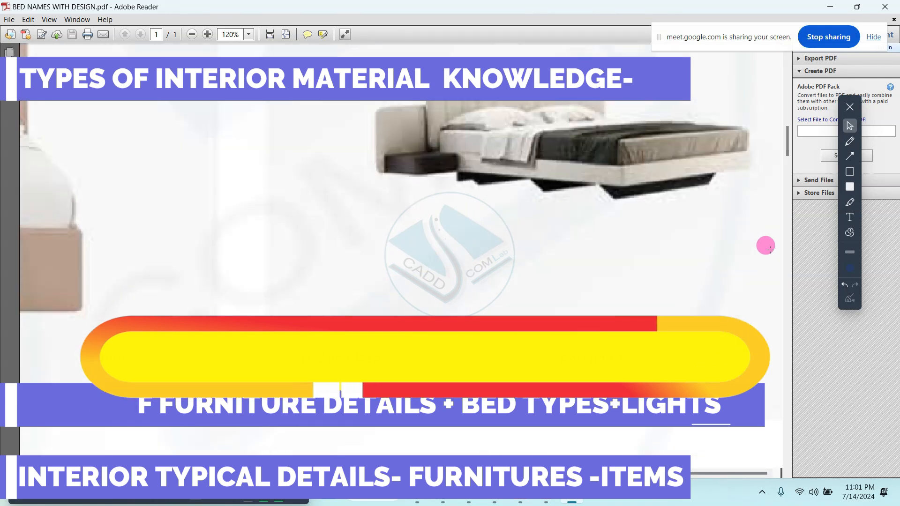
# - Look over the bed design PDF, and in AutoCAD examine the wall section with its balcony glass railing details
pyautogui.keyDown('ctrl'); pyautogui.scroll(-2, 508, 220); pyautogui.keyUp('ctrl')
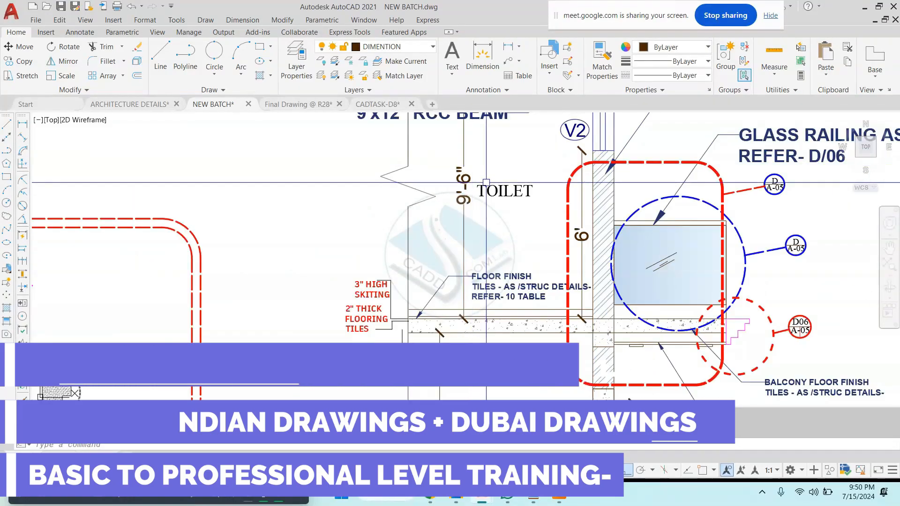
pyautogui.scroll(-4, 568, 229)
pyautogui.moveTo(585, 234); pyautogui.dragTo(485, 231, button='middle')
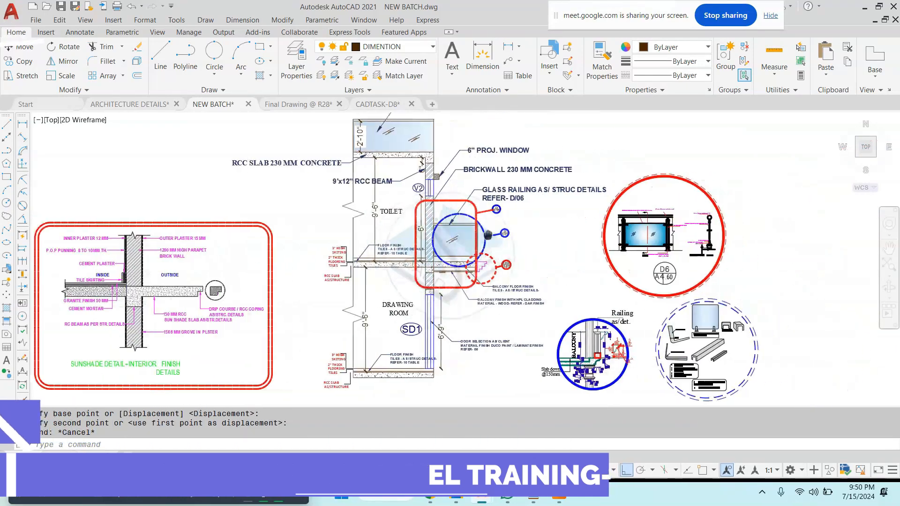
pyautogui.scroll(4, 488, 232)
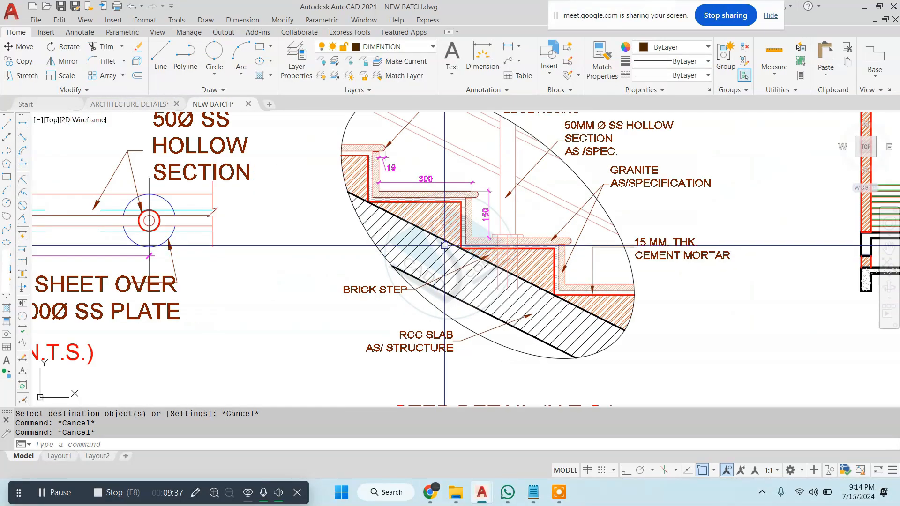
# - Examine the step detail and the stair elevation with its railing callouts in the NEW BATCH drawing
pyautogui.scroll(-6, 463, 234)
pyautogui.scroll(8, 498, 328)
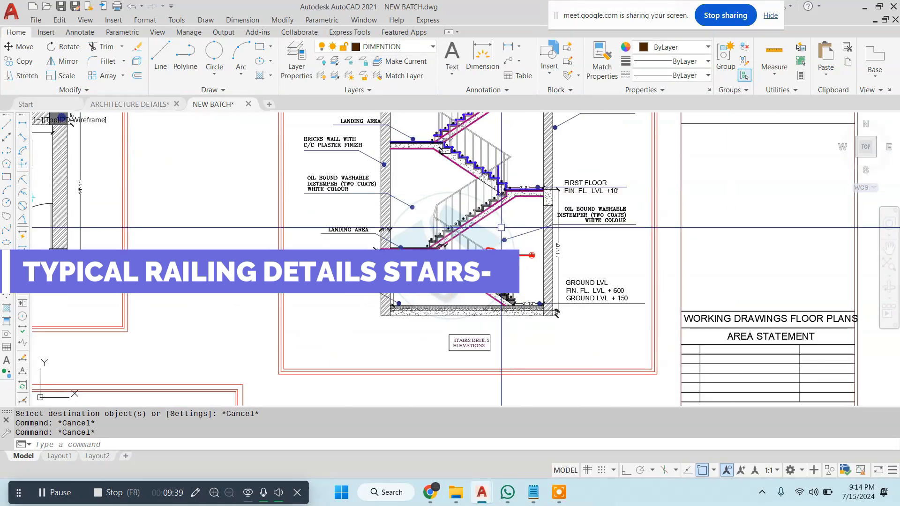
pyautogui.moveTo(488, 307); pyautogui.dragTo(451, 206, button='middle')
pyautogui.scroll(-12, 487, 173)
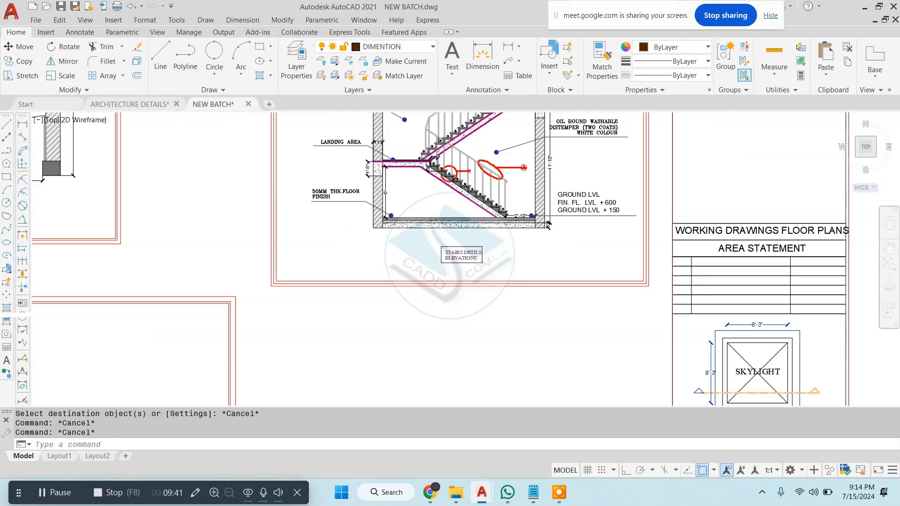
pyautogui.moveTo(365, 274); pyautogui.dragTo(457, 210, button='middle')
pyautogui.scroll(4, 457, 211)
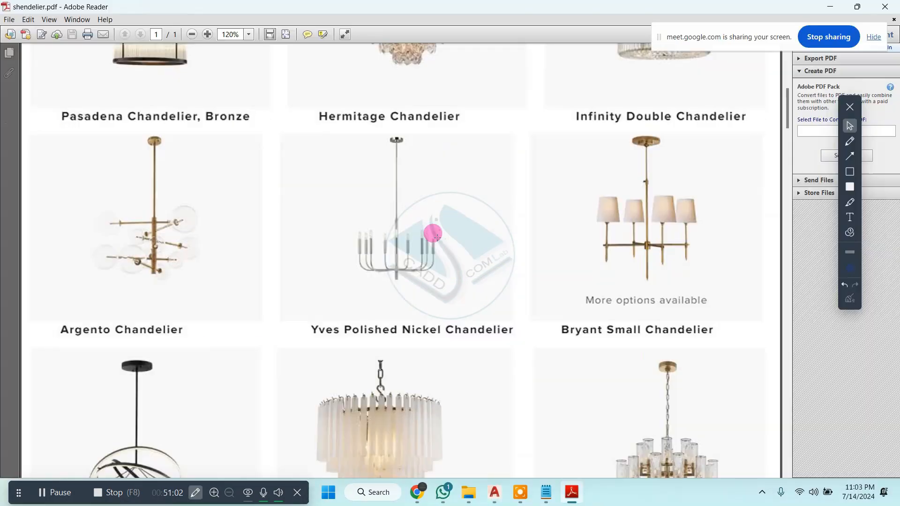
# - Look through the chandelier catalogue PDF and enlarge the Cassini Chandelier
pyautogui.scroll(-5, 433, 235)
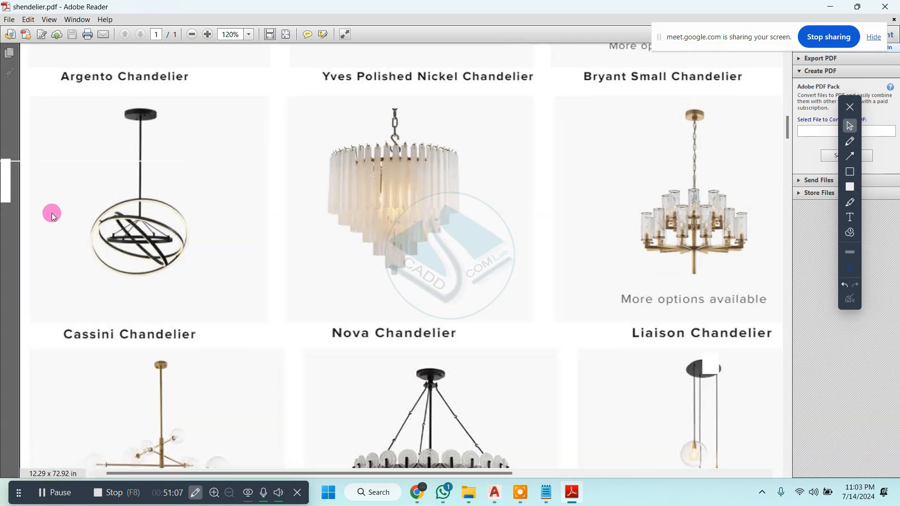
pyautogui.keyDown('ctrl'); pyautogui.scroll(3, 52, 213); pyautogui.keyUp('ctrl')
# - Switch to Chrome and browse the INTERIOR LIGHTS image results, previewing several pendant and ceiling lighting examples
pyautogui.moveTo(416, 484)
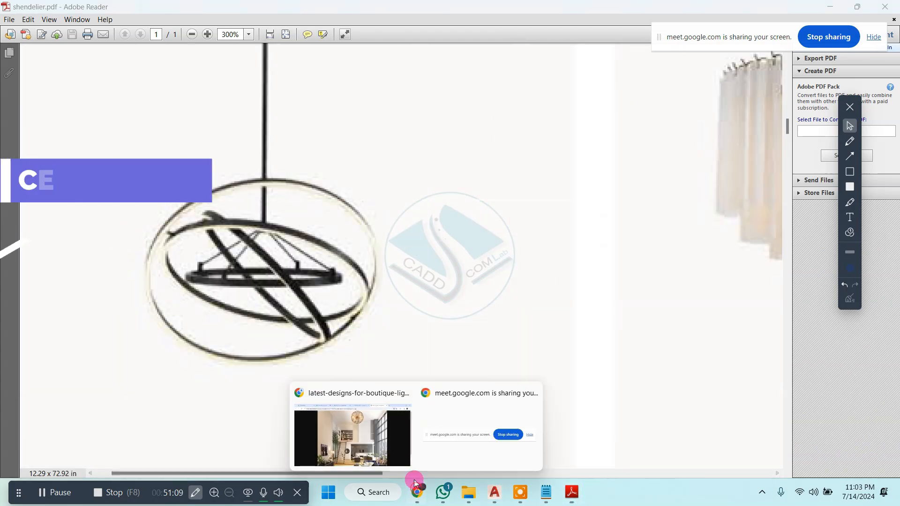
pyautogui.click(384, 442)
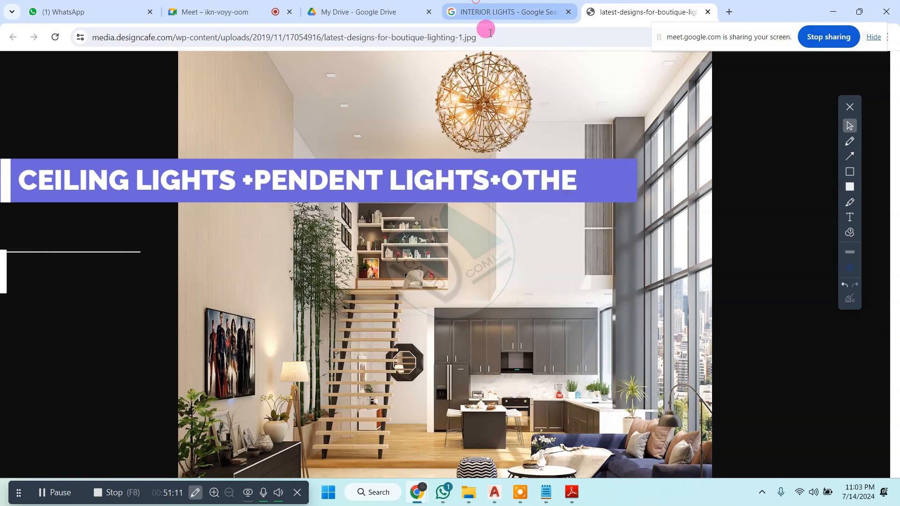
pyautogui.click(490, 16)
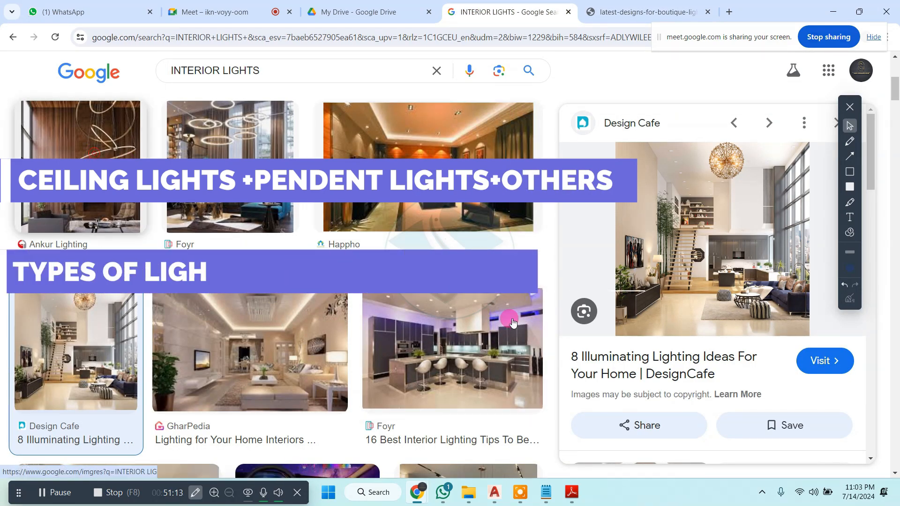
pyautogui.scroll(-3, 733, 280)
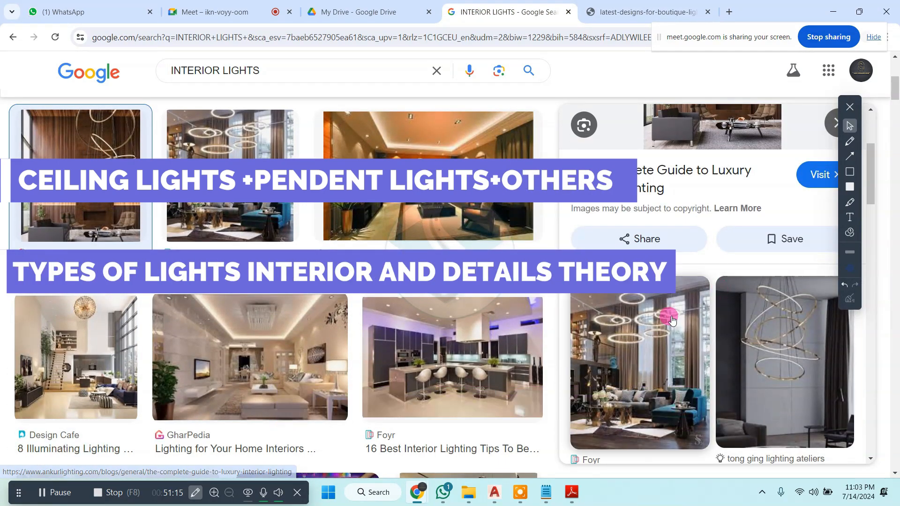
pyautogui.click(652, 293)
pyautogui.scroll(-5, 717, 249)
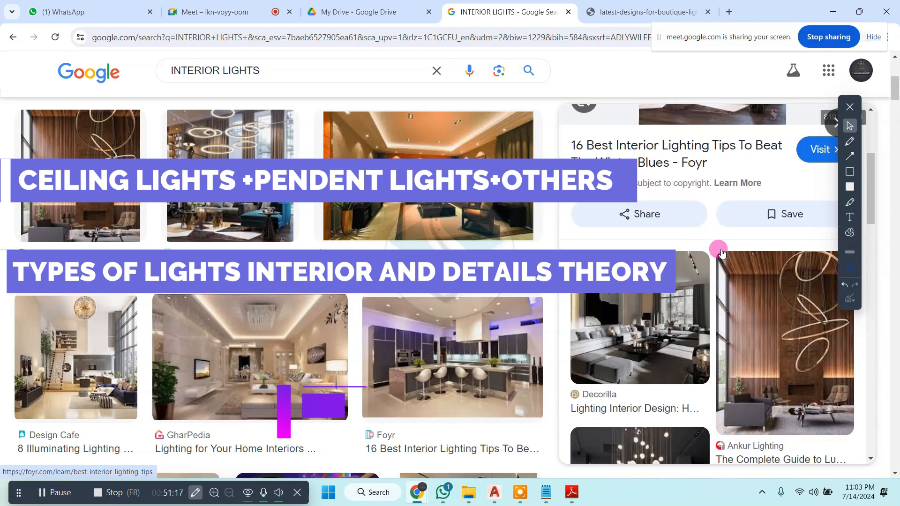
pyautogui.click(624, 294)
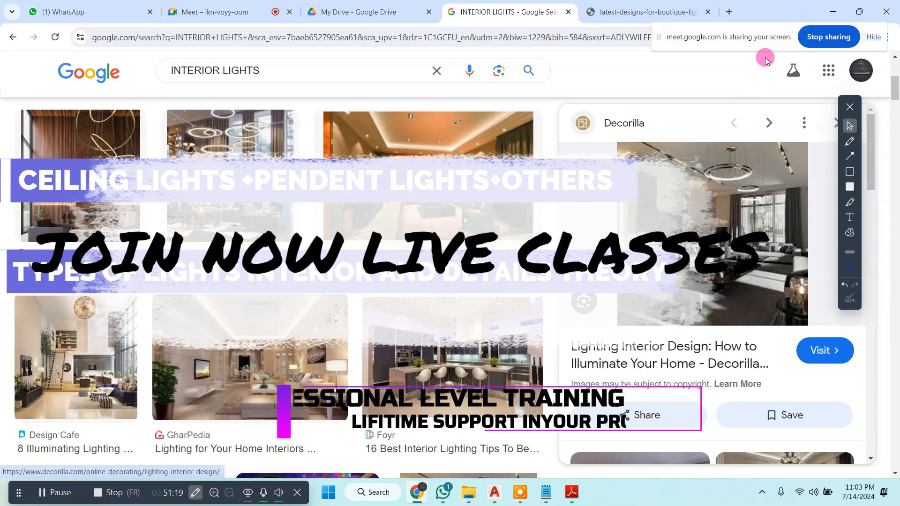
pyautogui.click(753, 198)
pyautogui.scroll(-5, 746, 197)
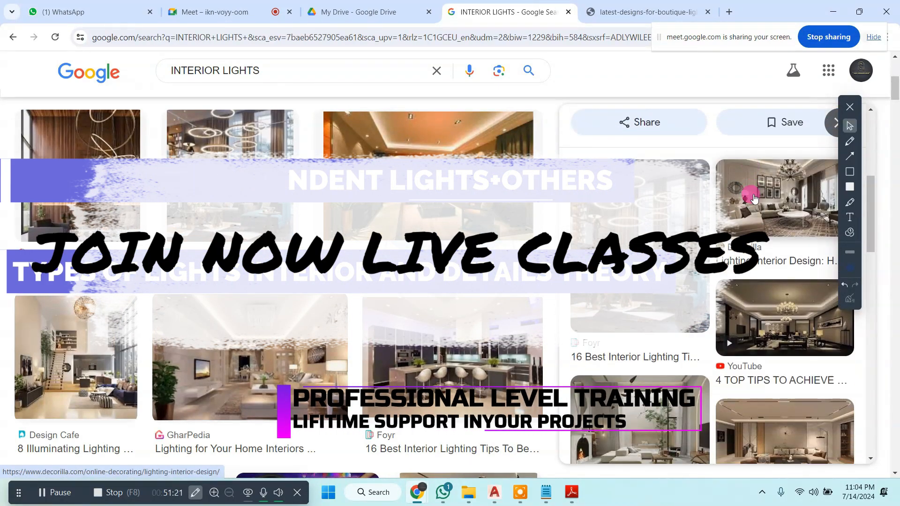
# - Return to the chandelier catalogue PDF and look at the Cassini and Nova chandeliers at a smaller scale
pyautogui.click(832, 11)
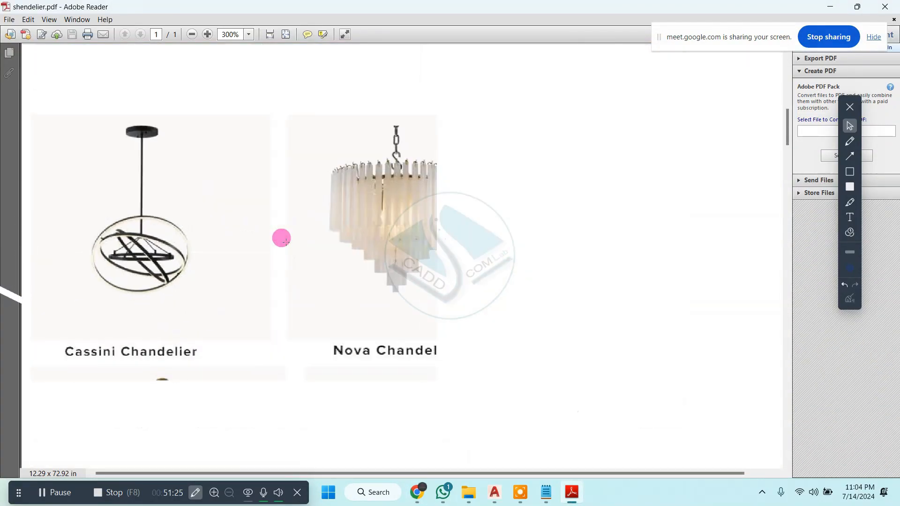
pyautogui.keyDown('ctrl'); pyautogui.scroll(-2, 281, 238); pyautogui.keyUp('ctrl')
pyautogui.scroll(-2, 325, 279)
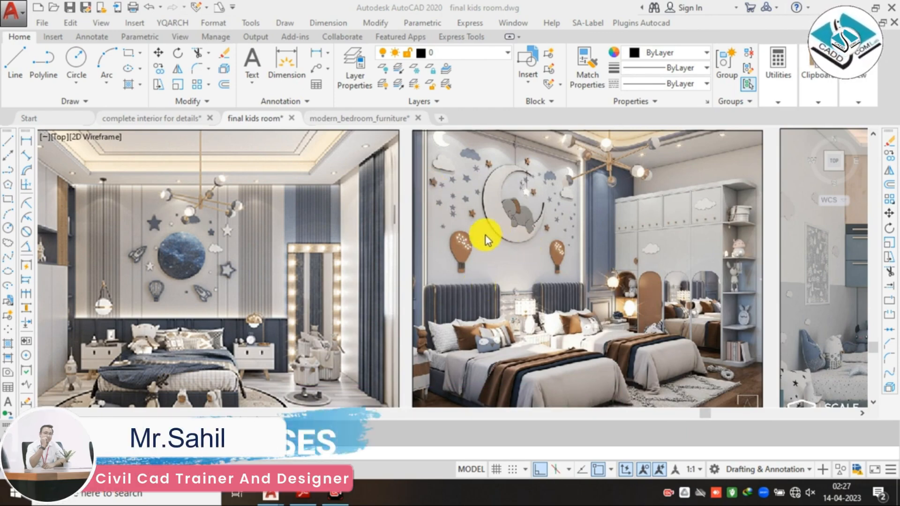
# - Examine the kids room renderings and the planta baixa floor plan in the final kids room drawing
pyautogui.scroll(-4, 497, 235)
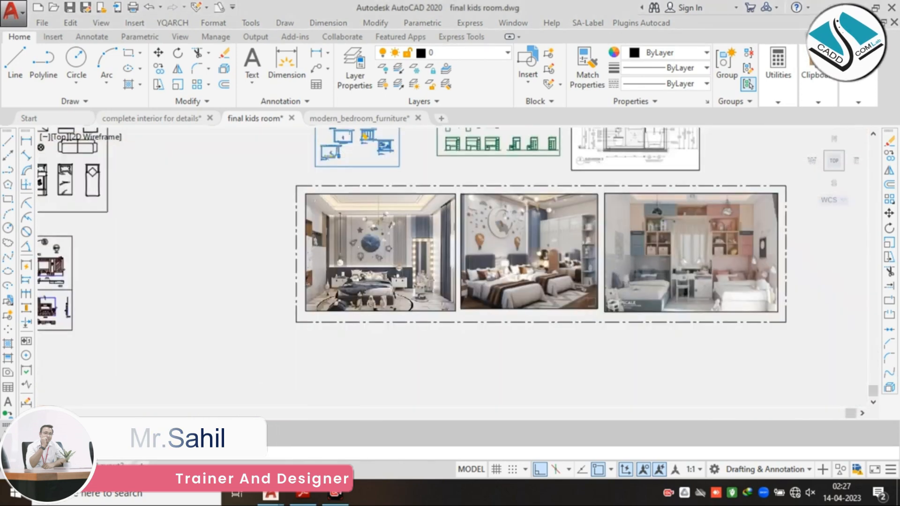
pyautogui.scroll(-3, 470, 191)
pyautogui.scroll(6, 450, 187)
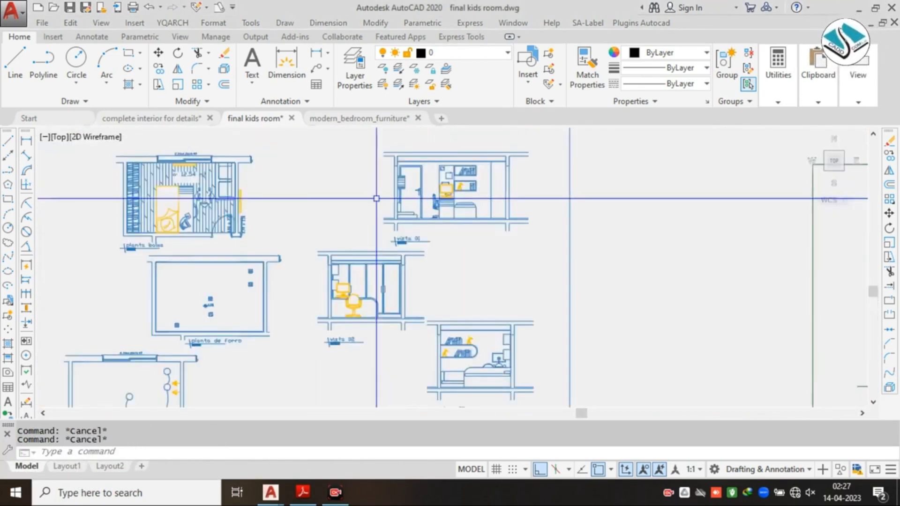
pyautogui.scroll(2, 376, 198)
pyautogui.moveTo(312, 215); pyautogui.dragTo(502, 232, button='middle')
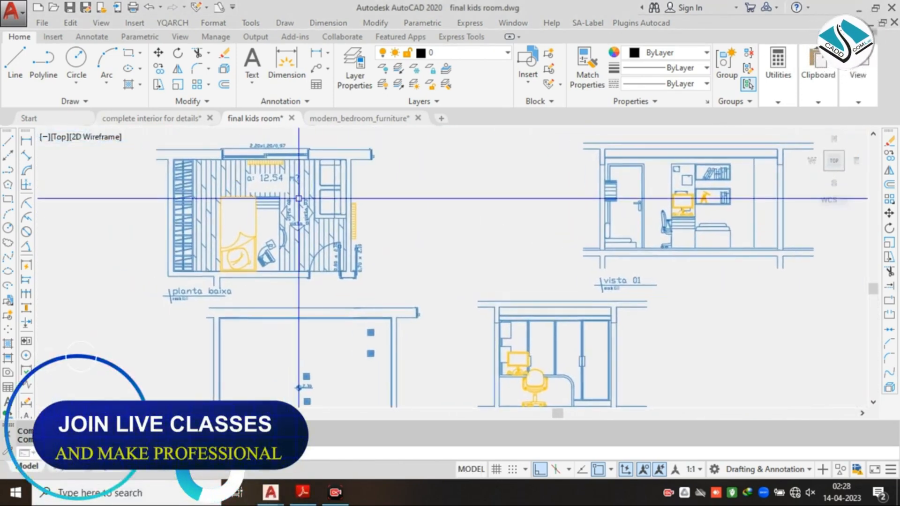
# - Examine the remaining ceiling plan and vista elevations on the blue kids room sheet
pyautogui.scroll(-2, 300, 199)
pyautogui.moveTo(490, 288); pyautogui.dragTo(426, 227, button='middle')
pyautogui.scroll(4, 430, 229)
pyautogui.scroll(-4, 336, 229)
pyautogui.moveTo(437, 268); pyautogui.dragTo(408, 203, button='middle')
pyautogui.scroll(4, 440, 245)
pyautogui.scroll(-4, 412, 203)
pyautogui.moveTo(347, 232); pyautogui.dragTo(558, 225, button='middle')
# - Examine the green kids furniture sheet and the bathroom Elevation 2 drawing with its annotated fixtures
pyautogui.scroll(-6, 239, 225)
pyautogui.moveTo(454, 201); pyautogui.dragTo(334, 222, button='middle')
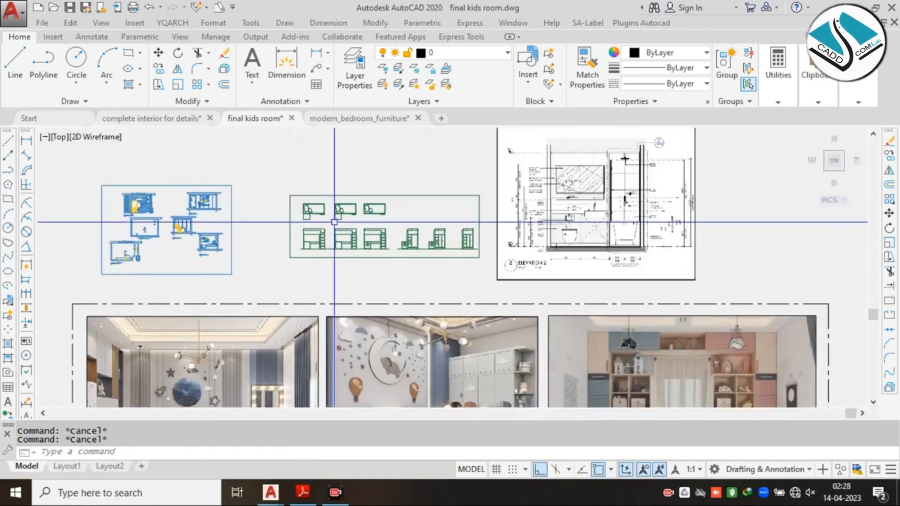
pyautogui.scroll(7, 654, 197)
pyautogui.scroll(-4, 518, 193)
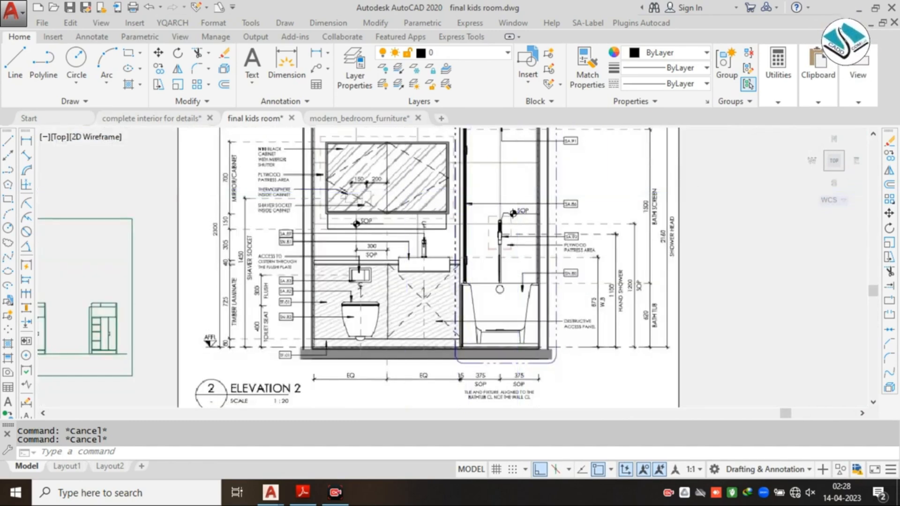
pyautogui.scroll(2, 406, 189)
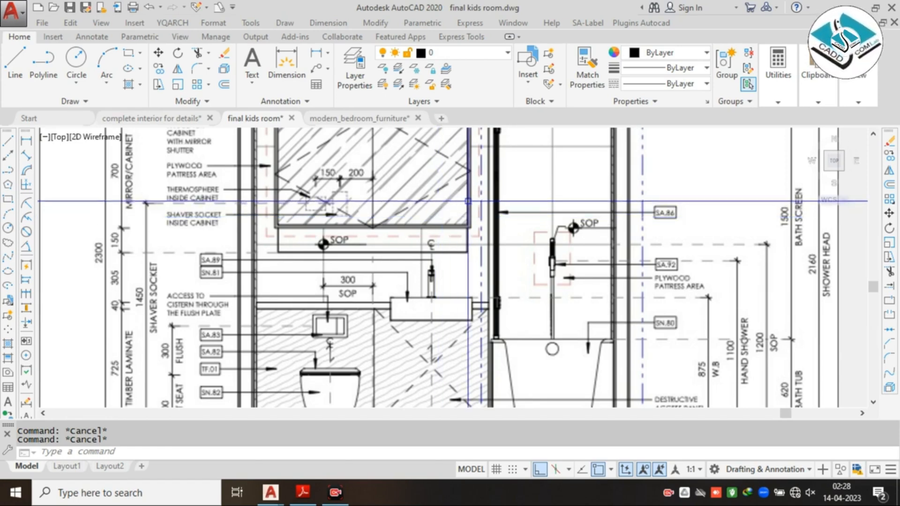
# - Examine the first bedroom elevation on the bed wall sheet, with its drawers, display shelves and bedside lamp
pyautogui.scroll(-8, 437, 200)
pyautogui.moveTo(321, 221); pyautogui.dragTo(590, 206, button='middle')
pyautogui.moveTo(323, 224); pyautogui.dragTo(344, 220, button='middle')
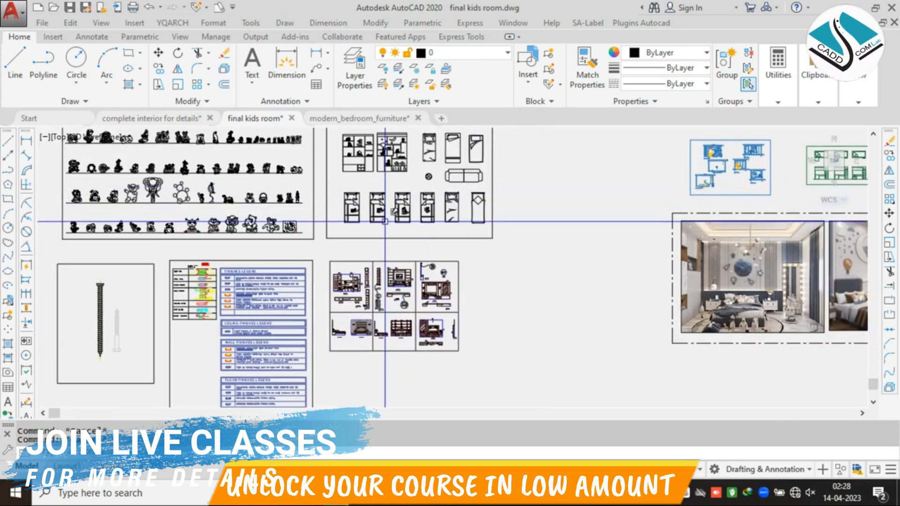
pyautogui.scroll(4, 424, 235)
pyautogui.scroll(4, 424, 235)
pyautogui.scroll(2, 363, 292)
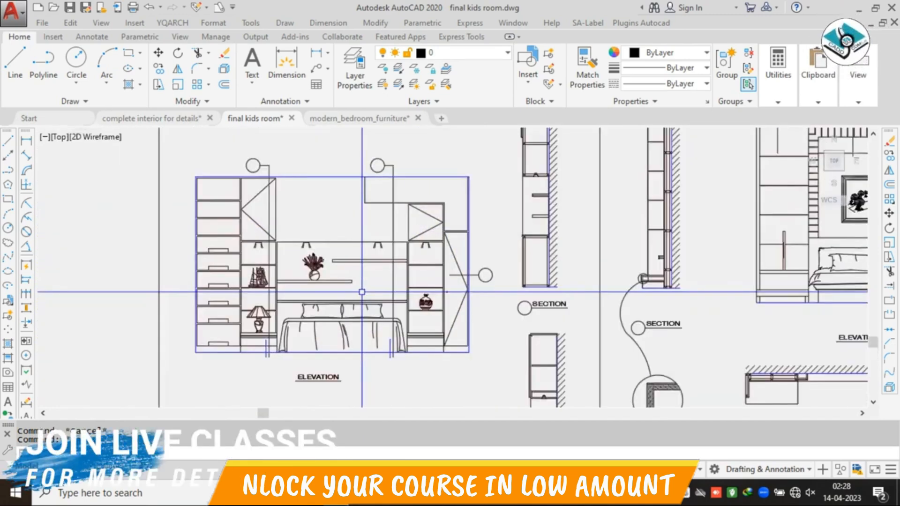
pyautogui.moveTo(362, 293); pyautogui.dragTo(438, 261, button='middle')
pyautogui.scroll(2, 413, 224)
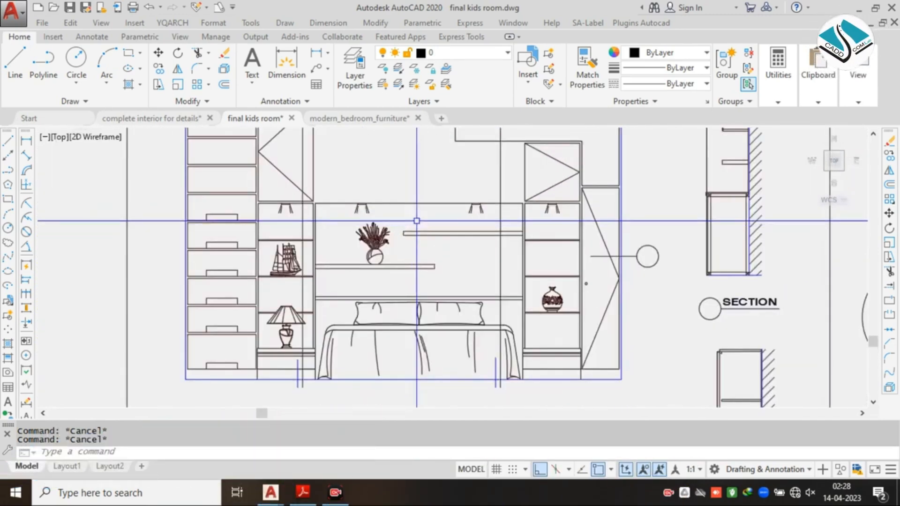
pyautogui.scroll(2, 414, 224)
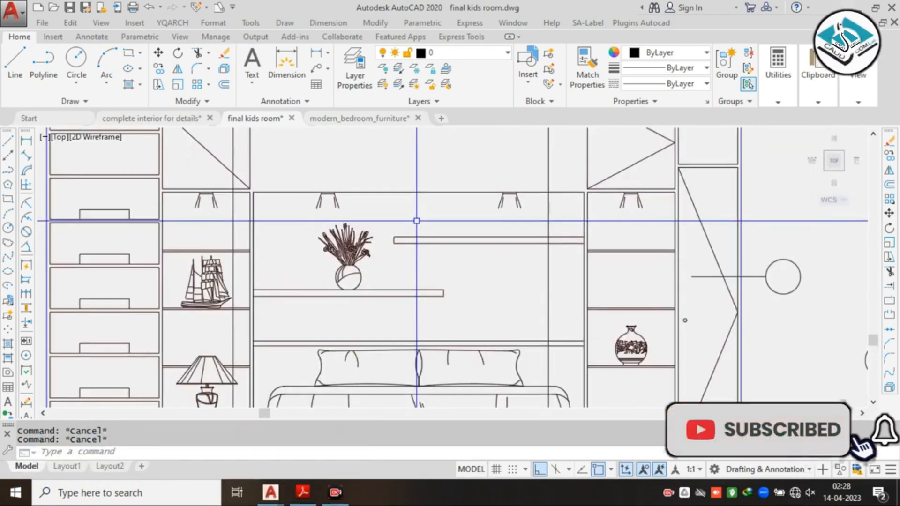
pyautogui.scroll(-2, 417, 221)
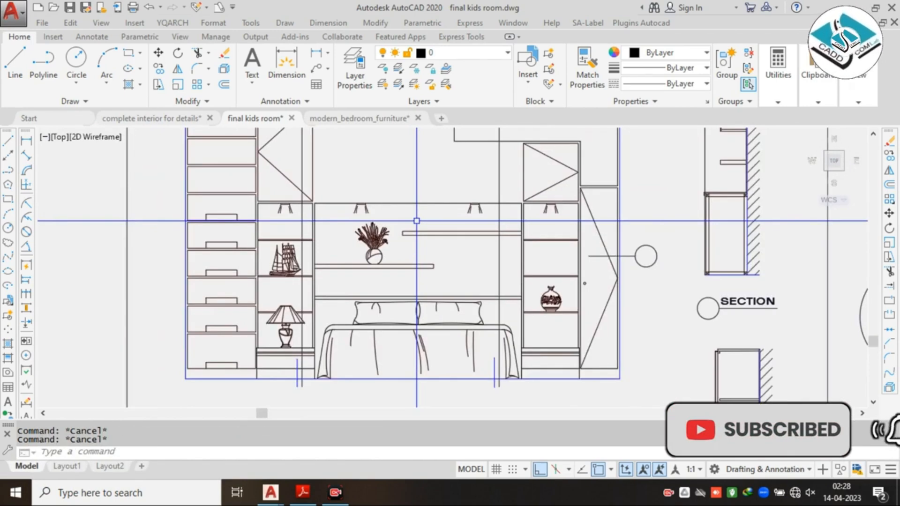
pyautogui.scroll(2, 417, 221)
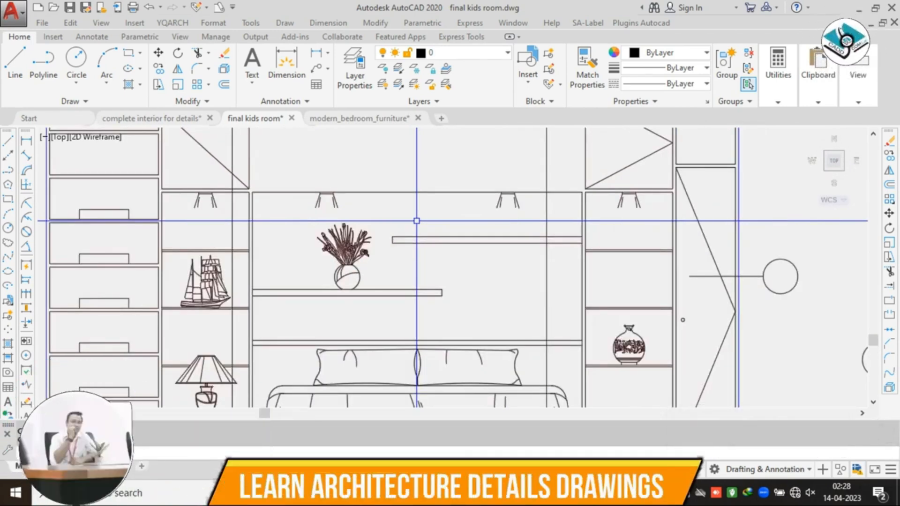
pyautogui.scroll(-2, 417, 196)
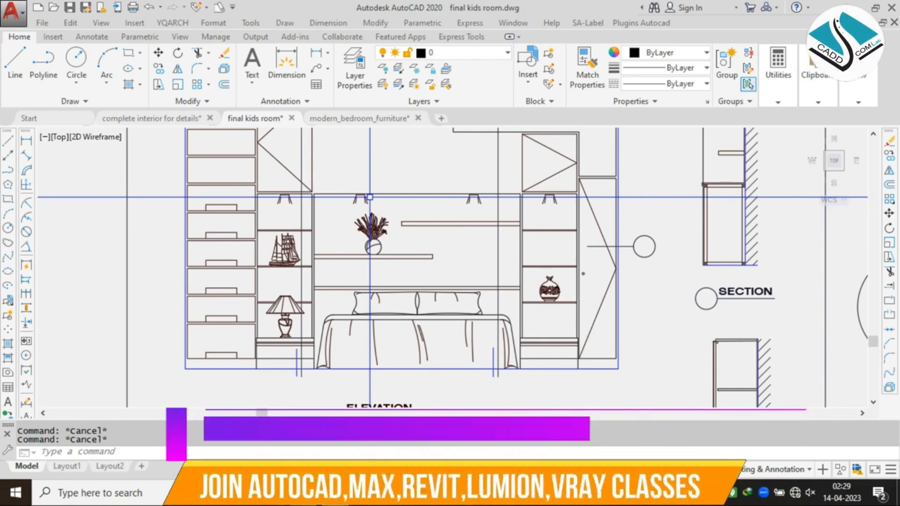
# - Compare the other bed wall elevations and sections, including the one with wall lamps and a diagonal-striped panel
pyautogui.scroll(-5, 482, 220)
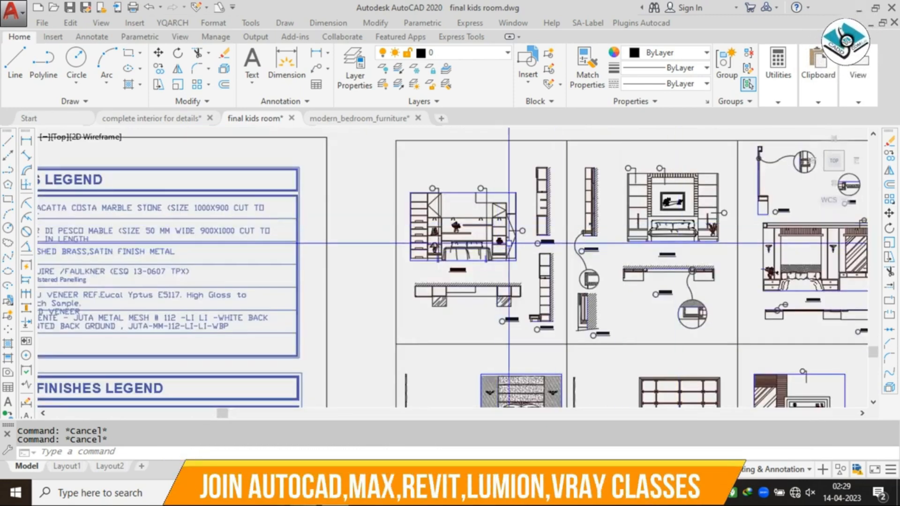
pyautogui.moveTo(625, 242); pyautogui.dragTo(408, 210, button='middle')
pyautogui.scroll(3, 419, 156)
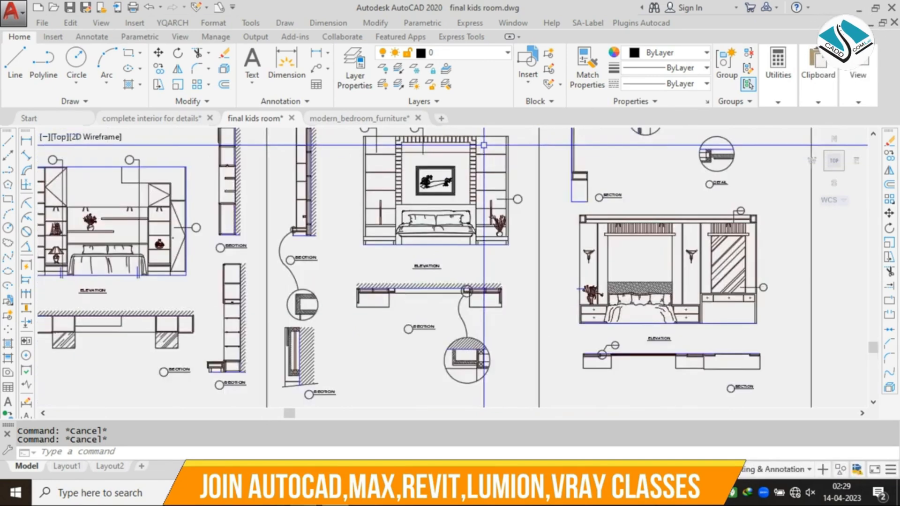
pyautogui.scroll(-2, 534, 209)
pyautogui.moveTo(586, 243); pyautogui.dragTo(508, 216, button='middle')
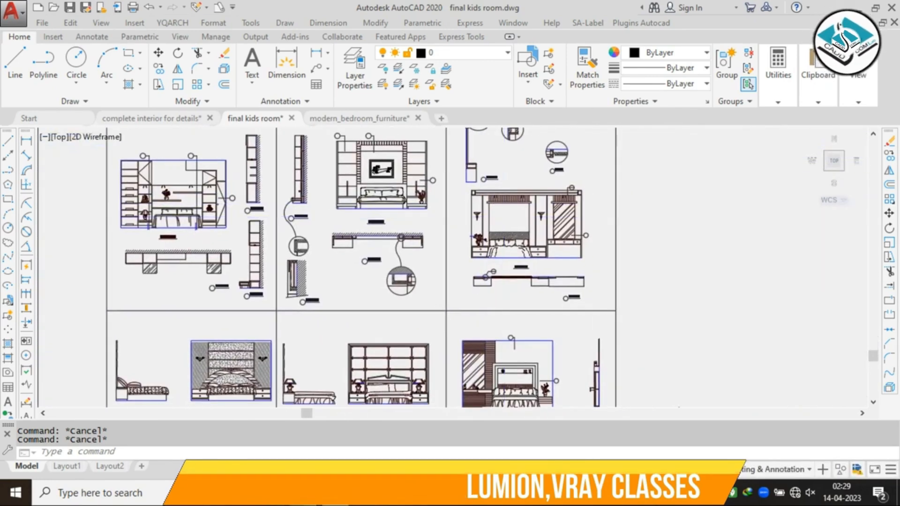
pyautogui.scroll(4, 509, 216)
pyautogui.scroll(2, 616, 198)
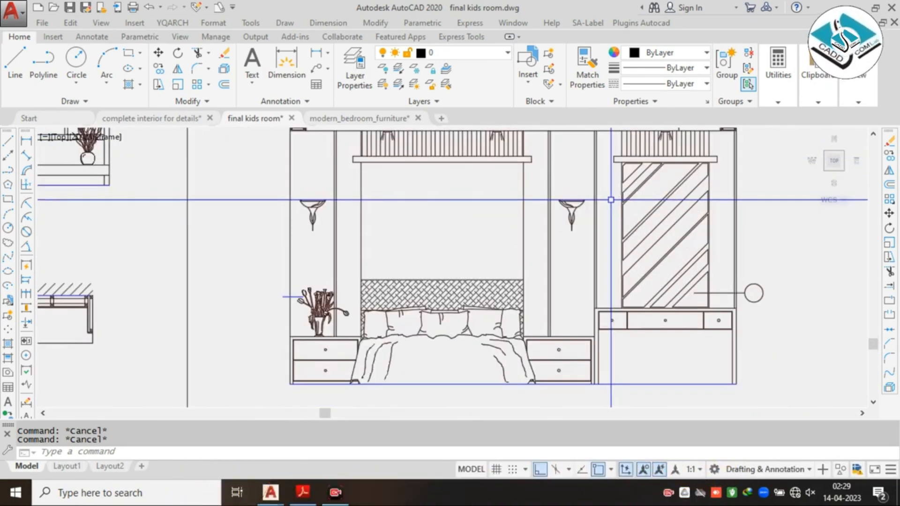
pyautogui.scroll(-5, 610, 199)
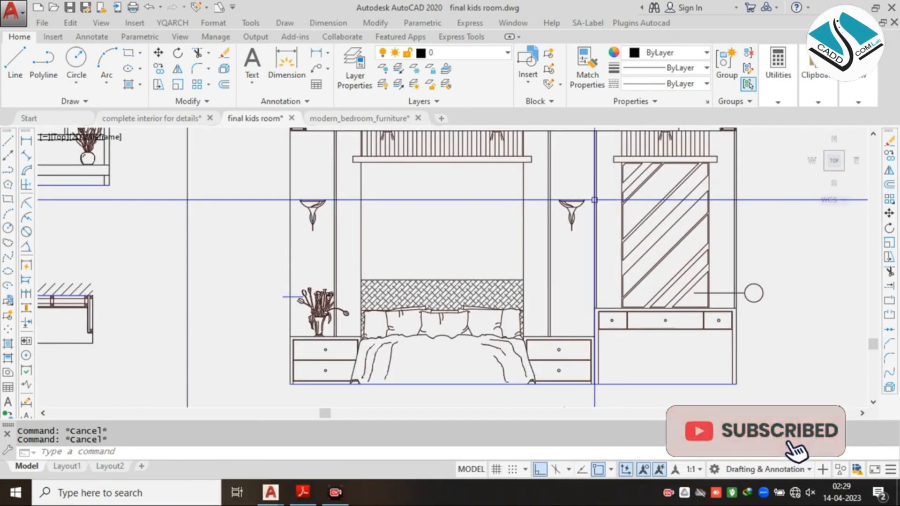
pyautogui.scroll(3, 587, 156)
pyautogui.scroll(2, 587, 156)
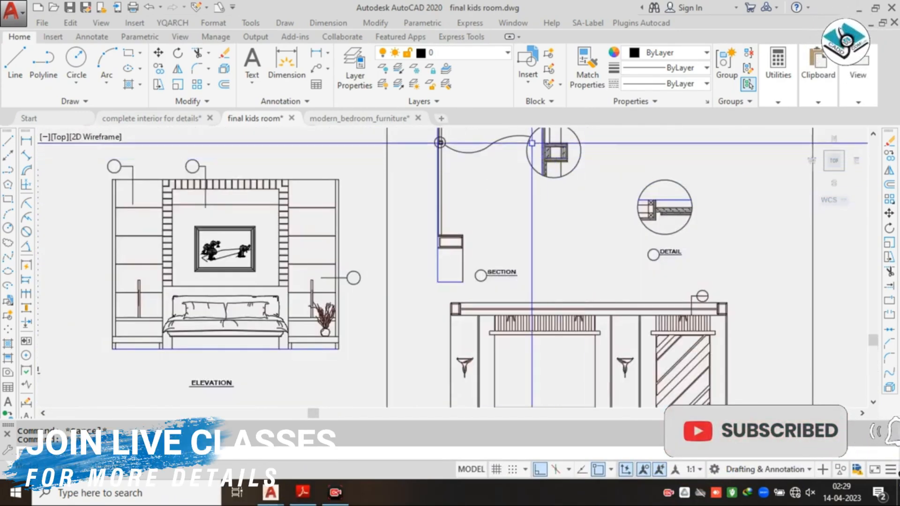
# - Examine the bed wall elevation with gridded wall panelling, drawer bedside tables and matching lamps in the sheet's lower row
pyautogui.scroll(-4, 487, 174)
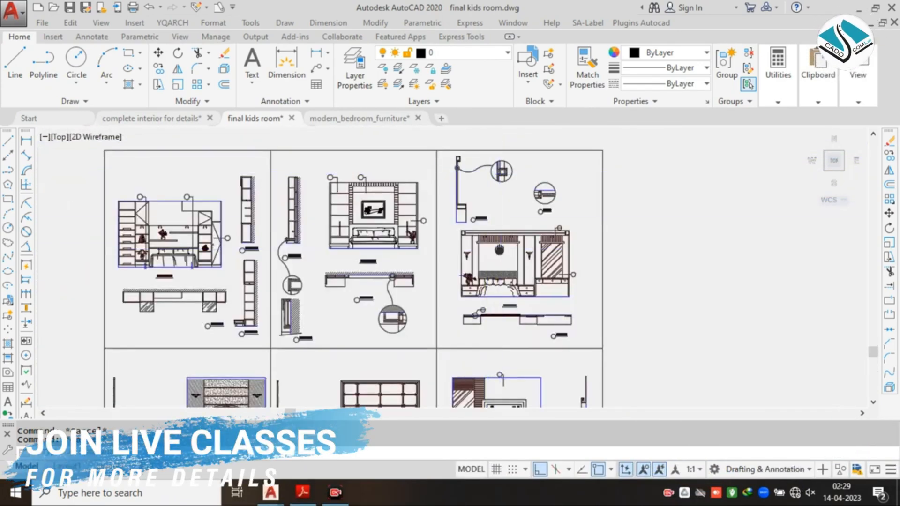
pyautogui.scroll(6, 413, 186)
pyautogui.moveTo(414, 186); pyautogui.dragTo(435, 234, button='middle')
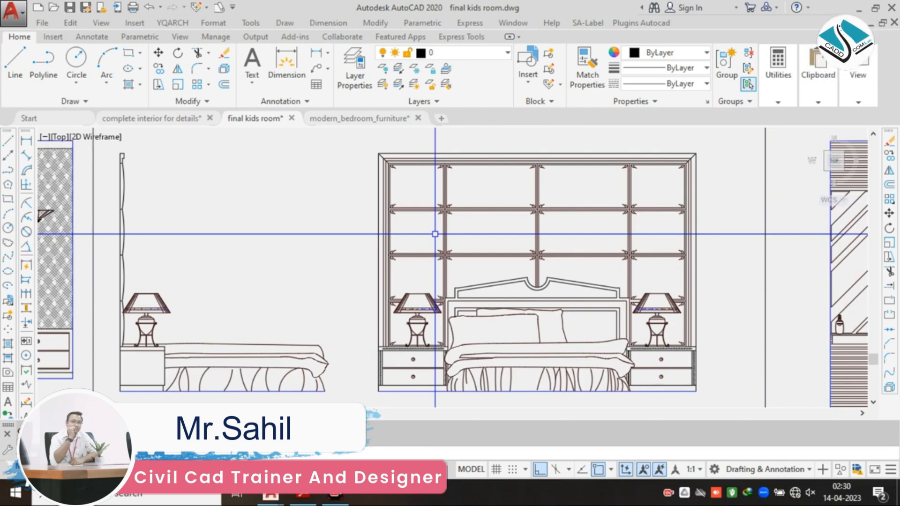
# - View the framed kids room render images, including the space-themed bedroom and the twin-bed room
pyautogui.scroll(-10, 435, 234)
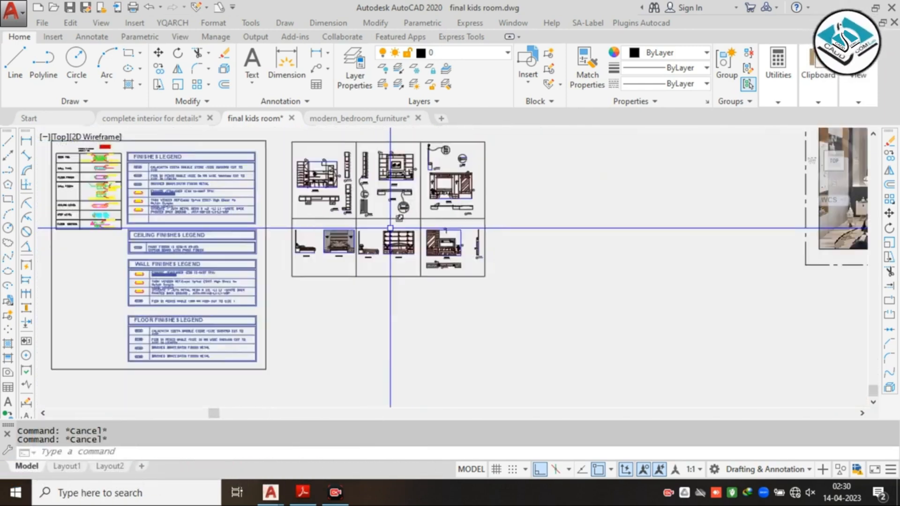
pyautogui.scroll(-4, 390, 228)
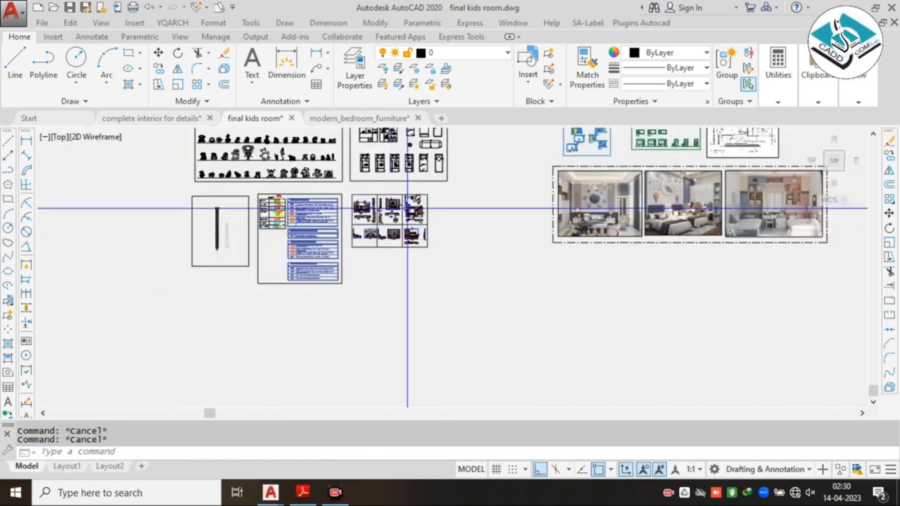
pyautogui.moveTo(596, 209); pyautogui.dragTo(418, 253, button='middle')
pyautogui.scroll(7, 418, 253)
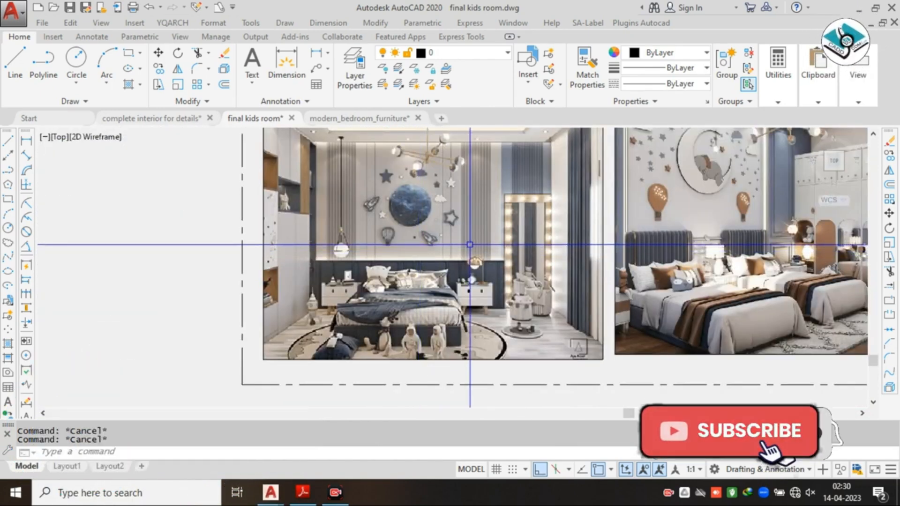
pyautogui.scroll(-6, 564, 236)
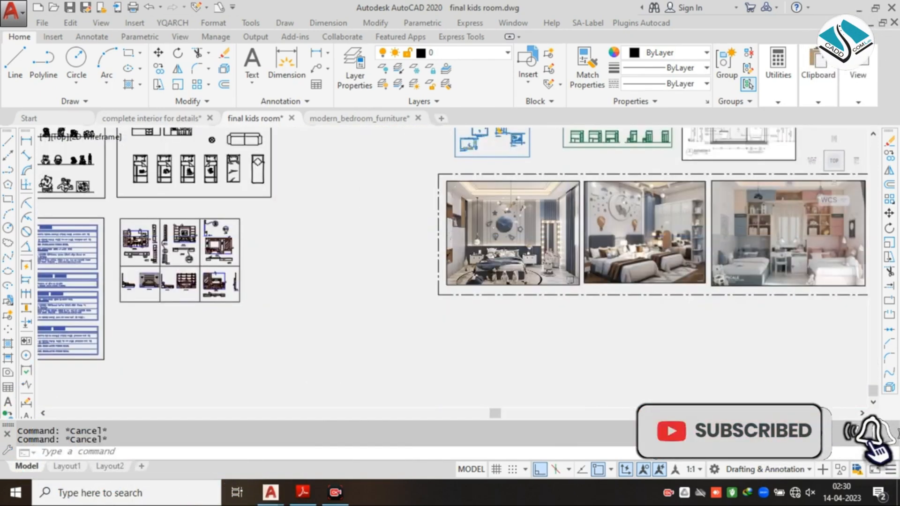
# - Examine the Symbols & Legend table together with the finishes, ceiling and wall finishes legends
pyautogui.scroll(4, 253, 229)
pyautogui.scroll(8, 251, 221)
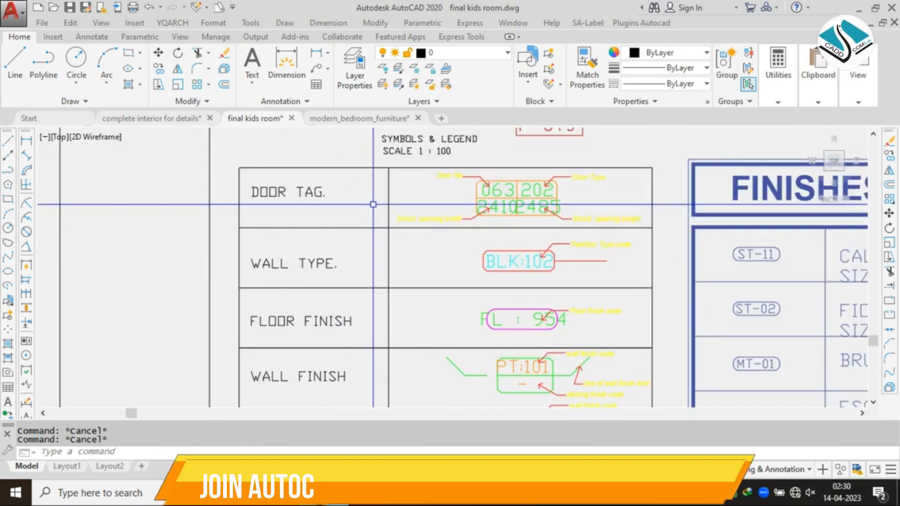
pyautogui.scroll(-3, 374, 202)
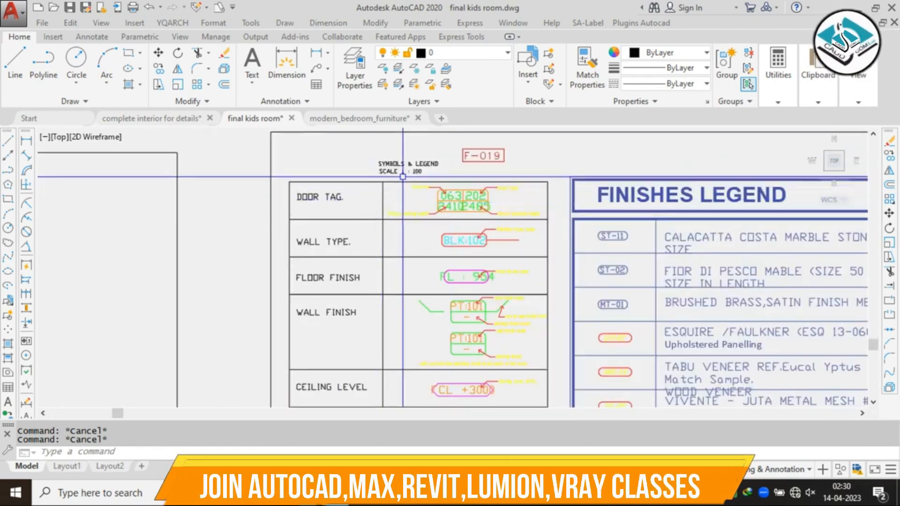
pyautogui.scroll(2, 402, 176)
pyautogui.scroll(-2, 402, 177)
pyautogui.scroll(-3, 402, 177)
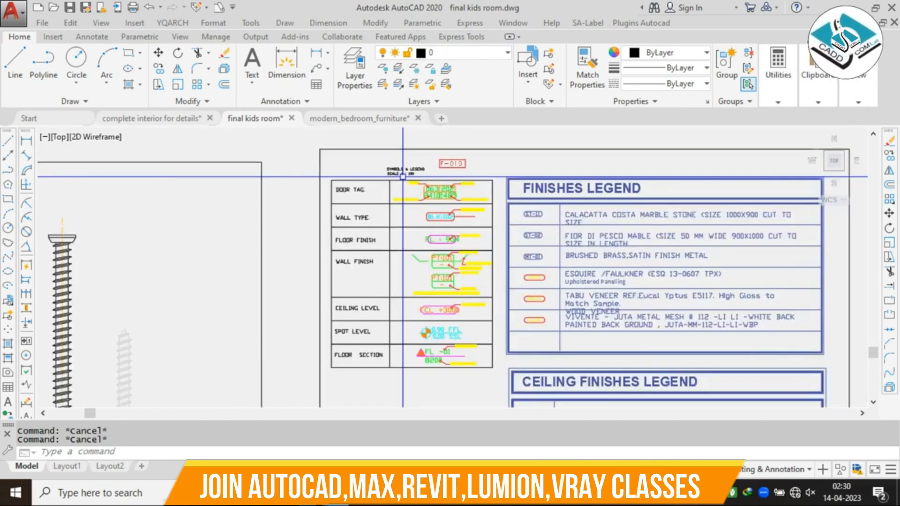
pyautogui.moveTo(465, 191)
pyautogui.mouseDown(button='middle')
pyautogui.moveTo(453, 169)
pyautogui.moveTo(457, 187)
pyautogui.mouseUp(button='middle')
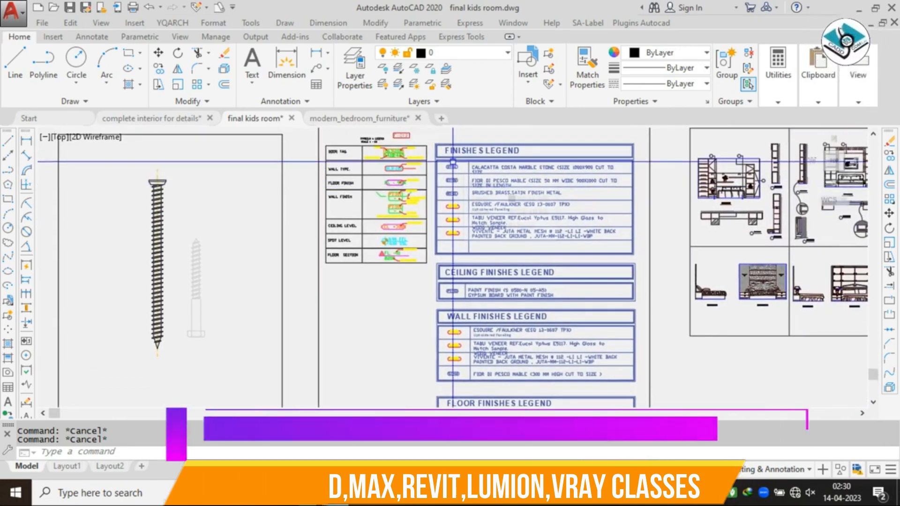
pyautogui.scroll(3, 452, 162)
pyautogui.scroll(-5, 470, 157)
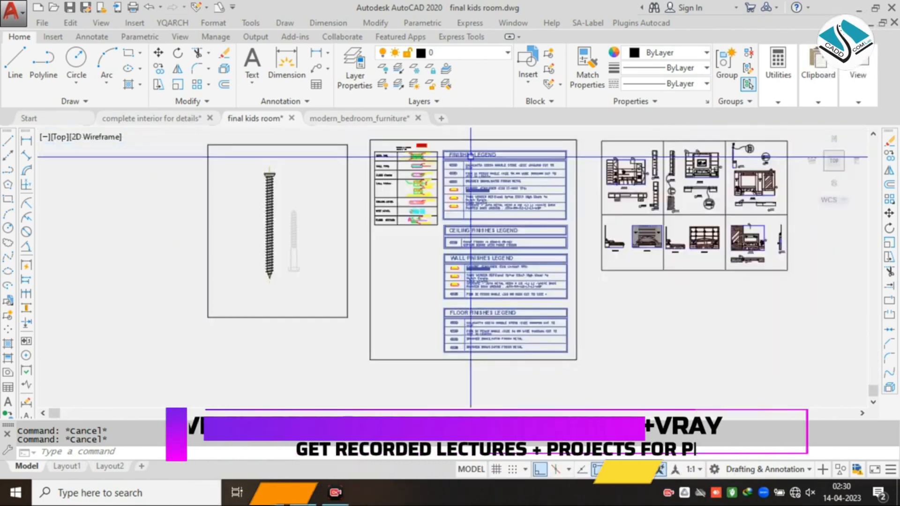
# - Examine the upper part of the bathroom elevation, with its mirror cabinet, bath screen, shower head and reference tags
pyautogui.scroll(-3, 471, 157)
pyautogui.moveTo(769, 141); pyautogui.dragTo(378, 208, button='middle')
pyautogui.moveTo(543, 169); pyautogui.dragTo(299, 297, button='middle')
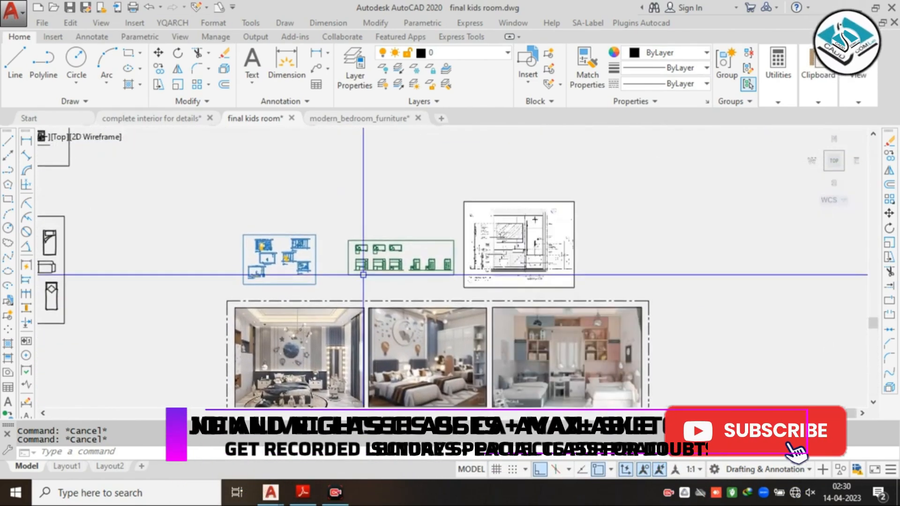
pyautogui.scroll(5, 525, 220)
pyautogui.scroll(3, 628, 174)
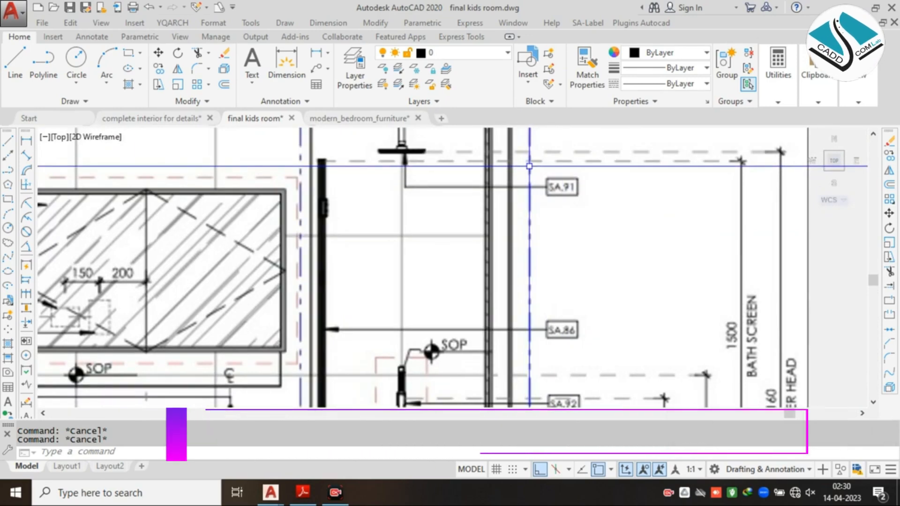
pyautogui.scroll(-2, 529, 166)
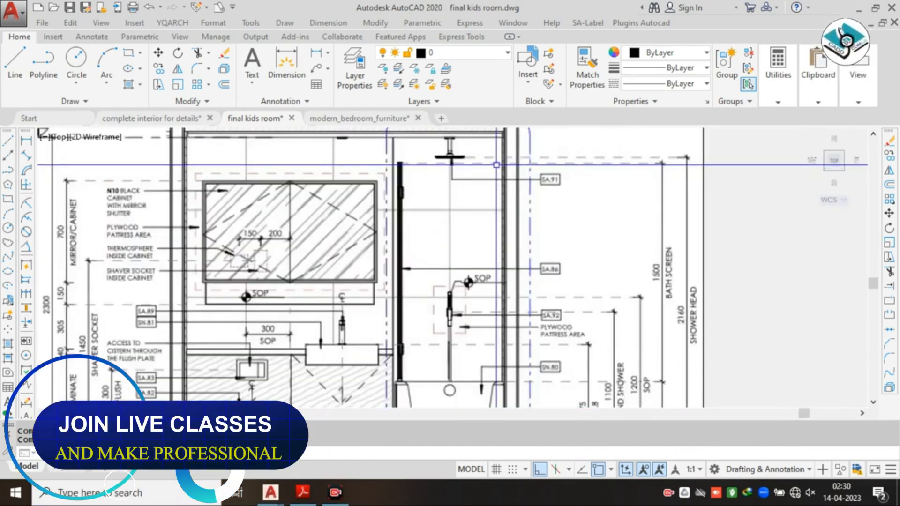
pyautogui.scroll(2, 496, 165)
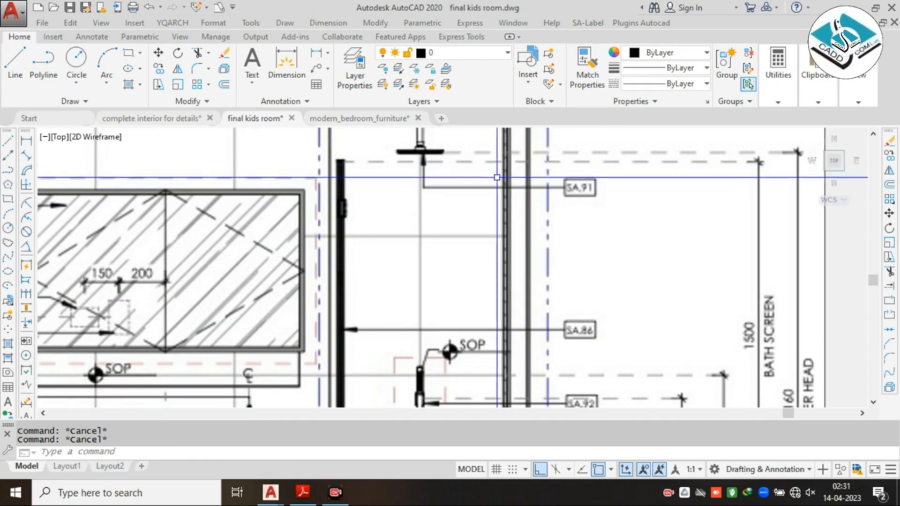
pyautogui.scroll(-2, 497, 178)
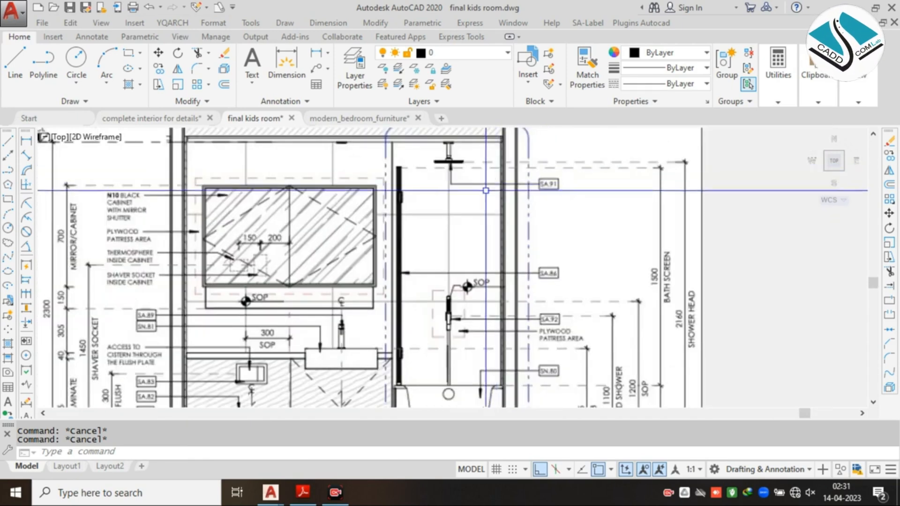
# - Examine the bathtub and hand shower area of the bathroom elevation, including its fixture tags and height dimensions
pyautogui.moveTo(411, 241); pyautogui.dragTo(431, 201, button='middle')
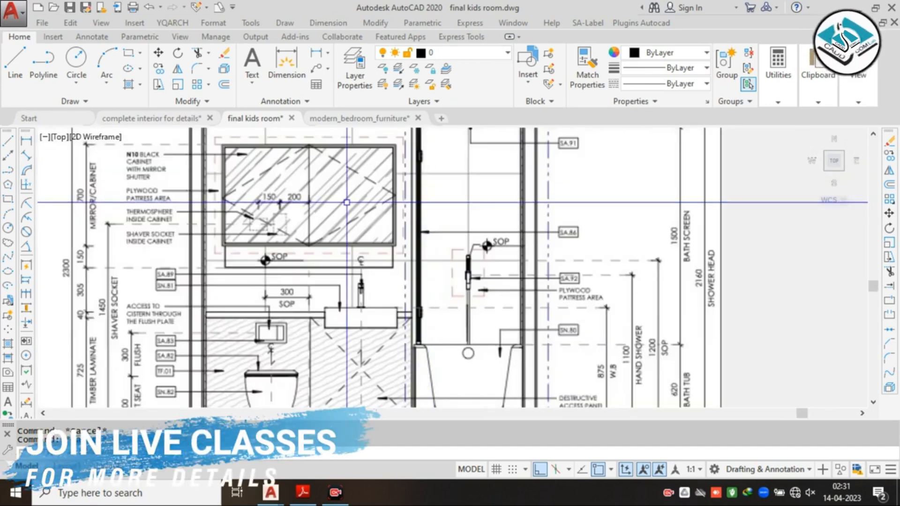
pyautogui.moveTo(346, 203); pyautogui.dragTo(294, 202, button='middle')
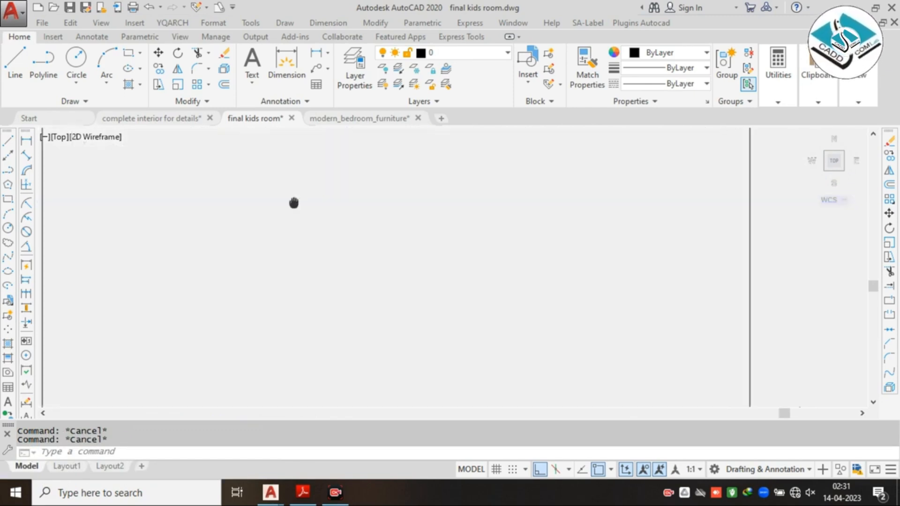
pyautogui.moveTo(257, 148); pyautogui.dragTo(200, 145, button='middle')
pyautogui.moveTo(500, 255); pyautogui.dragTo(550, 247, button='middle')
pyautogui.scroll(4, 537, 243)
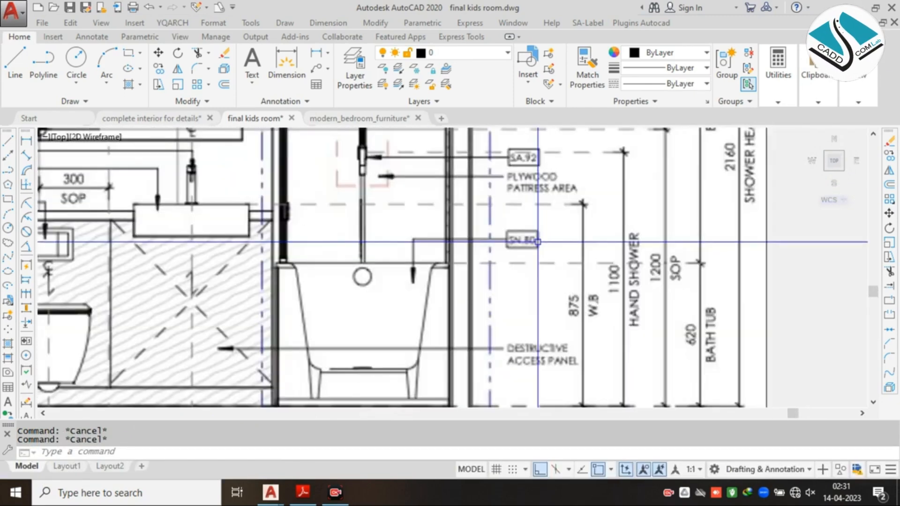
pyautogui.scroll(-2, 532, 263)
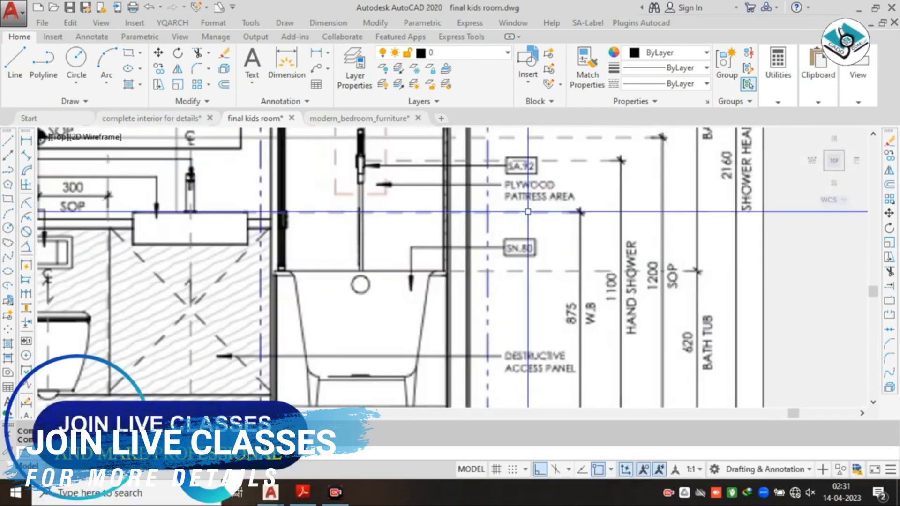
pyautogui.moveTo(528, 210)
pyautogui.mouseDown(button='middle')
pyautogui.moveTo(526, 266)
pyautogui.moveTo(528, 244)
pyautogui.mouseUp(button='middle')
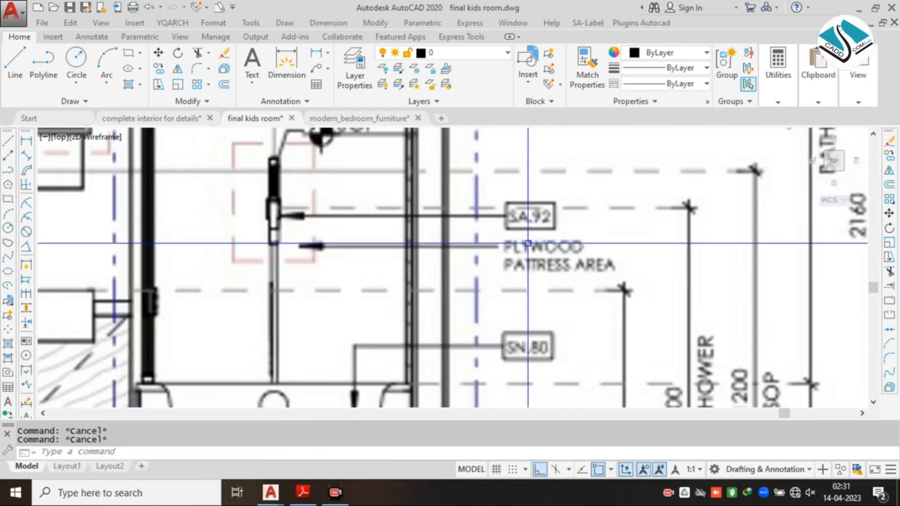
# - Trace the SA.92, SA.86 and SA.91 tags to their fixtures in the bathroom elevation's shower area
pyautogui.moveTo(516, 147); pyautogui.dragTo(524, 295, button='middle')
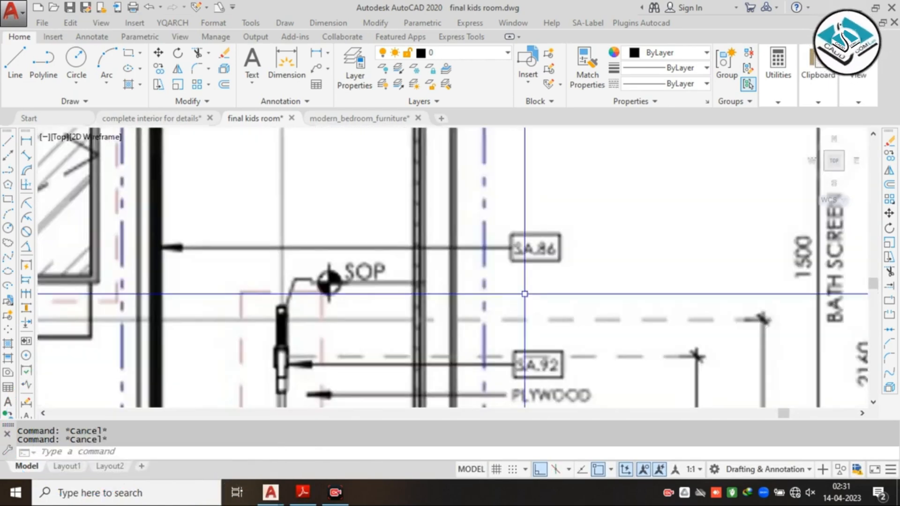
pyautogui.scroll(-2, 511, 259)
pyautogui.moveTo(511, 259); pyautogui.dragTo(513, 295, button='middle')
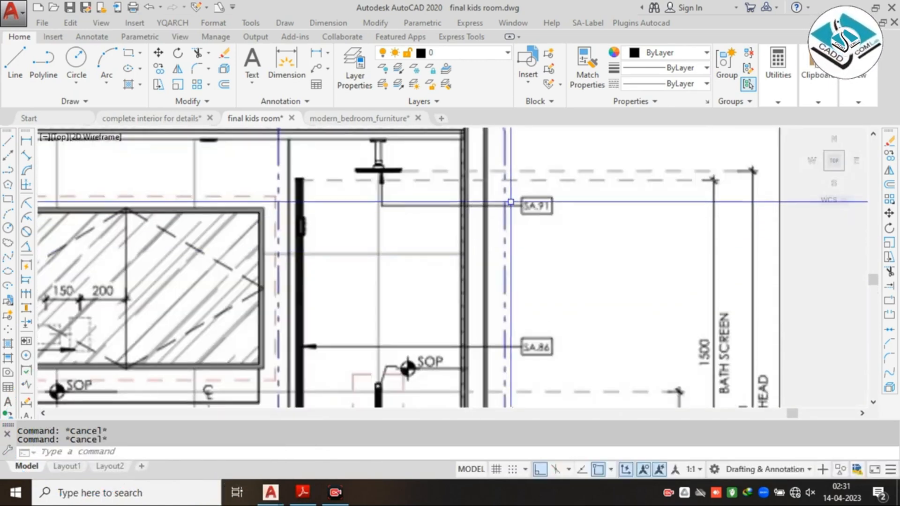
pyautogui.scroll(2, 517, 196)
pyautogui.scroll(-3, 517, 196)
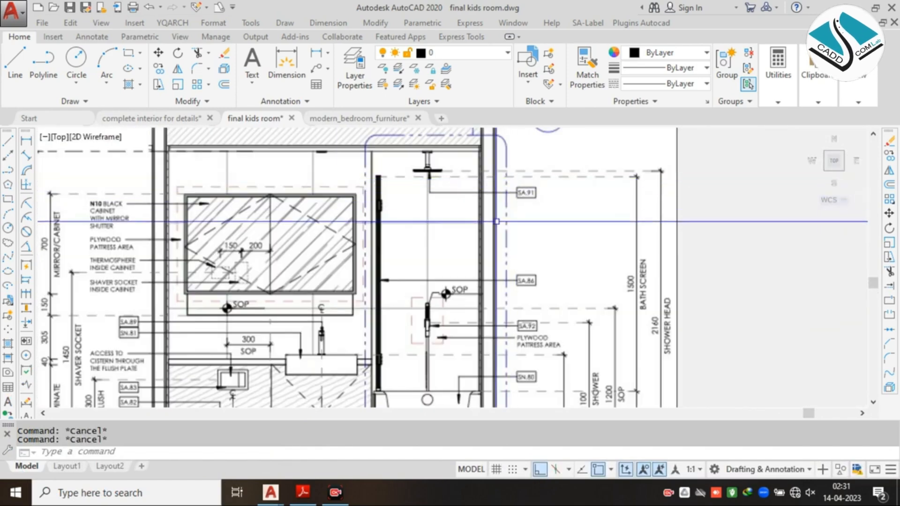
# - Examine the toilet and washbasin part of the bathroom elevation, with its fixture tags, flush access note and dimensions
pyautogui.moveTo(308, 278); pyautogui.dragTo(542, 206, button='middle')
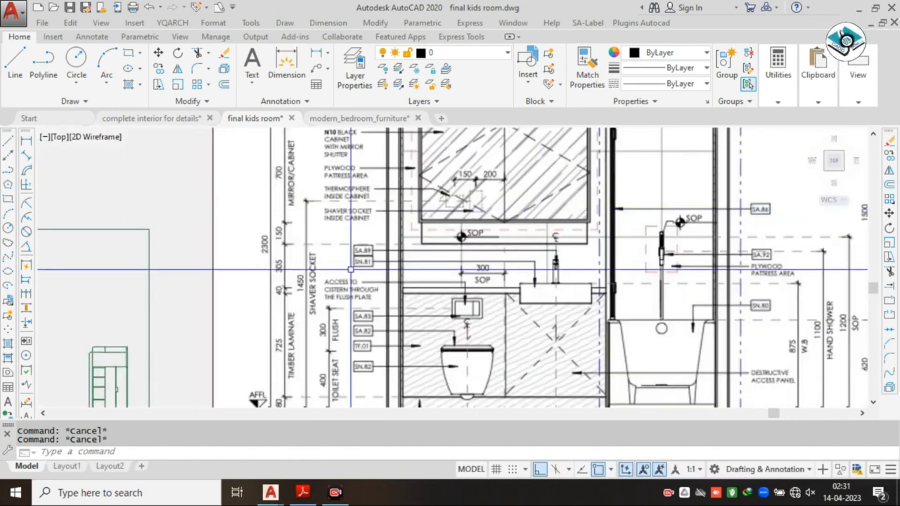
pyautogui.scroll(2, 351, 270)
pyautogui.moveTo(352, 268); pyautogui.dragTo(363, 202, button='middle')
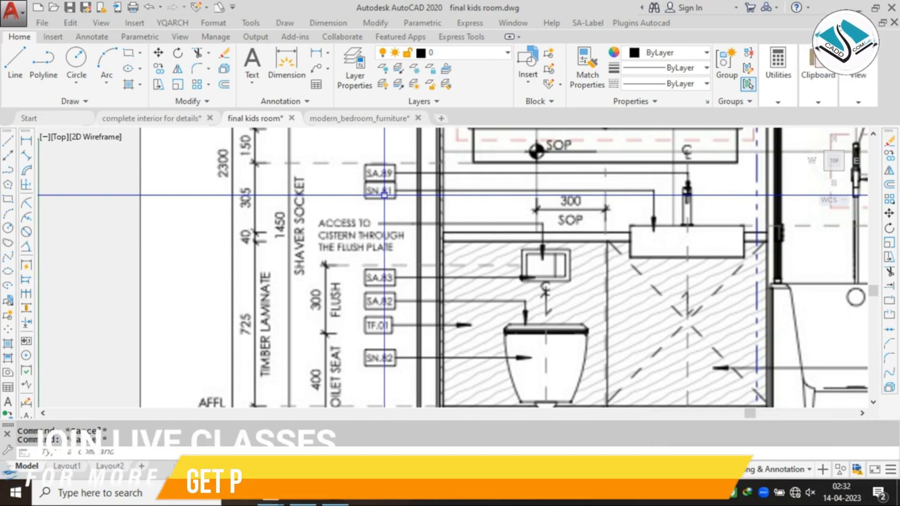
# - Examine the door tag, wall type, floor finish and wall finish symbols in the Symbols & Legend table
pyautogui.scroll(-10, 384, 194)
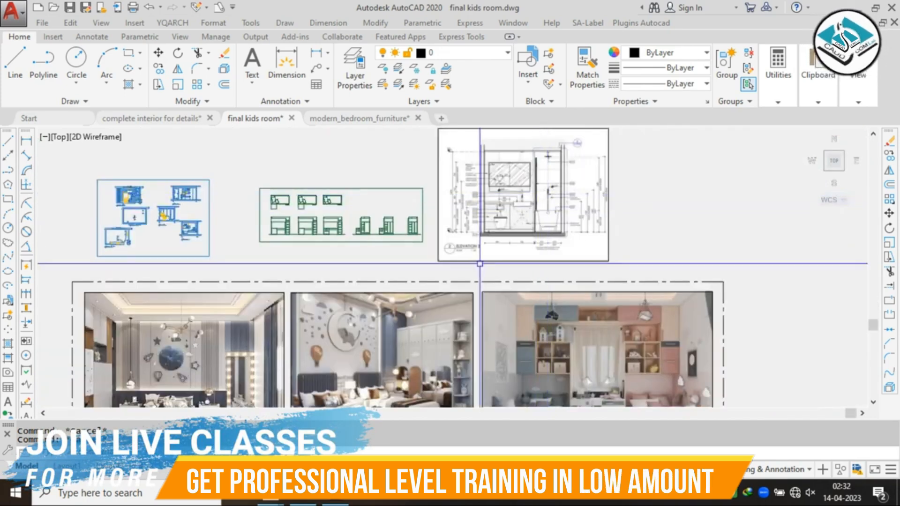
pyautogui.moveTo(224, 238); pyautogui.dragTo(582, 176, button='middle')
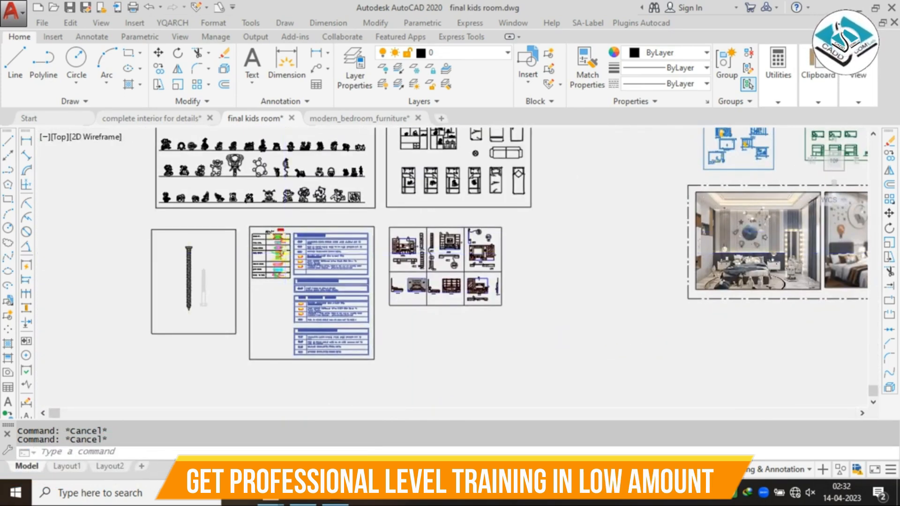
pyautogui.scroll(8, 288, 249)
pyautogui.moveTo(288, 239); pyautogui.dragTo(499, 320, button='middle')
pyautogui.scroll(5, 349, 197)
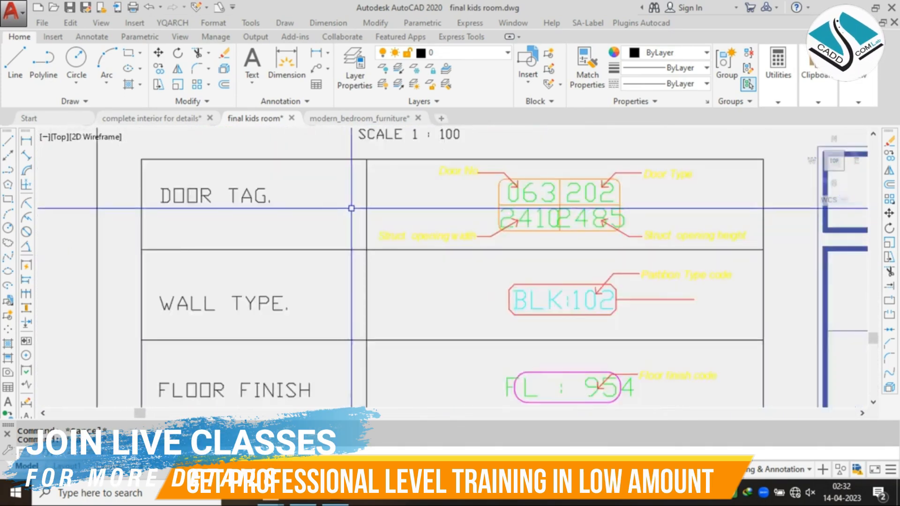
pyautogui.moveTo(416, 260)
pyautogui.mouseDown(button='middle')
pyautogui.moveTo(367, 205)
pyautogui.moveTo(375, 243)
pyautogui.moveTo(429, 285)
pyautogui.moveTo(412, 217)
pyautogui.mouseUp(button='middle')
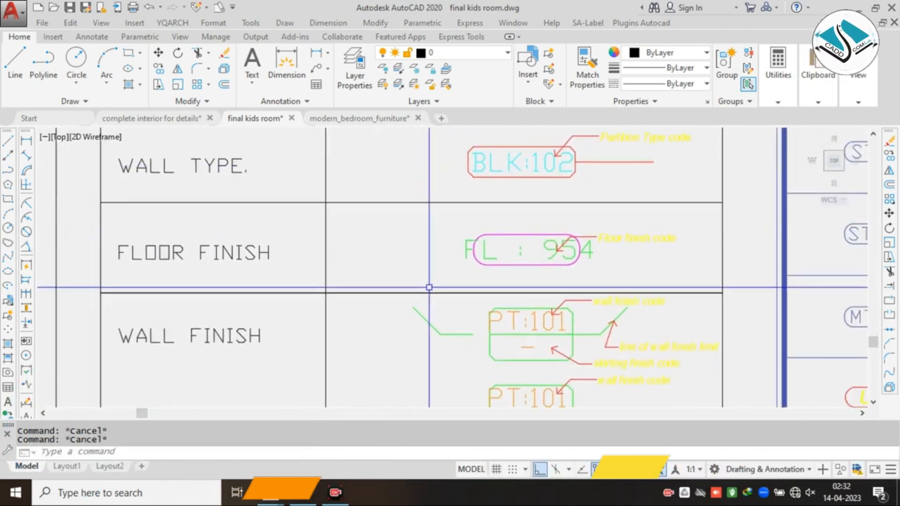
pyautogui.moveTo(428, 285); pyautogui.dragTo(423, 246, button='middle')
pyautogui.moveTo(380, 296); pyautogui.dragTo(374, 239, button='middle')
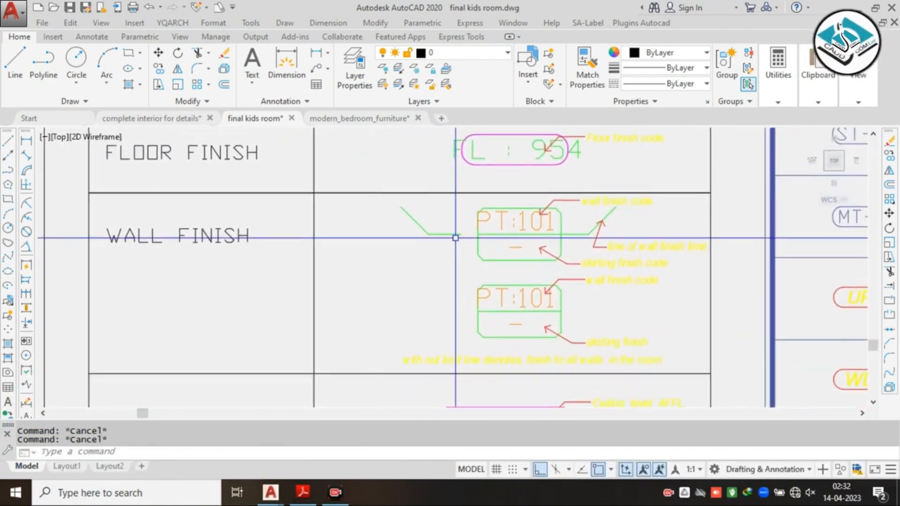
# - Examine the ceiling level, spot level and floor section symbols in the legend table's lower rows
pyautogui.scroll(-2, 455, 237)
pyautogui.moveTo(454, 271); pyautogui.dragTo(436, 176, button='middle')
pyautogui.scroll(2, 342, 260)
pyautogui.moveTo(342, 288); pyautogui.dragTo(323, 209, button='middle')
pyautogui.moveTo(321, 262); pyautogui.dragTo(321, 240, button='middle')
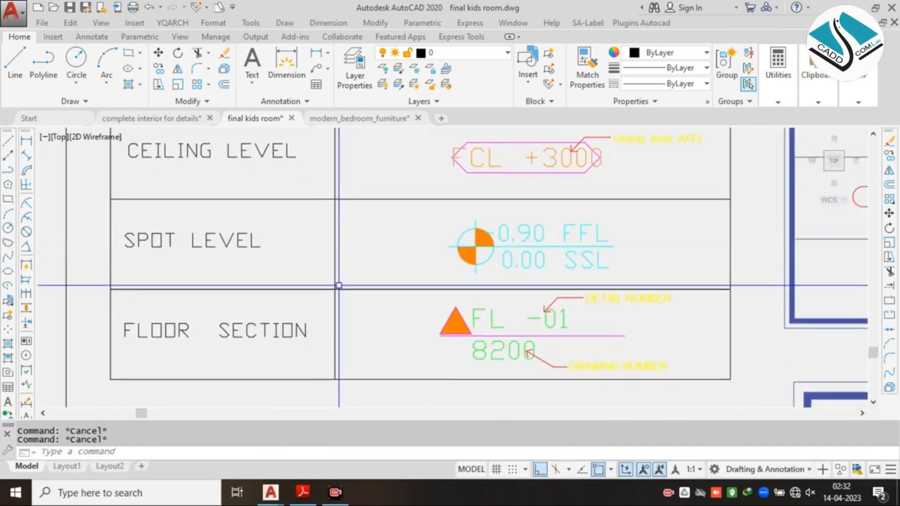
# - Review the legend table again from the door tag row down to the floor finish code
pyautogui.scroll(-4, 478, 297)
pyautogui.moveTo(490, 196); pyautogui.dragTo(461, 319, button='middle')
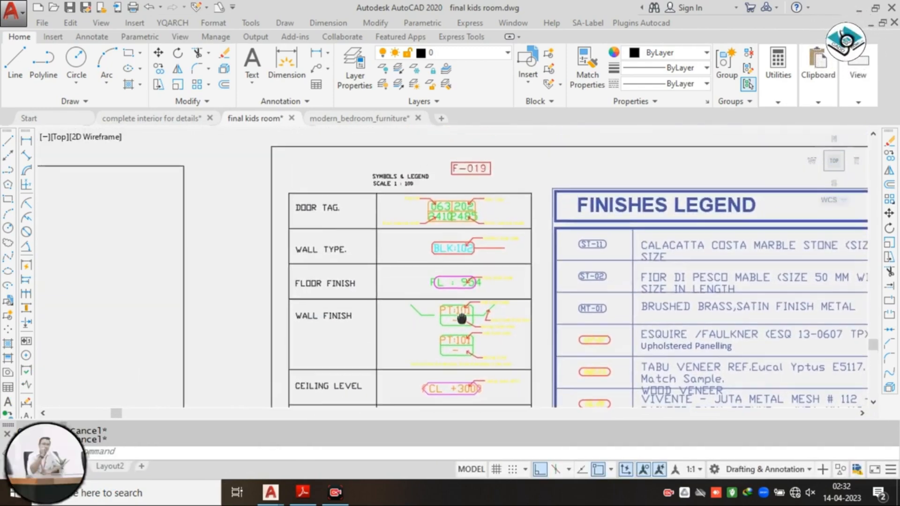
pyautogui.scroll(4, 396, 225)
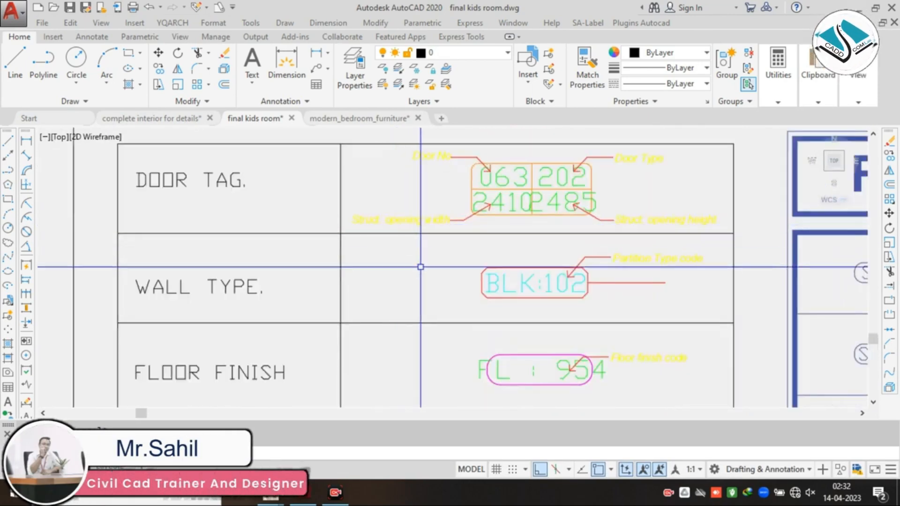
pyautogui.moveTo(420, 267)
pyautogui.mouseDown(button='middle')
pyautogui.moveTo(388, 179)
pyautogui.moveTo(437, 203)
pyautogui.moveTo(425, 212)
pyautogui.mouseUp(button='middle')
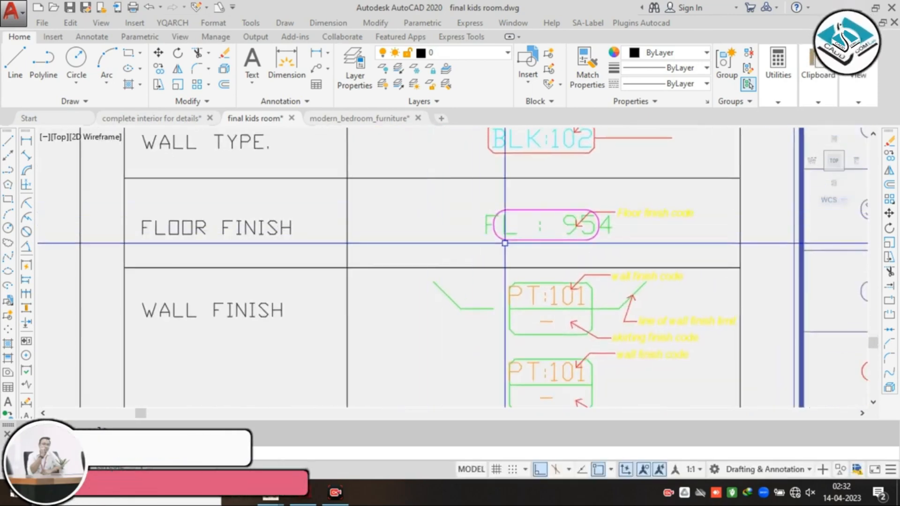
# - Examine the floor finish code and the wall finish tags with their skirting code and finish limit line in the symbols table
pyautogui.scroll(2, 508, 221)
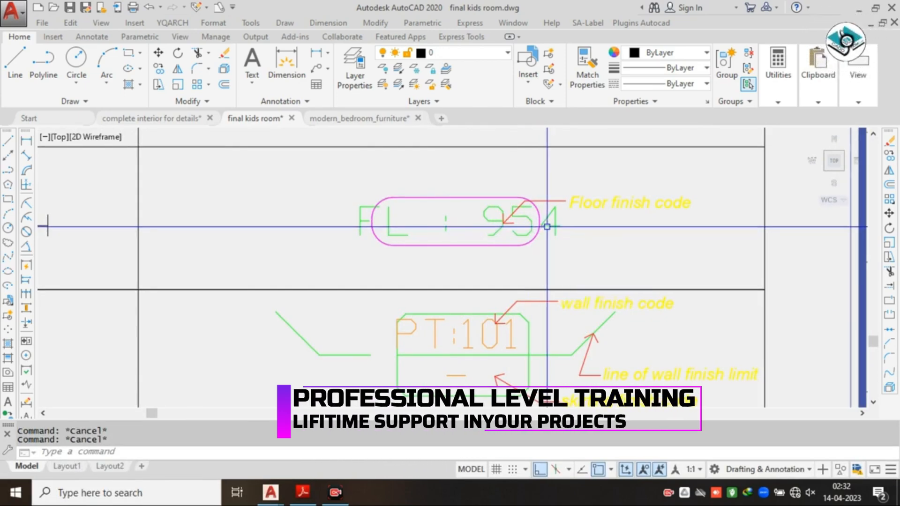
pyautogui.scroll(-2, 517, 219)
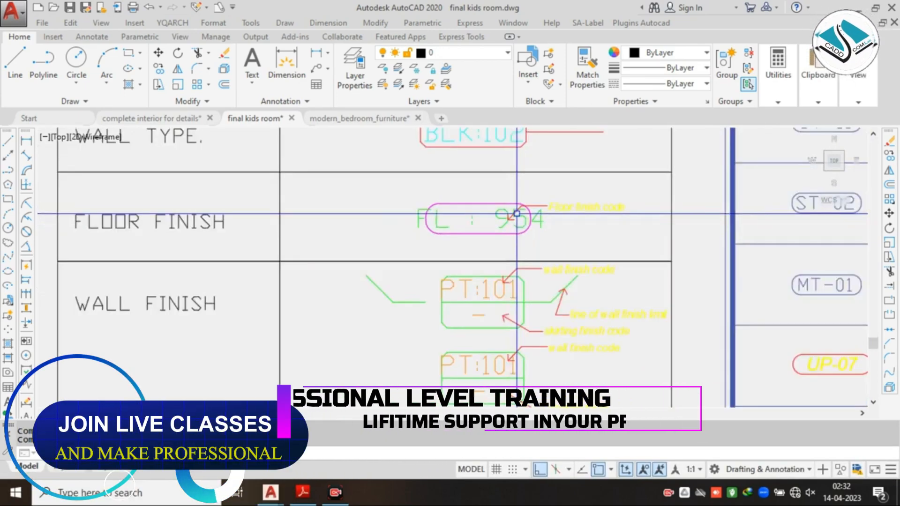
pyautogui.scroll(-3, 506, 253)
pyautogui.scroll(4, 476, 272)
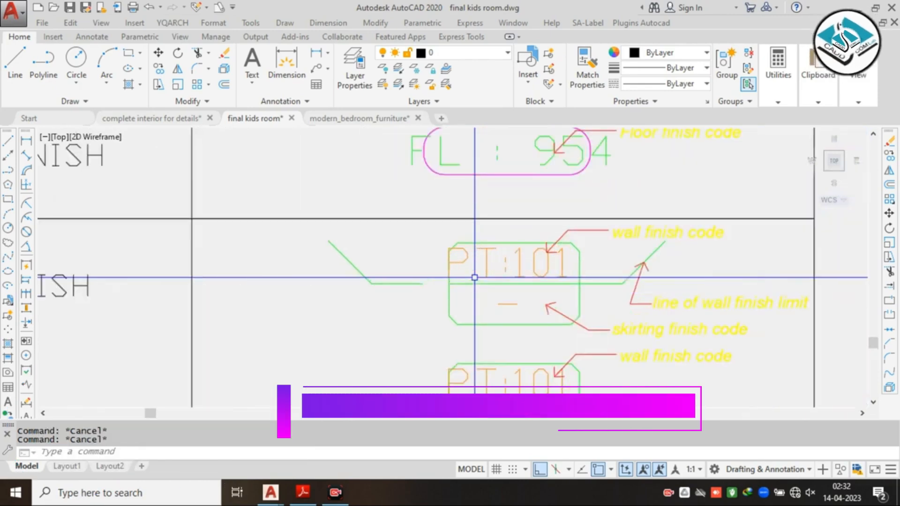
pyautogui.scroll(-1, 473, 277)
pyautogui.scroll(2, 498, 251)
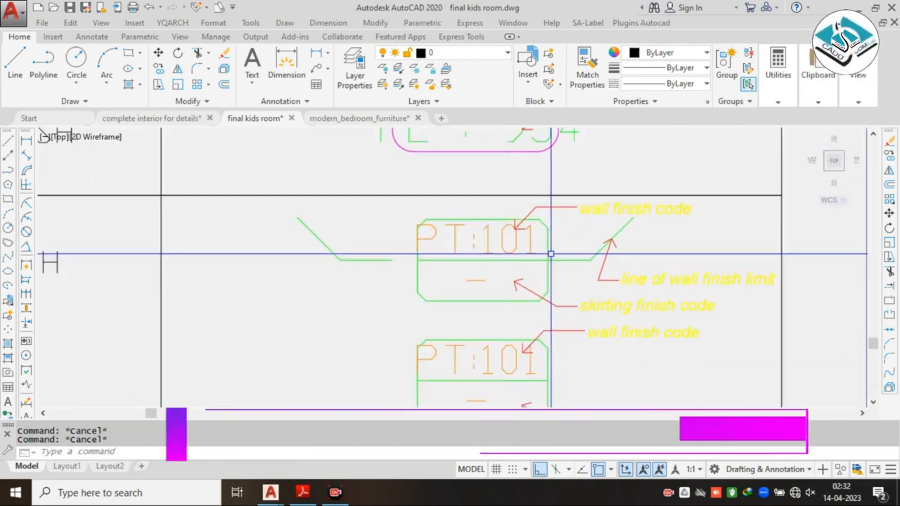
pyautogui.scroll(2, 548, 231)
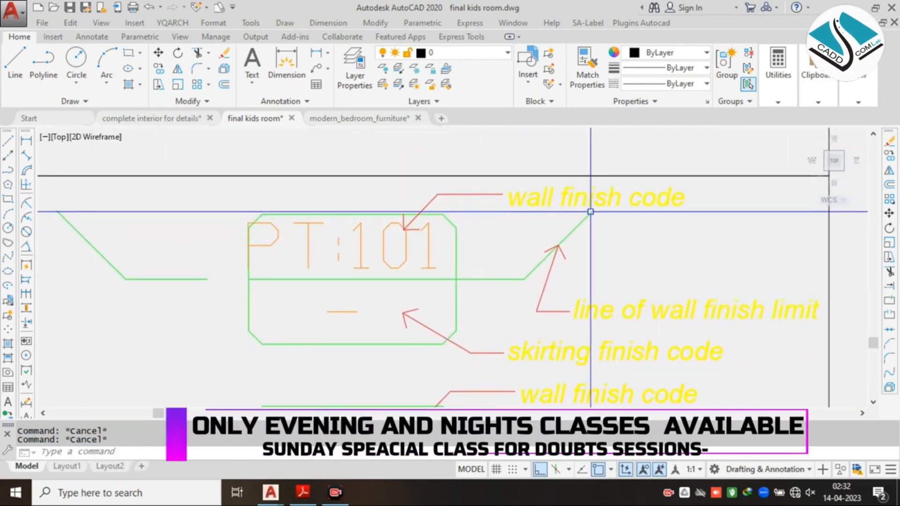
pyautogui.moveTo(580, 247); pyautogui.dragTo(603, 194, button='middle')
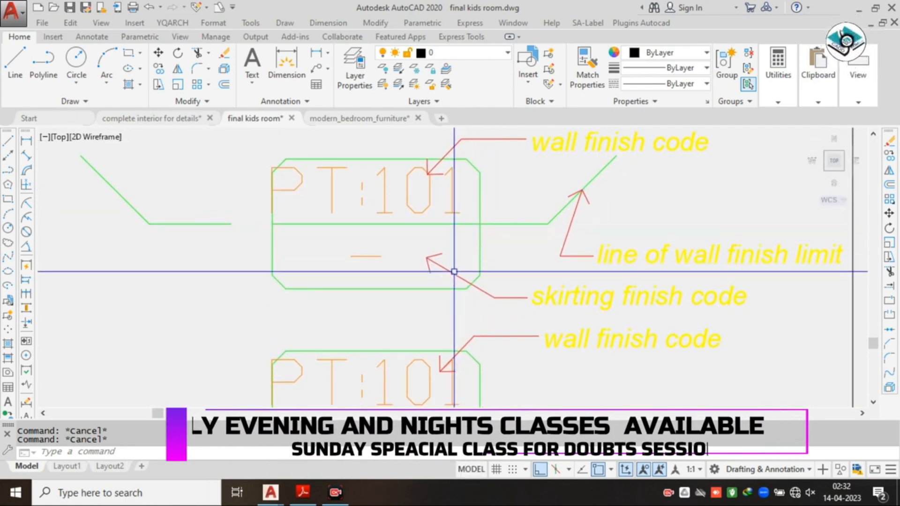
pyautogui.scroll(-2, 677, 310)
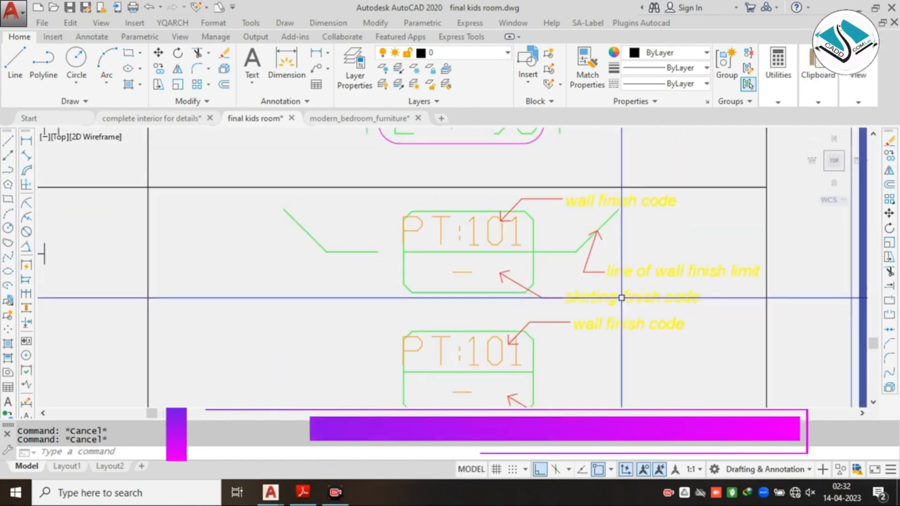
pyautogui.moveTo(515, 271); pyautogui.dragTo(579, 248, button='middle')
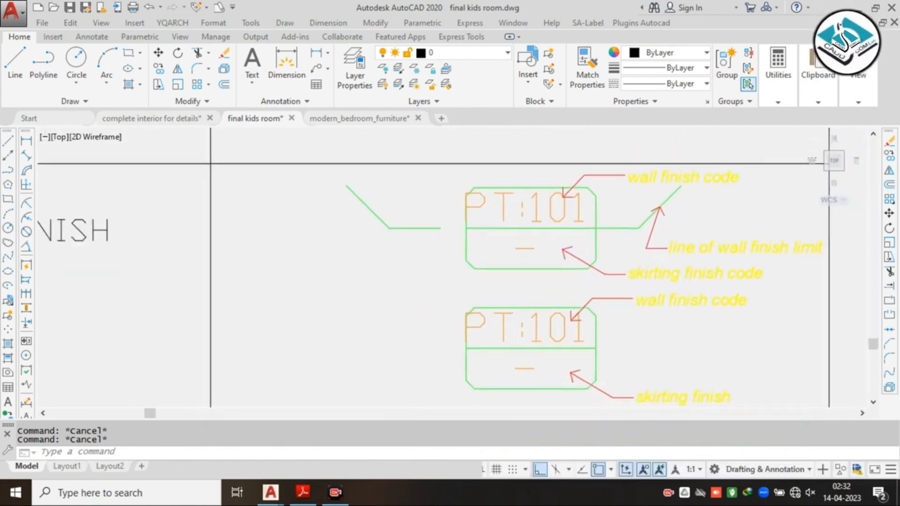
# - Review the symbols table from the second wall finish tag to the floor section row, and back at the wall type and floor finish rows
pyautogui.scroll(-2, 580, 248)
pyautogui.moveTo(551, 275); pyautogui.dragTo(500, 186, button='middle')
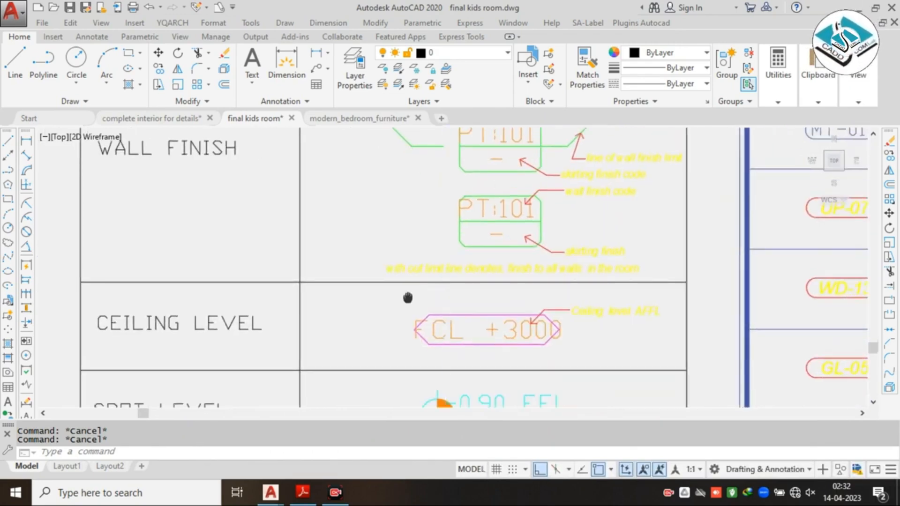
pyautogui.moveTo(407, 298); pyautogui.dragTo(427, 221, button='middle')
pyautogui.scroll(-4, 428, 237)
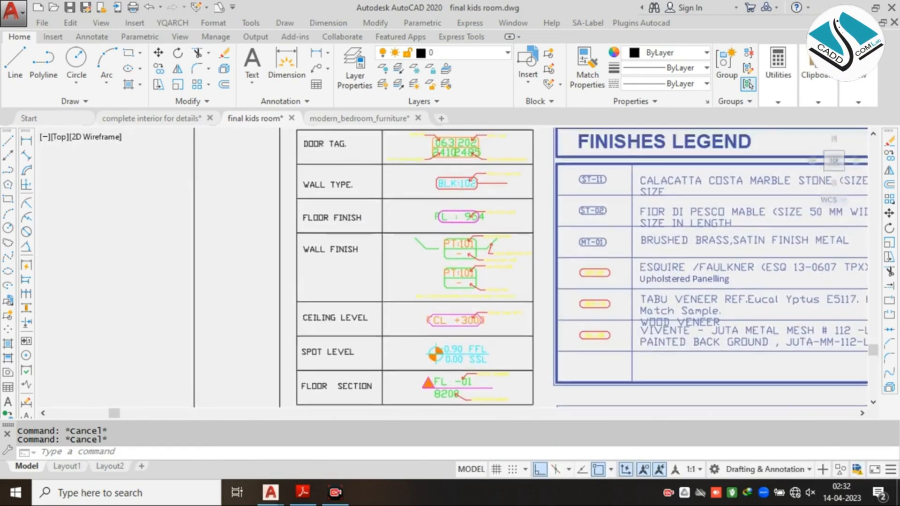
pyautogui.scroll(3, 435, 198)
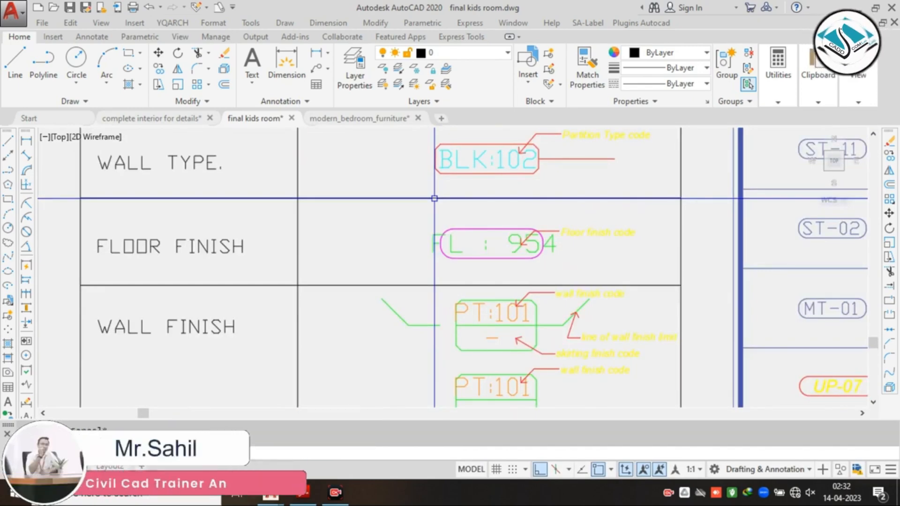
# - Examine the ST-11, ST-02 and MT-01 stone and metal entries in the Finishes Legend
pyautogui.scroll(-4, 435, 198)
pyautogui.scroll(2, 439, 206)
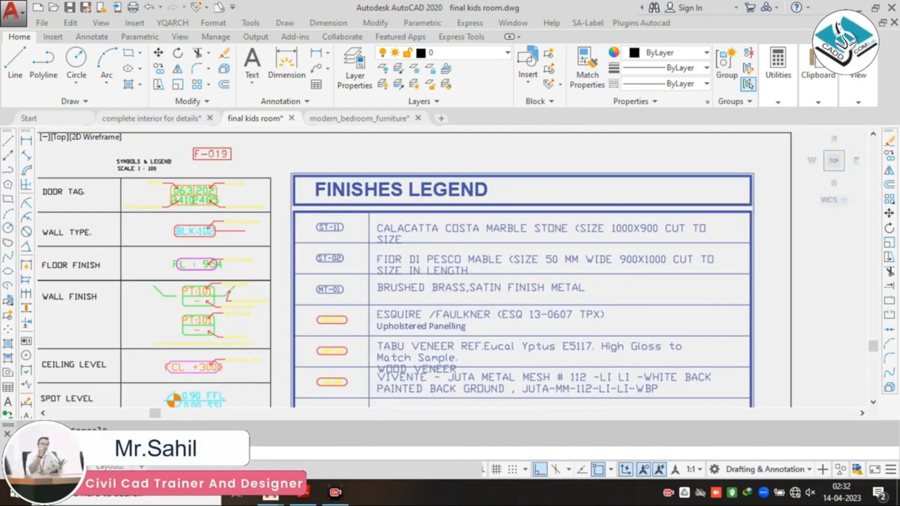
pyautogui.scroll(3, 439, 206)
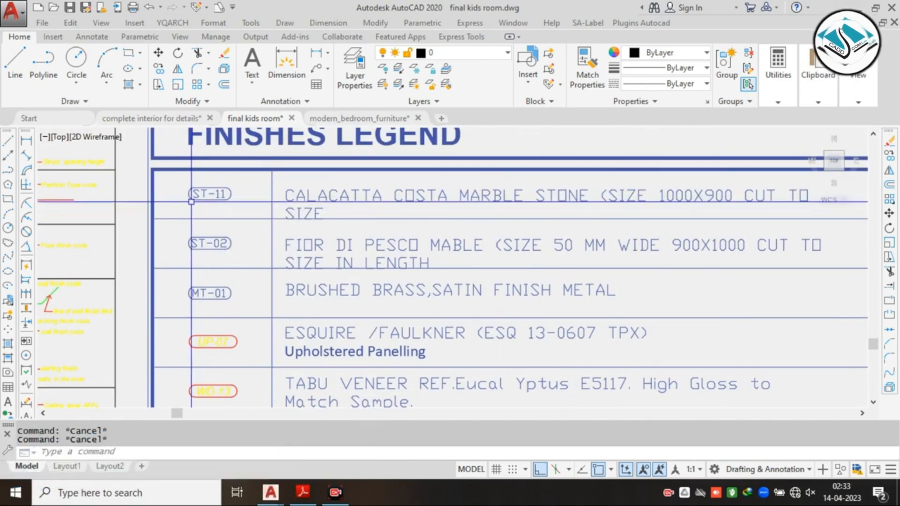
pyautogui.moveTo(218, 244); pyautogui.dragTo(208, 202, button='middle')
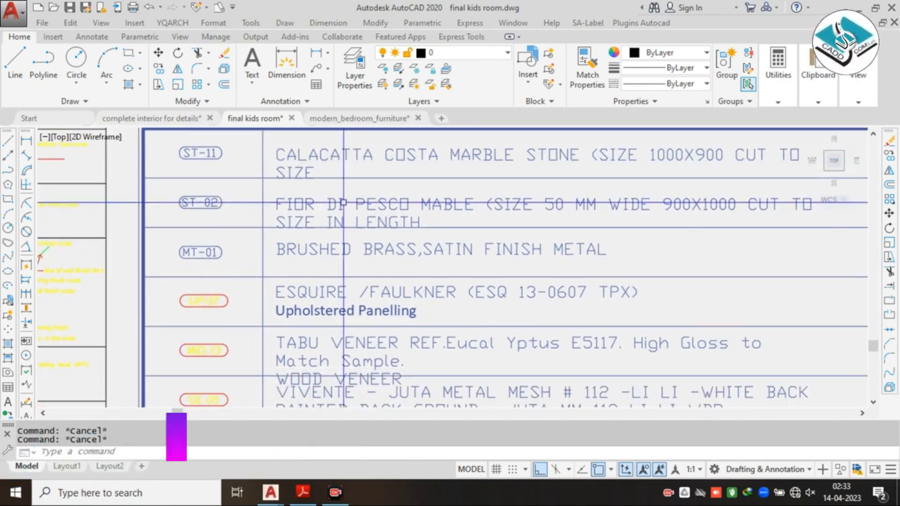
pyautogui.moveTo(257, 255); pyautogui.dragTo(259, 208, button='middle')
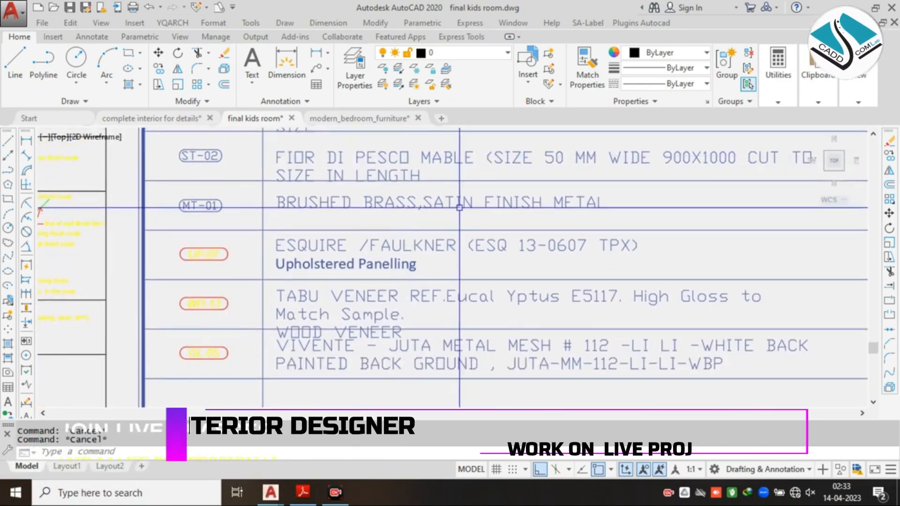
pyautogui.moveTo(254, 259); pyautogui.dragTo(253, 227, button='middle')
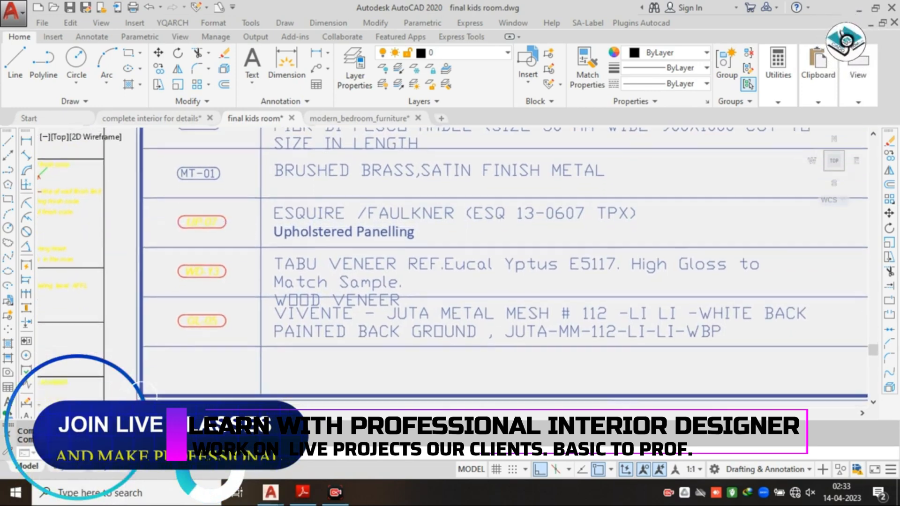
# - Examine the UP-07 upholstered panelling, WD-13 wood veneer and GL-05 metal mesh entries in the Finishes Legend
pyautogui.scroll(2, 241, 233)
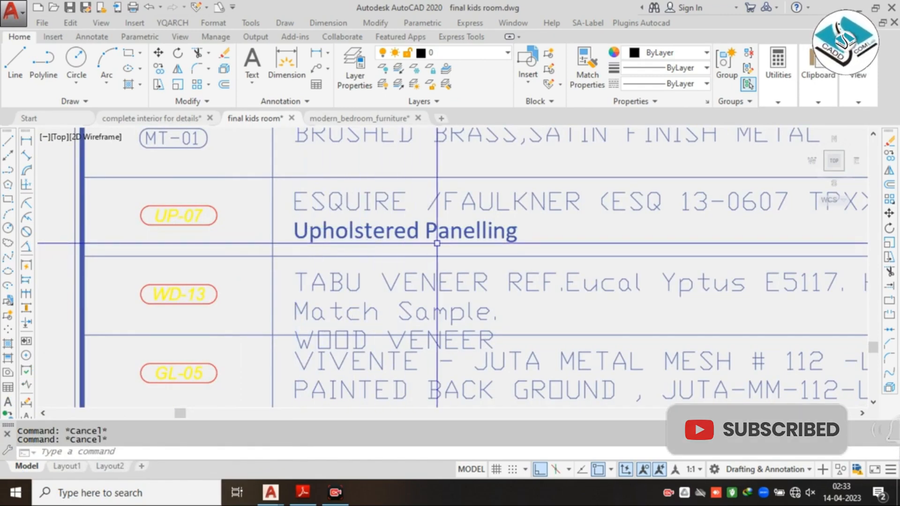
pyautogui.scroll(-3, 470, 242)
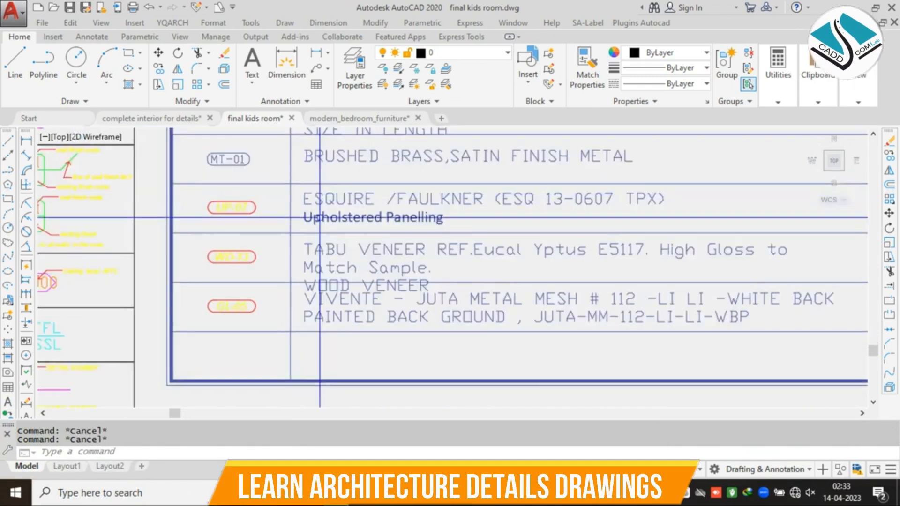
pyautogui.scroll(2, 238, 234)
pyautogui.moveTo(291, 232); pyautogui.dragTo(245, 251, button='middle')
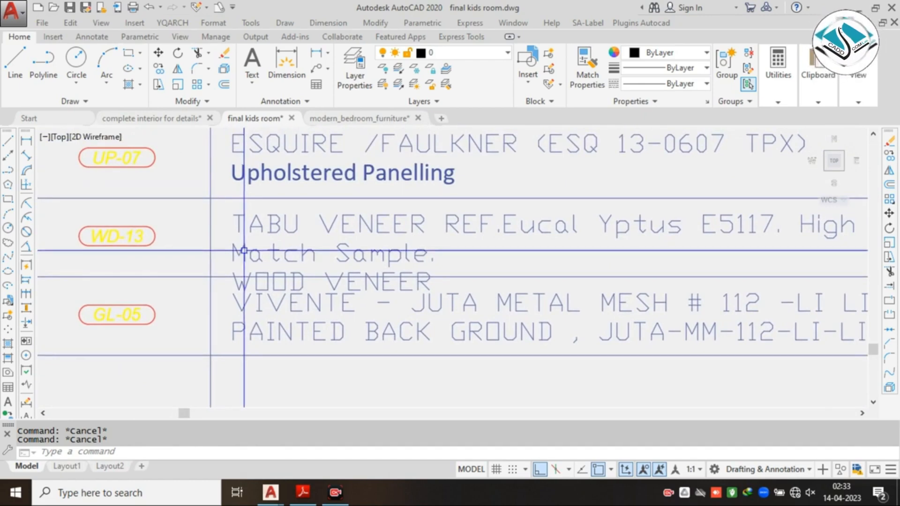
pyautogui.moveTo(233, 285); pyautogui.dragTo(219, 256, button='middle')
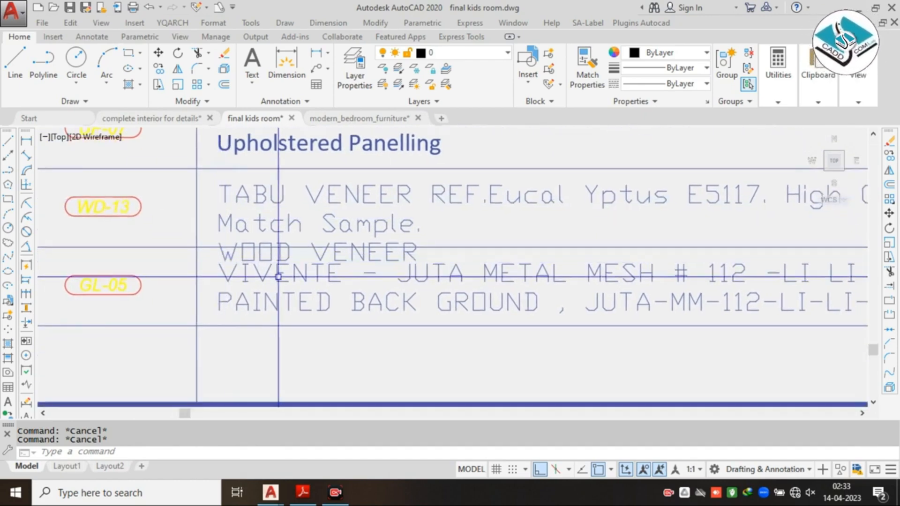
pyautogui.scroll(-2, 283, 295)
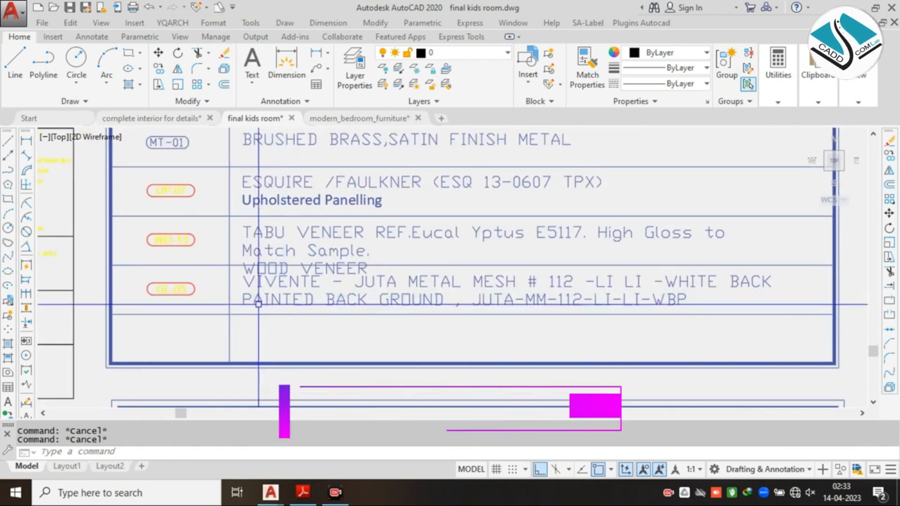
pyautogui.scroll(2, 244, 305)
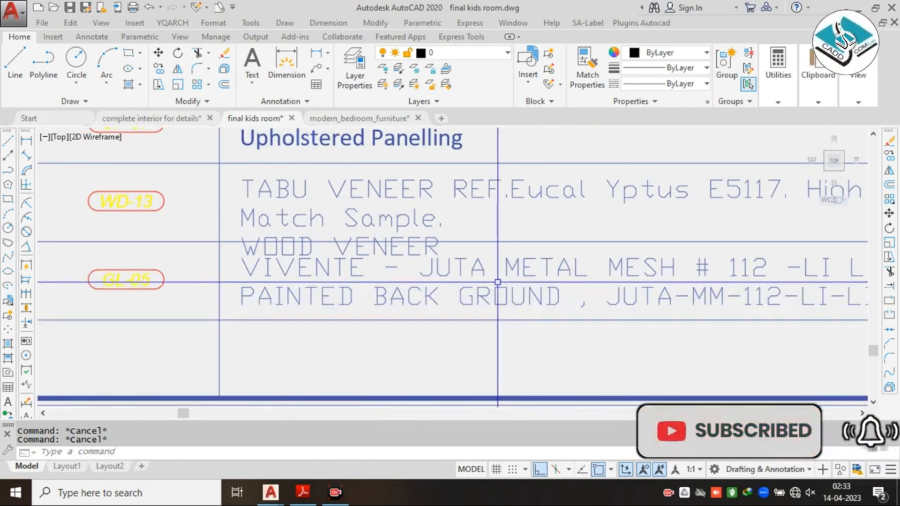
pyautogui.scroll(-2, 487, 284)
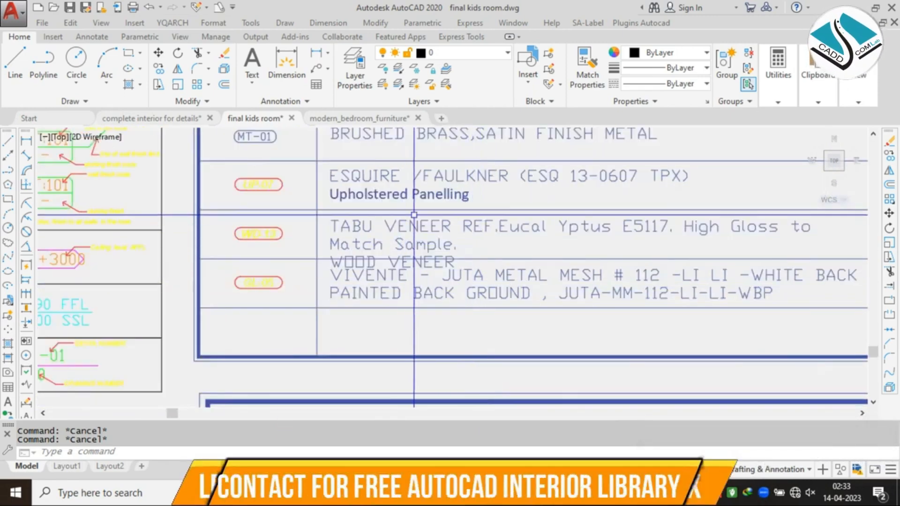
# - Examine the PT-03 entry of the Ceiling Finishes Legend and the panelling, veneer and mesh entries of the Wall Finishes Legend
pyautogui.scroll(-2, 414, 215)
pyautogui.moveTo(421, 334)
pyautogui.mouseDown(button='middle')
pyautogui.moveTo(417, 218)
pyautogui.moveTo(402, 226)
pyautogui.moveTo(396, 204)
pyautogui.mouseUp(button='middle')
pyautogui.scroll(2, 417, 226)
pyautogui.scroll(2, 257, 270)
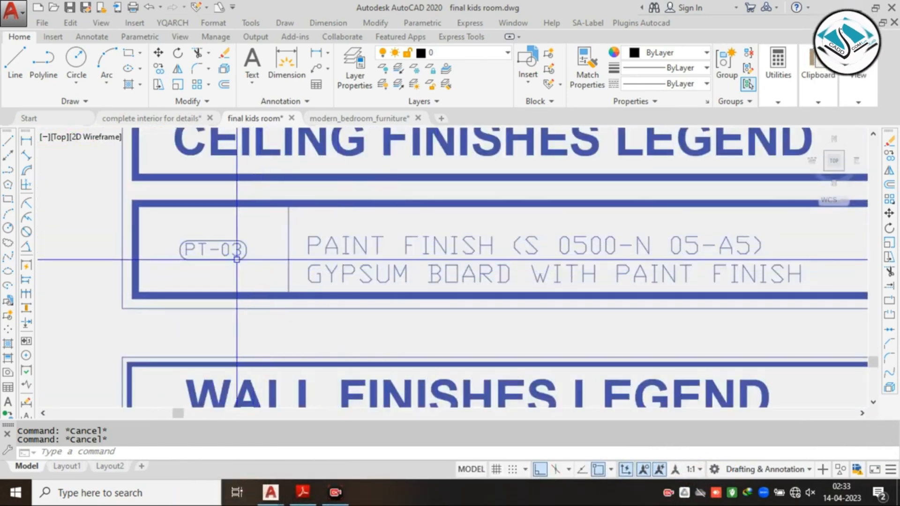
pyautogui.scroll(-2, 217, 259)
pyautogui.moveTo(218, 259); pyautogui.dragTo(218, 208, button='middle')
pyautogui.scroll(2, 539, 337)
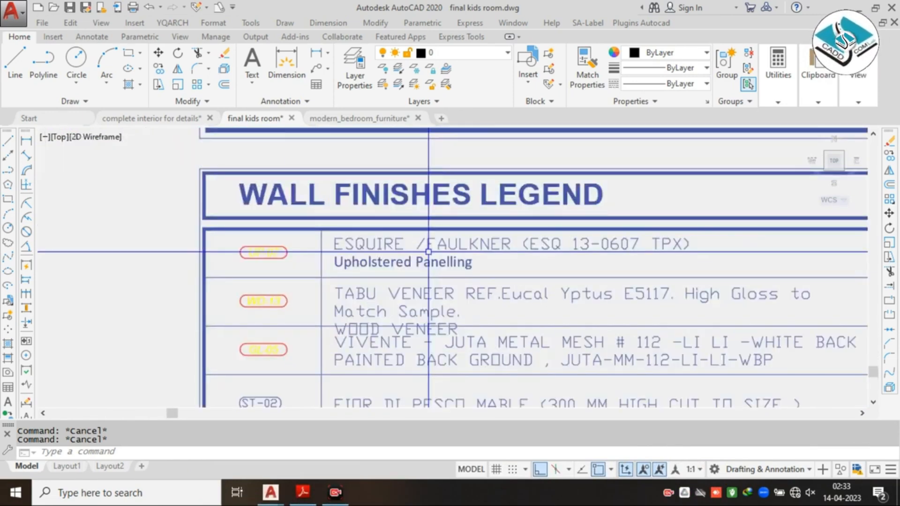
pyautogui.moveTo(393, 295); pyautogui.dragTo(361, 252, button='middle')
pyautogui.scroll(2, 354, 244)
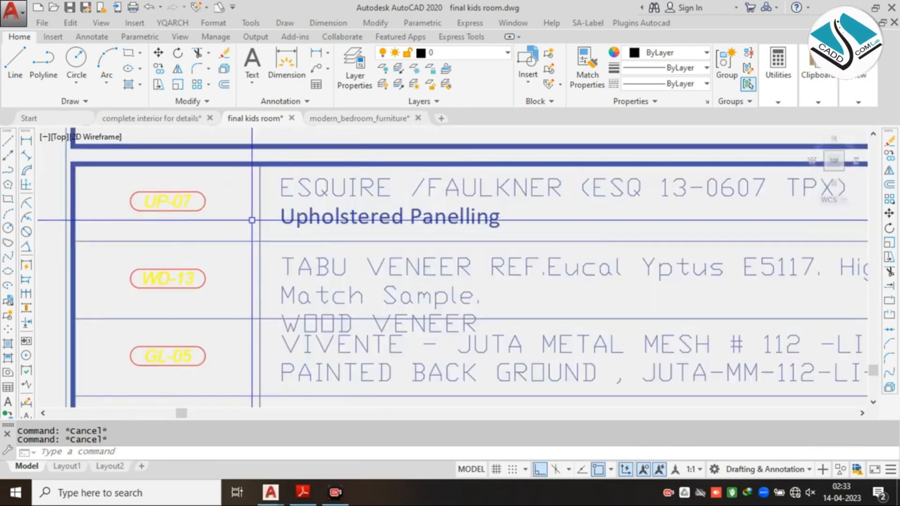
# - Examine the Floor Finishes Legend with its ST-11, ST-02, MT-01 and ST-05 entries
pyautogui.scroll(-2, 387, 225)
pyautogui.scroll(-2, 388, 225)
pyautogui.moveTo(398, 277); pyautogui.dragTo(388, 214, button='middle')
pyautogui.scroll(2, 402, 238)
pyautogui.scroll(-2, 388, 215)
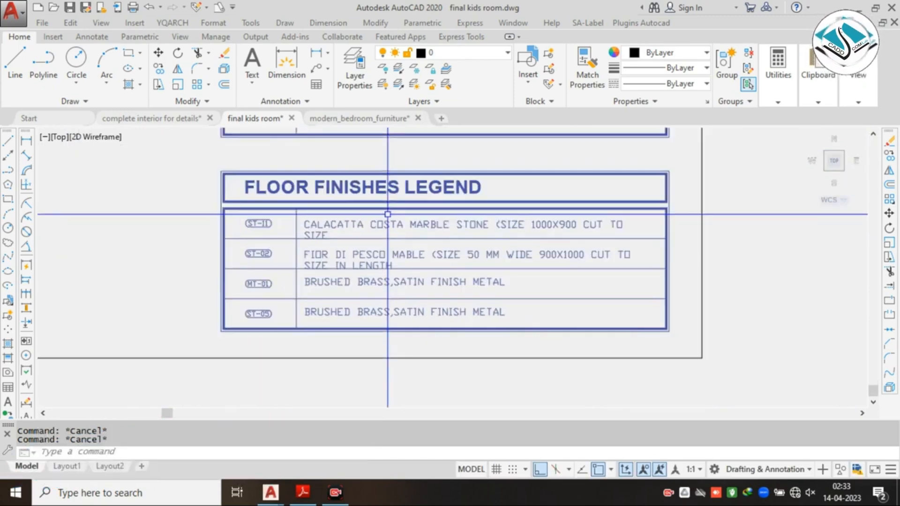
pyautogui.scroll(2, 388, 214)
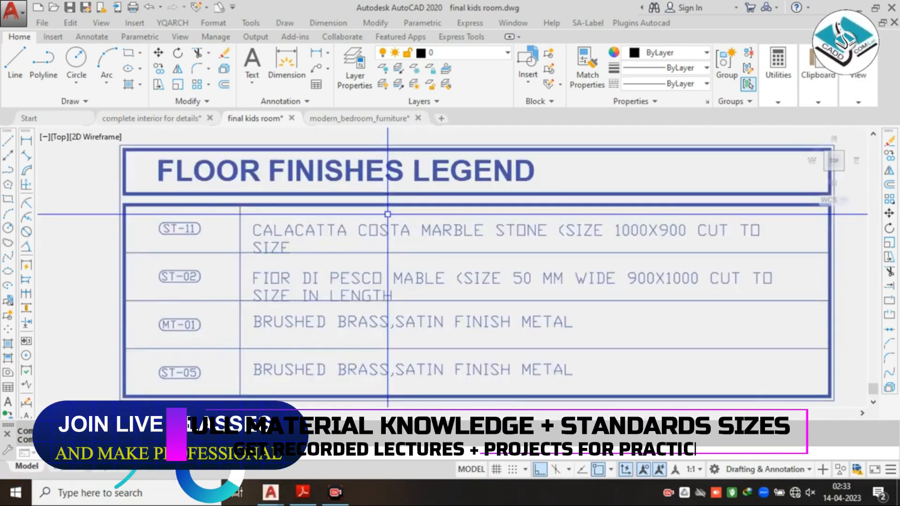
# - Look over the bed wall elevations with their plans, sections and circled details on the sheets beside the legends
pyautogui.scroll(-8, 399, 223)
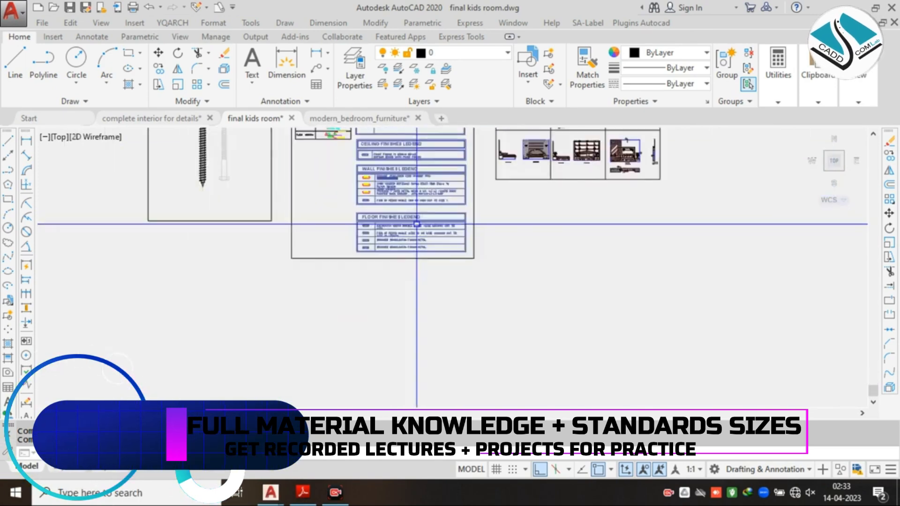
pyautogui.moveTo(494, 187); pyautogui.dragTo(403, 309, button='middle')
pyautogui.scroll(4, 472, 192)
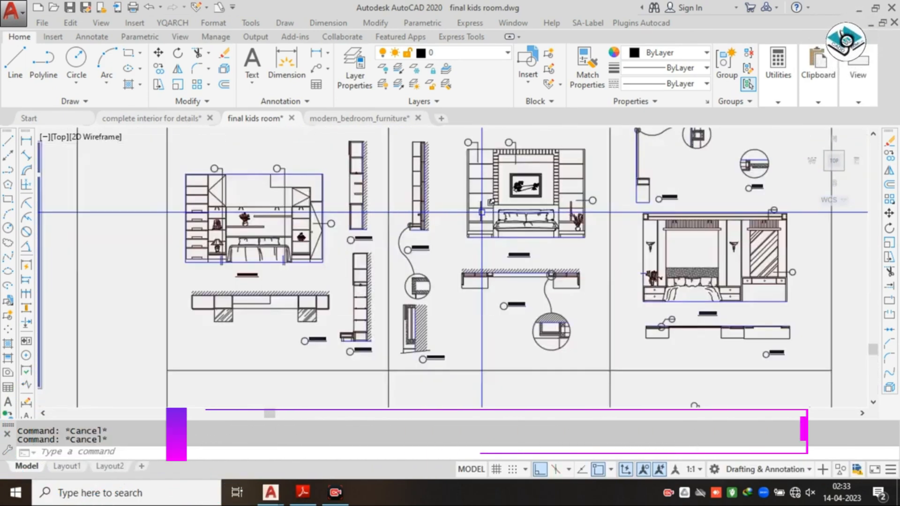
pyautogui.scroll(-4, 470, 187)
# - Examine the three kids room render images framed together below the furniture and elevation drawings
pyautogui.moveTo(470, 190)
pyautogui.mouseDown(button='middle')
pyautogui.moveTo(455, 310)
pyautogui.moveTo(435, 332)
pyautogui.mouseUp(button='middle')
pyautogui.moveTo(587, 276); pyautogui.dragTo(234, 239, button='middle')
pyautogui.scroll(5, 539, 264)
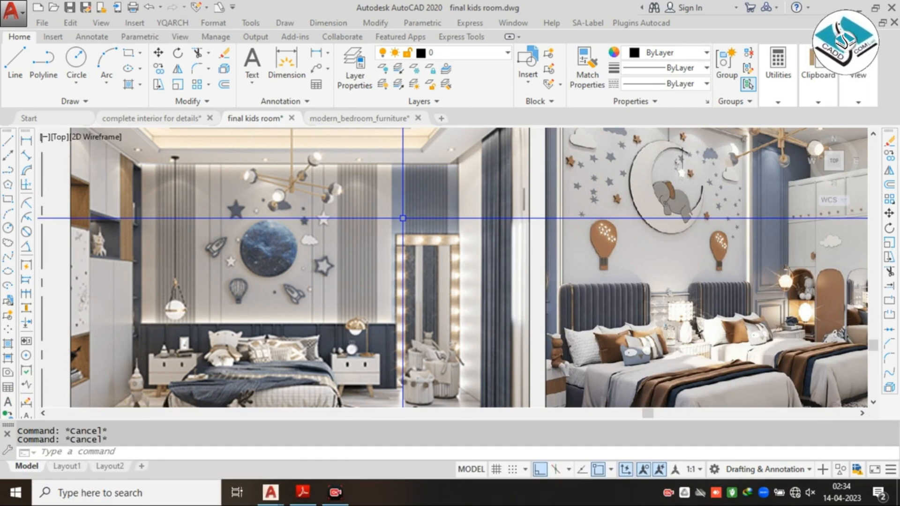
pyautogui.scroll(-6, 402, 217)
pyautogui.scroll(3, 435, 180)
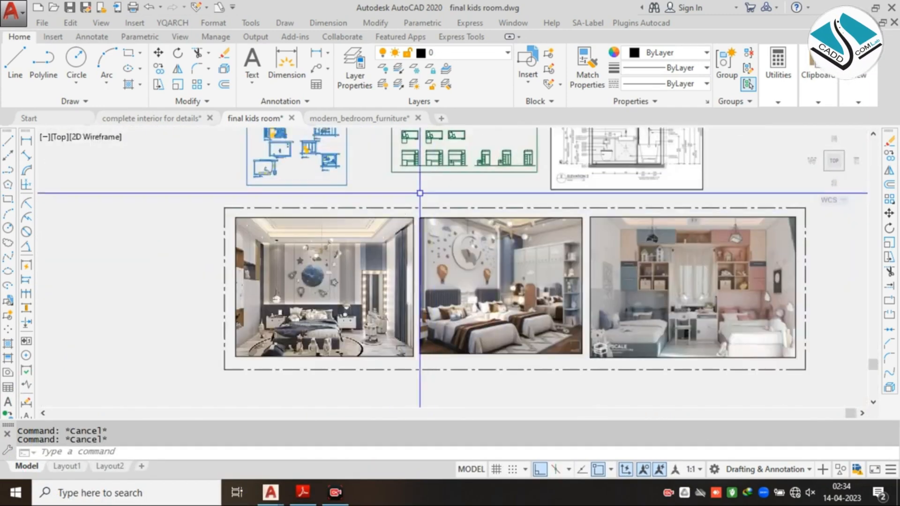
pyautogui.scroll(3, 475, 240)
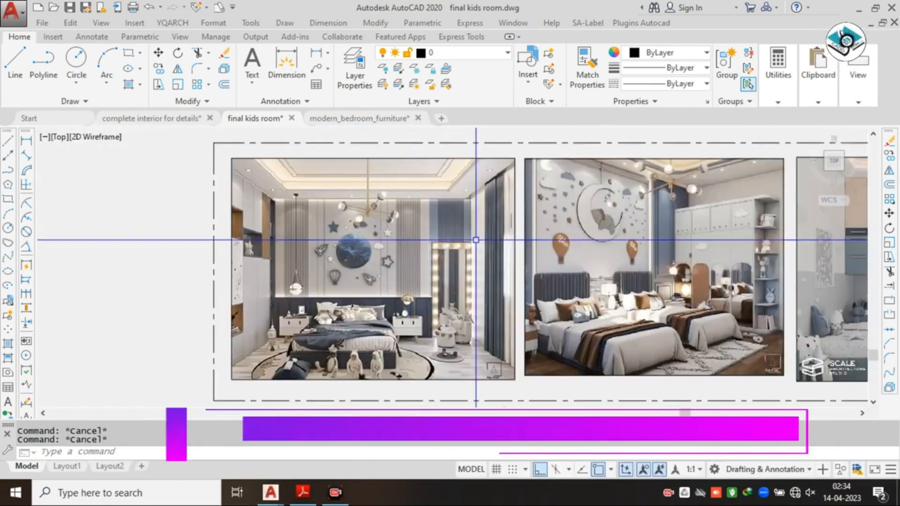
pyautogui.moveTo(475, 240); pyautogui.dragTo(307, 223, button='middle')
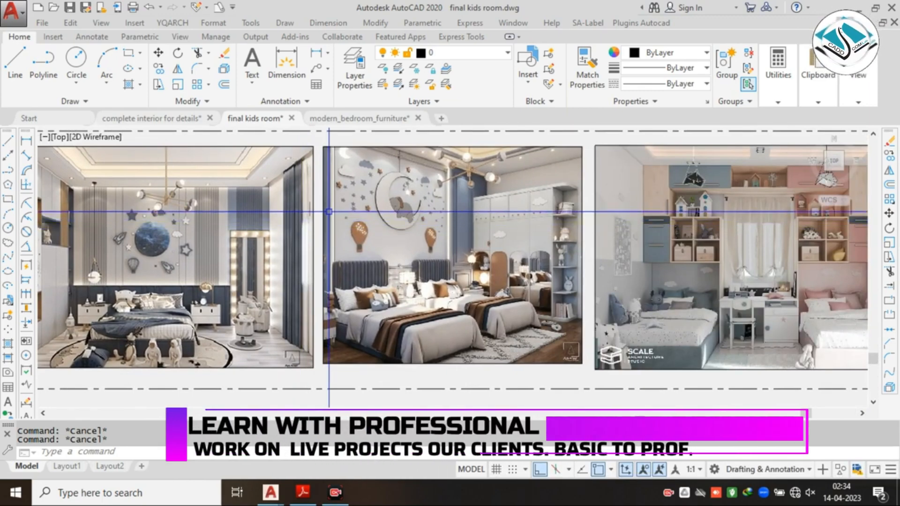
pyautogui.scroll(-2, 329, 212)
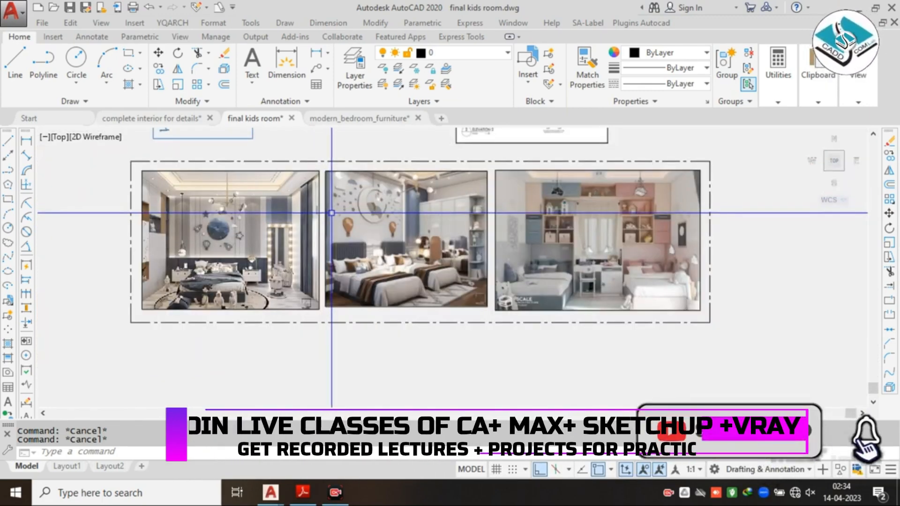
pyautogui.write('imga')
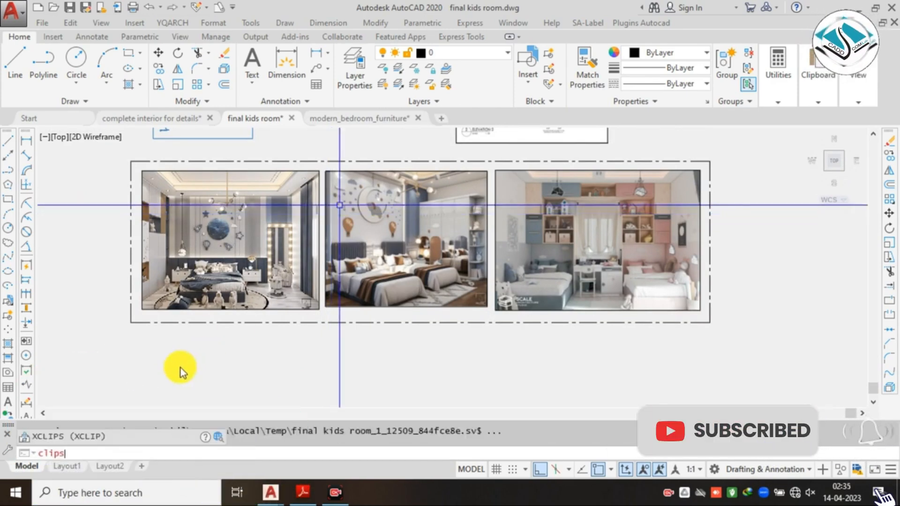
pyautogui.press('Escape')
pyautogui.press('Escape')
# - Clip the blue and pink kids room image with a new rectangular boundary that trims its left and bottom edges
pyautogui.write('clip')
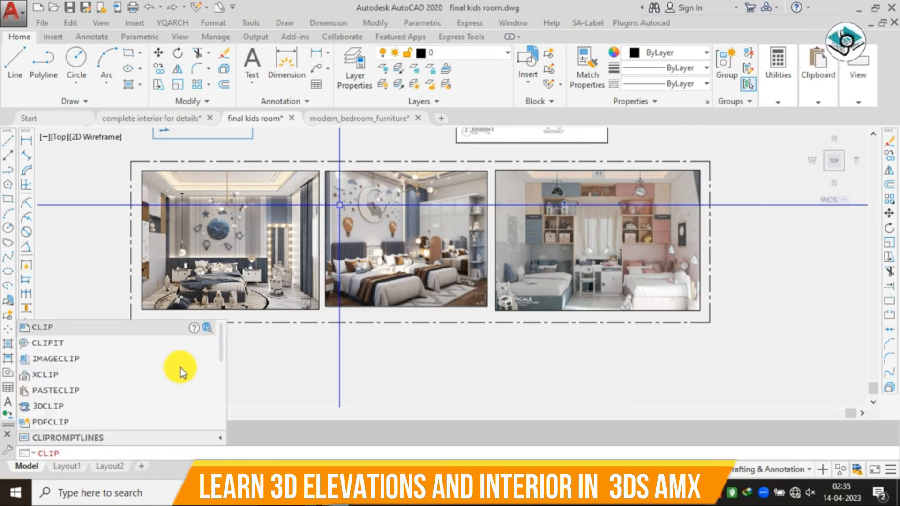
pyautogui.click(90, 360)
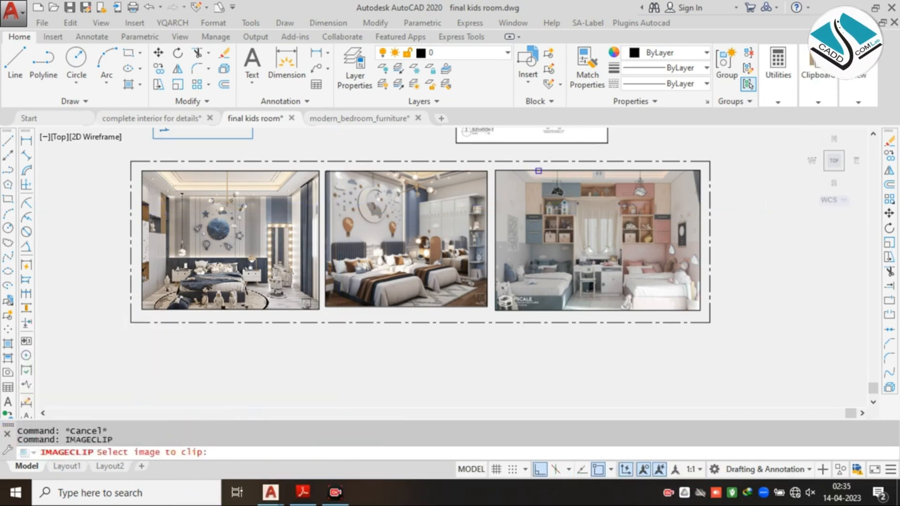
pyautogui.click(538, 171)
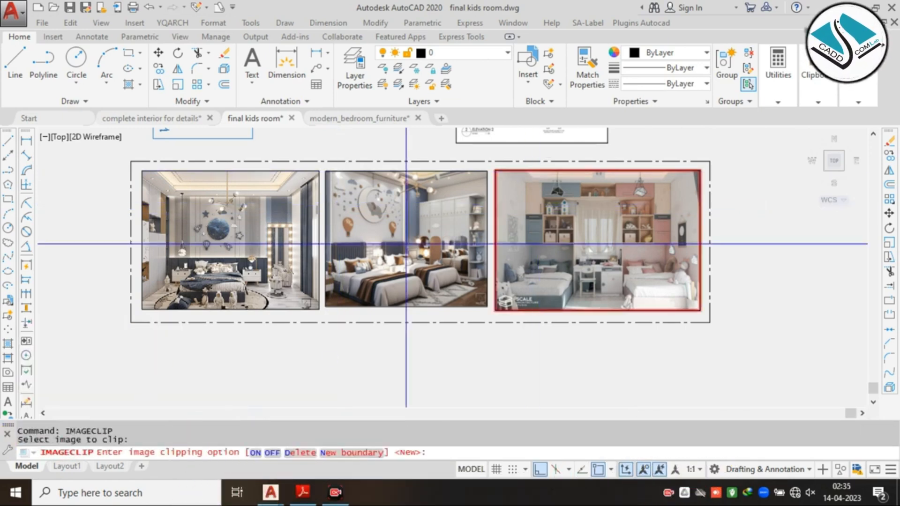
pyautogui.click(347, 452)
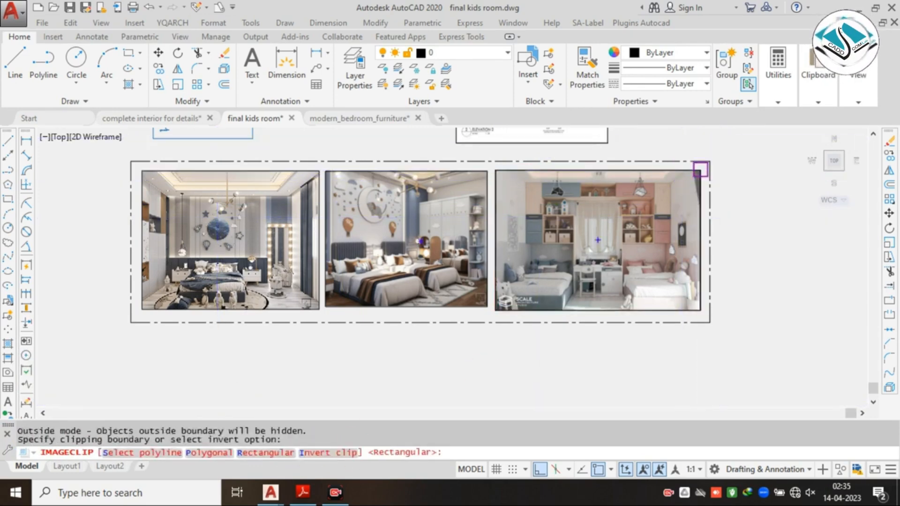
pyautogui.click(699, 169)
pyautogui.scroll(2, 579, 246)
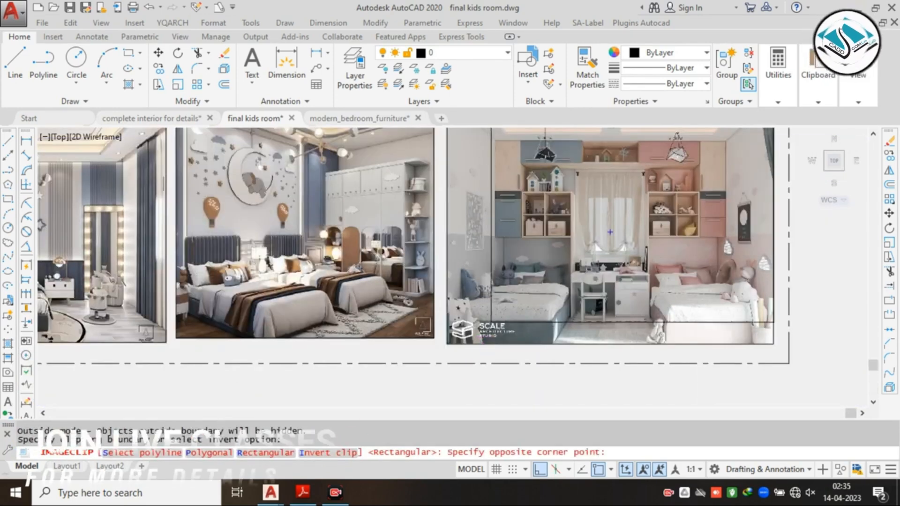
pyautogui.click(490, 319)
# - Examine the kids room render with the planet and stars wall decor, pendant lights and illuminated mirror
pyautogui.moveTo(265, 182); pyautogui.dragTo(514, 205, button='middle')
pyautogui.press('Escape')
pyautogui.scroll(2, 208, 200)
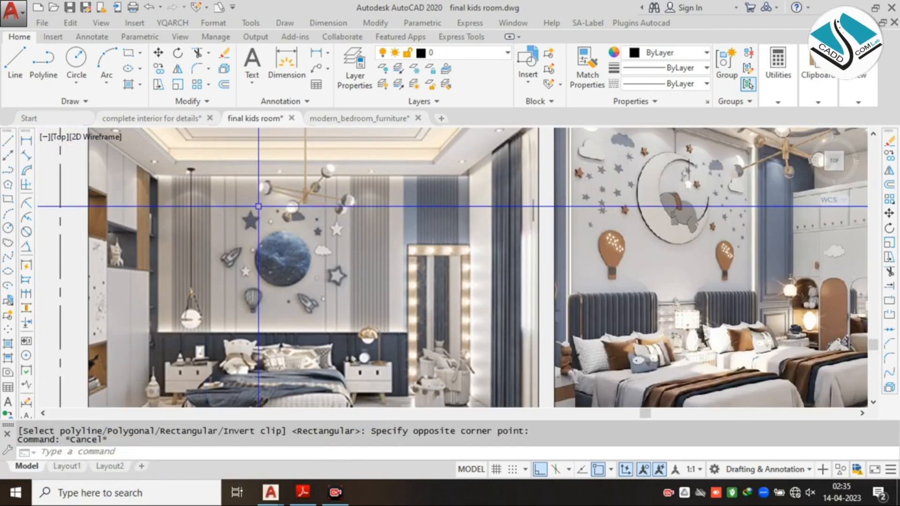
pyautogui.moveTo(555, 191); pyautogui.dragTo(329, 230, button='middle')
pyautogui.scroll(-2, 556, 188)
pyautogui.moveTo(586, 193); pyautogui.dragTo(502, 193, button='middle')
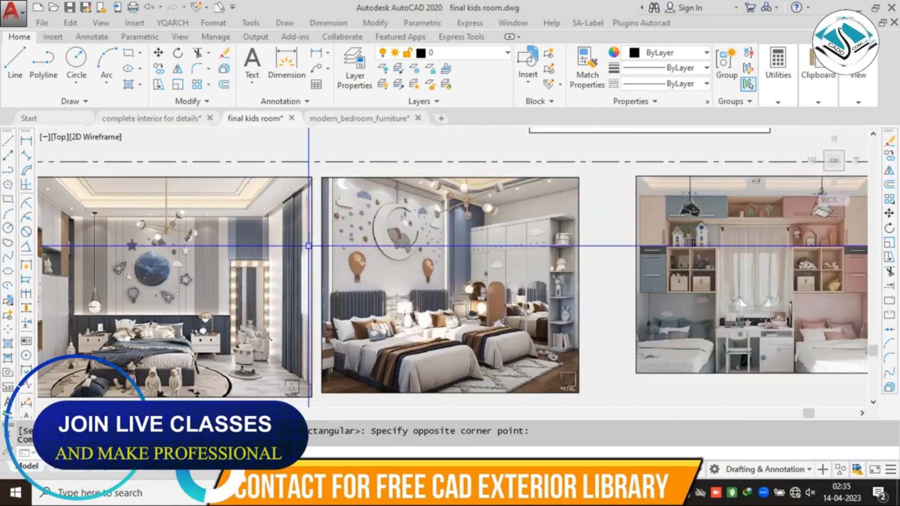
# - Examine the twin-bed kids room render, covering its moon and balloon wall decor, padded headboards, wardrobe and corner shelves
pyautogui.moveTo(296, 247); pyautogui.dragTo(393, 203, button='middle')
pyautogui.scroll(2, 340, 225)
pyautogui.moveTo(325, 235); pyautogui.dragTo(159, 221, button='middle')
pyautogui.moveTo(487, 253); pyautogui.dragTo(424, 253, button='middle')
pyautogui.scroll(2, 426, 254)
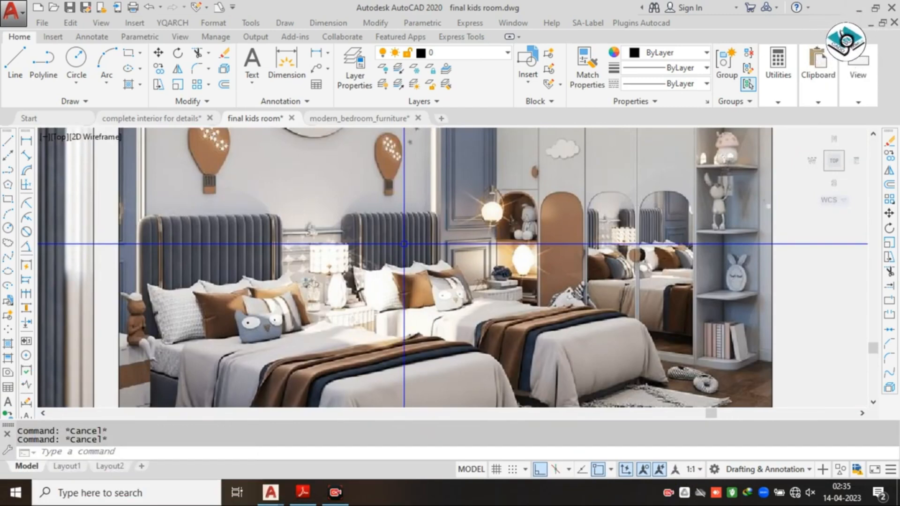
pyautogui.moveTo(422, 192); pyautogui.dragTo(323, 267, button='middle')
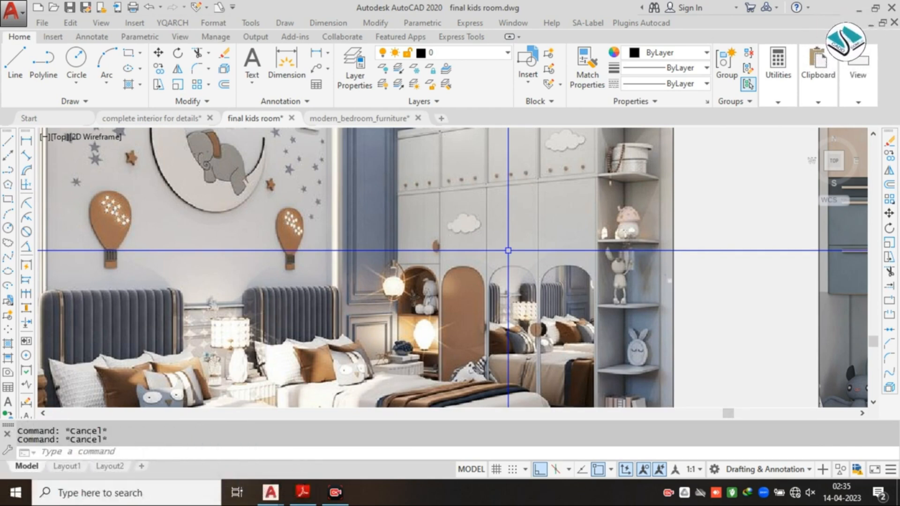
pyautogui.scroll(-3, 508, 250)
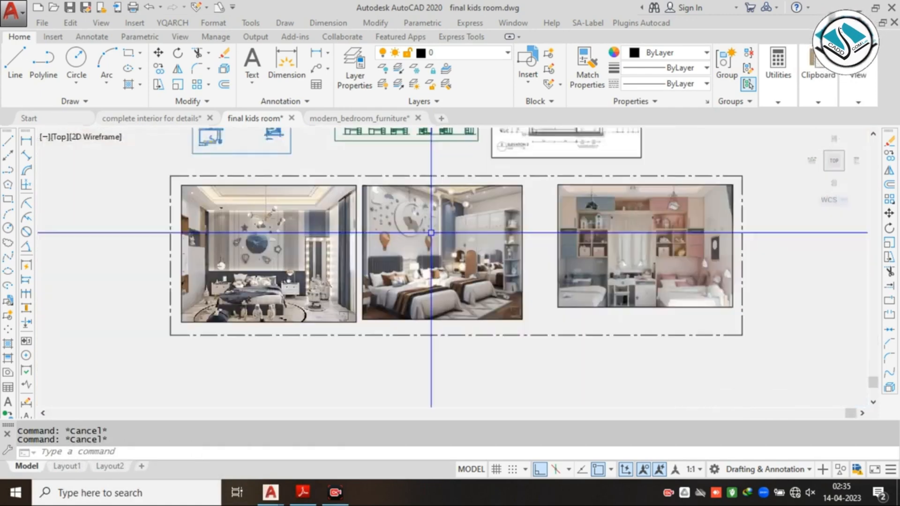
pyautogui.scroll(4, 425, 215)
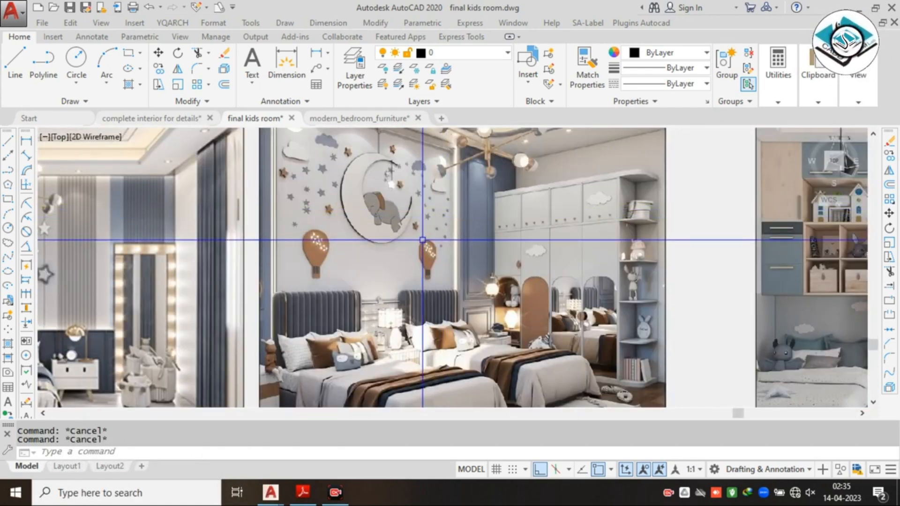
pyautogui.moveTo(458, 289); pyautogui.dragTo(435, 290, button='middle')
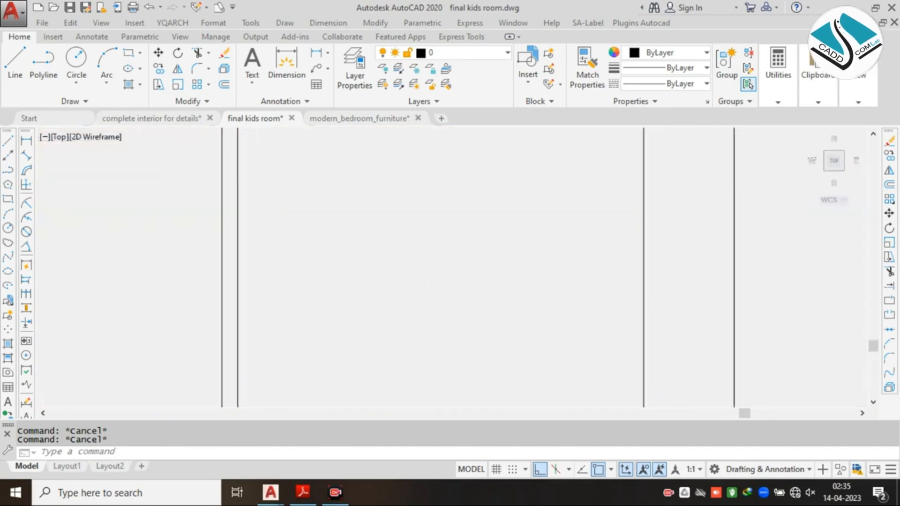
pyautogui.moveTo(416, 255); pyautogui.dragTo(368, 255, button='middle')
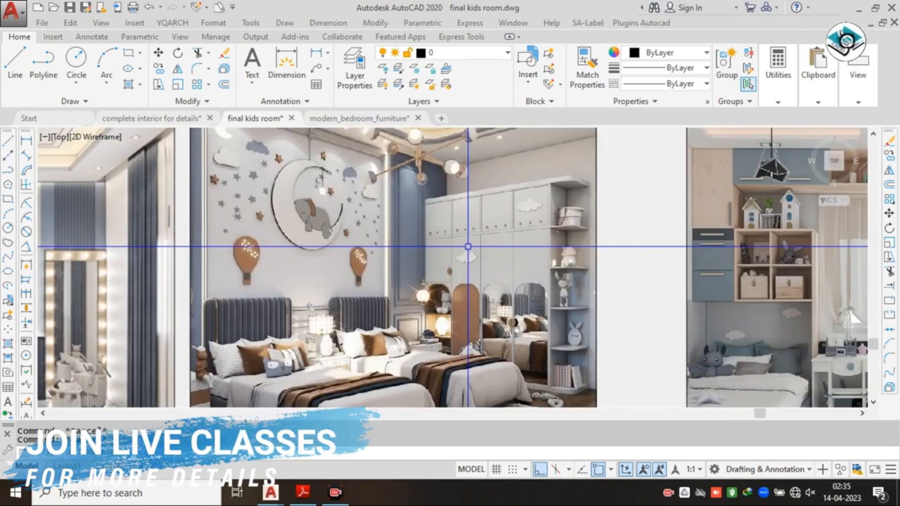
pyautogui.scroll(-2, 468, 246)
# - Examine the clipped blue and pink kids room render and compare it with the planet-themed bedroom render
pyautogui.moveTo(721, 246); pyautogui.dragTo(513, 246, button='middle')
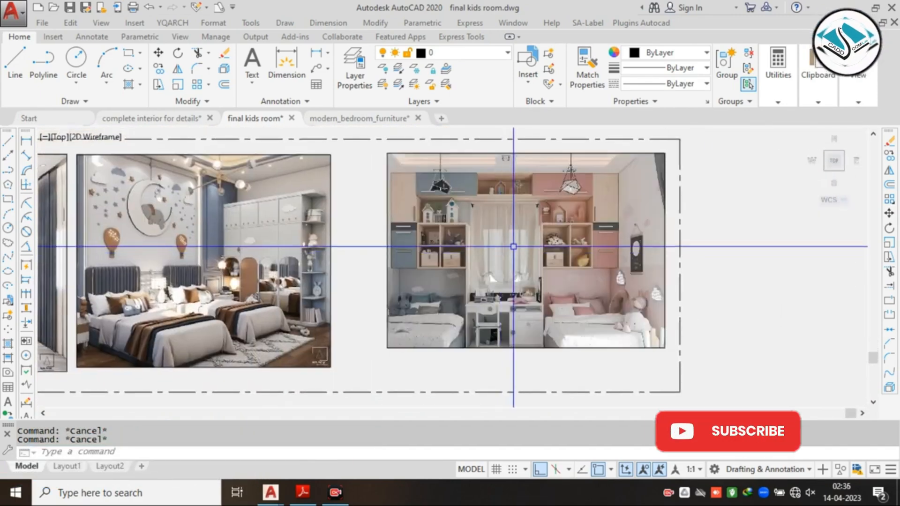
pyautogui.scroll(2, 513, 246)
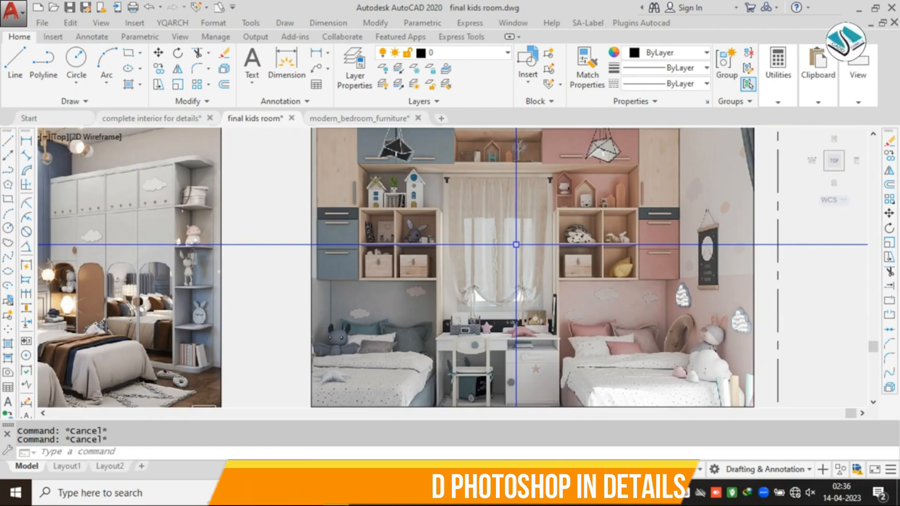
pyautogui.scroll(-2, 520, 246)
pyautogui.moveTo(300, 258); pyautogui.dragTo(596, 265, button='middle')
pyautogui.scroll(2, 185, 240)
pyautogui.moveTo(187, 236); pyautogui.dragTo(386, 223, button='middle')
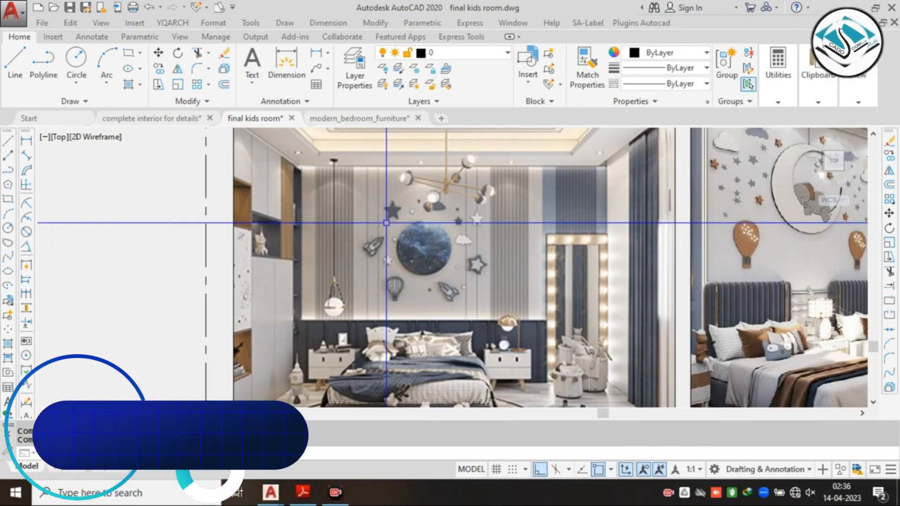
pyautogui.scroll(-5, 386, 223)
# - Switch to Adobe Reader and examine the kids room colour combinations on pages 8 and 9 of interior_Colour_Combination_Book.pdf
pyautogui.click(303, 492)
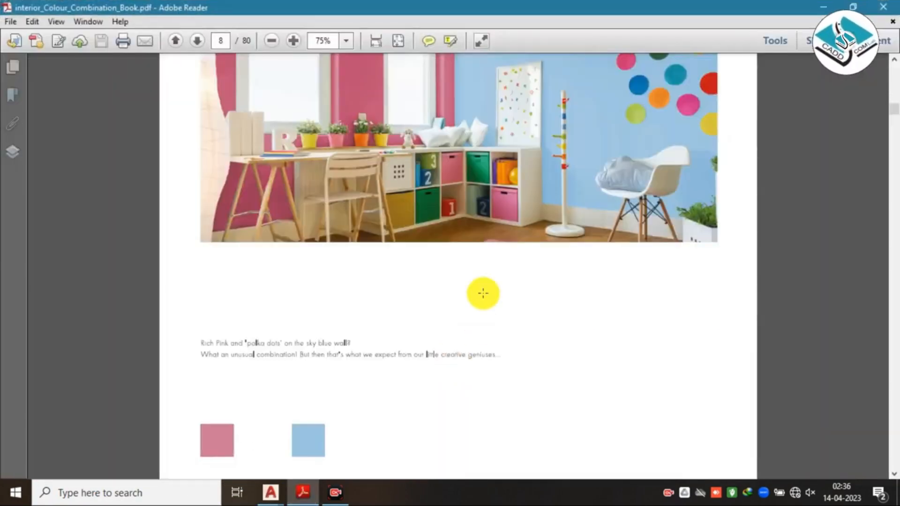
pyautogui.scroll(2, 466, 283)
pyautogui.scroll(1, 465, 283)
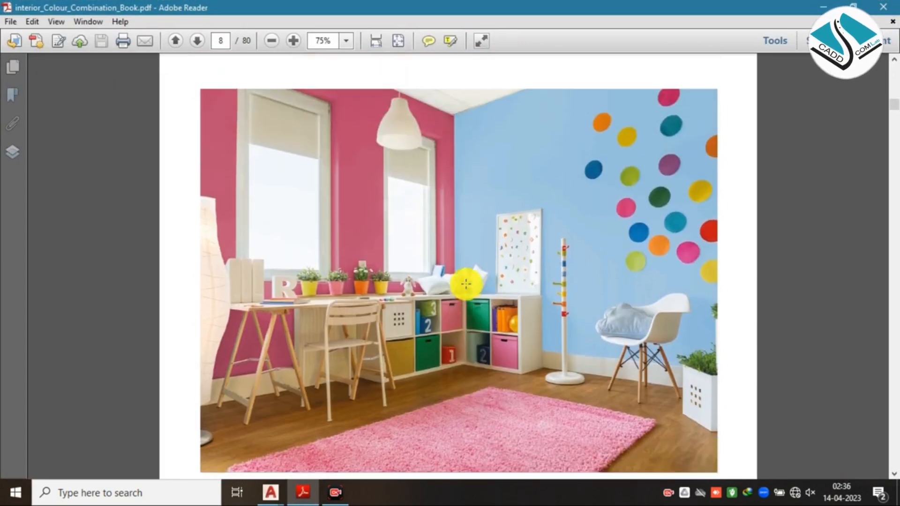
pyautogui.scroll(-10, 466, 281)
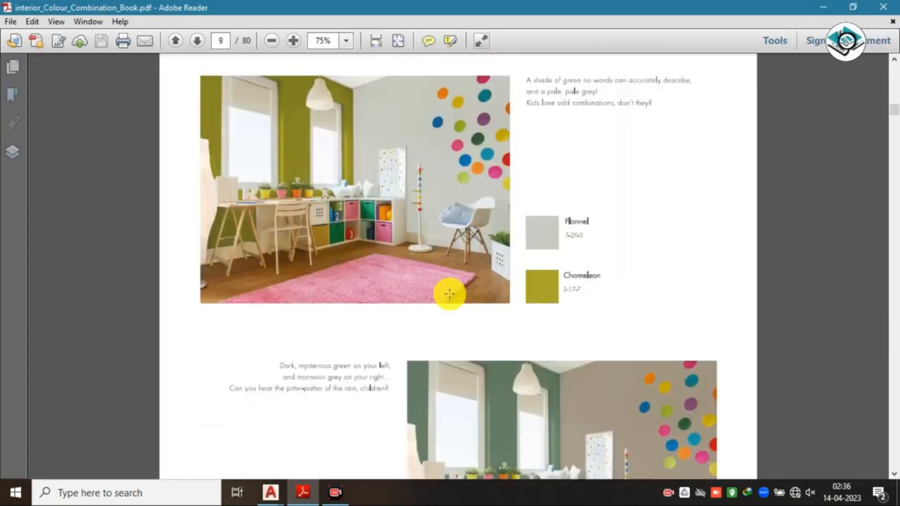
pyautogui.scroll(10, 449, 294)
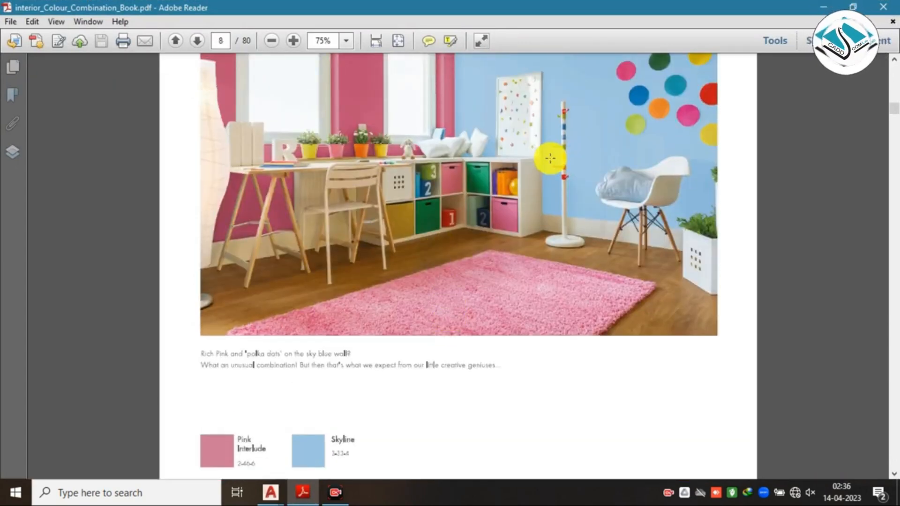
pyautogui.scroll(-1, 395, 148)
pyautogui.scroll(1, 377, 279)
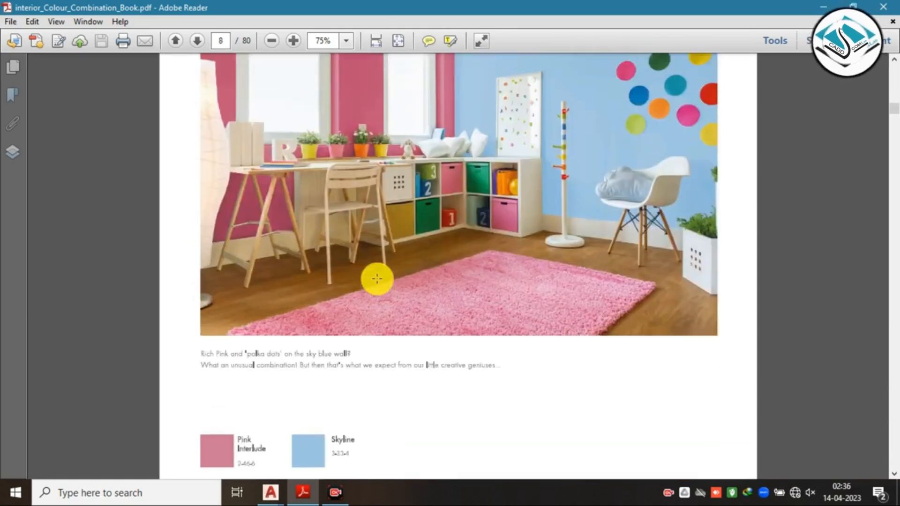
pyautogui.keyDown('ctrl'); pyautogui.scroll(3, 310, 326); pyautogui.keyUp('ctrl')
pyautogui.scroll(-5, 311, 325)
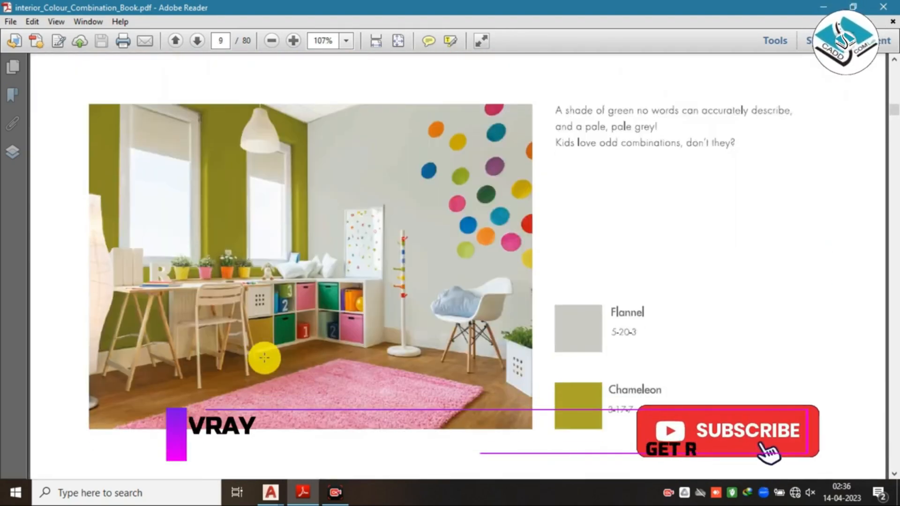
pyautogui.scroll(3, 263, 361)
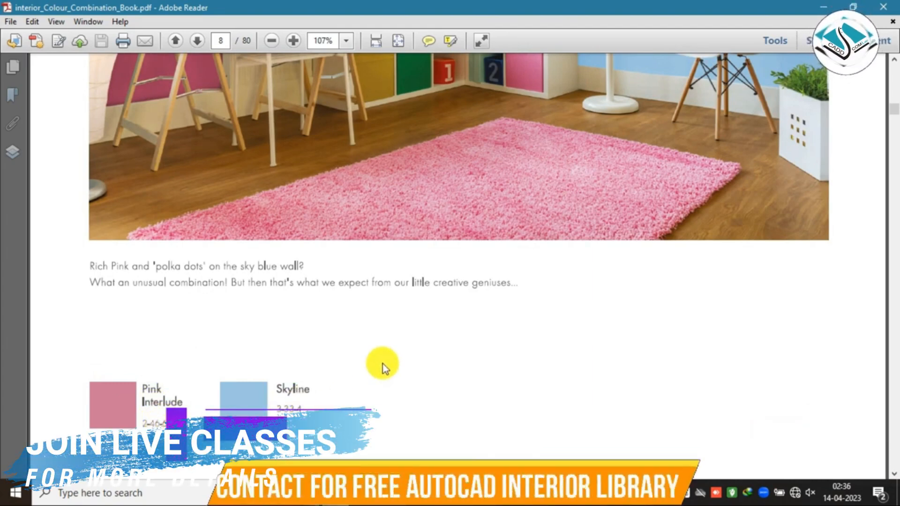
pyautogui.keyDown('ctrl'); pyautogui.scroll(-3, 336, 302); pyautogui.keyUp('ctrl')
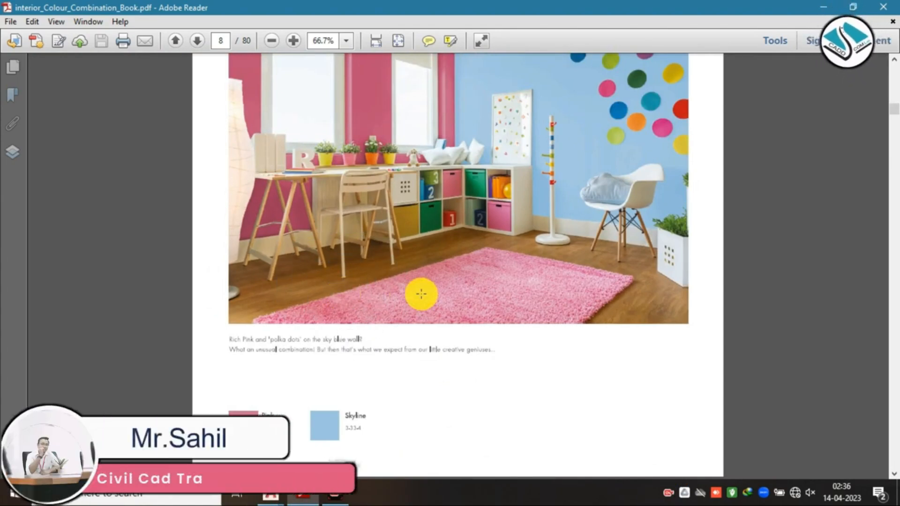
pyautogui.scroll(3, 421, 294)
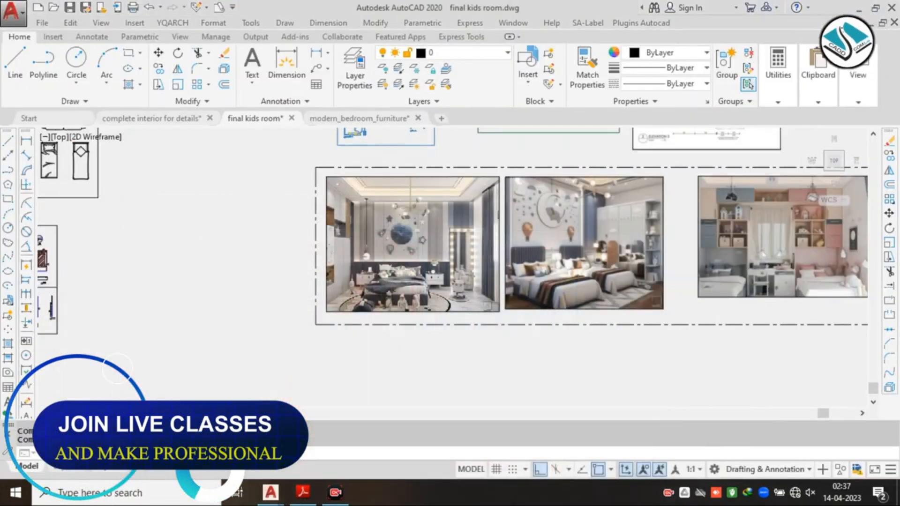
# - Switch back to AutoCAD, look over the three kids room renders and browse the drawing's layer list
pyautogui.scroll(-5, 372, 245)
pyautogui.scroll(5, 427, 247)
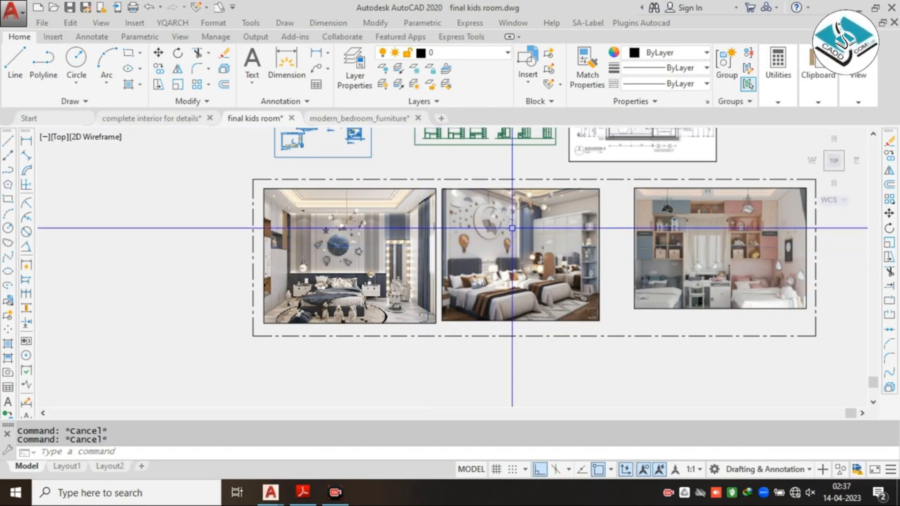
pyautogui.scroll(2, 364, 234)
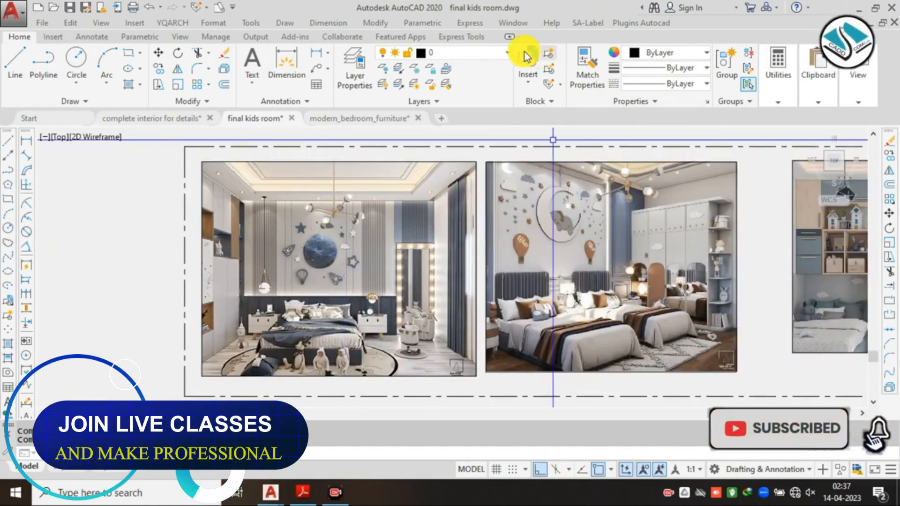
pyautogui.click(506, 53)
pyautogui.scroll(2, 485, 107)
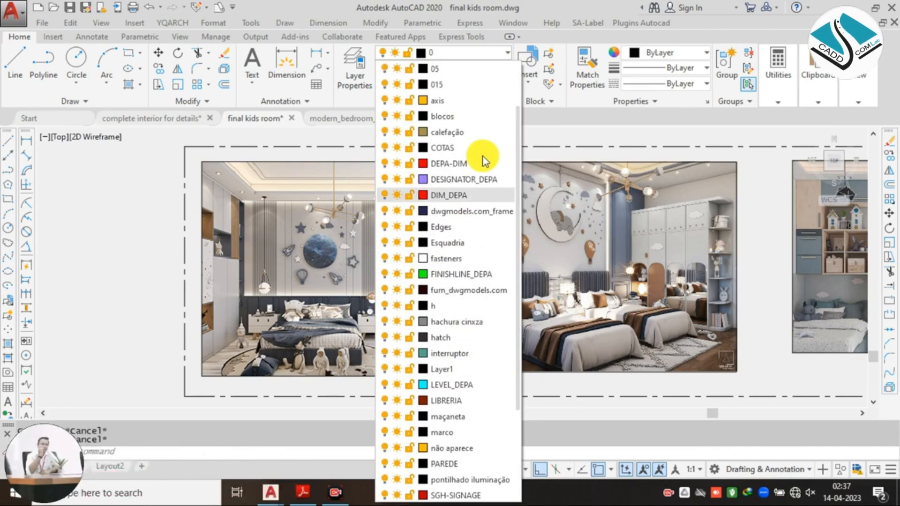
pyautogui.scroll(-6, 353, 182)
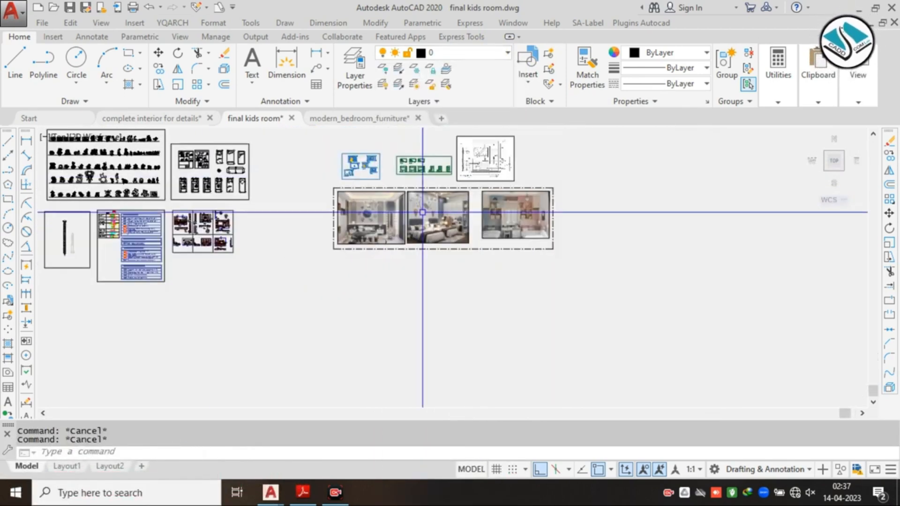
# - Examine the wall picture frame drawings and the rows of toy and animal figure drawings on the sheet below them
pyautogui.scroll(5, 301, 208)
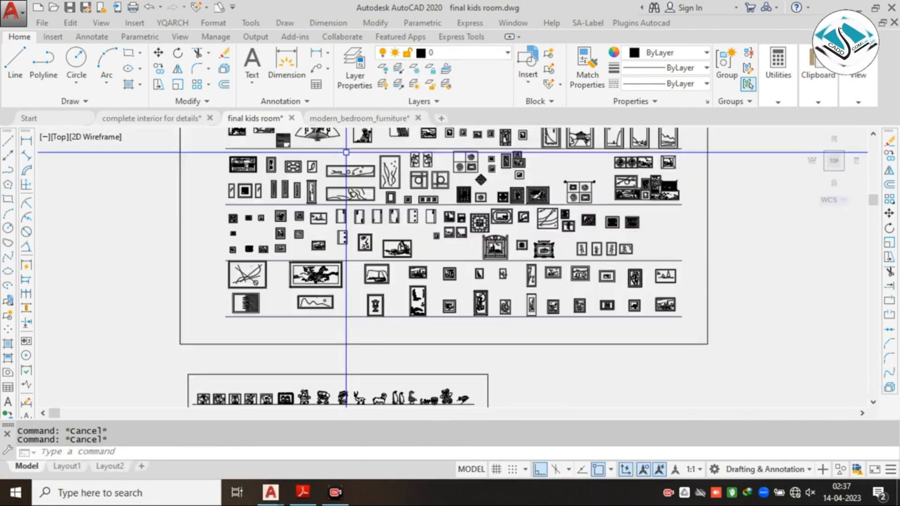
pyautogui.scroll(2, 406, 201)
pyautogui.scroll(-4, 436, 201)
pyautogui.moveTo(368, 387)
pyautogui.mouseDown(button='middle')
pyautogui.moveTo(352, 345)
pyautogui.moveTo(347, 279)
pyautogui.moveTo(325, 275)
pyautogui.moveTo(375, 259)
pyautogui.mouseUp(button='middle')
pyautogui.scroll(4, 347, 279)
pyautogui.scroll(3, 175, 170)
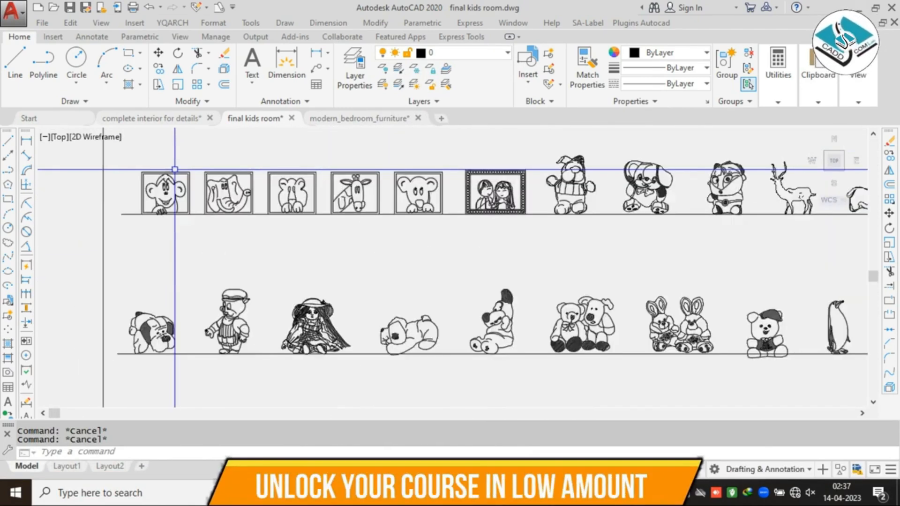
pyautogui.scroll(-4, 283, 167)
pyautogui.moveTo(527, 285); pyautogui.dragTo(488, 232, button='middle')
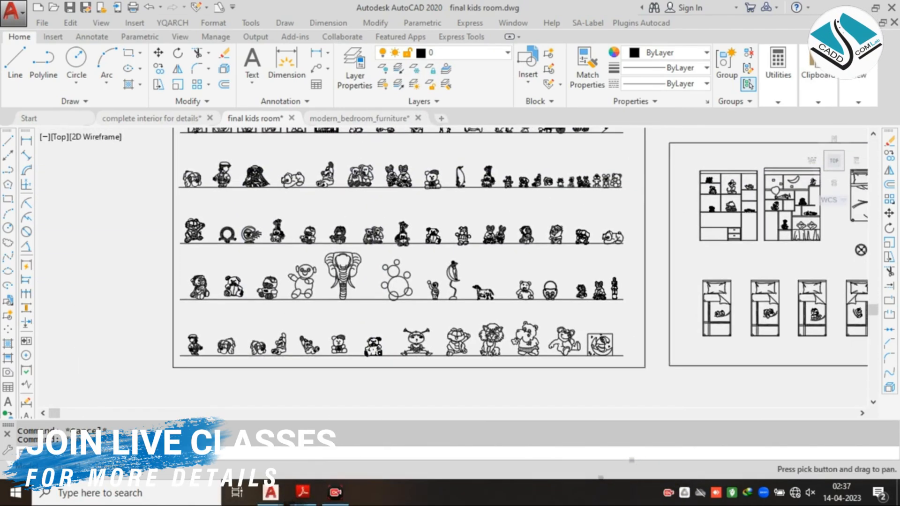
pyautogui.scroll(2, 491, 232)
pyautogui.scroll(-2, 396, 208)
# - Examine the kids furniture sheet with its toy shelving units, single beds and sofa
pyautogui.moveTo(570, 209); pyautogui.dragTo(278, 183, button='middle')
pyautogui.scroll(2, 506, 176)
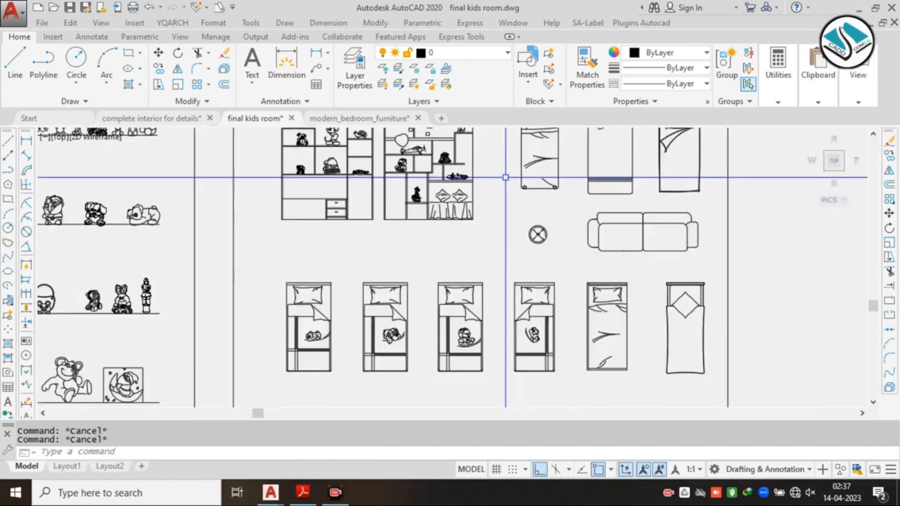
pyautogui.scroll(-2, 506, 176)
pyautogui.moveTo(513, 156); pyautogui.dragTo(486, 175, button='middle')
pyautogui.scroll(2, 486, 174)
pyautogui.scroll(-6, 474, 164)
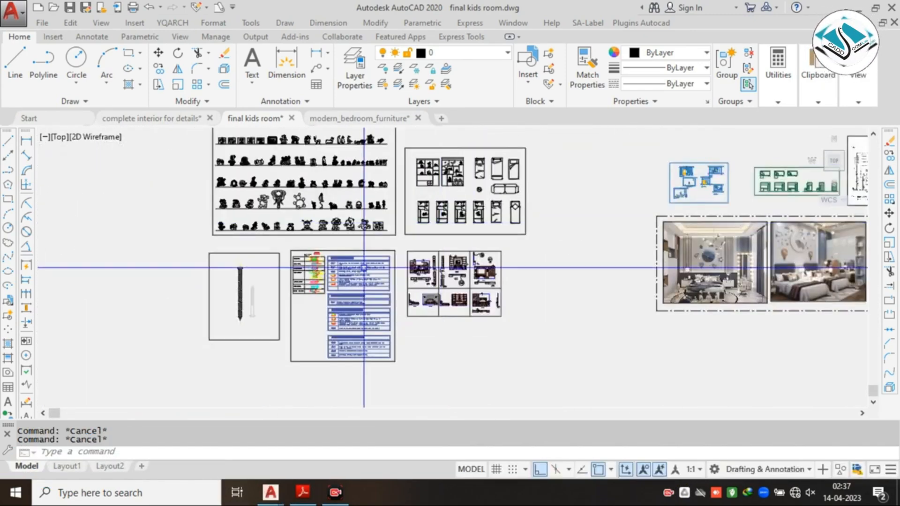
# - Examine the three framed kids room renders, focusing on the room with the planet wall decoration
pyautogui.scroll(6, 300, 284)
pyautogui.scroll(-10, 298, 285)
pyautogui.moveTo(646, 224); pyautogui.dragTo(397, 224, button='middle')
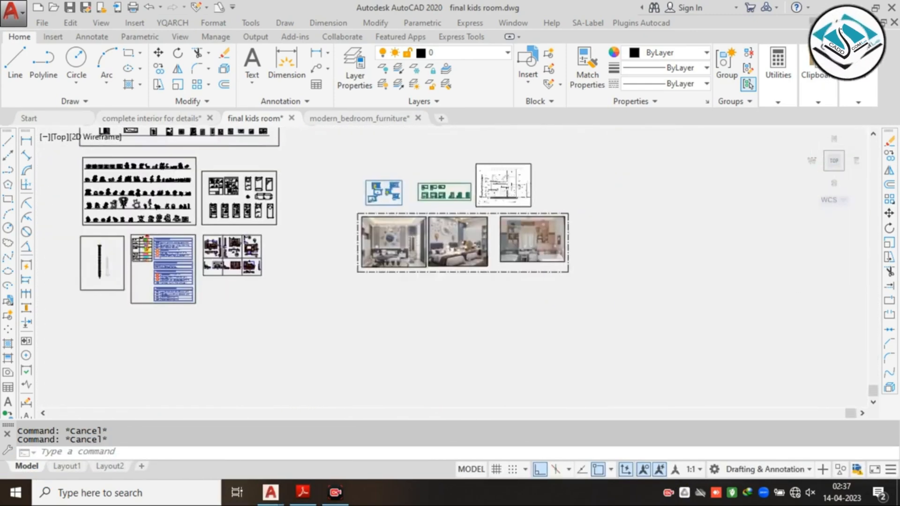
pyautogui.scroll(8, 397, 223)
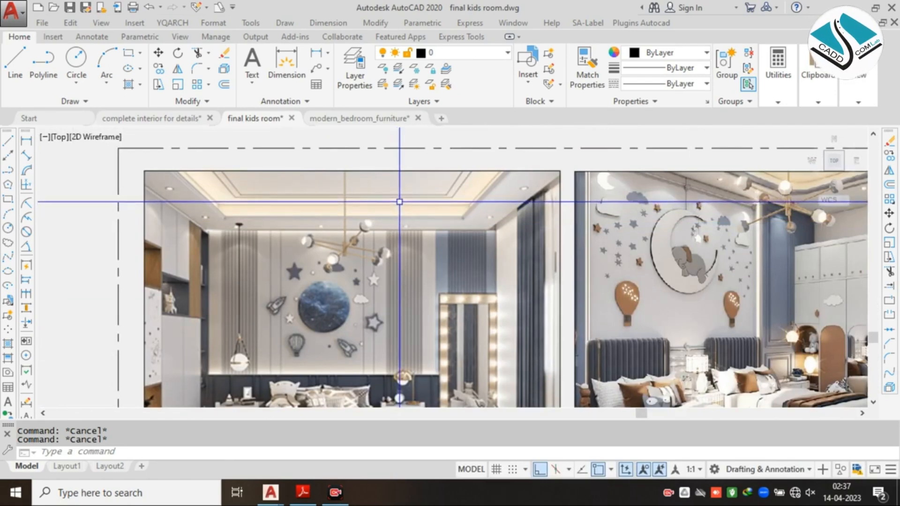
pyautogui.scroll(-4, 400, 201)
pyautogui.scroll(2, 402, 196)
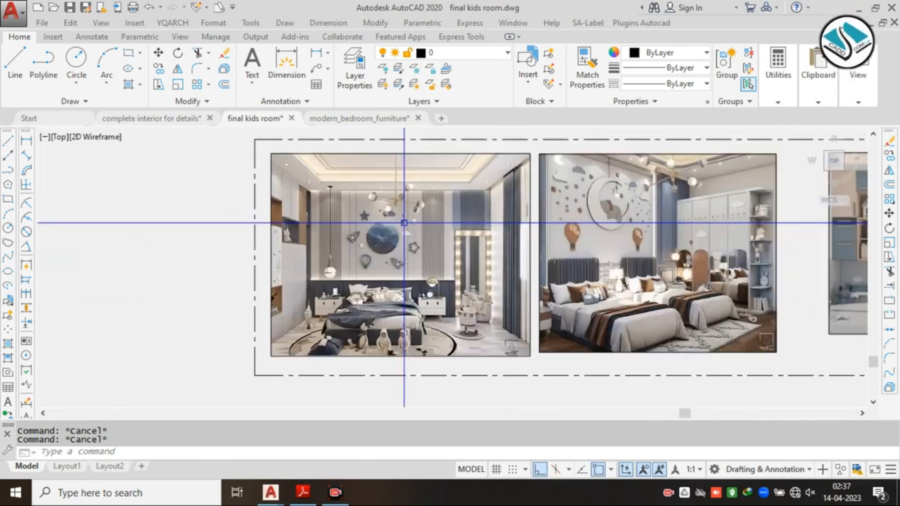
pyautogui.scroll(2, 404, 222)
pyautogui.scroll(-4, 404, 223)
pyautogui.moveTo(404, 222); pyautogui.dragTo(350, 180, button='middle')
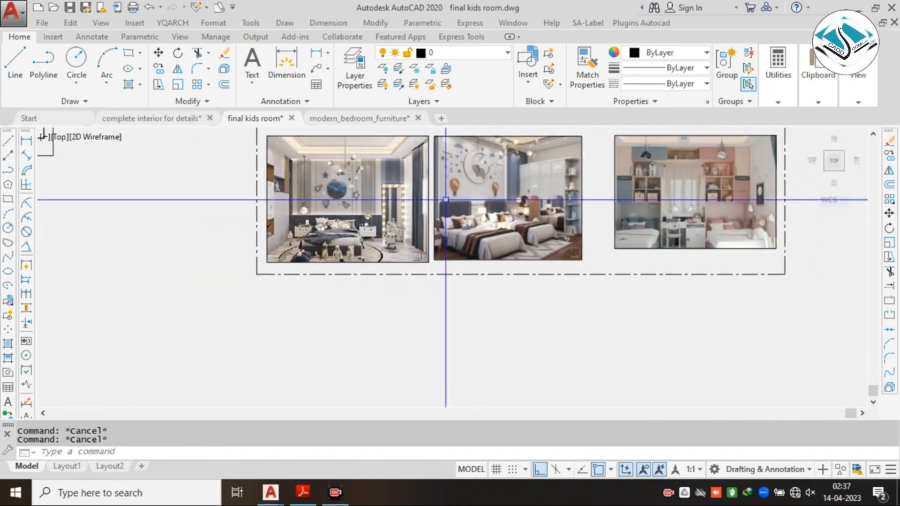
# - Start a rectangle defined by its dimensions in the empty area below the kids room renders
pyautogui.write('c')
pyautogui.press('Return')
pyautogui.moveTo(452, 287); pyautogui.dragTo(410, 229, button='middle')
pyautogui.click(352, 301)
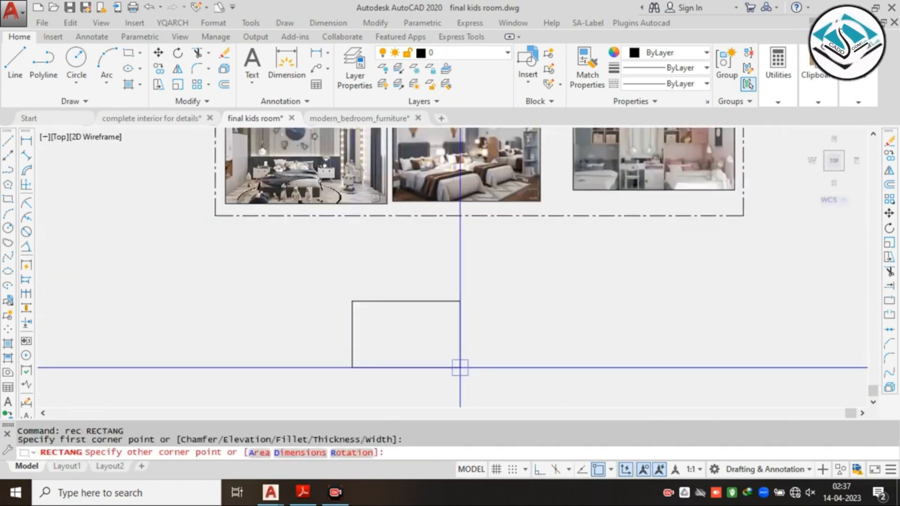
pyautogui.write('d')
pyautogui.press('Return')
pyautogui.write('p')
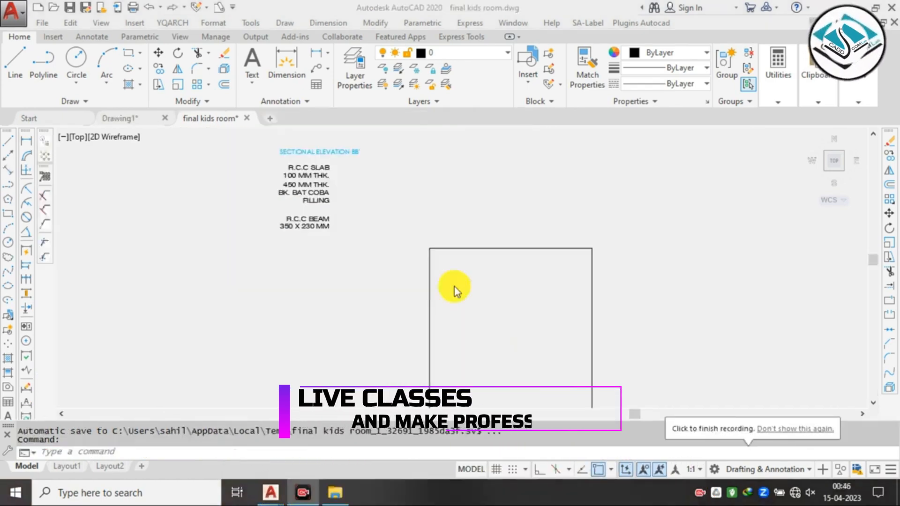
# - Erase the square below the kids room renders, beside the sectional elevation notes
pyautogui.press('Escape')
pyautogui.scroll(-2, 458, 251)
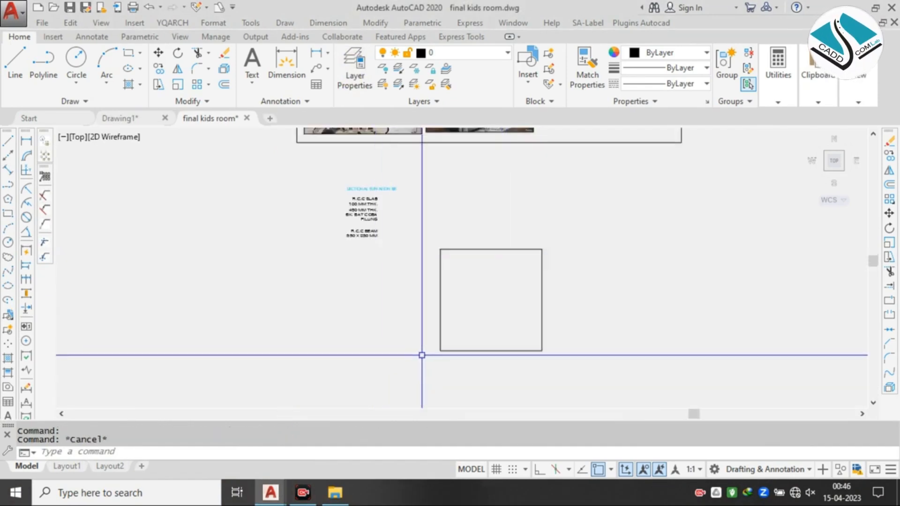
pyautogui.click(548, 248)
pyautogui.click(471, 307)
pyautogui.write('e')
pyautogui.press('Return')
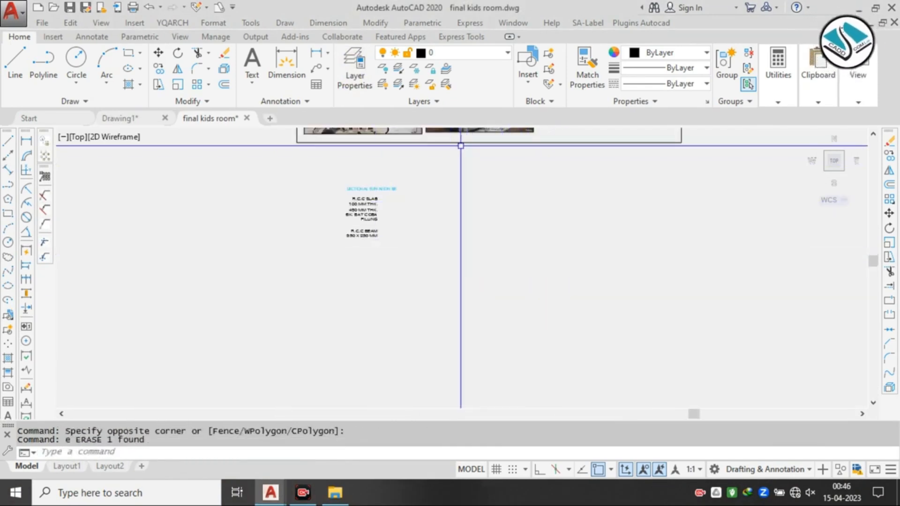
# - Draw a freehand rectangle below the kids room renders, beside the sectional elevation notes
pyautogui.moveTo(659, 217); pyautogui.dragTo(652, 323, button='middle')
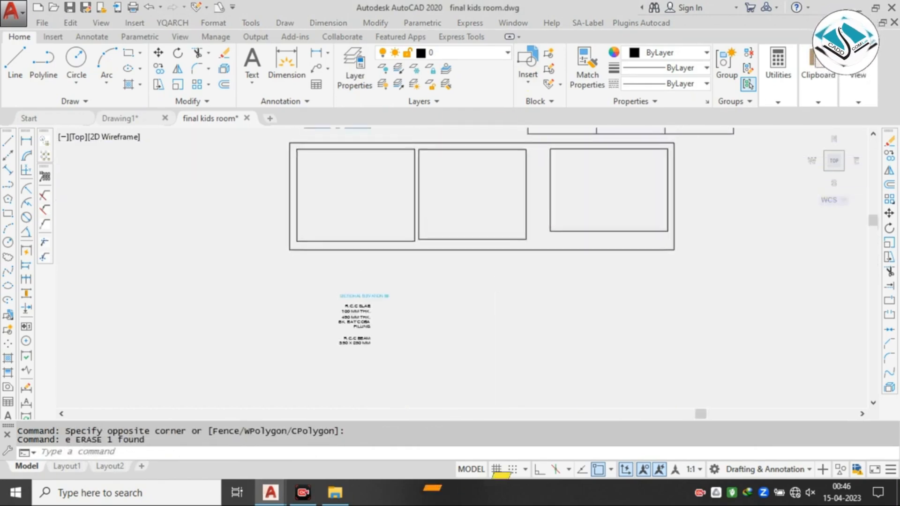
pyautogui.scroll(4, 469, 213)
pyautogui.moveTo(469, 213); pyautogui.dragTo(401, 263, button='middle')
pyautogui.scroll(-2, 458, 278)
pyautogui.moveTo(458, 277); pyautogui.dragTo(464, 226, button='middle')
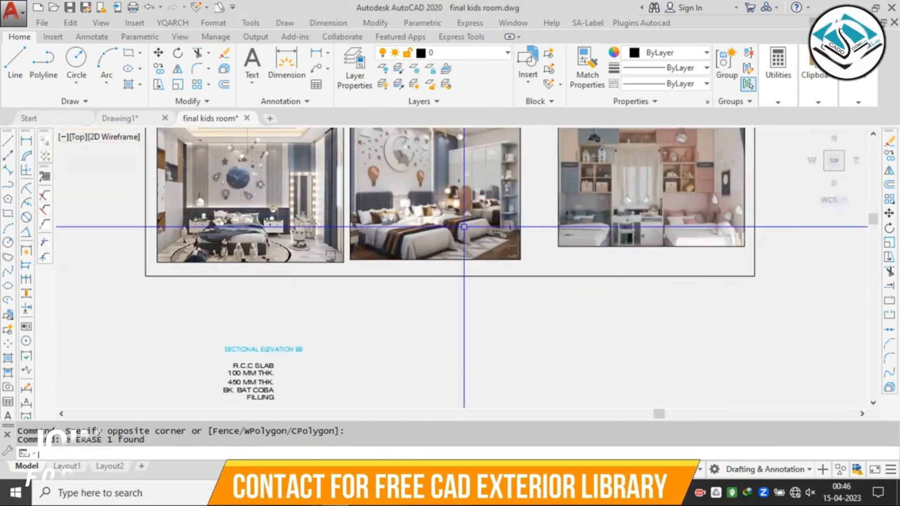
pyautogui.moveTo(479, 283); pyautogui.dragTo(437, 151, button='middle')
pyautogui.write('rec')
pyautogui.press('Return')
pyautogui.click(384, 219)
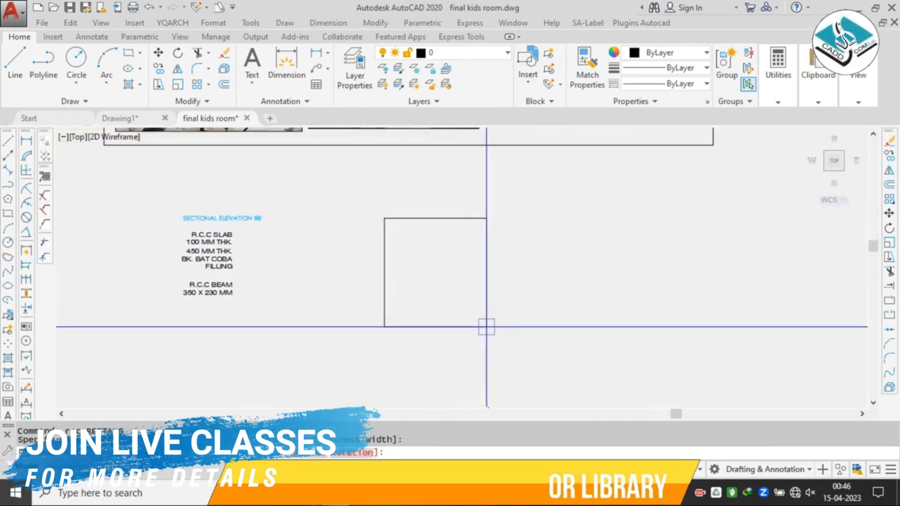
pyautogui.click(490, 333)
# - Erase the freehand rectangle beside the sectional elevation notes
pyautogui.click(519, 282)
pyautogui.click(474, 329)
pyautogui.write('e')
pyautogui.press('Return')
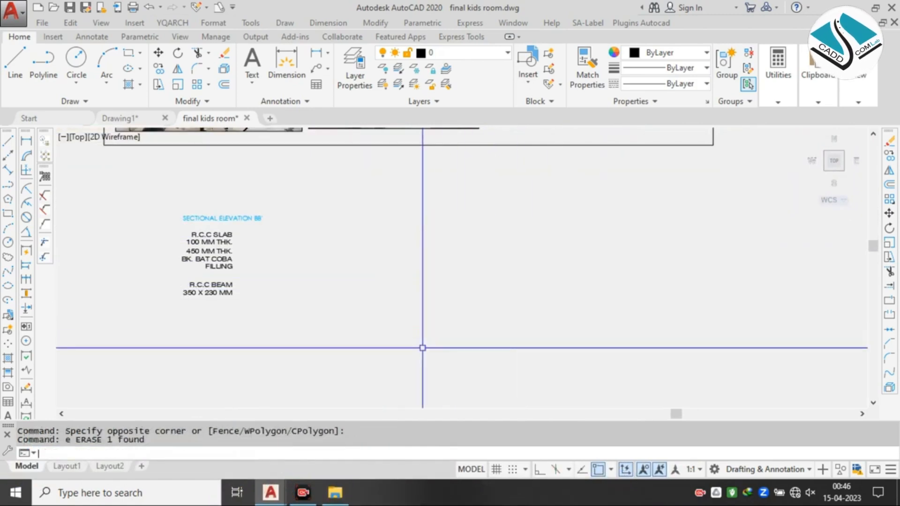
pyautogui.write('rec')
pyautogui.press('Return')
pyautogui.click(398, 227)
pyautogui.write('d')
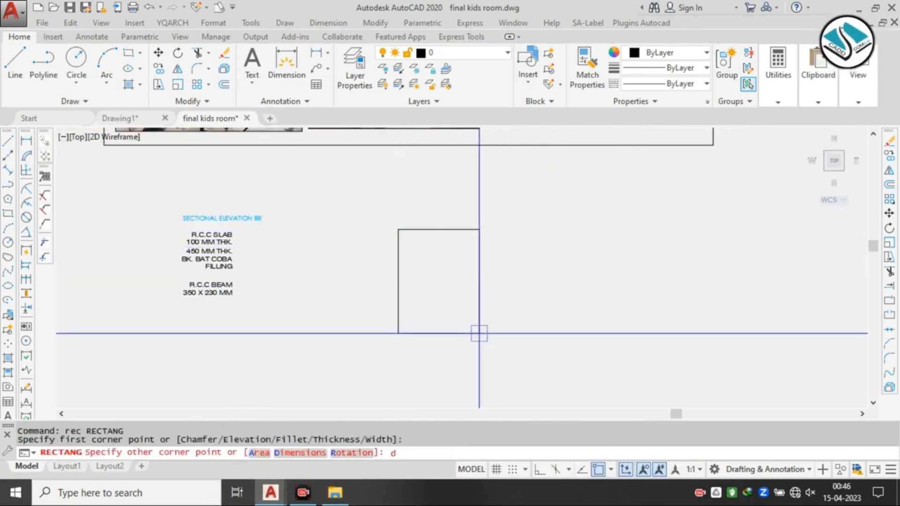
pyautogui.press('Return')
pyautogui.write('20')
pyautogui.press('Return')
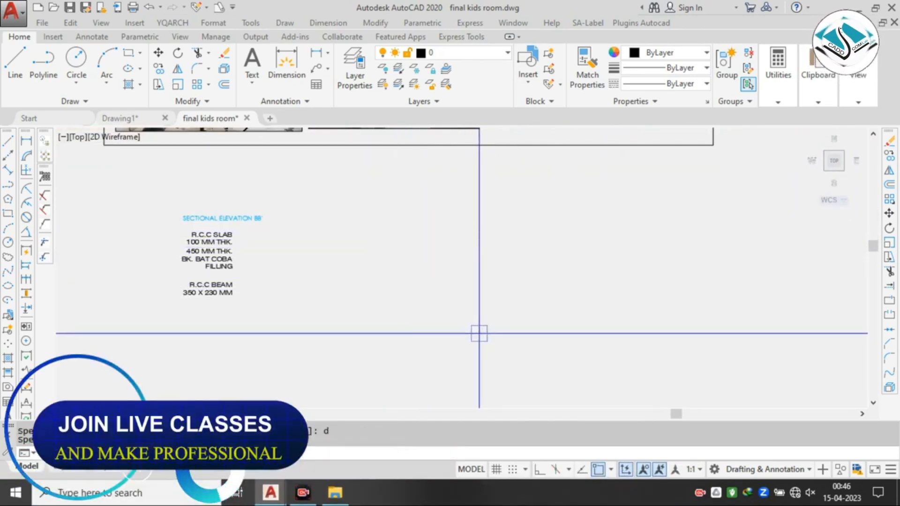
# - Draw a 12' by 12' rectangle by dimensions in the empty area beside the sectional elevation notes
pyautogui.press('Return')
pyautogui.write('d')
pyautogui.press('Return')
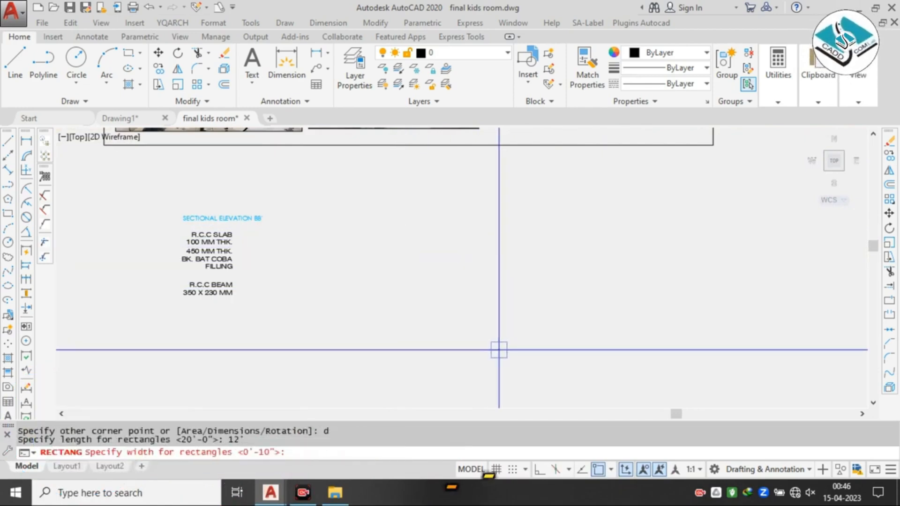
pyautogui.write("12'")
pyautogui.press('Return')
pyautogui.click(508, 350)
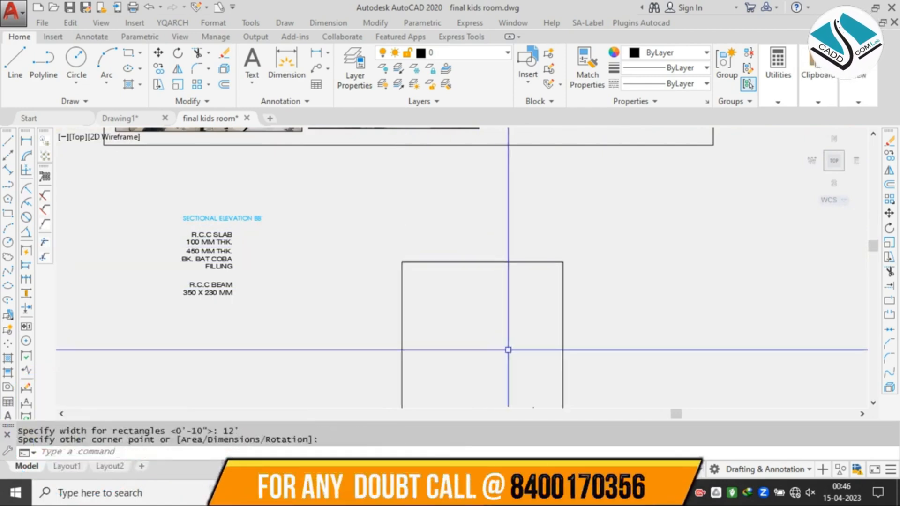
pyautogui.scroll(-2, 470, 239)
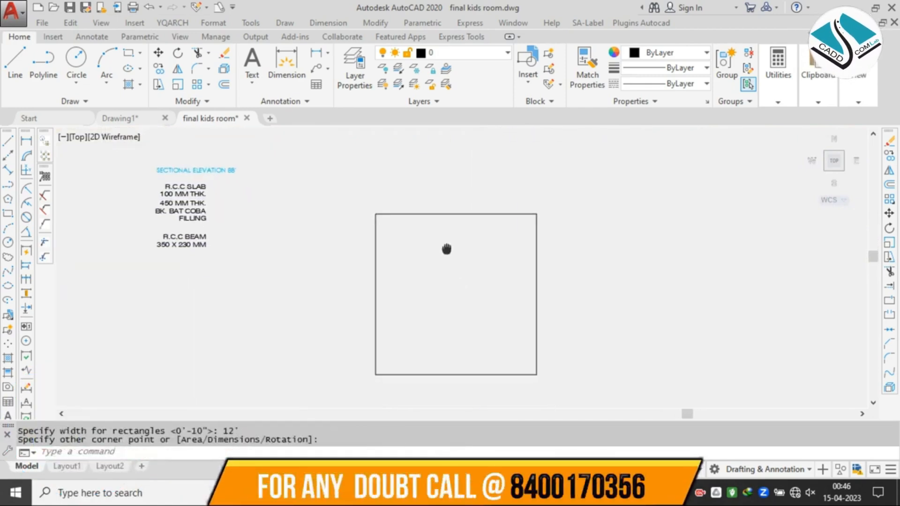
# - Look through the drawing's layer list and make COTAS the current layer
pyautogui.click(499, 54)
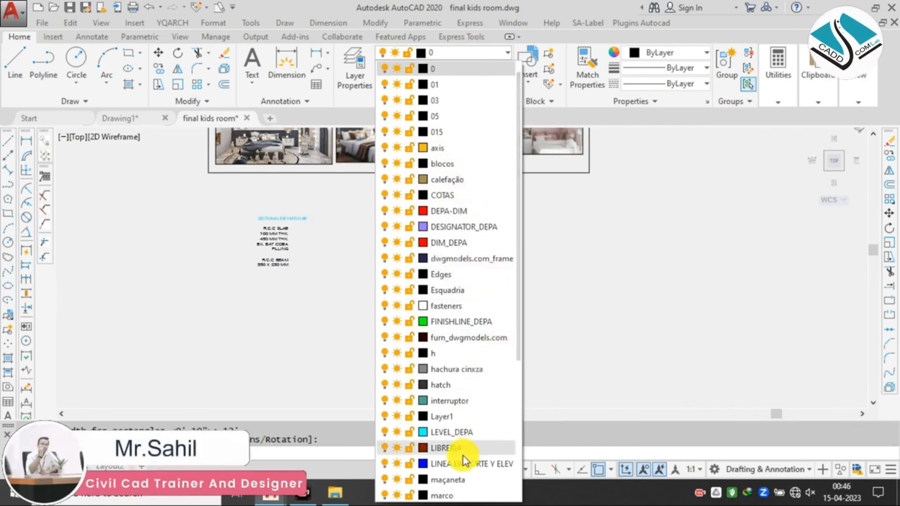
pyautogui.scroll(-4, 463, 456)
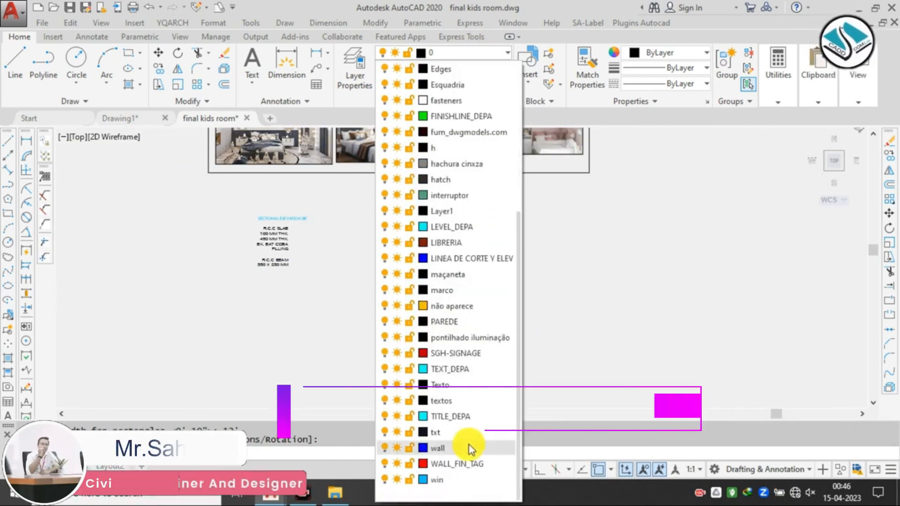
pyautogui.scroll(4, 456, 242)
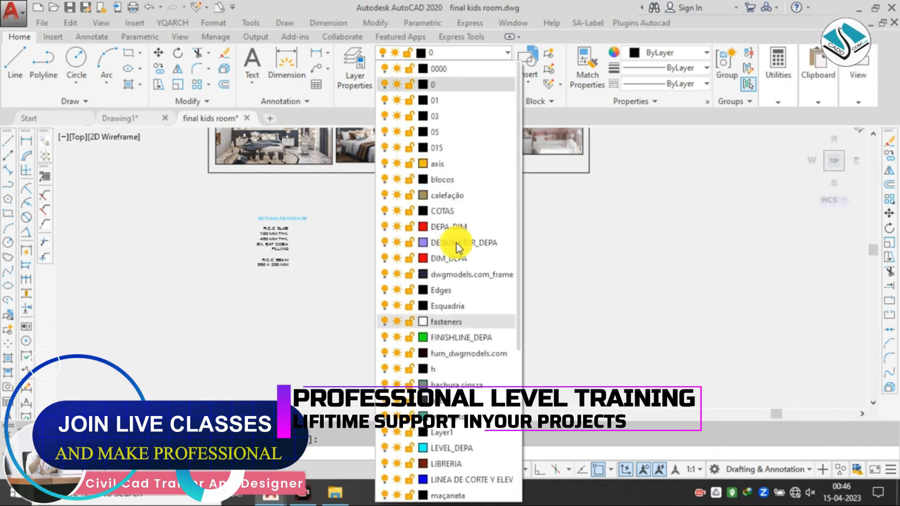
pyautogui.click(455, 210)
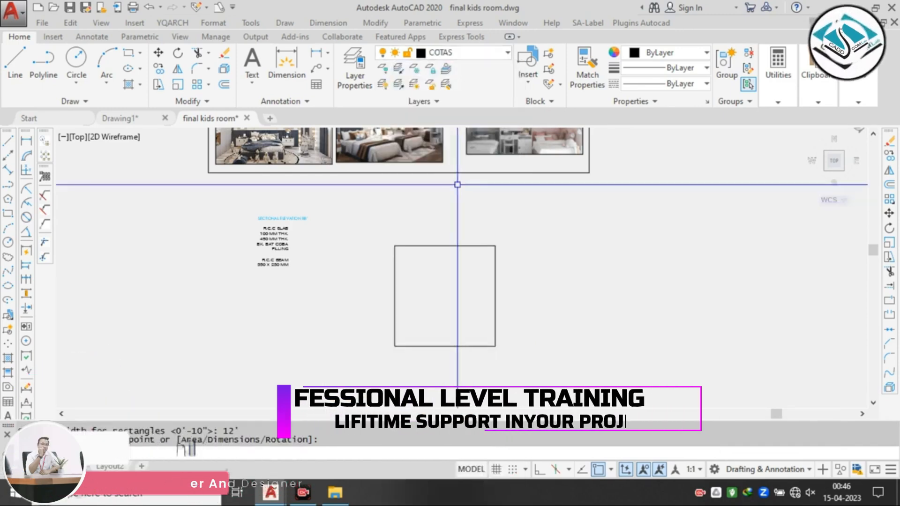
pyautogui.press('Escape')
# - Assign the 12' square to the calefação layer
pyautogui.click(538, 223)
pyautogui.click(436, 281)
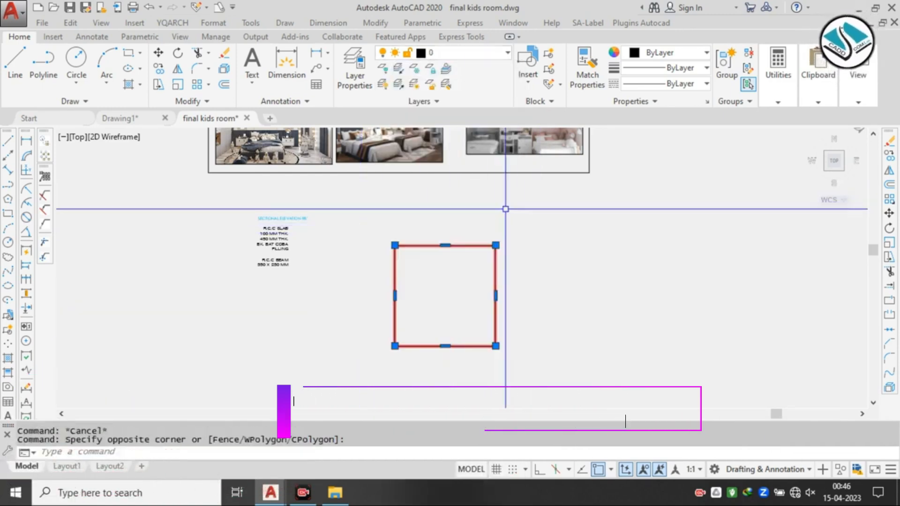
pyautogui.click(484, 52)
pyautogui.click(477, 181)
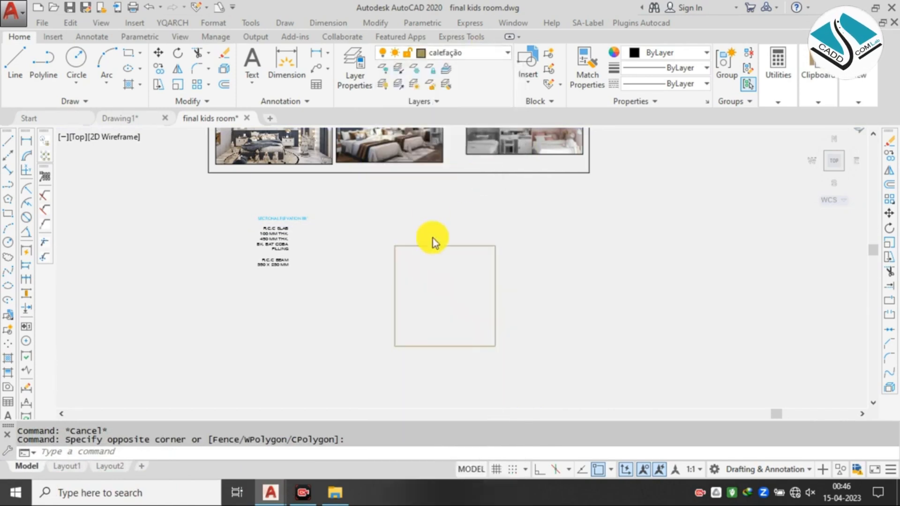
pyautogui.press('Escape')
# - Assign the 12' square to the axis layer
pyautogui.click(521, 238)
pyautogui.click(441, 283)
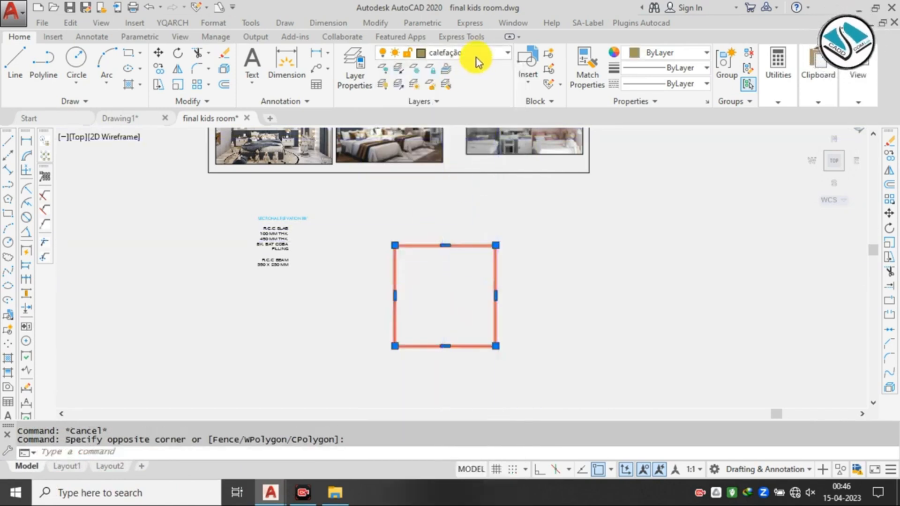
pyautogui.click(476, 57)
pyautogui.scroll(3, 416, 200)
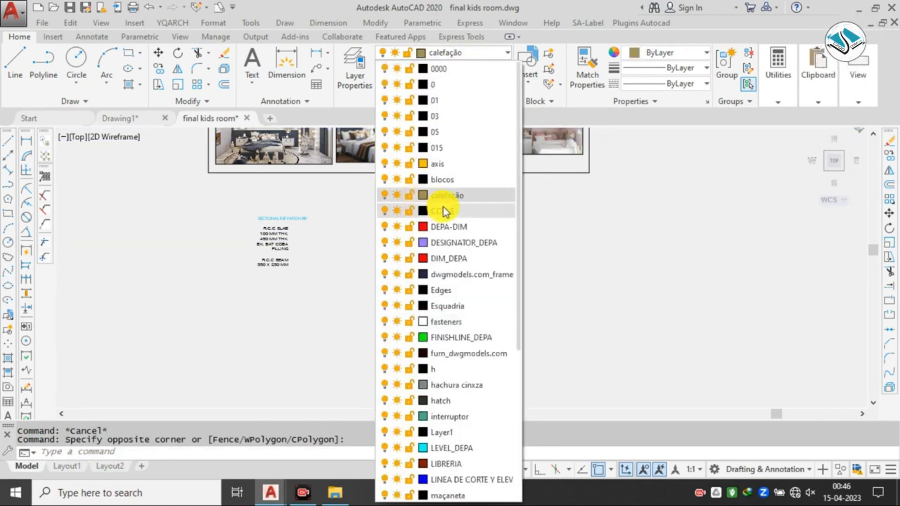
pyautogui.click(459, 168)
pyautogui.press('Escape')
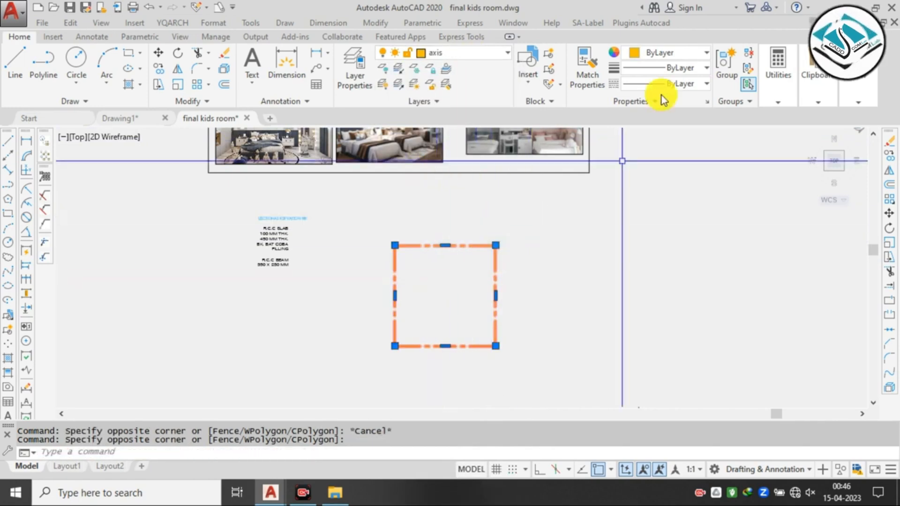
# - Assign the 12' square to the DIM_DEPA layer
pyautogui.click(474, 51)
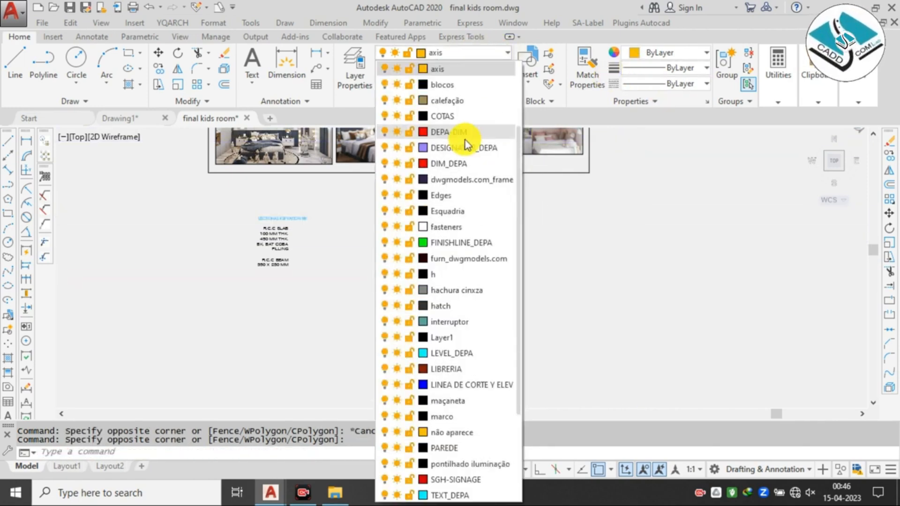
pyautogui.scroll(2, 464, 134)
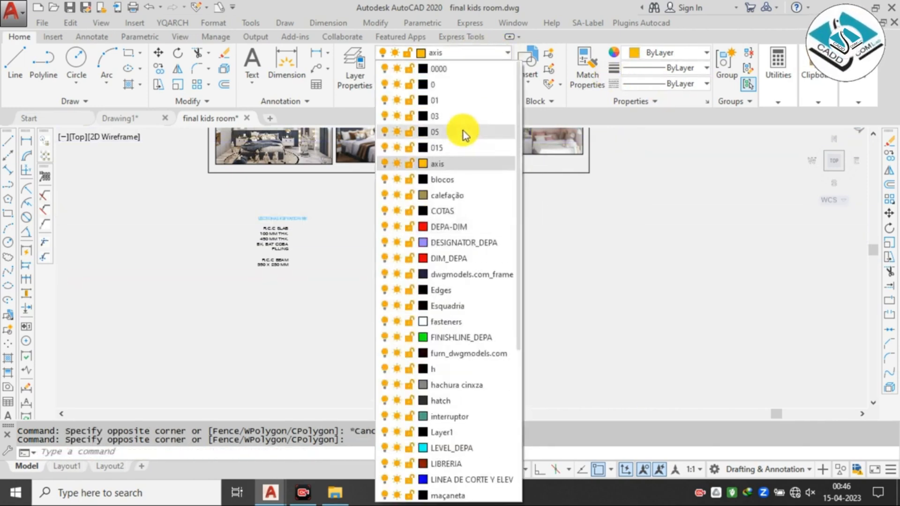
pyautogui.click(474, 258)
pyautogui.press('Escape')
# - Examine the kids room renders above the square, looking closely at the wall decoration, beds and storage in the planet-themed and twin-bed rooms
pyautogui.moveTo(441, 255); pyautogui.dragTo(464, 287, button='middle')
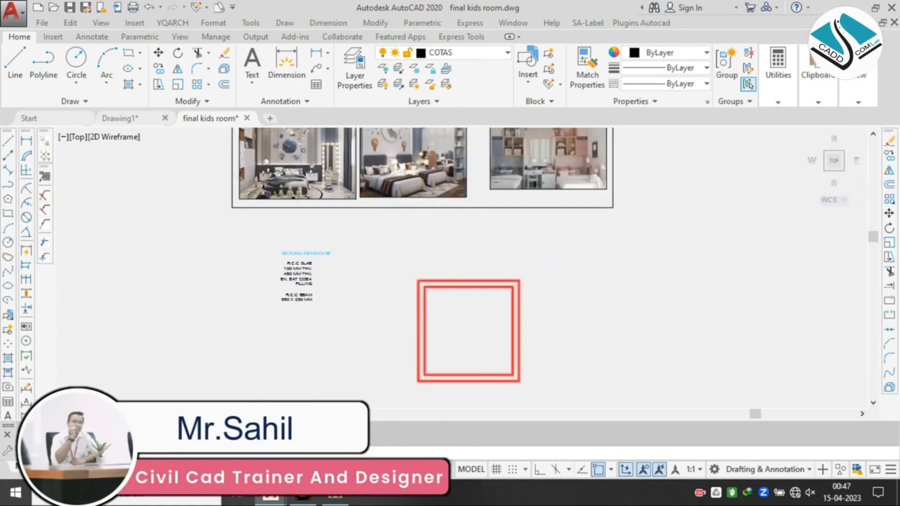
pyautogui.moveTo(506, 327); pyautogui.dragTo(487, 303, button='middle')
pyautogui.moveTo(442, 239); pyautogui.dragTo(454, 263, button='middle')
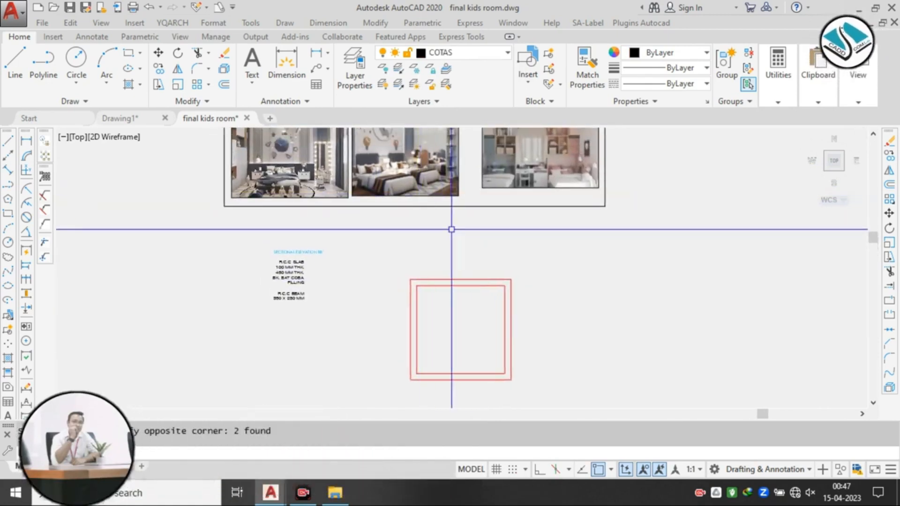
pyautogui.moveTo(451, 229); pyautogui.dragTo(454, 283, button='middle')
pyautogui.scroll(2, 323, 199)
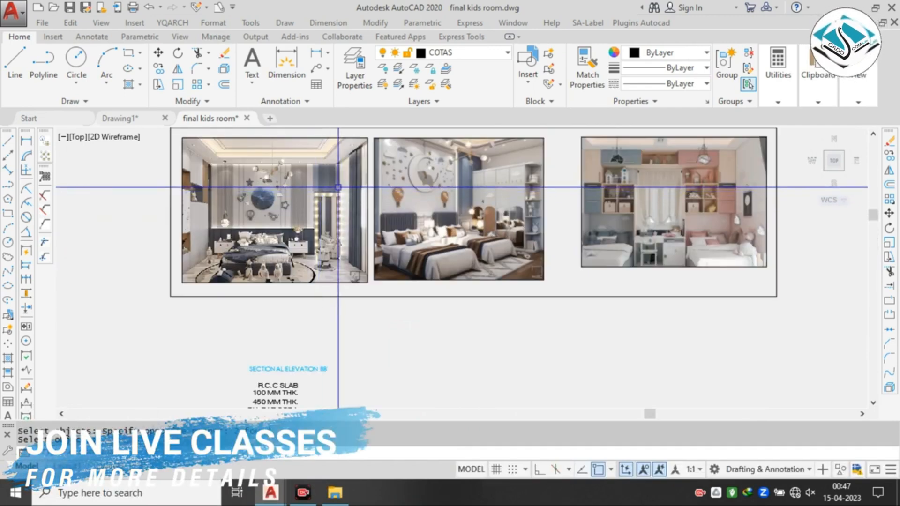
pyautogui.scroll(2, 338, 187)
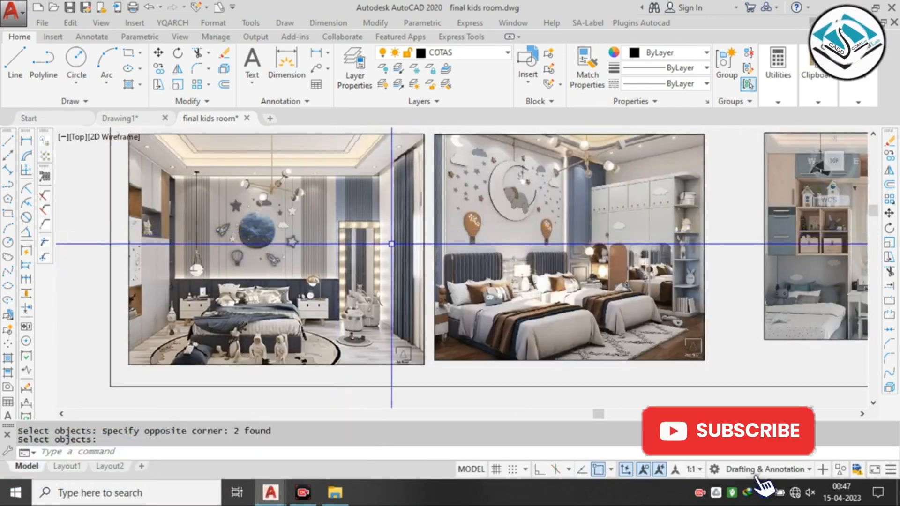
pyautogui.moveTo(377, 242); pyautogui.dragTo(305, 240, button='middle')
pyautogui.scroll(-2, 345, 197)
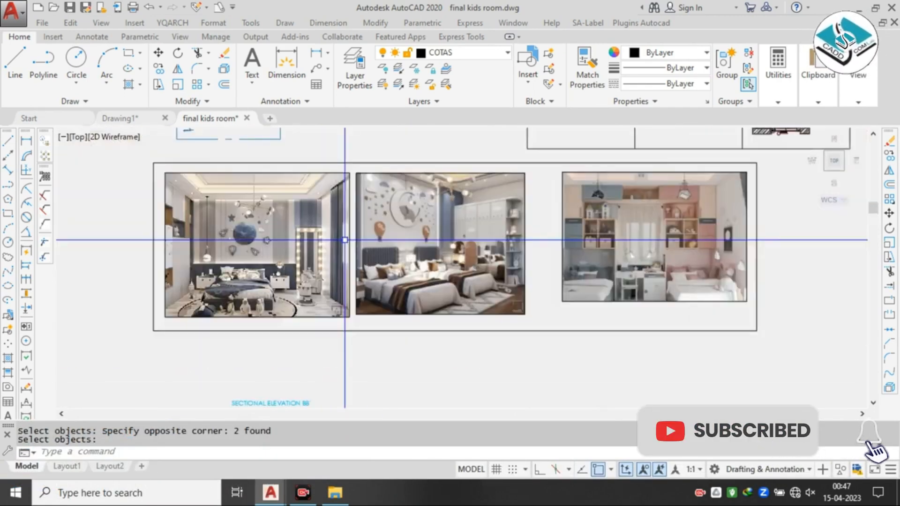
pyautogui.scroll(2, 388, 225)
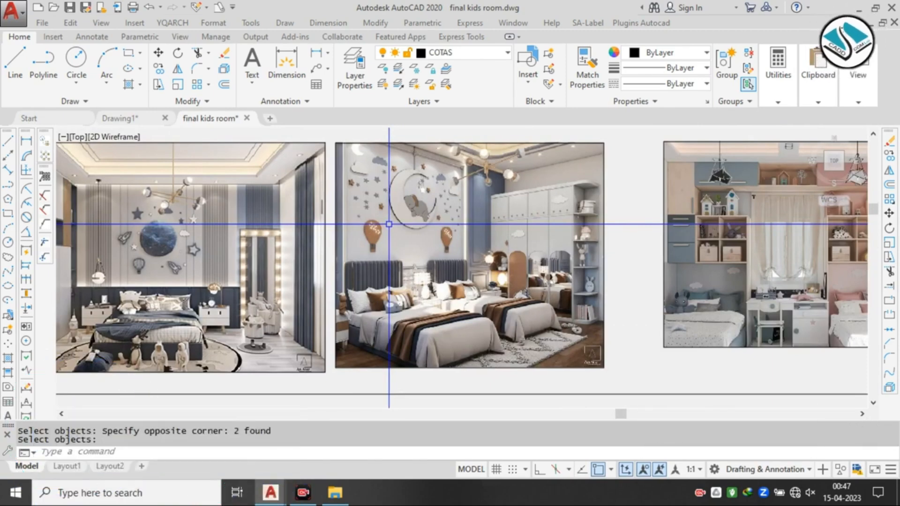
pyautogui.scroll(4, 108, 238)
pyautogui.moveTo(211, 233)
pyautogui.mouseDown(button='middle')
pyautogui.moveTo(293, 236)
pyautogui.moveTo(292, 228)
pyautogui.mouseUp(button='middle')
pyautogui.scroll(-2, 292, 228)
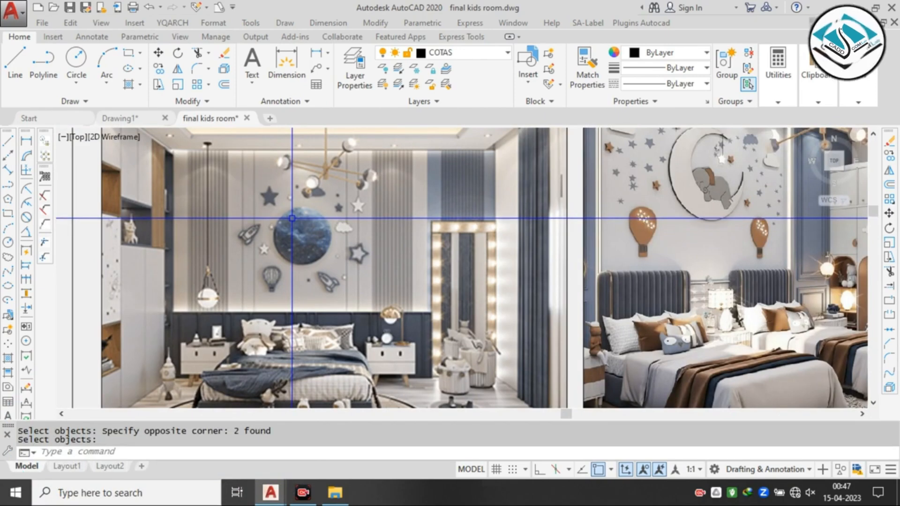
# - Compare the planet-themed and moon-themed bedroom renders, checking the headboards, lighted mirror, curtains and wardrobe wall
pyautogui.scroll(-2, 287, 217)
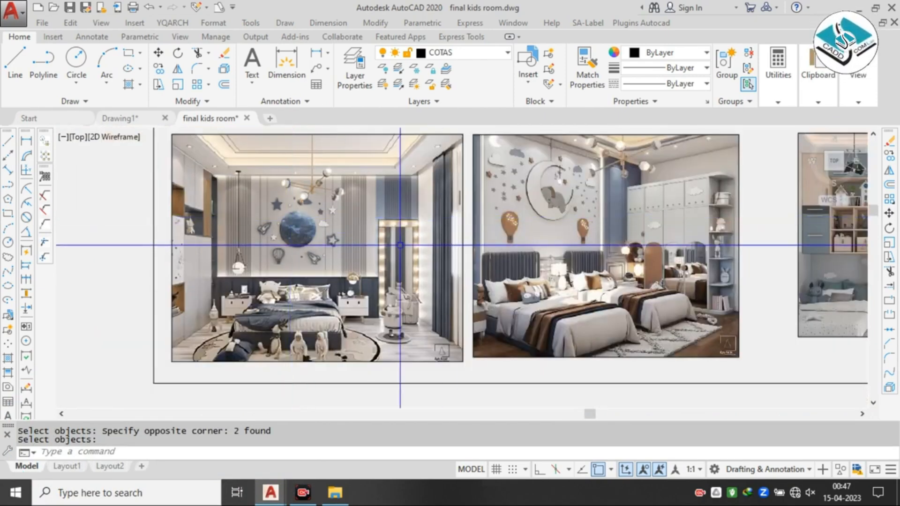
pyautogui.moveTo(511, 262); pyautogui.dragTo(375, 276, button='middle')
pyautogui.scroll(2, 565, 197)
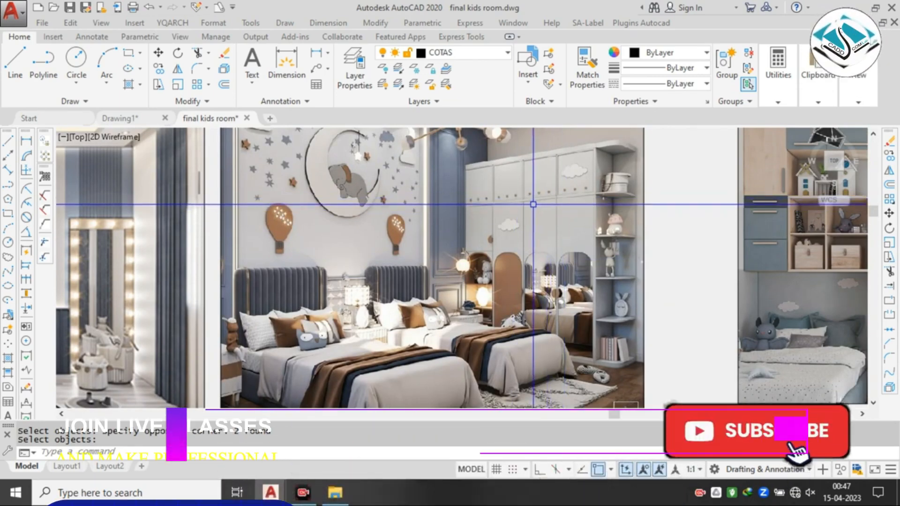
pyautogui.scroll(-3, 539, 206)
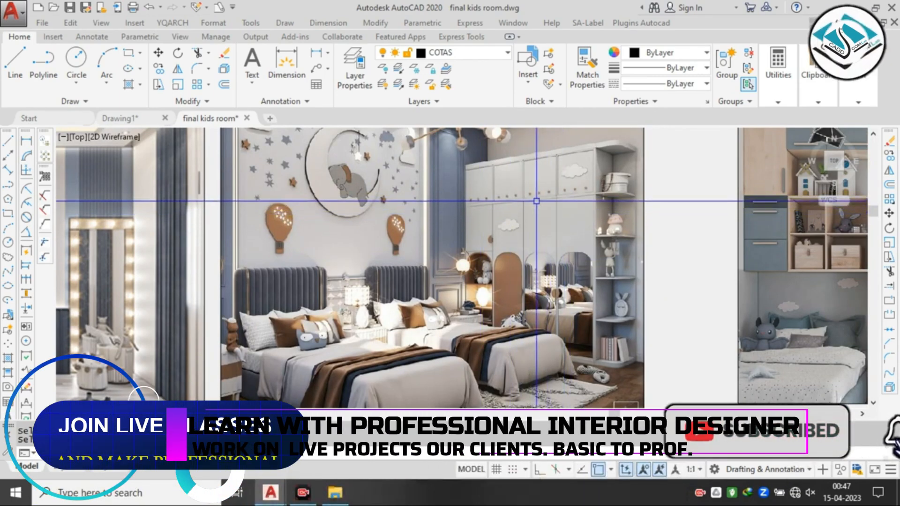
pyautogui.scroll(4, 256, 296)
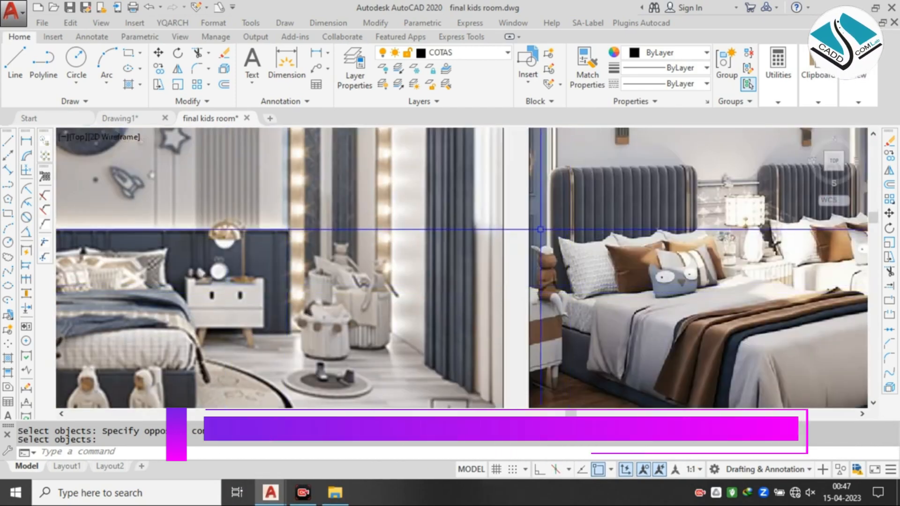
pyautogui.scroll(-4, 441, 226)
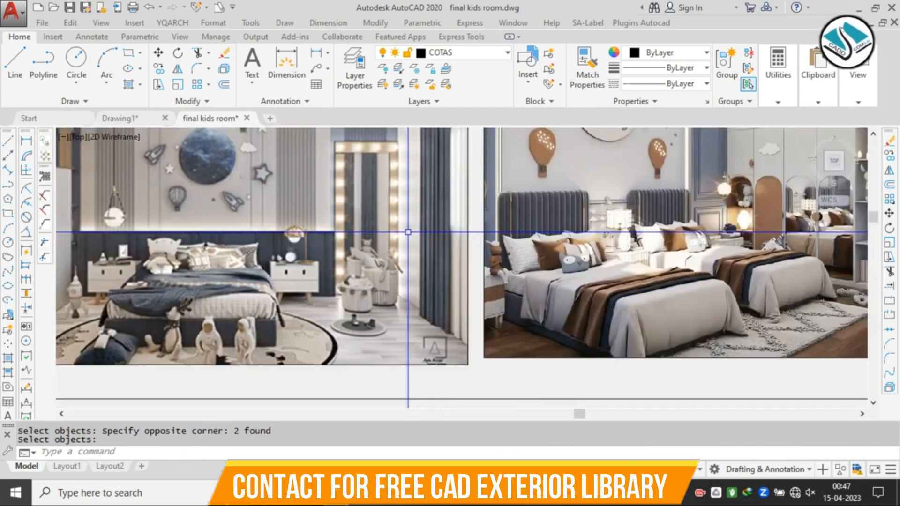
pyautogui.moveTo(648, 225); pyautogui.dragTo(417, 268, button='middle')
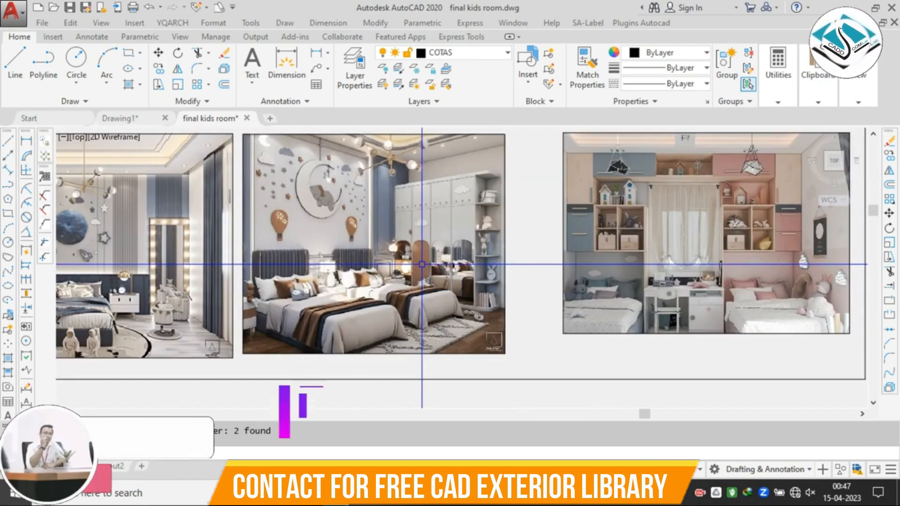
pyautogui.moveTo(361, 262); pyautogui.dragTo(477, 246, button='middle')
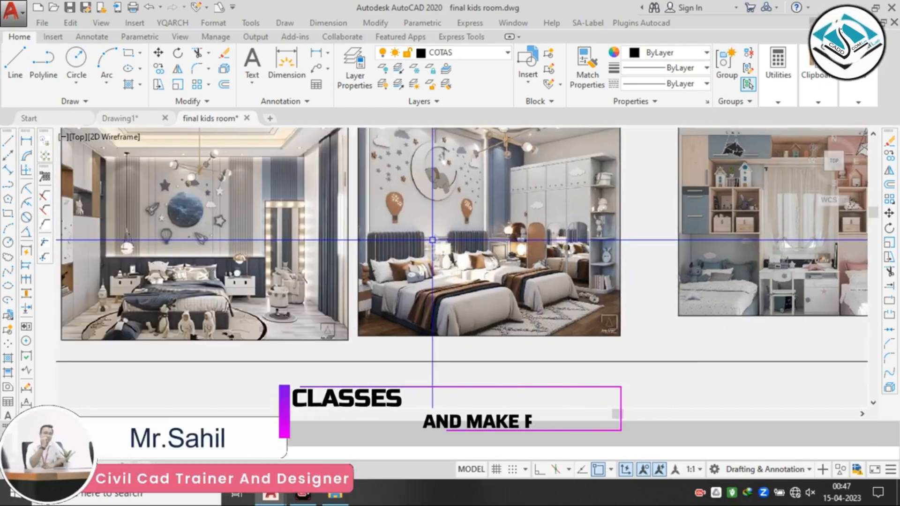
pyautogui.moveTo(295, 213); pyautogui.dragTo(422, 236, button='middle')
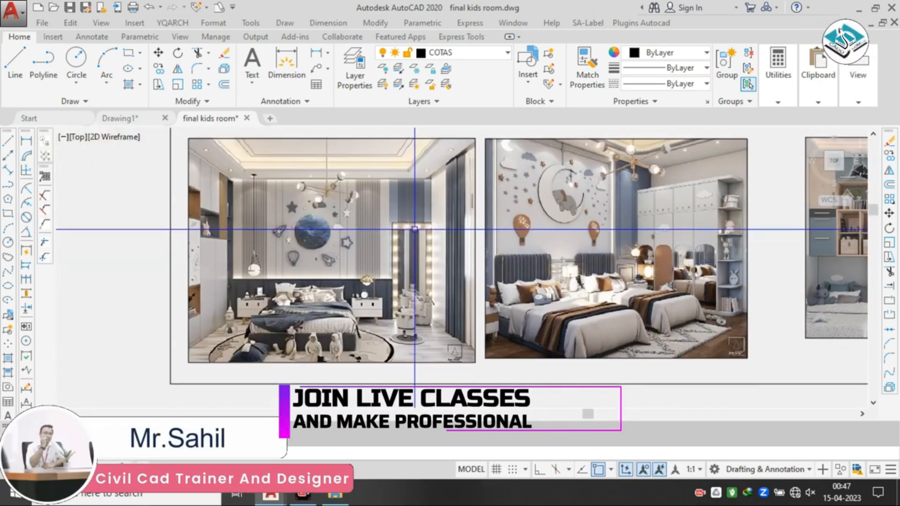
pyautogui.scroll(-2, 382, 212)
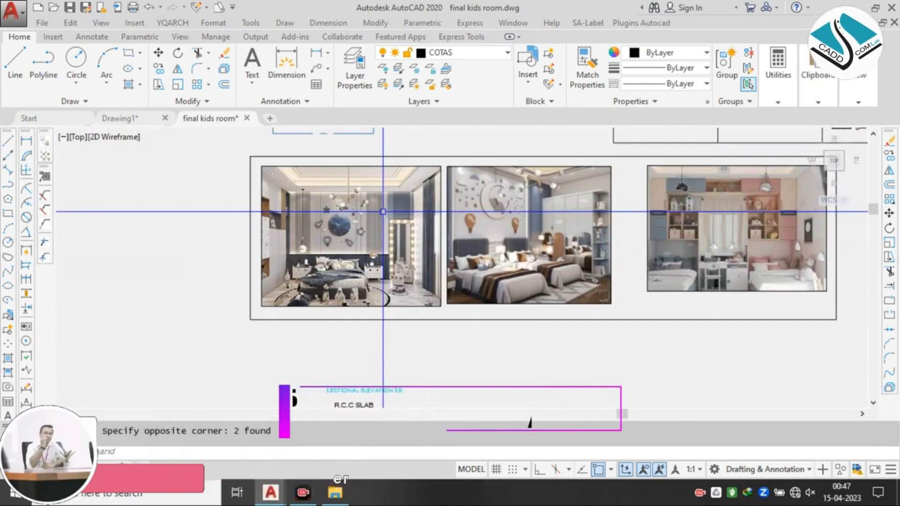
pyautogui.scroll(-2, 390, 301)
pyautogui.moveTo(390, 301); pyautogui.dragTo(331, 230, button='middle')
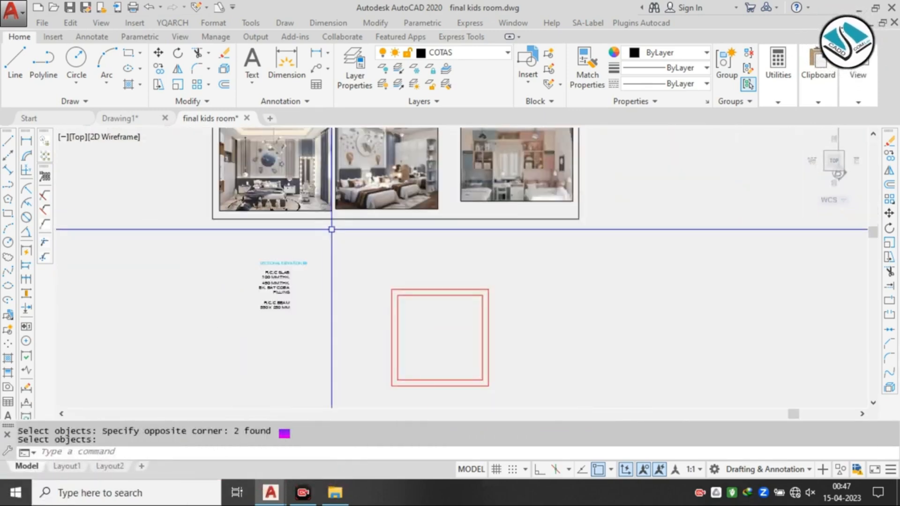
pyautogui.click(565, 251)
pyautogui.click(367, 359)
pyautogui.write('m')
pyautogui.press('space')
pyautogui.click(398, 322)
pyautogui.moveTo(558, 231); pyautogui.dragTo(415, 252, button='middle')
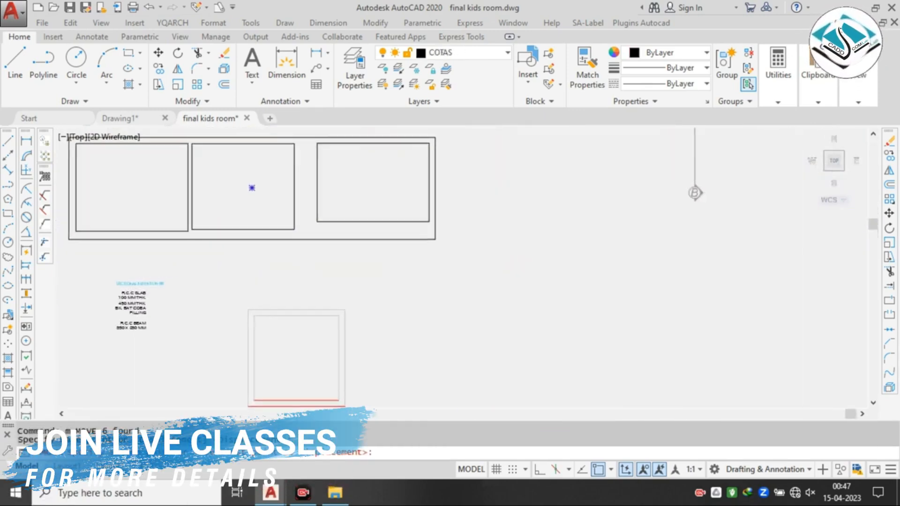
pyautogui.press('Escape')
# - Move the red double-line room outline up beside the framed renders, next to the pink-and-blue room image
pyautogui.moveTo(343, 312); pyautogui.dragTo(381, 260, button='middle')
pyautogui.click(432, 238)
pyautogui.click(275, 378)
pyautogui.write('m')
pyautogui.press('space')
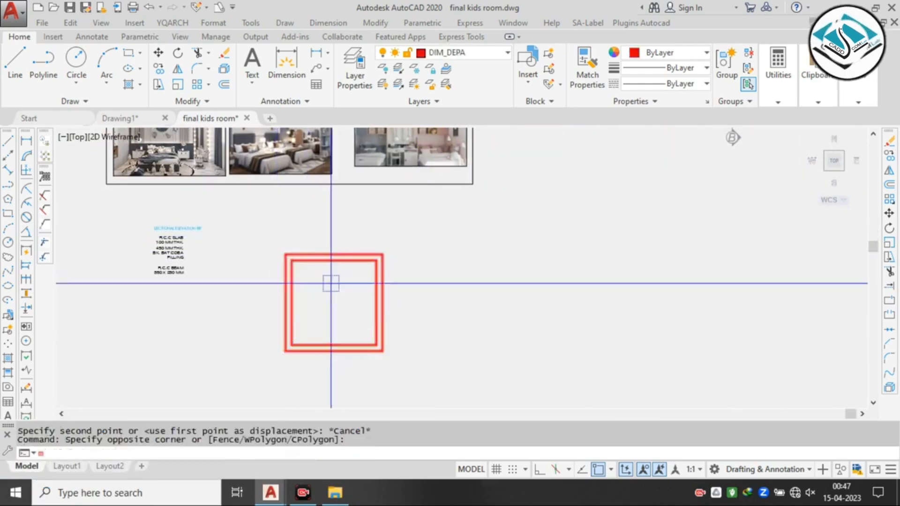
pyautogui.click(330, 285)
pyautogui.moveTo(558, 134); pyautogui.dragTo(533, 253, button='middle')
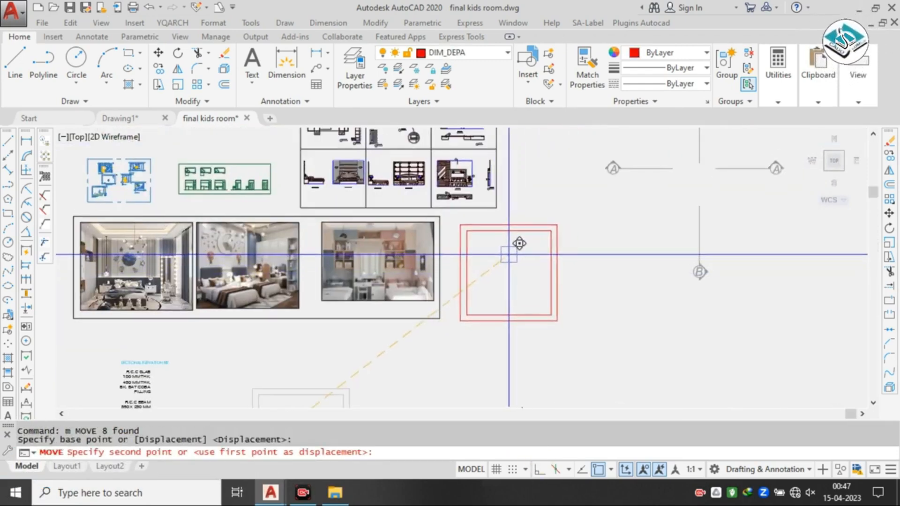
pyautogui.click(381, 247)
pyautogui.moveTo(177, 237); pyautogui.dragTo(184, 239, button='middle')
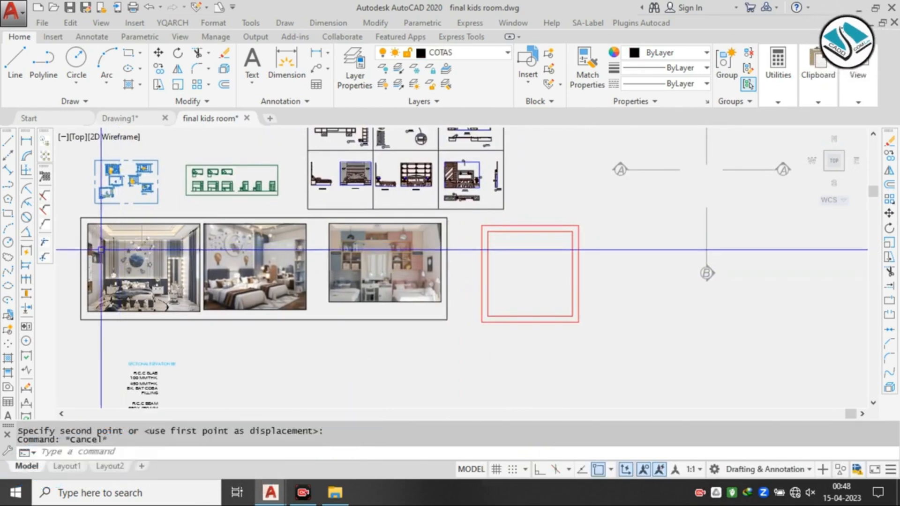
# - Study the framed room renders again, focusing on the moon-and-elephant wall, the wardrobe and the open corner shelves
pyautogui.scroll(4, 101, 250)
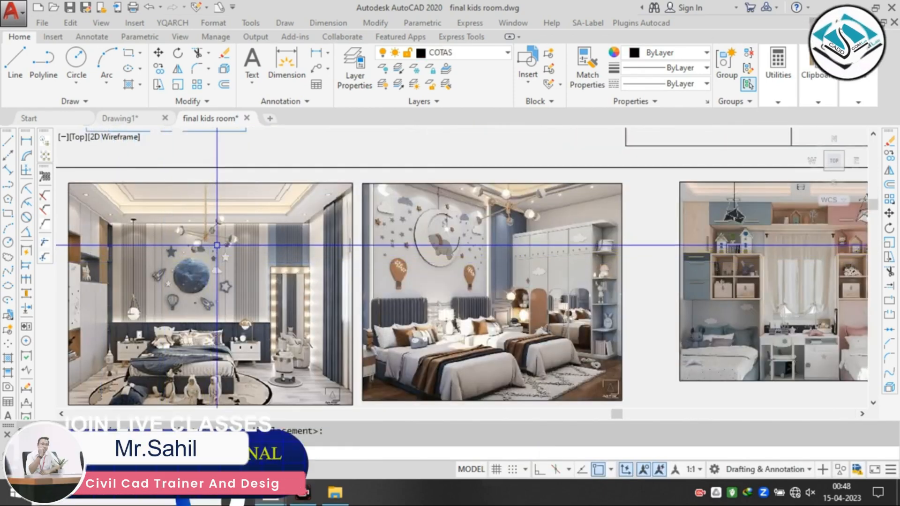
pyautogui.scroll(-4, 236, 248)
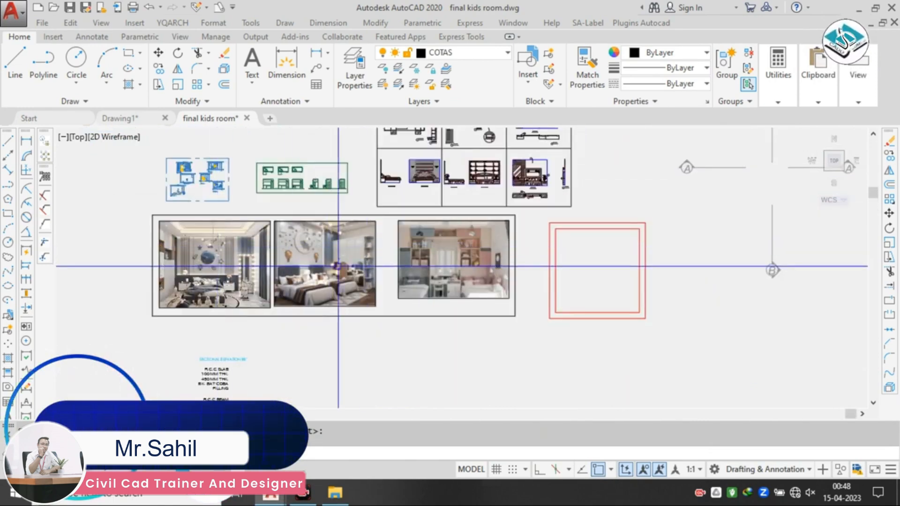
pyautogui.scroll(4, 256, 273)
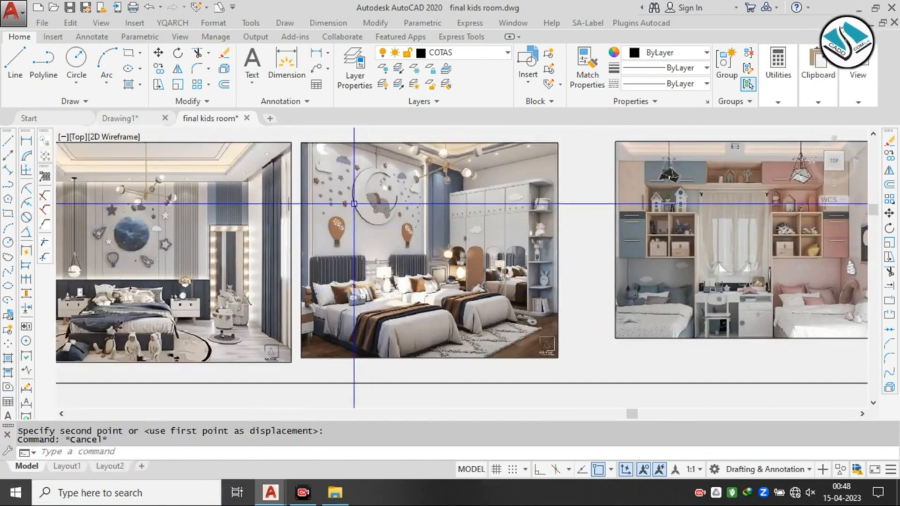
pyautogui.scroll(2, 402, 186)
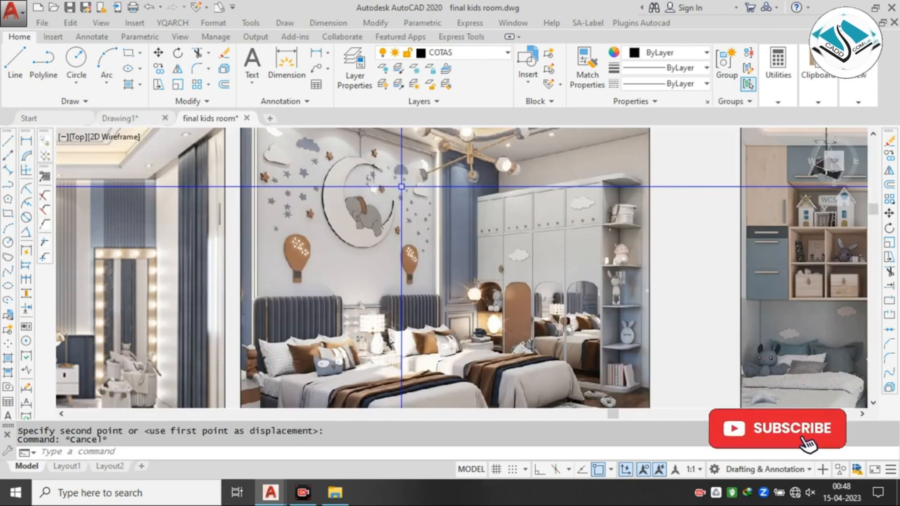
pyautogui.scroll(-2, 401, 186)
pyautogui.scroll(2, 406, 180)
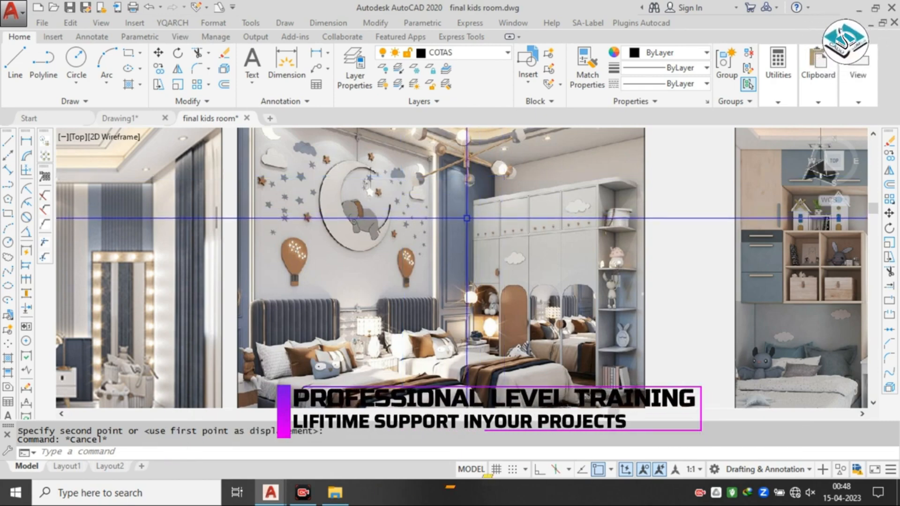
pyautogui.scroll(-5, 466, 218)
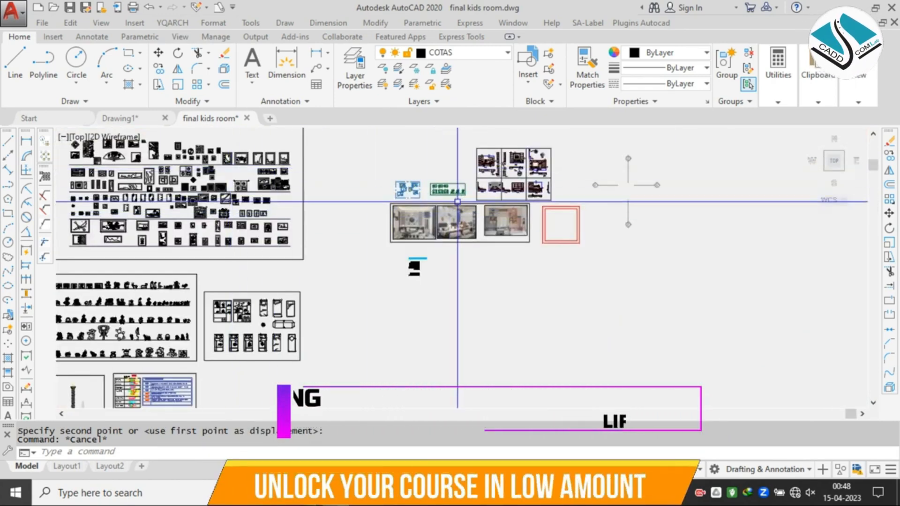
pyautogui.scroll(6, 457, 202)
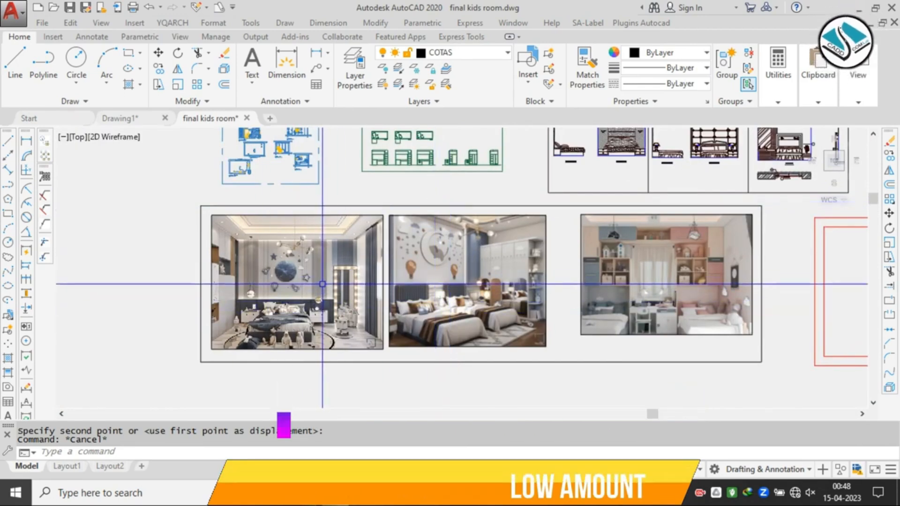
pyautogui.scroll(-5, 406, 278)
pyautogui.moveTo(370, 234); pyautogui.dragTo(509, 236, button='middle')
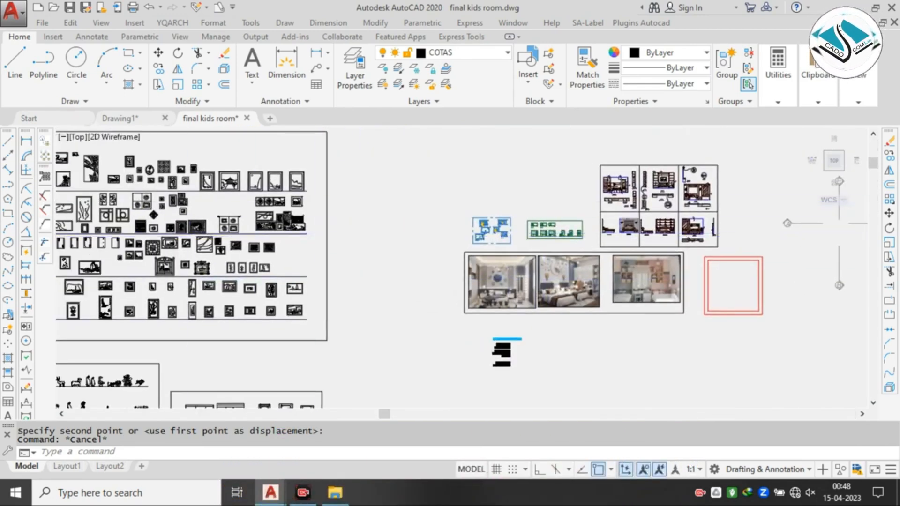
pyautogui.scroll(-2, 338, 280)
pyautogui.moveTo(329, 275); pyautogui.dragTo(333, 260, button='middle')
pyautogui.scroll(4, 444, 258)
pyautogui.scroll(-2, 444, 256)
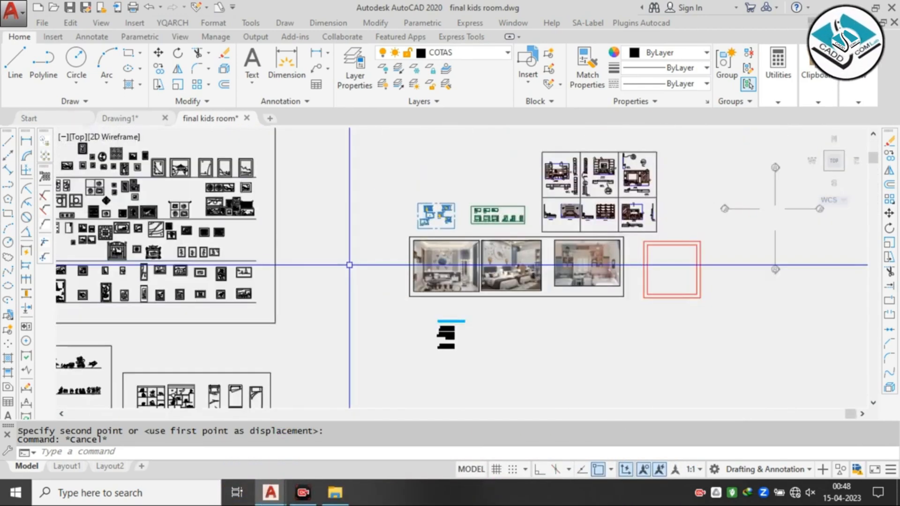
pyautogui.moveTo(418, 262); pyautogui.dragTo(431, 247, button='middle')
pyautogui.scroll(7, 452, 267)
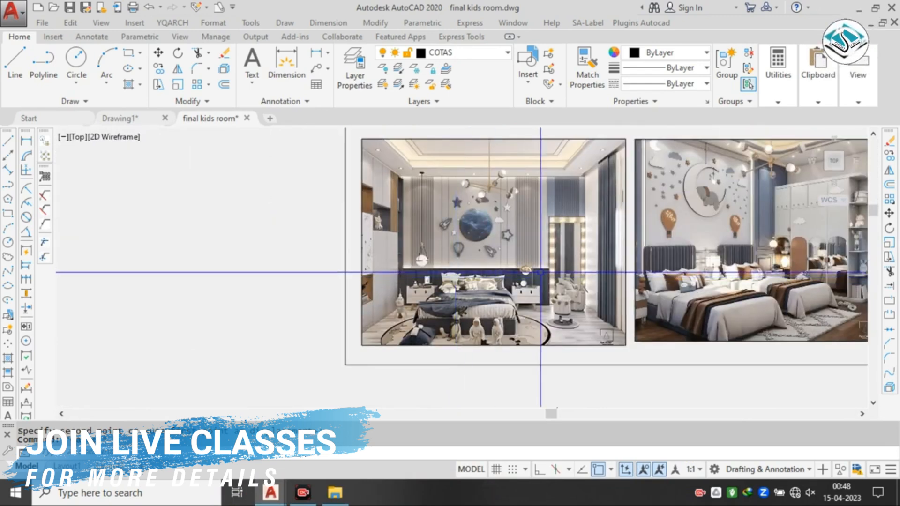
pyautogui.moveTo(534, 276); pyautogui.dragTo(403, 254, button='middle')
# - Look through the block library frames, inspecting the plan-view kids beds, the sofa and the toy shelf elevations
pyautogui.scroll(-6, 464, 246)
pyautogui.moveTo(129, 313)
pyautogui.mouseDown(button='middle')
pyautogui.moveTo(262, 287)
pyautogui.moveTo(440, 217)
pyautogui.moveTo(422, 208)
pyautogui.mouseUp(button='middle')
pyautogui.scroll(4, 431, 268)
pyautogui.scroll(-6, 422, 179)
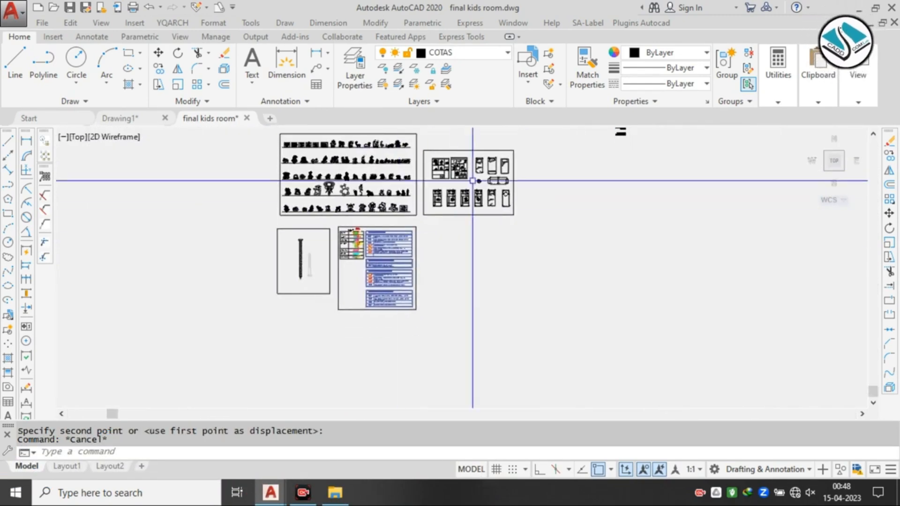
pyautogui.scroll(6, 474, 171)
pyautogui.scroll(2, 499, 159)
pyautogui.moveTo(499, 159); pyautogui.dragTo(509, 174, button='middle')
pyautogui.scroll(-2, 446, 193)
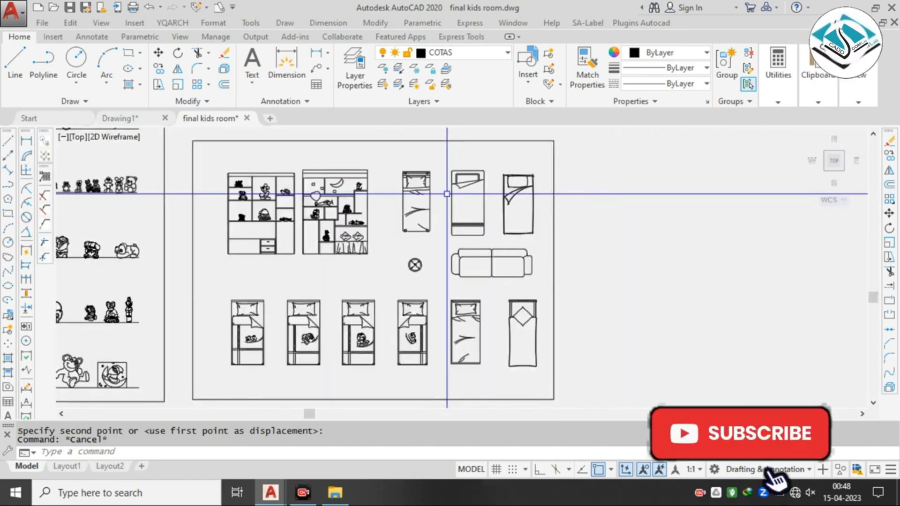
pyautogui.scroll(-6, 446, 193)
pyautogui.moveTo(403, 155); pyautogui.dragTo(403, 243, button='middle')
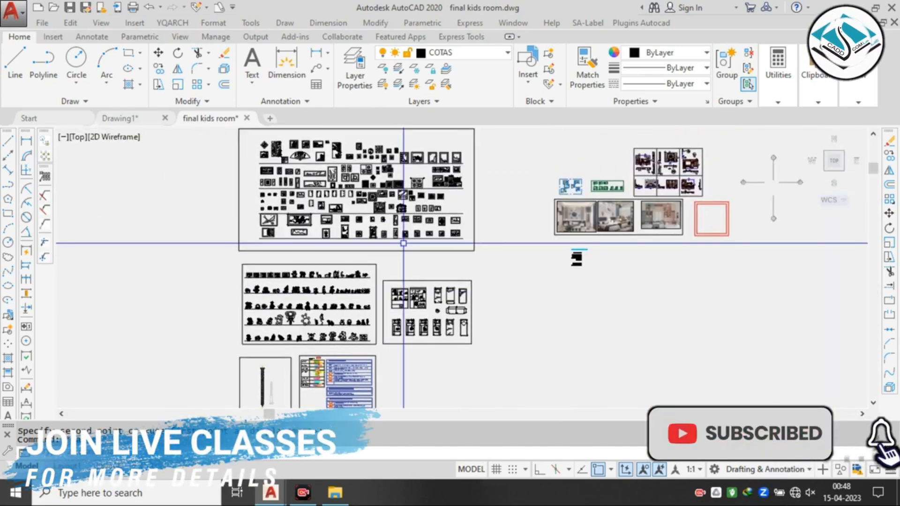
pyautogui.scroll(2, 324, 148)
pyautogui.scroll(-4, 323, 150)
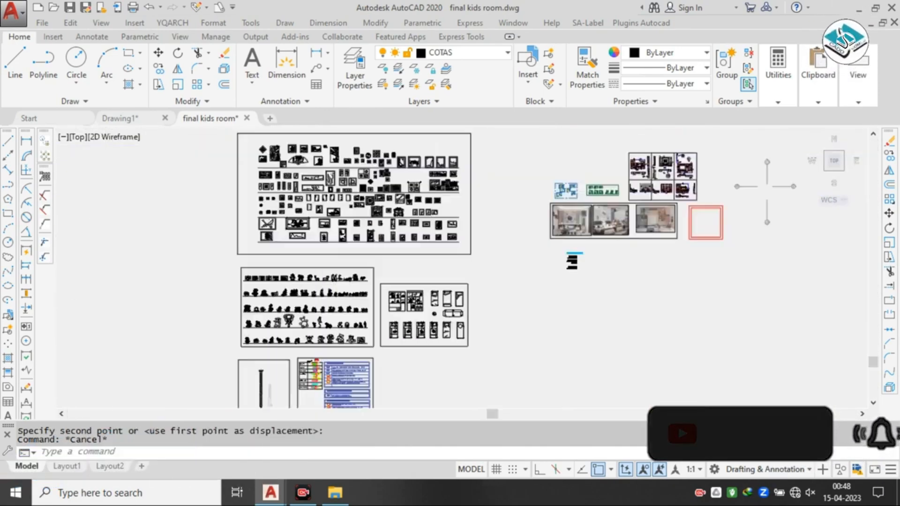
# - Review the red room outline against the neighbouring render images and the blue and green furniture block frames
pyautogui.scroll(6, 532, 164)
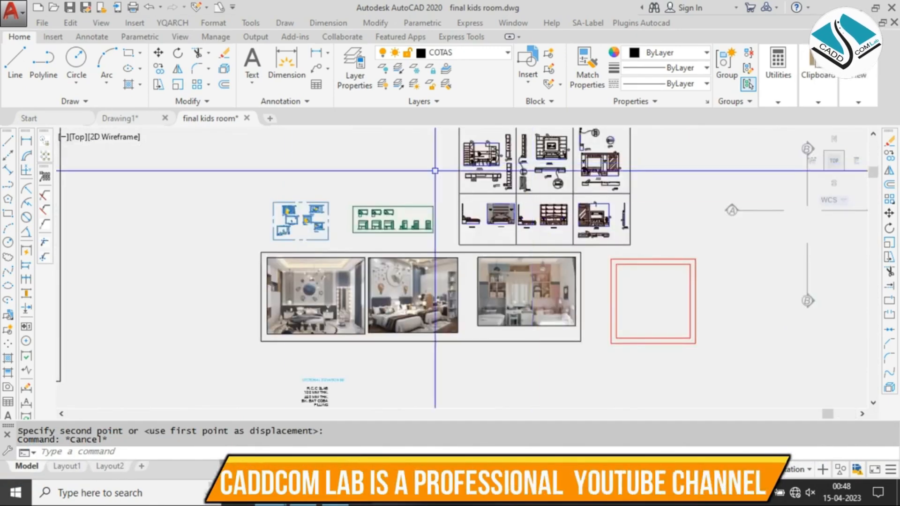
pyautogui.scroll(8, 315, 203)
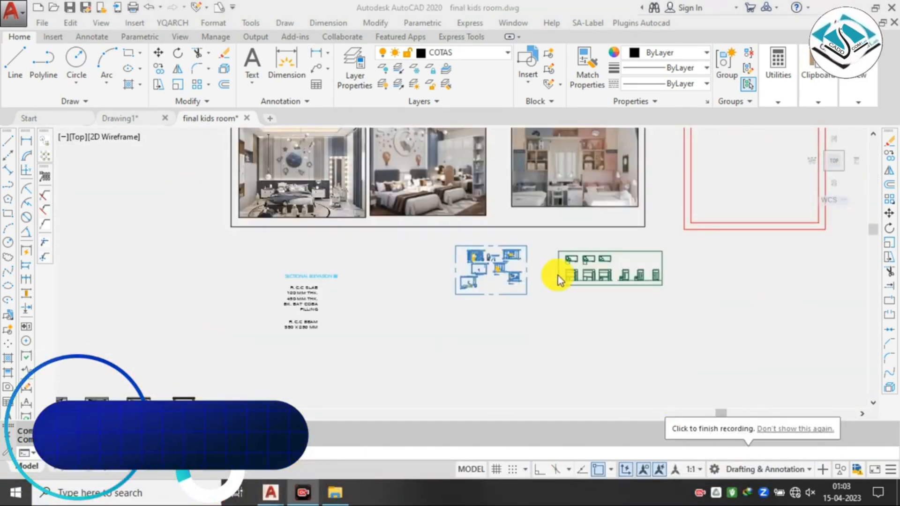
pyautogui.scroll(-2, 634, 257)
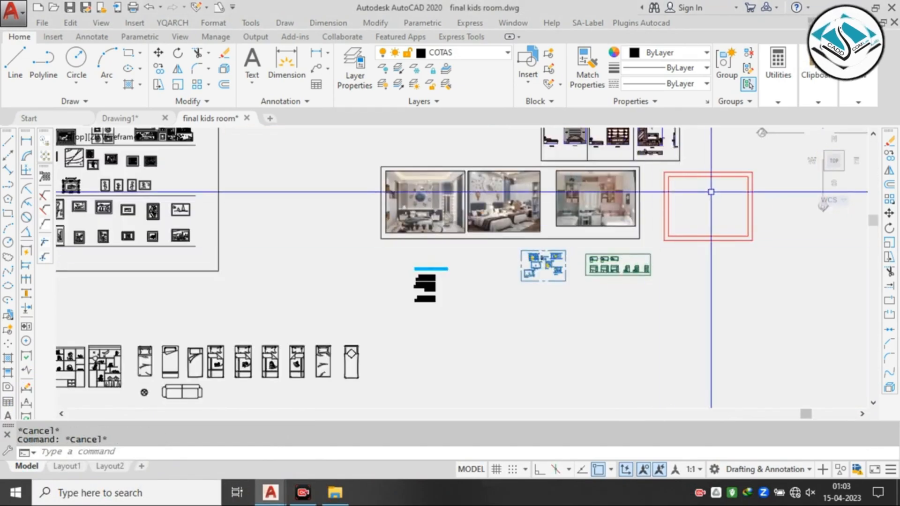
pyautogui.moveTo(748, 166); pyautogui.dragTo(535, 224, button='middle')
pyautogui.scroll(2, 536, 225)
pyautogui.scroll(2, 473, 269)
pyautogui.moveTo(473, 269); pyautogui.dragTo(488, 221, button='middle')
pyautogui.scroll(-2, 463, 232)
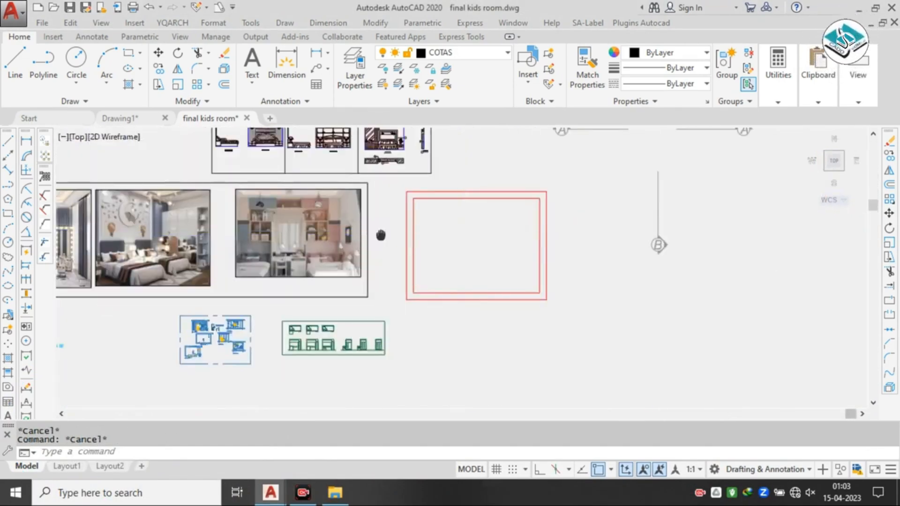
pyautogui.moveTo(381, 235)
pyautogui.mouseDown(button='middle')
pyautogui.moveTo(341, 193)
pyautogui.moveTo(327, 281)
pyautogui.moveTo(342, 250)
pyautogui.mouseUp(button='middle')
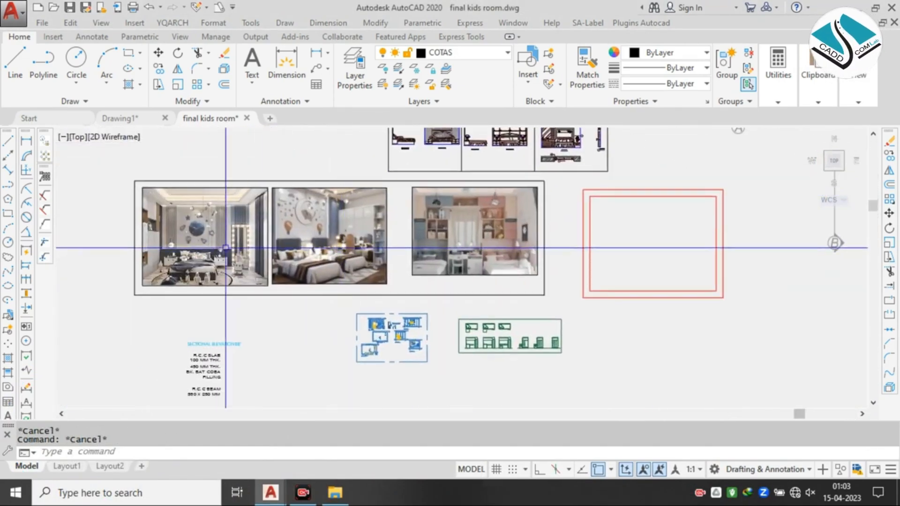
pyautogui.scroll(4, 225, 247)
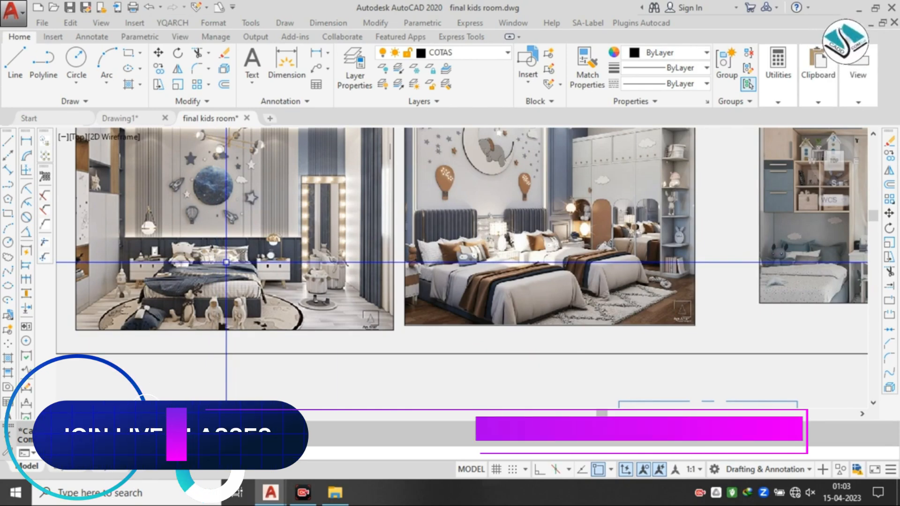
pyautogui.scroll(-4, 416, 258)
pyautogui.moveTo(761, 222); pyautogui.dragTo(530, 207, button='middle')
pyautogui.scroll(2, 619, 206)
pyautogui.scroll(-4, 529, 207)
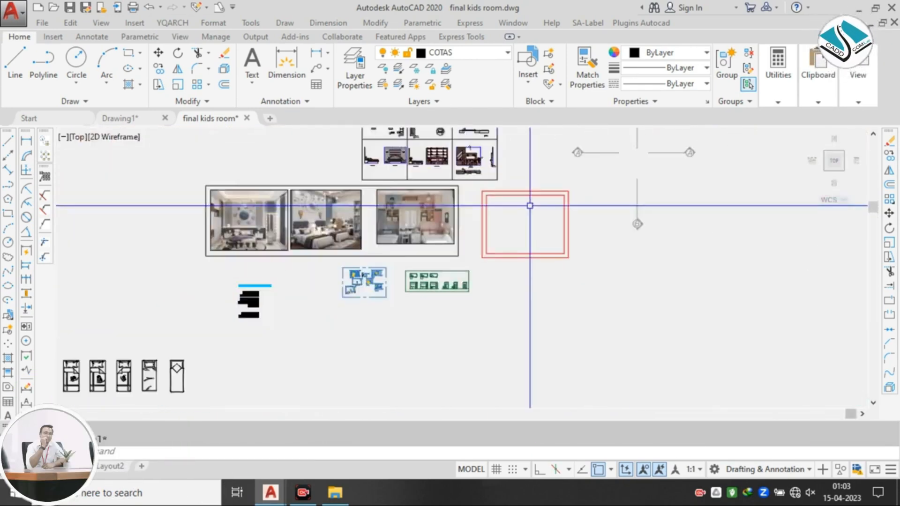
# - Compare the blue room plan and its elevations with the green frame's plan-view beds and bunk bed elevations
pyautogui.scroll(10, 422, 286)
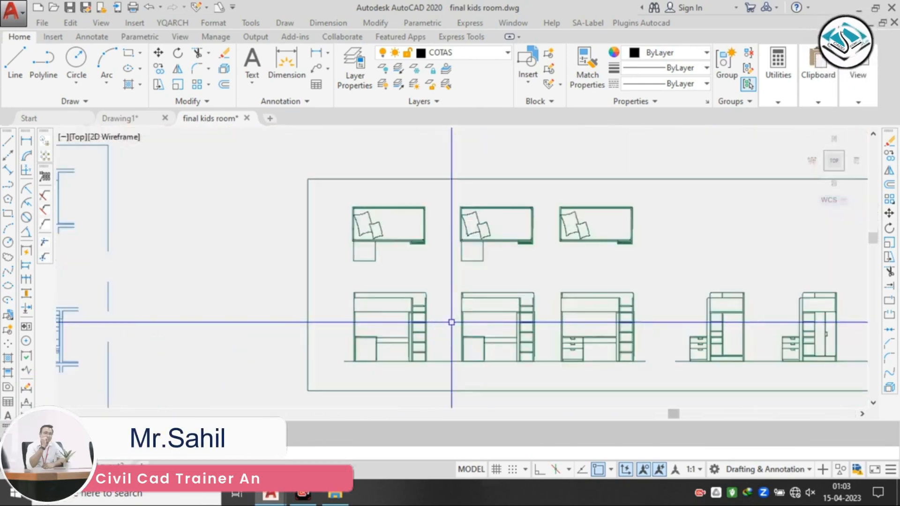
pyautogui.scroll(-5, 512, 257)
pyautogui.scroll(5, 357, 243)
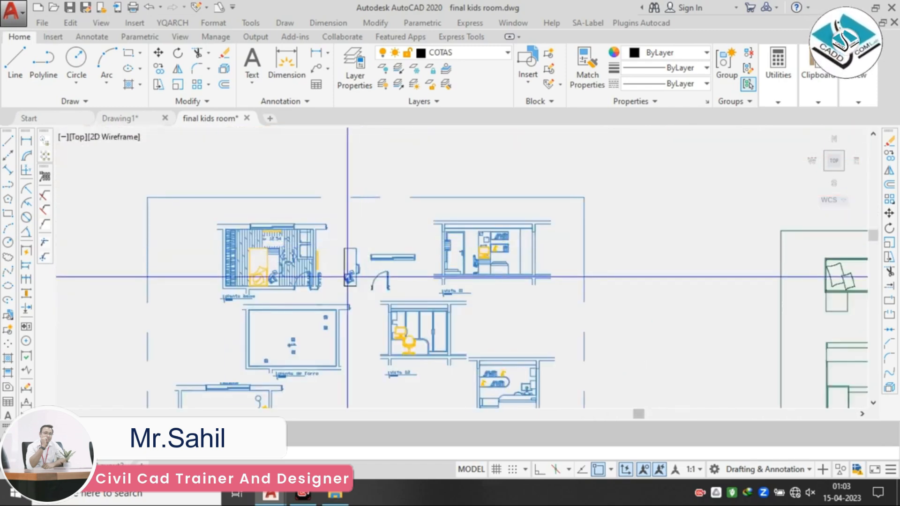
pyautogui.scroll(4, 359, 282)
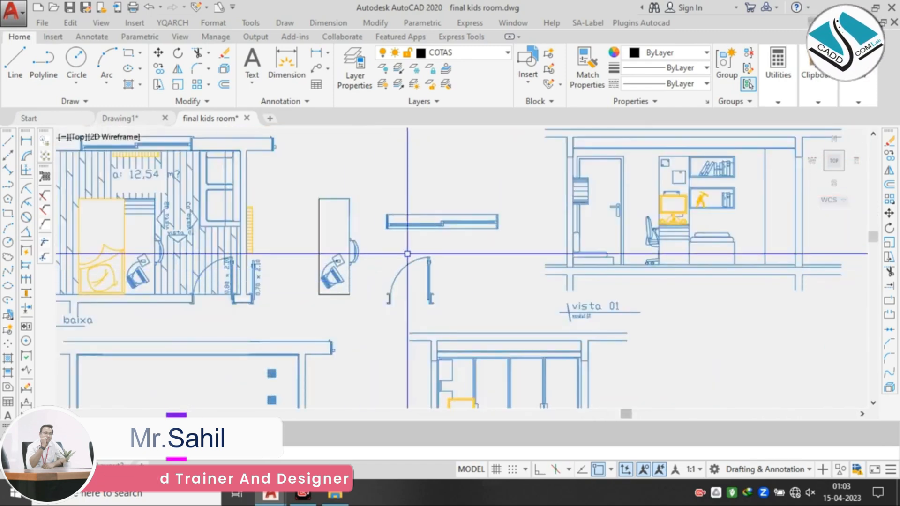
pyautogui.scroll(-2, 407, 254)
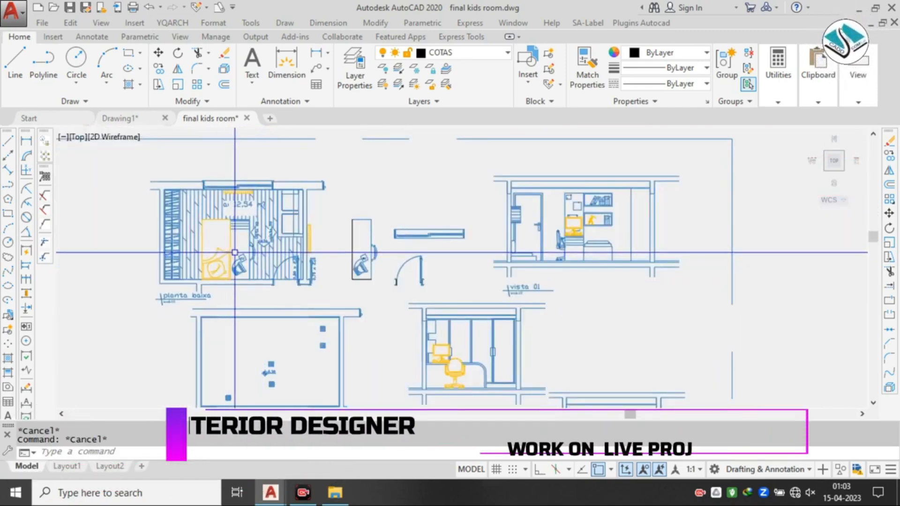
pyautogui.scroll(-4, 602, 257)
pyautogui.scroll(3, 601, 260)
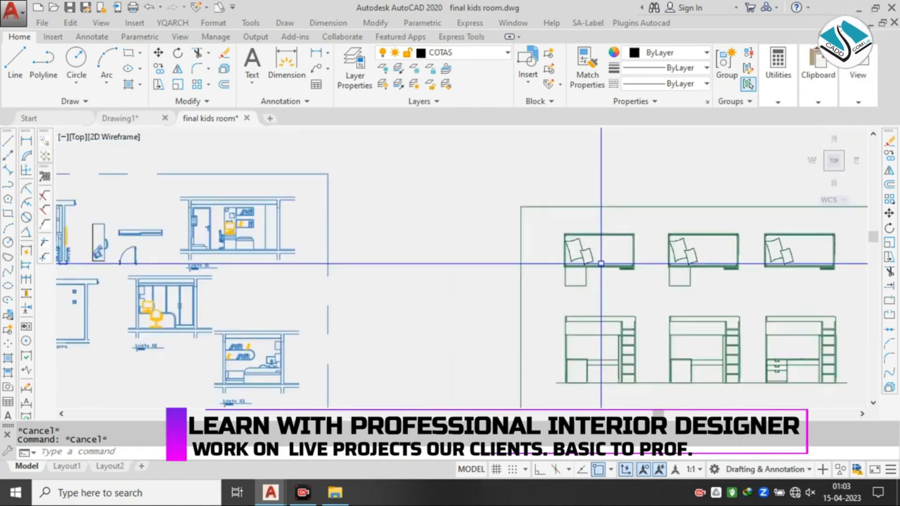
pyautogui.scroll(-3, 601, 263)
pyautogui.scroll(7, 359, 188)
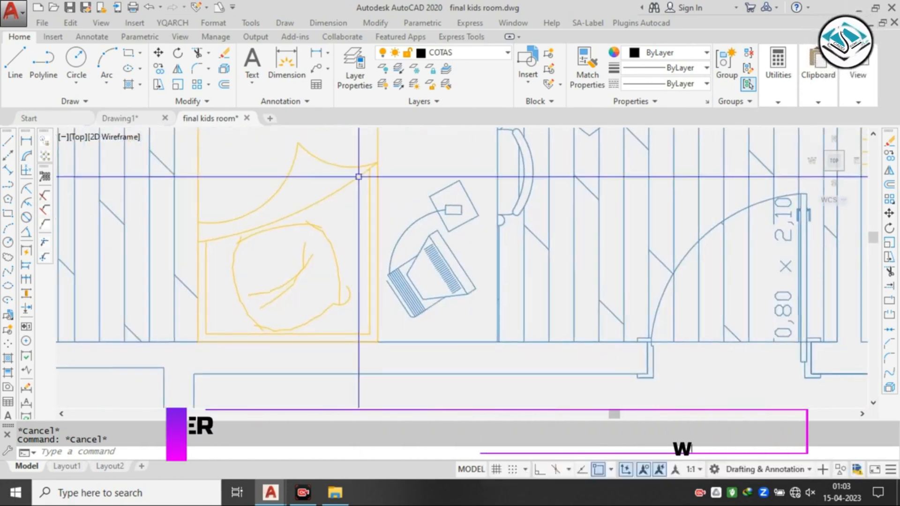
pyautogui.scroll(-5, 363, 188)
pyautogui.scroll(3, 378, 217)
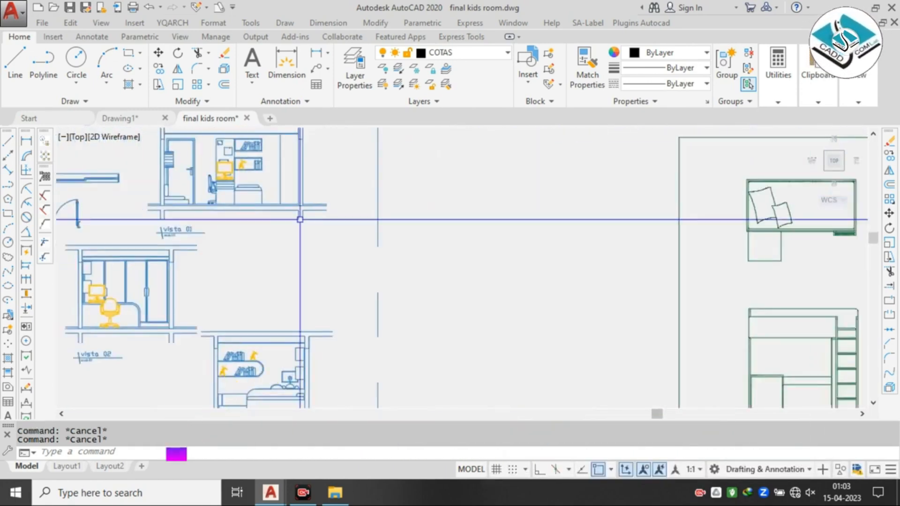
pyautogui.scroll(-1, 519, 228)
pyautogui.scroll(6, 519, 228)
pyautogui.scroll(1, 538, 210)
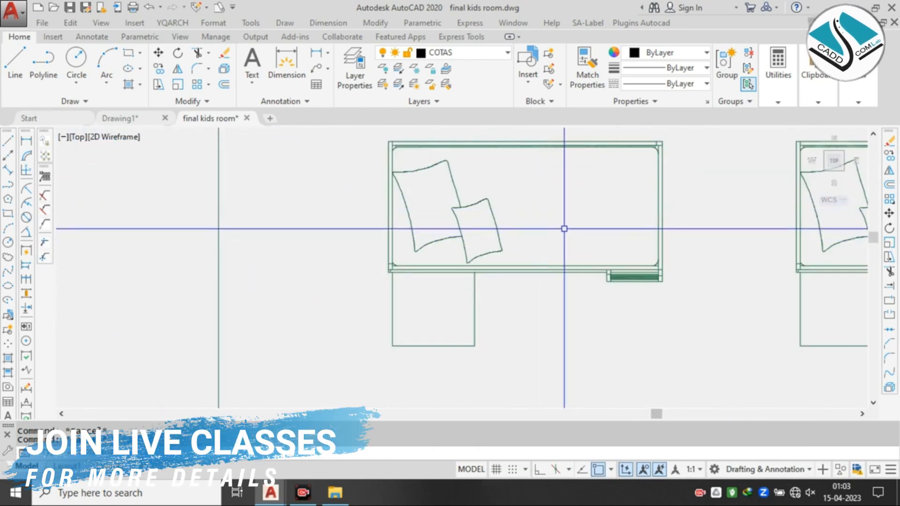
# - Erase the small square attached below the first plan-view bed in the green frame
pyautogui.scroll(-1, 564, 227)
pyautogui.click(518, 279)
pyautogui.click(409, 328)
pyautogui.write('e')
pyautogui.press('space')
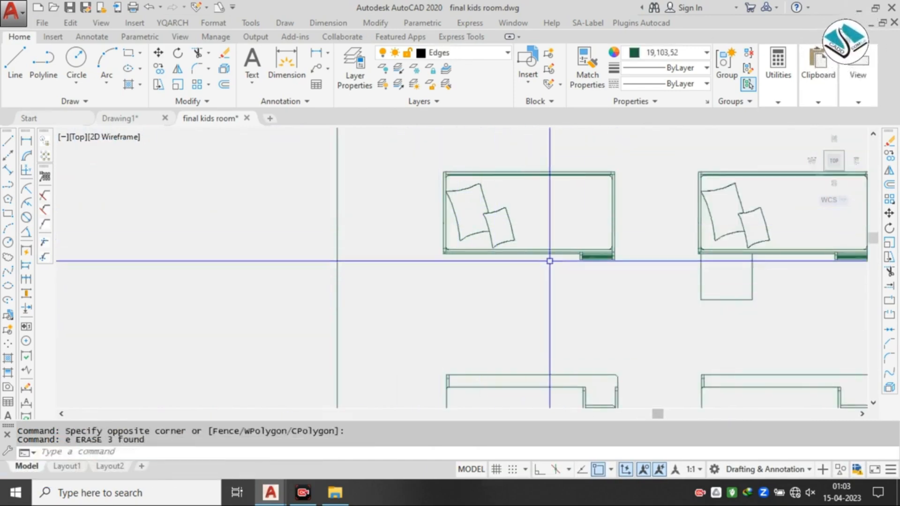
# - Erase the slatted ladder piece at the lower right corner of the first plan-view bed
pyautogui.moveTo(604, 275); pyautogui.dragTo(433, 245, button='middle')
pyautogui.scroll(6, 431, 234)
pyautogui.scroll(2, 372, 145)
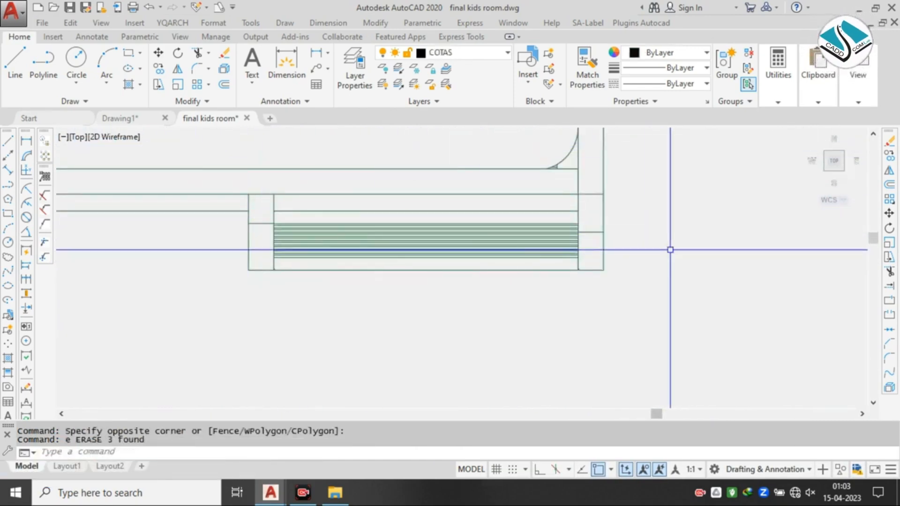
pyautogui.click(239, 183)
pyautogui.click(697, 321)
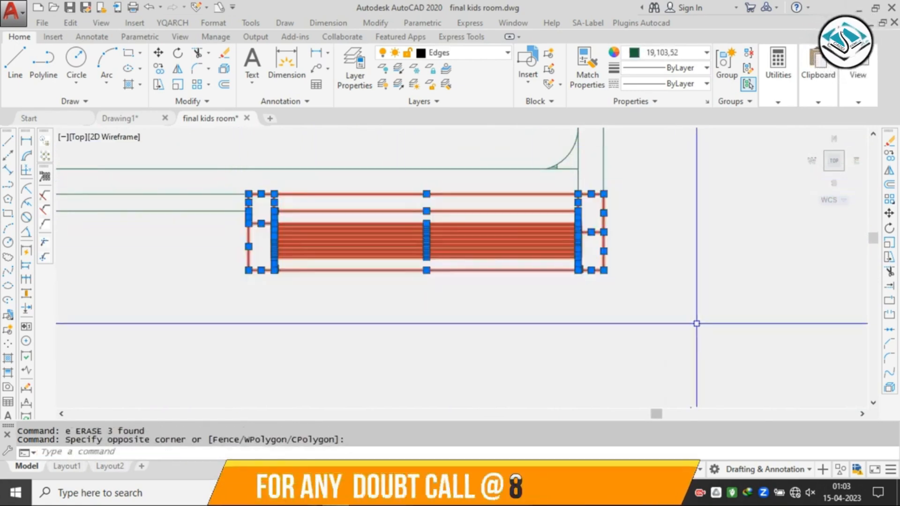
pyautogui.write('e')
pyautogui.press('space')
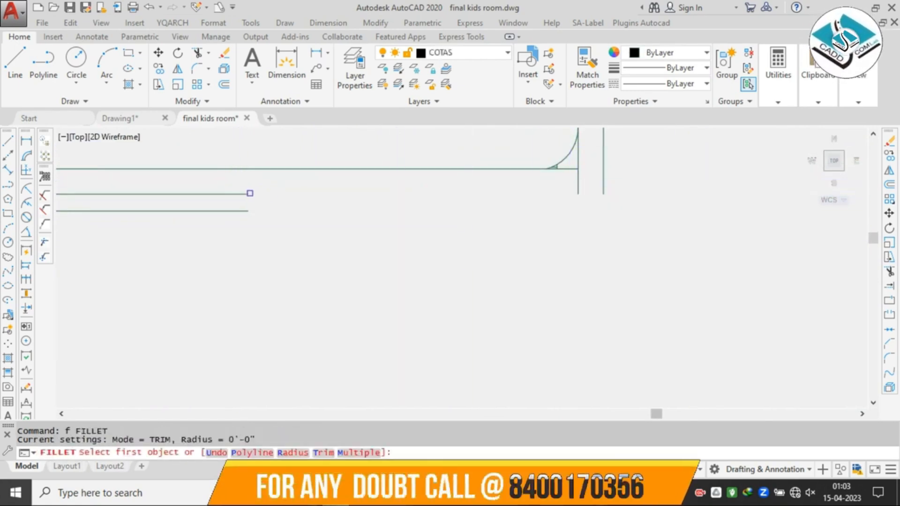
# - Fillet the open inner and outer frame lines into two sharp corners at the bed's lower right
pyautogui.click(577, 188)
pyautogui.press('space')
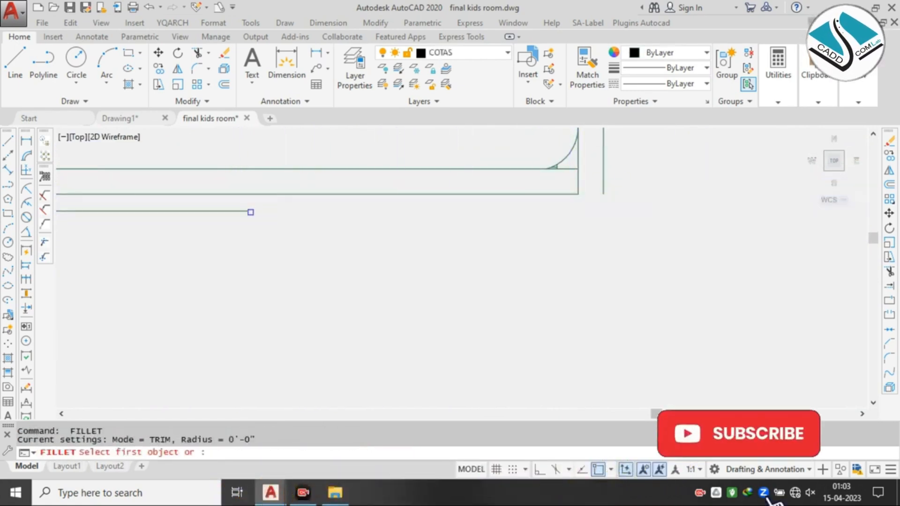
pyautogui.click(604, 190)
# - Erase the small leftover fragments where the rounded mattress corner meets the inner horizontal line
pyautogui.scroll(-4, 602, 196)
pyautogui.moveTo(579, 182); pyautogui.dragTo(564, 236, button='middle')
pyautogui.scroll(5, 565, 235)
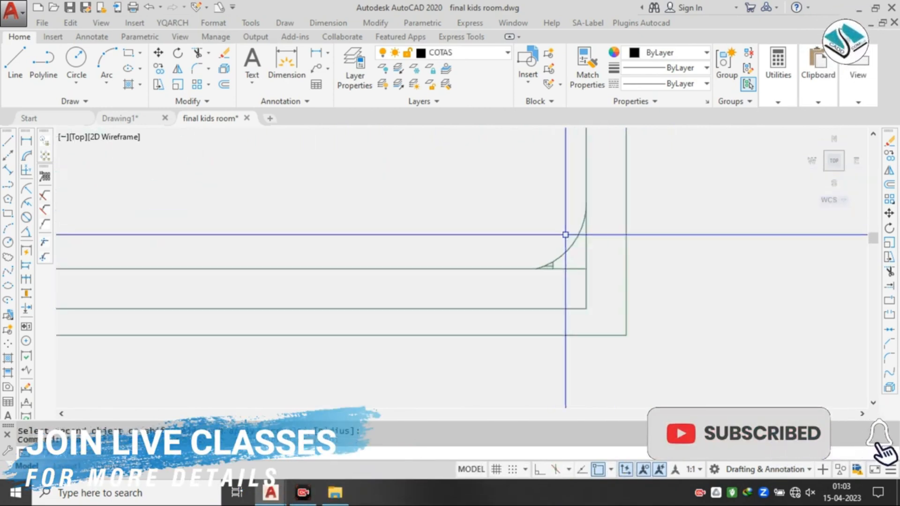
pyautogui.scroll(2, 565, 278)
pyautogui.scroll(2, 564, 279)
pyautogui.press('Escape')
pyautogui.click(480, 205)
pyautogui.click(564, 298)
pyautogui.write('e')
pyautogui.press('space')
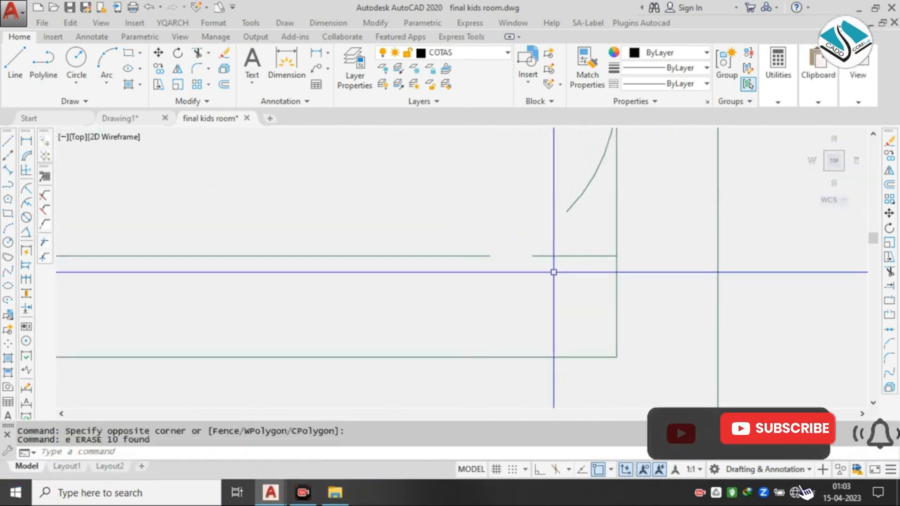
# - Extend the mattress corner curve to the frame line below and extend the inner horizontal line across its gap
pyautogui.write('ex')
pyautogui.press('space')
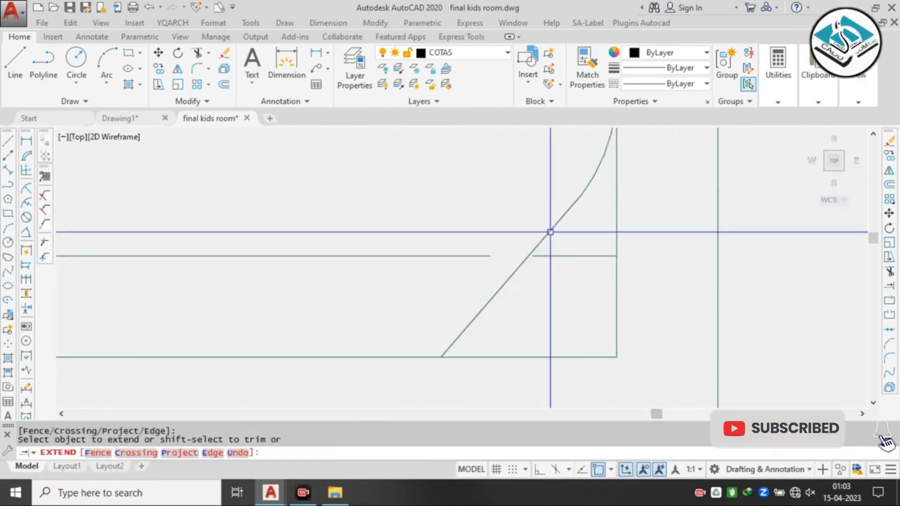
pyautogui.press('Escape')
pyautogui.press('Escape')
pyautogui.write('ex')
pyautogui.press('space')
pyautogui.press('space')
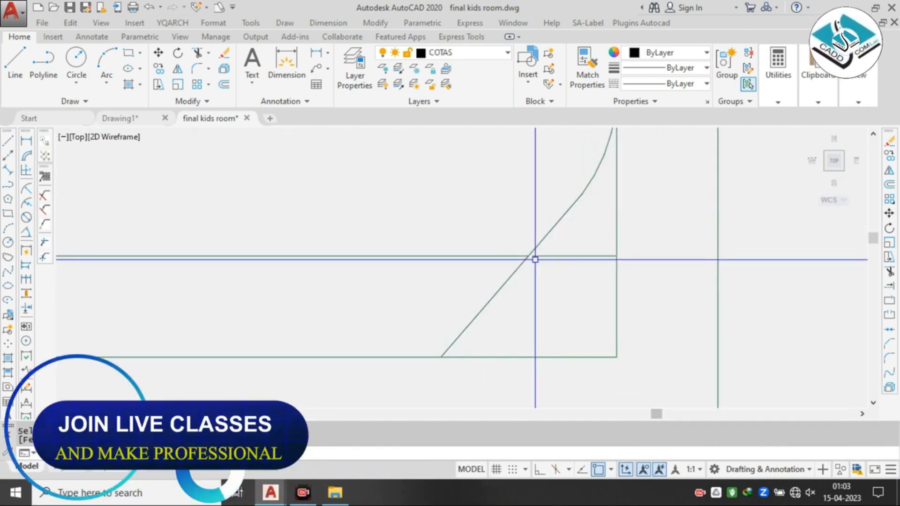
pyautogui.press('Escape')
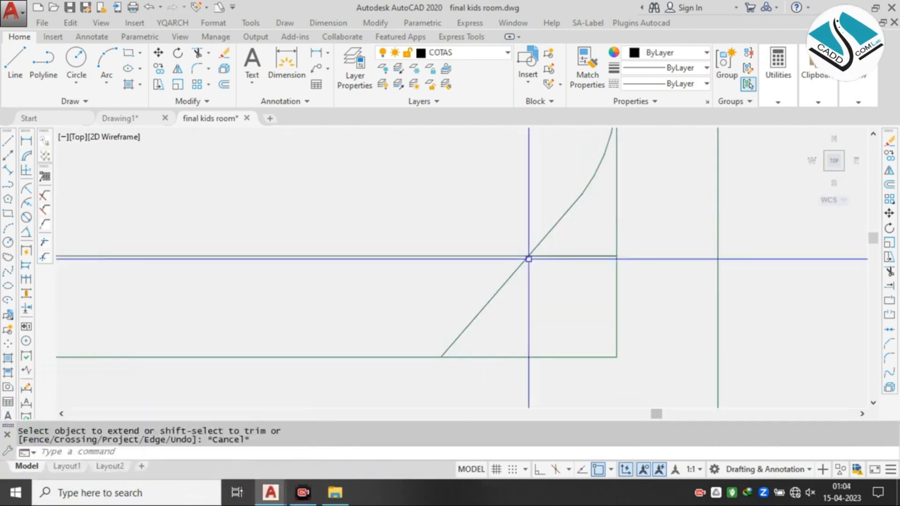
# - Trim the corner curve's overshoot below the inner horizontal line of the bed
pyautogui.write('tr')
pyautogui.press('space')
pyautogui.scroll(-5, 562, 292)
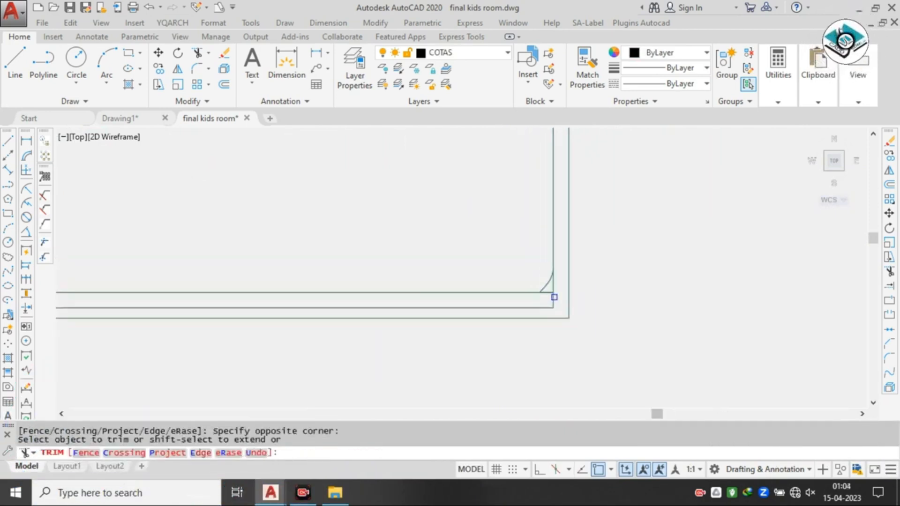
pyautogui.scroll(6, 569, 171)
pyautogui.scroll(-6, 568, 172)
pyautogui.click(574, 182)
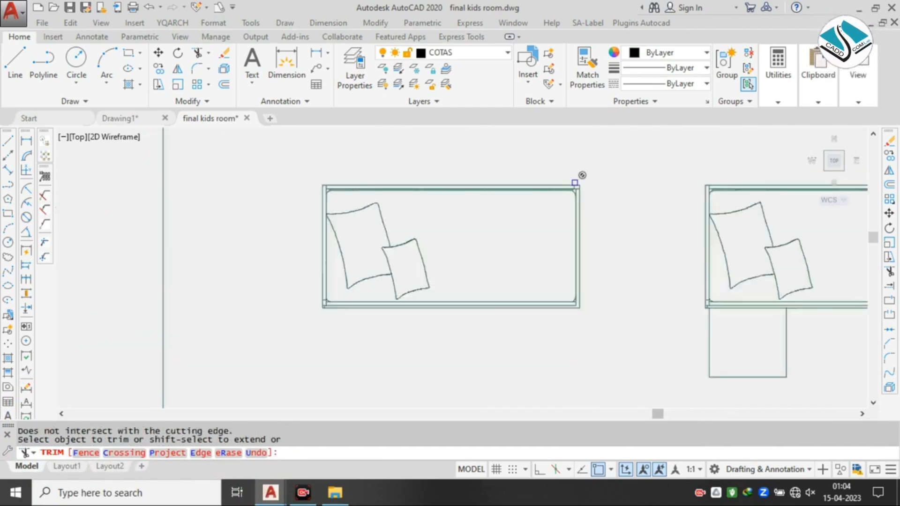
pyautogui.scroll(-4, 575, 185)
pyautogui.press('Escape')
# - Examine the bunk bed elevations, the framed room renders and the upper corners of the first plan-view bed
pyautogui.moveTo(682, 205); pyautogui.dragTo(505, 151, button='middle')
pyautogui.scroll(2, 542, 251)
pyautogui.scroll(-8, 495, 197)
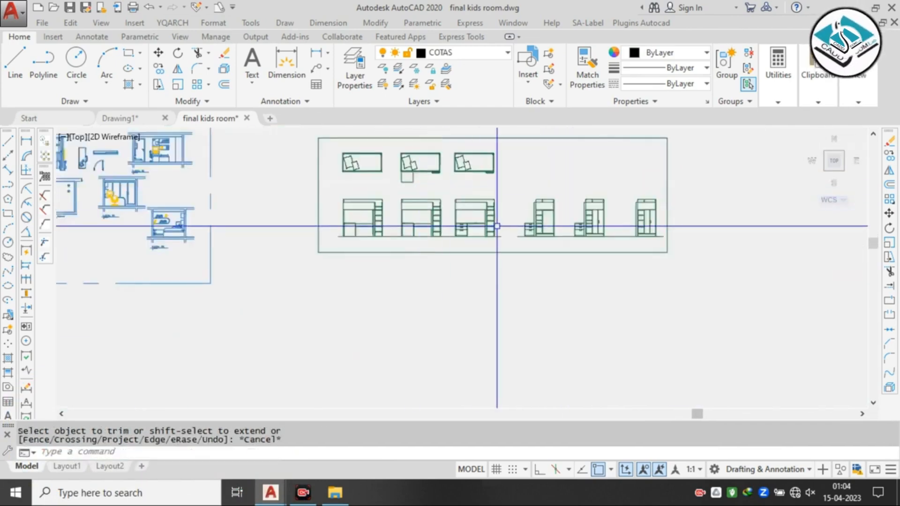
pyautogui.moveTo(474, 236); pyautogui.dragTo(471, 277, button='middle')
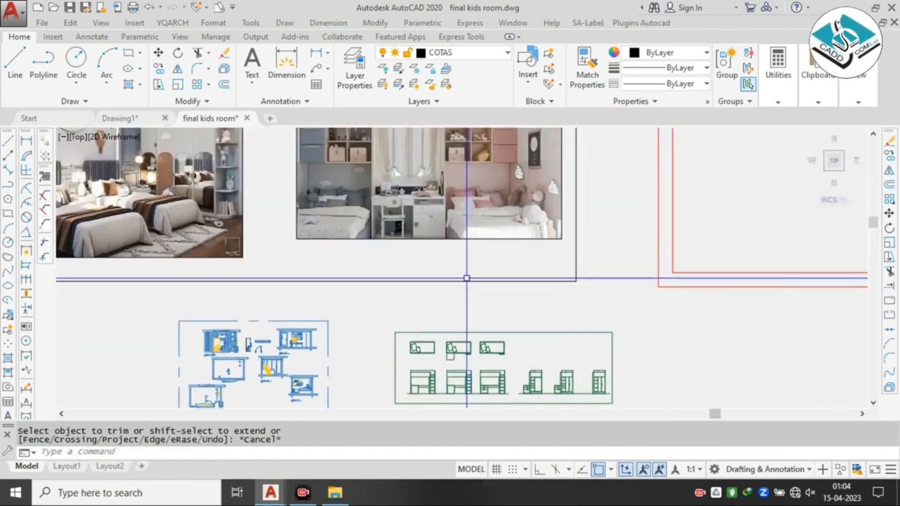
pyautogui.scroll(10, 417, 319)
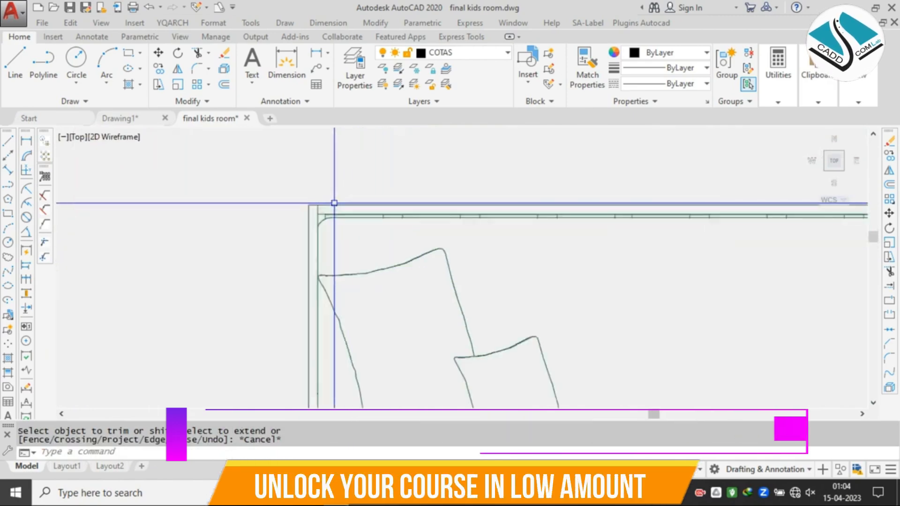
pyautogui.scroll(-5, 546, 203)
pyautogui.scroll(5, 630, 216)
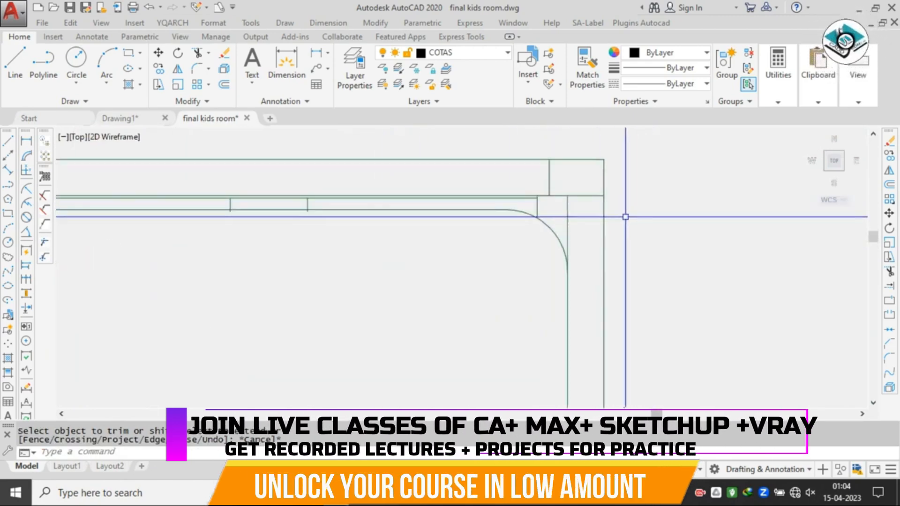
pyautogui.scroll(-5, 625, 217)
pyautogui.scroll(4, 570, 199)
pyautogui.scroll(-5, 552, 281)
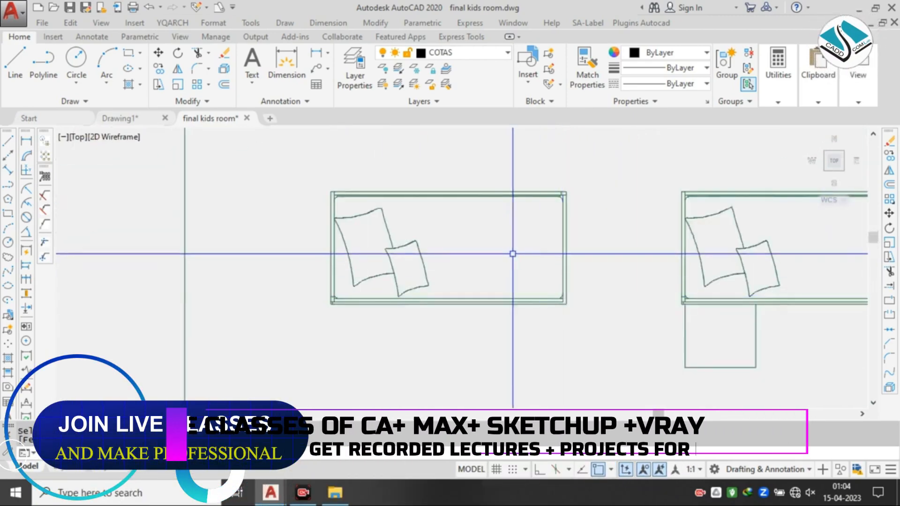
pyautogui.scroll(-6, 510, 252)
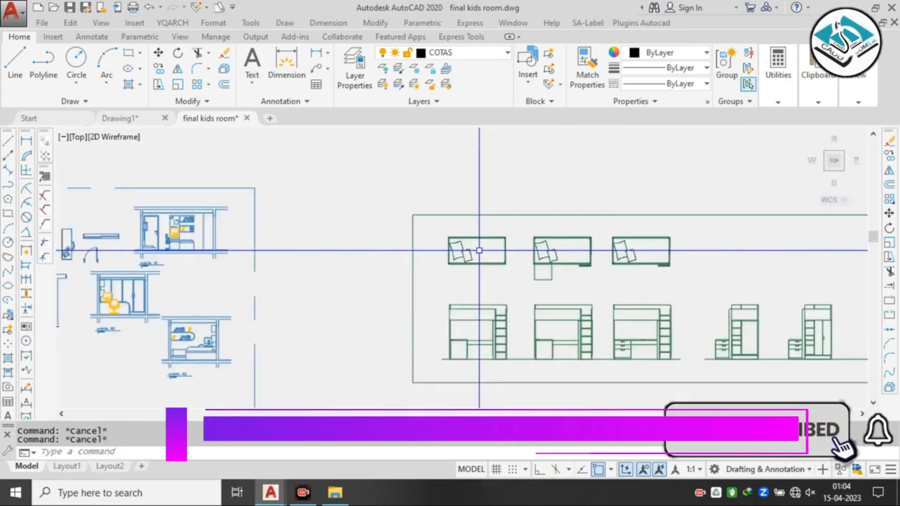
pyautogui.scroll(4, 479, 250)
pyautogui.click(553, 196)
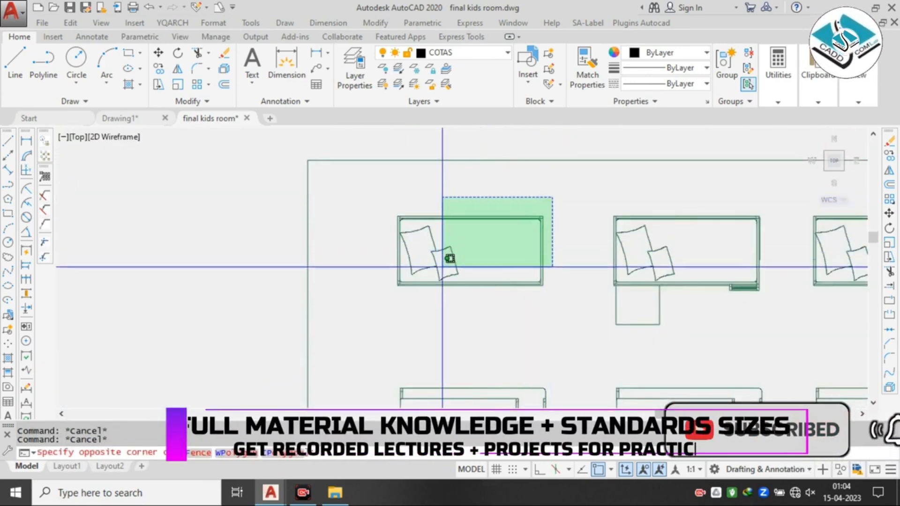
pyautogui.click(357, 323)
pyautogui.write('c')
pyautogui.press('Return')
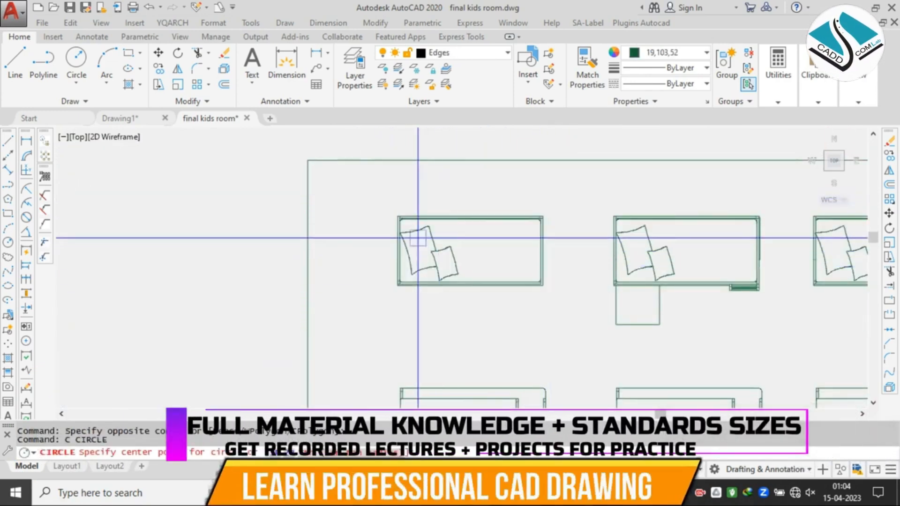
pyautogui.click(417, 238)
pyautogui.scroll(-6, 307, 328)
pyautogui.press('Escape')
# - Copy the cleaned-up first plan-view bed to the empty area well to the right of the red room outline
pyautogui.scroll(4, 353, 312)
pyautogui.scroll(2, 353, 312)
pyautogui.click(395, 261)
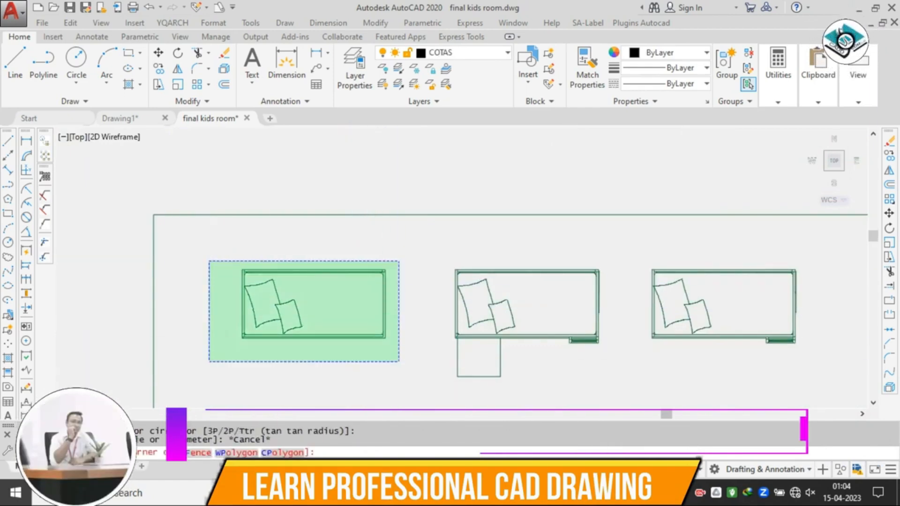
pyautogui.click(210, 362)
pyautogui.write('m')
pyautogui.press('Return')
pyautogui.click(305, 327)
pyautogui.scroll(-8, 265, 392)
pyautogui.moveTo(432, 253); pyautogui.dragTo(255, 361, button='middle')
pyautogui.moveTo(506, 316); pyautogui.dragTo(343, 282, button='middle')
pyautogui.moveTo(580, 246); pyautogui.dragTo(341, 215, button='middle')
pyautogui.scroll(-4, 567, 336)
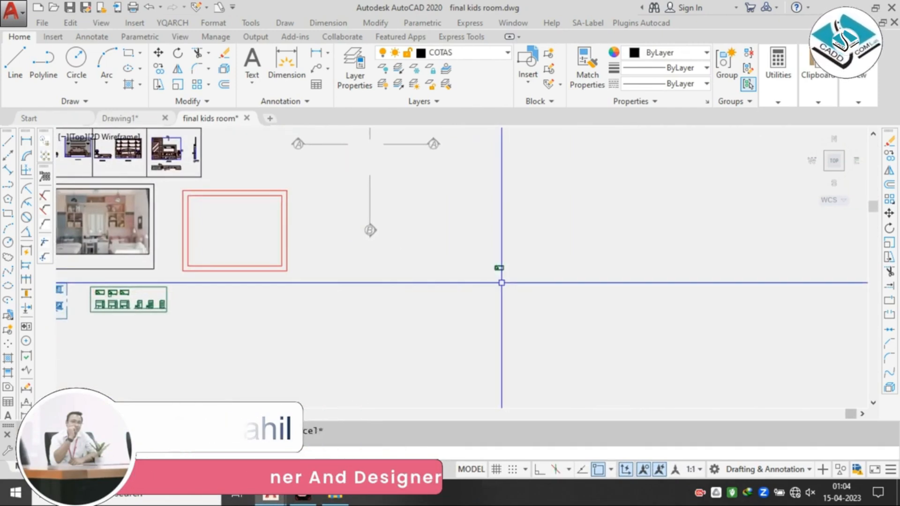
# - Turn on Ortho and draw a 3' vertical line below and to the left of the copied bed
pyautogui.scroll(4, 501, 282)
pyautogui.moveTo(501, 283); pyautogui.dragTo(529, 332, button='middle')
pyautogui.write('l')
pyautogui.press('Return')
pyautogui.click(542, 328)
pyautogui.press('Escape')
pyautogui.press('Return')
pyautogui.click(379, 389)
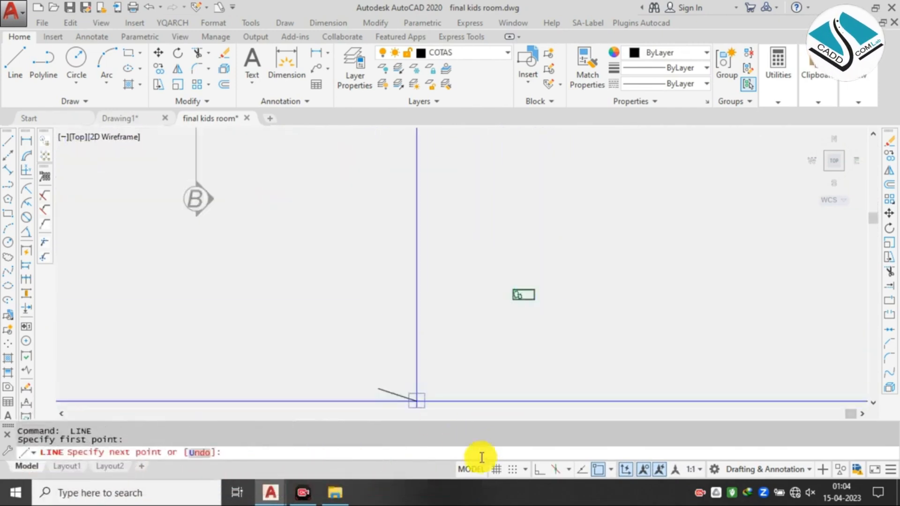
pyautogui.click(531, 471)
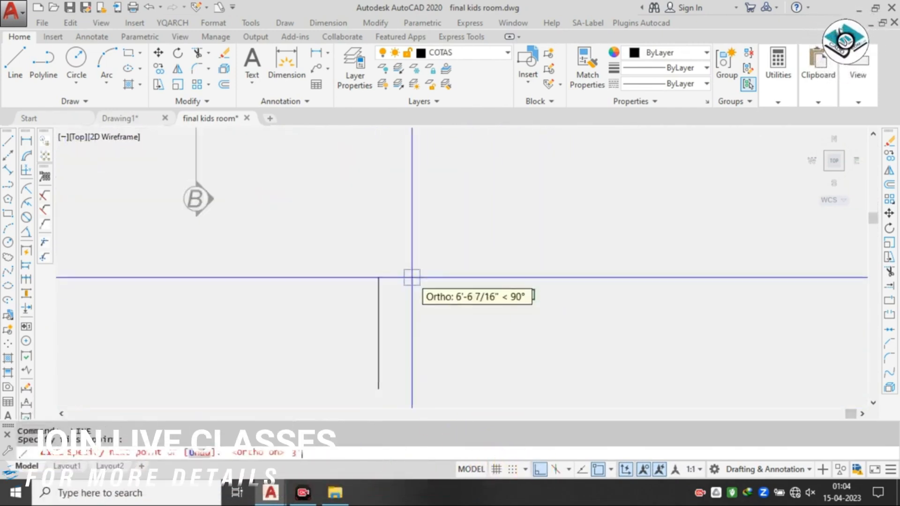
pyautogui.press('Escape')
# - Rotate the copied bed 90 degrees clockwise so its pillow end faces up
pyautogui.moveTo(412, 276); pyautogui.dragTo(400, 234, button='middle')
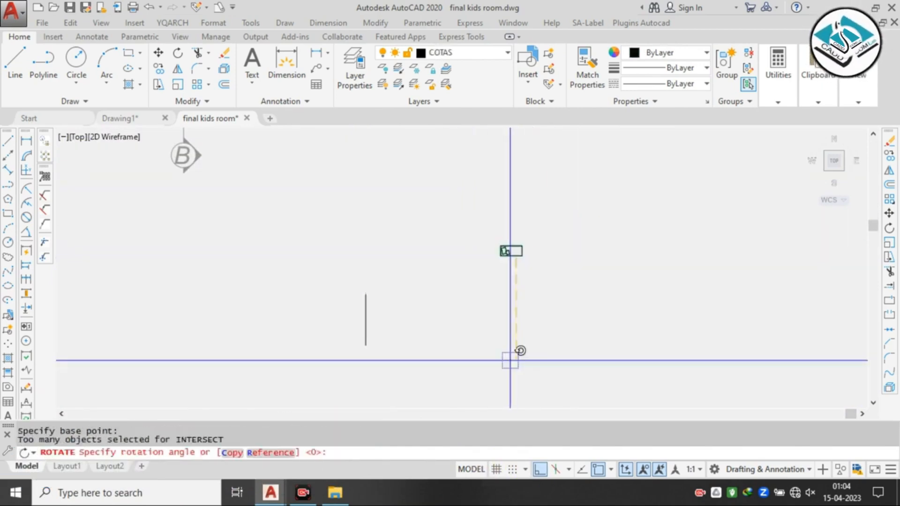
pyautogui.click(537, 342)
# - Scale the rotated bed by reference from its top midpoint so its full length matches the 3' vertical line
pyautogui.click(563, 190)
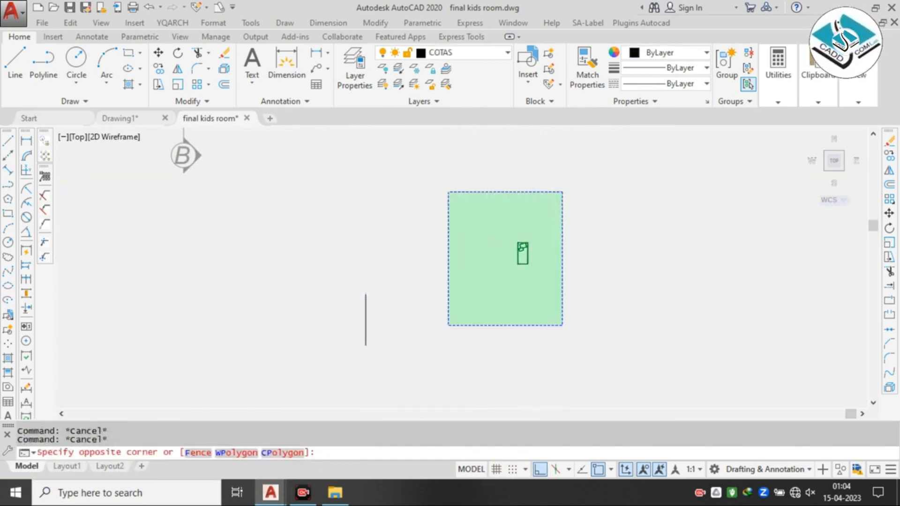
pyautogui.click(446, 325)
pyautogui.write('sc')
pyautogui.press('Return')
pyautogui.scroll(5, 475, 269)
pyautogui.moveTo(566, 188); pyautogui.dragTo(287, 252, button='middle')
pyautogui.scroll(4, 369, 220)
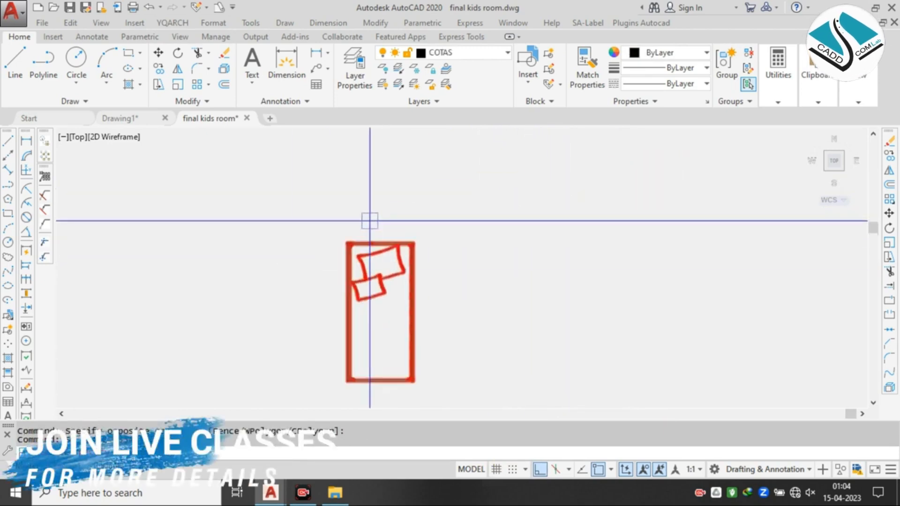
pyautogui.click(388, 256)
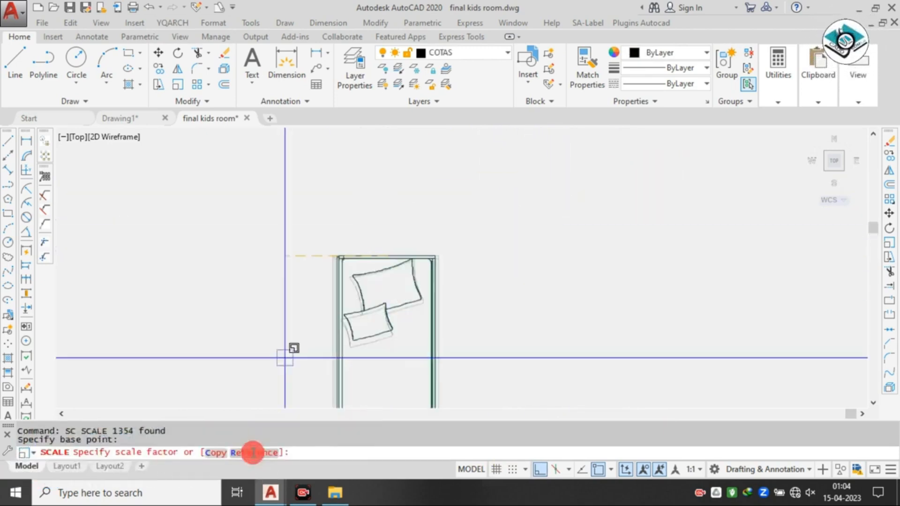
pyautogui.moveTo(379, 387); pyautogui.dragTo(420, 219, button='middle')
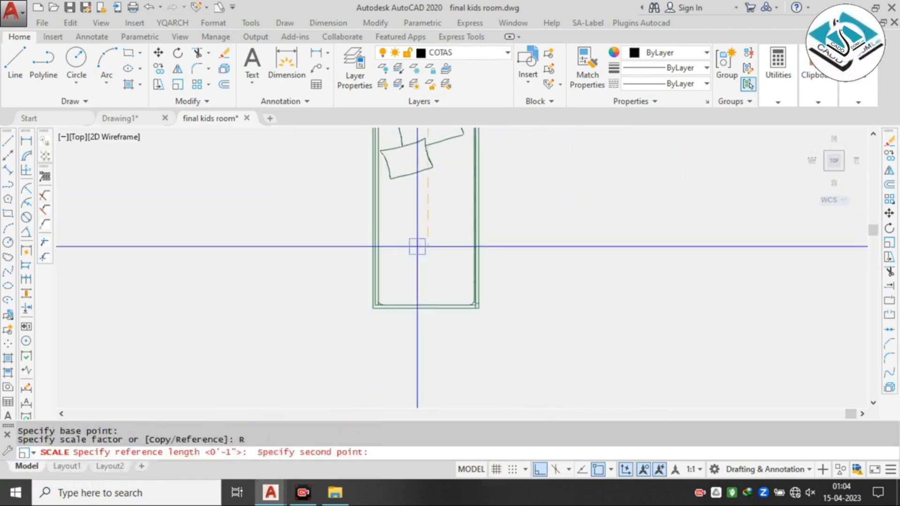
pyautogui.click(424, 308)
pyautogui.scroll(-4, 424, 308)
pyautogui.moveTo(425, 308); pyautogui.dragTo(533, 267, button='middle')
pyautogui.click(217, 453)
pyautogui.scroll(-2, 287, 280)
pyautogui.moveTo(287, 279); pyautogui.dragTo(442, 222, button='middle')
pyautogui.click(203, 289)
pyautogui.scroll(-2, 264, 351)
pyautogui.moveTo(265, 351); pyautogui.dragTo(365, 237, button='middle')
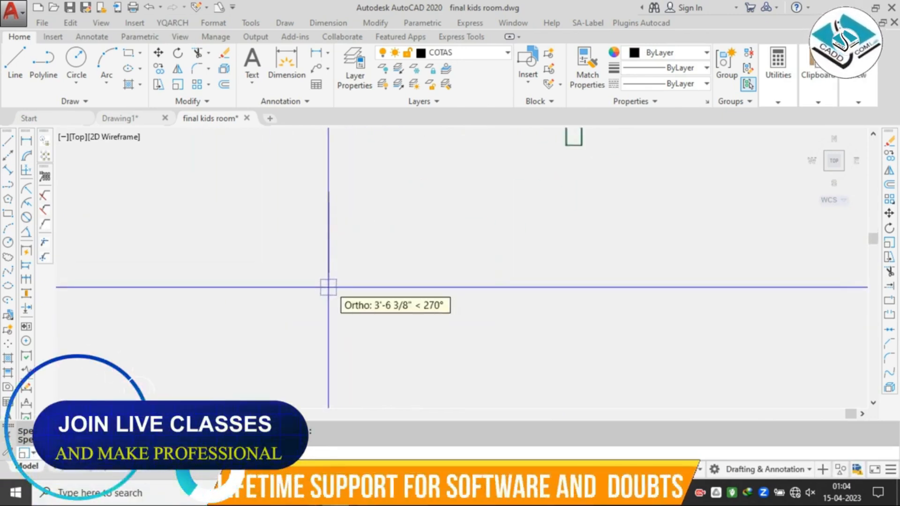
pyautogui.click(328, 272)
# - Move the scaled bed, with Ortho off, into the upper-left area inside the red room outline
pyautogui.scroll(-4, 328, 273)
pyautogui.scroll(2, 418, 233)
pyautogui.click(452, 185)
pyautogui.click(402, 272)
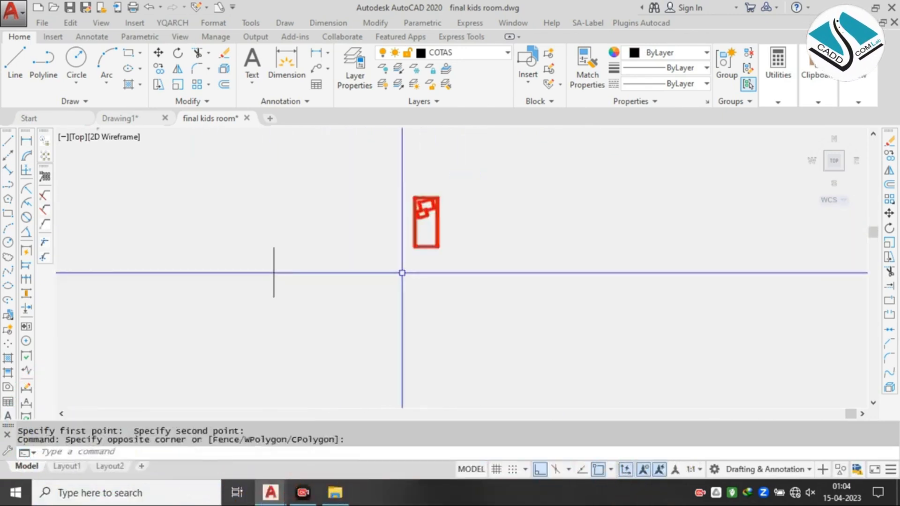
pyautogui.write('m')
pyautogui.press('Return')
pyautogui.click(438, 214)
pyautogui.scroll(-2, 283, 275)
pyautogui.moveTo(284, 275); pyautogui.dragTo(529, 276, button='middle')
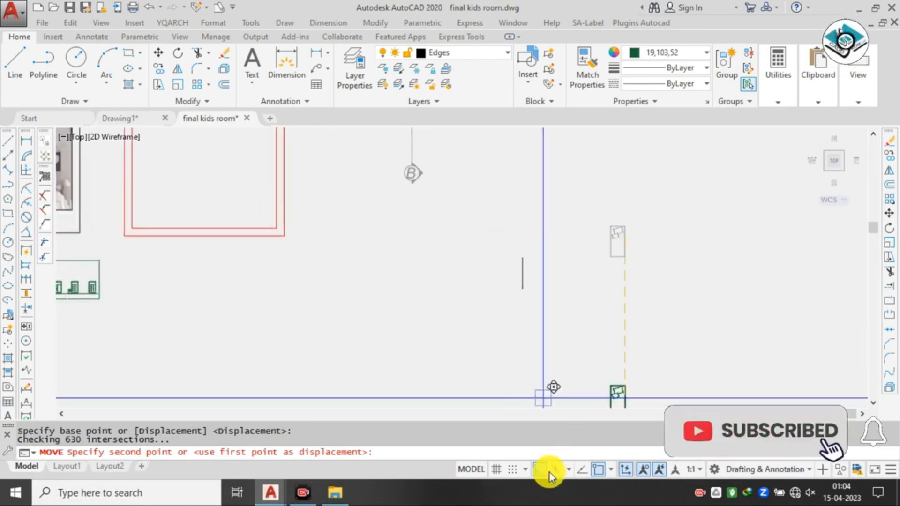
pyautogui.click(549, 472)
pyautogui.scroll(4, 327, 235)
pyautogui.click(309, 211)
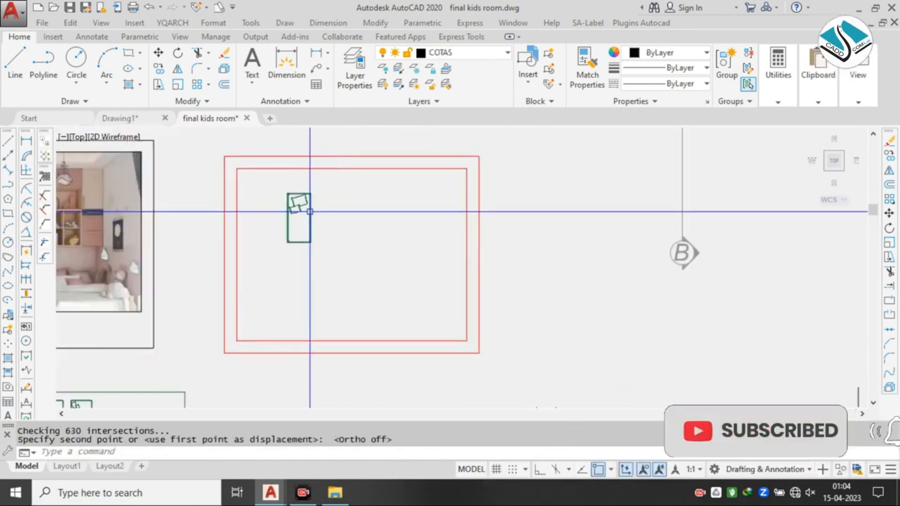
# - Turn Ortho on and draw a 6' vertical line down from the midpoint of the room's inner top wall line
pyautogui.press('Escape')
pyautogui.scroll(2, 347, 183)
pyautogui.write('l')
pyautogui.press('Return')
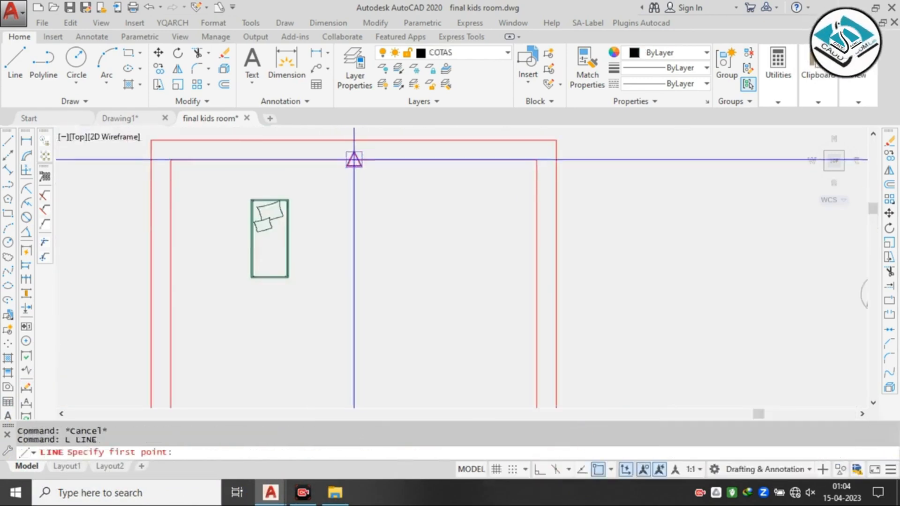
pyautogui.click(538, 470)
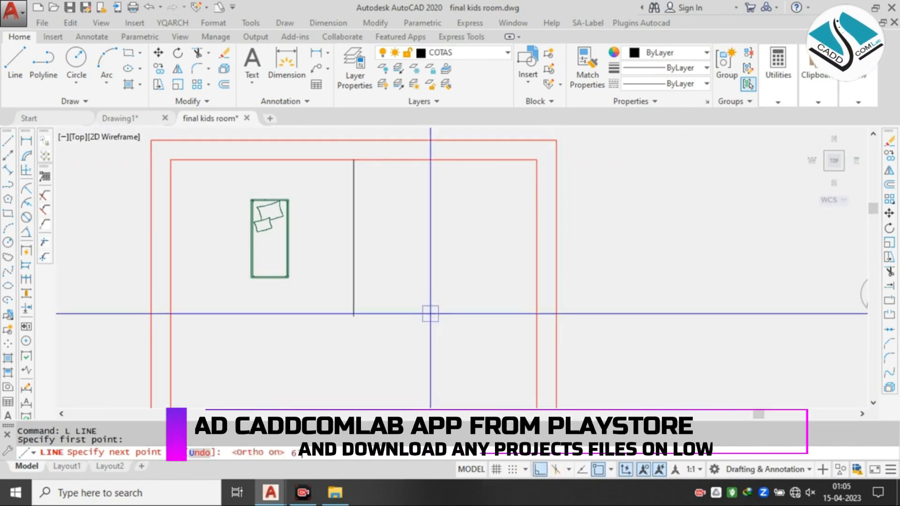
pyautogui.click(429, 314)
pyautogui.press('Escape')
pyautogui.press('Escape')
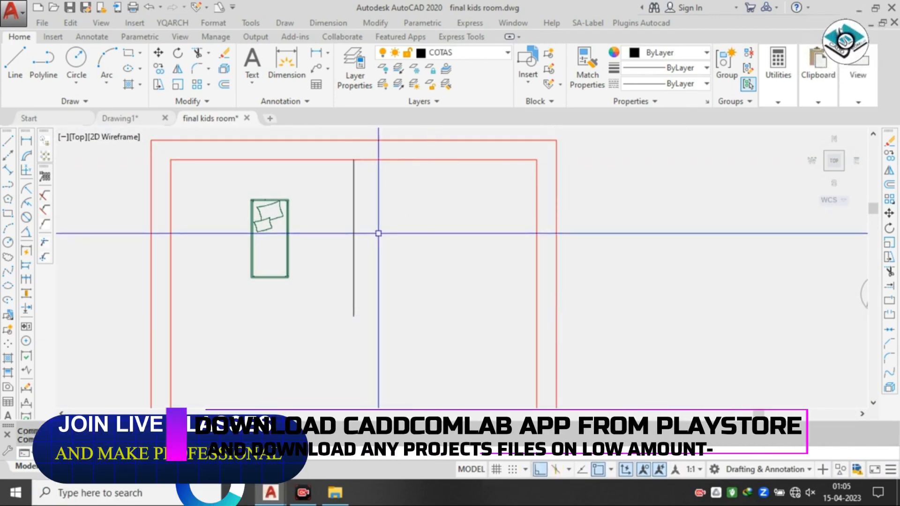
# - Offset the vertical centre line 1.5' to both sides
pyautogui.write('o')
pyautogui.press('Return')
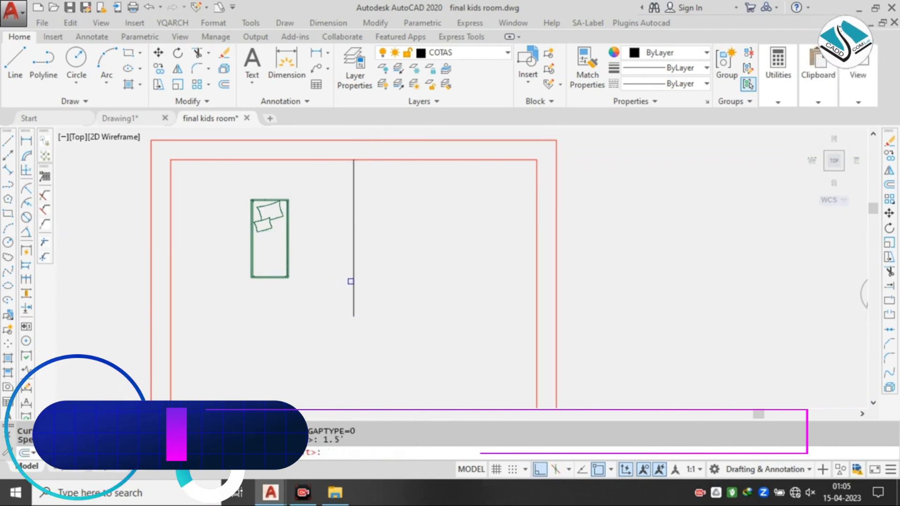
pyautogui.click(351, 283)
pyautogui.click(342, 287)
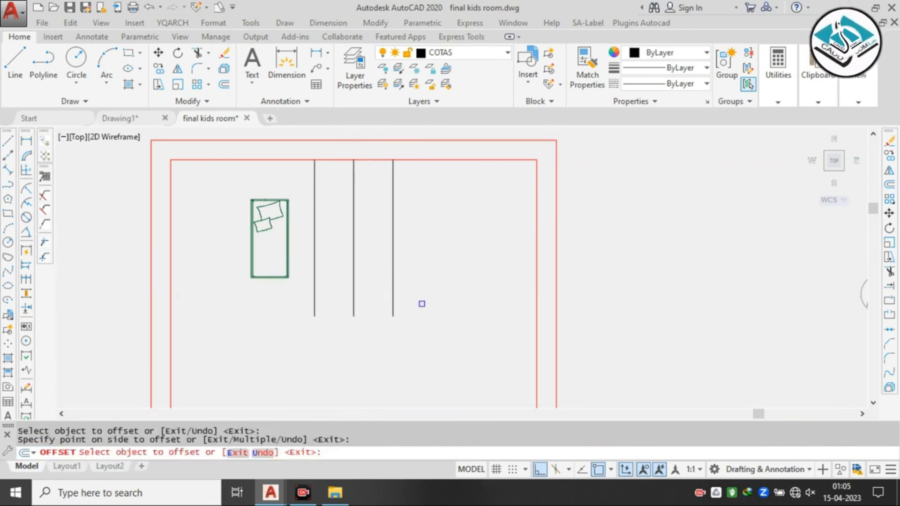
pyautogui.press('Escape')
pyautogui.press('Escape')
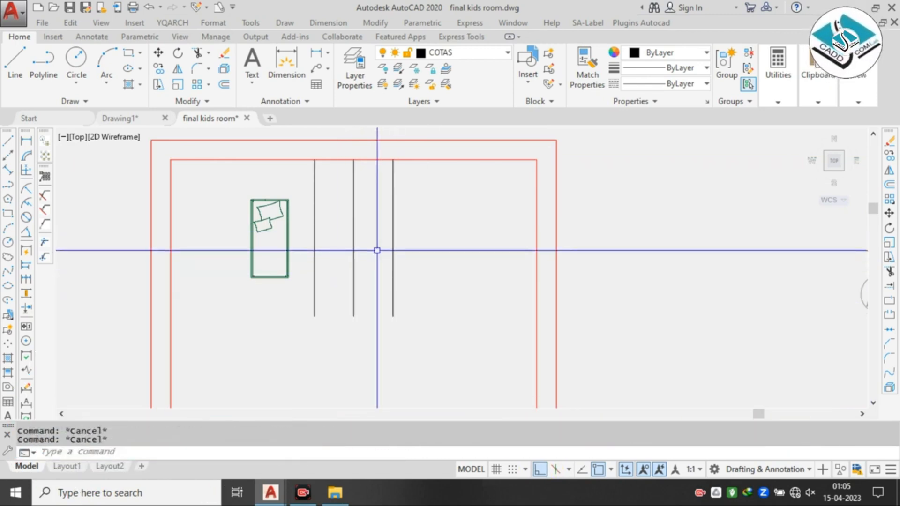
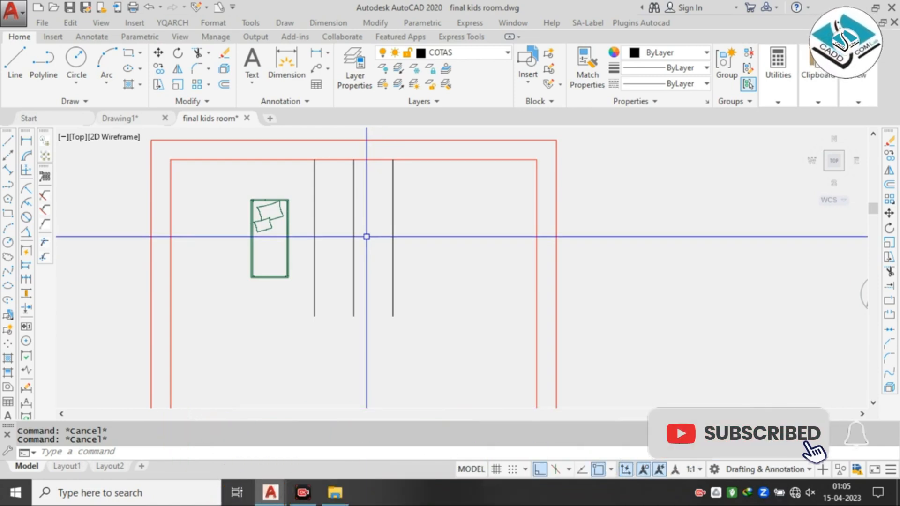
# - Move the bed by its upper-right corner to the top end of the right offset line at the inner wall
pyautogui.scroll(2, 295, 235)
pyautogui.click(303, 161)
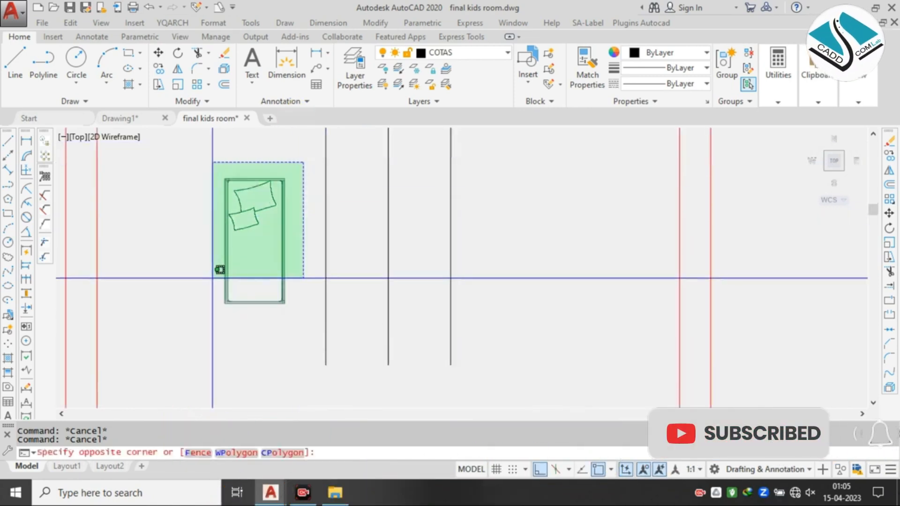
pyautogui.click(215, 351)
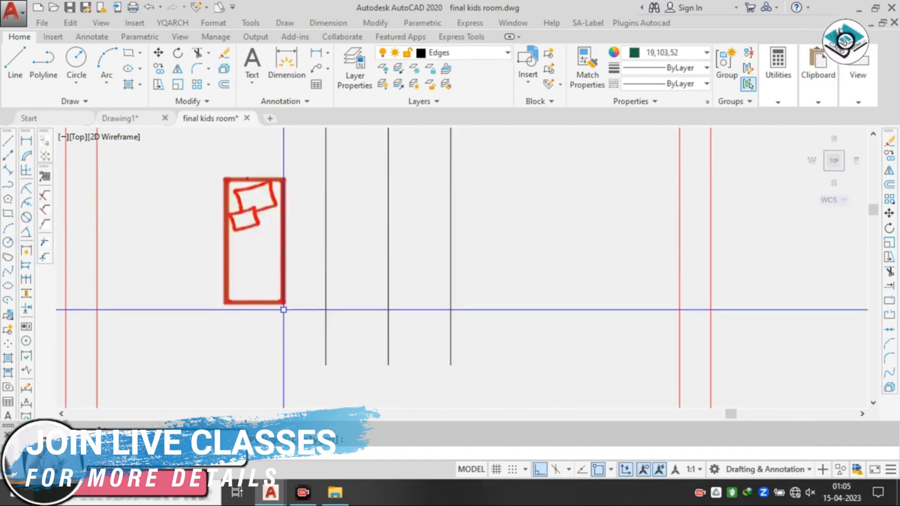
pyautogui.scroll(3, 286, 165)
pyautogui.click(286, 190)
pyautogui.scroll(-6, 288, 189)
pyautogui.moveTo(428, 142); pyautogui.dragTo(413, 209, button='middle')
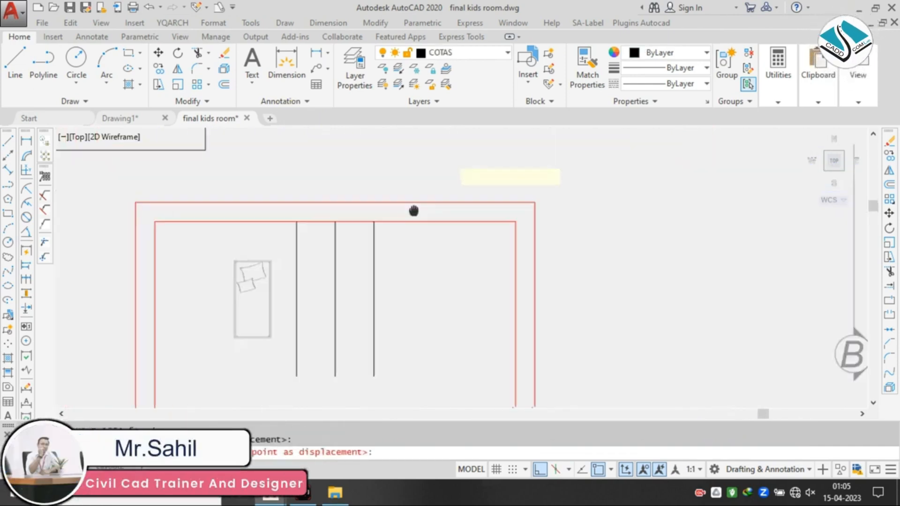
pyautogui.scroll(2, 415, 207)
pyautogui.scroll(4, 373, 240)
pyautogui.click(302, 216)
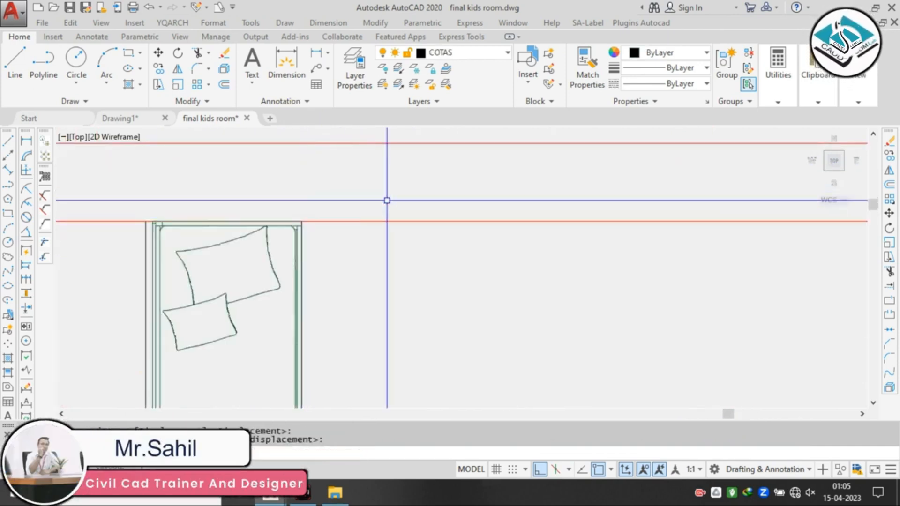
# - Erase the vertical centre line running along the bed's left side
pyautogui.scroll(-4, 385, 199)
pyautogui.scroll(4, 347, 208)
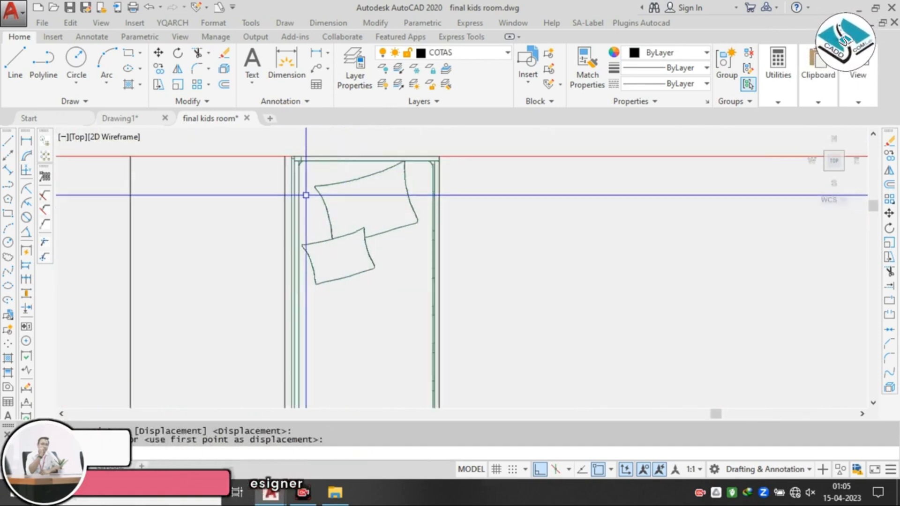
pyautogui.click(284, 159)
pyautogui.write('e')
pyautogui.press('Return')
pyautogui.scroll(4, 291, 158)
pyautogui.scroll(2, 295, 158)
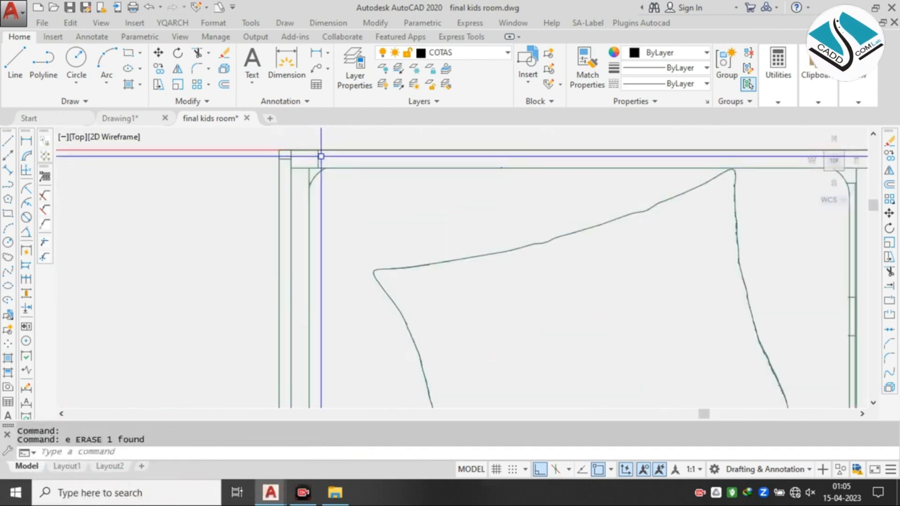
# - Erase the short vertical segment in the top frame near the bed's upper-left corner
pyautogui.scroll(-5, 320, 156)
pyautogui.press('Escape')
pyautogui.click(307, 149)
pyautogui.press('Escape')
pyautogui.scroll(6, 309, 152)
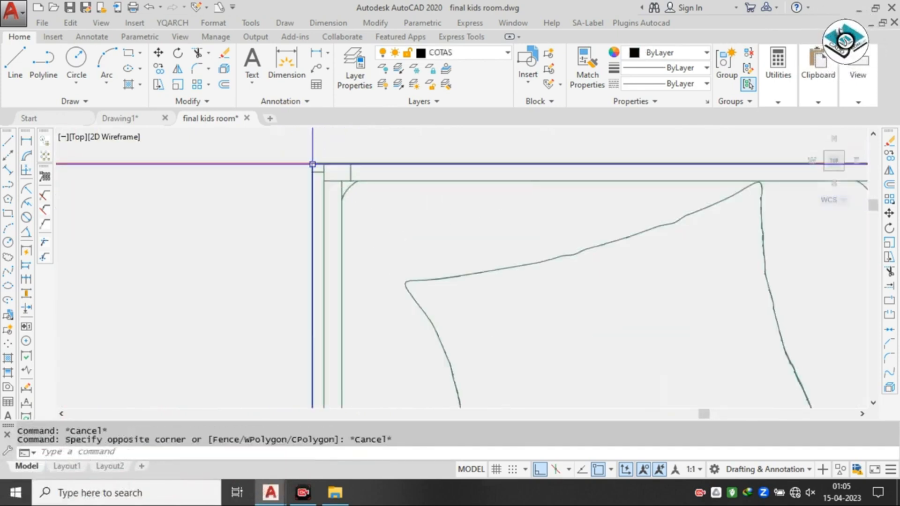
pyautogui.press('Escape')
pyautogui.scroll(4, 336, 175)
pyautogui.click(378, 157)
pyautogui.click(357, 163)
pyautogui.scroll(4, 374, 208)
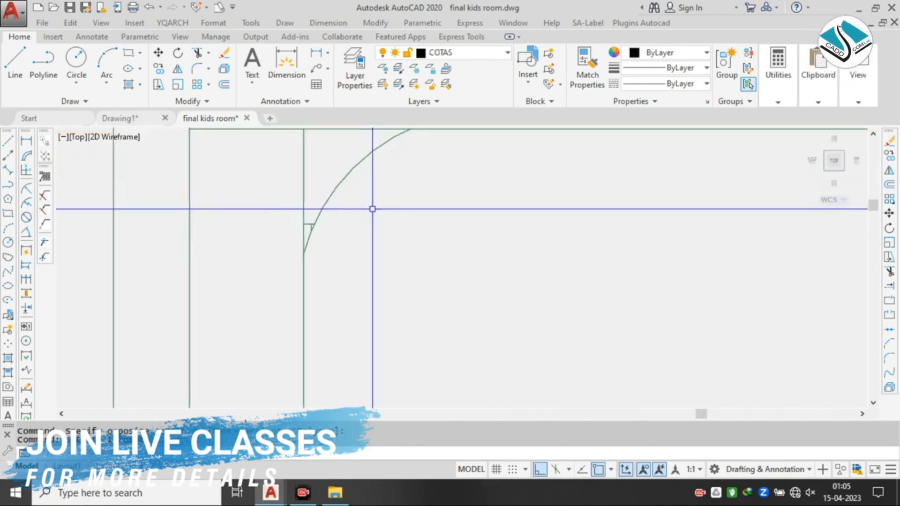
# - Erase the lower segments of the bed's rounded upper-left inner corner and extend the inner vertical edge across the gap
pyautogui.click(337, 170)
pyautogui.click(290, 247)
pyautogui.click(313, 258)
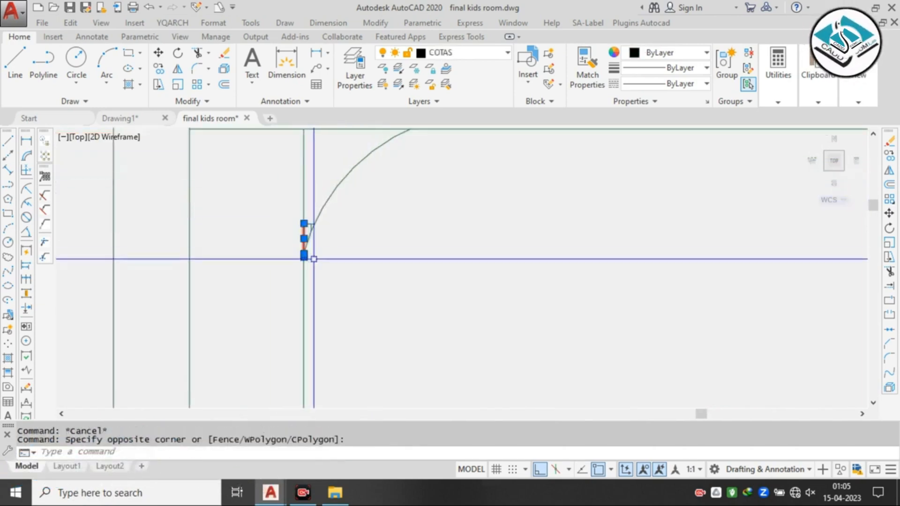
pyautogui.write('e')
pyautogui.press('space')
pyautogui.click(277, 203)
pyautogui.click(353, 257)
pyautogui.write('e')
pyautogui.press('space')
pyautogui.click(373, 193)
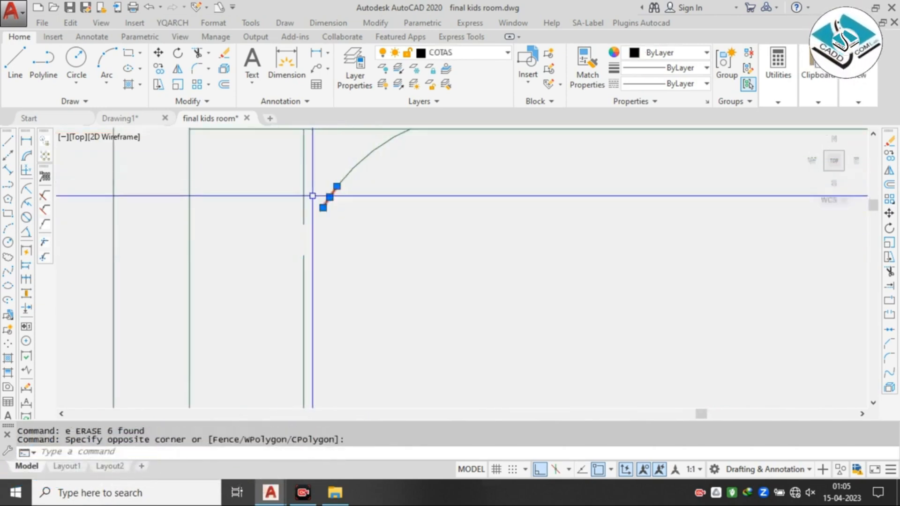
pyautogui.write('e')
pyautogui.press('space')
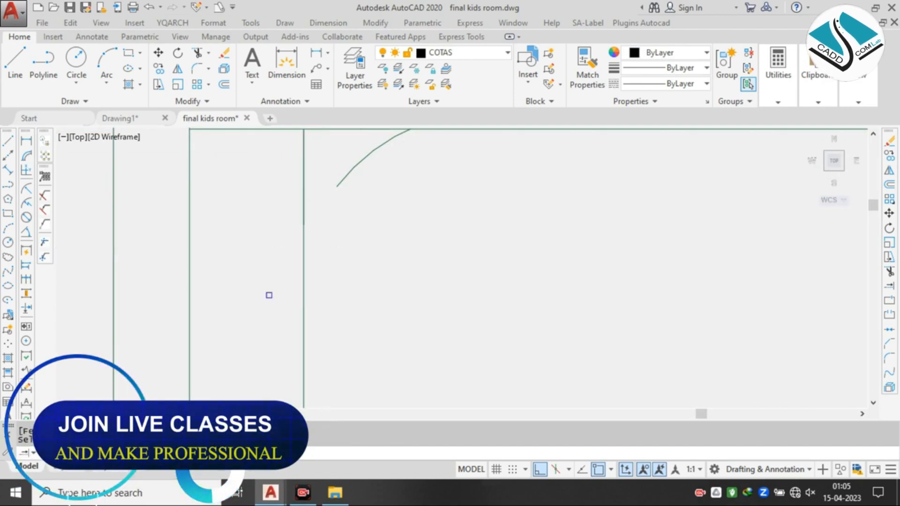
# - Erase the remaining curved segments at the upper-left inner corner and join the broken inner top edge into one line
pyautogui.click(341, 159)
pyautogui.write('e')
pyautogui.press('space')
pyautogui.scroll(-2, 312, 210)
pyautogui.click(331, 151)
pyautogui.click(415, 213)
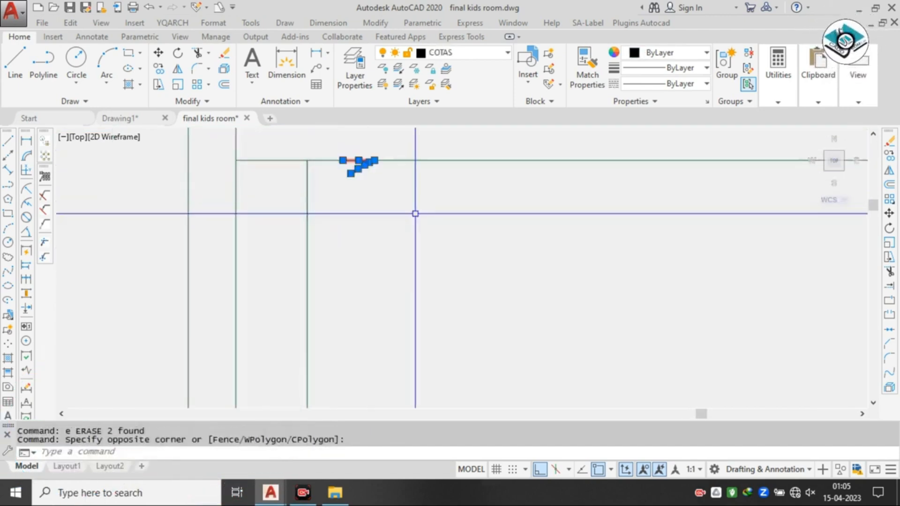
pyautogui.write('e')
pyautogui.press('space')
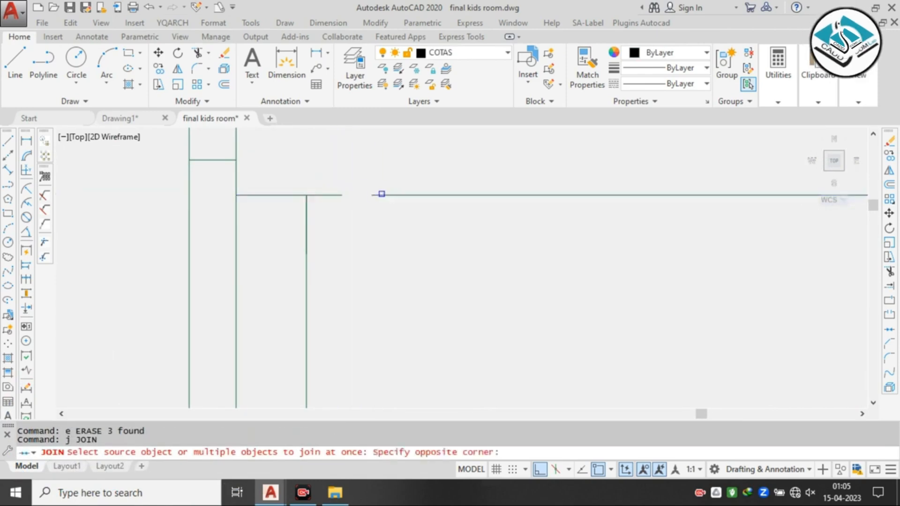
pyautogui.press('space')
pyautogui.scroll(-2, 331, 197)
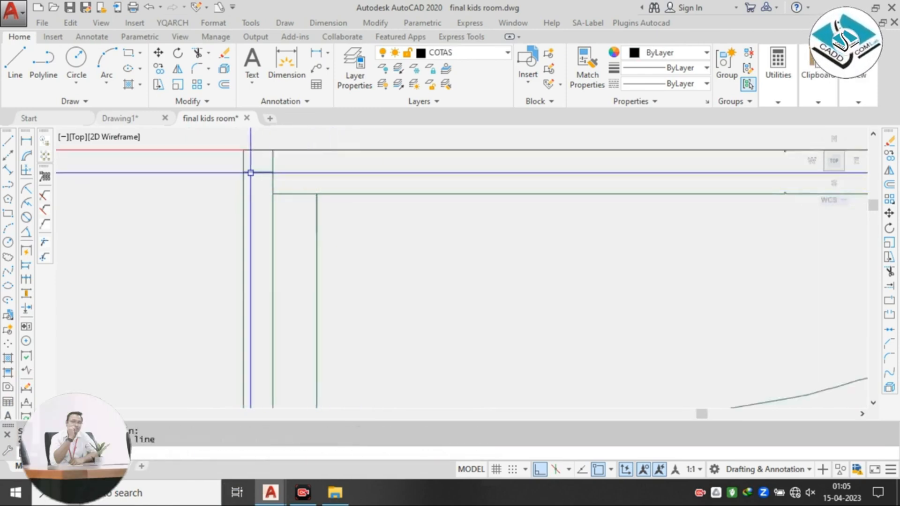
# - Erase the short horizontal segment crossing the bed's left frame near its upper-left corner
pyautogui.scroll(2, 251, 172)
pyautogui.click(252, 172)
pyautogui.click(336, 197)
pyautogui.write('e')
pyautogui.press('space')
# - Erase the upper vertical frame lines and small corner pieces at the bed's upper-right corner, including the right offset line
pyautogui.scroll(-3, 328, 182)
pyautogui.moveTo(460, 239); pyautogui.dragTo(372, 215, button='middle')
pyautogui.scroll(-2, 372, 216)
pyautogui.scroll(1, 505, 199)
pyautogui.scroll(3, 518, 202)
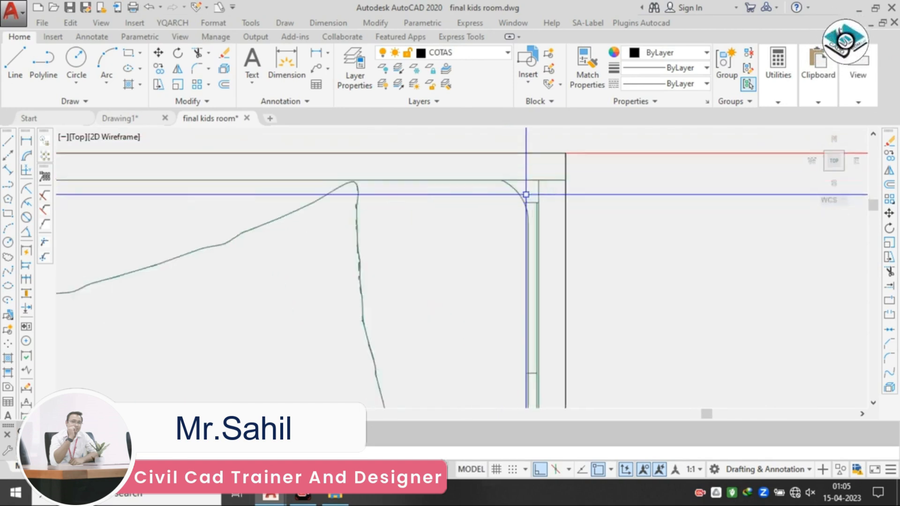
pyautogui.click(506, 237)
pyautogui.write('e')
pyautogui.press('space')
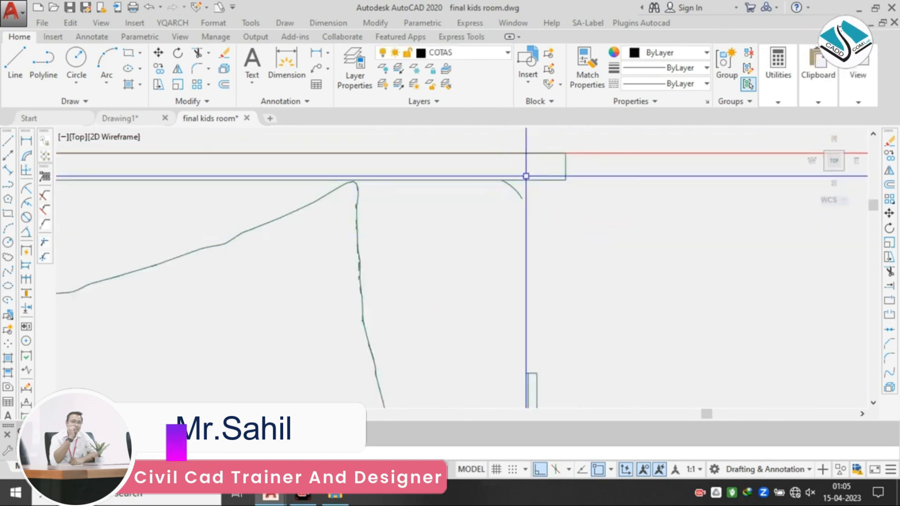
pyautogui.click(526, 176)
pyautogui.click(468, 215)
pyautogui.write('e')
pyautogui.press('space')
pyautogui.hotkey('ctrl', 'z')
# - Erase the leftover curved segments beneath the top frame at the bed's upper-right inner corner
pyautogui.scroll(-2, 481, 181)
pyautogui.scroll(4, 488, 178)
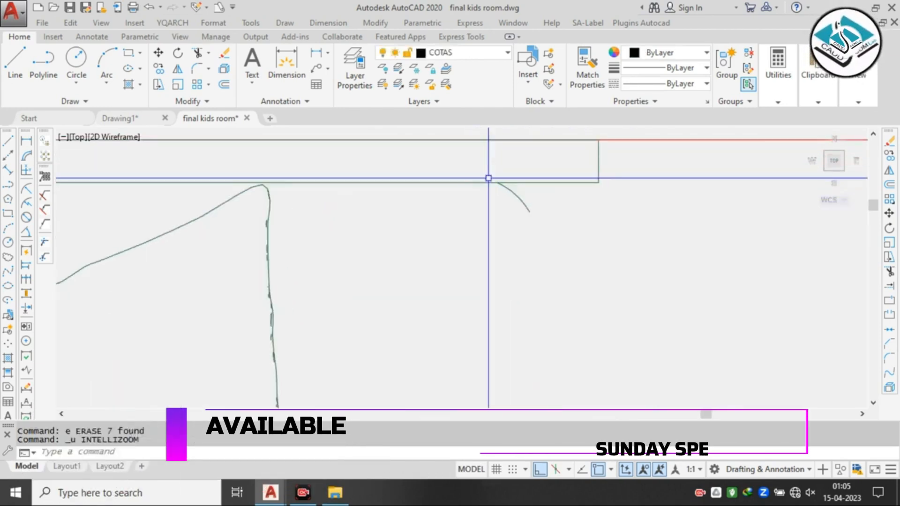
pyautogui.click(478, 168)
pyautogui.click(556, 251)
pyautogui.write('e')
pyautogui.press('space')
# - Erase the remaining frame lines along the bed's right side together with the lower-right corner pieces and outer bottom edge
pyautogui.scroll(-3, 495, 204)
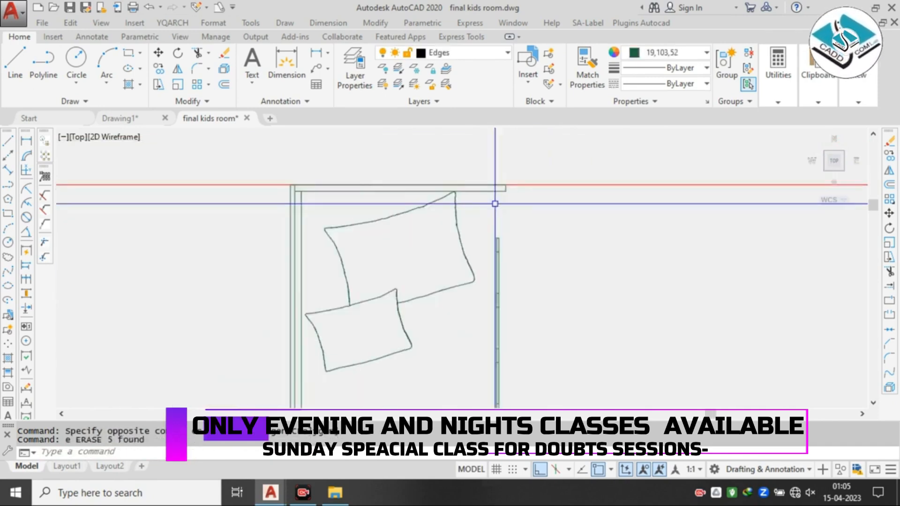
pyautogui.moveTo(495, 204); pyautogui.dragTo(473, 160, button='middle')
pyautogui.click(506, 187)
pyautogui.moveTo(468, 365); pyautogui.dragTo(458, 229, button='middle')
pyautogui.moveTo(459, 390); pyautogui.dragTo(454, 226, button='middle')
pyautogui.scroll(2, 461, 246)
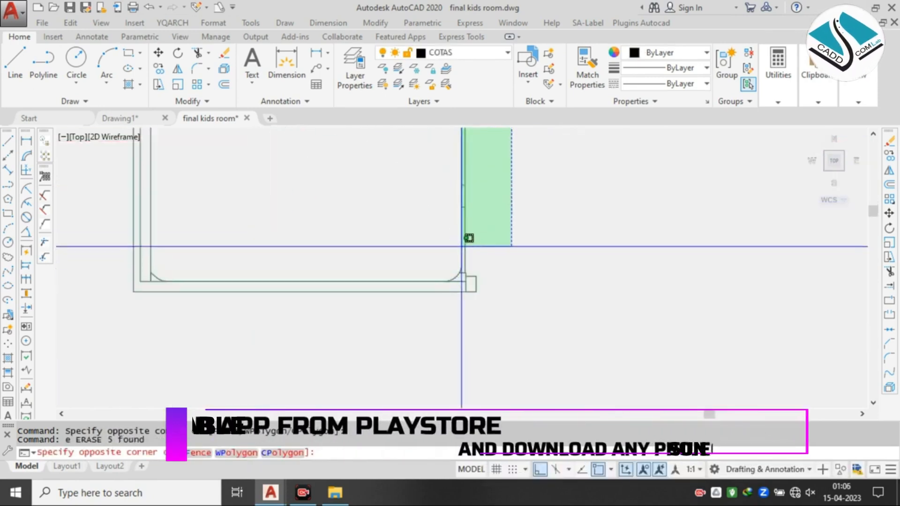
pyautogui.click(448, 310)
pyautogui.write('e')
pyautogui.press('space')
# - Erase the upper sloping segments of the curve at the bed's lower-left inner corner
pyautogui.moveTo(155, 280); pyautogui.dragTo(406, 233, button='middle')
pyautogui.scroll(5, 406, 233)
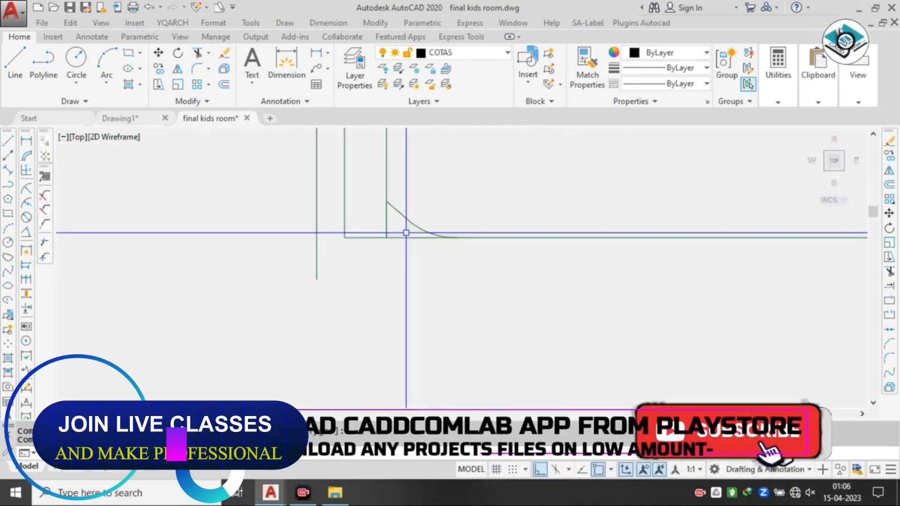
pyautogui.click(423, 192)
pyautogui.click(398, 232)
pyautogui.write('e')
pyautogui.press('space')
pyautogui.scroll(-5, 383, 241)
pyautogui.scroll(5, 384, 241)
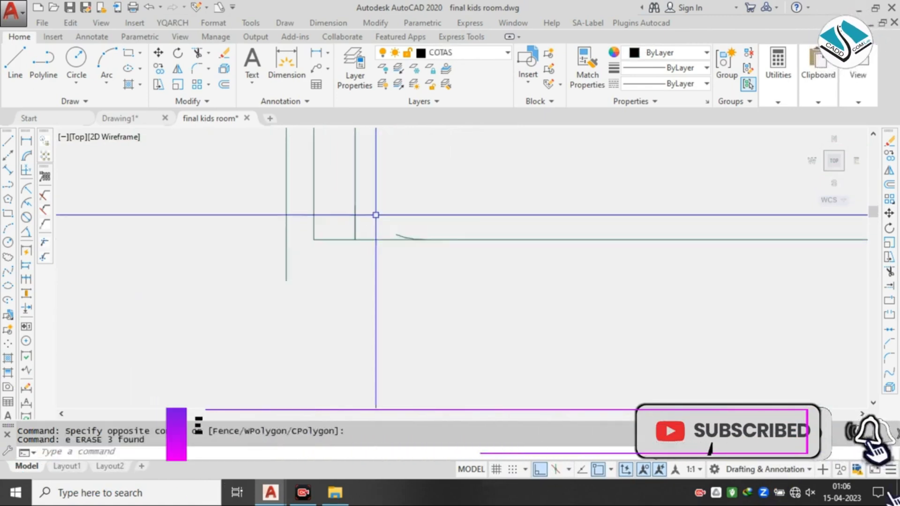
# - Try to erase the stray curve near the lower corner of the green bed-frame lines
pyautogui.click(376, 215)
pyautogui.click(448, 273)
pyautogui.write('e')
pyautogui.press('space')
pyautogui.scroll(-12, 422, 262)
pyautogui.scroll(3, 427, 182)
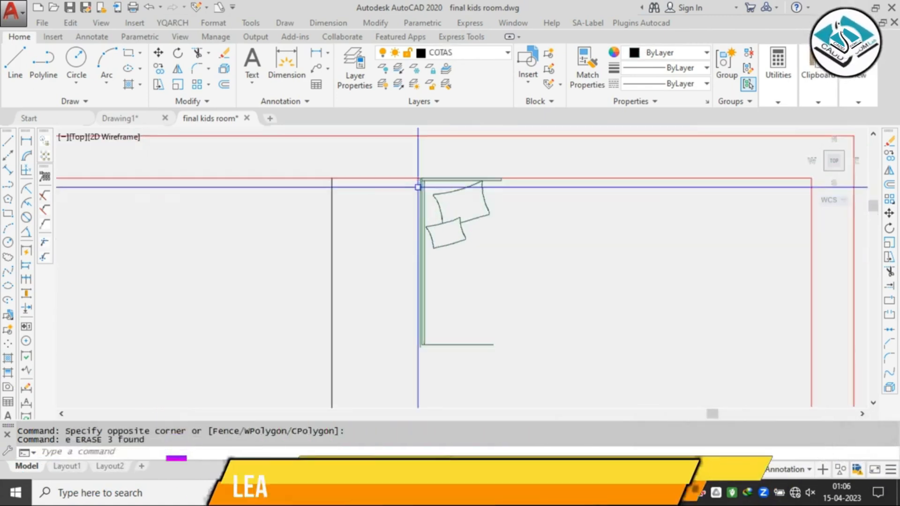
# - Move the green bed-frame side lines, with the adjoining pillow edges, along the upper wall toward the left wall
pyautogui.scroll(2, 418, 187)
pyautogui.press('Escape')
pyautogui.click(395, 145)
pyautogui.moveTo(427, 340); pyautogui.dragTo(438, 223, button='middle')
pyautogui.click(459, 330)
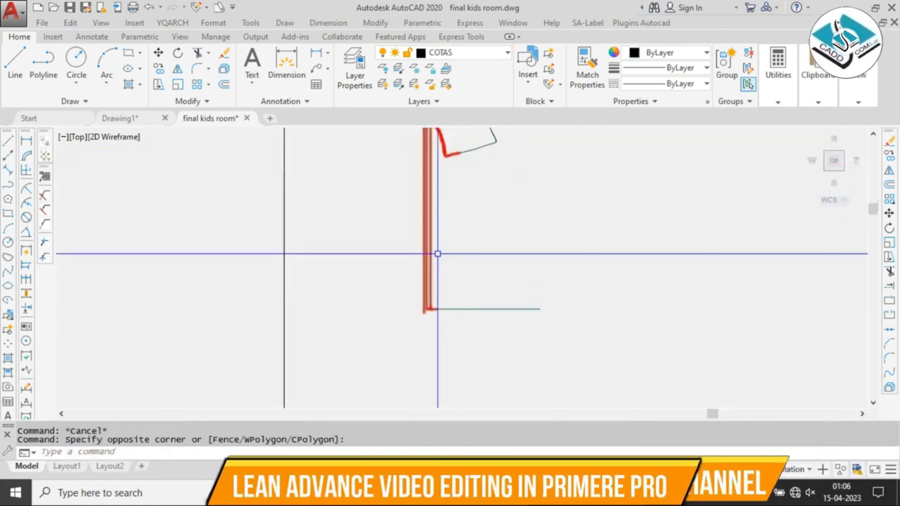
pyautogui.moveTo(438, 173); pyautogui.dragTo(450, 284, button='middle')
pyautogui.write('m')
pyautogui.press('space')
pyautogui.scroll(3, 424, 136)
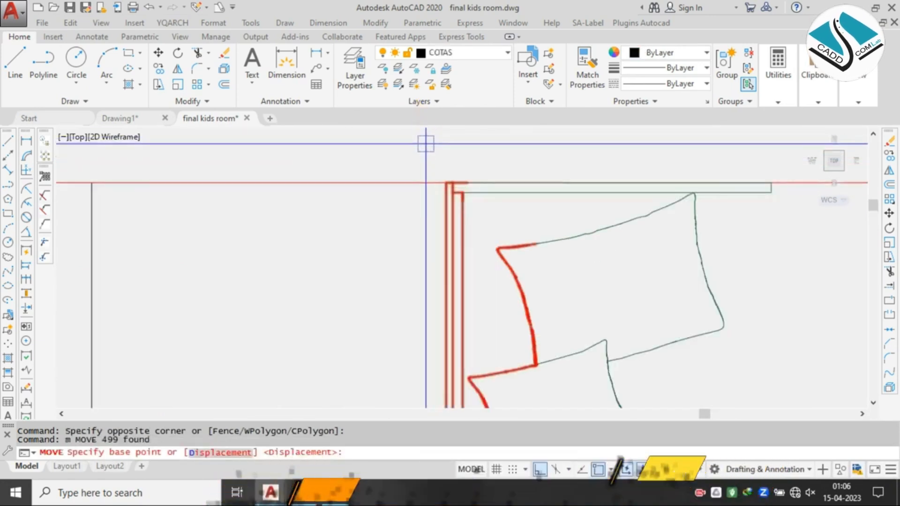
pyautogui.click(445, 180)
pyautogui.moveTo(87, 201); pyautogui.dragTo(282, 173, button='middle')
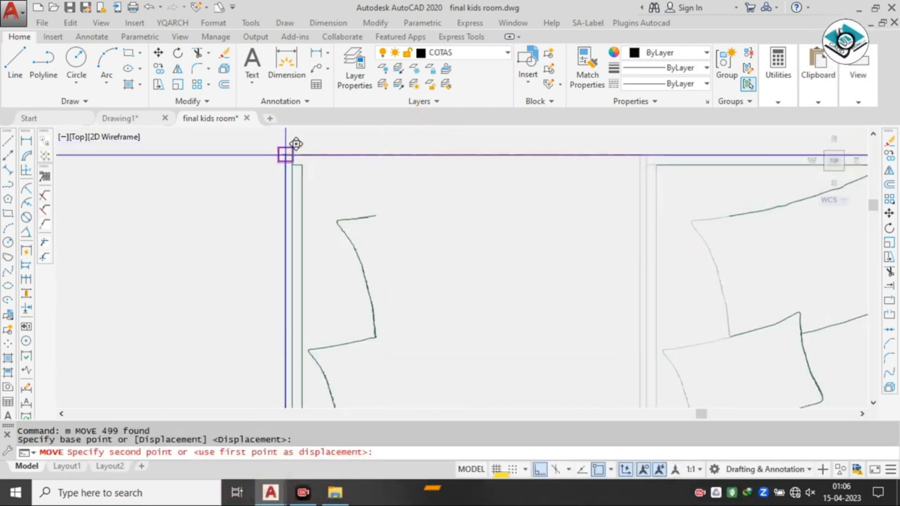
pyautogui.click(287, 155)
pyautogui.press('Escape')
pyautogui.scroll(-2, 355, 166)
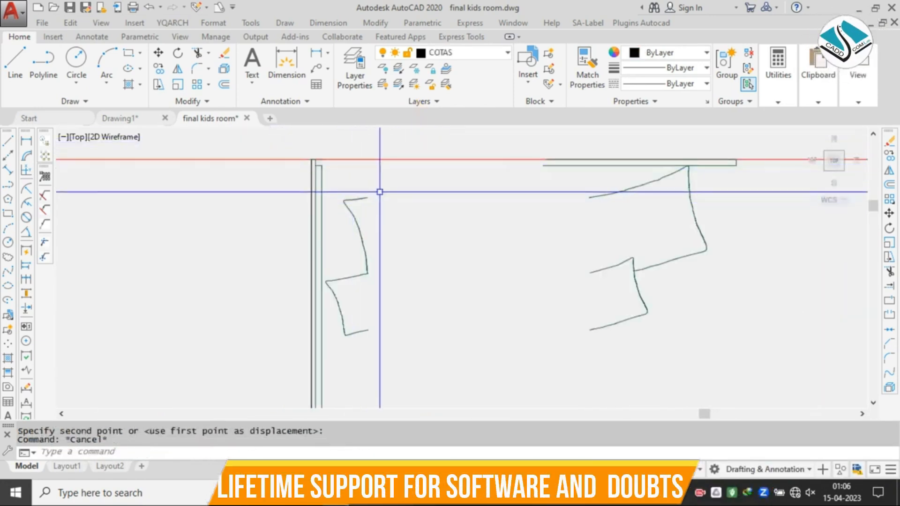
# - Undo the move that split the pillow outlines
pyautogui.scroll(2, 358, 168)
pyautogui.hotkey('ctrl', 'z')
pyautogui.hotkey('ctrl', 'z')
pyautogui.hotkey('ctrl', 'z')
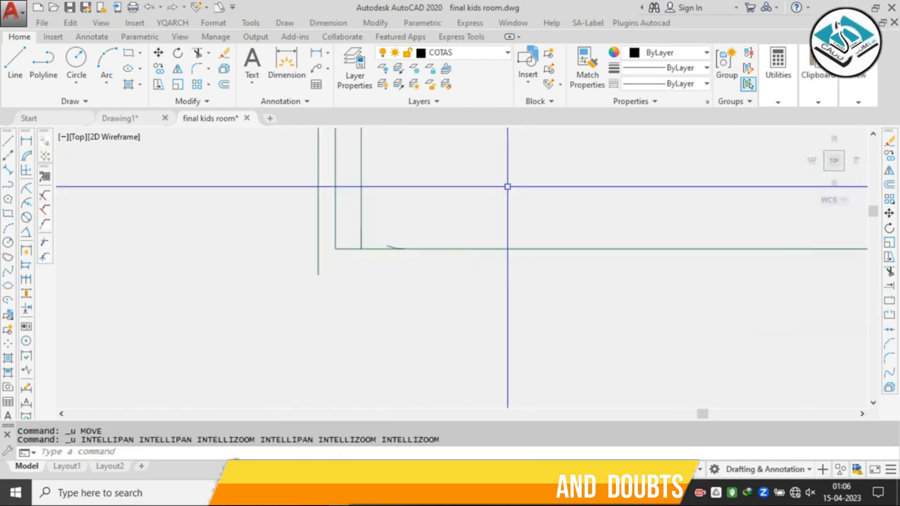
# - Move only the green bed-frame side lines along the upper wall, between the left wall and the black vertical line, leaving the pillows behind
pyautogui.scroll(-9, 387, 227)
pyautogui.moveTo(368, 159); pyautogui.dragTo(392, 211, button='middle')
pyautogui.moveTo(418, 144); pyautogui.dragTo(412, 207, button='middle')
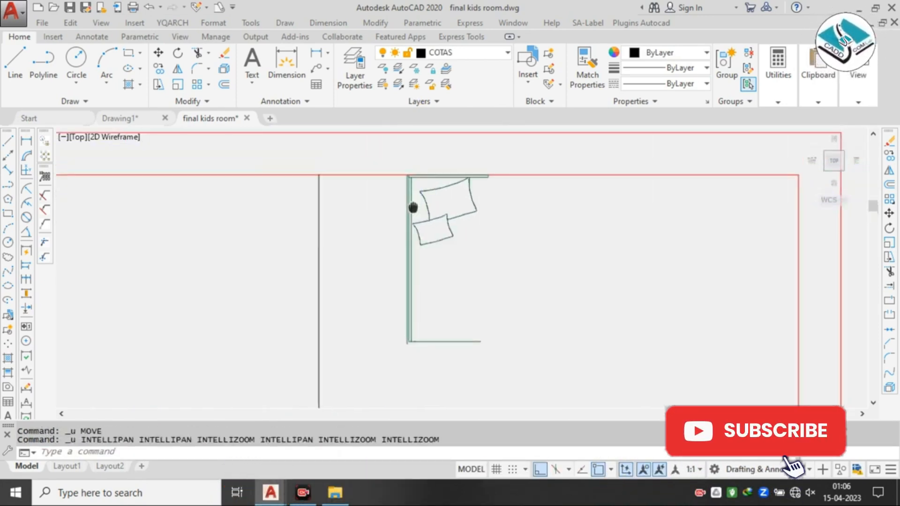
pyautogui.click(394, 161)
pyautogui.scroll(3, 424, 328)
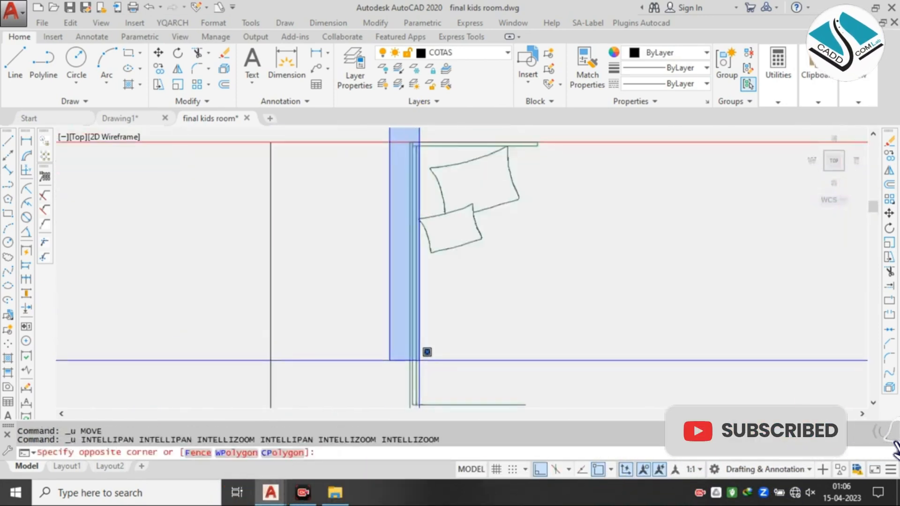
pyautogui.click(425, 352)
pyautogui.moveTo(424, 356); pyautogui.dragTo(424, 282, button='middle')
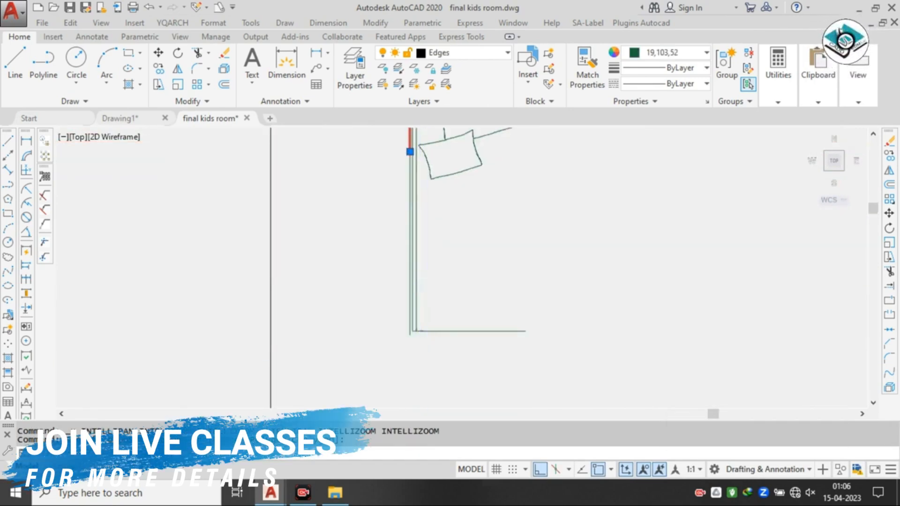
pyautogui.click(397, 346)
pyautogui.moveTo(428, 155); pyautogui.dragTo(418, 250, button='middle')
pyautogui.scroll(2, 414, 200)
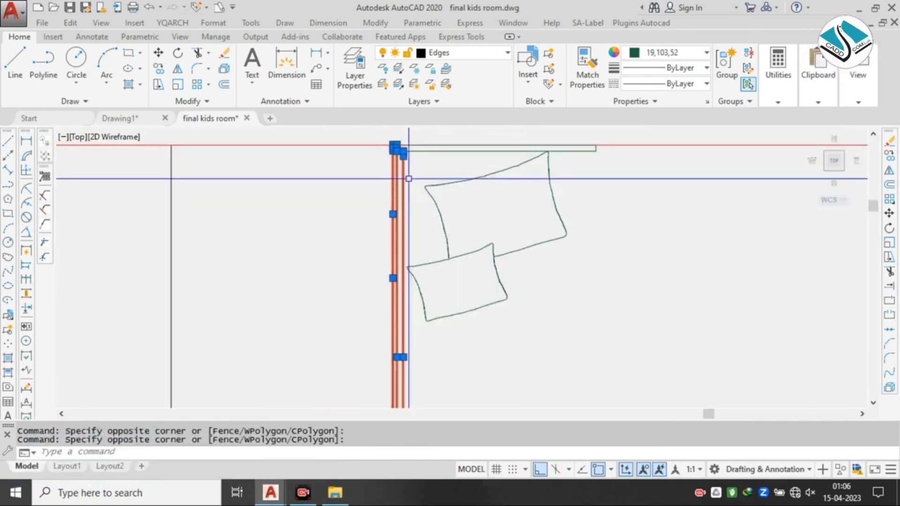
pyautogui.moveTo(409, 179); pyautogui.dragTo(409, 221, button='middle')
pyautogui.write('m')
pyautogui.press('Return')
pyautogui.scroll(4, 405, 161)
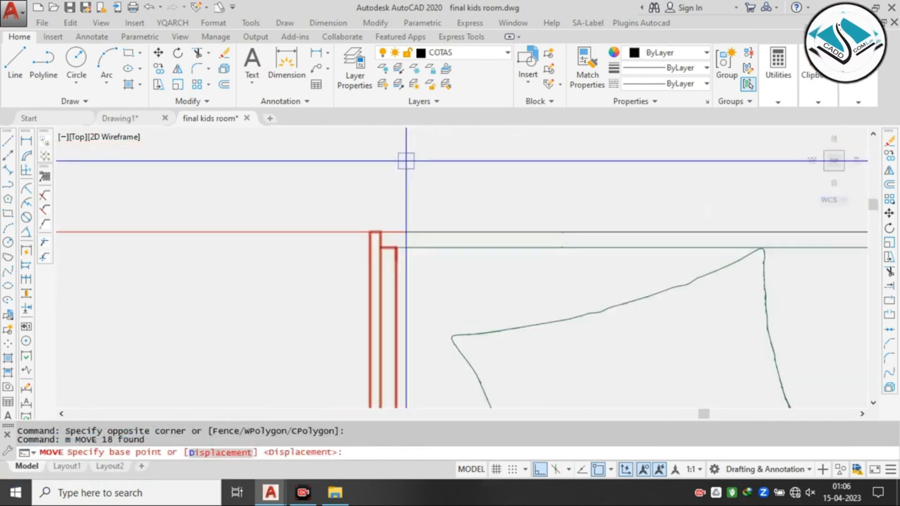
pyautogui.click(370, 231)
pyautogui.scroll(-9, 536, 205)
pyautogui.scroll(5, 367, 217)
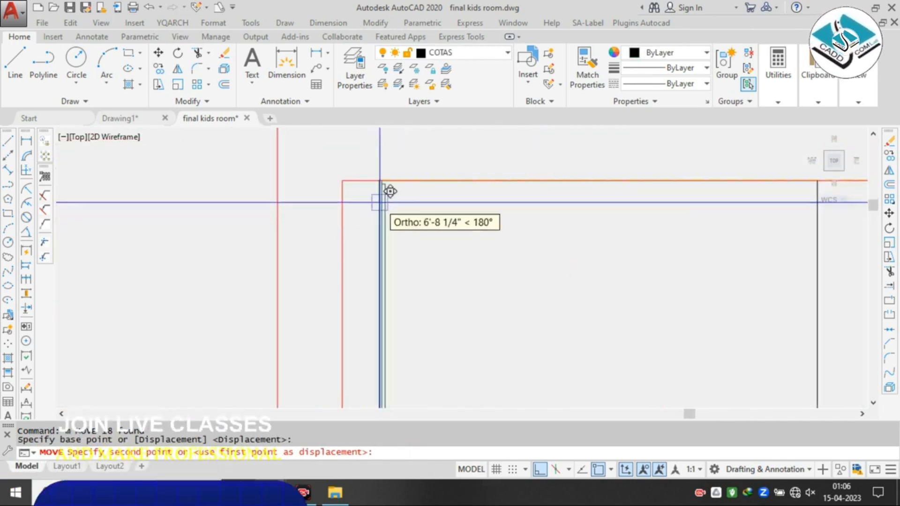
pyautogui.scroll(-2, 539, 191)
pyautogui.scroll(-2, 349, 173)
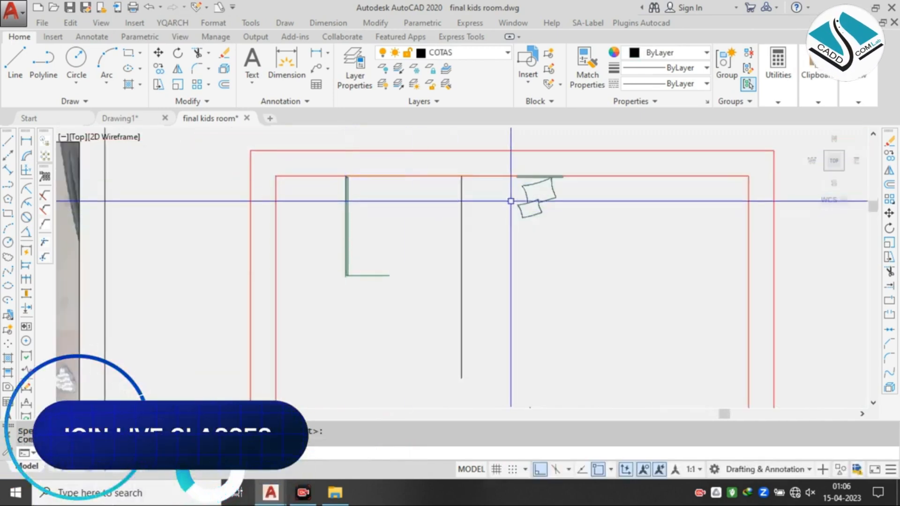
pyautogui.press('Escape')
pyautogui.press('Escape')
# - Erase the lower edge lines of the narrow green strip above the pillows
pyautogui.scroll(6, 531, 172)
pyautogui.click(453, 163)
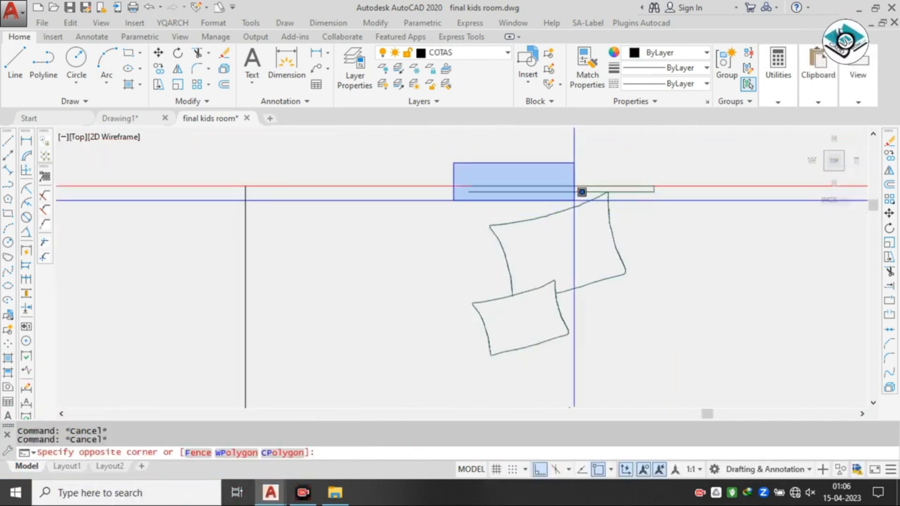
pyautogui.press('Escape')
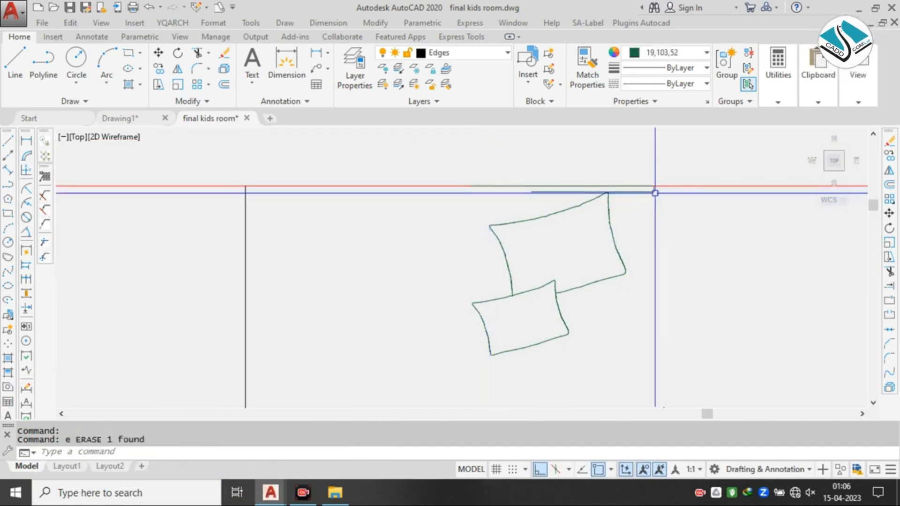
pyautogui.write('e')
pyautogui.press('Return')
pyautogui.scroll(2, 652, 191)
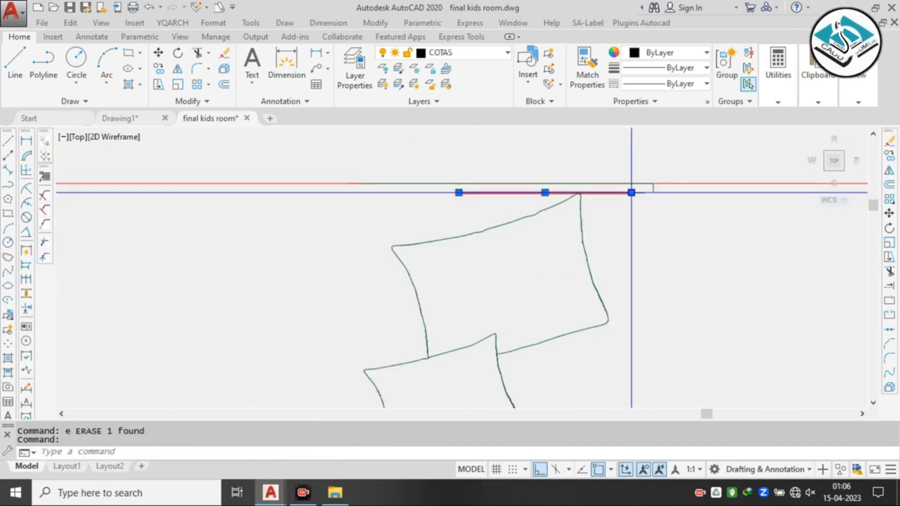
pyautogui.write('e')
pyautogui.press('Return')
# - Erase the strip's remaining end piece and the short green stub lying on the upper wall line
pyautogui.click(617, 169)
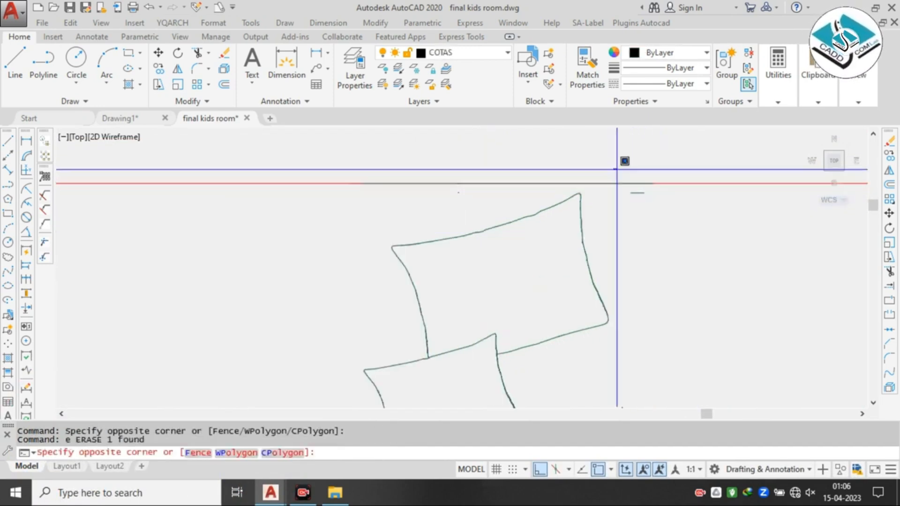
pyautogui.click(674, 219)
pyautogui.write('e')
pyautogui.press('Return')
pyautogui.write('e')
pyautogui.press('Return')
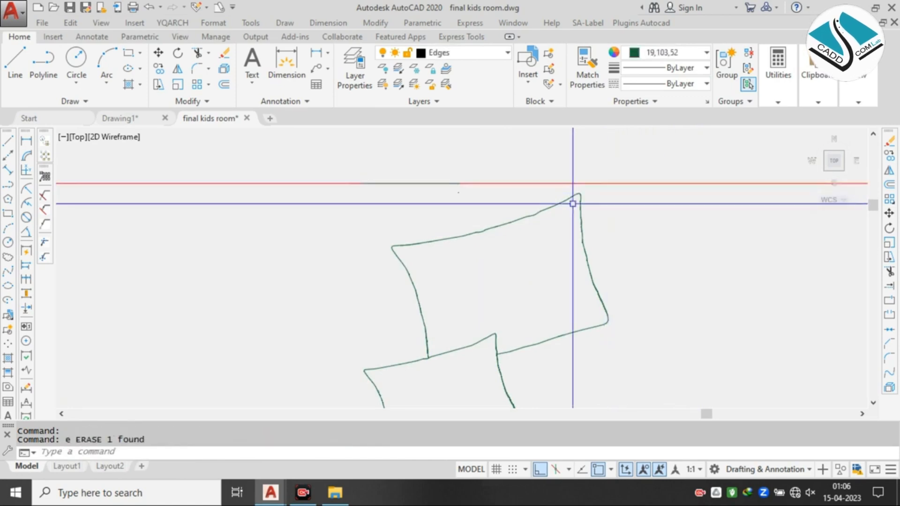
pyautogui.scroll(-2, 572, 202)
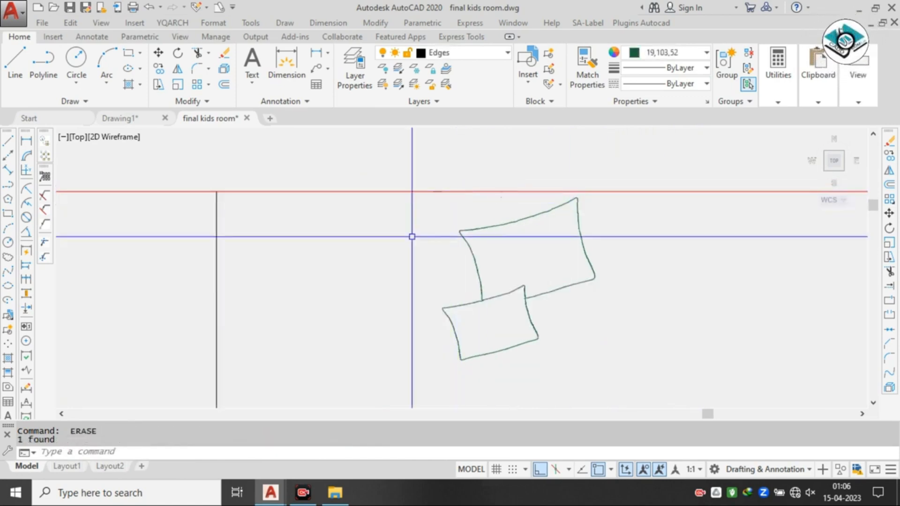
pyautogui.click(429, 190)
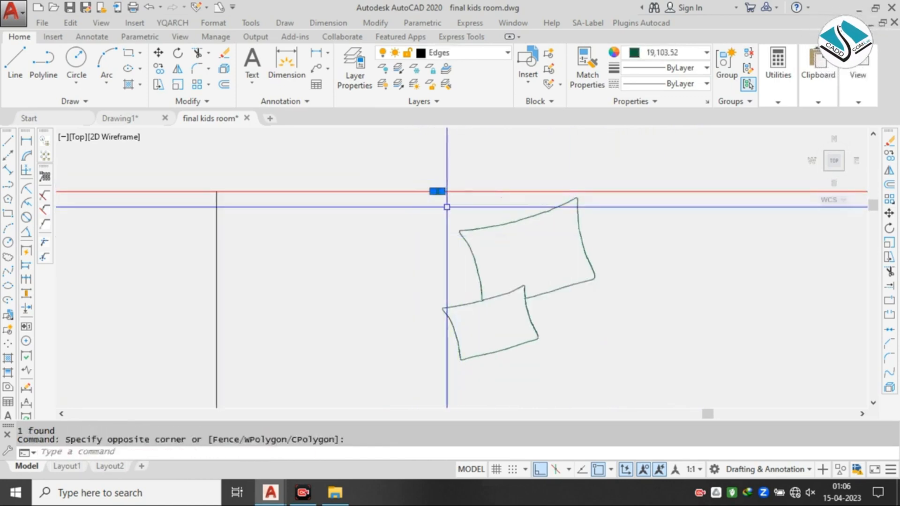
pyautogui.press('Return')
pyautogui.scroll(-4, 484, 193)
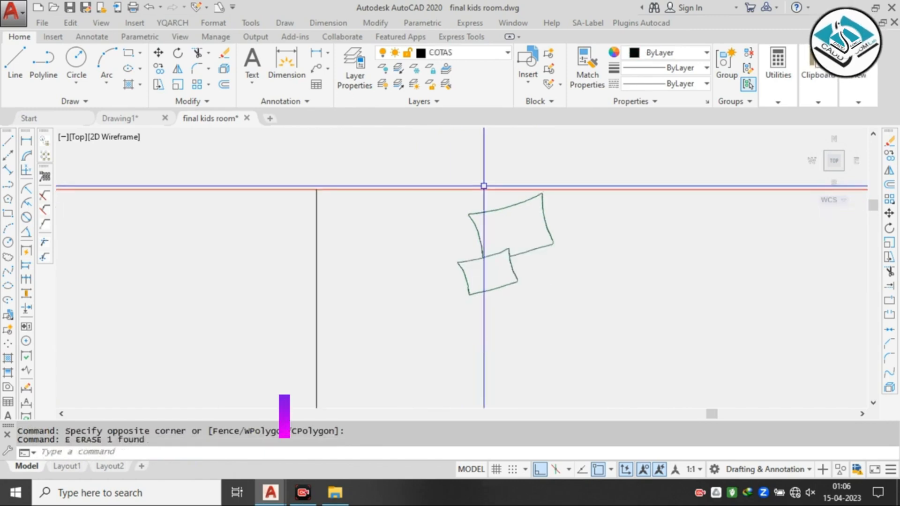
# - Turn off Ortho and move the two pillows to the empty floor area below the green L-shaped lines
pyautogui.click(446, 171)
pyautogui.click(545, 289)
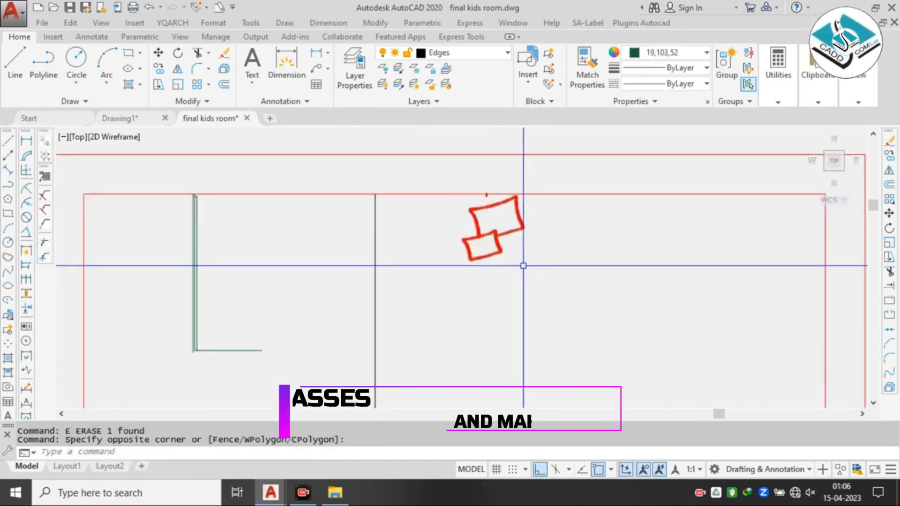
pyautogui.write('m')
pyautogui.press('Return')
pyautogui.click(488, 262)
pyautogui.scroll(-4, 498, 211)
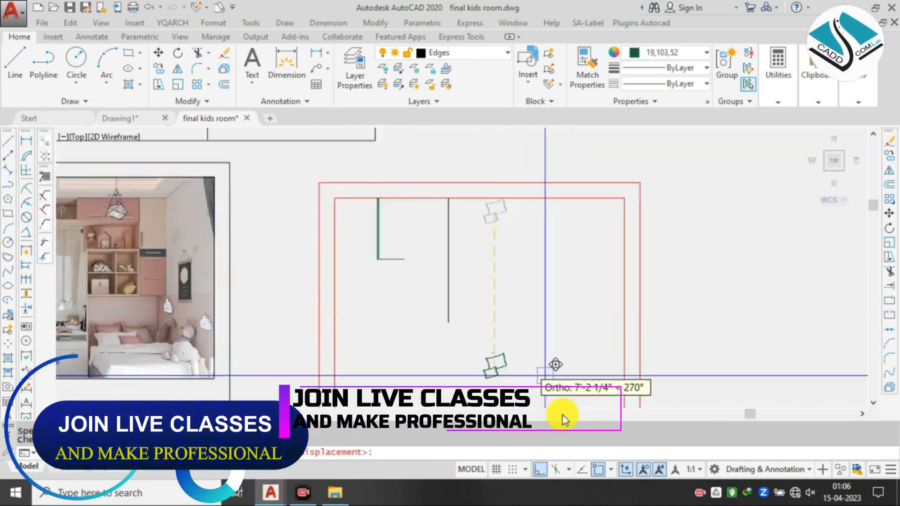
pyautogui.click(540, 469)
pyautogui.click(367, 344)
pyautogui.press('Escape')
pyautogui.press('Escape')
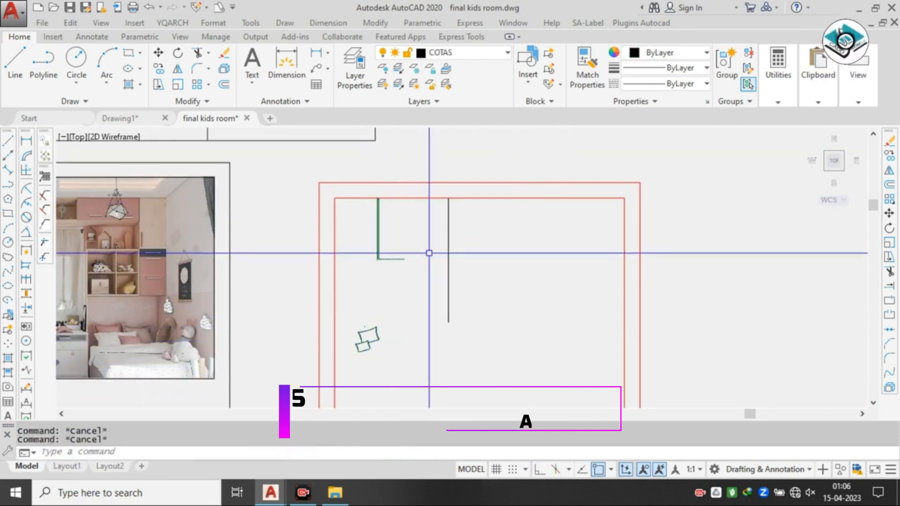
# - Offset the black vertical line 3' toward the left wall
pyautogui.press('Return')
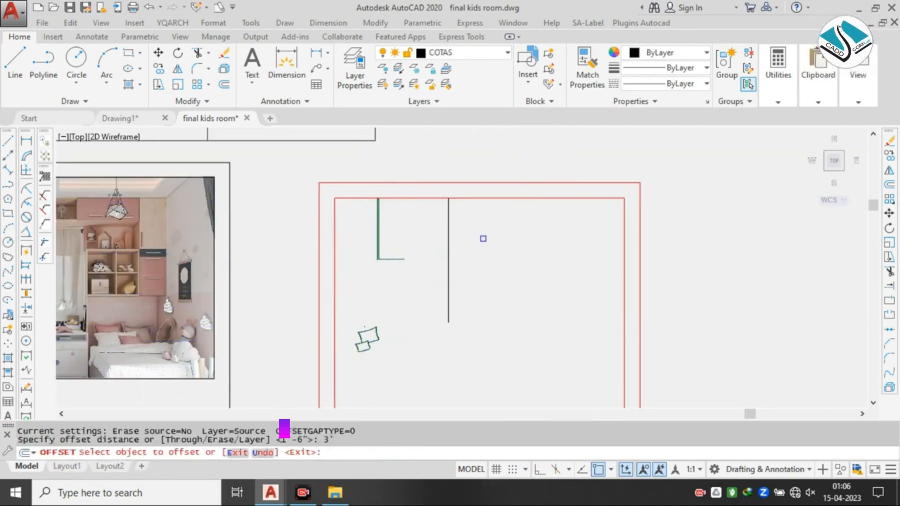
pyautogui.click(448, 227)
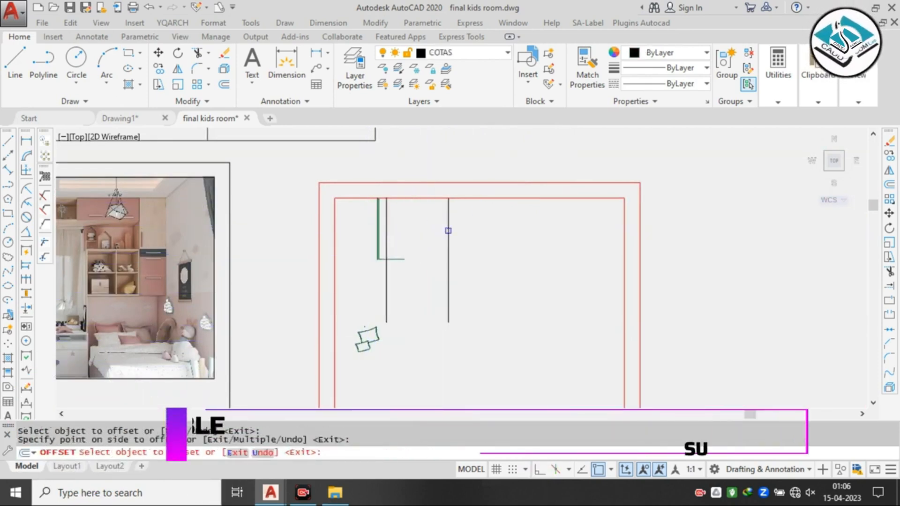
pyautogui.press('Escape')
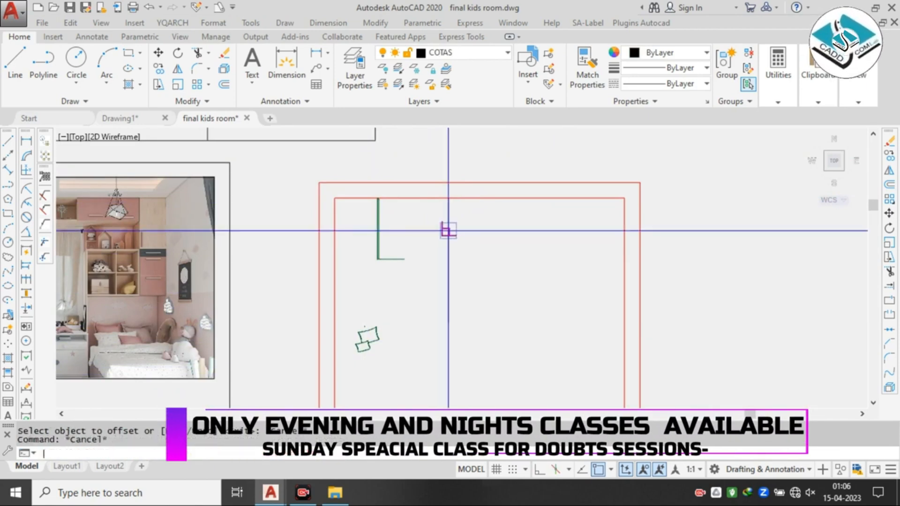
# - Offset the black vertical line 1.5' to each side
pyautogui.write('o')
pyautogui.press('Return')
pyautogui.write("1.5'")
pyautogui.press('Return')
pyautogui.click(448, 231)
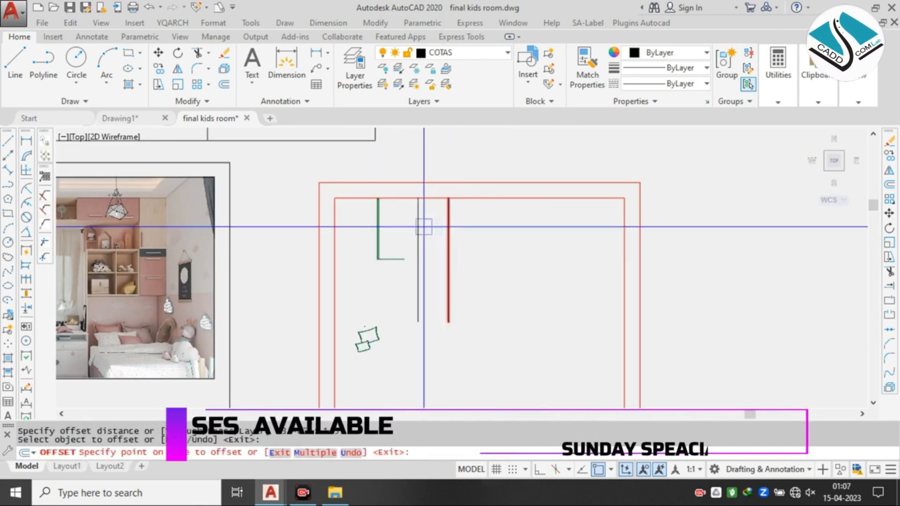
pyautogui.click(424, 226)
pyautogui.click(448, 233)
pyautogui.click(496, 236)
pyautogui.press('Escape')
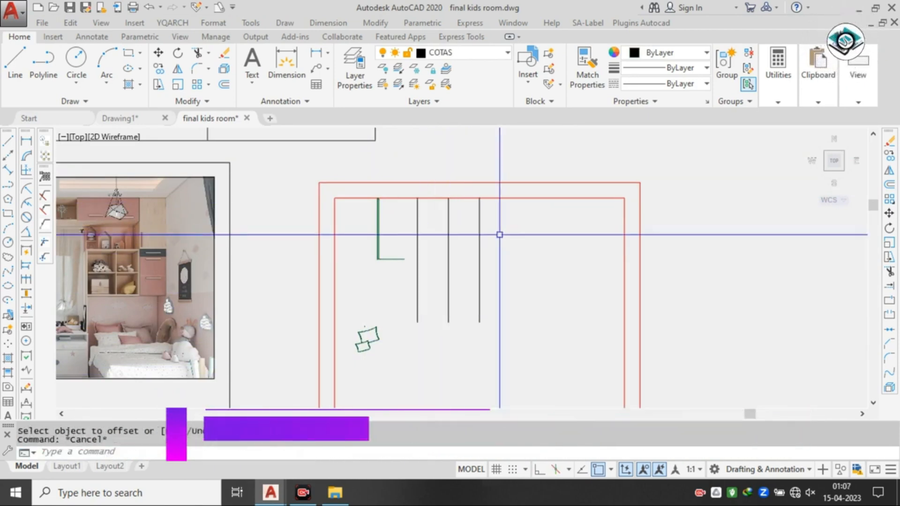
# - Join the lower ends of the two offset lines with a line and erase the middle vertical line
pyautogui.click(479, 322)
pyautogui.press('Escape')
pyautogui.click(457, 245)
pyautogui.click(446, 249)
pyautogui.write('e')
pyautogui.press('Return')
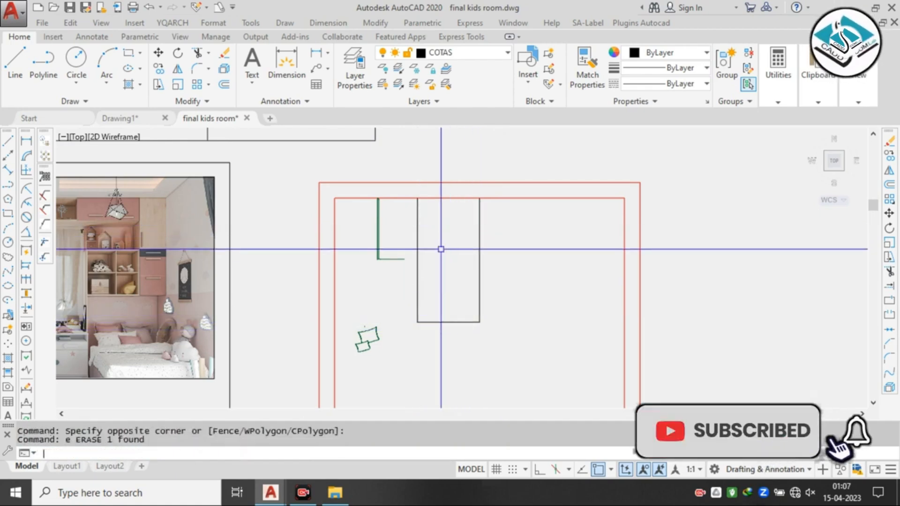
# - Draw a line along the wall between the upper ends of the two verticals to close the rectangle
pyautogui.write('l')
pyautogui.press('Return')
pyautogui.scroll(2, 430, 210)
pyautogui.click(409, 192)
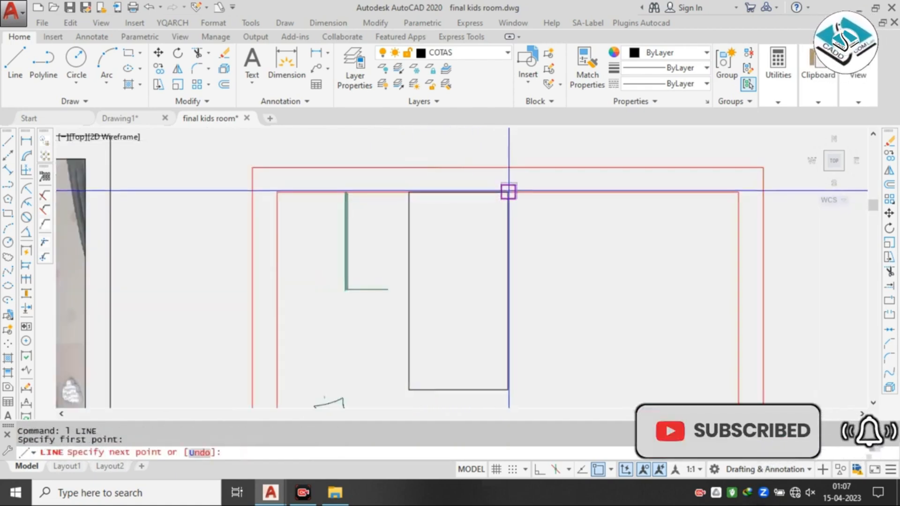
pyautogui.click(509, 192)
pyautogui.press('Escape')
pyautogui.scroll(-2, 430, 192)
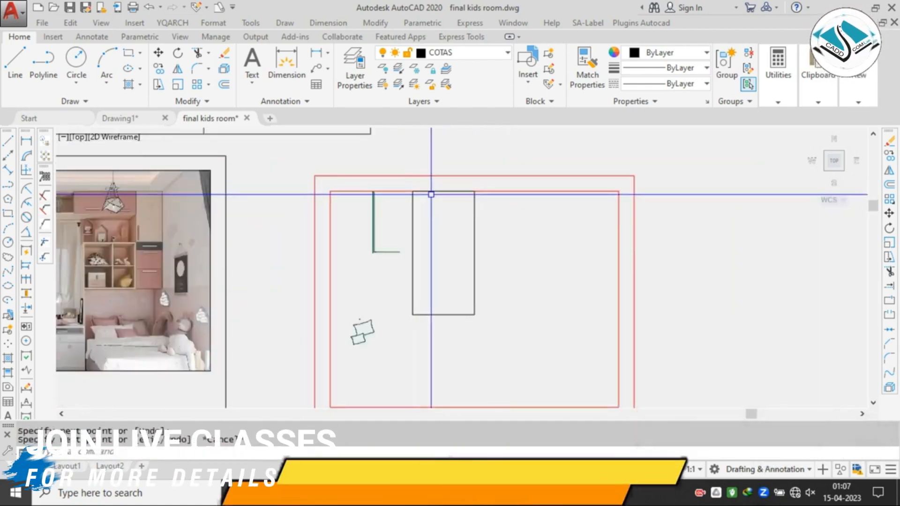
# - Move the rectangle, the green L-shaped lines and the pillows out of the room to the empty space beyond its right wall
pyautogui.click(401, 183)
pyautogui.press('Escape')
pyautogui.click(363, 187)
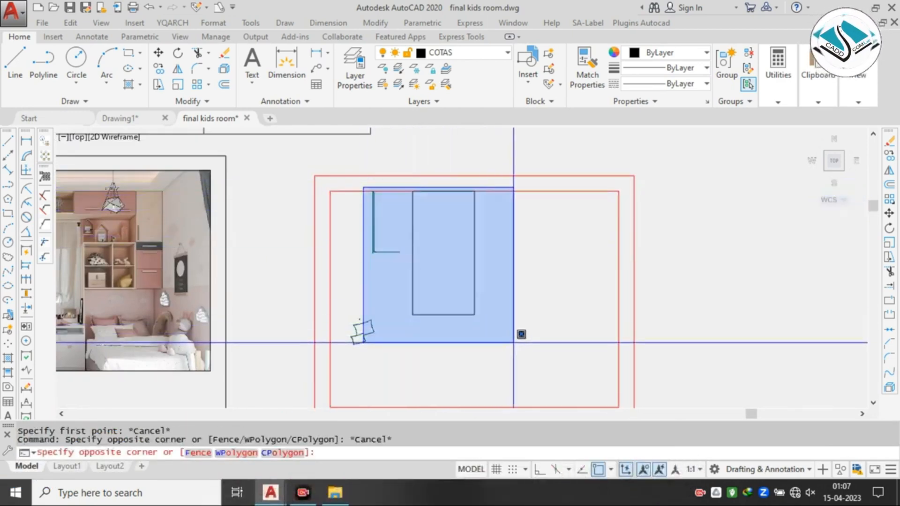
pyautogui.click(513, 342)
pyautogui.click(345, 303)
pyautogui.click(384, 354)
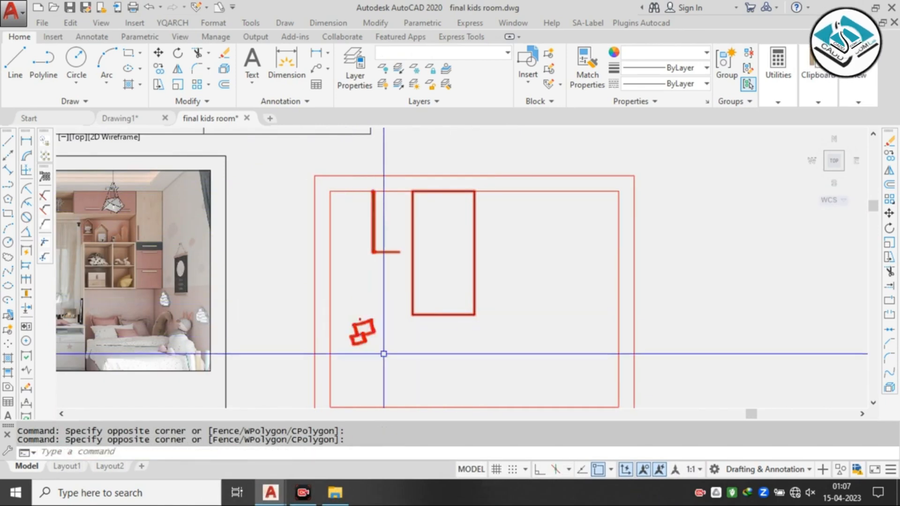
pyautogui.write('m')
pyautogui.press('Return')
pyautogui.click(359, 296)
pyautogui.click(707, 288)
pyautogui.press('Escape')
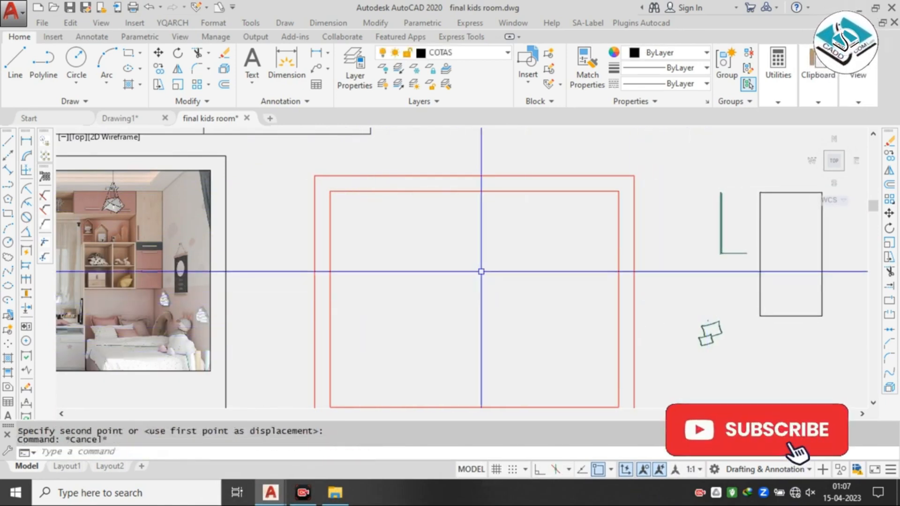
# - Draw a vertical line through the middle of the room from the upper inner wall to the lower inner wall
pyautogui.moveTo(478, 244); pyautogui.dragTo(428, 203, button='middle')
pyautogui.write('l')
pyautogui.press('Return')
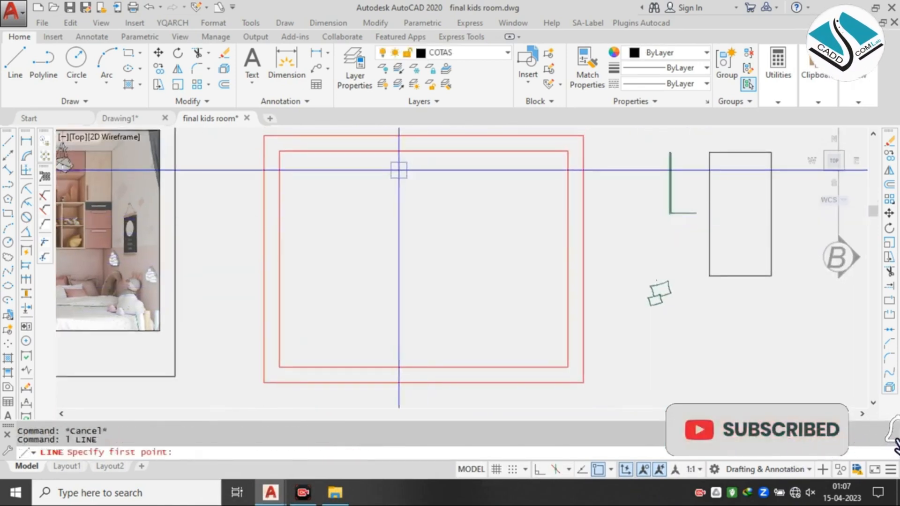
pyautogui.click(423, 150)
pyautogui.click(423, 367)
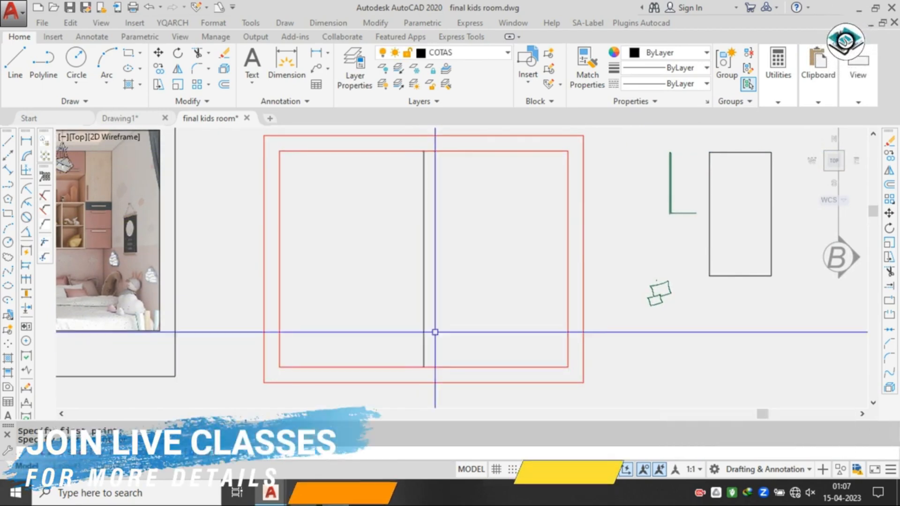
pyautogui.press('Escape')
# - Offset the middle vertical line 1.5' to each side
pyautogui.write('o')
pyautogui.press('Return')
pyautogui.write('1')
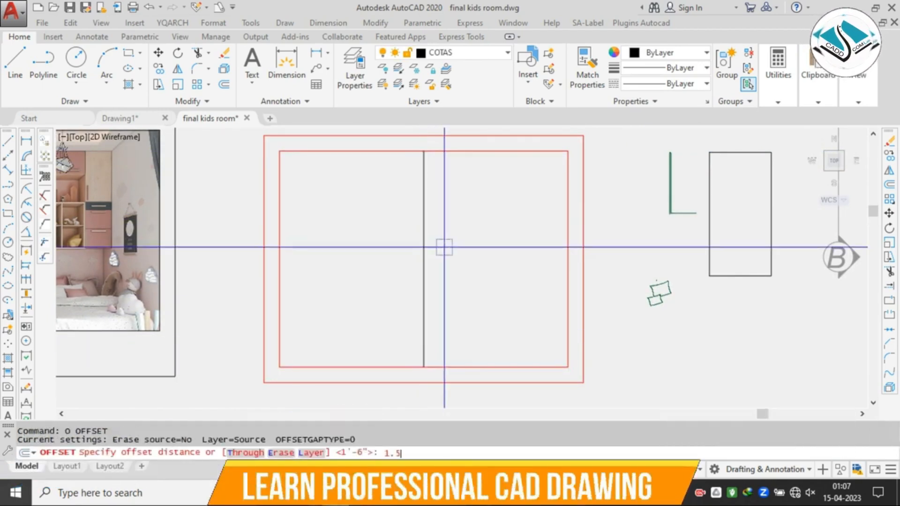
pyautogui.click(426, 243)
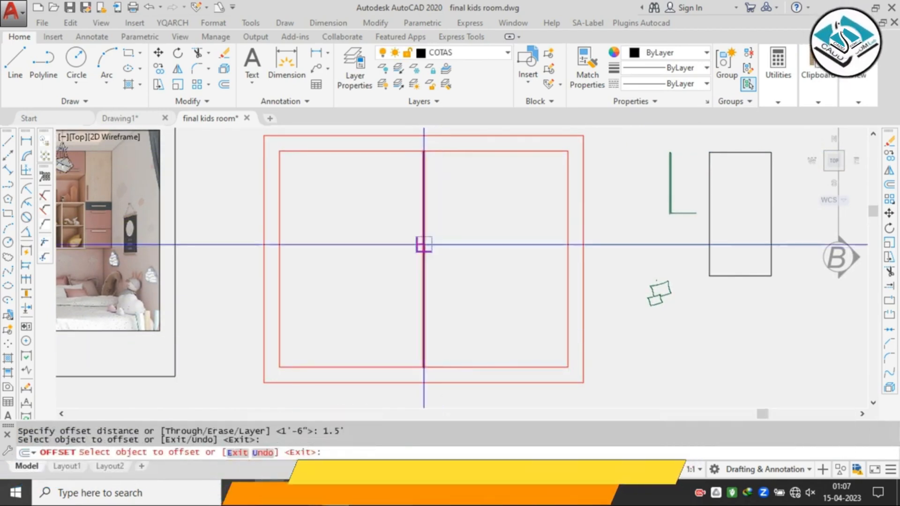
pyautogui.click(421, 241)
pyautogui.click(424, 247)
pyautogui.click(444, 255)
pyautogui.press('Escape')
# - Move the green L-shaped lines from outside the room to the point where the left offset line meets the upper inner wall
pyautogui.moveTo(692, 184); pyautogui.dragTo(586, 201, button='middle')
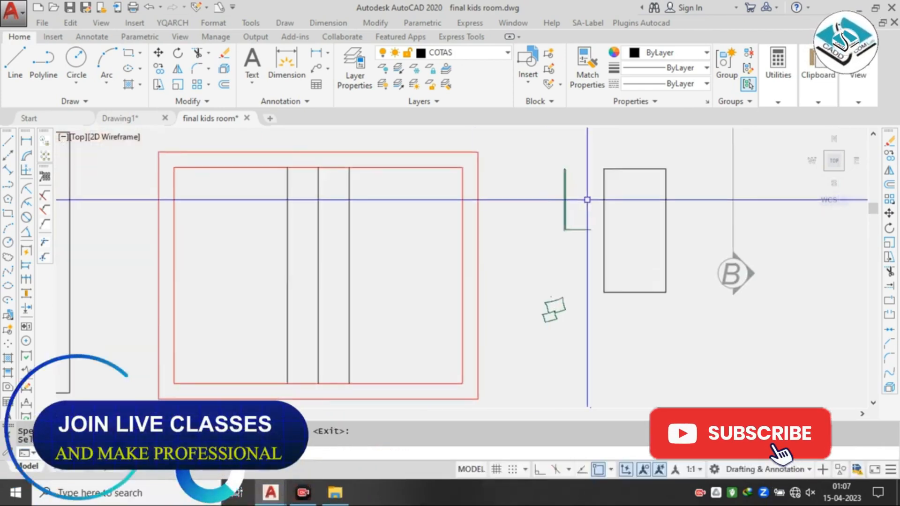
pyautogui.click(600, 155)
pyautogui.press('Escape')
pyautogui.scroll(2, 561, 155)
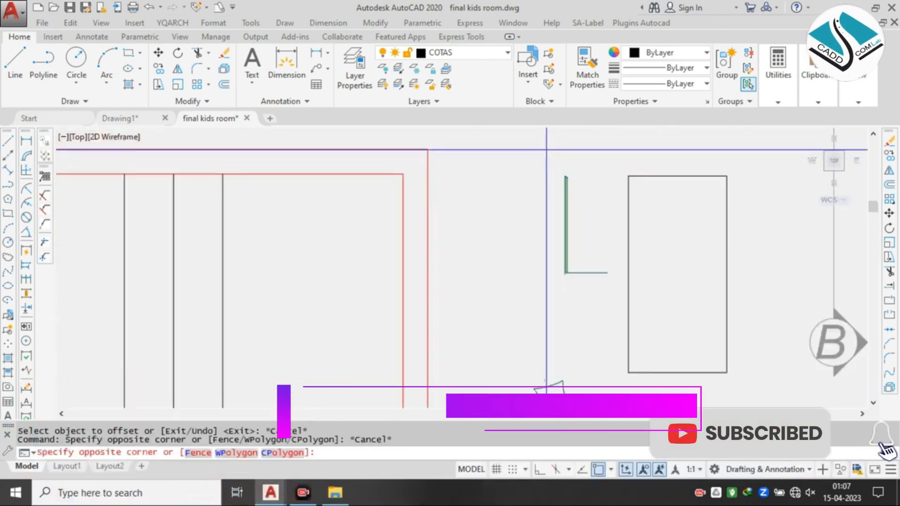
pyautogui.click(546, 149)
pyautogui.click(610, 301)
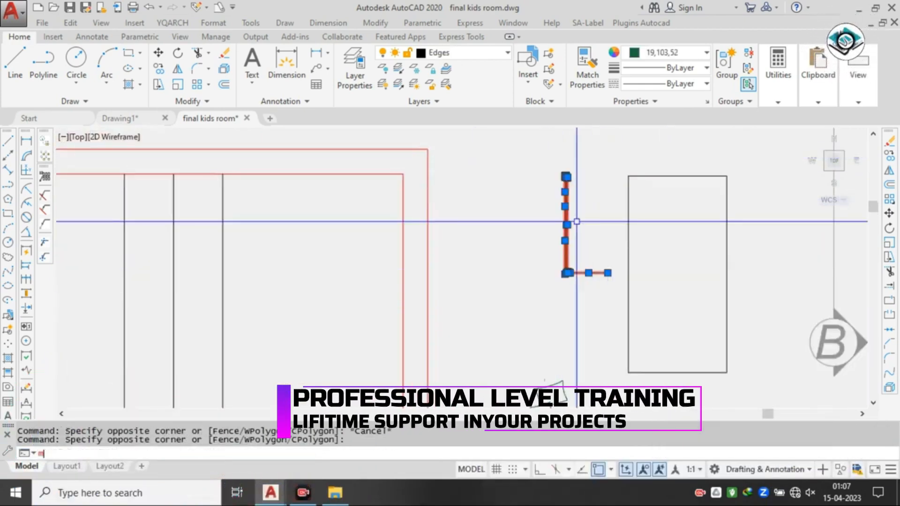
pyautogui.write('m')
pyautogui.press('Return')
pyautogui.scroll(4, 569, 140)
pyautogui.scroll(3, 560, 348)
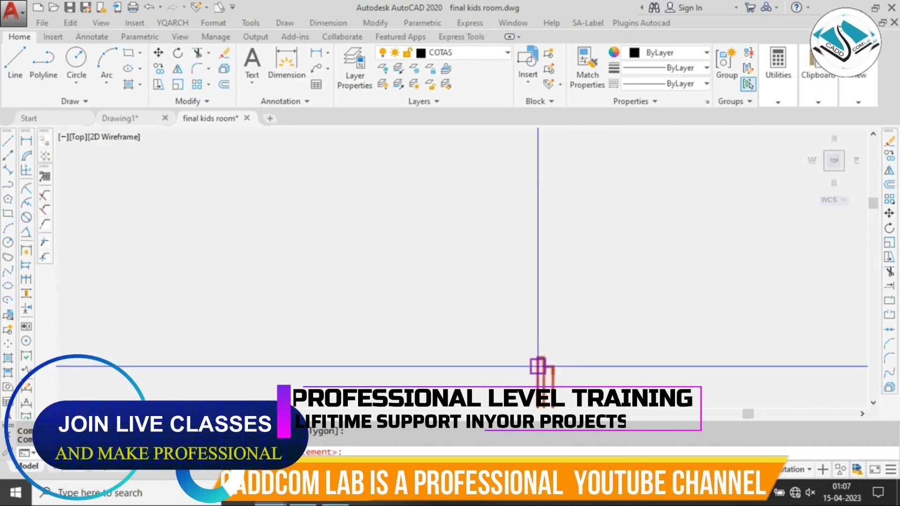
pyautogui.click(542, 355)
pyautogui.scroll(-8, 612, 244)
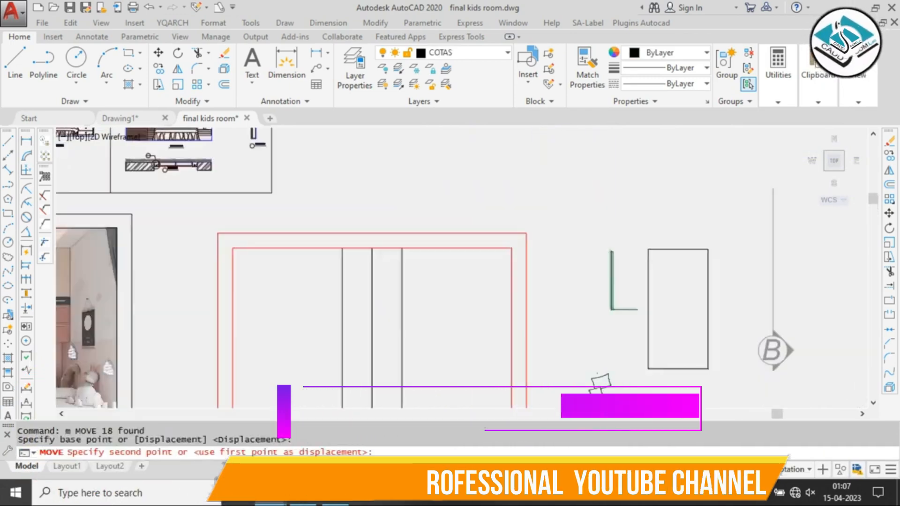
pyautogui.scroll(4, 428, 251)
pyautogui.scroll(2, 532, 203)
pyautogui.press('Escape')
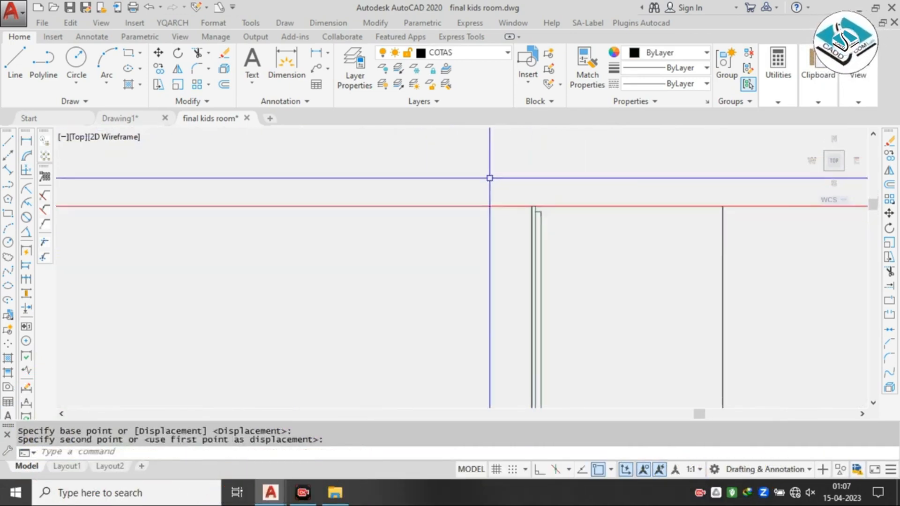
# - Offset the upper inner wall line 6' down into the room
pyautogui.scroll(-5, 508, 215)
pyautogui.scroll(4, 500, 196)
pyautogui.scroll(-5, 500, 196)
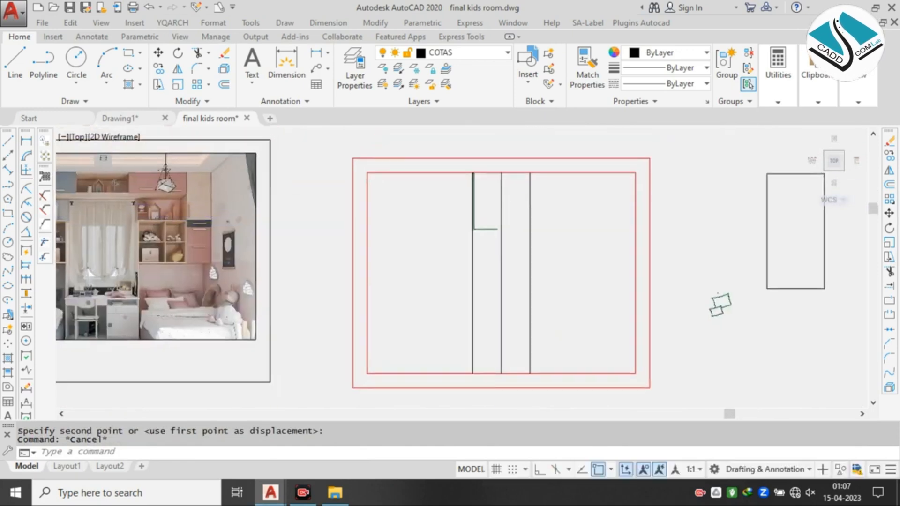
pyautogui.scroll(5, 510, 194)
pyautogui.press('Escape')
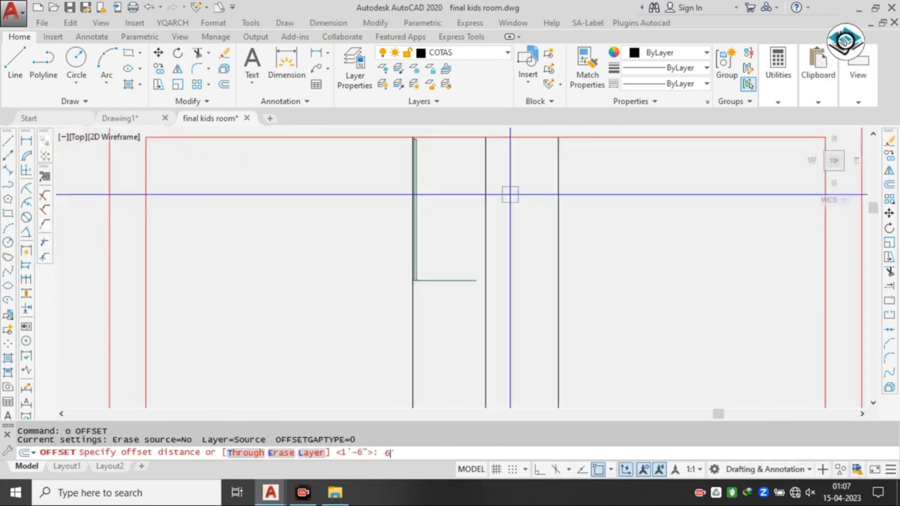
pyautogui.click(513, 139)
pyautogui.click(521, 197)
pyautogui.scroll(-3, 518, 202)
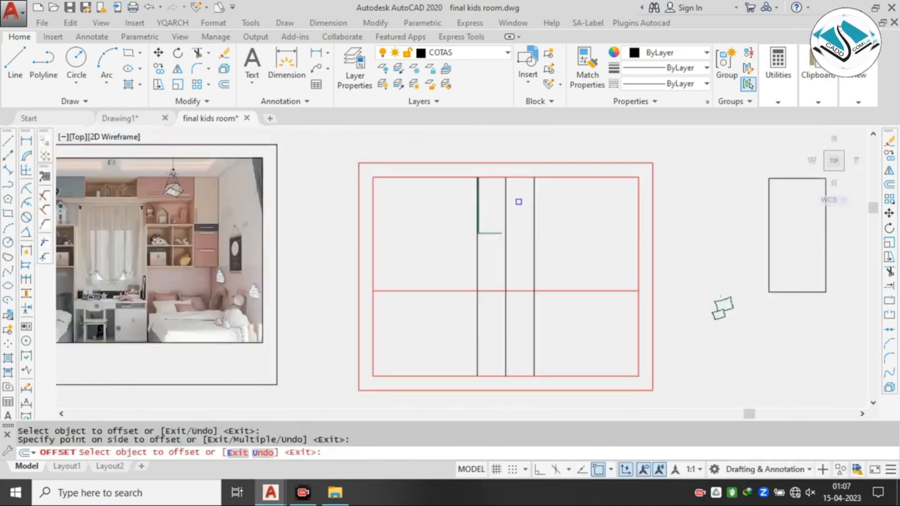
# - Trim the offset wall line outside the outer verticals and the three verticals below it, leaving a closed bed outline
pyautogui.press('space')
pyautogui.press('space')
pyautogui.scroll(2, 431, 281)
pyautogui.click(425, 263)
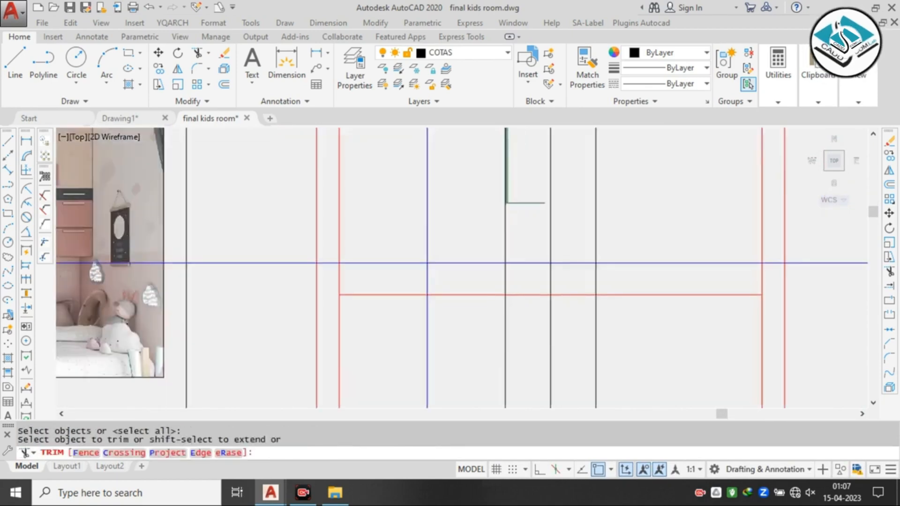
pyautogui.click(443, 312)
pyautogui.click(452, 320)
pyautogui.click(619, 335)
# - Erase the old black bed rectangle outside the room's right wall
pyautogui.scroll(-2, 626, 244)
pyautogui.moveTo(627, 244); pyautogui.dragTo(398, 262, button='middle')
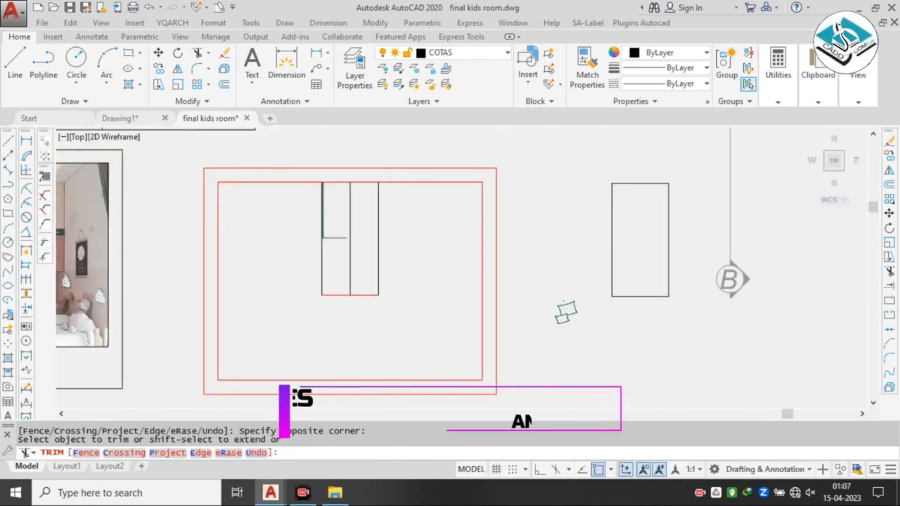
pyautogui.press('Escape')
pyautogui.click(683, 160)
pyautogui.click(599, 338)
pyautogui.write('e')
pyautogui.press('space')
# - Erase the stray dots just above the upper pillow
pyautogui.scroll(2, 568, 312)
pyautogui.scroll(4, 565, 296)
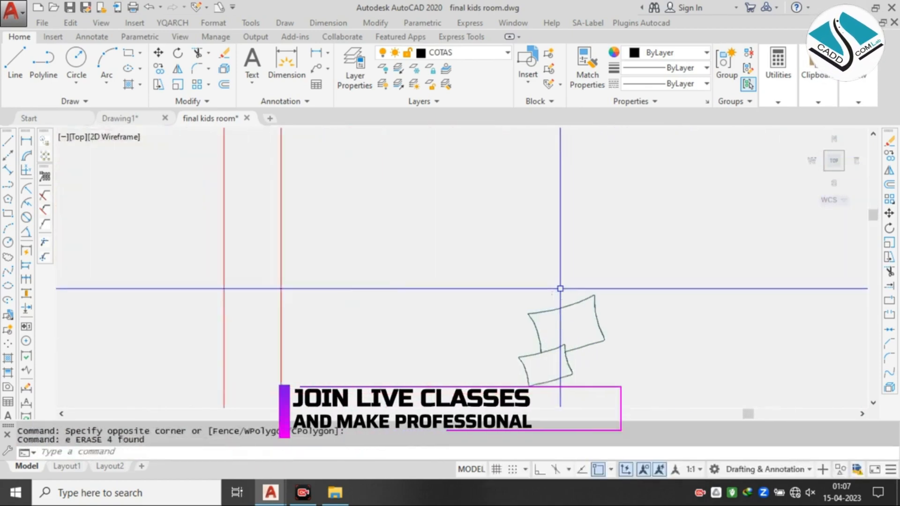
pyautogui.click(560, 274)
pyautogui.click(502, 320)
pyautogui.write('e')
pyautogui.press('space')
# - Group the linework of the two pillows outside the room
pyautogui.scroll(-2, 504, 319)
pyautogui.moveTo(564, 358); pyautogui.dragTo(543, 254, button='middle')
pyautogui.scroll(4, 543, 255)
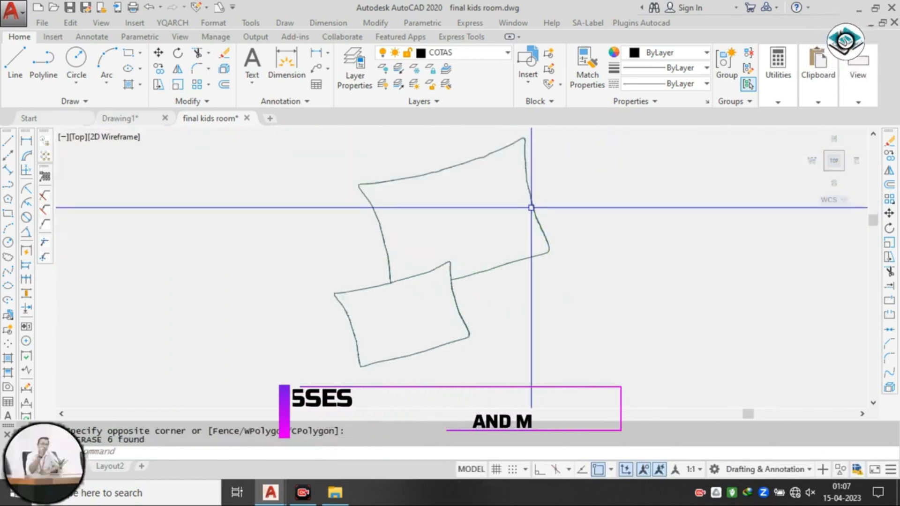
pyautogui.press('Escape')
pyautogui.scroll(-2, 555, 258)
pyautogui.click(572, 173)
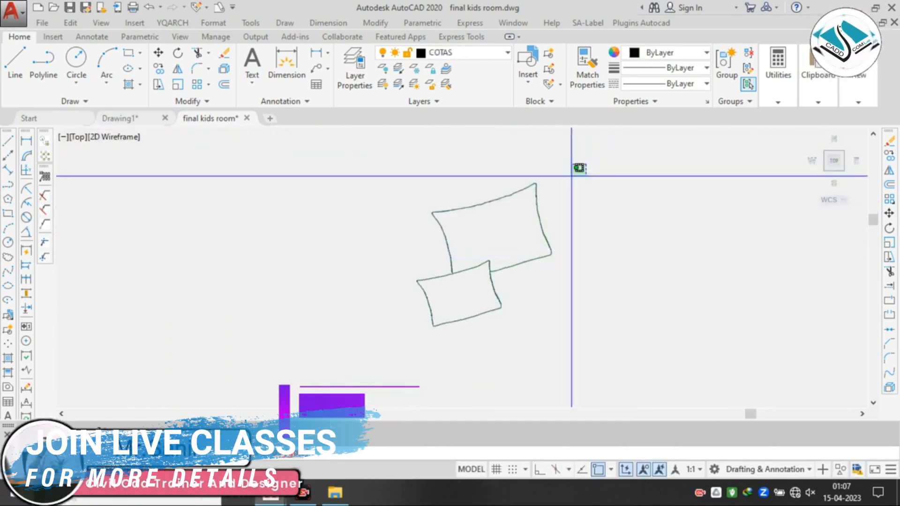
pyautogui.click(375, 336)
pyautogui.click(726, 68)
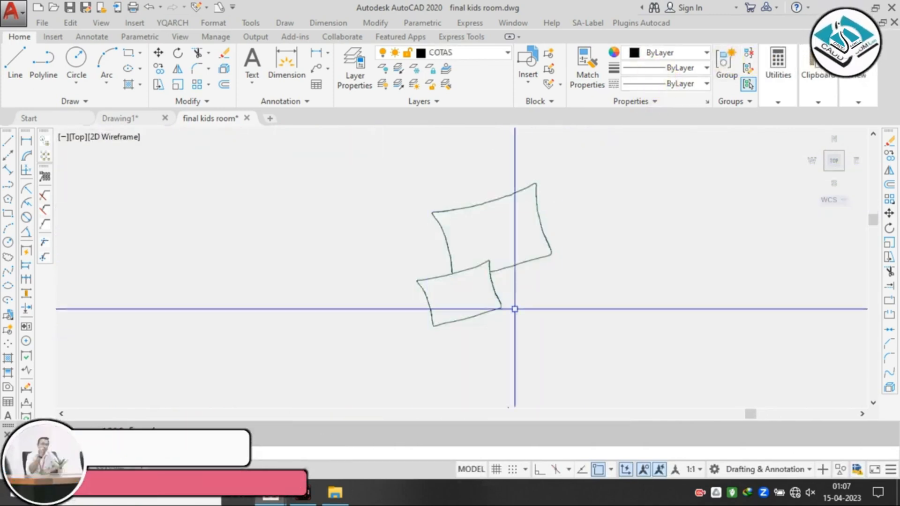
pyautogui.click(485, 216)
pyautogui.click(464, 204)
pyautogui.press('Escape')
# - Erase the green horizontal line inside the bed and its leftover stub at the lower end of the green verticals
pyautogui.scroll(-5, 575, 261)
pyautogui.scroll(-3, 562, 277)
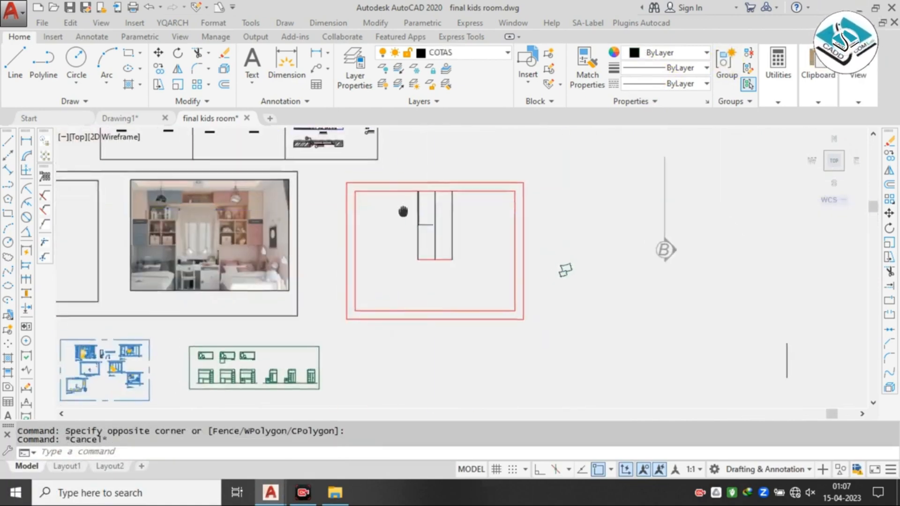
pyautogui.scroll(8, 418, 220)
pyautogui.click(417, 241)
pyautogui.click(395, 305)
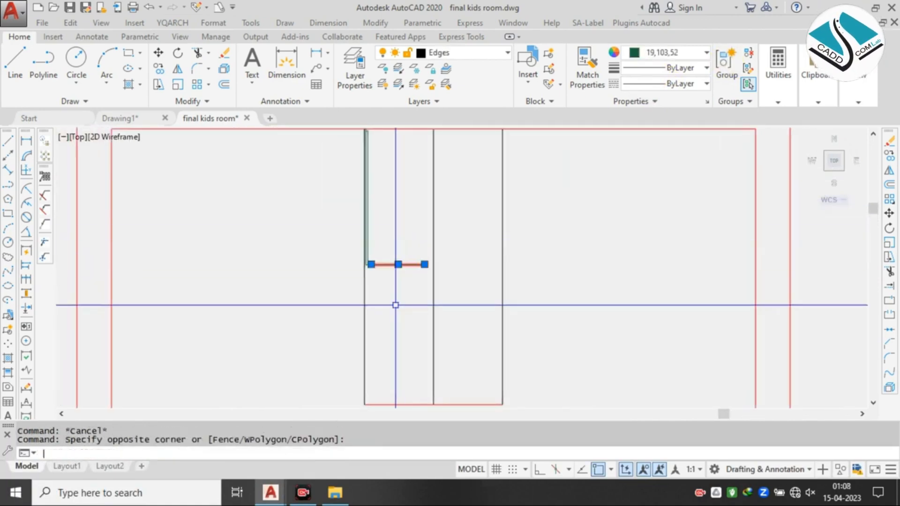
pyautogui.write('e')
pyautogui.press('Return')
pyautogui.scroll(3, 341, 258)
pyautogui.scroll(3, 448, 284)
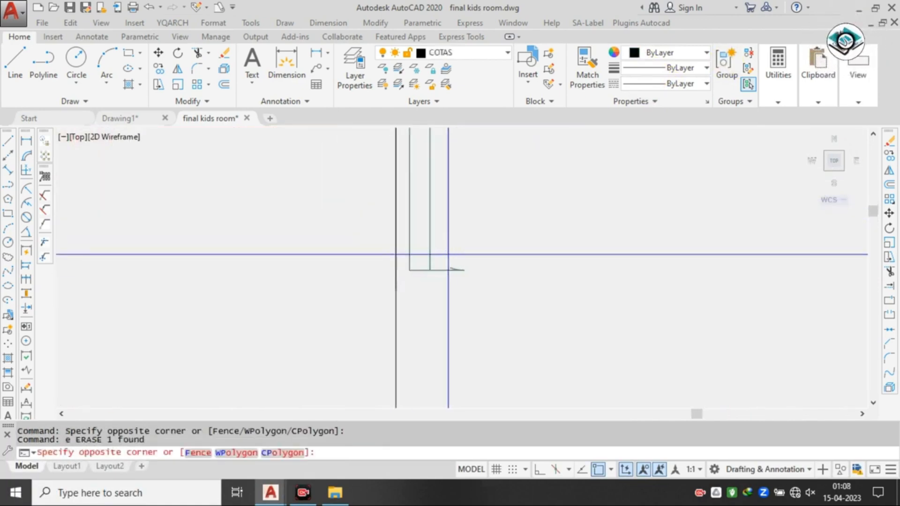
pyautogui.click(448, 282)
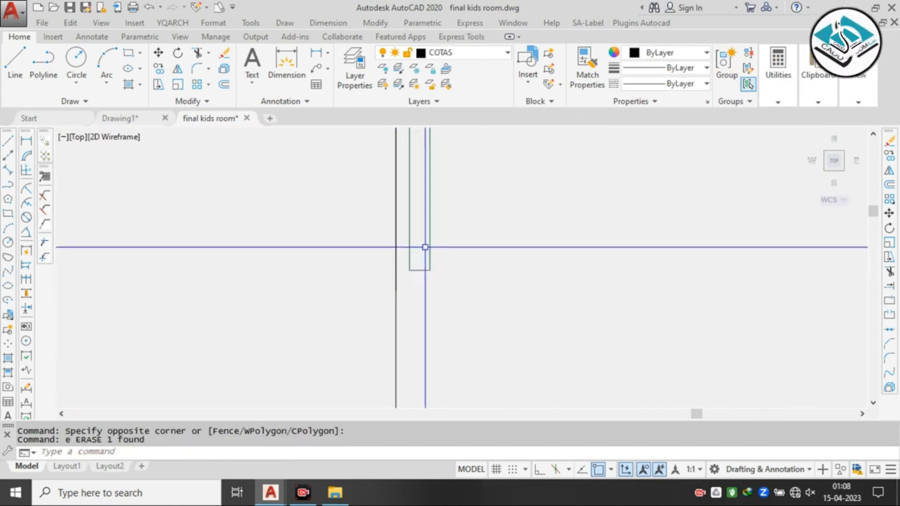
pyautogui.scroll(-5, 425, 247)
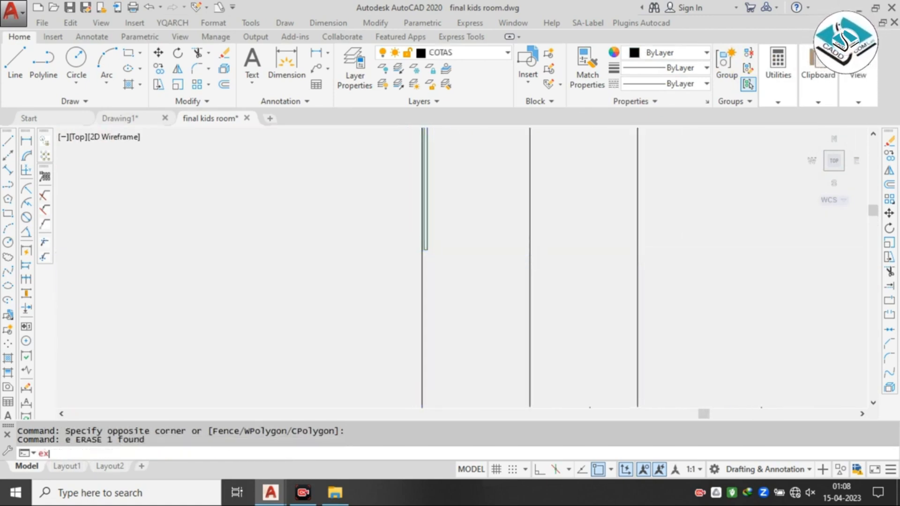
pyautogui.press('Return')
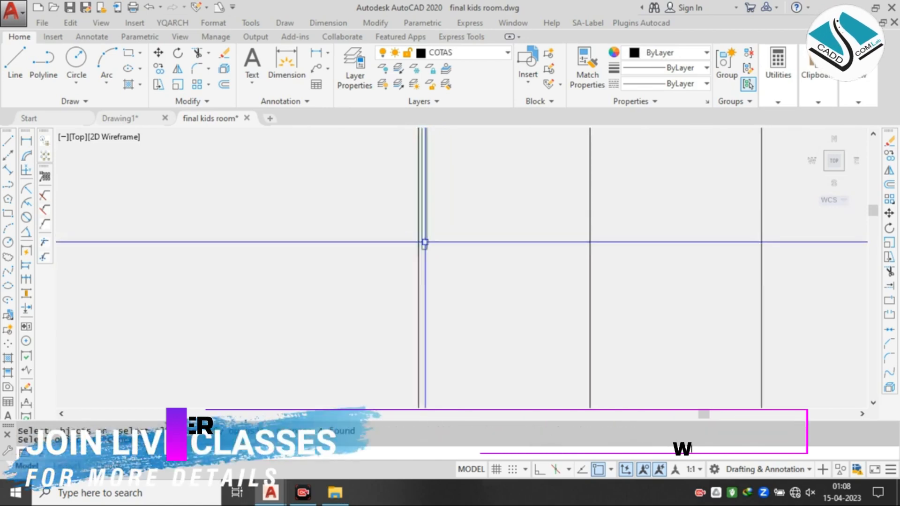
pyautogui.scroll(2, 422, 250)
pyautogui.write('e')
pyautogui.press('Escape')
pyautogui.scroll(2, 423, 251)
pyautogui.click(420, 252)
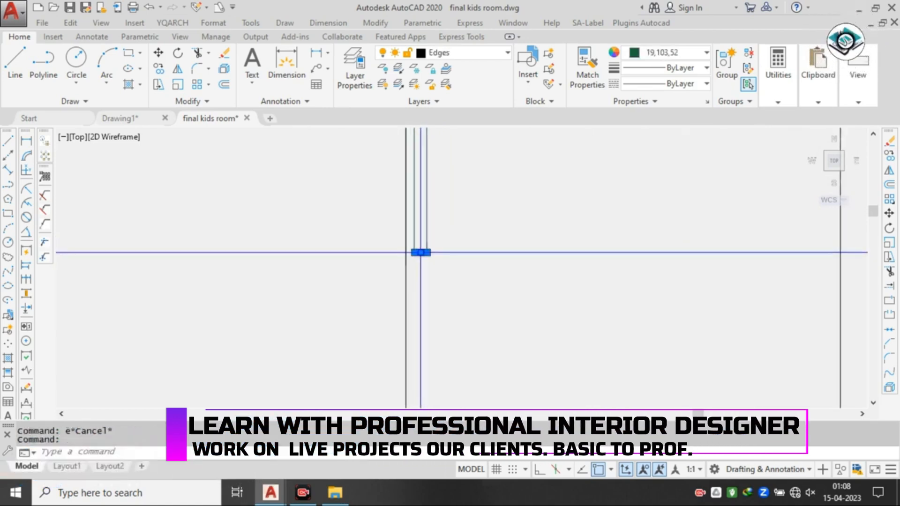
pyautogui.press('Return')
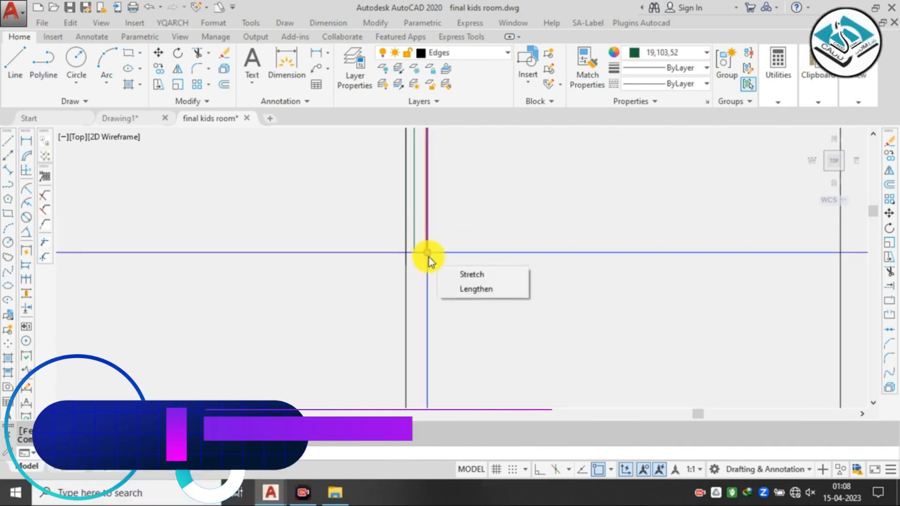
# - Stretch the right green vertical straight down past the bed's red lower line and erase the short line closing the green strip's end
pyautogui.click(429, 256)
pyautogui.scroll(-4, 431, 236)
pyautogui.moveTo(424, 364); pyautogui.dragTo(413, 318, button='middle')
pyautogui.scroll(4, 428, 173)
pyautogui.press('Escape')
pyautogui.click(398, 184)
pyautogui.moveTo(398, 185); pyautogui.dragTo(399, 308, button='middle')
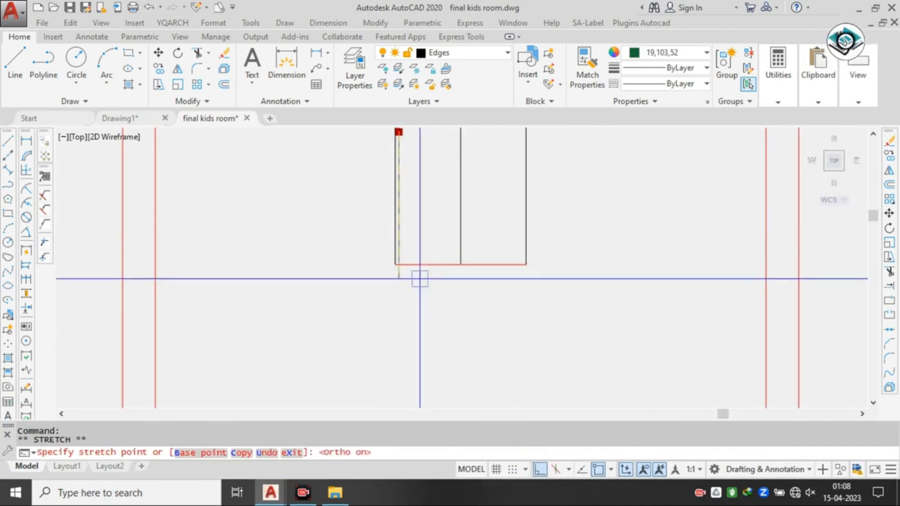
pyautogui.moveTo(408, 181); pyautogui.dragTo(391, 181, button='middle')
pyautogui.scroll(5, 422, 276)
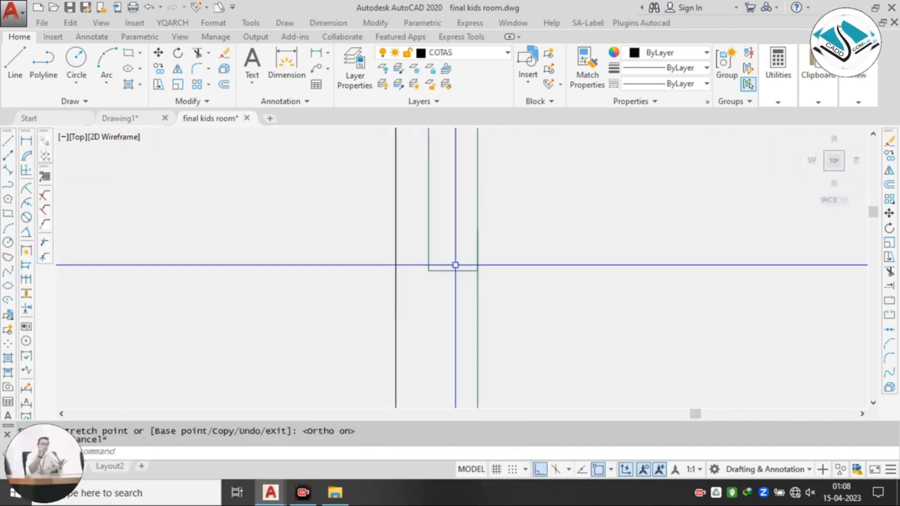
pyautogui.press('Delete')
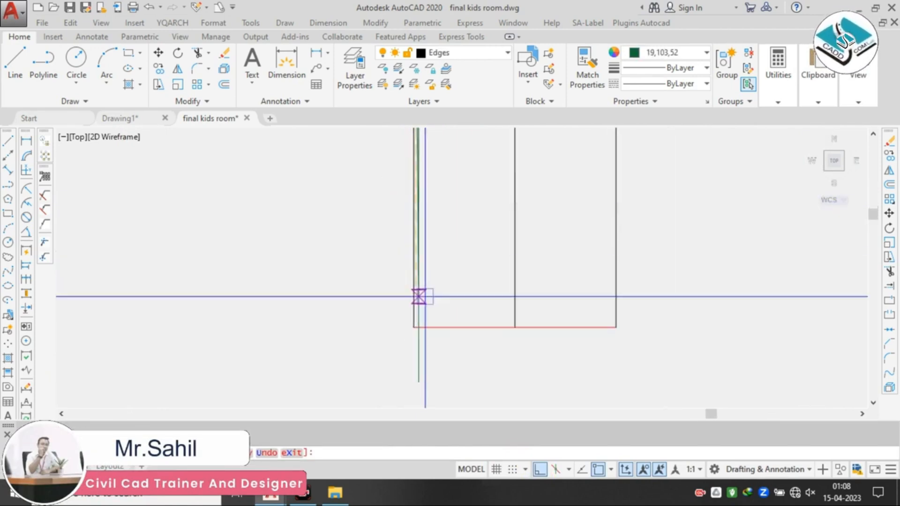
# - Undo the last stretch of the left green vertical line
pyautogui.hotkey('ctrl', 'z')
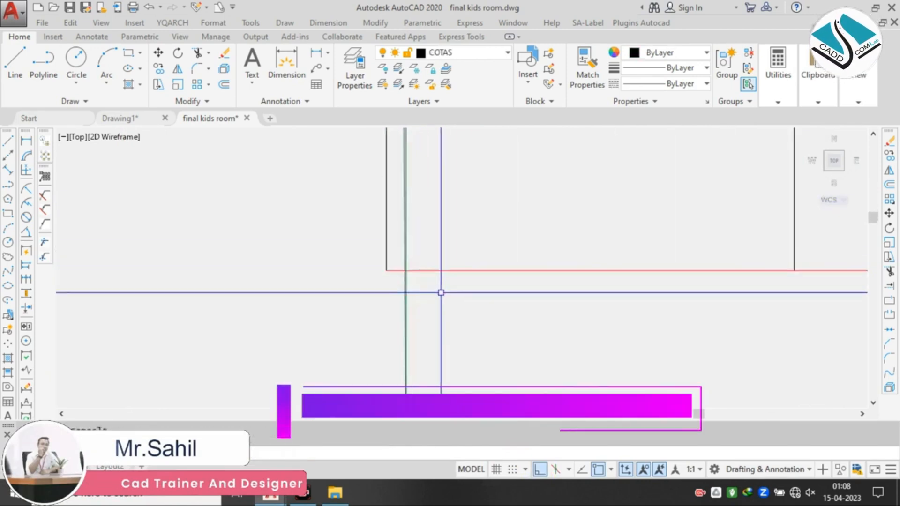
pyautogui.hotkey('ctrl', 'z')
pyautogui.scroll(-8, 453, 270)
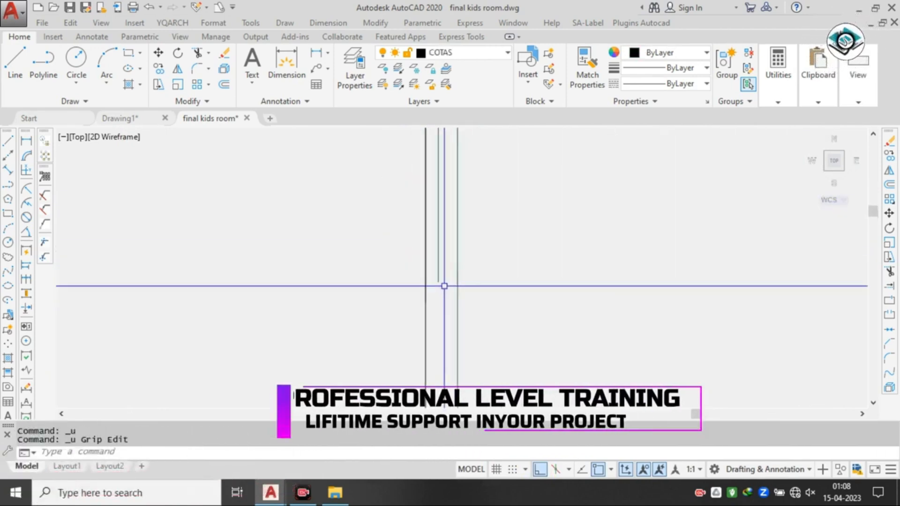
# - Try to stretch the lower end of the left green vertical line down past the bed's red lower line
pyautogui.scroll(5, 480, 212)
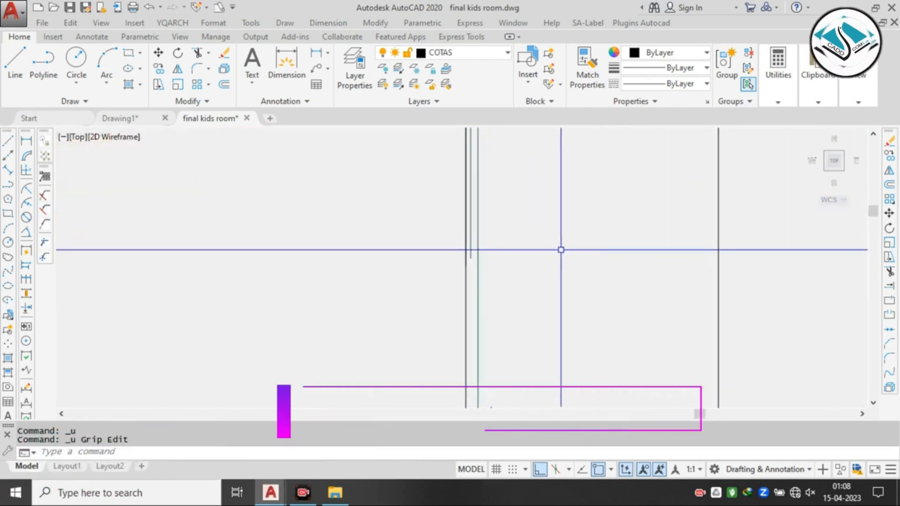
pyautogui.scroll(5, 479, 249)
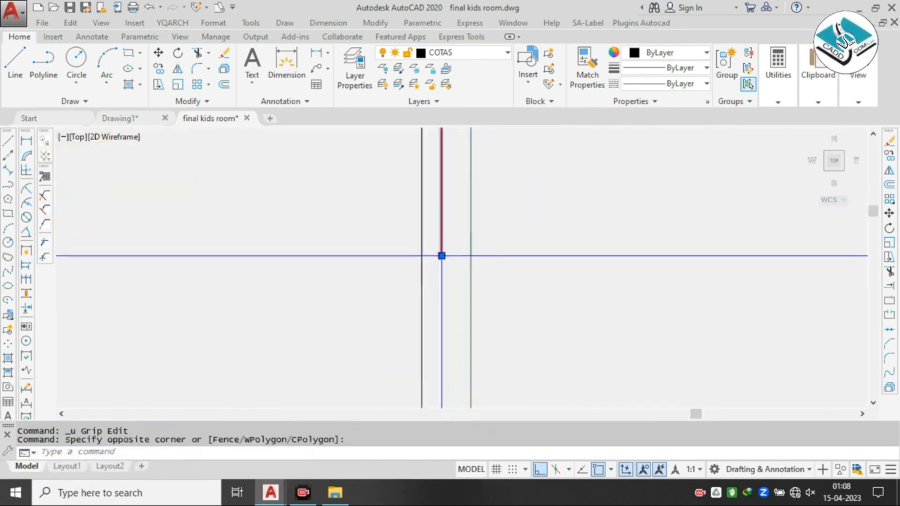
pyautogui.click(442, 255)
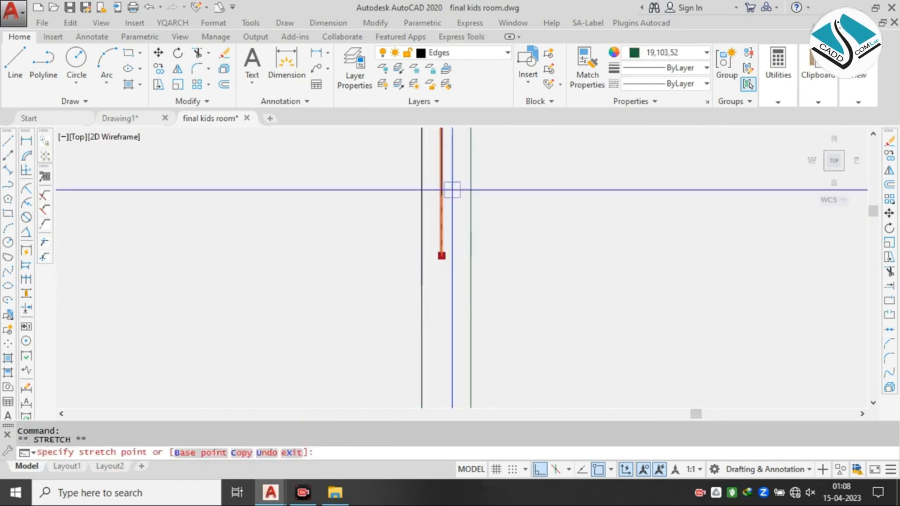
pyautogui.scroll(5, 424, 321)
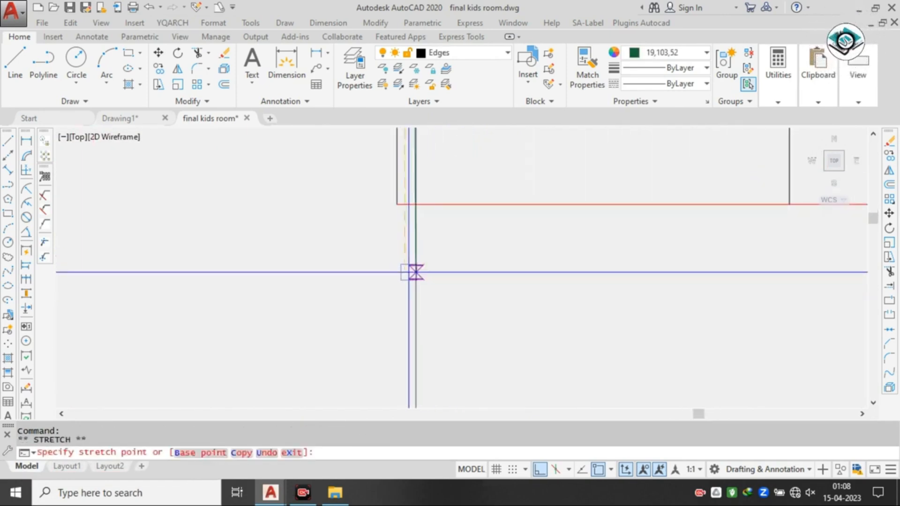
pyautogui.click(416, 275)
pyautogui.hotkey('ctrl', 'z')
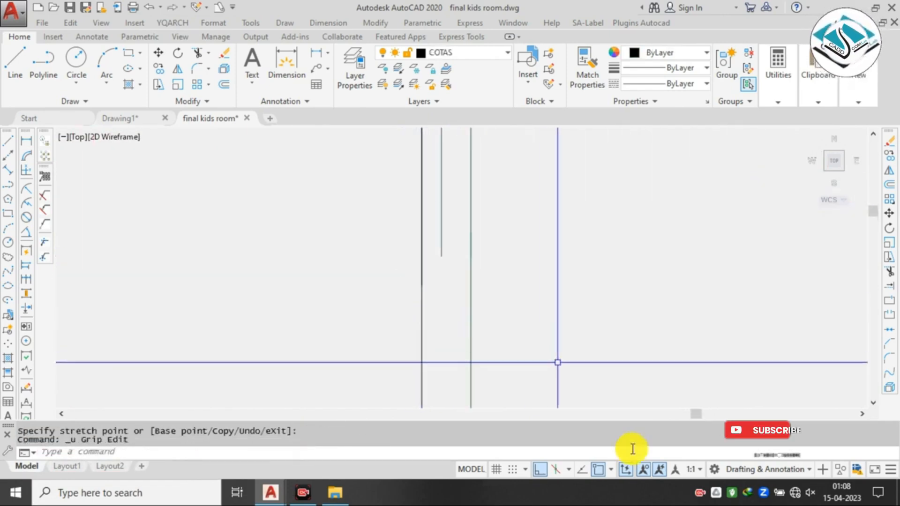
# - Stretch the lower end of the left green vertical straight down to just past the bed's red lower line
pyautogui.scroll(-3, 433, 311)
pyautogui.scroll(-2, 433, 310)
pyautogui.scroll(4, 445, 309)
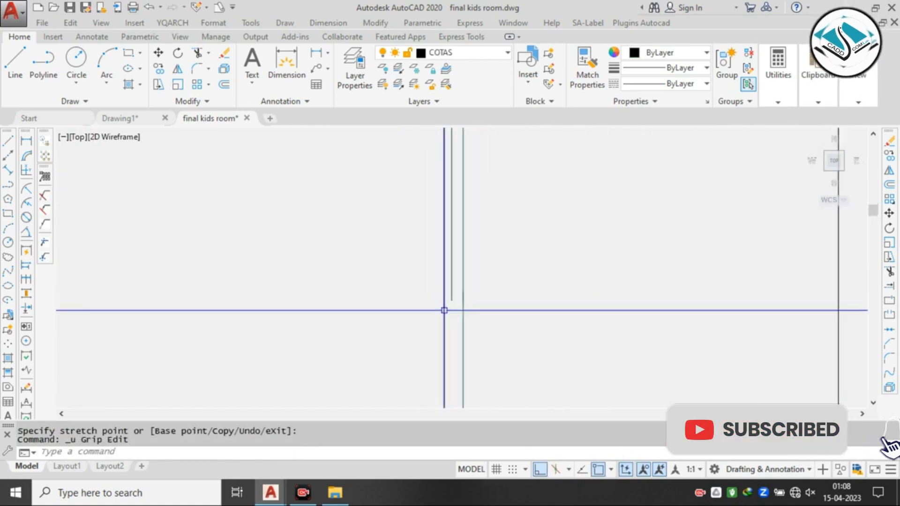
pyautogui.click(454, 300)
pyautogui.click(454, 294)
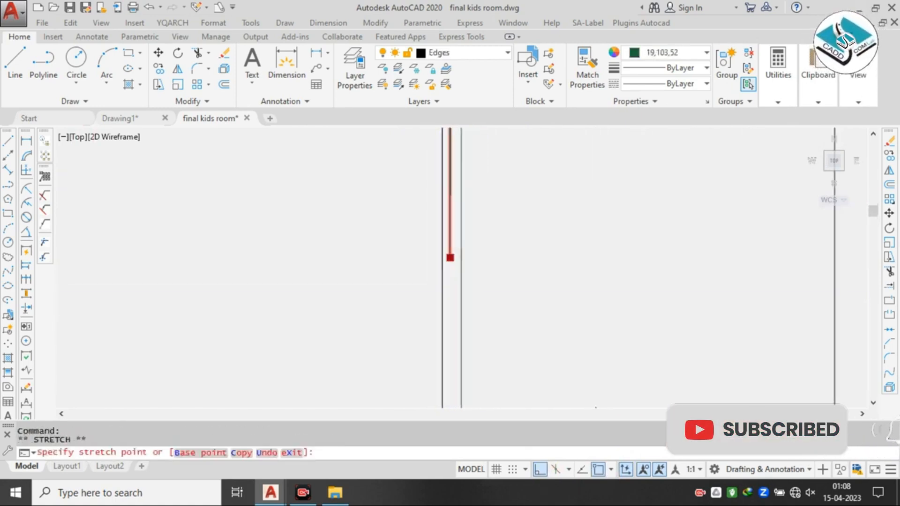
pyautogui.scroll(-3, 436, 304)
pyautogui.scroll(3, 441, 321)
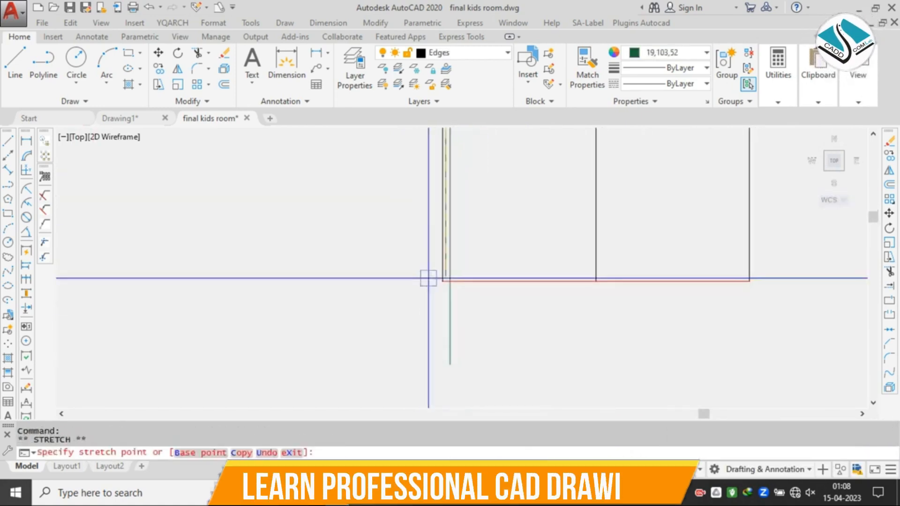
pyautogui.click(447, 320)
# - Trim off the ends of both green verticals that project below the bed's red lower line
pyautogui.press('Return')
pyautogui.press('Return')
pyautogui.scroll(2, 482, 327)
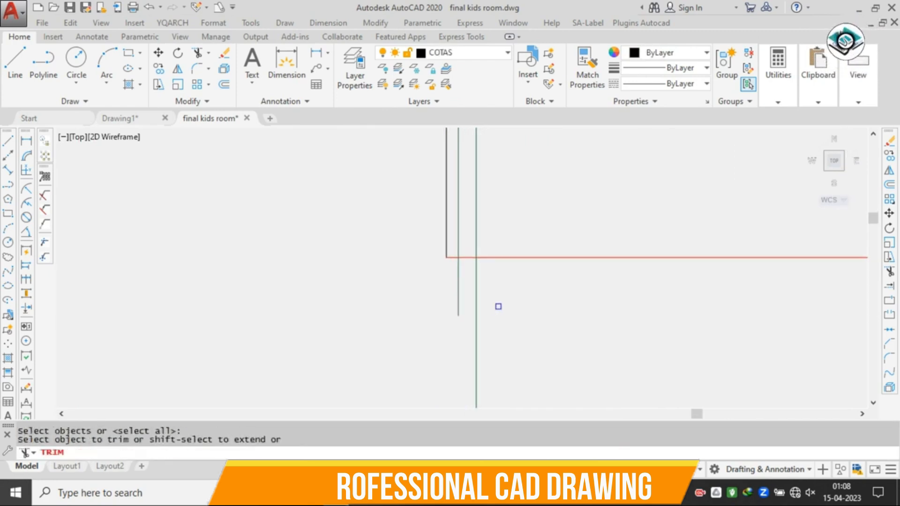
pyautogui.click(499, 306)
pyautogui.click(349, 283)
pyautogui.press('Escape')
# - Mirror the bed's left side lines and green frame strip about the bed's vertical centre line, keeping the originals
pyautogui.scroll(-8, 475, 287)
pyautogui.scroll(-2, 527, 270)
pyautogui.moveTo(534, 164); pyautogui.dragTo(426, 325, button='middle')
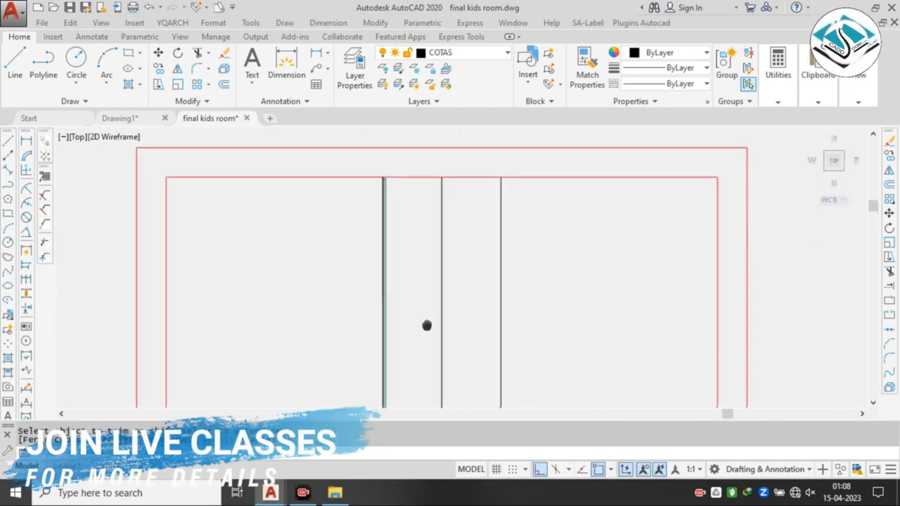
pyautogui.scroll(12, 407, 184)
pyautogui.scroll(-6, 338, 164)
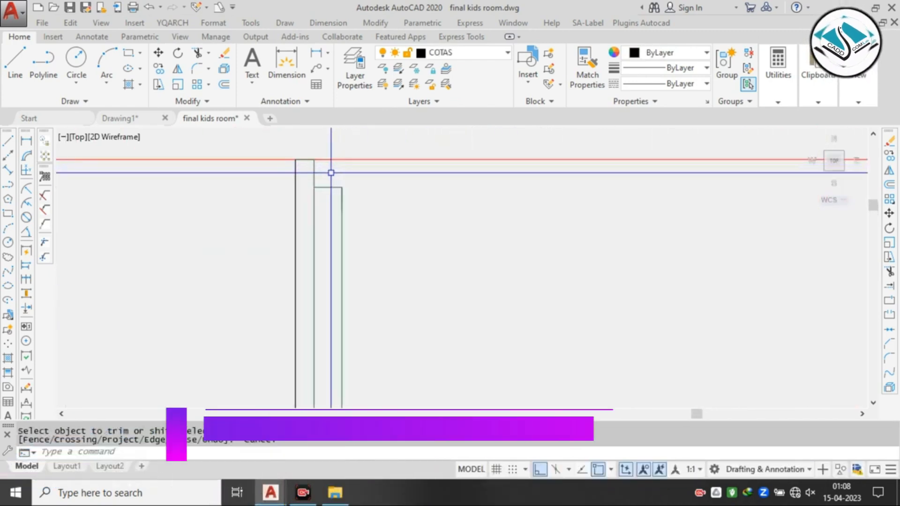
pyautogui.click(308, 156)
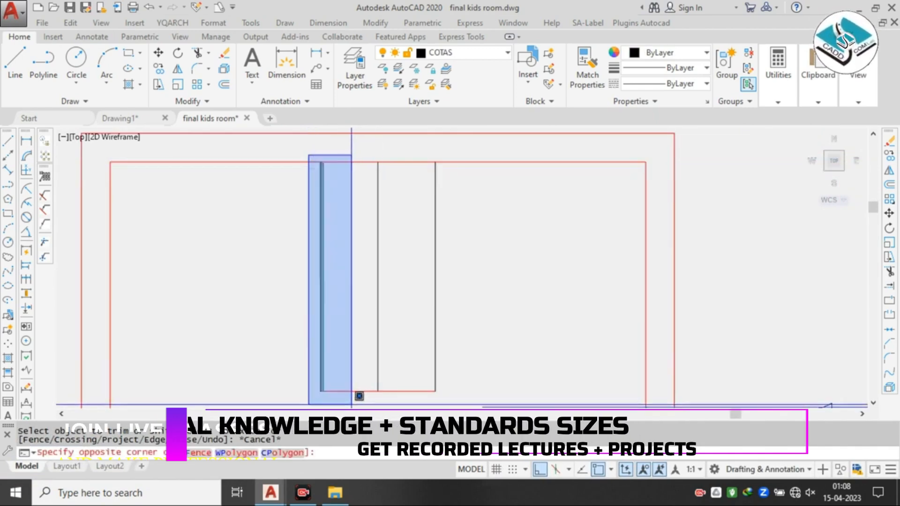
pyautogui.click(358, 396)
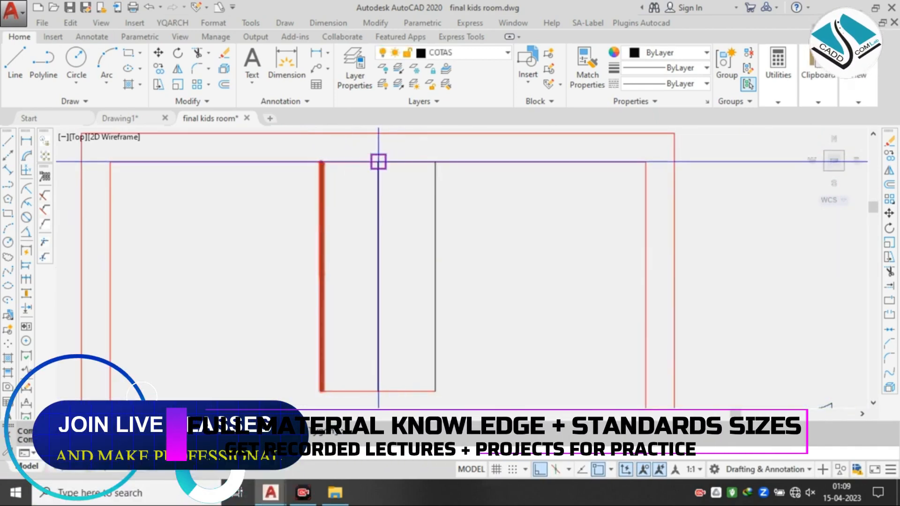
pyautogui.click(378, 162)
pyautogui.moveTo(382, 294); pyautogui.dragTo(380, 212, button='middle')
pyautogui.click(361, 380)
pyautogui.press('Return')
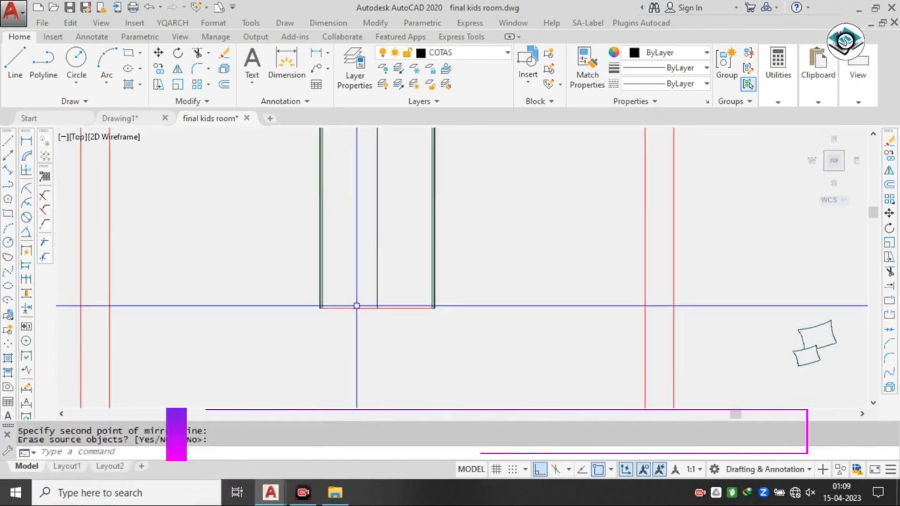
# - Erase the vertical centre line inside the bed
pyautogui.click(393, 285)
pyautogui.click(357, 257)
pyautogui.write('e')
pyautogui.press('Return')
# - Measure the gap between the two green verticals at the bed's lower left corner with a linear dimension
pyautogui.scroll(-4, 360, 292)
pyautogui.scroll(5, 372, 292)
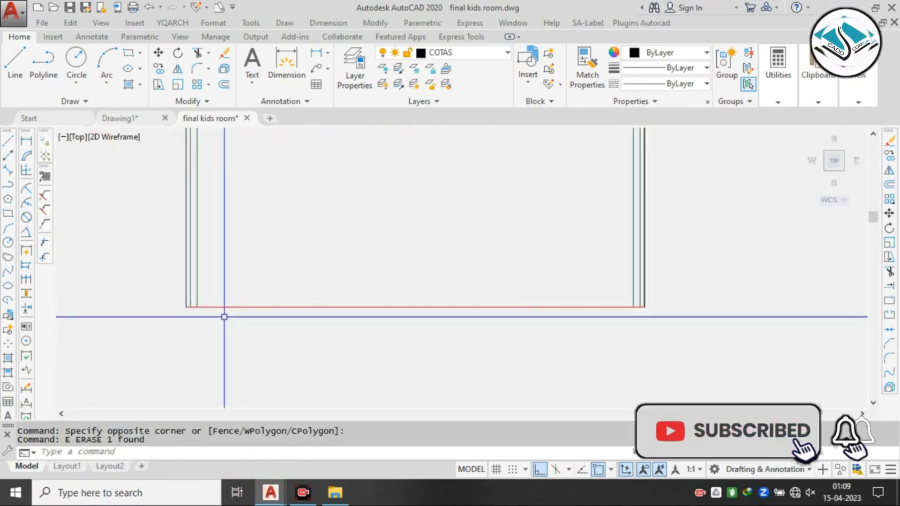
pyautogui.scroll(2, 190, 285)
pyautogui.moveTo(190, 285); pyautogui.dragTo(321, 231, button='middle')
pyautogui.click(326, 15)
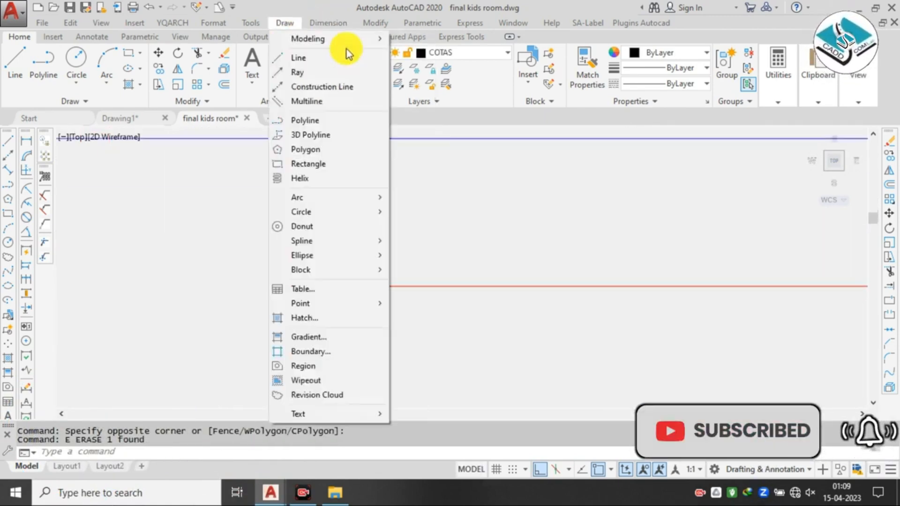
pyautogui.click(310, 57)
pyautogui.scroll(2, 291, 286)
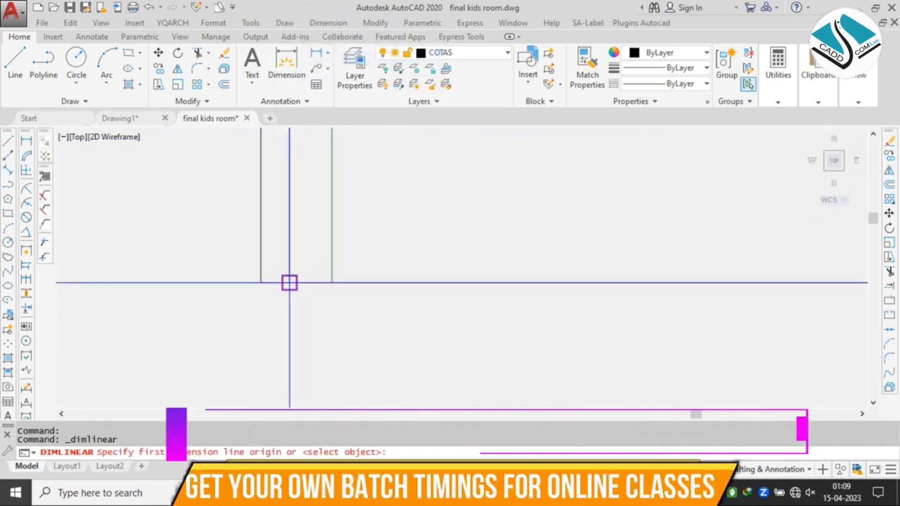
pyautogui.click(287, 281)
pyautogui.click(332, 283)
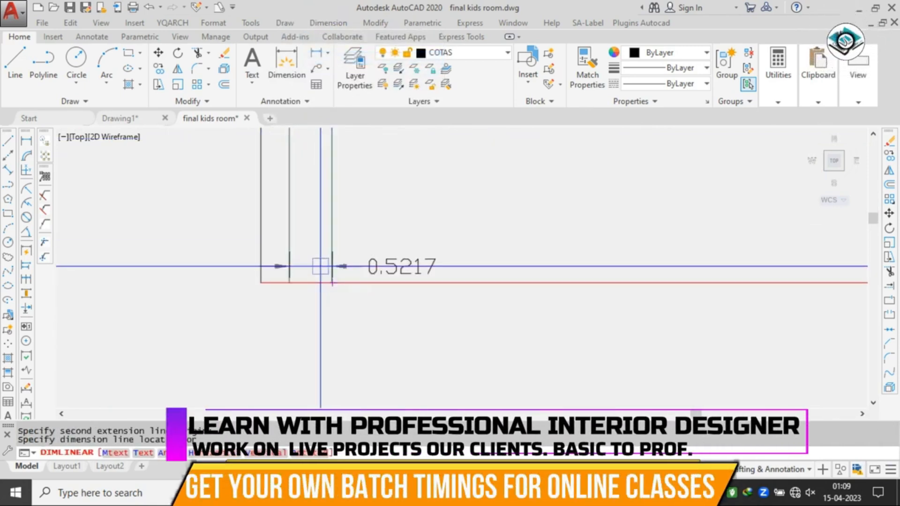
pyautogui.press('Escape')
pyautogui.press('Escape')
# - Check the length type and precision in the drawing units settings
pyautogui.write('un')
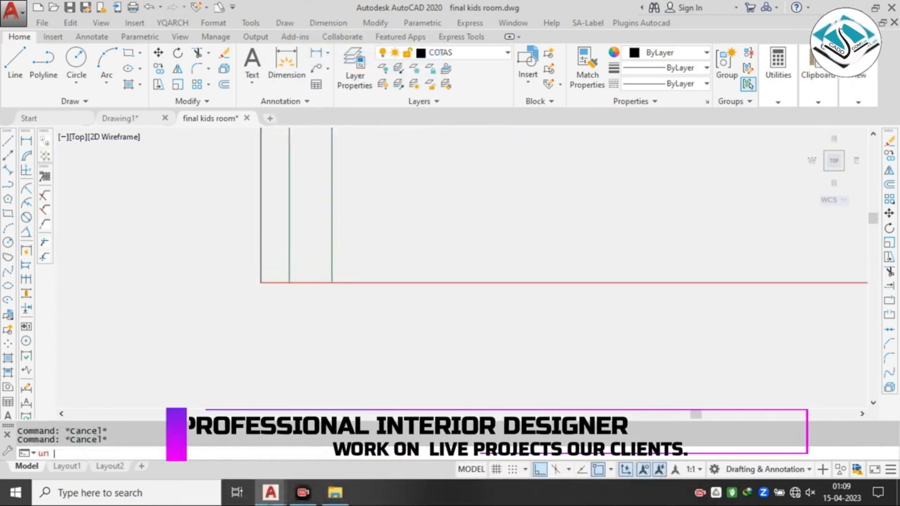
pyautogui.click(396, 323)
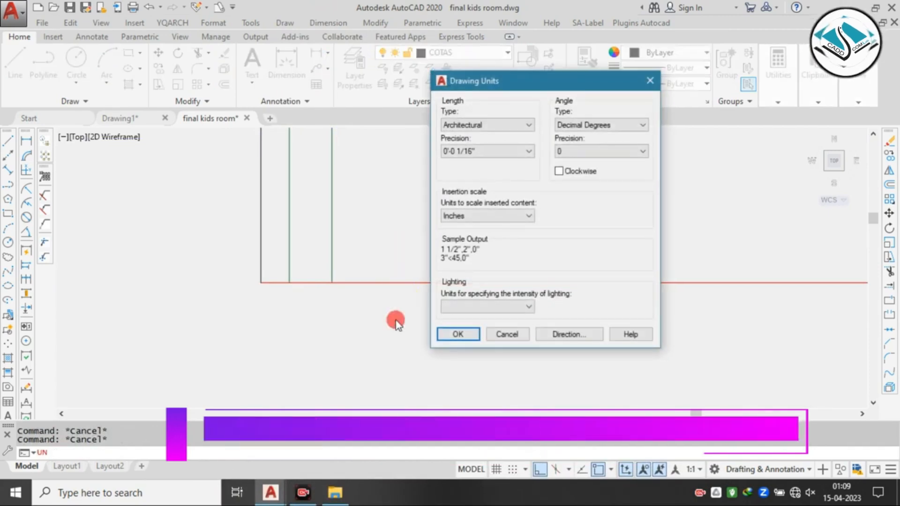
pyautogui.press('Escape')
pyautogui.click(359, 328)
# - Offset the bed's red lower line 0.5" upward into the bed
pyautogui.scroll(-8, 359, 328)
pyautogui.press('Escape')
pyautogui.press('Escape')
pyautogui.write('o')
pyautogui.press('space')
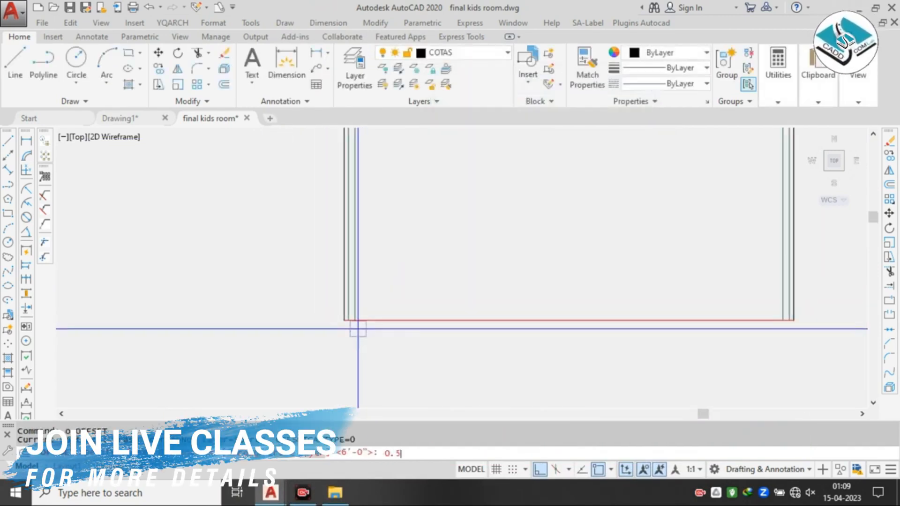
pyautogui.click(399, 295)
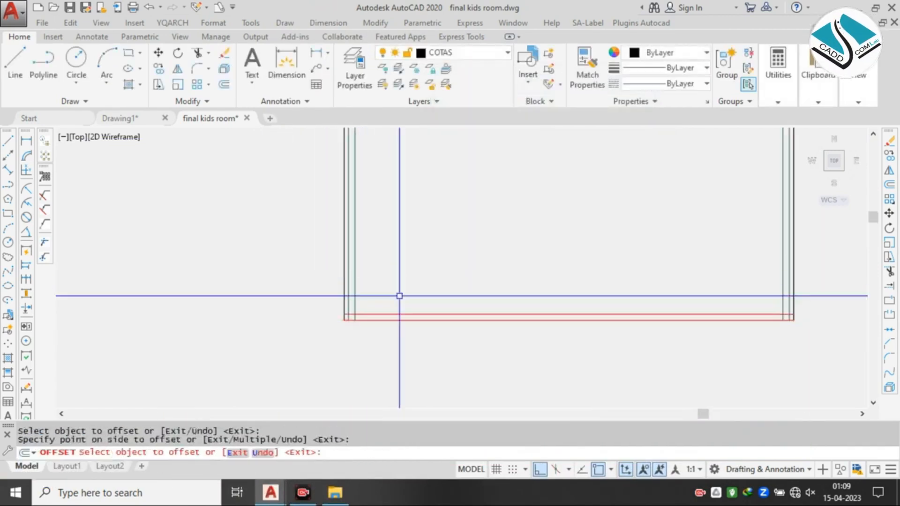
# - Trim the offset red line and the inner green vertical to a clean corner at the bed's lower left
pyautogui.write('tr')
pyautogui.press('space')
pyautogui.scroll(5, 349, 305)
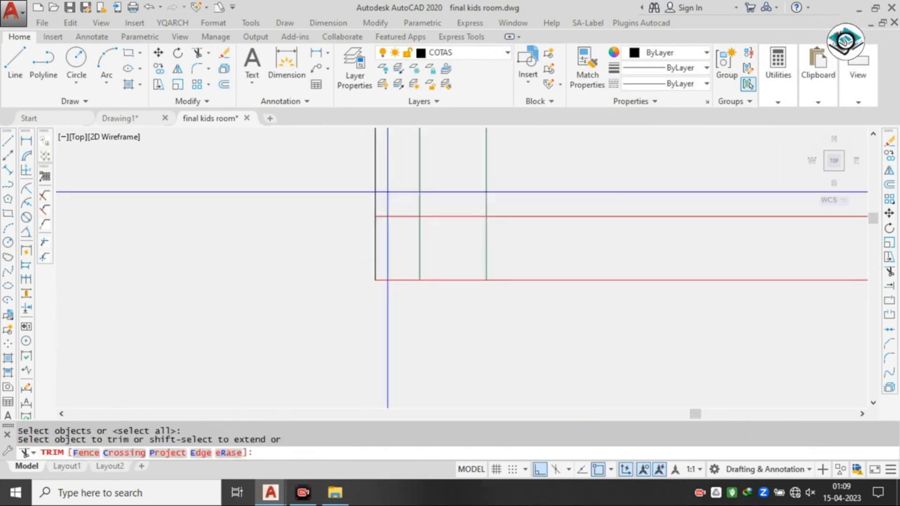
pyautogui.click(456, 198)
pyautogui.click(470, 243)
pyautogui.scroll(-9, 436, 250)
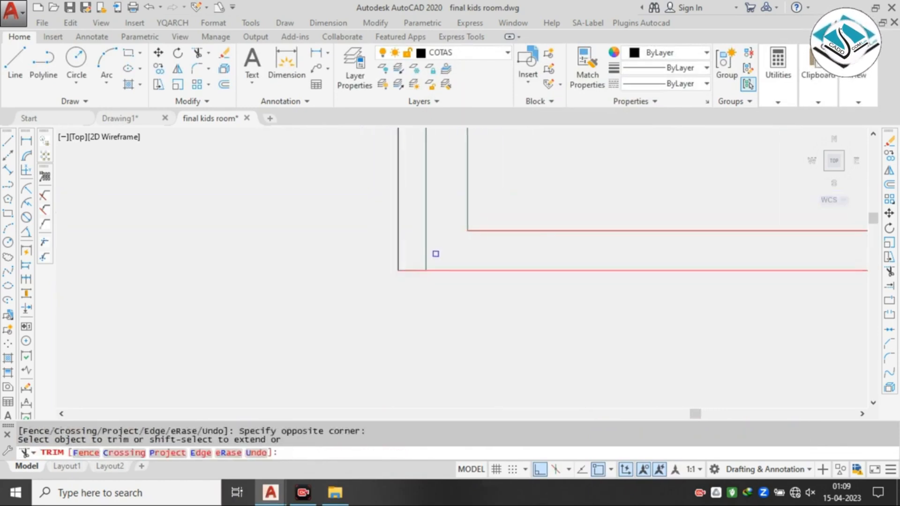
# - Trim the offset red line and the inner green vertical to a clean corner at the bed's lower right
pyautogui.moveTo(727, 281); pyautogui.dragTo(192, 272, button='middle')
pyautogui.scroll(8, 399, 259)
pyautogui.scroll(6, 572, 194)
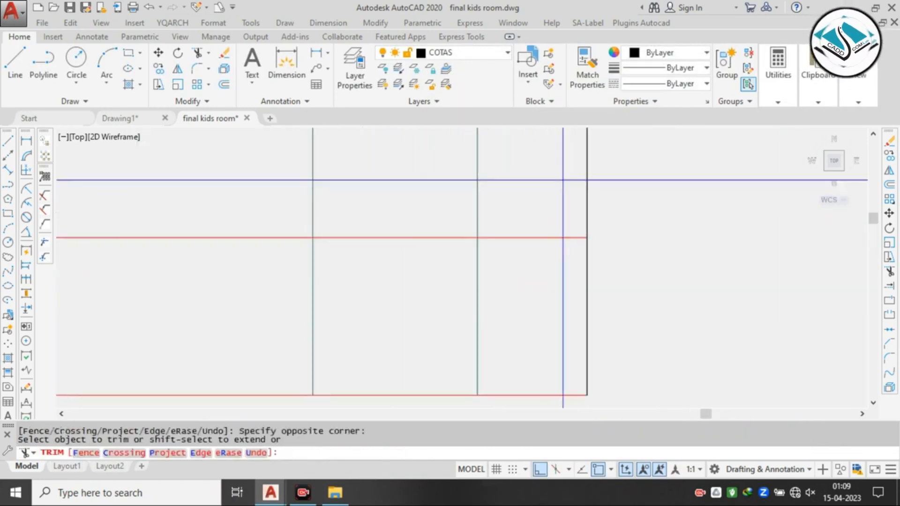
pyautogui.click(393, 284)
pyautogui.click(388, 279)
pyautogui.click(257, 309)
pyautogui.scroll(-10, 412, 305)
pyautogui.scroll(-11, 328, 335)
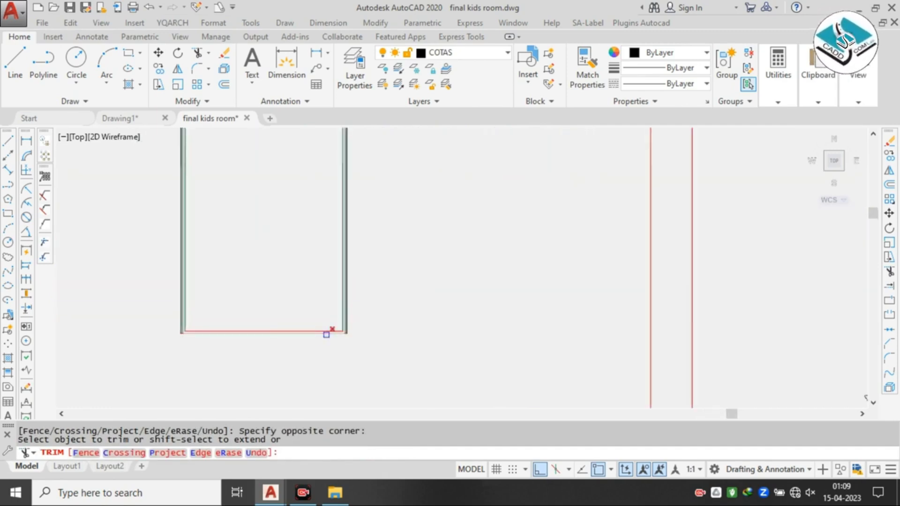
pyautogui.press('Escape')
# - Draw a line along the room's upper wall between the bed's two outer upper corners
pyautogui.scroll(6, 281, 202)
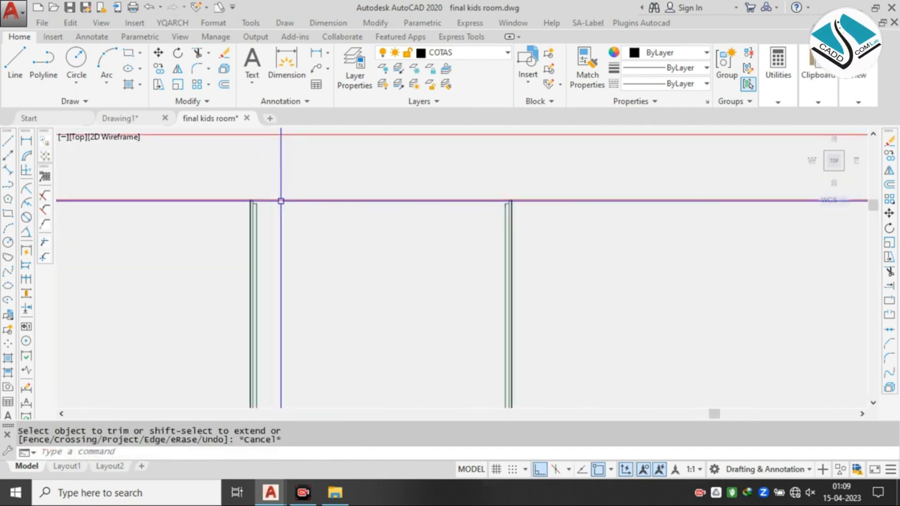
pyautogui.scroll(3, 263, 202)
pyautogui.write('l')
pyautogui.press('Return')
pyautogui.click(241, 195)
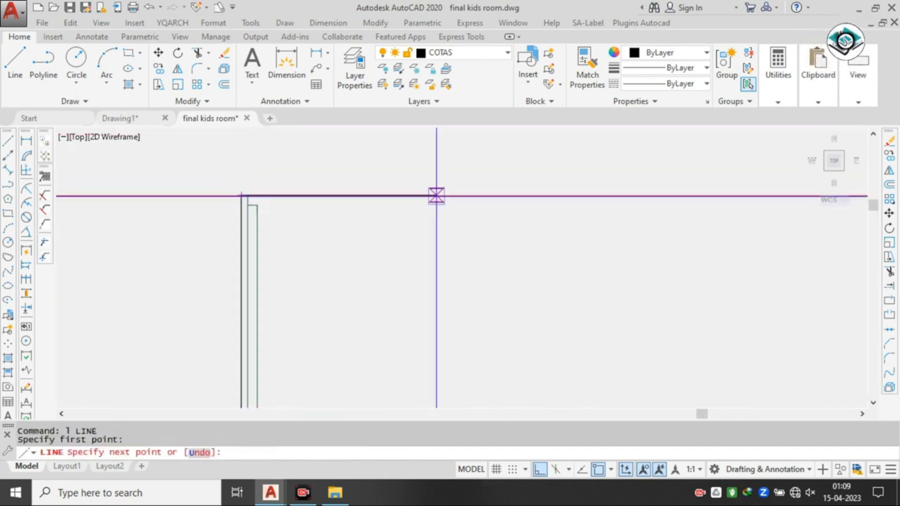
pyautogui.scroll(2, 403, 190)
pyautogui.click(534, 189)
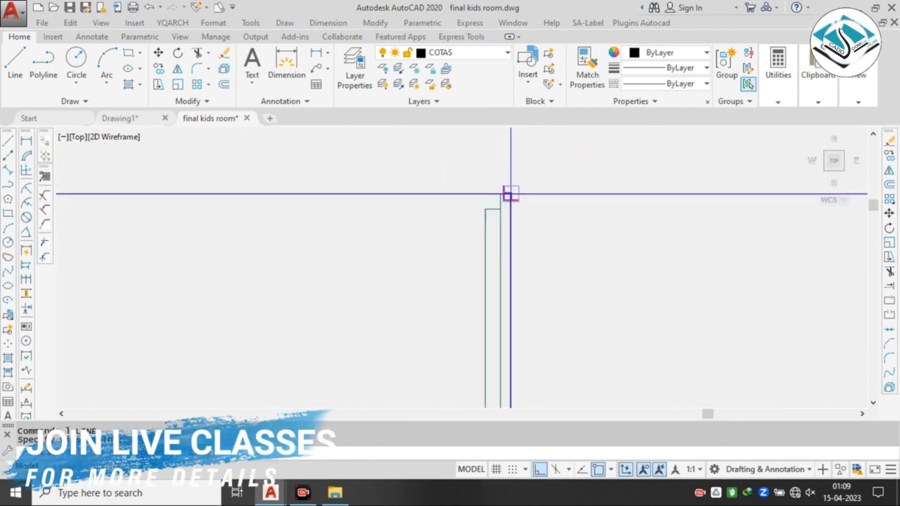
pyautogui.scroll(-4, 508, 209)
pyautogui.press('Escape')
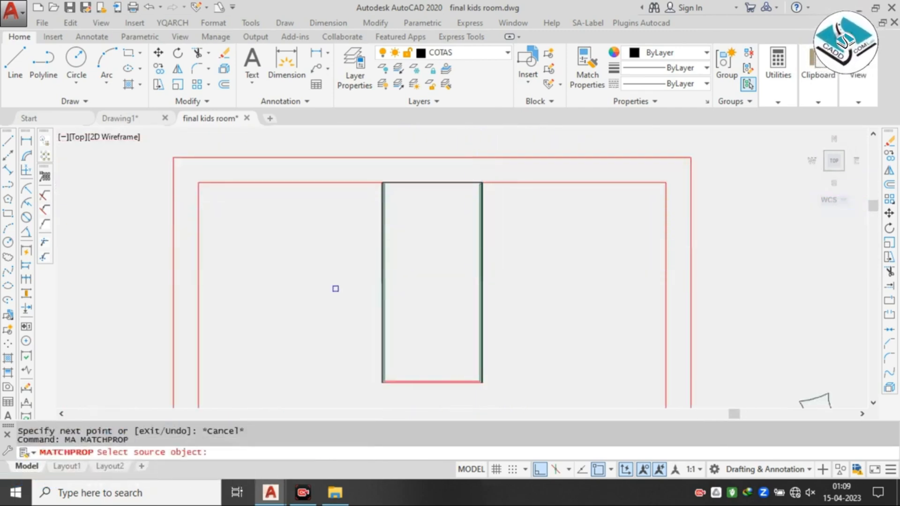
# - Match the green frame line's properties onto the bed's black side lines and both red lower lines
pyautogui.click(384, 309)
pyautogui.scroll(-2, 410, 286)
pyautogui.moveTo(409, 281); pyautogui.dragTo(402, 150, button='middle')
pyautogui.scroll(2, 402, 150)
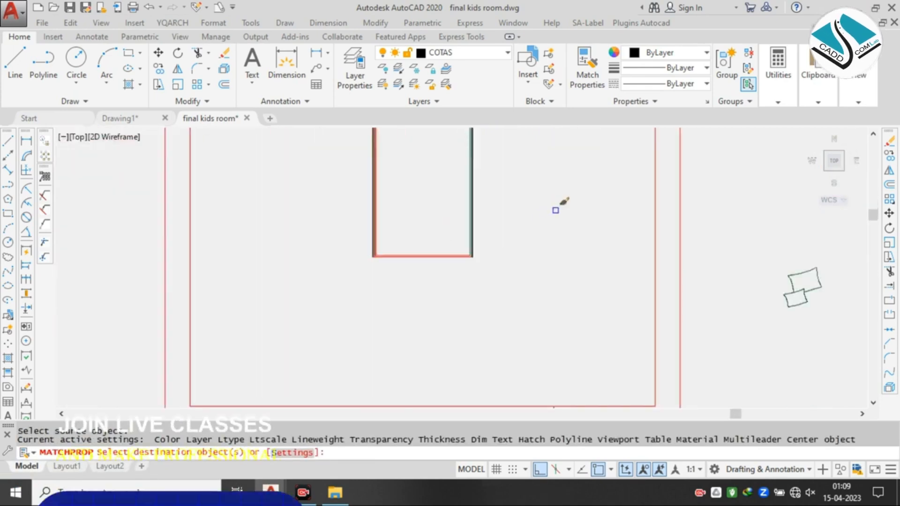
pyautogui.click(553, 210)
pyautogui.click(422, 275)
pyautogui.scroll(4, 382, 211)
pyautogui.click(482, 158)
pyautogui.click(244, 310)
pyautogui.scroll(-6, 406, 283)
pyautogui.press('Escape')
pyautogui.press('Escape')
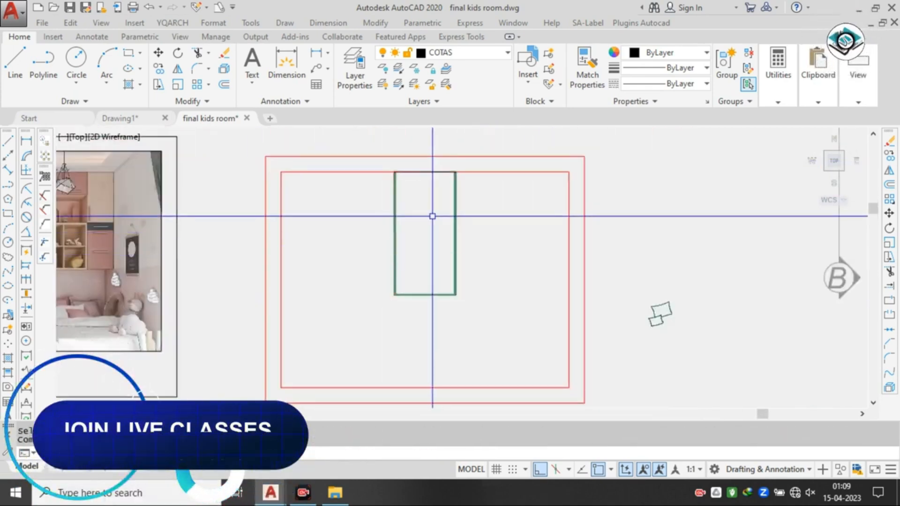
# - Offset the line across the bed's upper end 0.5" downward into the bed
pyautogui.scroll(4, 437, 192)
pyautogui.moveTo(437, 193); pyautogui.dragTo(438, 208, button='middle')
pyautogui.scroll(4, 373, 154)
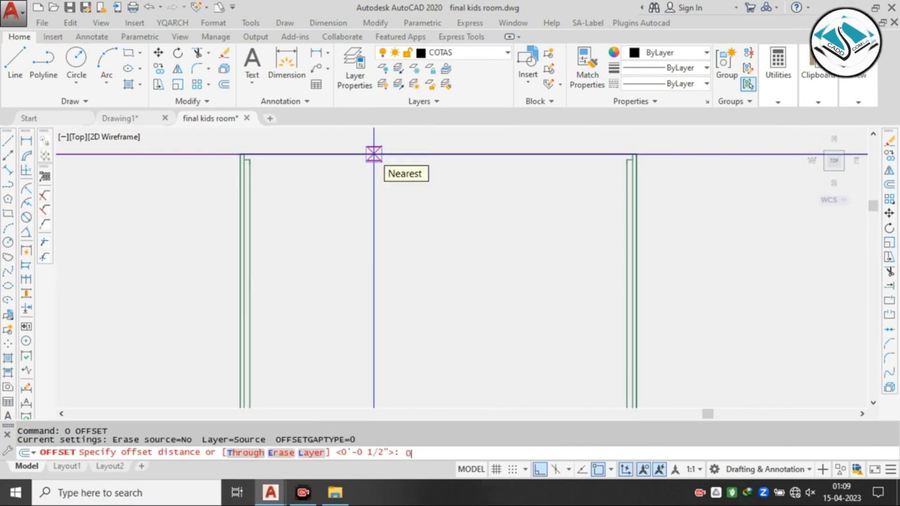
pyautogui.press('Return')
pyautogui.click(373, 154)
pyautogui.click(363, 219)
pyautogui.press('Escape')
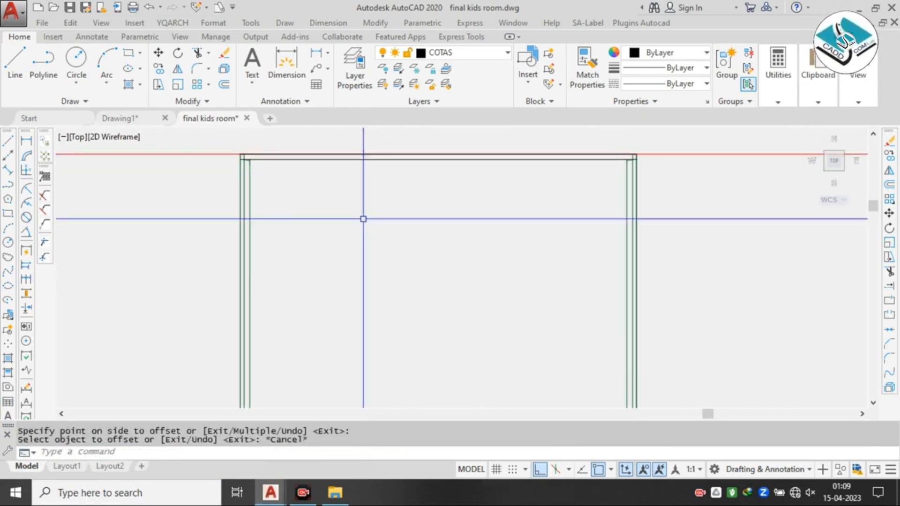
# - Trim the offset upper line's overhang back to the inner frame line at the bed's upper left corner
pyautogui.write('tr')
pyautogui.press('Return')
pyautogui.press('Return')
pyautogui.scroll(5, 248, 161)
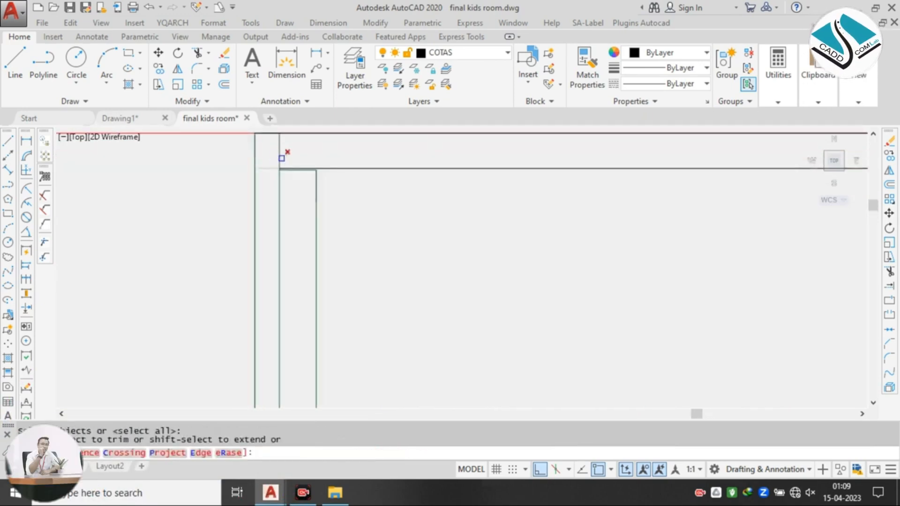
pyautogui.scroll(-3, 211, 187)
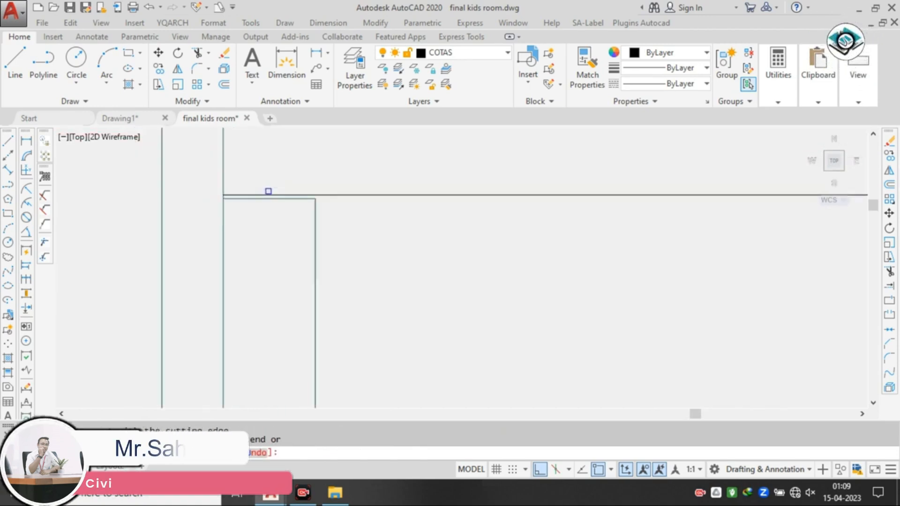
pyautogui.press('Escape')
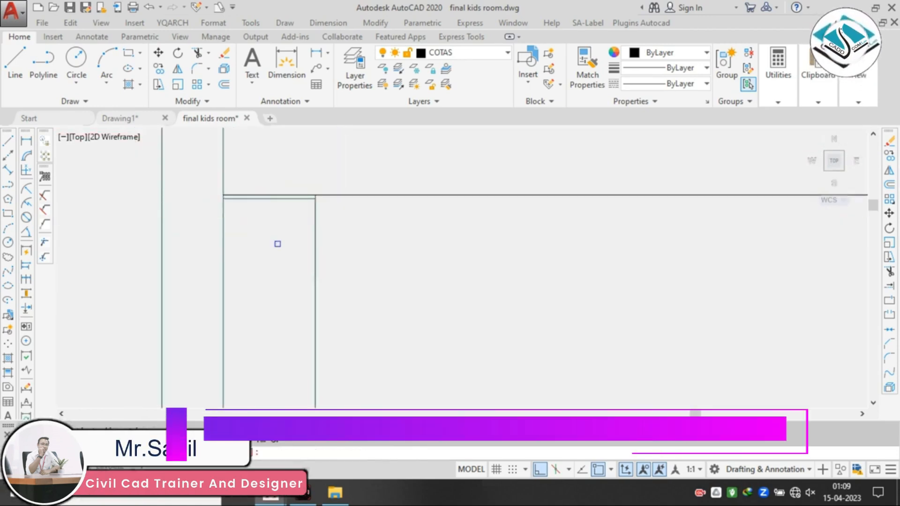
# - Erase the short green horizontal segments just below the offset line at both upper corners of the bed
pyautogui.click(291, 199)
pyautogui.scroll(-6, 238, 216)
pyautogui.press('Delete')
pyautogui.scroll(-6, 238, 216)
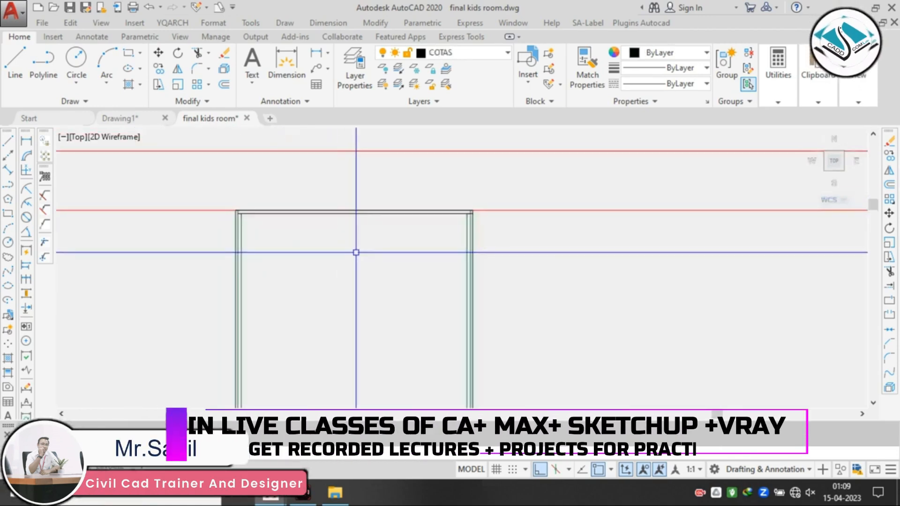
pyautogui.scroll(5, 504, 211)
pyautogui.scroll(8, 431, 229)
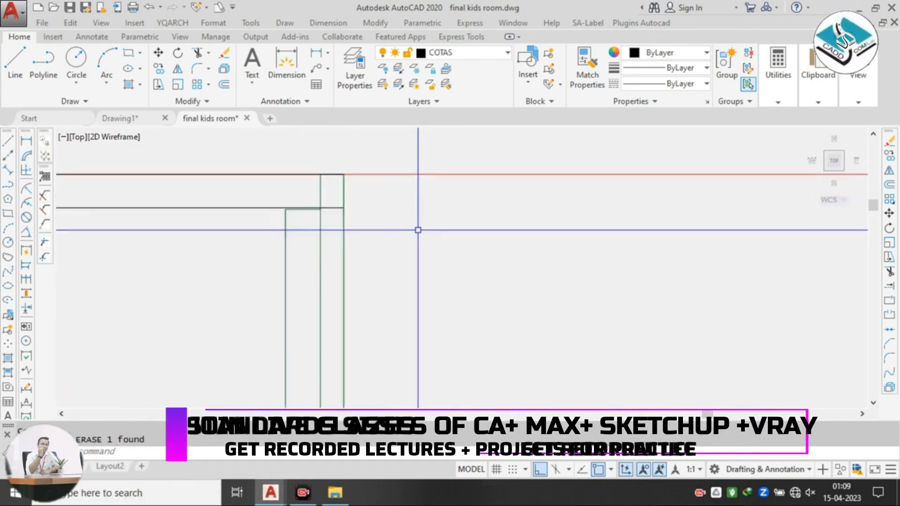
pyautogui.write('ex')
pyautogui.press('Return')
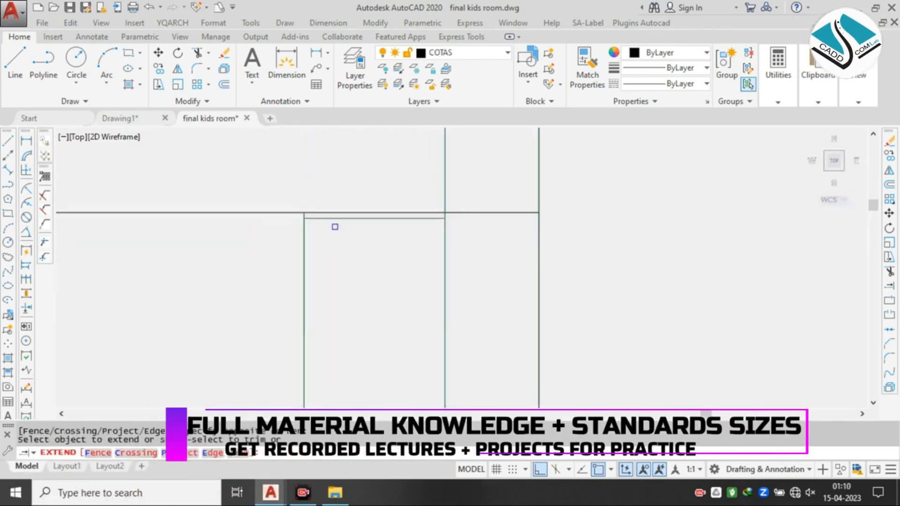
pyautogui.press('Escape')
pyautogui.click(339, 217)
pyautogui.press('Delete')
pyautogui.press('Escape')
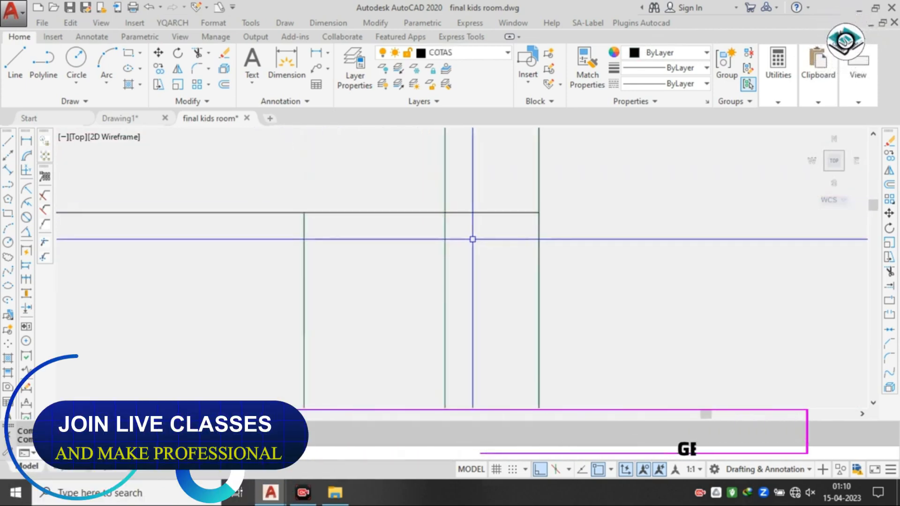
# - Trim the offset upper line's overhang between the two outer frame lines at the bed's upper right corner
pyautogui.click(472, 239)
pyautogui.click(487, 187)
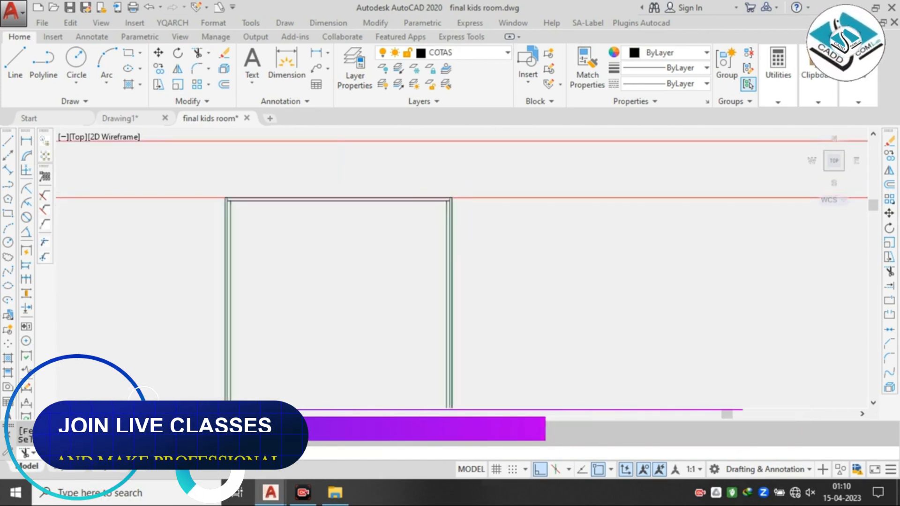
pyautogui.scroll(-8, 471, 231)
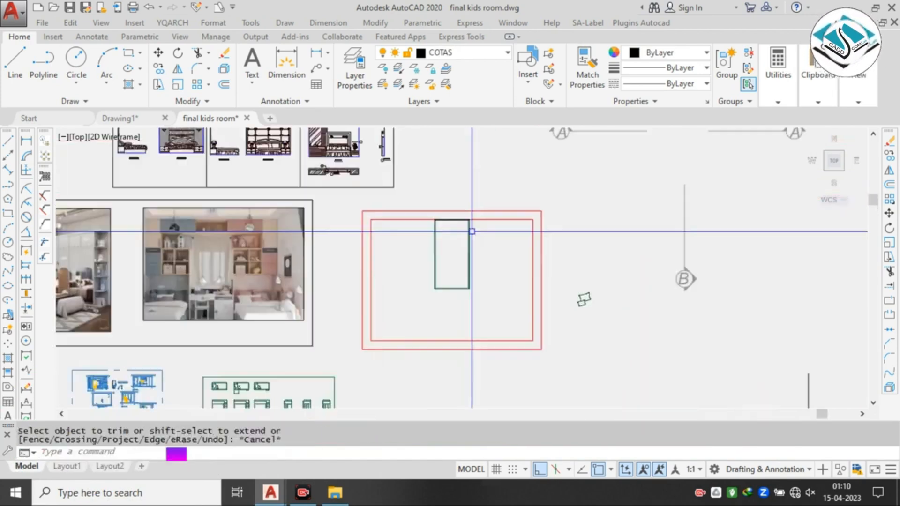
# - Offset the bed's outermost upper line 6" downward into the bed to form the headboard strip
pyautogui.moveTo(405, 203); pyautogui.dragTo(427, 236, button='middle')
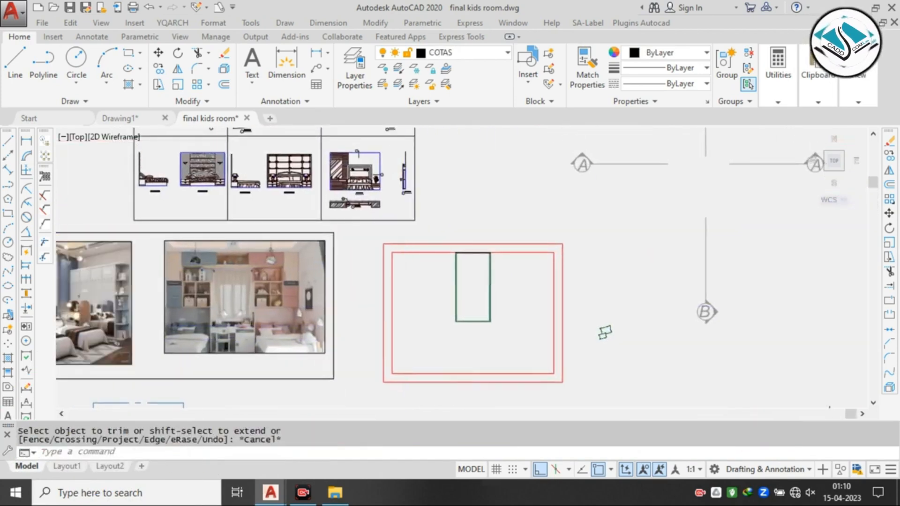
pyautogui.scroll(-2, 402, 235)
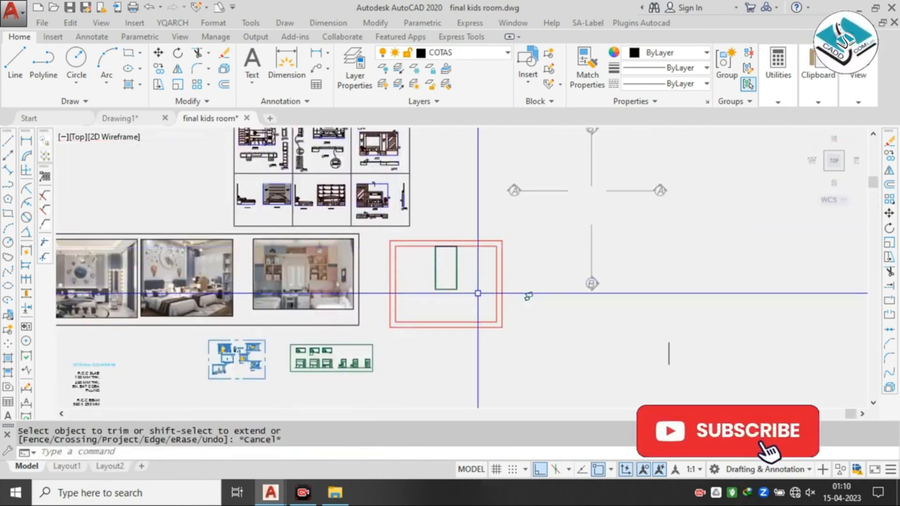
pyautogui.scroll(8, 180, 289)
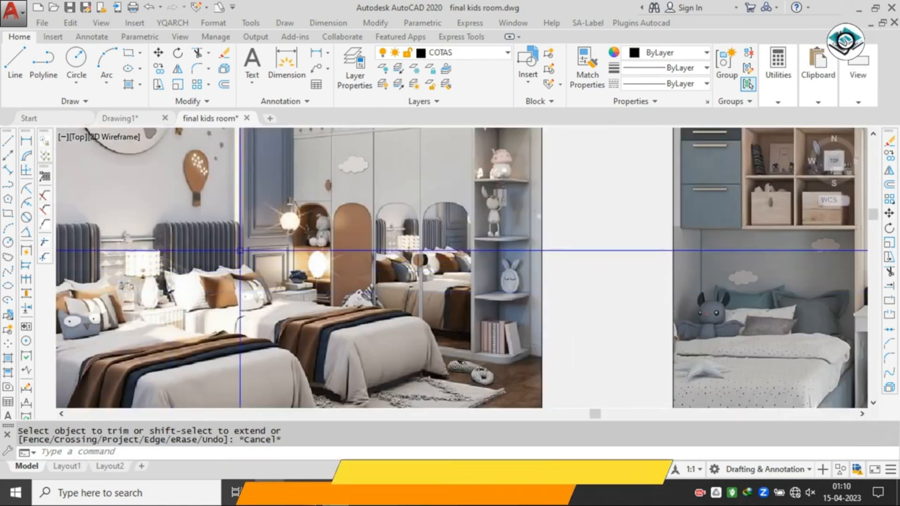
pyautogui.scroll(-8, 577, 253)
pyautogui.scroll(10, 440, 235)
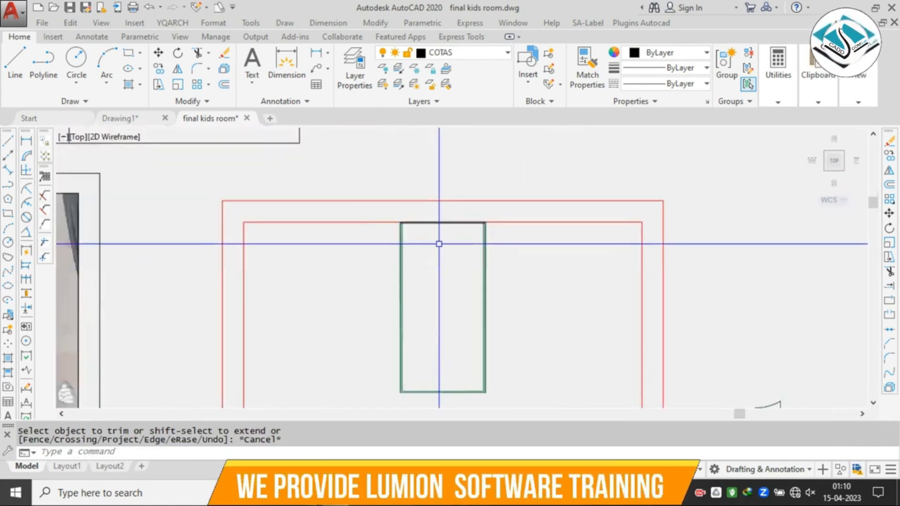
pyautogui.write('o')
pyautogui.press('Return')
pyautogui.write('6')
pyautogui.press('Return')
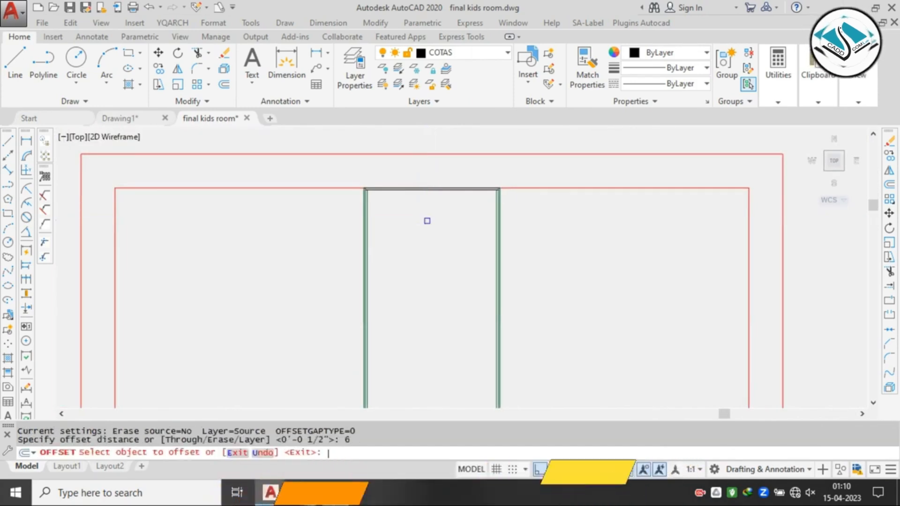
pyautogui.scroll(5, 401, 197)
pyautogui.click(416, 187)
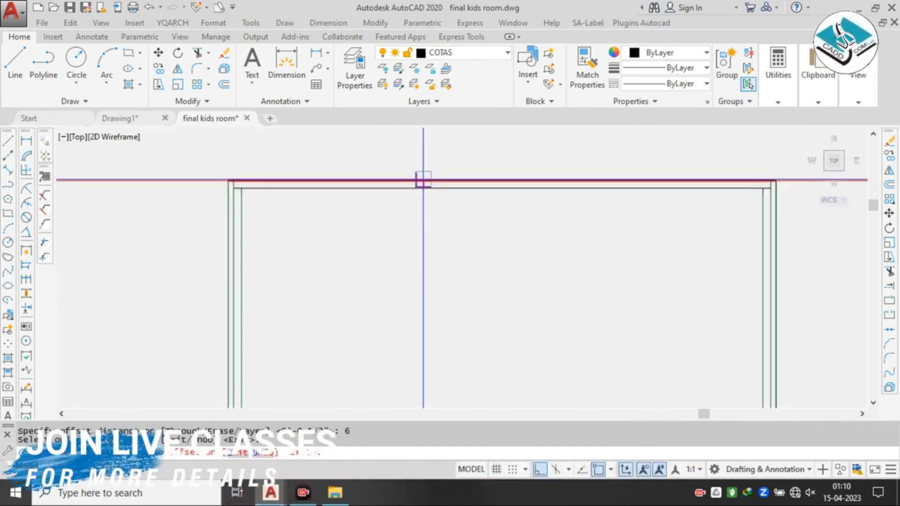
pyautogui.click(421, 228)
pyautogui.scroll(-12, 448, 204)
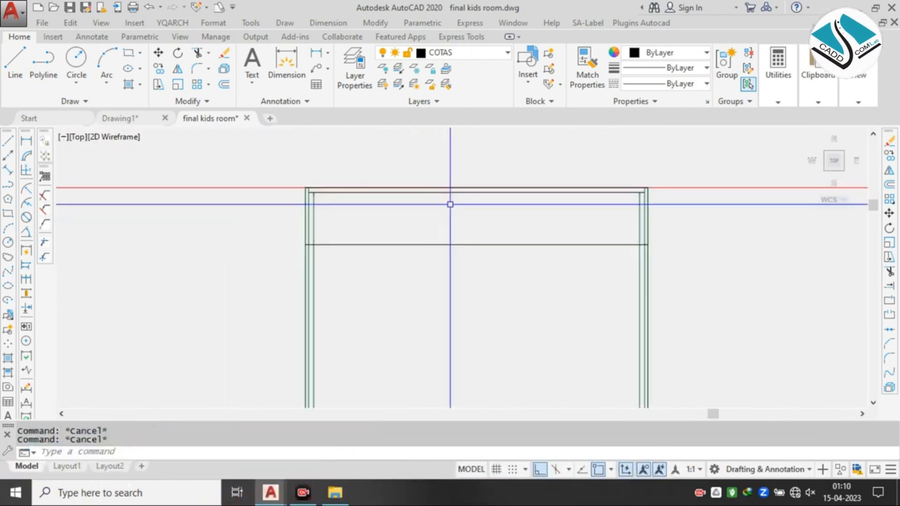
# - Examine the kids room reference photos, comparing the beds' headboard designs with the bed drawn in the plan
pyautogui.moveTo(365, 225); pyautogui.dragTo(537, 210, button='middle')
pyautogui.scroll(6, 189, 248)
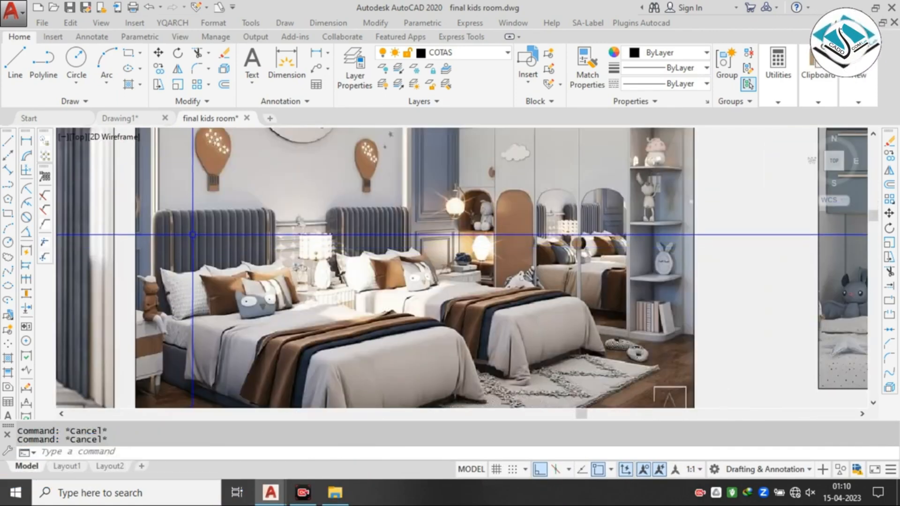
pyautogui.scroll(2, 166, 218)
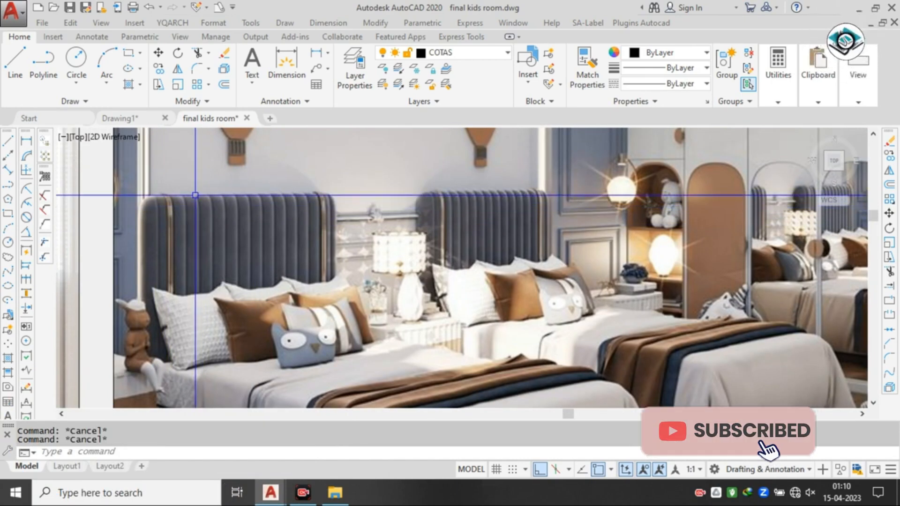
pyautogui.scroll(-4, 365, 236)
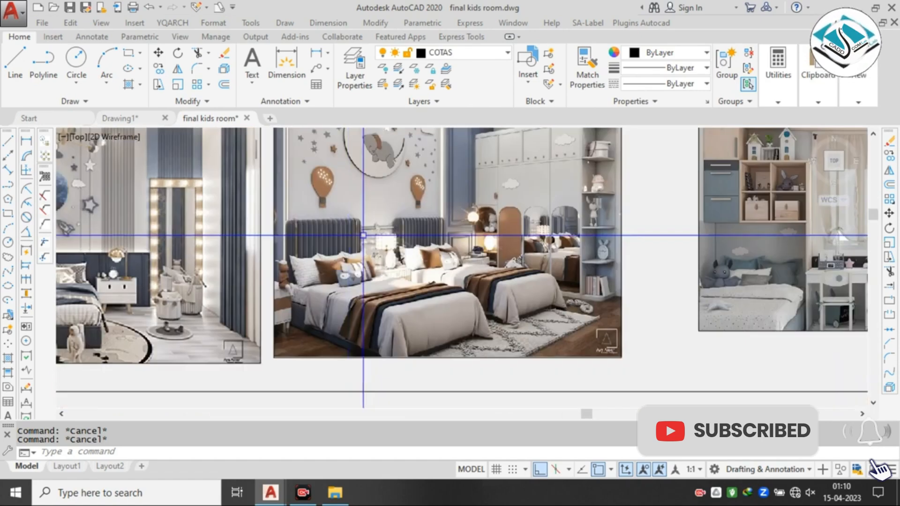
pyautogui.moveTo(236, 295); pyautogui.dragTo(385, 271, button='middle')
pyautogui.scroll(4, 164, 251)
pyautogui.moveTo(145, 252); pyautogui.dragTo(260, 227, button='middle')
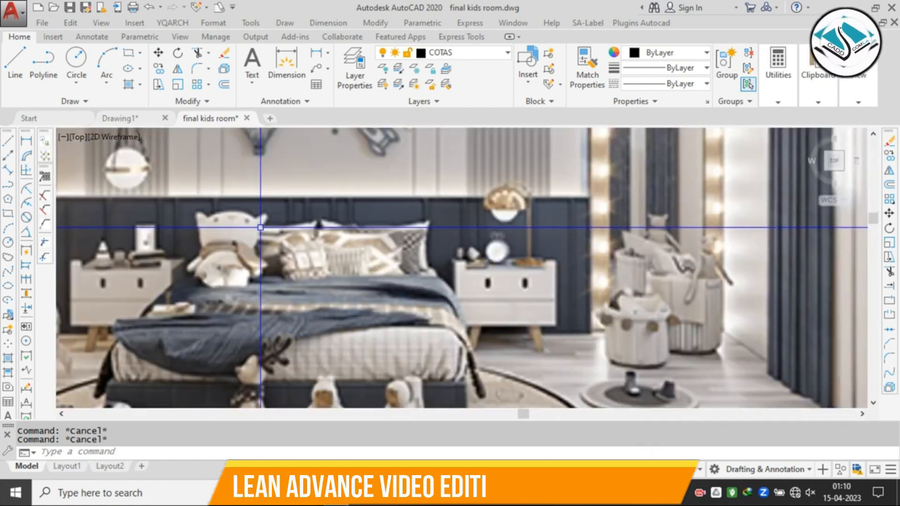
pyautogui.scroll(-4, 260, 227)
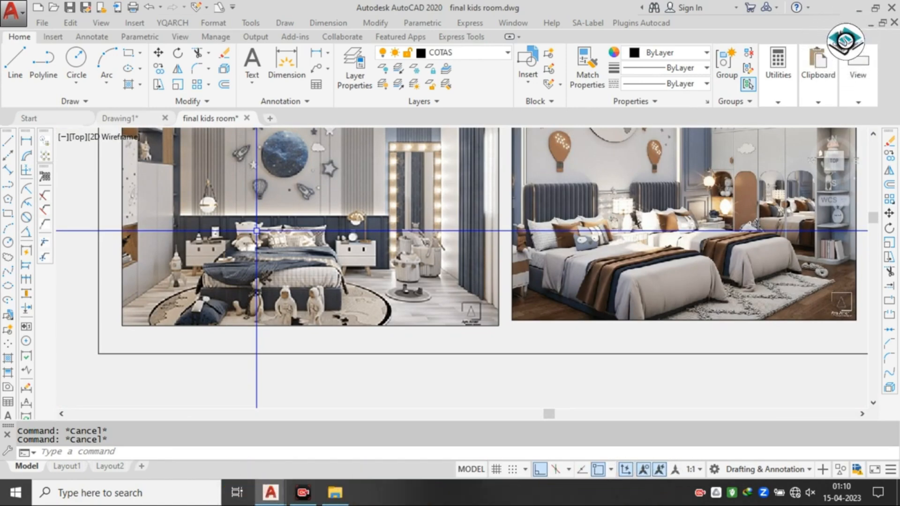
pyautogui.scroll(2, 256, 230)
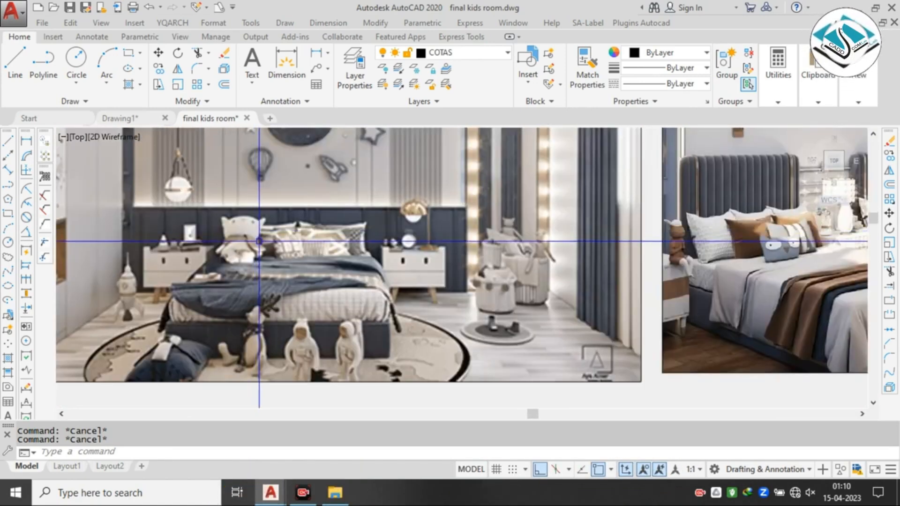
pyautogui.scroll(-5, 258, 242)
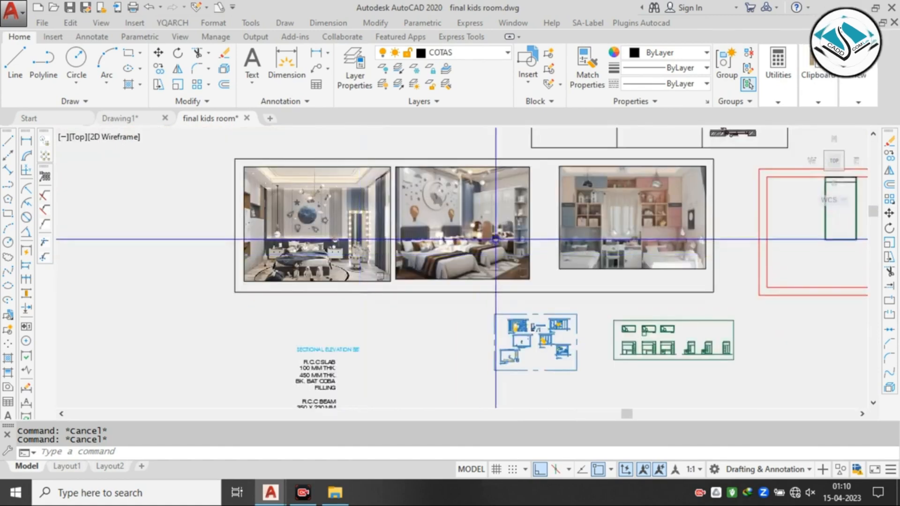
pyautogui.moveTo(495, 239)
pyautogui.mouseDown(button='middle')
pyautogui.moveTo(410, 241)
pyautogui.moveTo(364, 280)
pyautogui.mouseUp(button='middle')
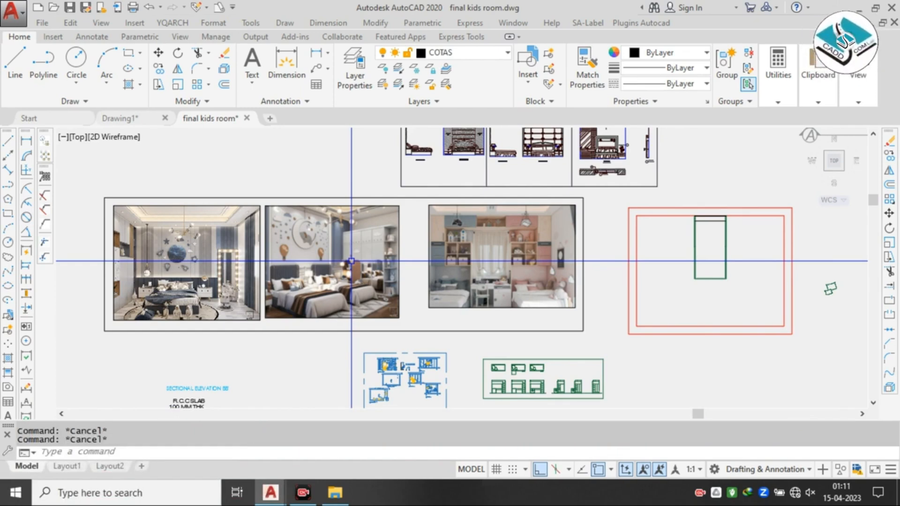
pyautogui.scroll(2, 269, 295)
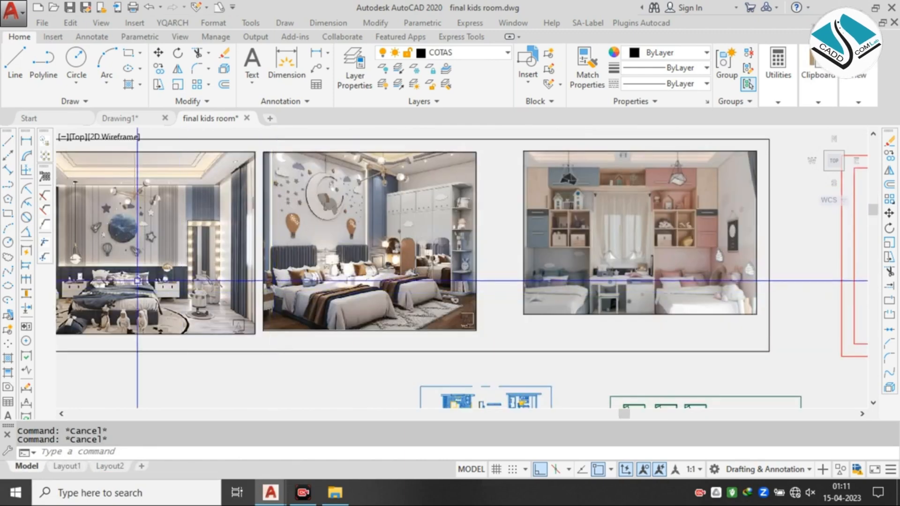
pyautogui.scroll(2, 138, 281)
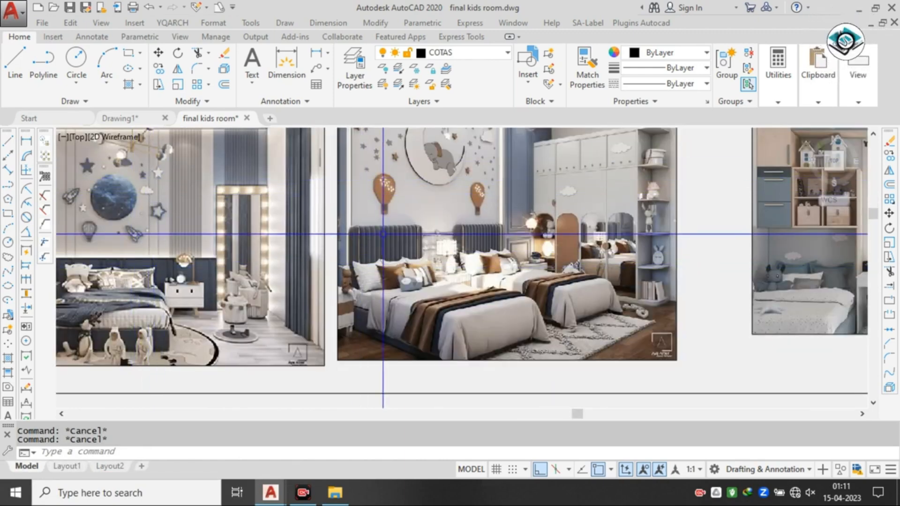
pyautogui.scroll(-4, 377, 248)
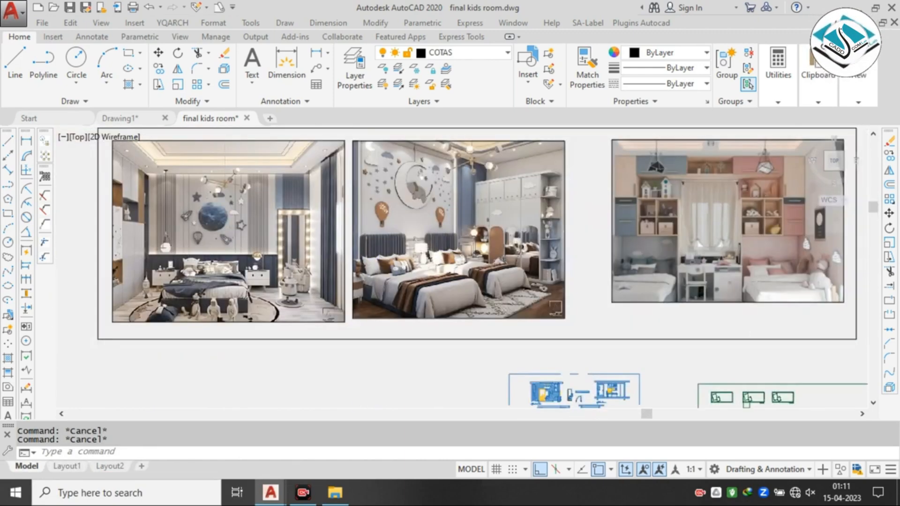
pyautogui.moveTo(667, 269); pyautogui.dragTo(492, 269, button='middle')
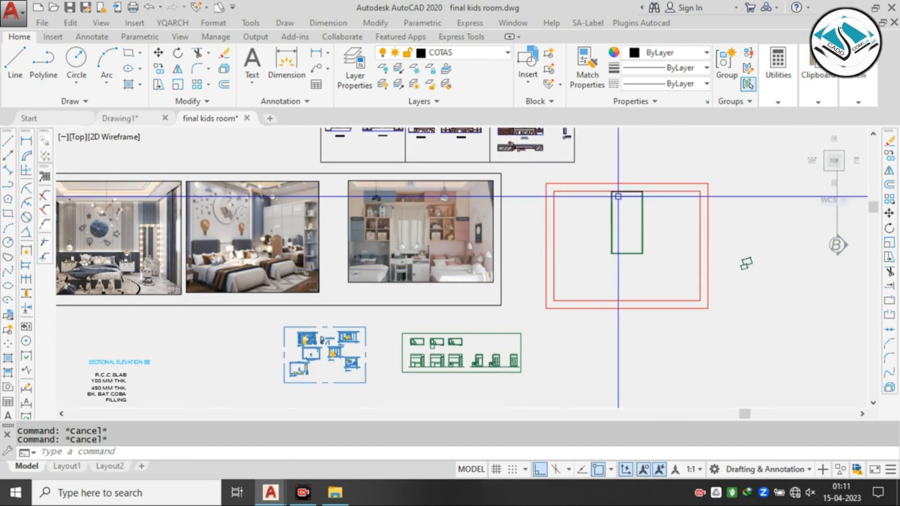
pyautogui.scroll(2, 631, 203)
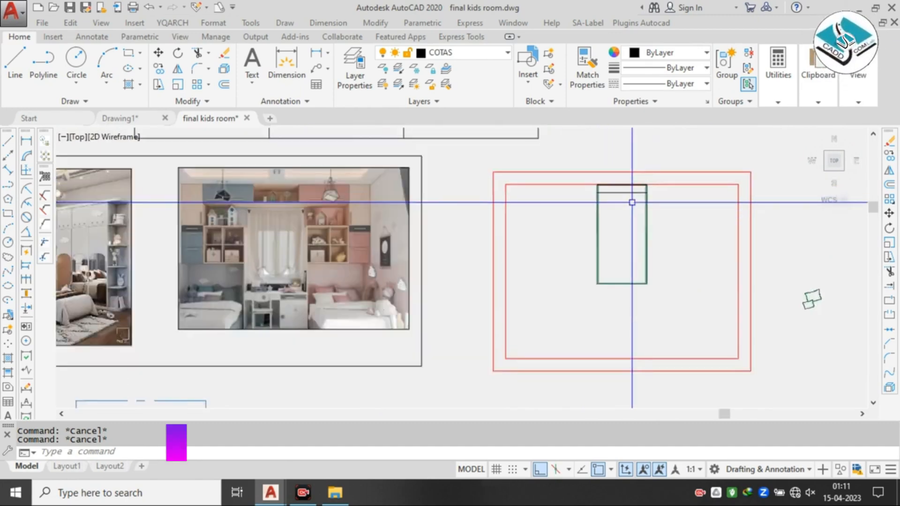
pyautogui.scroll(-2, 612, 202)
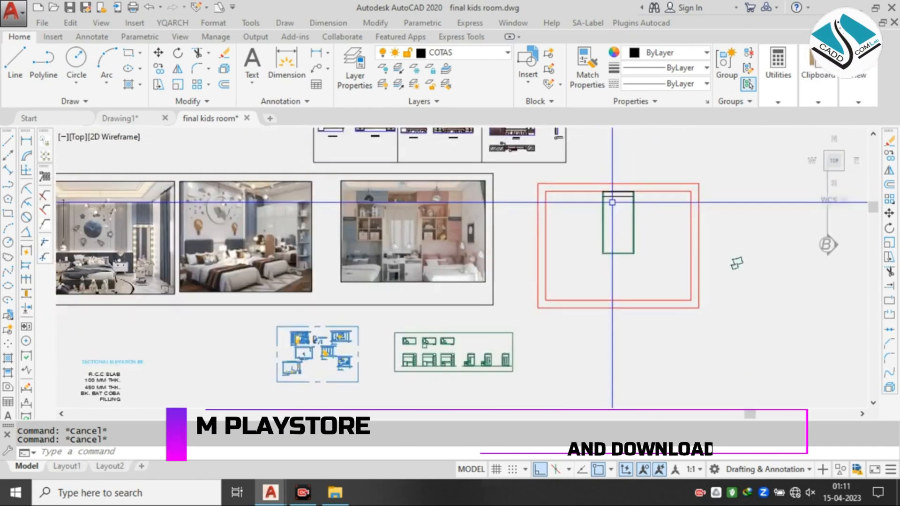
pyautogui.scroll(4, 225, 239)
pyautogui.moveTo(225, 239); pyautogui.dragTo(322, 258, button='middle')
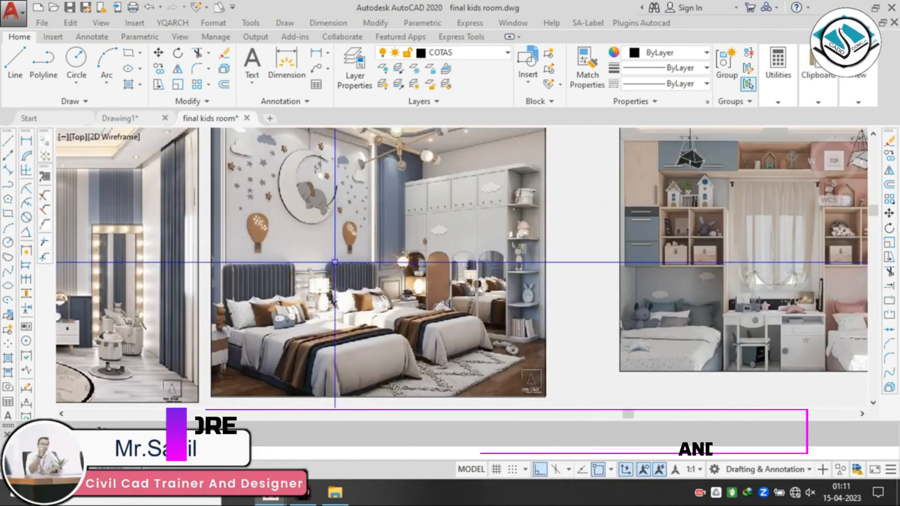
pyautogui.scroll(-4, 334, 262)
pyautogui.scroll(2, 208, 271)
pyautogui.scroll(-2, 207, 271)
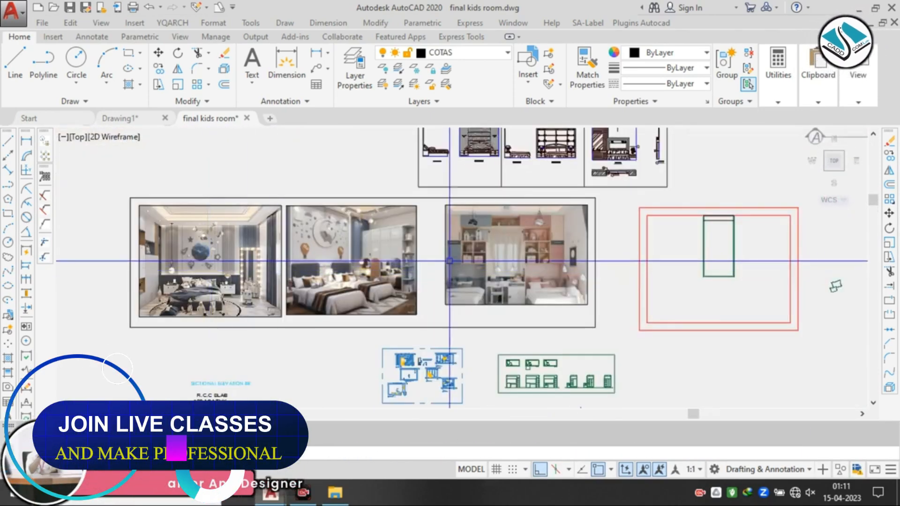
pyautogui.scroll(2, 726, 230)
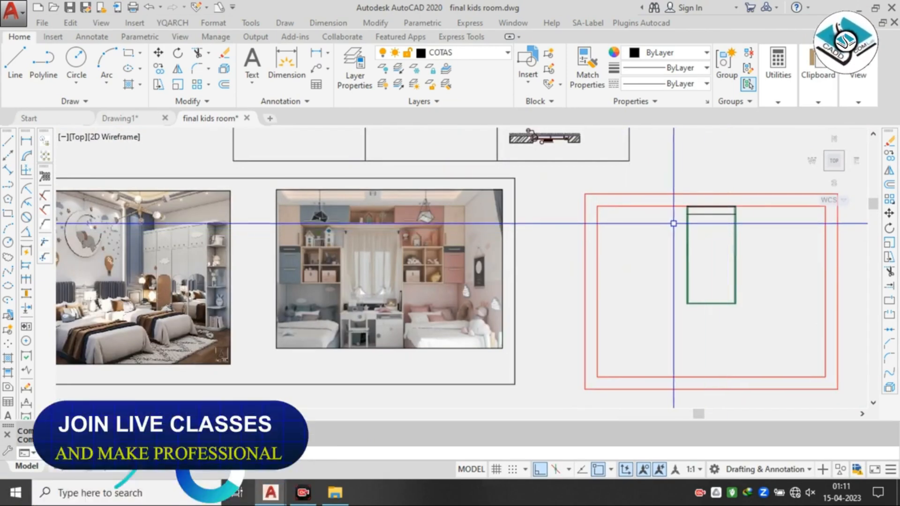
# - Draw a vertical line across the headboard strip, from its upper inner line to its lower edge, near the bed's left side
pyautogui.scroll(6, 700, 209)
pyautogui.moveTo(669, 210); pyautogui.dragTo(502, 211, button='middle')
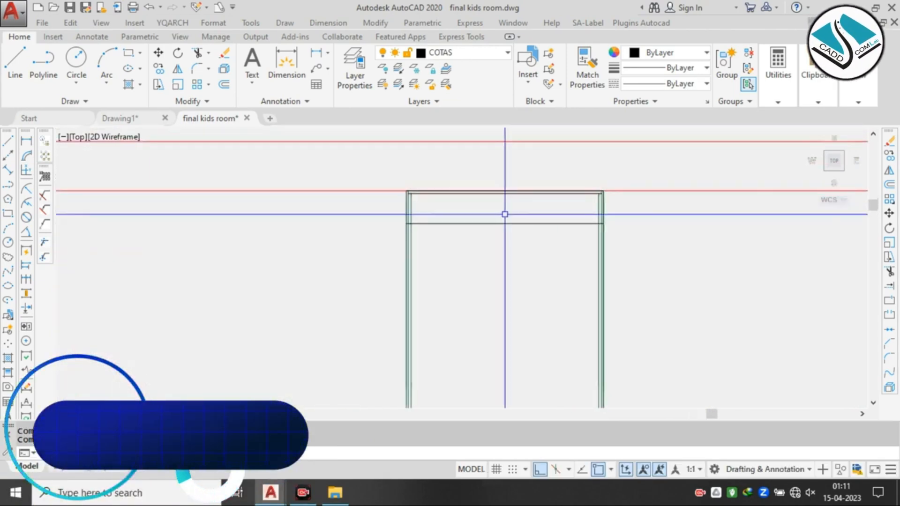
pyautogui.press('Escape')
pyautogui.scroll(5, 398, 191)
pyautogui.write('l')
pyautogui.press('Return')
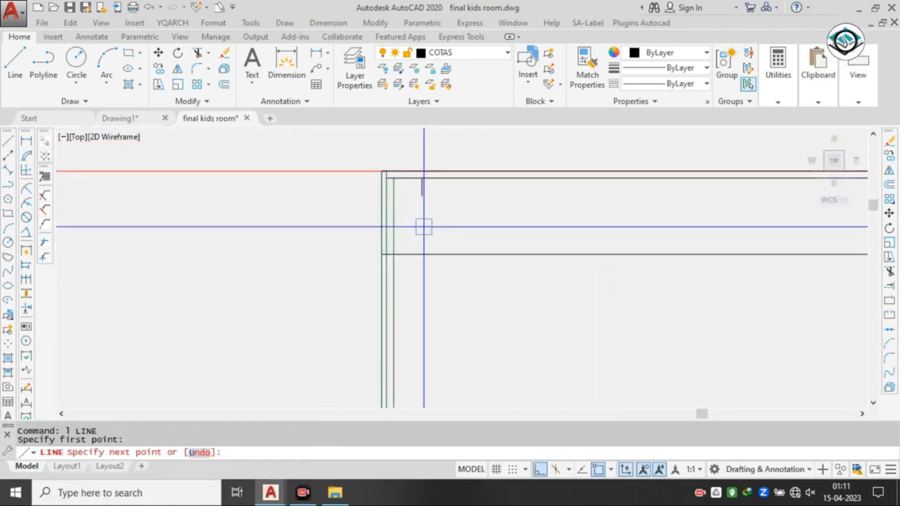
pyautogui.scroll(-12, 406, 216)
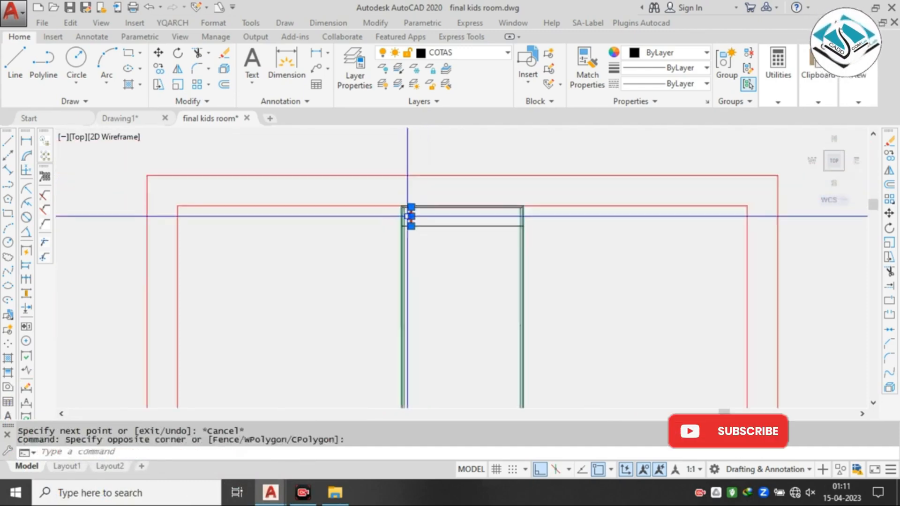
# - Examine the vertical channel pattern of the upholstered headboards in the twin-bed reference photo
pyautogui.moveTo(532, 285); pyautogui.dragTo(628, 276, button='middle')
pyautogui.scroll(6, 224, 264)
pyautogui.moveTo(224, 265); pyautogui.dragTo(529, 253, button='middle')
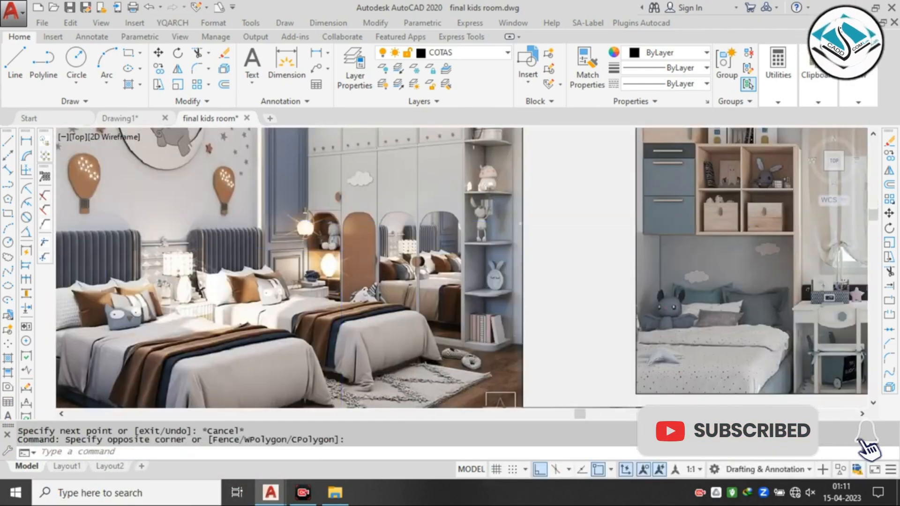
pyautogui.scroll(5, 212, 212)
pyautogui.scroll(-10, 217, 199)
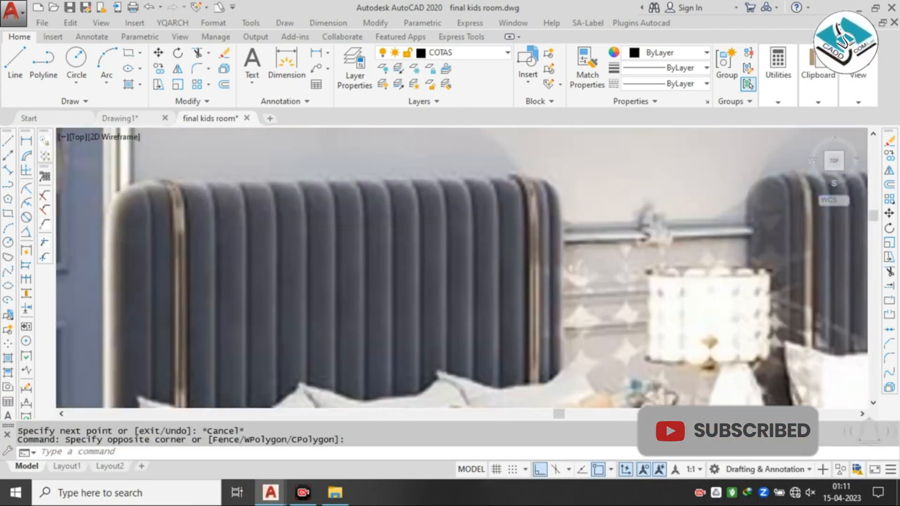
pyautogui.scroll(10, 393, 178)
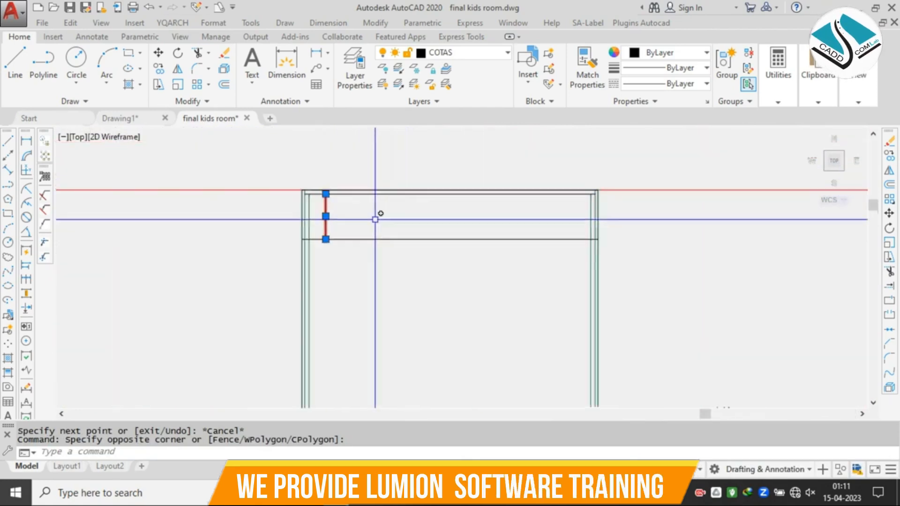
# - Copy the vertical line as a 15-item array fitted across the headboard strip to the bed's right inner frame line
pyautogui.write('co')
pyautogui.press('Return')
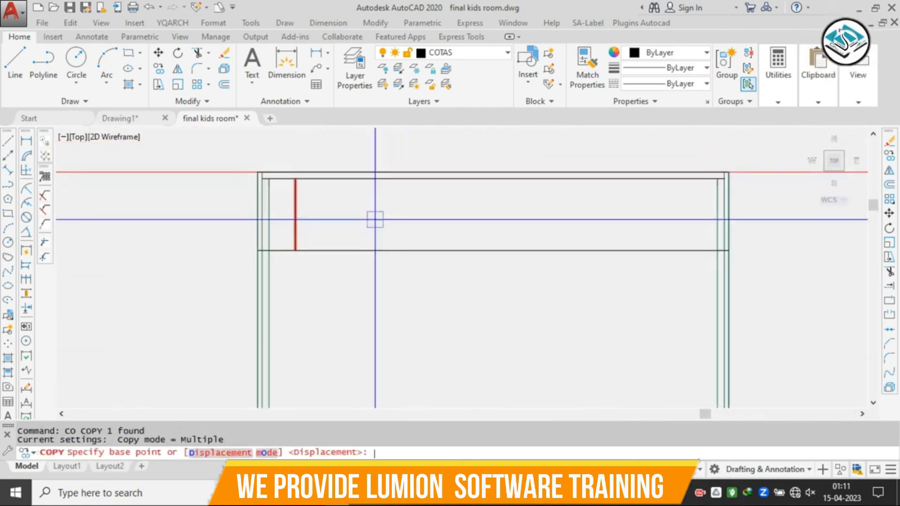
pyautogui.click(295, 178)
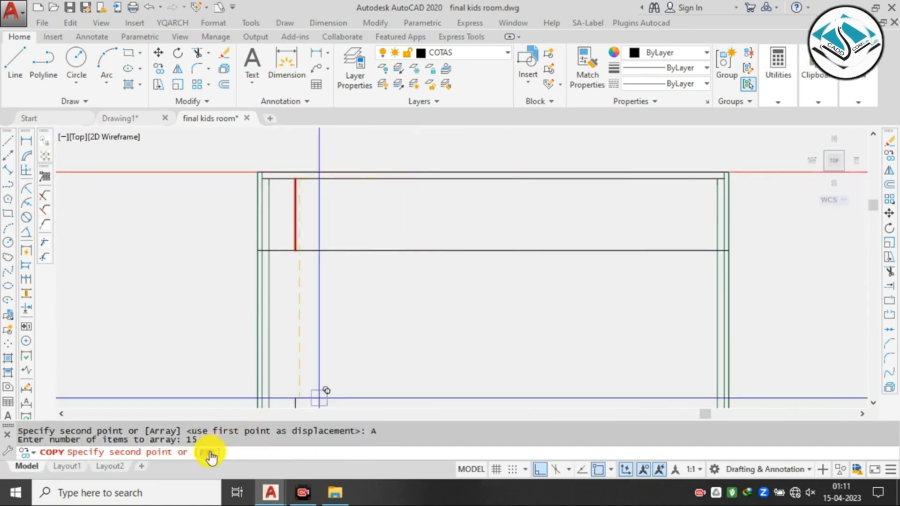
pyautogui.write('F')
pyautogui.press('Return')
pyautogui.scroll(8, 725, 170)
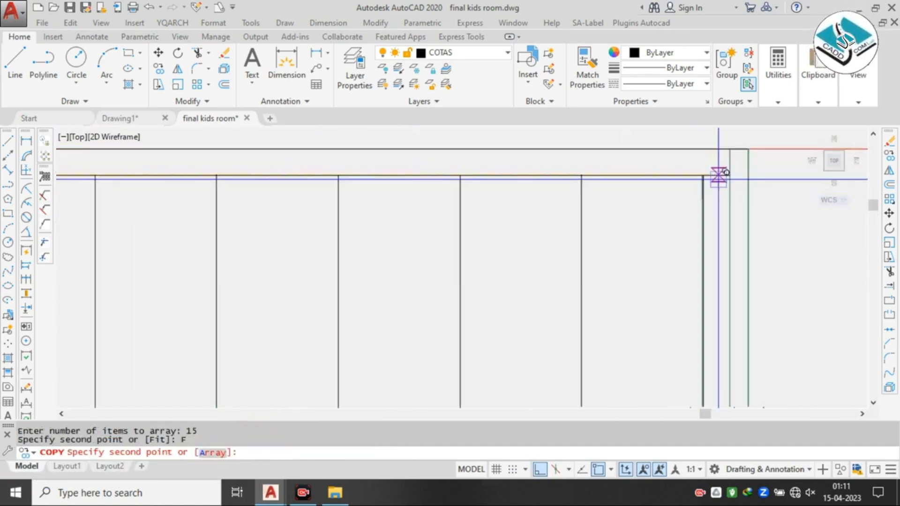
pyautogui.click(599, 174)
pyautogui.scroll(-5, 598, 175)
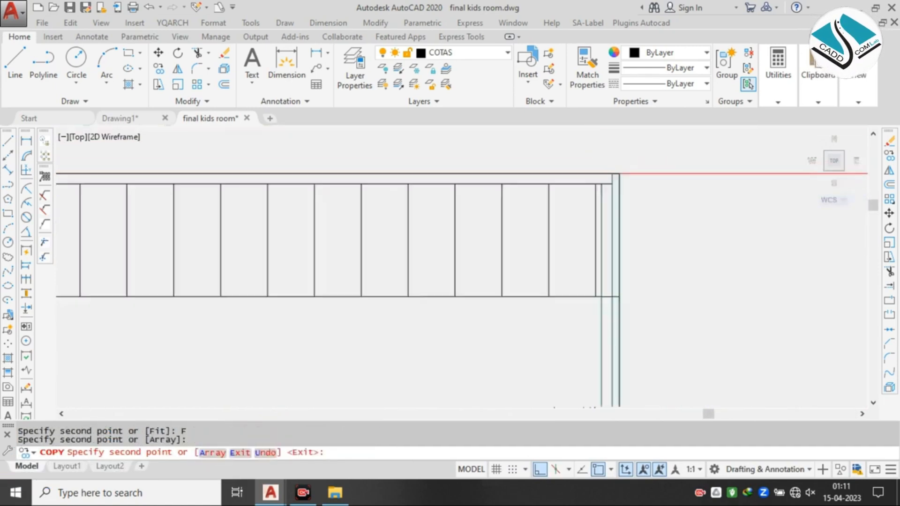
pyautogui.press('Return')
# - Change the colour of the headboard's vertical division lines to grey
pyautogui.moveTo(308, 220); pyautogui.dragTo(625, 221, button='middle')
pyautogui.click(253, 235)
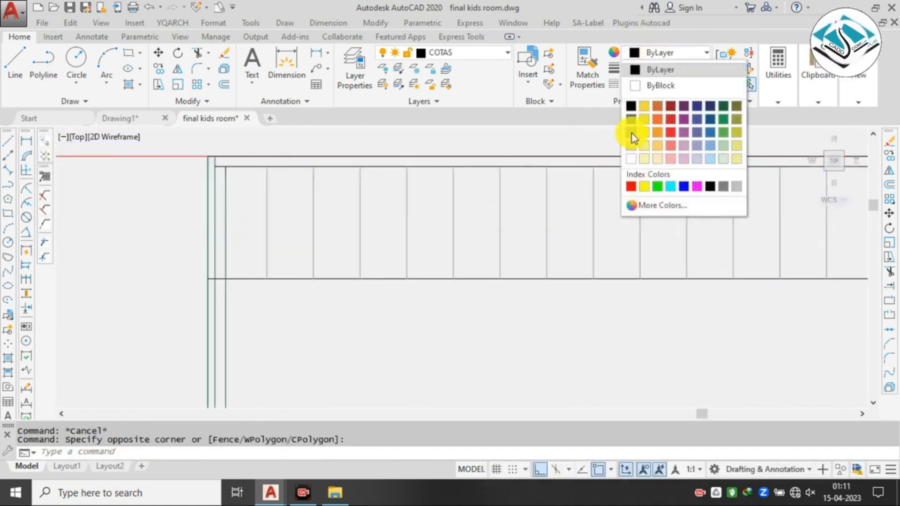
pyautogui.click(631, 133)
pyautogui.press('Escape')
pyautogui.press('Escape')
pyautogui.scroll(-4, 404, 169)
pyautogui.scroll(-5, 493, 283)
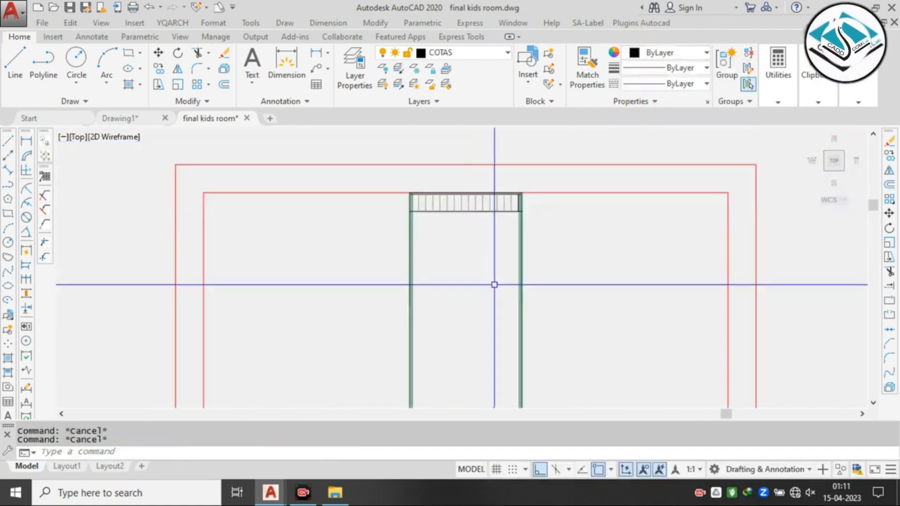
# - Copy the grouped pillows from outside the room onto the bed's left half, just below the headboard, with ortho off
pyautogui.scroll(5, 478, 216)
pyautogui.scroll(-4, 521, 168)
pyautogui.scroll(-2, 521, 168)
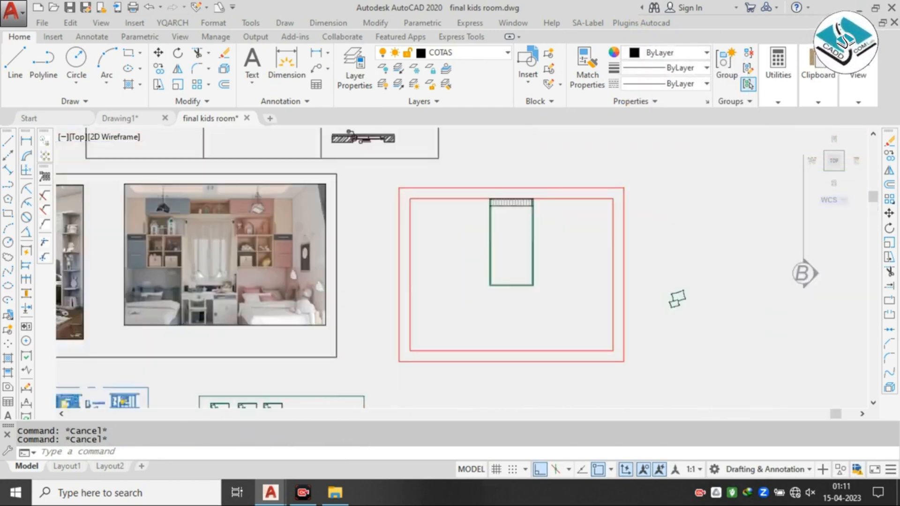
pyautogui.scroll(5, 594, 265)
pyautogui.click(727, 263)
pyautogui.click(655, 347)
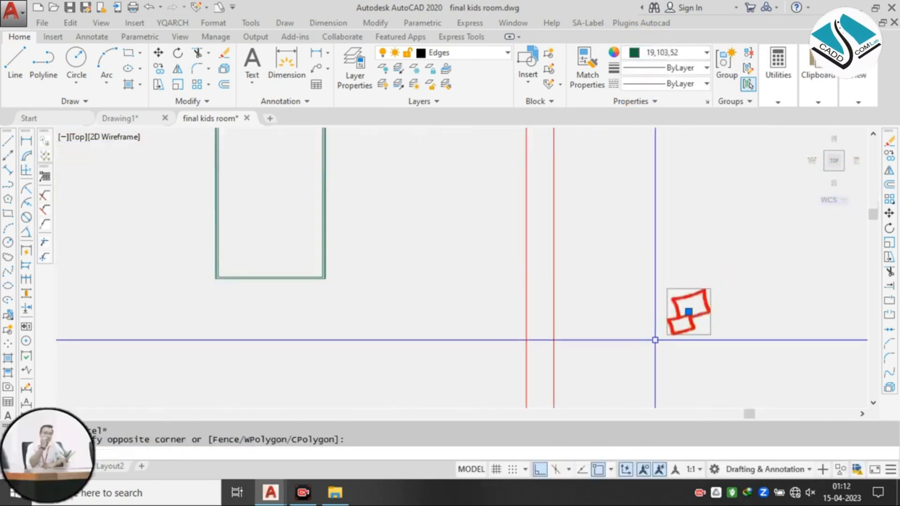
pyautogui.write('co')
pyautogui.press('Return')
pyautogui.click(708, 311)
pyautogui.moveTo(648, 310); pyautogui.dragTo(741, 385, button='middle')
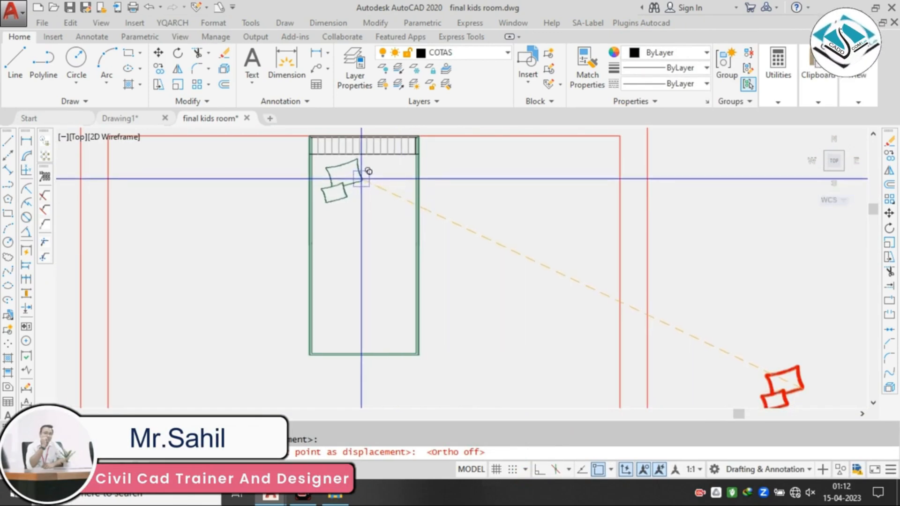
pyautogui.press('Escape')
# - Copy the bed's pillow group to the right so a second set sits beside it below the headboard
pyautogui.scroll(4, 362, 177)
pyautogui.click(305, 257)
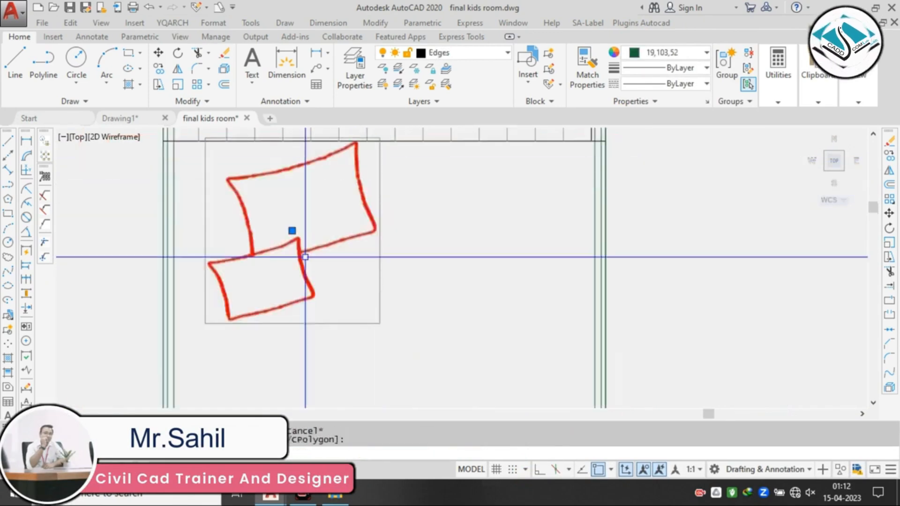
pyautogui.click(297, 217)
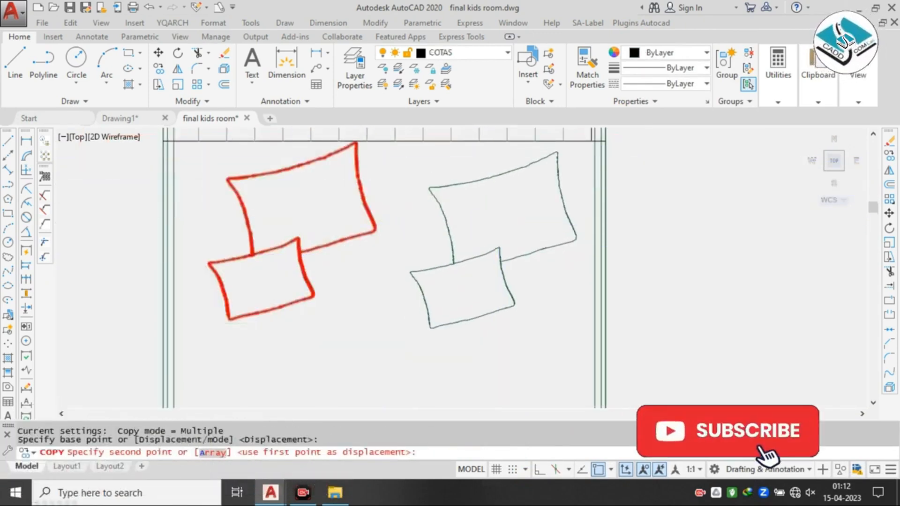
pyautogui.click(498, 226)
pyautogui.press('Escape')
# - Erase the original pillow group lying outside the room's right wall
pyautogui.scroll(-3, 428, 207)
pyautogui.scroll(-3, 434, 219)
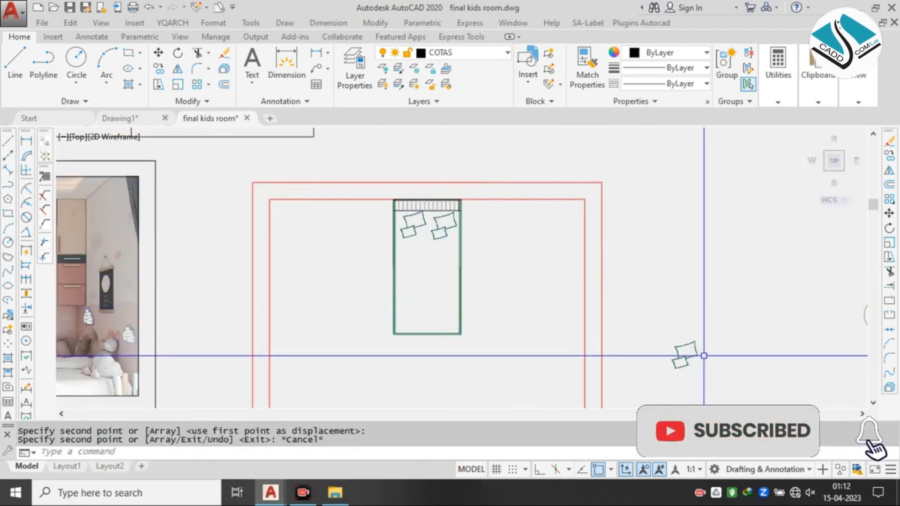
pyautogui.click(698, 341)
pyautogui.write('e')
pyautogui.press('Return')
# - Examine the bedding and pillow arrangement in the reference photos and compare it with the bed in the plan
pyautogui.scroll(-4, 476, 233)
pyautogui.moveTo(476, 233); pyautogui.dragTo(621, 211, button='middle')
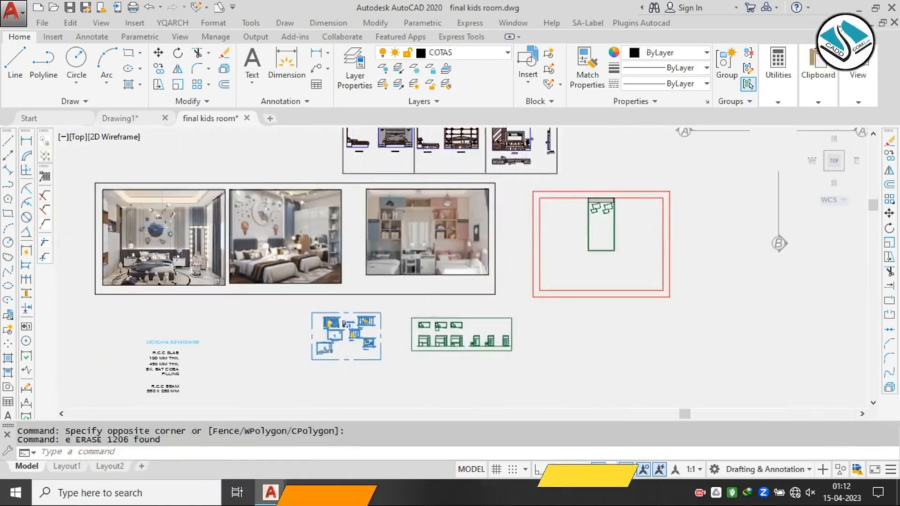
pyautogui.scroll(2, 351, 226)
pyautogui.scroll(2, 294, 239)
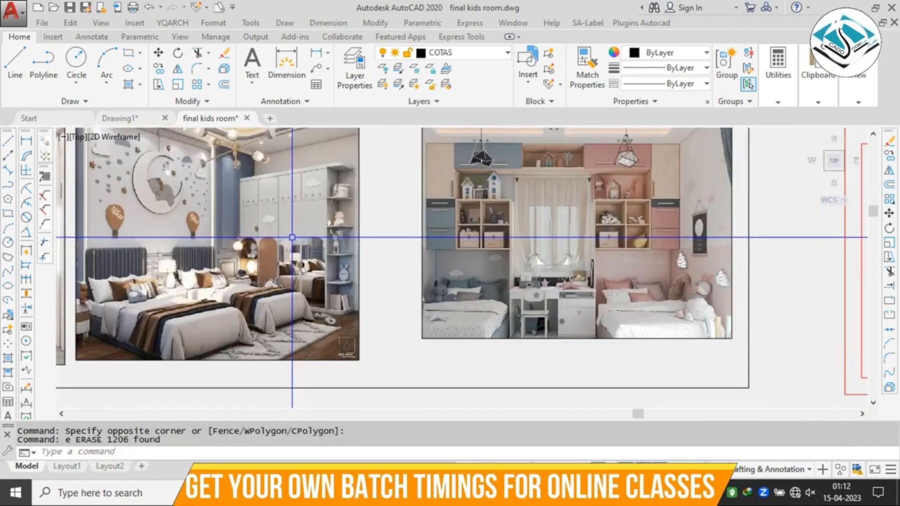
pyautogui.moveTo(207, 256)
pyautogui.mouseDown(button='middle')
pyautogui.moveTo(267, 217)
pyautogui.moveTo(431, 219)
pyautogui.mouseUp(button='middle')
pyautogui.scroll(3, 112, 273)
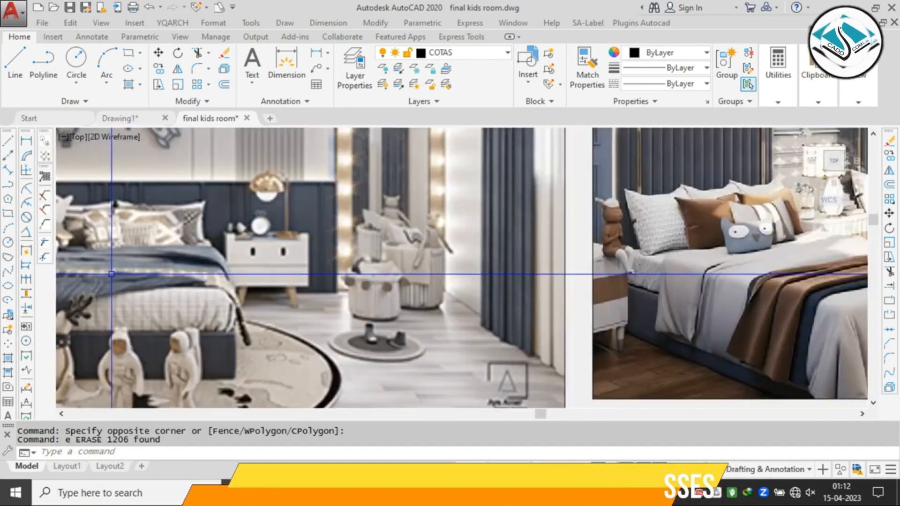
pyautogui.moveTo(112, 273)
pyautogui.mouseDown(button='middle')
pyautogui.moveTo(282, 246)
pyautogui.moveTo(358, 253)
pyautogui.mouseUp(button='middle')
pyautogui.scroll(-5, 280, 246)
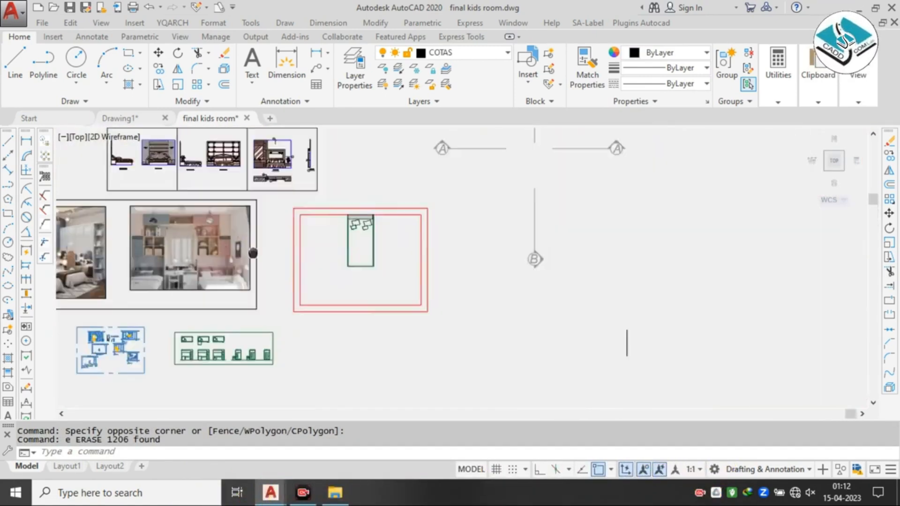
pyautogui.scroll(5, 357, 227)
pyautogui.scroll(-2, 318, 195)
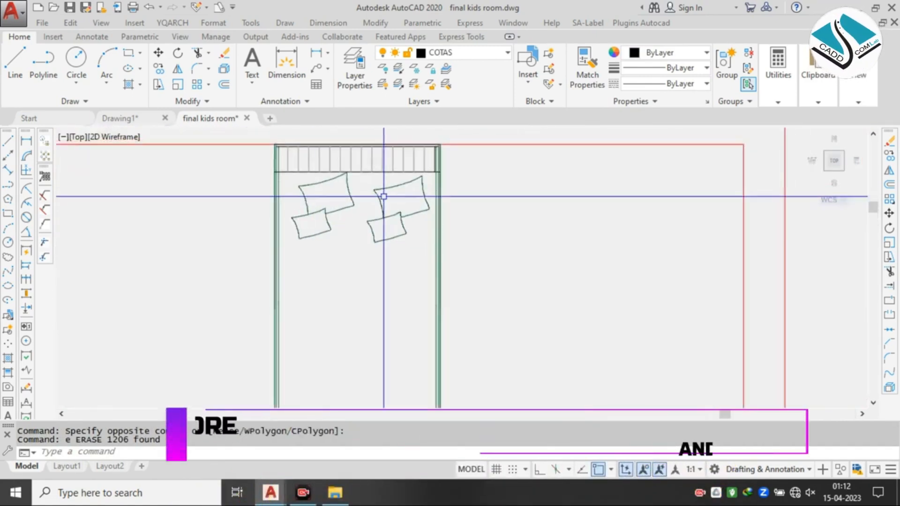
# - Move both pillow groups off the bed into the empty floor area on its right
pyautogui.click(428, 248)
pyautogui.click(300, 193)
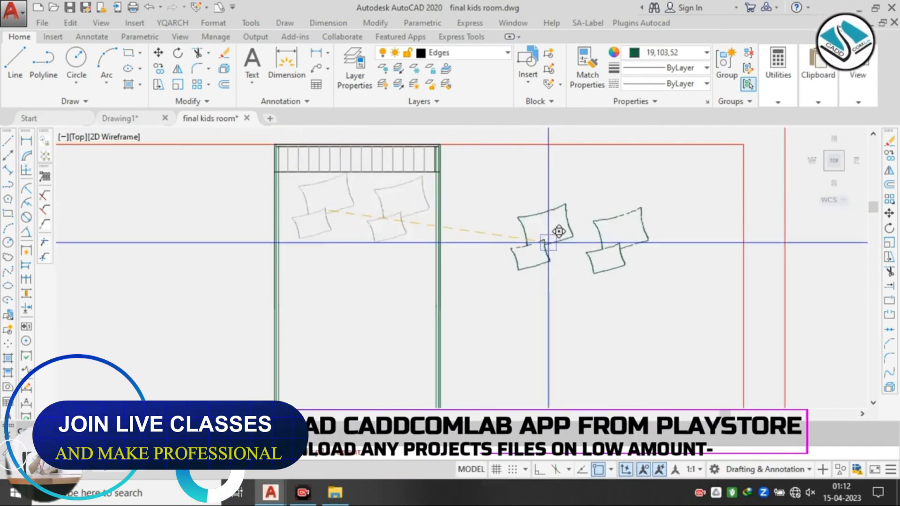
pyautogui.click(595, 244)
pyautogui.scroll(2, 323, 174)
pyautogui.scroll(-8, 322, 174)
pyautogui.moveTo(322, 174); pyautogui.dragTo(373, 184, button='middle')
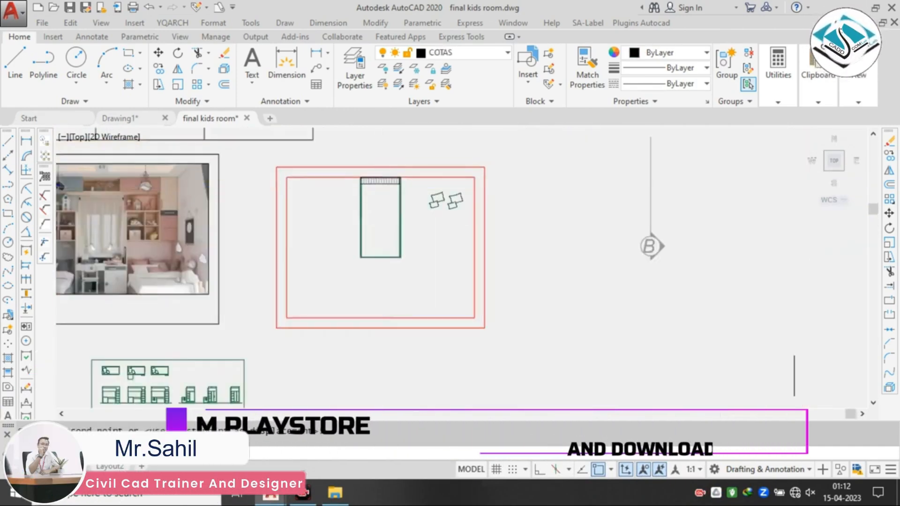
# - Study how the mattresses, pillows and blankets are laid out on the beds in the first two reference photos
pyautogui.scroll(-2, 380, 185)
pyautogui.moveTo(75, 226); pyautogui.dragTo(256, 226, button='middle')
pyautogui.scroll(4, 140, 241)
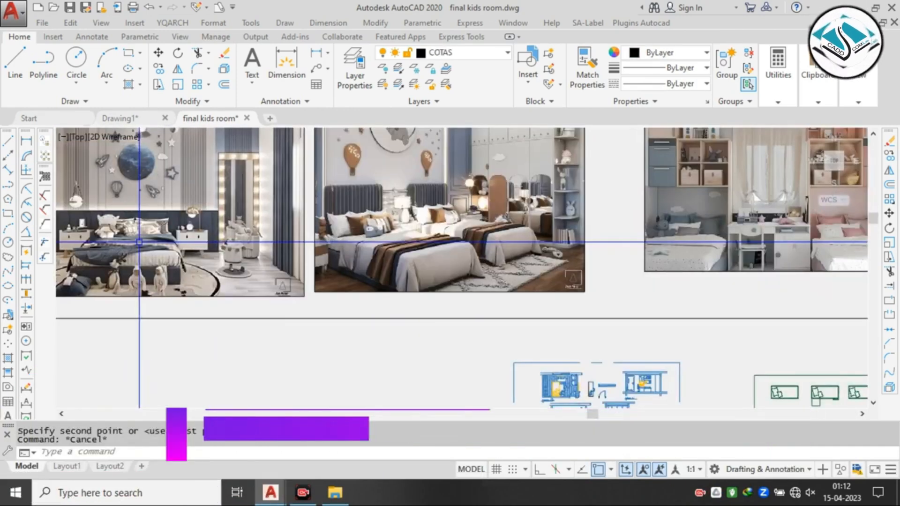
pyautogui.scroll(2, 337, 228)
pyautogui.scroll(-6, 320, 237)
pyautogui.moveTo(652, 227); pyautogui.dragTo(572, 227, button='middle')
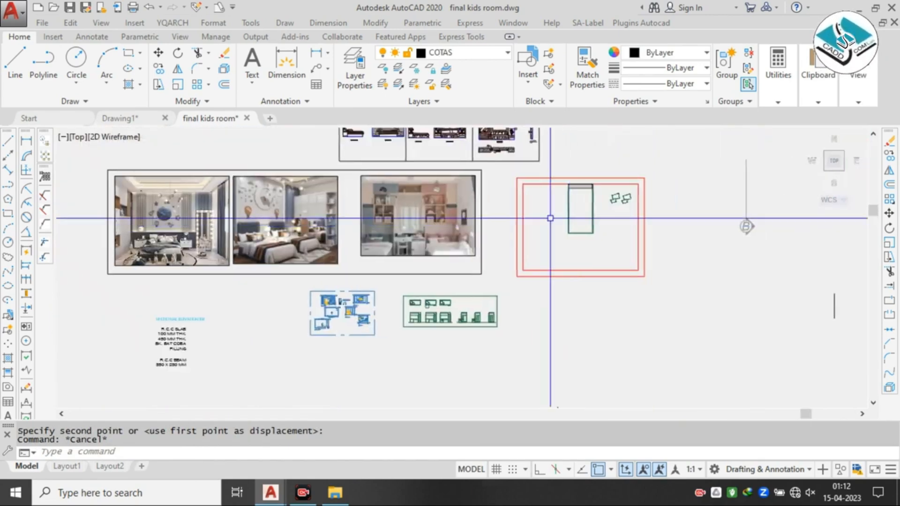
pyautogui.scroll(6, 569, 201)
pyautogui.moveTo(609, 164); pyautogui.dragTo(440, 204, button='middle')
pyautogui.scroll(4, 440, 204)
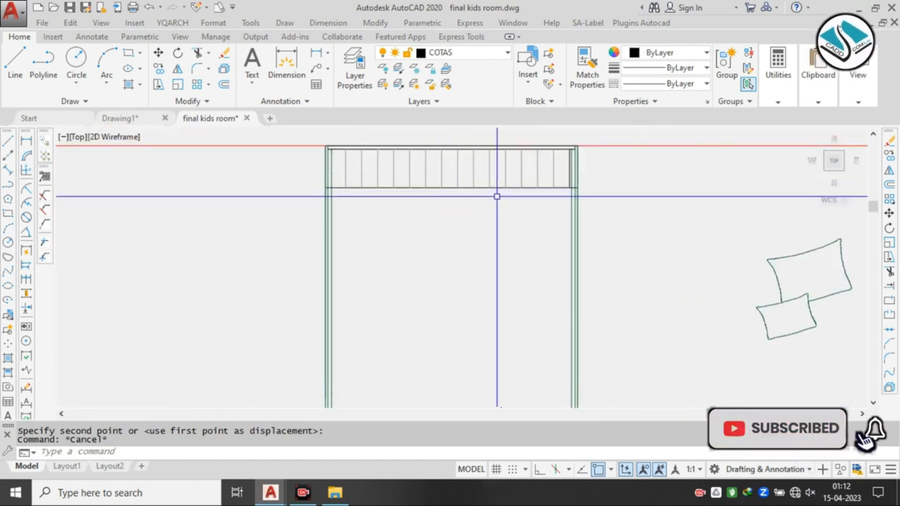
pyautogui.scroll(-3, 497, 196)
pyautogui.scroll(8, 261, 225)
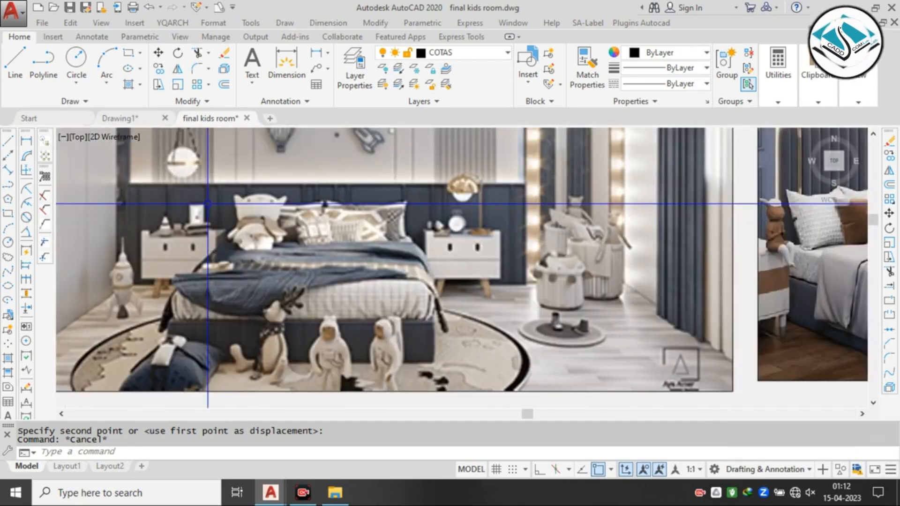
pyautogui.scroll(-2, 207, 203)
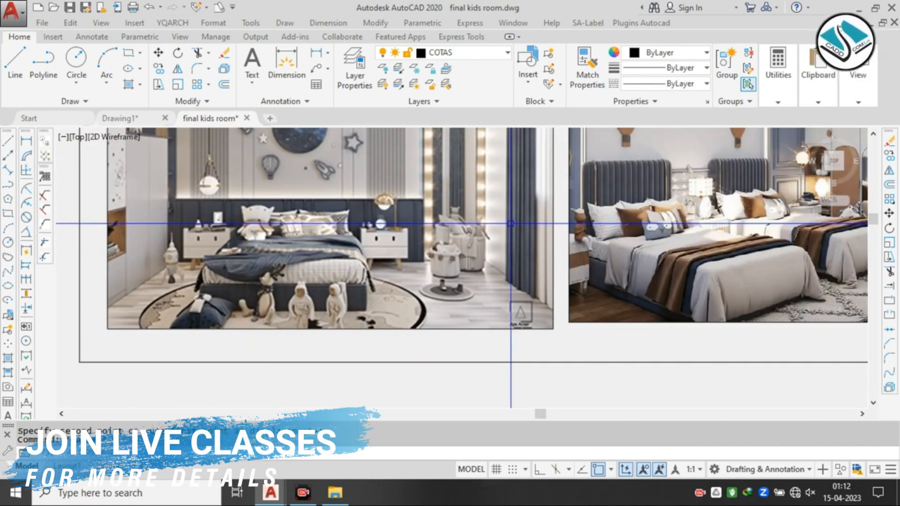
pyautogui.scroll(5, 609, 255)
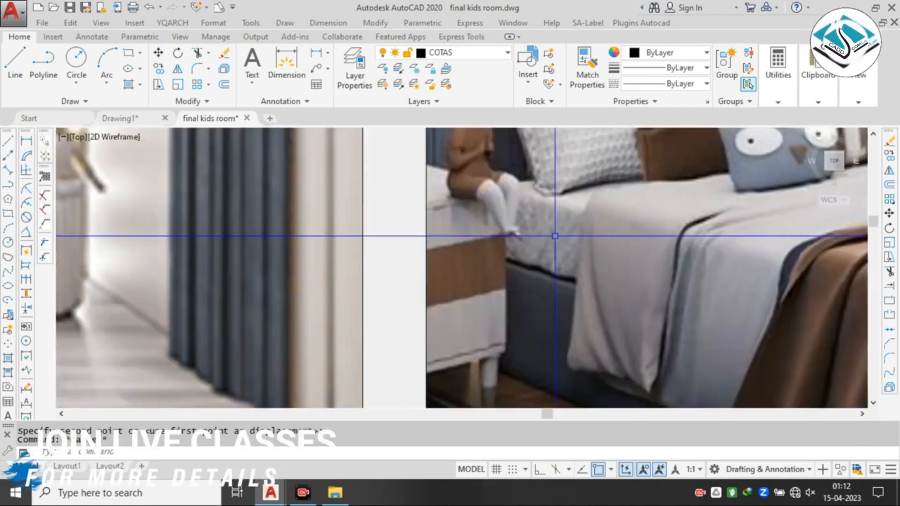
pyautogui.scroll(-7, 555, 236)
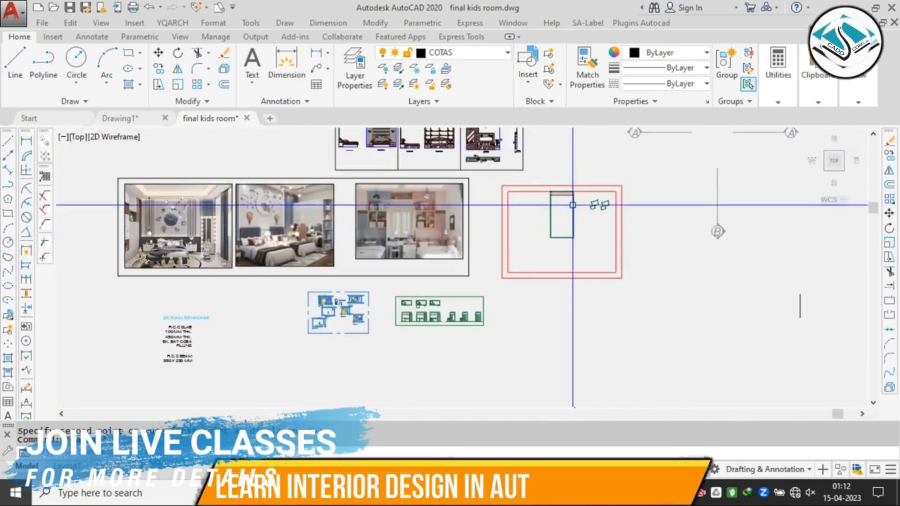
# - Draw a mattress rectangle inside the bed frame, from the headboard's lower left inner corner to the frame's lower right inner corner
pyautogui.scroll(7, 572, 204)
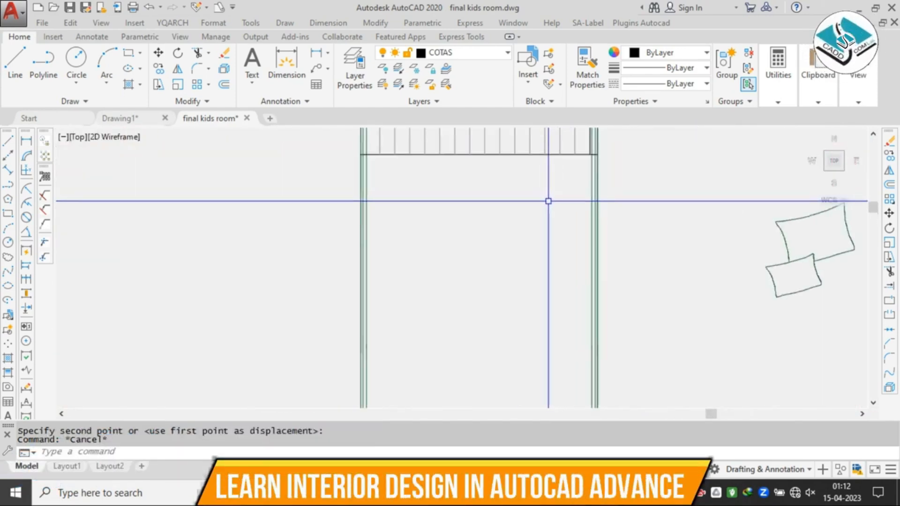
pyautogui.moveTo(418, 170); pyautogui.dragTo(415, 180, button='middle')
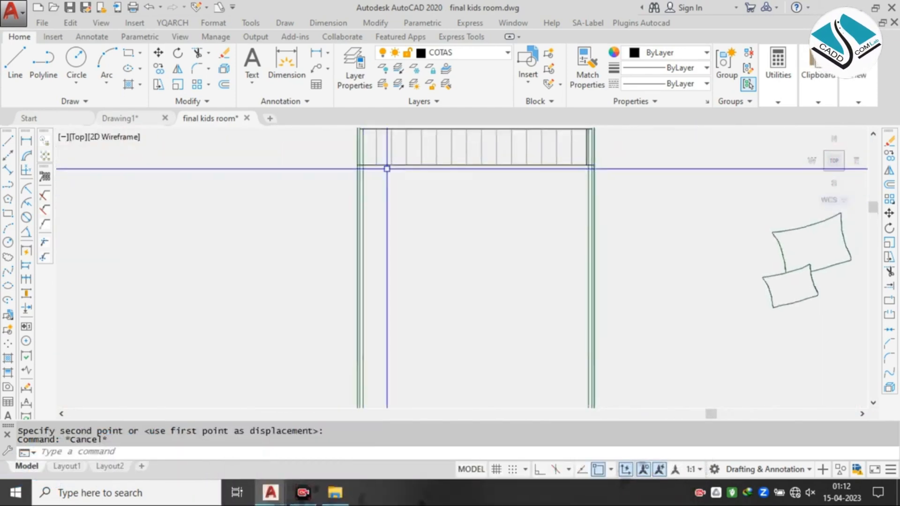
pyautogui.write('rec')
pyautogui.press('Return')
pyautogui.scroll(4, 370, 165)
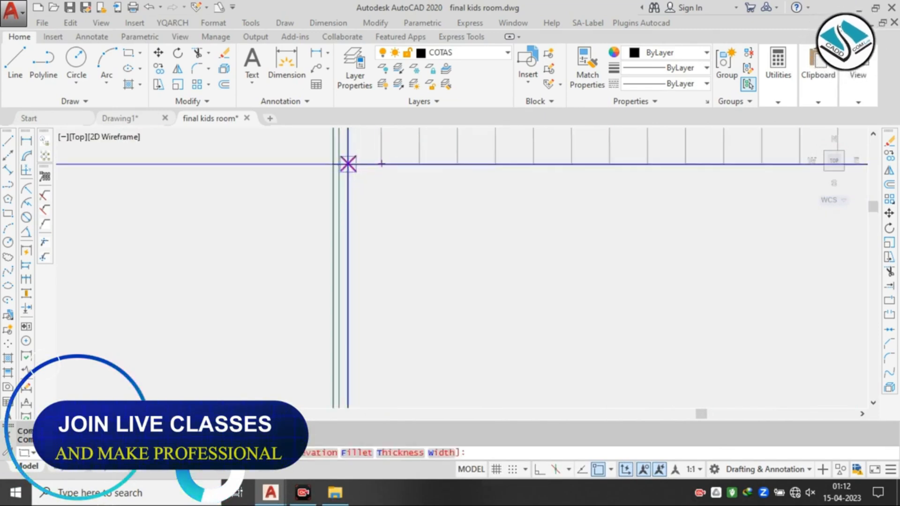
pyautogui.click(348, 164)
pyautogui.scroll(-4, 455, 250)
pyautogui.moveTo(506, 324); pyautogui.dragTo(424, 160, button='middle')
pyautogui.moveTo(496, 302); pyautogui.dragTo(490, 168, button='middle')
pyautogui.scroll(6, 530, 302)
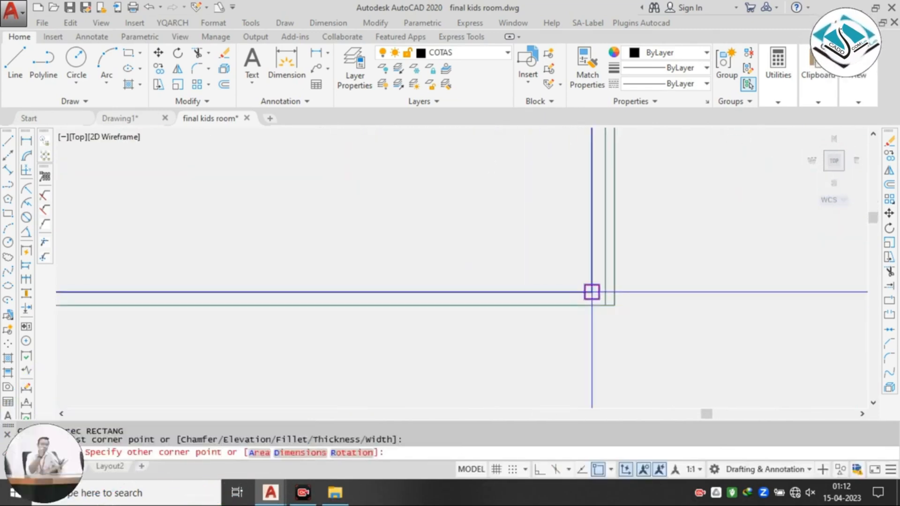
pyautogui.click(591, 292)
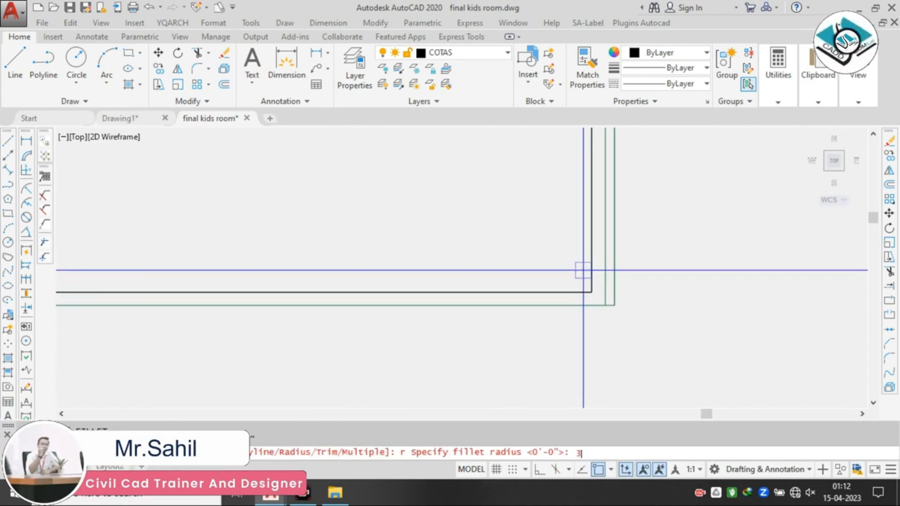
# - Fillet the two foot-end corners of the mattress rectangle with a 3" radius
pyautogui.click(572, 291)
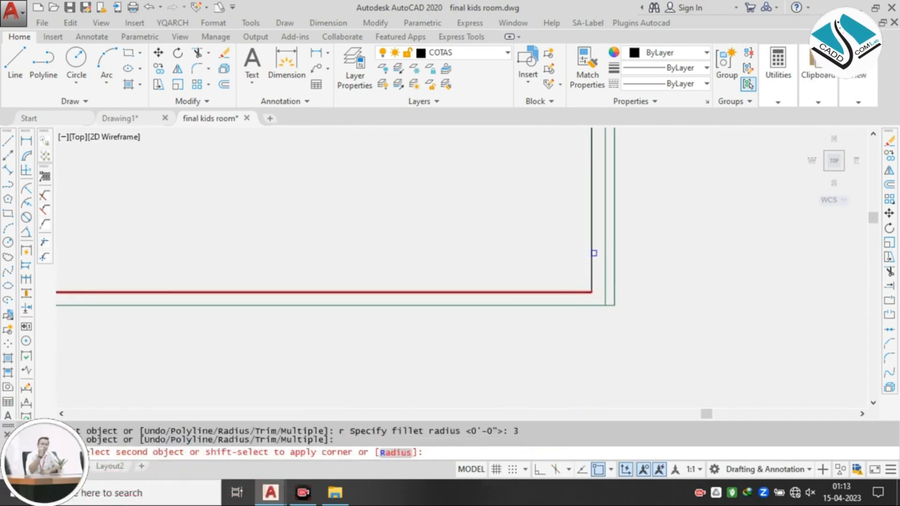
pyautogui.click(592, 252)
pyautogui.scroll(-5, 605, 276)
pyautogui.scroll(6, 246, 272)
pyautogui.press('space')
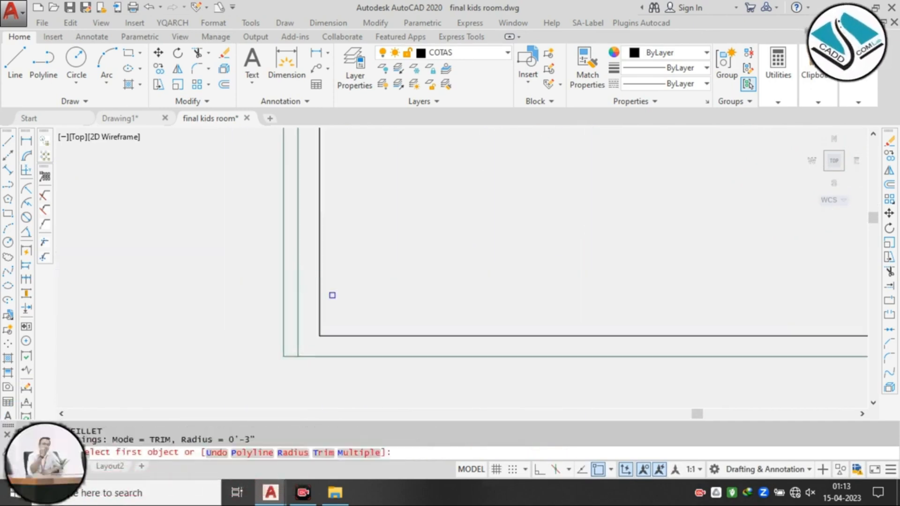
pyautogui.click(346, 335)
pyautogui.scroll(-3, 346, 335)
# - Round the mattress rectangle's two headboard-side corners with the same 3" fillet
pyautogui.moveTo(396, 178); pyautogui.dragTo(392, 303, button='middle')
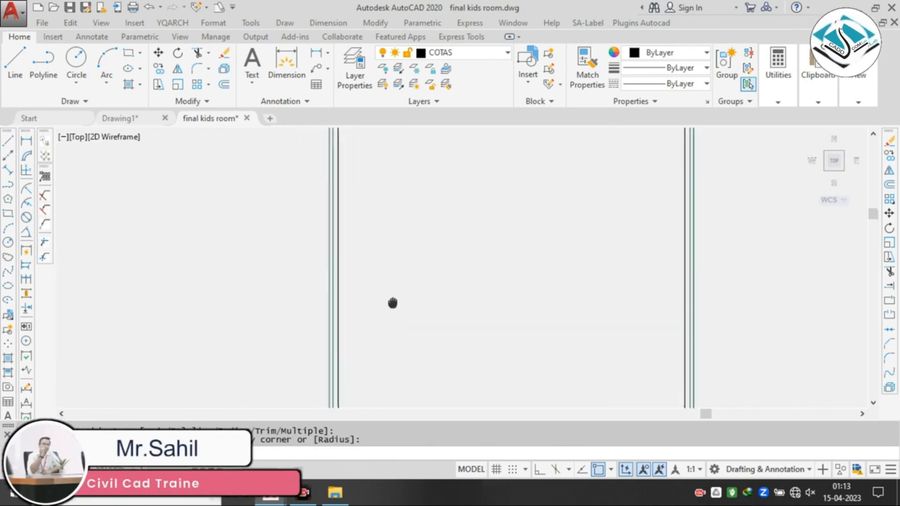
pyautogui.scroll(-2, 392, 303)
pyautogui.moveTo(392, 239); pyautogui.dragTo(390, 326, button='middle')
pyautogui.scroll(1, 365, 176)
pyautogui.scroll(5, 364, 176)
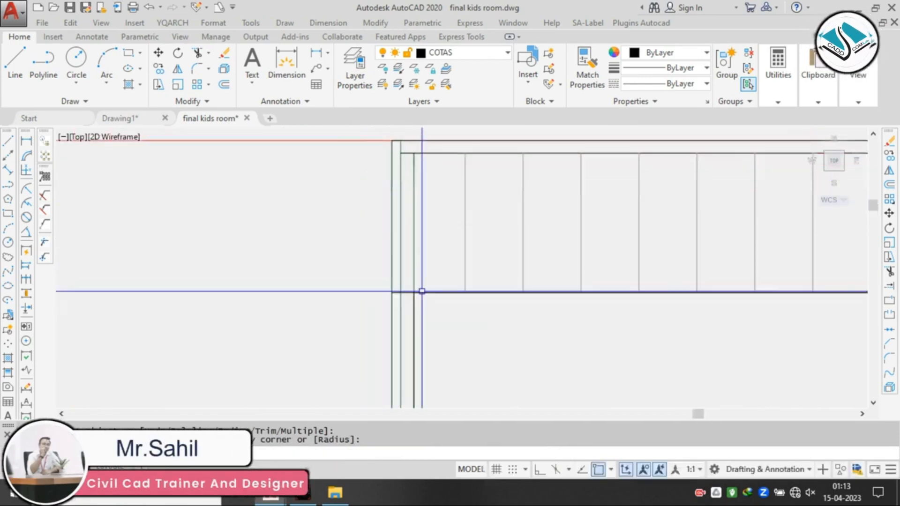
pyautogui.scroll(-4, 413, 322)
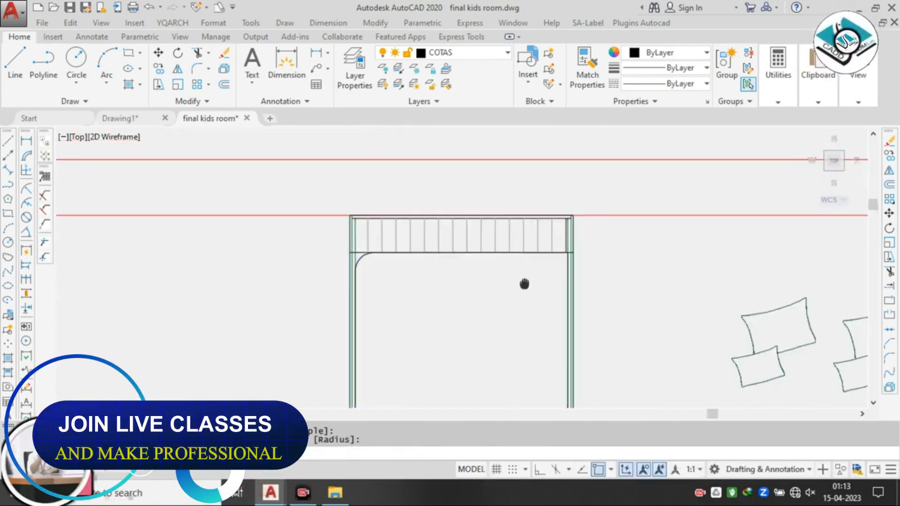
pyautogui.scroll(5, 562, 244)
pyautogui.click(652, 178)
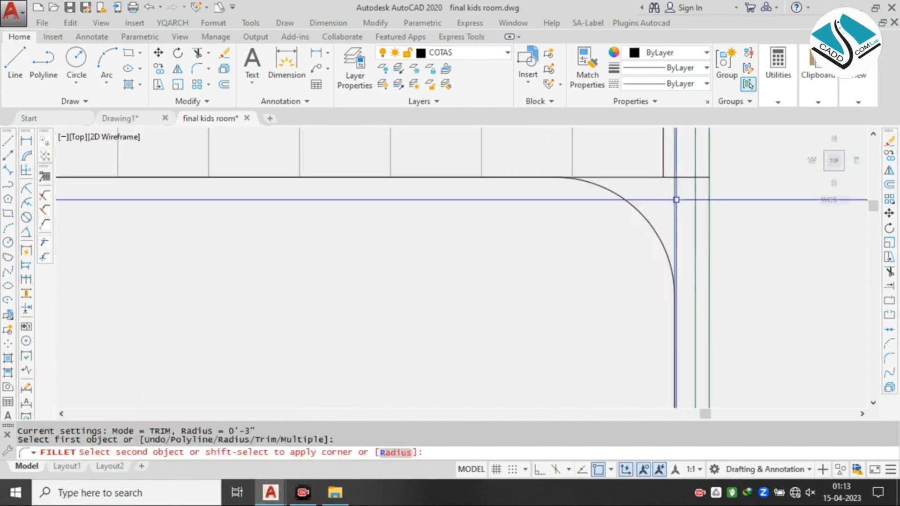
pyautogui.click(674, 199)
pyautogui.scroll(-9, 543, 200)
pyautogui.press('Escape')
pyautogui.moveTo(504, 273); pyautogui.dragTo(518, 251, button='middle')
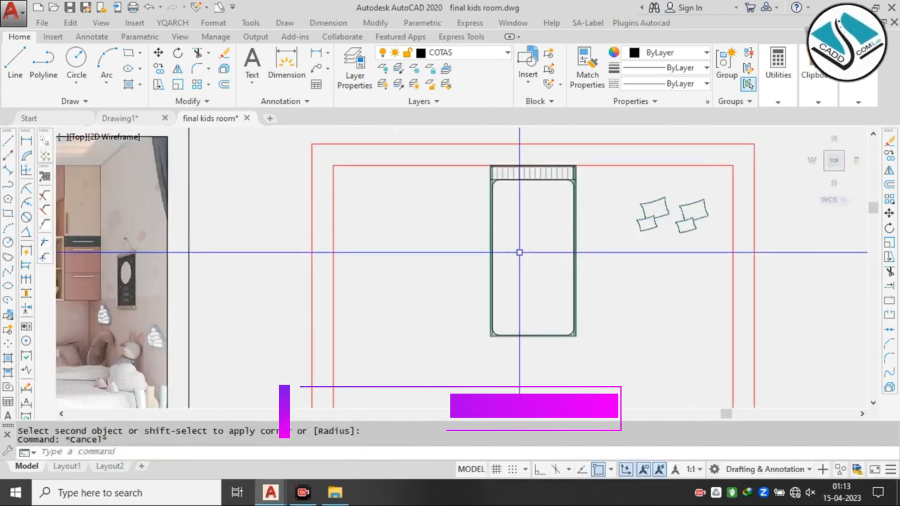
# - Move both pillow groups from the floor area onto the mattress just below the headboard
pyautogui.scroll(-2, 518, 252)
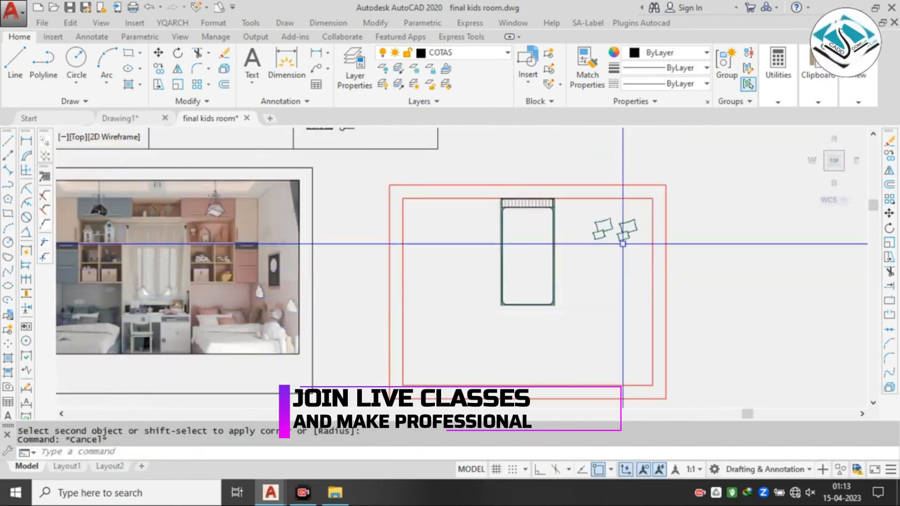
pyautogui.scroll(6, 646, 225)
pyautogui.click(612, 185)
pyautogui.click(405, 316)
pyautogui.write('m')
pyautogui.press('Return')
pyautogui.click(484, 263)
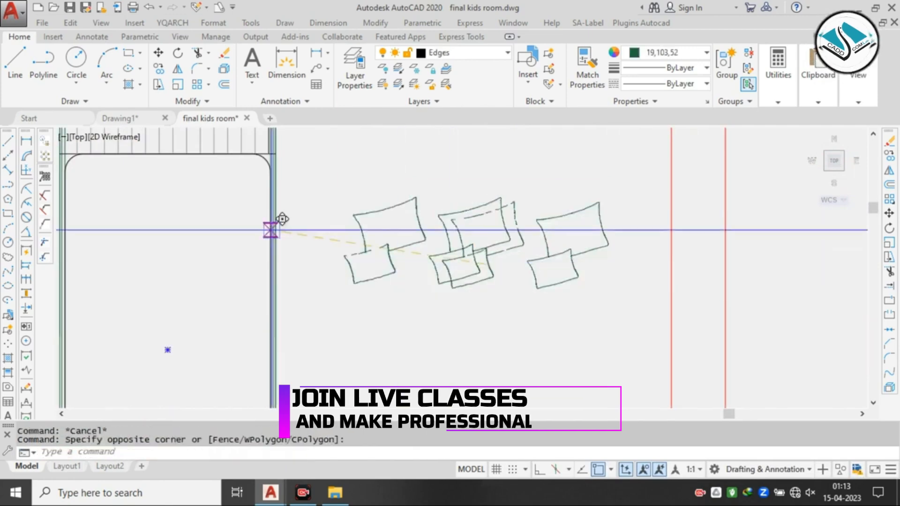
pyautogui.click(133, 230)
pyautogui.press('Escape')
pyautogui.scroll(-5, 467, 233)
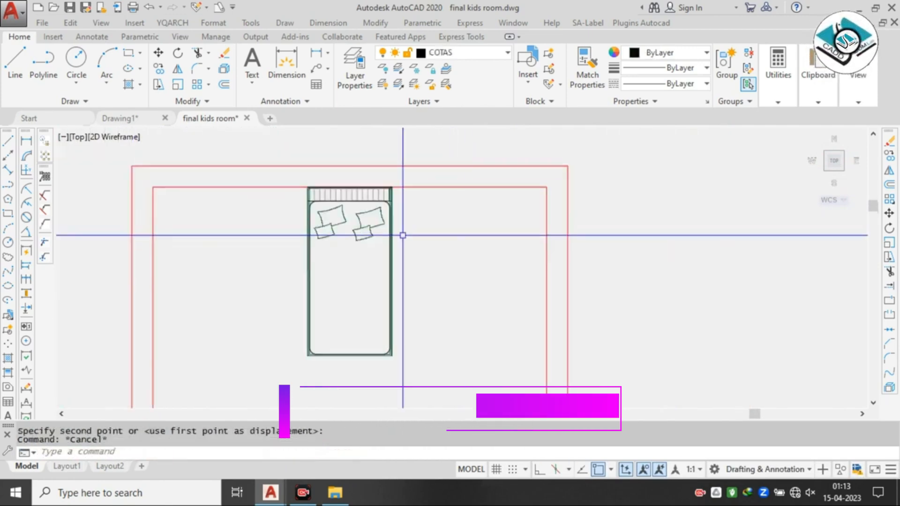
# - Look over the bedding in the reference photos and the soft-toy blocks in the drawing's block library
pyautogui.moveTo(328, 241); pyautogui.dragTo(463, 243, button='middle')
pyautogui.moveTo(330, 266); pyautogui.dragTo(445, 227, button='middle')
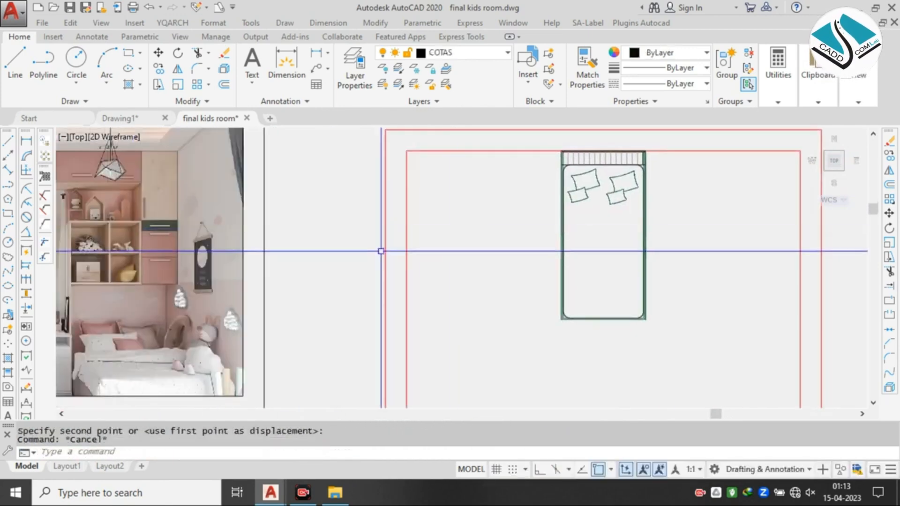
pyautogui.moveTo(380, 251); pyautogui.dragTo(565, 213, button='middle')
pyautogui.scroll(-6, 392, 223)
pyautogui.scroll(4, 205, 259)
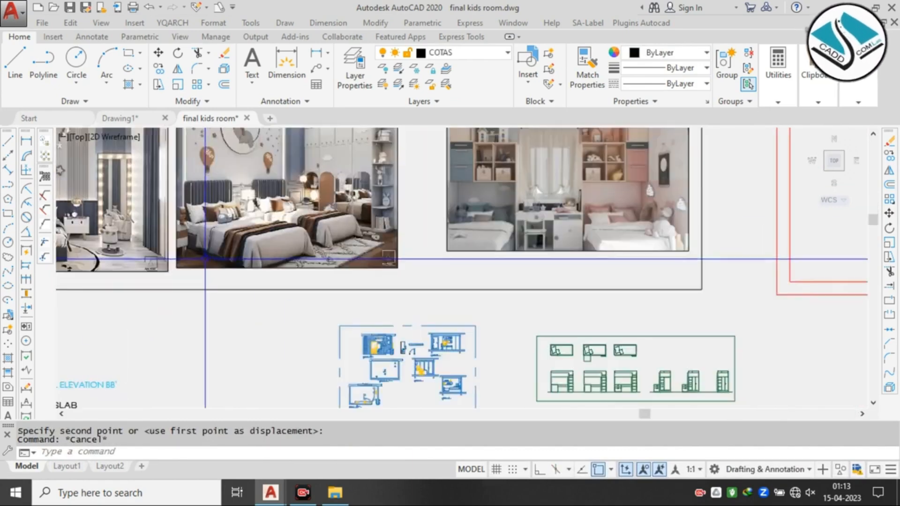
pyautogui.scroll(-6, 224, 242)
pyautogui.scroll(5, 243, 267)
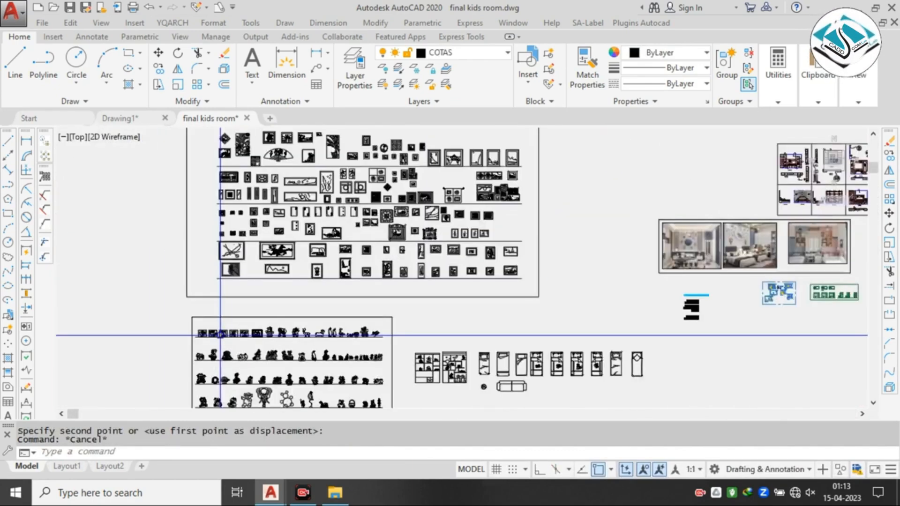
pyautogui.scroll(8, 245, 251)
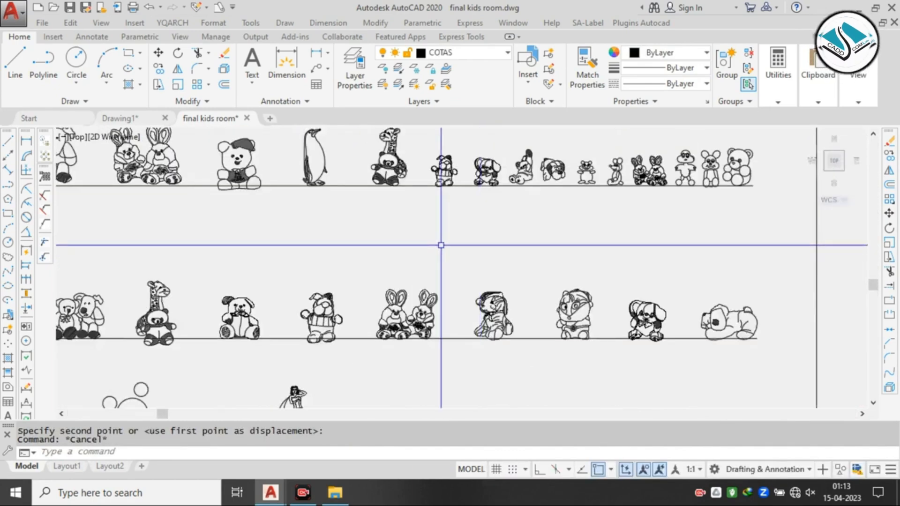
pyautogui.scroll(-2, 374, 150)
pyautogui.scroll(-2, 361, 172)
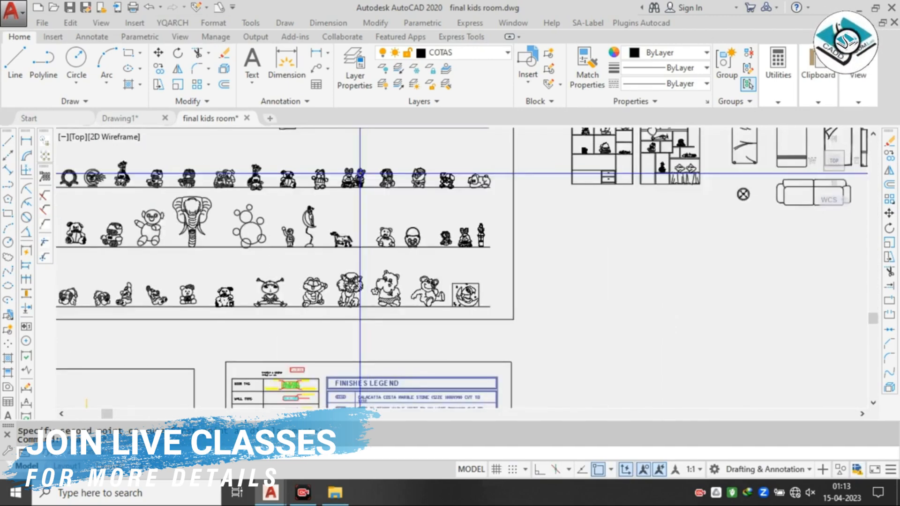
# - Compare the blanket designs on the row of single-bed plan blocks
pyautogui.moveTo(845, 133); pyautogui.dragTo(322, 235, button='middle')
pyautogui.scroll(6, 644, 266)
pyautogui.scroll(4, 626, 243)
pyautogui.scroll(-2, 349, 231)
pyautogui.moveTo(626, 226); pyautogui.dragTo(313, 231, button='middle')
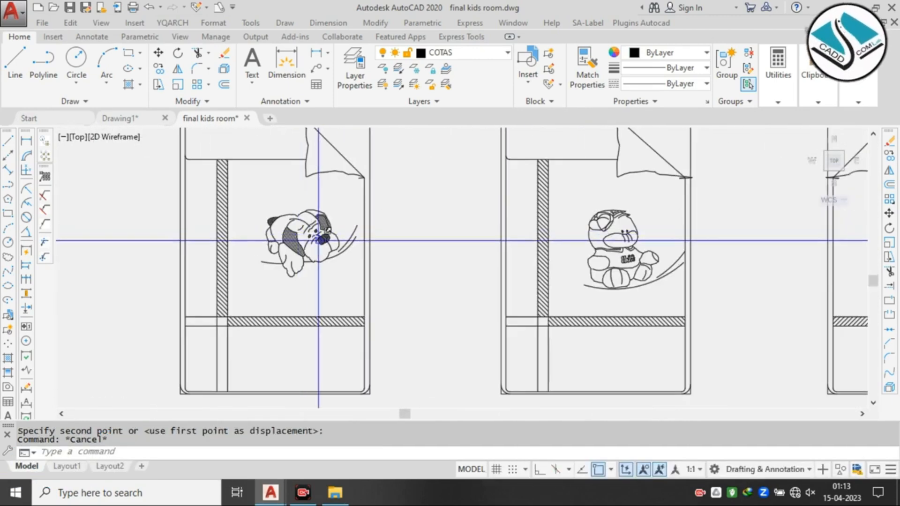
pyautogui.scroll(-1, 318, 241)
pyautogui.scroll(-2, 393, 260)
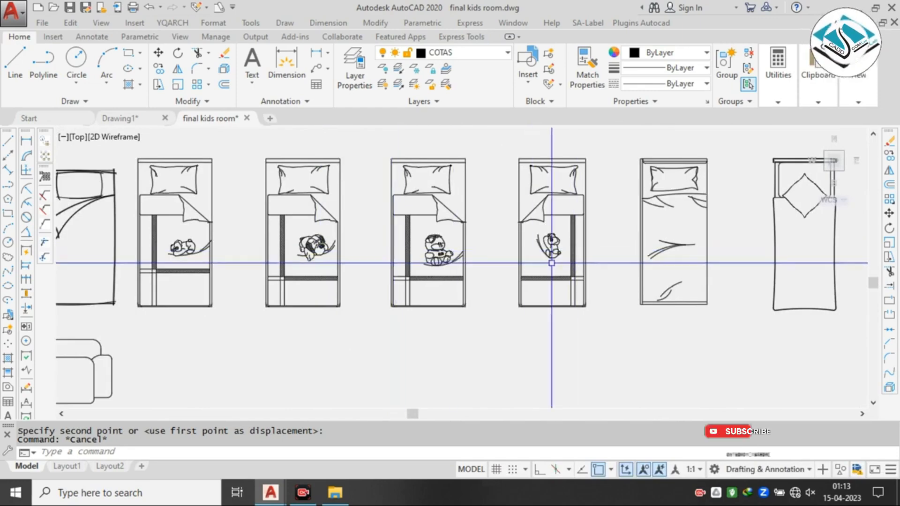
pyautogui.scroll(2, 562, 267)
pyautogui.moveTo(269, 235); pyautogui.dragTo(606, 230, button='middle')
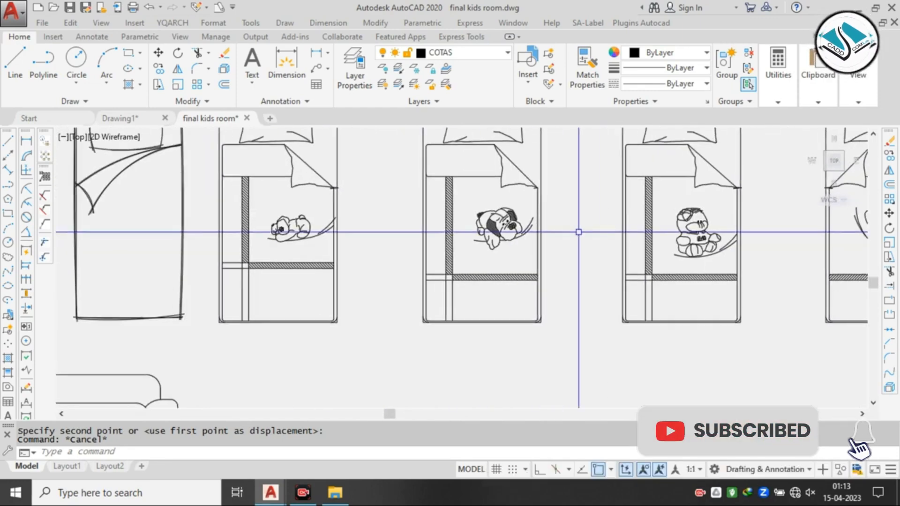
pyautogui.scroll(-2, 532, 221)
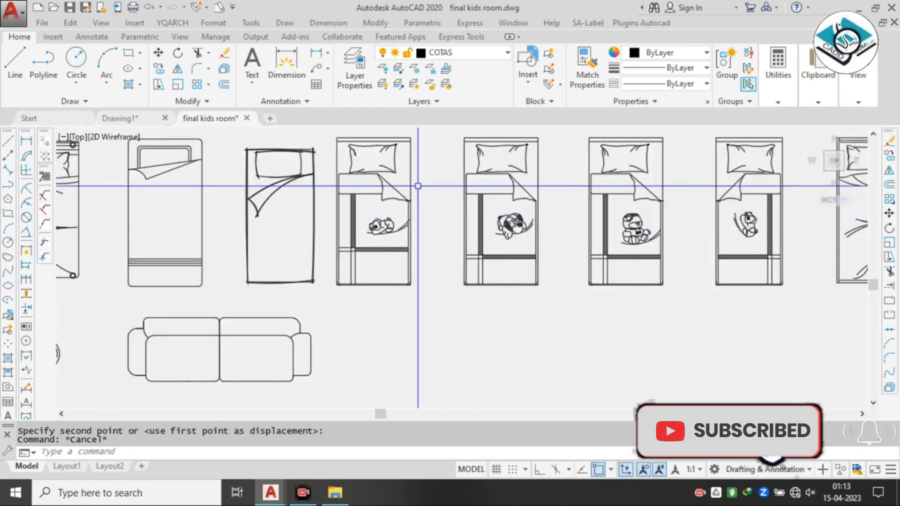
pyautogui.scroll(-2, 349, 193)
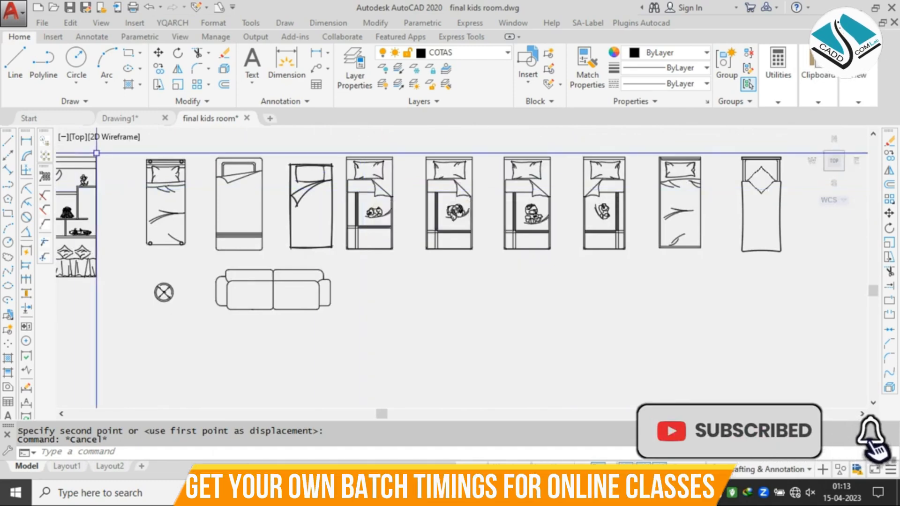
pyautogui.scroll(4, 407, 214)
pyautogui.scroll(-1, 479, 191)
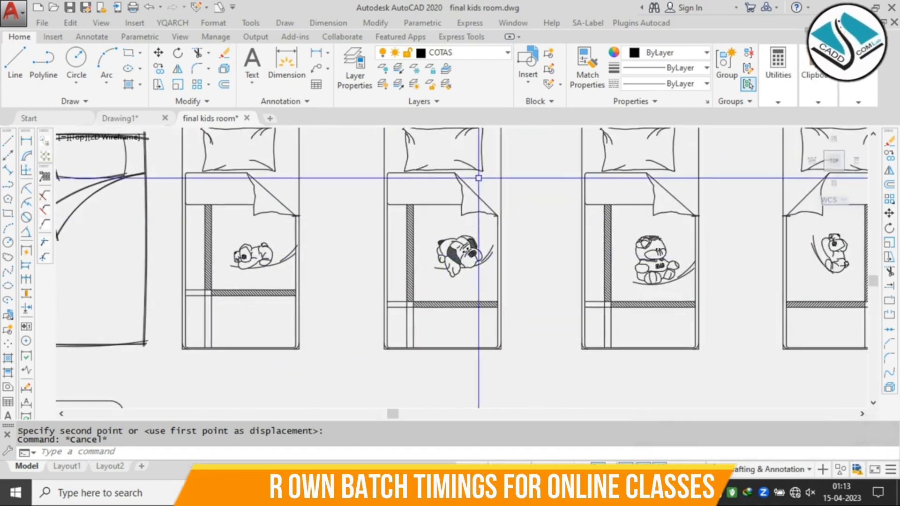
# - Erase the outer frame, headboard lines and pillow with its creases from the bed block with the puppy blanket
pyautogui.scroll(3, 479, 191)
pyautogui.press('Escape')
pyautogui.click(533, 151)
pyautogui.click(272, 193)
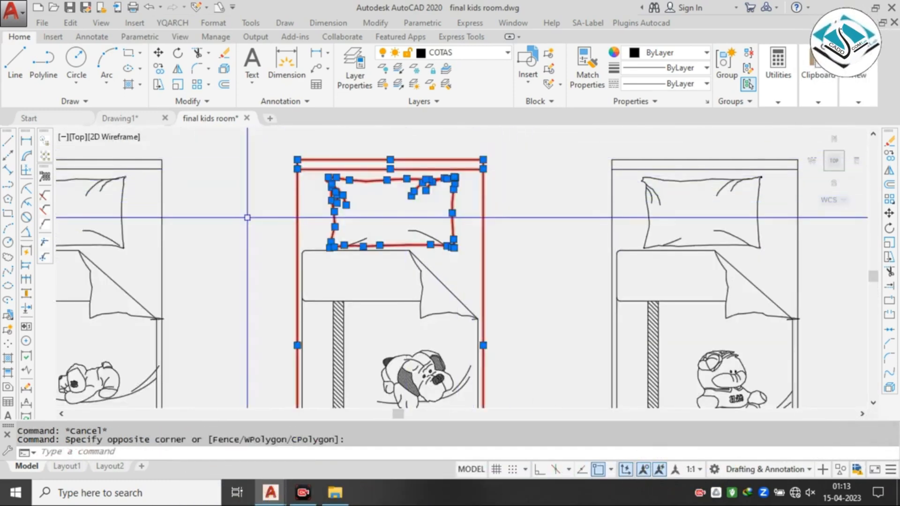
pyautogui.write('e')
pyautogui.press('Return')
pyautogui.click(442, 219)
pyautogui.click(349, 244)
pyautogui.write('e')
pyautogui.press('Return')
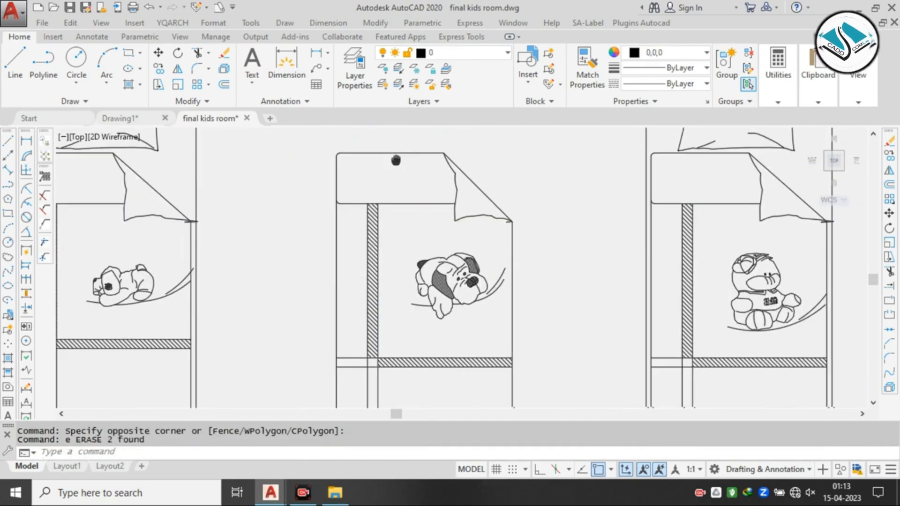
# - Erase the leftover frame line and corner arcs at the foot of the puppy blanket
pyautogui.scroll(-1, 412, 252)
pyautogui.scroll(3, 454, 336)
pyautogui.scroll(2, 565, 234)
pyautogui.click(565, 234)
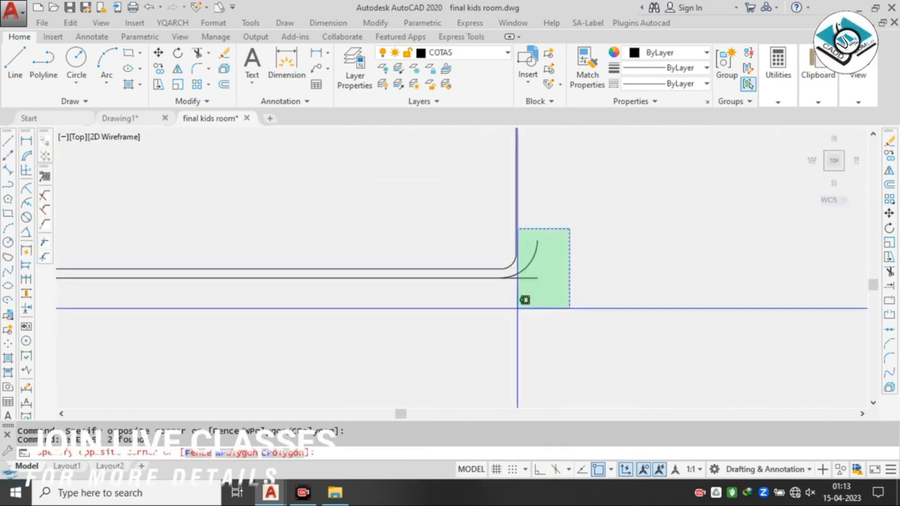
pyautogui.click(532, 297)
pyautogui.scroll(-2, 490, 291)
pyautogui.scroll(3, 216, 279)
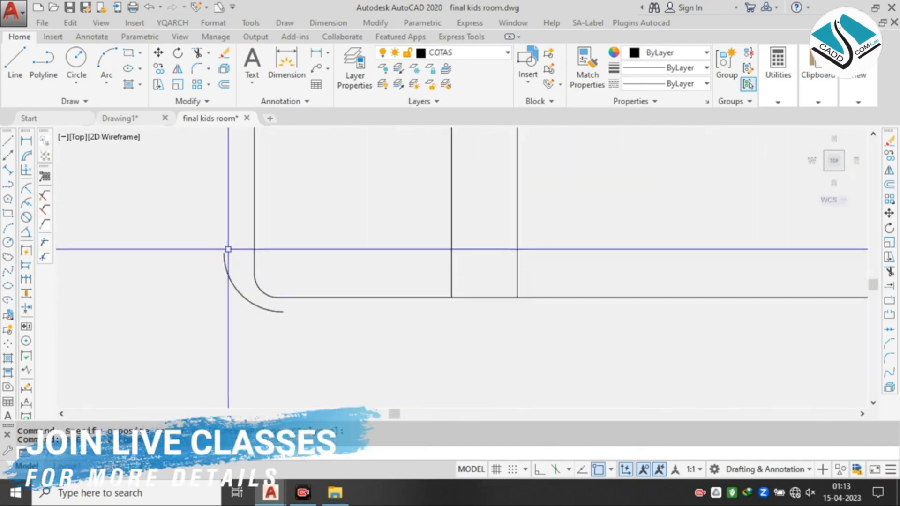
pyautogui.click(227, 249)
pyautogui.click(187, 307)
pyautogui.write('e')
pyautogui.press('Return')
pyautogui.scroll(-1, 386, 307)
pyautogui.scroll(-3, 415, 275)
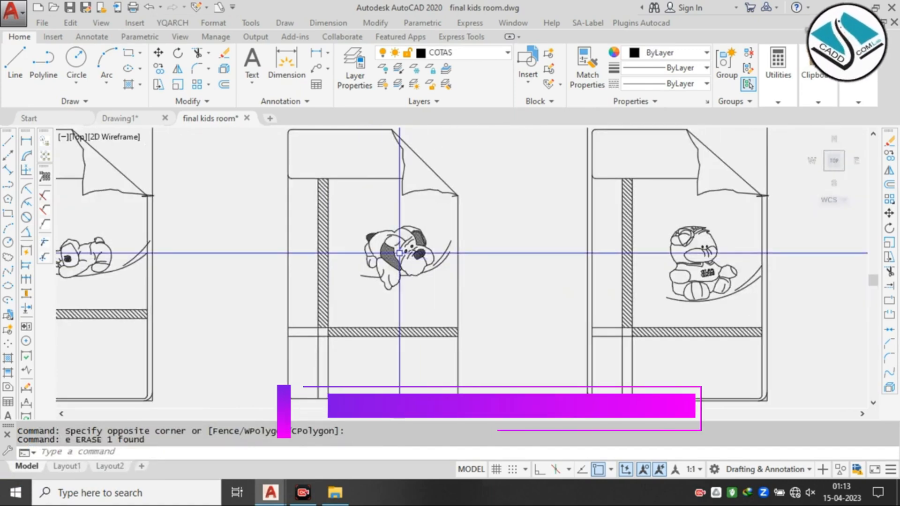
# - Move the whole puppy blanket from the row of bed blocks into the kids room, placing it beside the bed
pyautogui.click(437, 196)
pyautogui.click(339, 341)
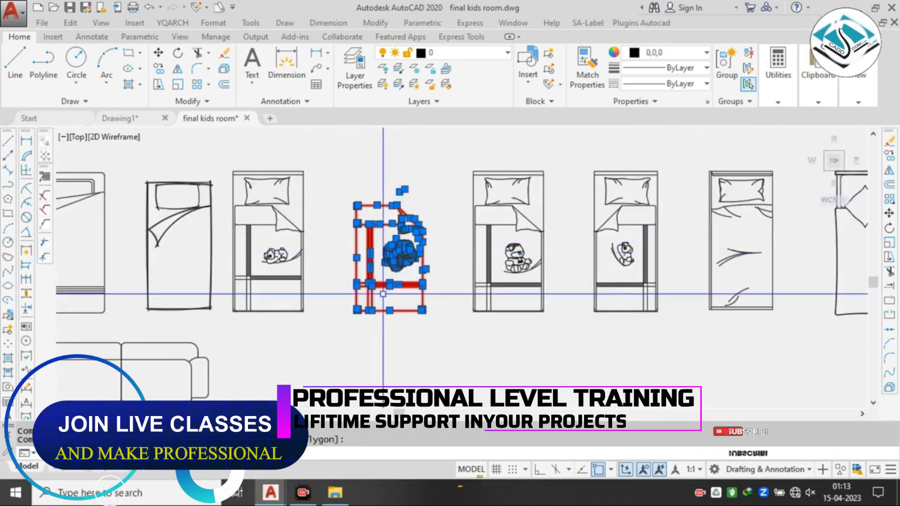
pyautogui.write('m')
pyautogui.press('Return')
pyautogui.click(357, 206)
pyautogui.scroll(-10, 602, 291)
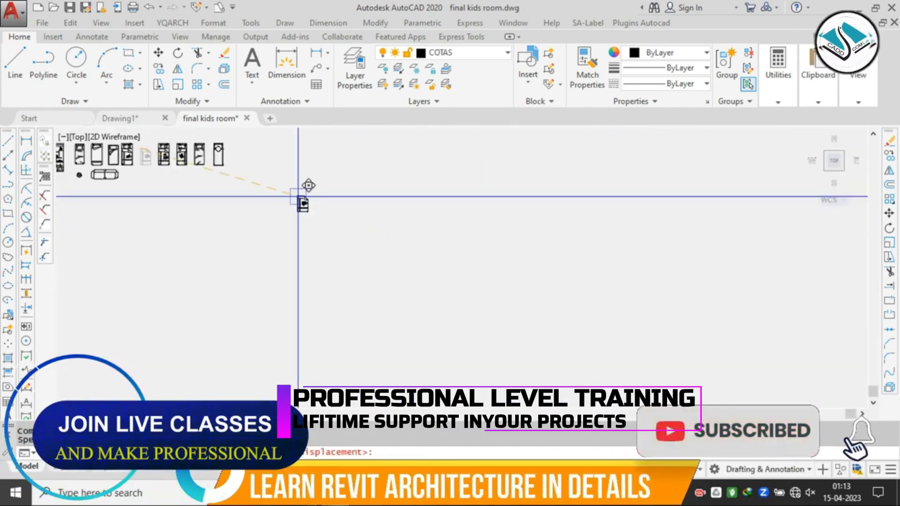
pyautogui.scroll(15, 442, 163)
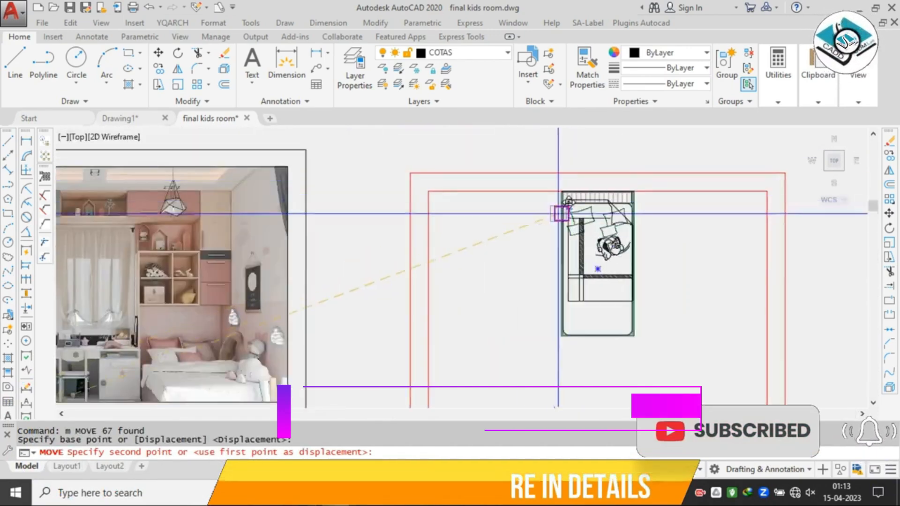
pyautogui.scroll(-5, 517, 288)
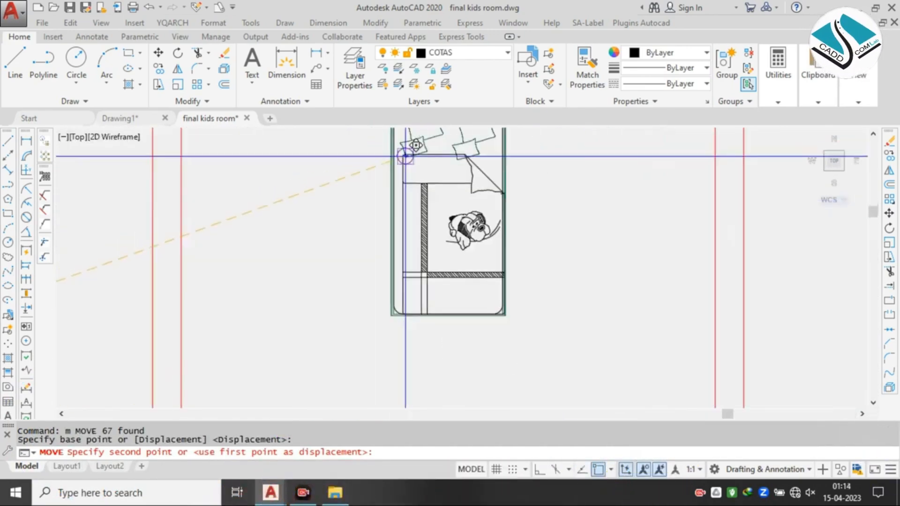
pyautogui.press('Escape')
# - Scale the puppy blanket by reference, from its own width to the mattress width picked between the mattress's side lines
pyautogui.click(350, 151)
pyautogui.click(243, 332)
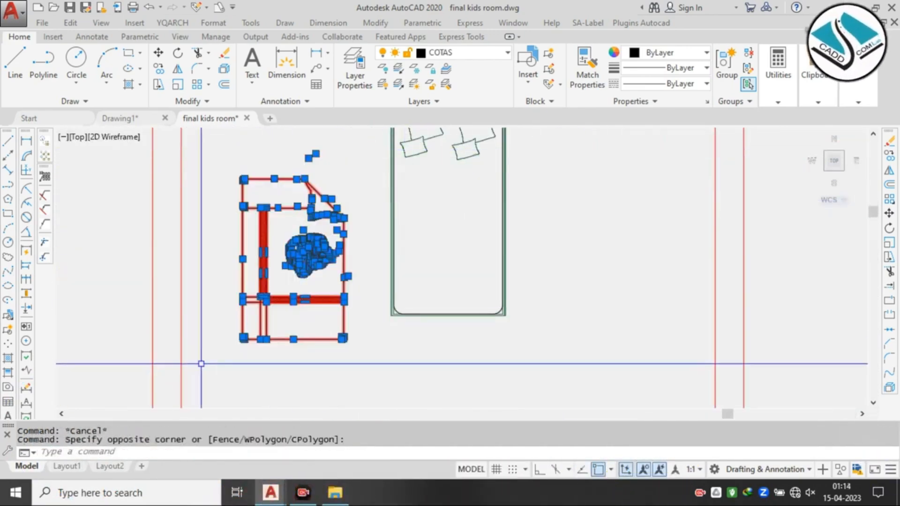
pyautogui.write('sc')
pyautogui.press('Return')
pyautogui.scroll(2, 256, 304)
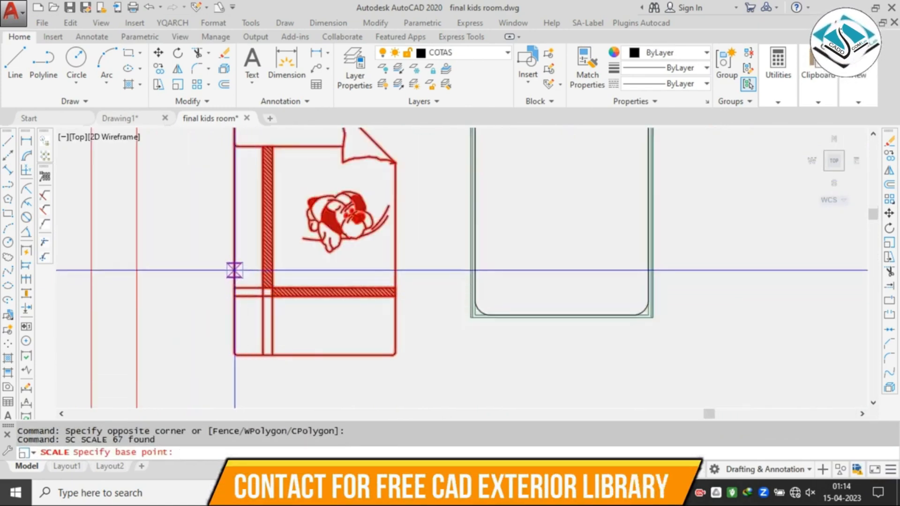
pyautogui.click(234, 271)
pyautogui.click(240, 452)
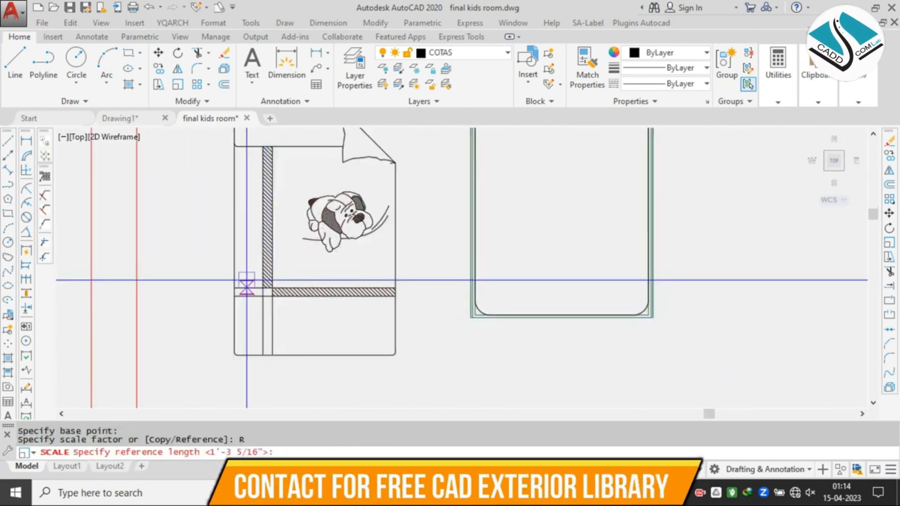
pyautogui.click(234, 246)
pyautogui.click(395, 246)
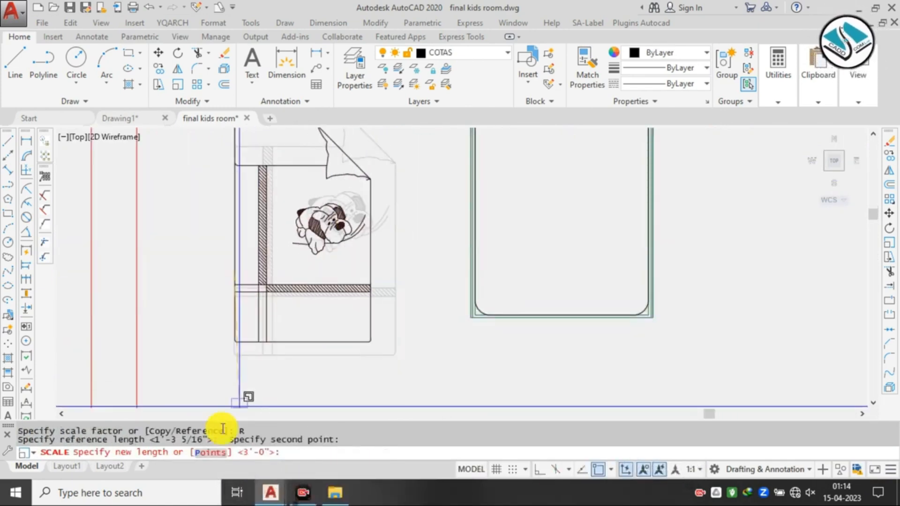
pyautogui.click(207, 453)
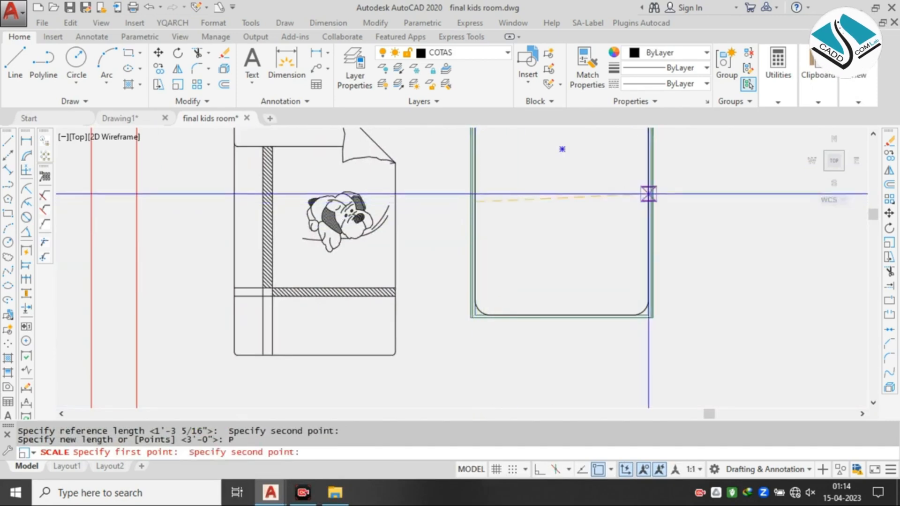
pyautogui.click(648, 193)
pyautogui.scroll(-2, 401, 245)
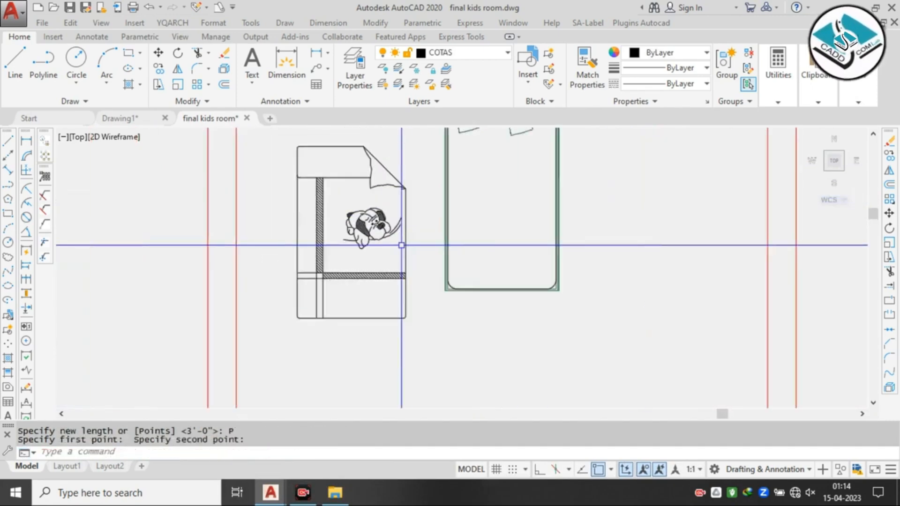
# - Move the scaled puppy blanket onto the mattress, aligning its lower right corner with the mattress's rounded foot corner
pyautogui.click(420, 142)
pyautogui.click(255, 353)
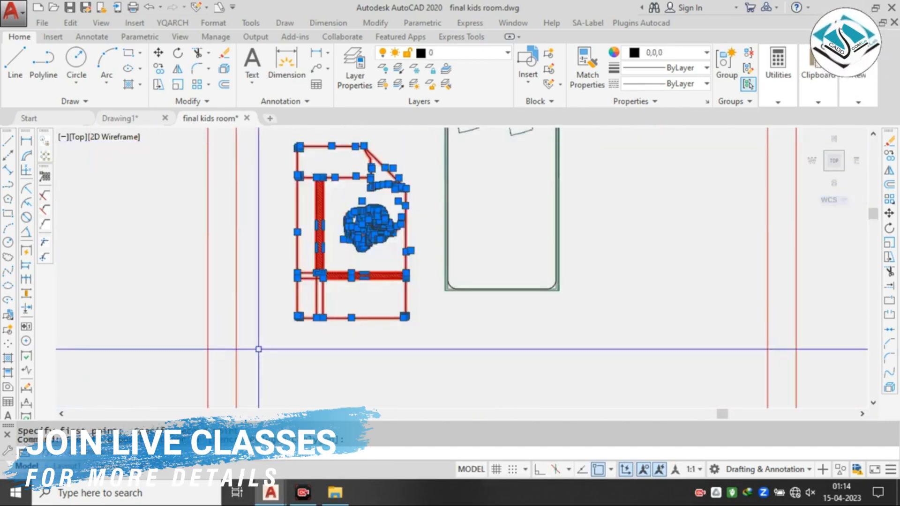
pyautogui.write('m')
pyautogui.press('Return')
pyautogui.scroll(-4, 258, 349)
pyautogui.moveTo(276, 286); pyautogui.dragTo(316, 215, button='middle')
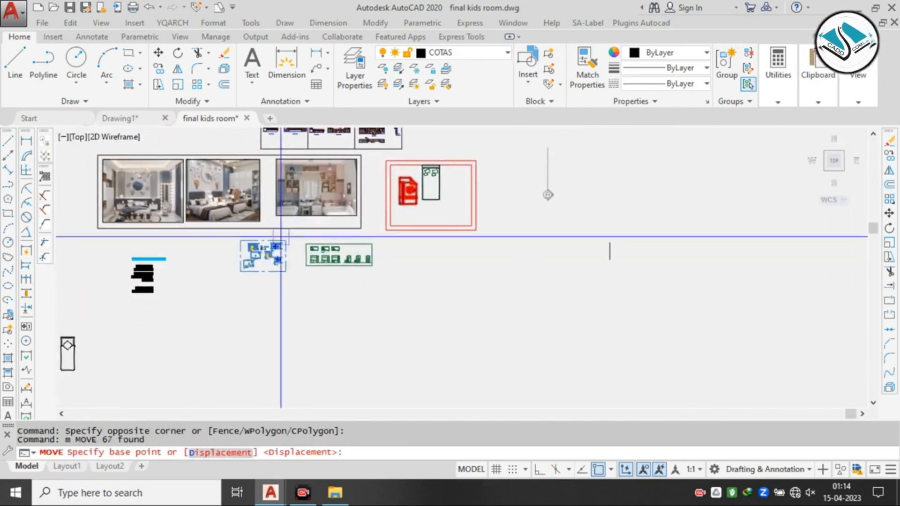
pyautogui.moveTo(268, 190)
pyautogui.mouseDown(button='middle')
pyautogui.moveTo(315, 290)
pyautogui.moveTo(335, 269)
pyautogui.moveTo(497, 191)
pyautogui.mouseUp(button='middle')
pyautogui.scroll(2, 221, 358)
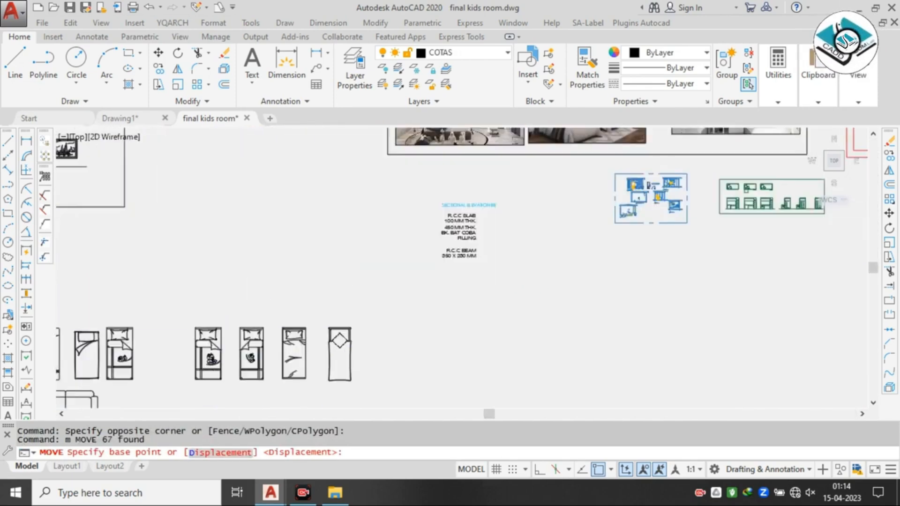
pyautogui.scroll(5, 216, 375)
pyautogui.scroll(-5, 215, 358)
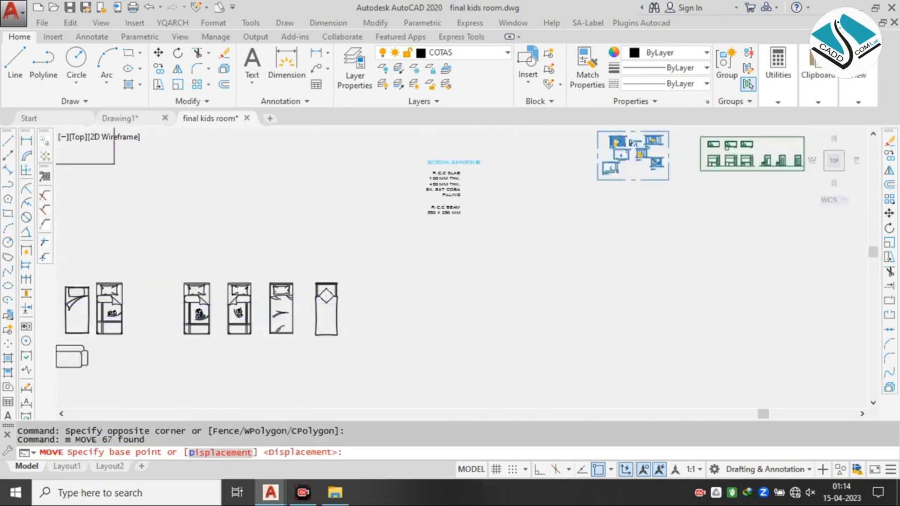
pyautogui.scroll(-3, 133, 356)
pyautogui.scroll(5, 401, 265)
pyautogui.scroll(6, 491, 172)
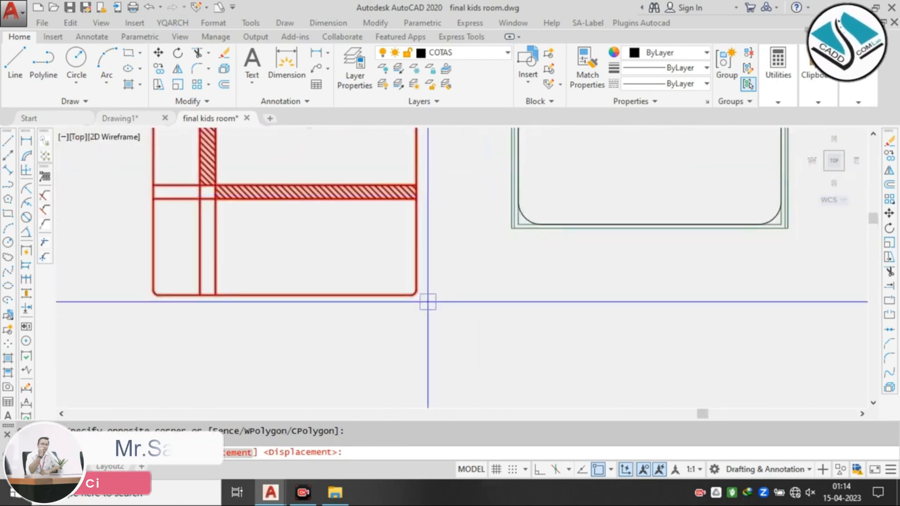
pyautogui.click(411, 295)
pyautogui.moveTo(768, 233); pyautogui.dragTo(512, 283, button='middle')
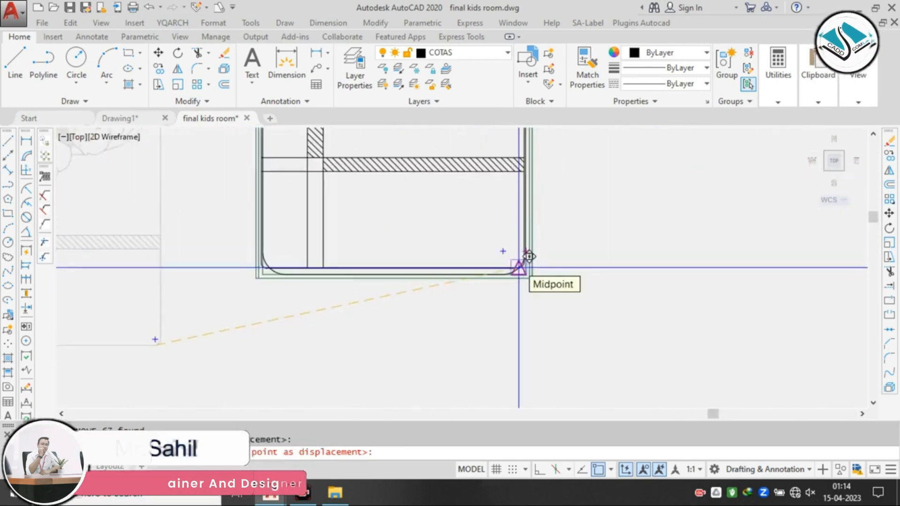
pyautogui.scroll(5, 519, 267)
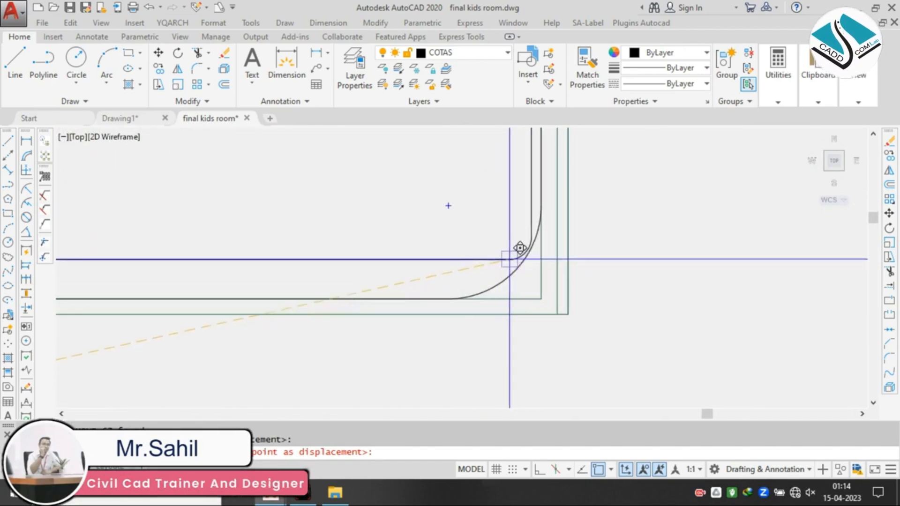
pyautogui.click(516, 260)
pyautogui.scroll(-5, 539, 281)
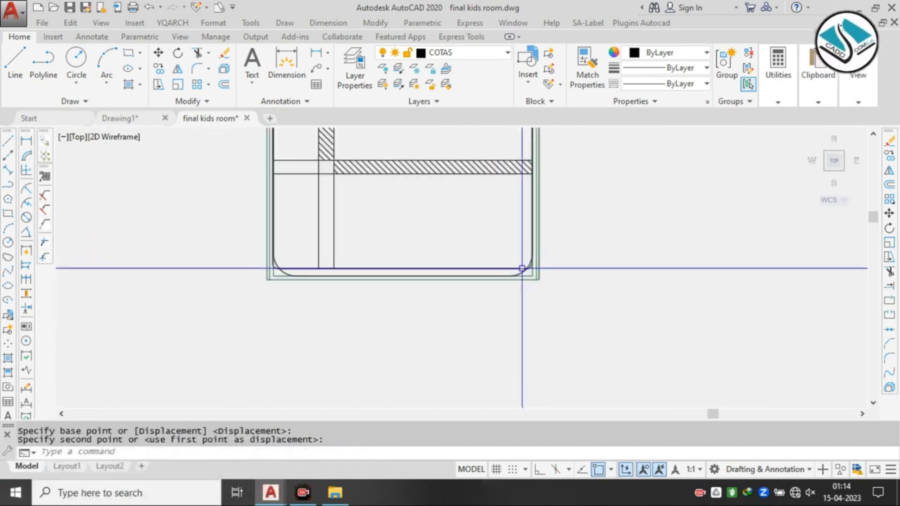
# - Erase the blanket's small corner arc at the lower right of the mattress
pyautogui.scroll(4, 521, 268)
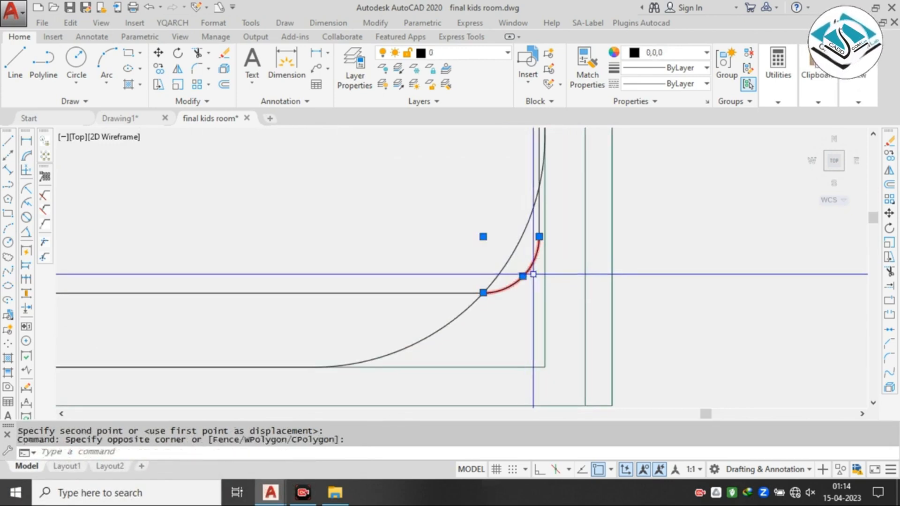
pyautogui.write('e')
pyautogui.press('Return')
pyautogui.write('ts or')
pyautogui.press('Return')
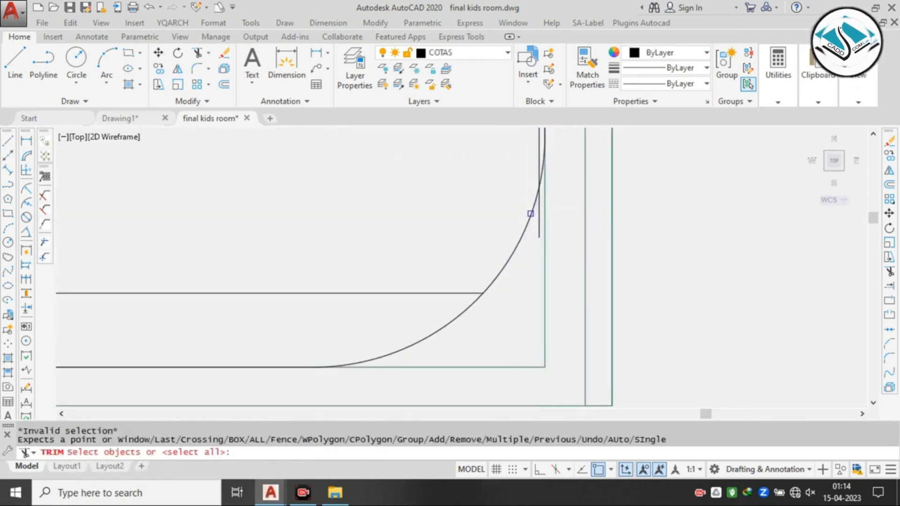
pyautogui.press('Escape')
# - Trim the blanket's edge lines and remaining corner arc where they overrun the mattress's outline at both foot corners
pyautogui.scroll(-2, 559, 211)
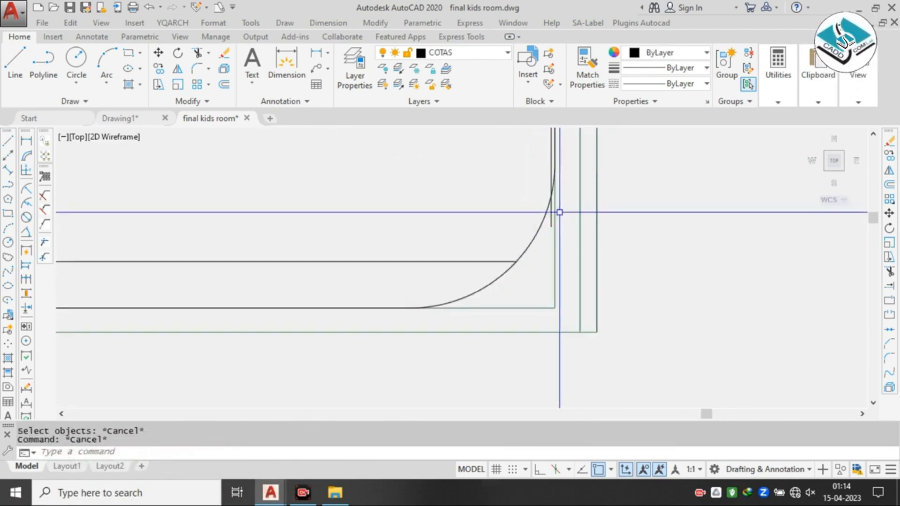
pyautogui.write('tr')
pyautogui.press('Return')
pyautogui.press('Return')
pyautogui.scroll(2, 559, 212)
pyautogui.click(549, 211)
pyautogui.scroll(-5, 563, 211)
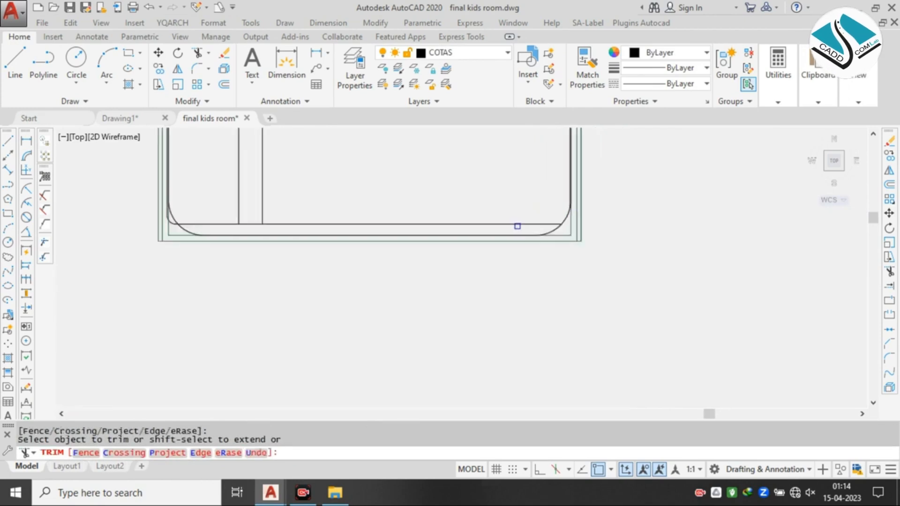
pyautogui.scroll(6, 288, 241)
pyautogui.click(234, 178)
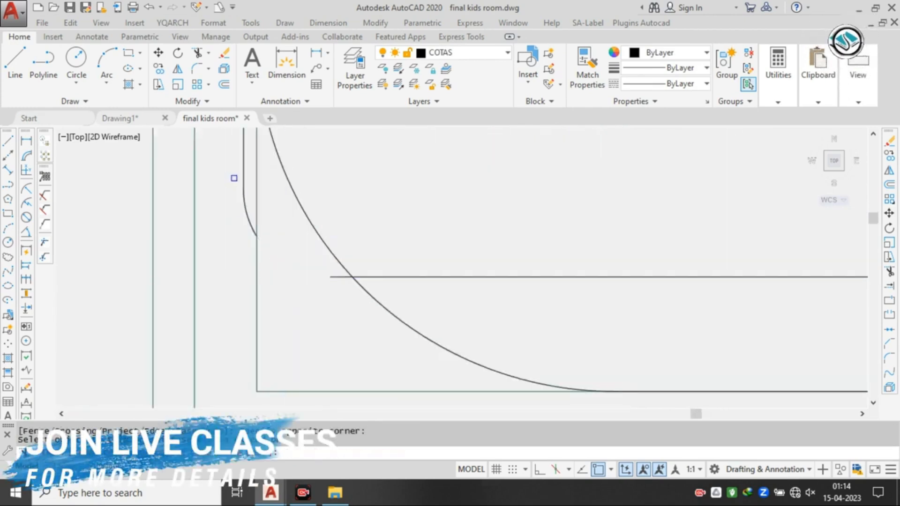
pyautogui.click(328, 271)
pyautogui.scroll(-4, 339, 349)
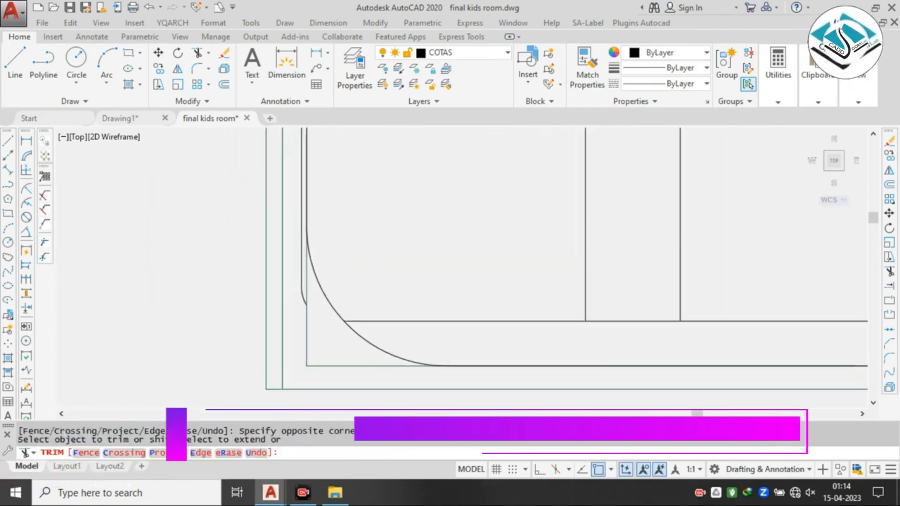
# - Erase the blanket's left side line and the leftover arc piece outside the mattress's lower left corner
pyautogui.scroll(2, 299, 263)
pyautogui.click(308, 248)
pyautogui.press('Escape')
pyautogui.click(305, 255)
pyautogui.scroll(-3, 378, 299)
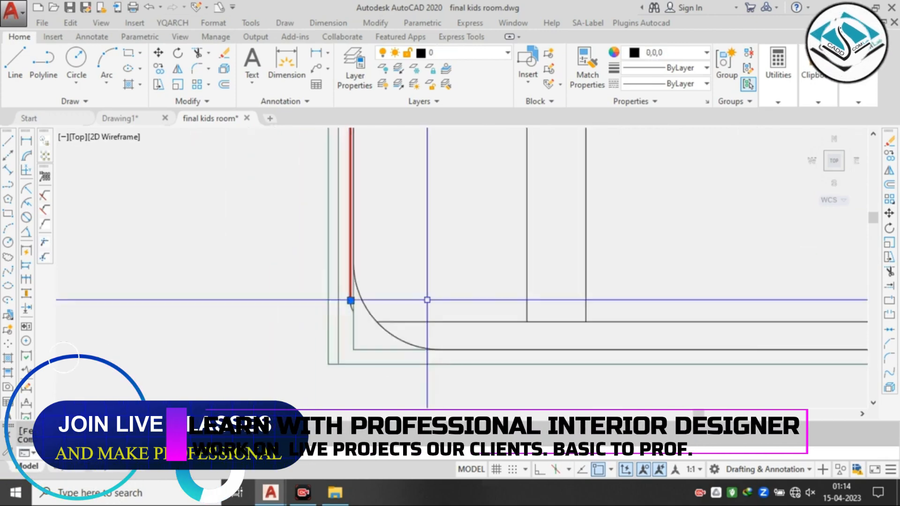
pyautogui.write('e')
pyautogui.press('space')
pyautogui.scroll(5, 381, 308)
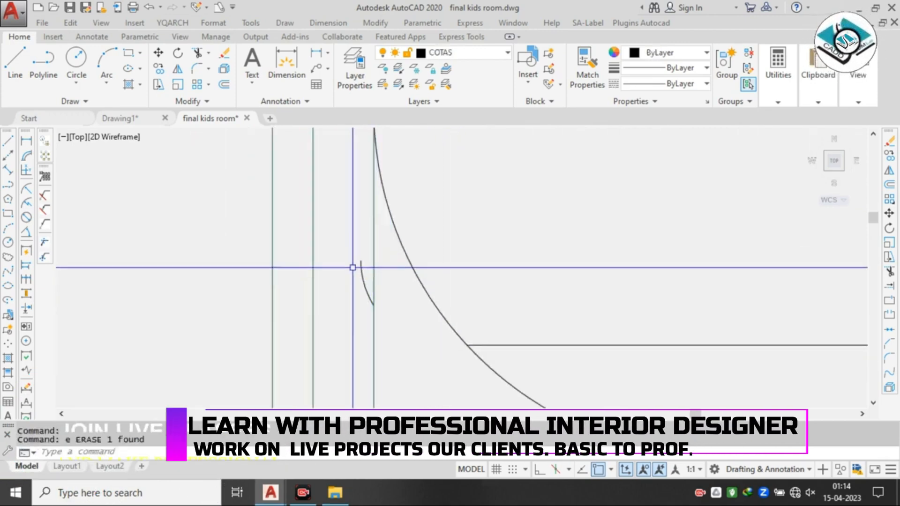
pyautogui.click(352, 257)
pyautogui.click(395, 329)
pyautogui.write('e')
pyautogui.press('space')
pyautogui.scroll(-5, 355, 264)
pyautogui.scroll(-5, 355, 267)
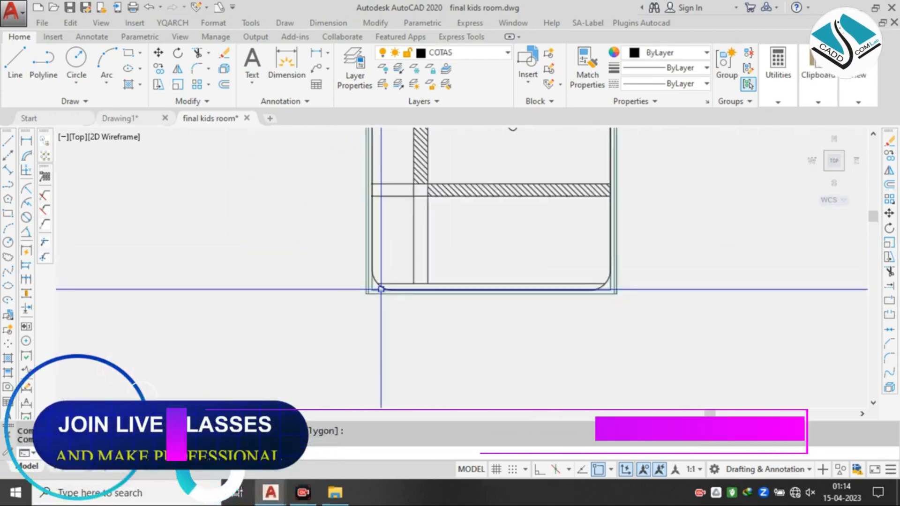
# - Erase the left pair of pillows at the head of the bed
pyautogui.scroll(2, 448, 210)
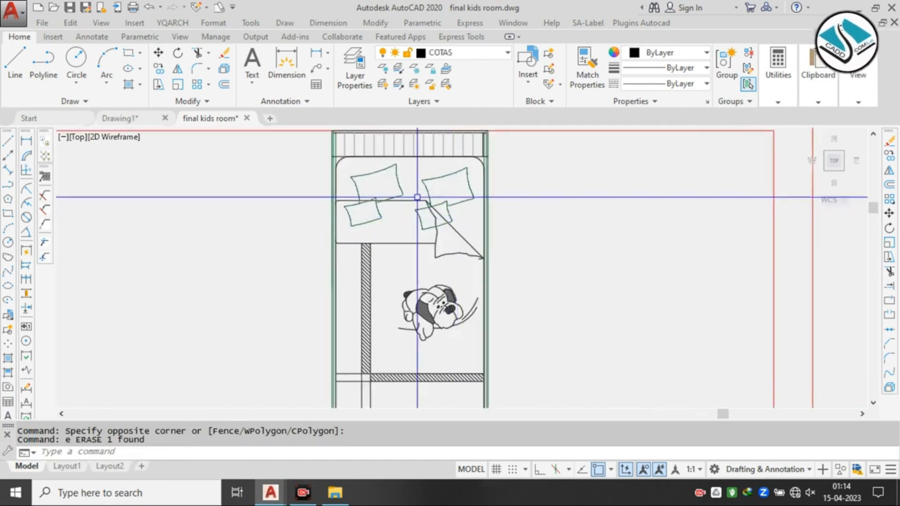
pyautogui.scroll(4, 409, 197)
pyautogui.click(414, 155)
pyautogui.click(325, 162)
pyautogui.write('e')
pyautogui.press('space')
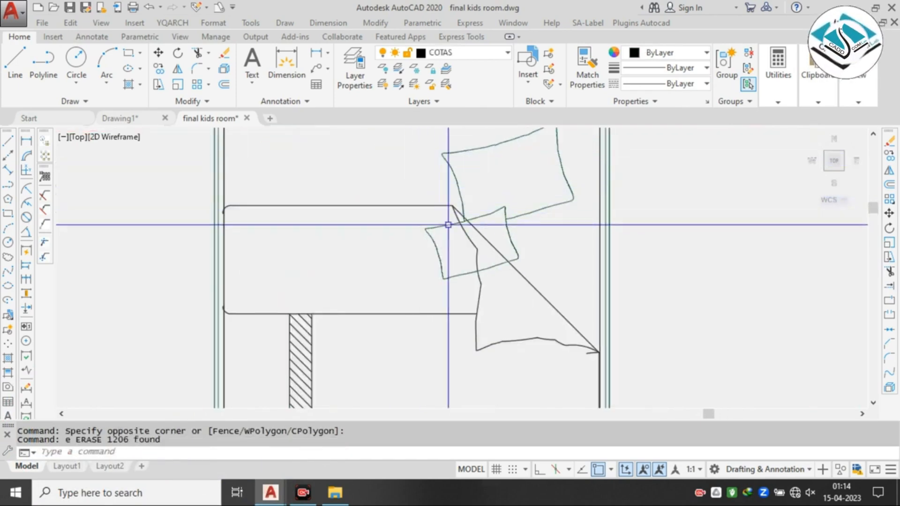
# - Move the remaining pillow pair to the left half of the bed's head, clear of the blanket's folded corner
pyautogui.moveTo(509, 228); pyautogui.dragTo(481, 242, button='middle')
pyautogui.press('Escape')
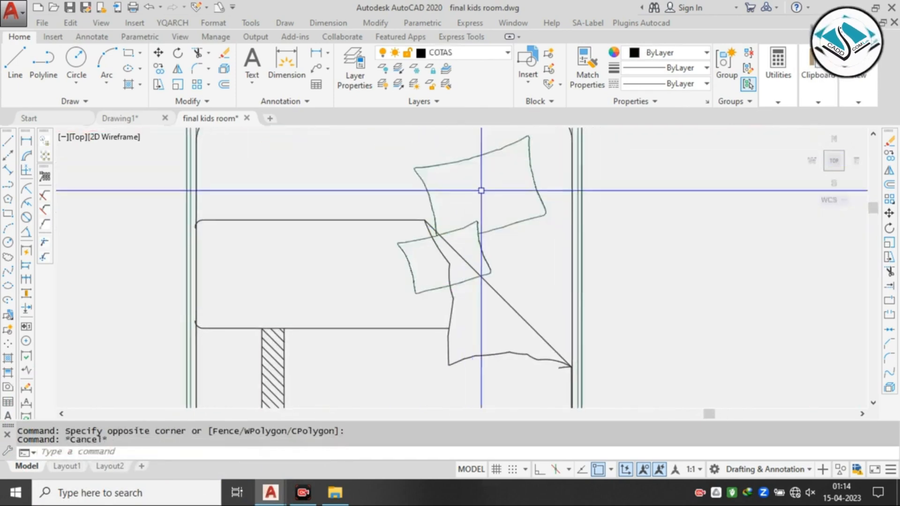
pyautogui.click(428, 171)
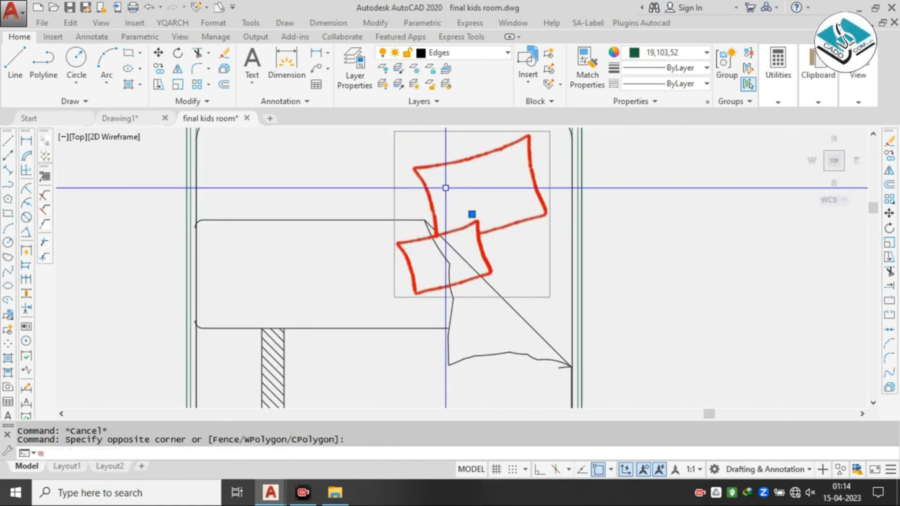
pyautogui.press('Return')
pyautogui.click(494, 169)
pyautogui.click(321, 154)
pyautogui.scroll(-4, 336, 193)
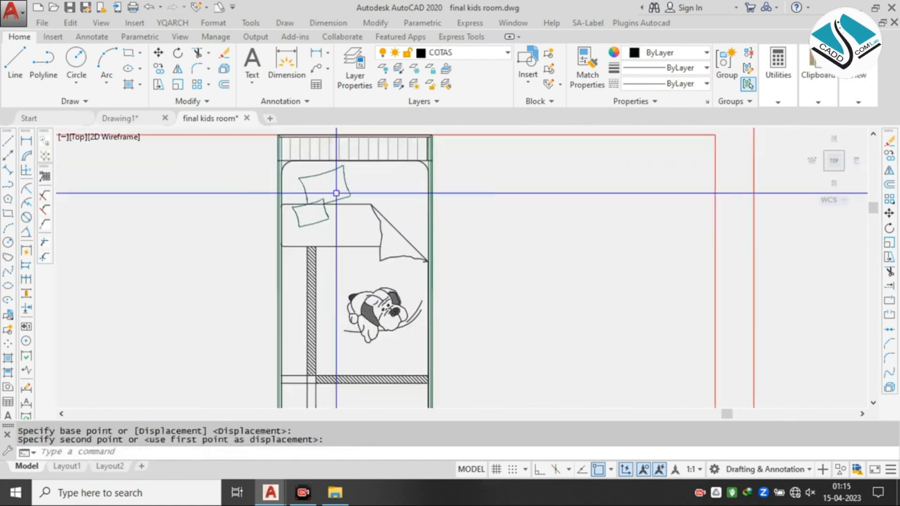
# - Erase the short stray line at the tip of the blanket's folded corner
pyautogui.scroll(5, 385, 221)
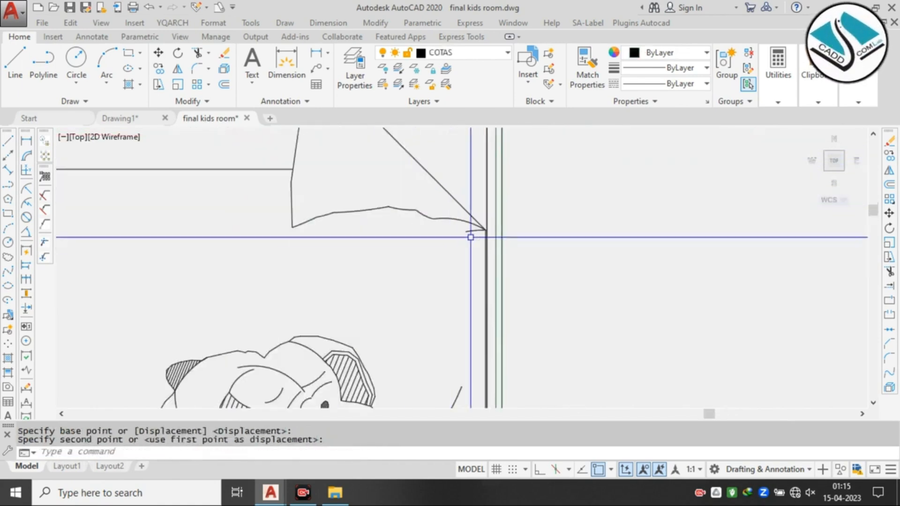
pyautogui.scroll(4, 470, 241)
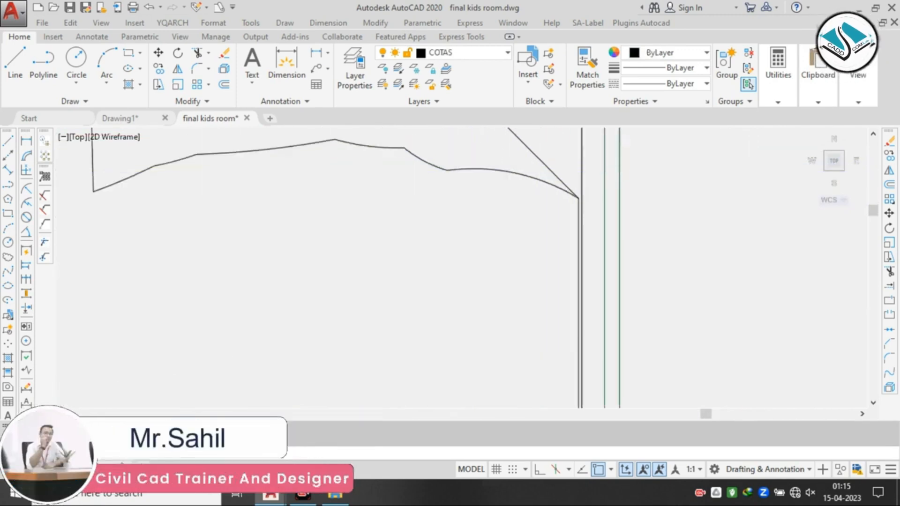
pyautogui.scroll(-5, 395, 187)
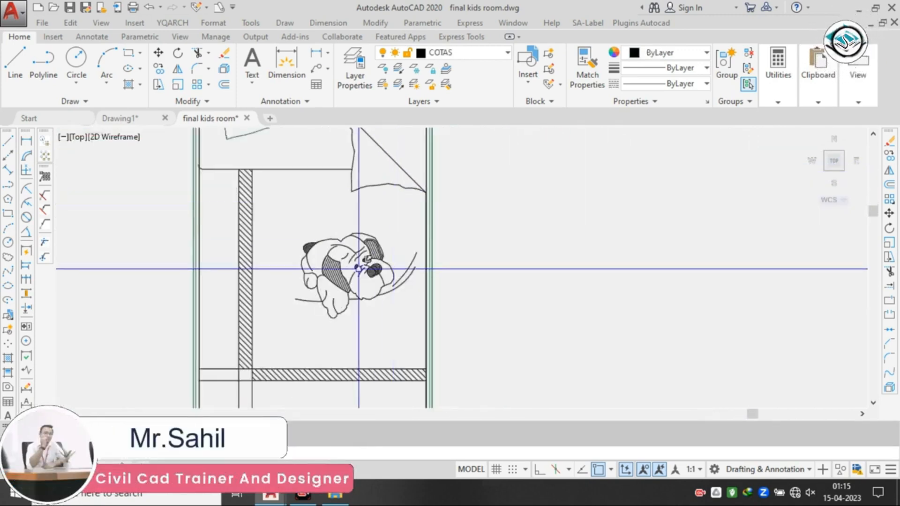
# - Try to extend the short arc beside the puppy's muzzle on the blanket, and undo it
pyautogui.scroll(4, 385, 304)
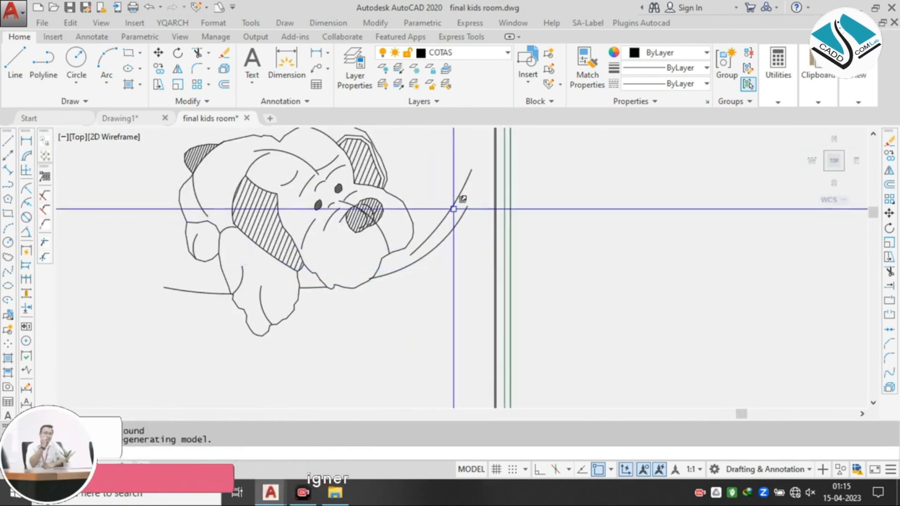
pyautogui.write('ex')
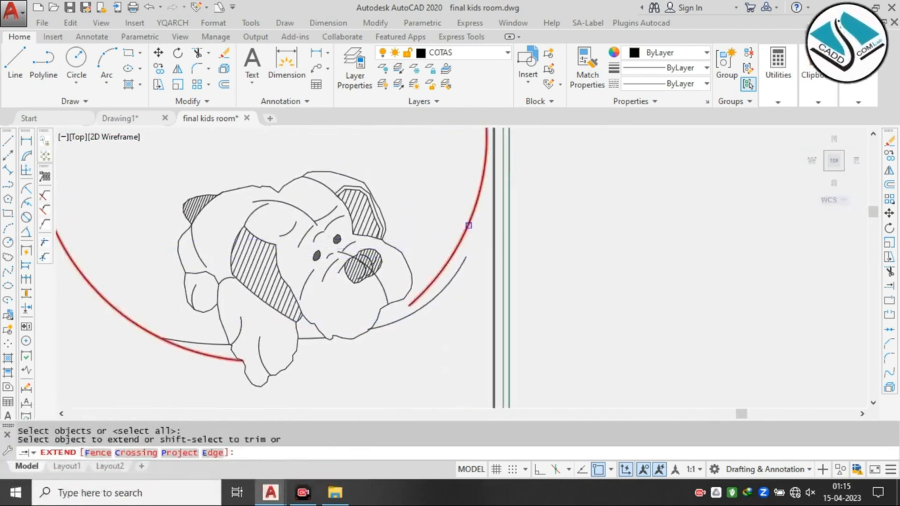
pyautogui.click(468, 226)
pyautogui.scroll(-4, 468, 225)
pyautogui.hotkey('ctrl', 'z')
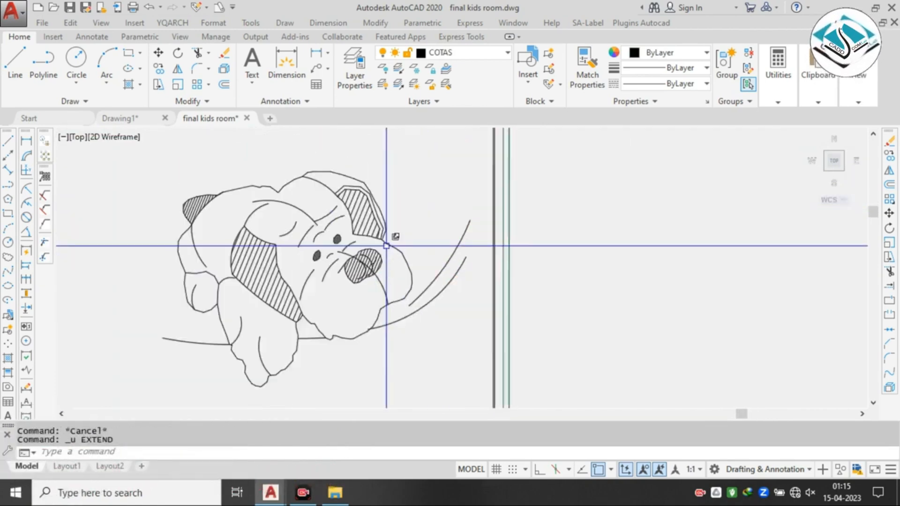
pyautogui.press('Escape')
# - Review the bed in the room plan and compare it with the kids room reference renders
pyautogui.scroll(-6, 396, 221)
pyautogui.scroll(-4, 399, 306)
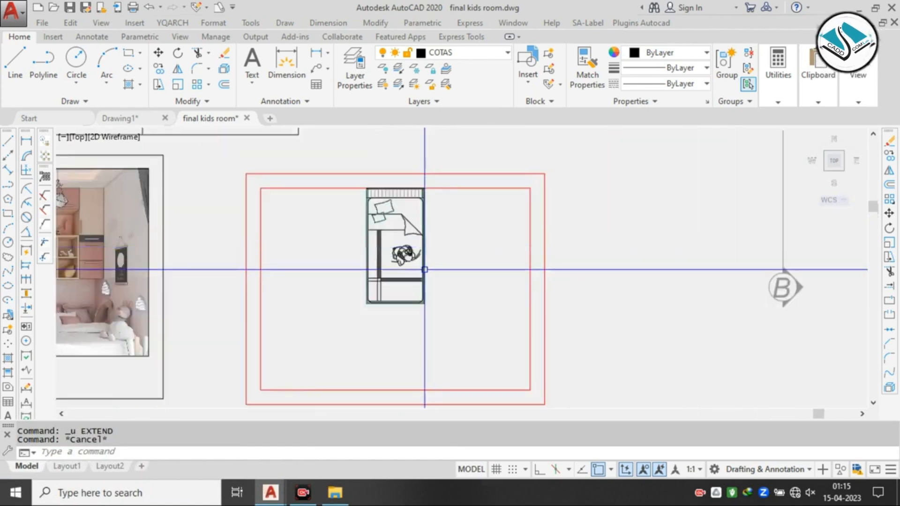
pyautogui.scroll(3, 335, 251)
pyautogui.moveTo(347, 248); pyautogui.dragTo(483, 241, button='middle')
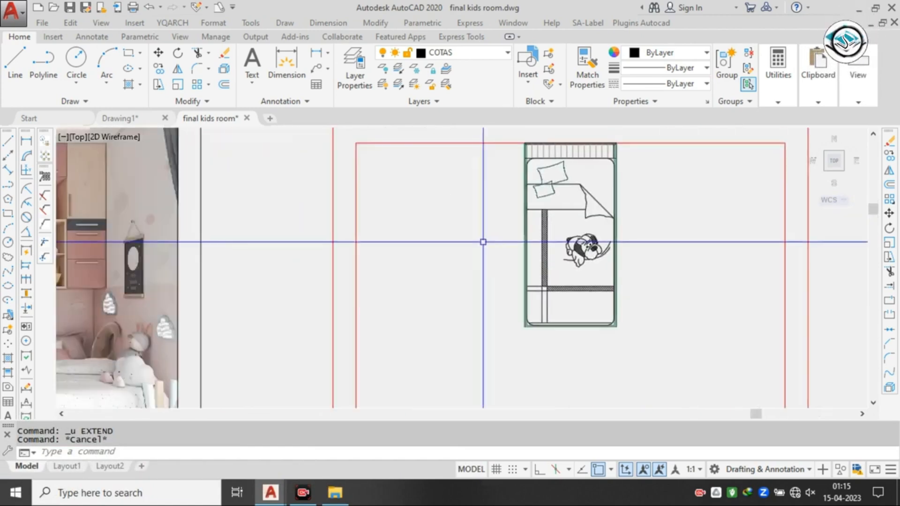
pyautogui.scroll(-2, 483, 242)
pyautogui.scroll(2, 487, 203)
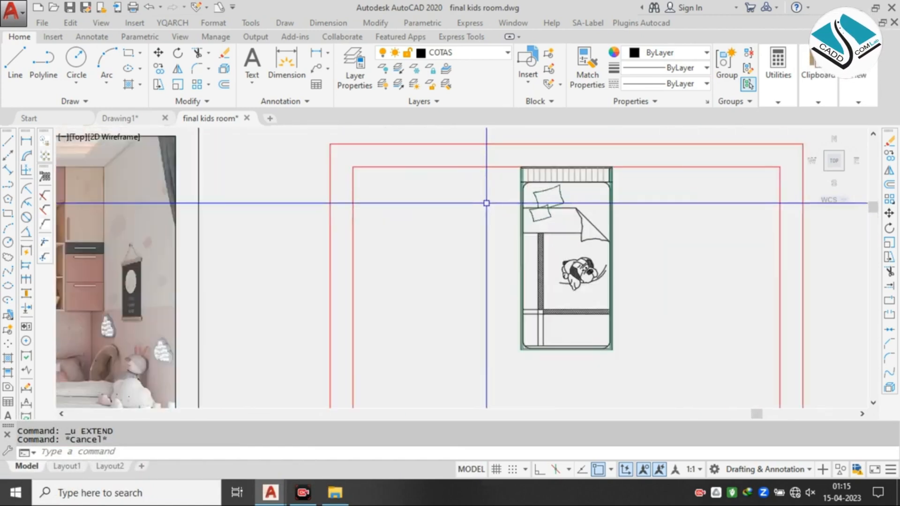
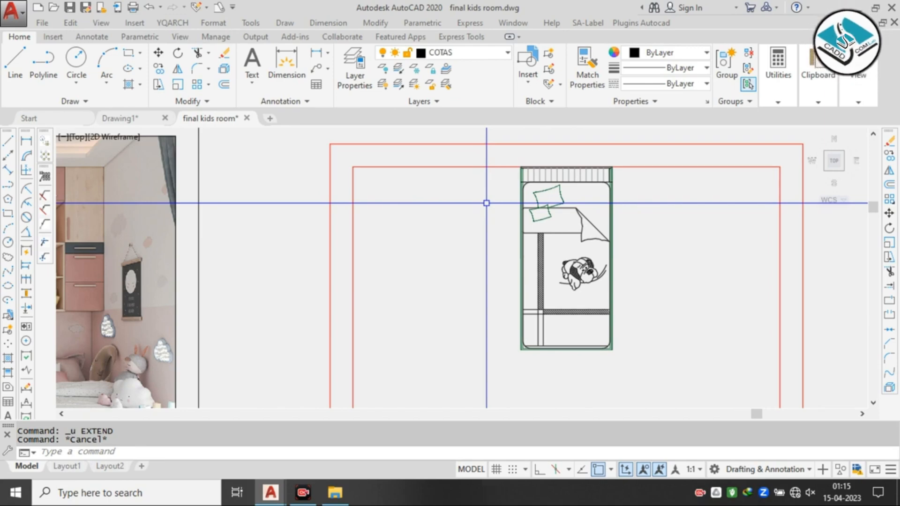
pyautogui.scroll(-4, 486, 202)
pyautogui.scroll(3, 229, 263)
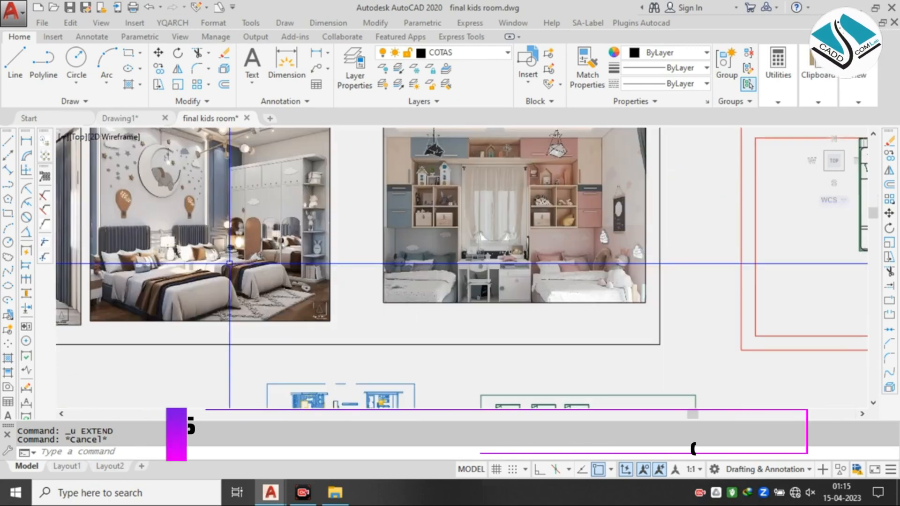
pyautogui.scroll(-3, 248, 192)
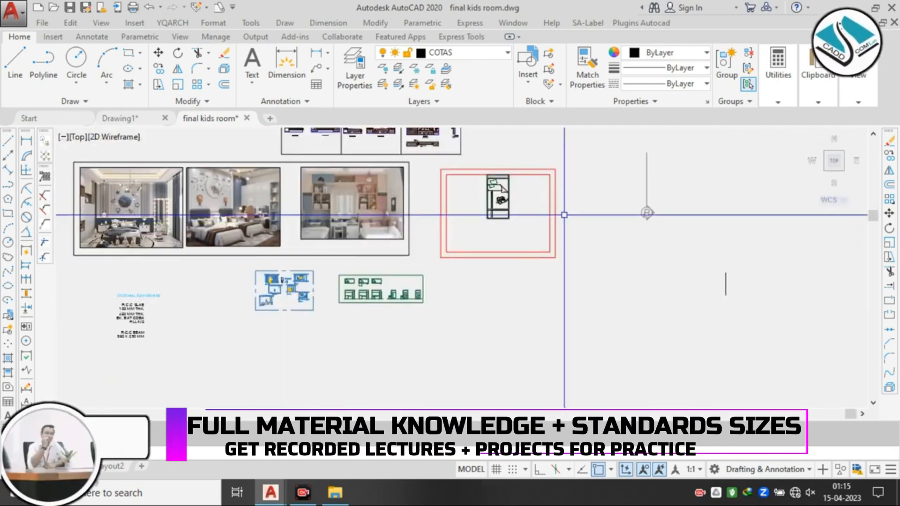
# - Offset the inner line of the room's right wall 24" into the room for the wardrobe depth
pyautogui.scroll(4, 527, 181)
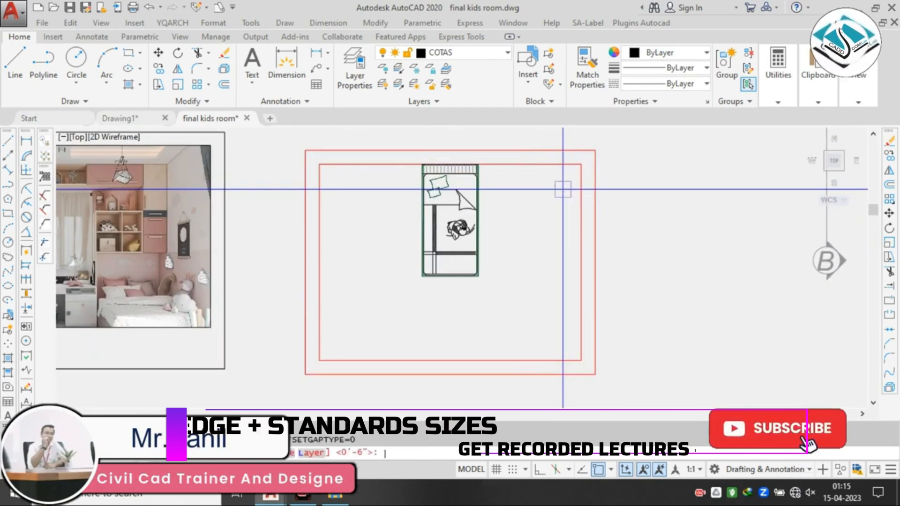
pyautogui.write('24')
pyautogui.press('Return')
pyautogui.click(581, 221)
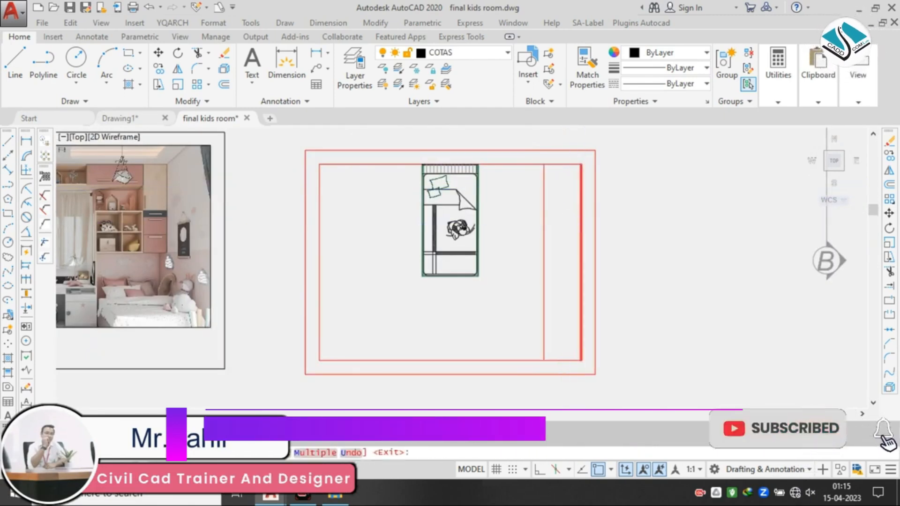
pyautogui.click(494, 229)
pyautogui.press('Escape')
# - Offset the inner line of the room's upper wall 3" into the room
pyautogui.moveTo(115, 219); pyautogui.dragTo(277, 231, button='middle')
pyautogui.moveTo(83, 240); pyautogui.dragTo(353, 223, button='middle')
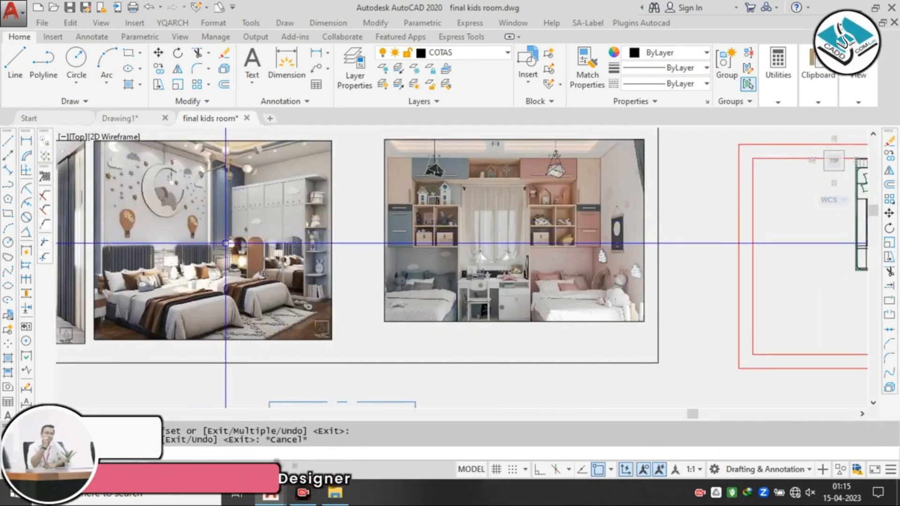
pyautogui.scroll(4, 245, 212)
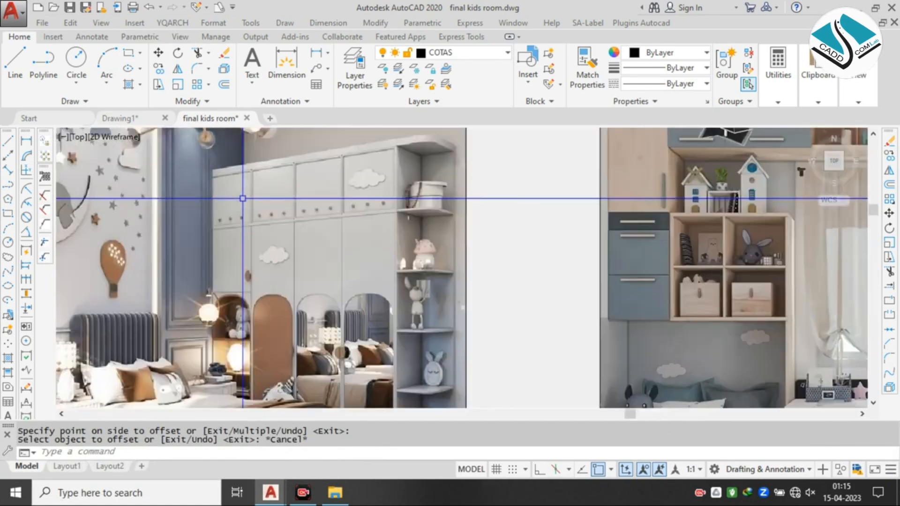
pyautogui.scroll(2, 265, 160)
pyautogui.scroll(-6, 267, 161)
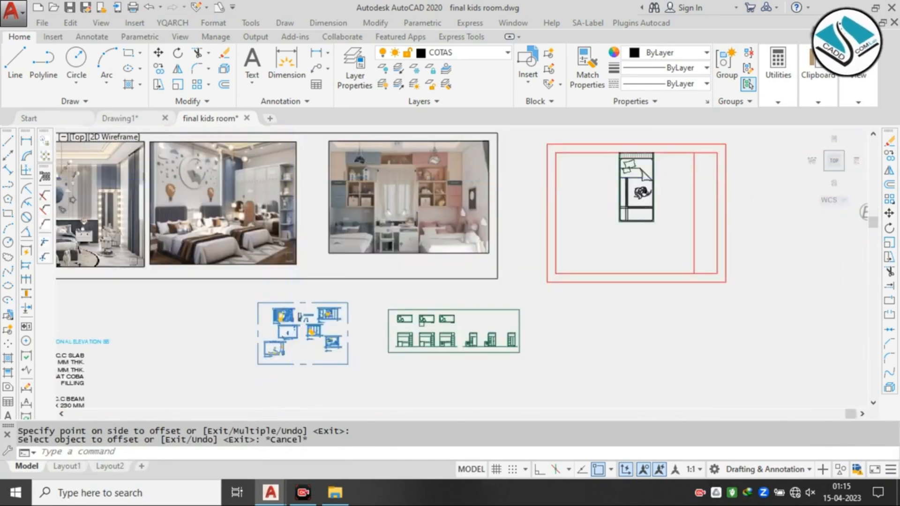
pyautogui.scroll(3, 542, 190)
pyautogui.scroll(4, 475, 183)
pyautogui.press('Escape')
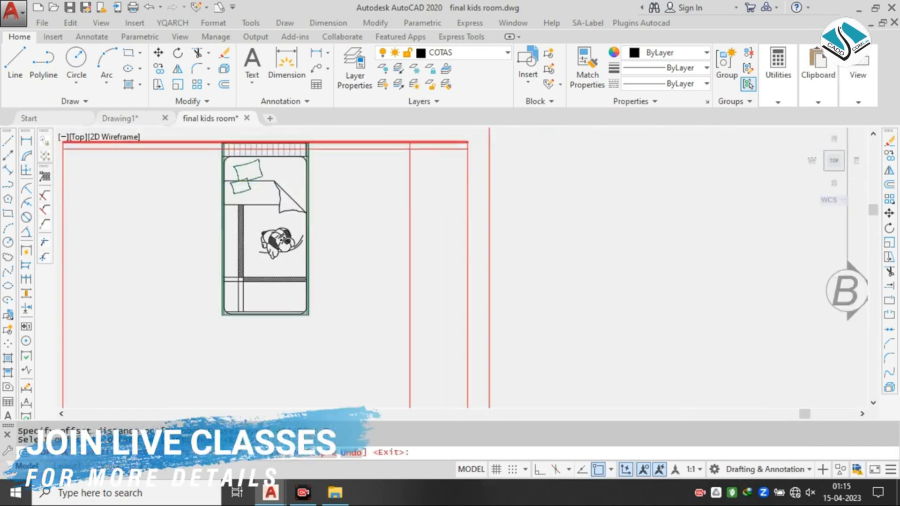
# - Examine the wardrobe and bed arrangement in the twin-bed reference render
pyautogui.write('o')
pyautogui.press('Return')
pyautogui.scroll(-10, 452, 173)
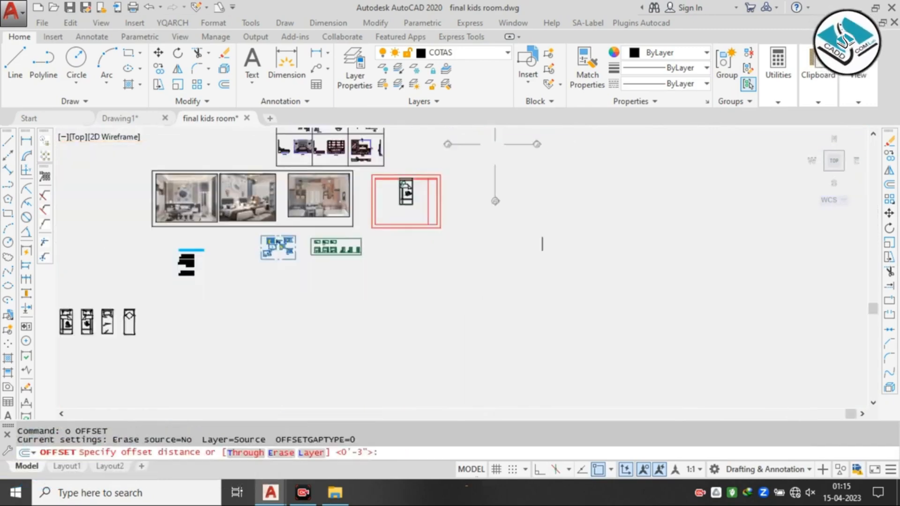
pyautogui.moveTo(189, 245)
pyautogui.mouseDown(button='middle')
pyautogui.moveTo(355, 195)
pyautogui.moveTo(222, 271)
pyautogui.mouseUp(button='middle')
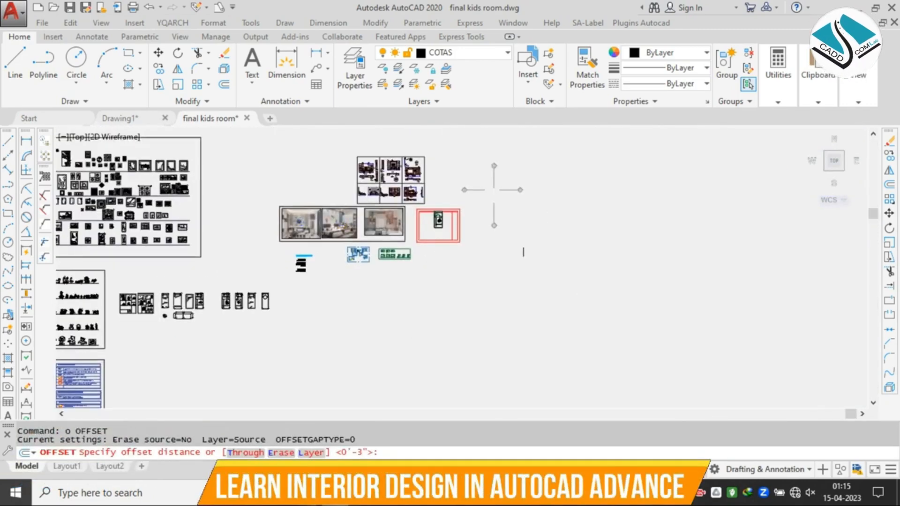
pyautogui.scroll(10, 293, 244)
pyautogui.scroll(5, 435, 182)
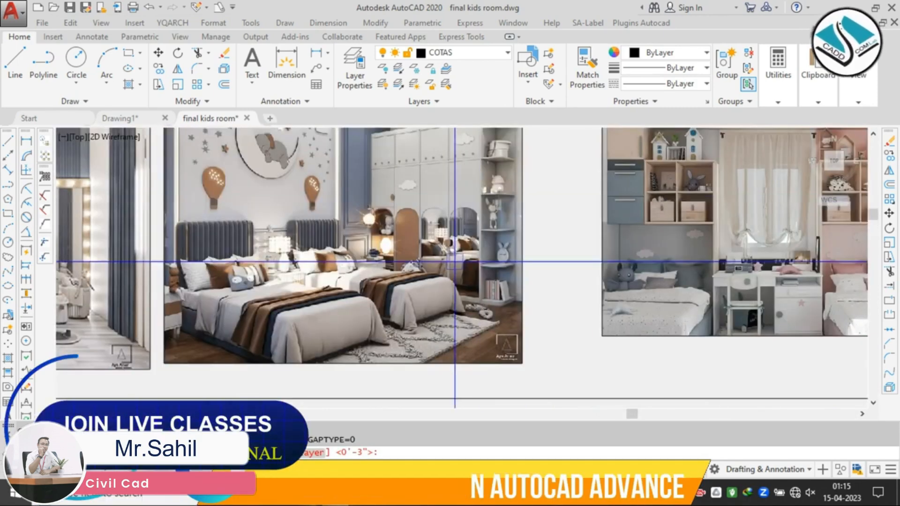
pyautogui.scroll(-5, 376, 305)
pyautogui.press('Escape')
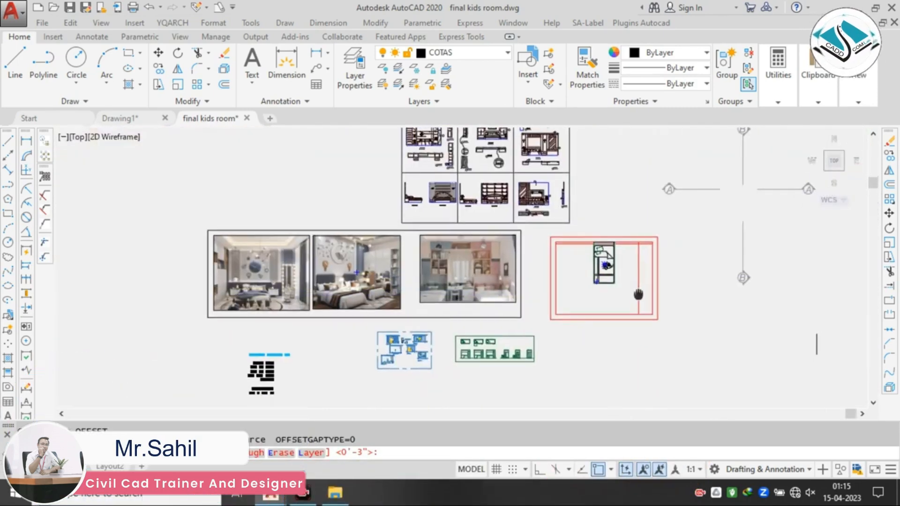
pyautogui.scroll(5, 639, 262)
pyautogui.press('Return')
pyautogui.scroll(8, 590, 225)
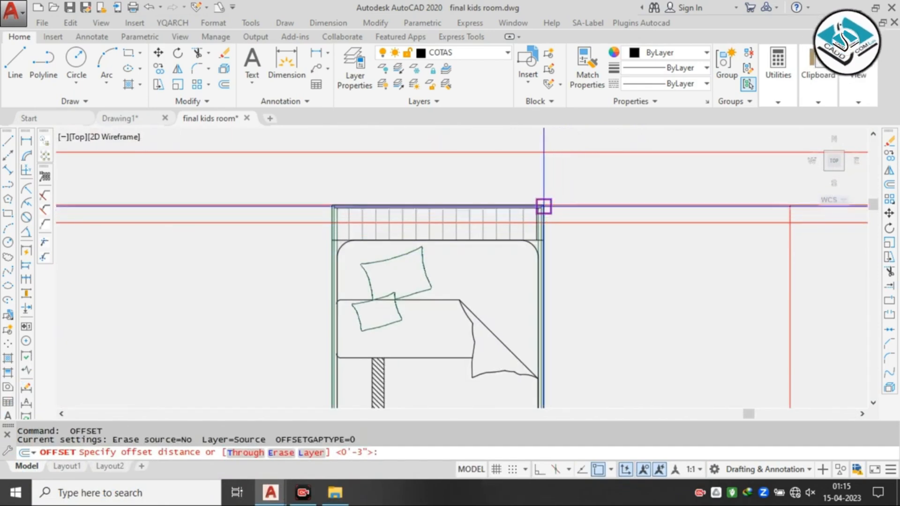
pyautogui.scroll(-5, 565, 301)
pyautogui.scroll(6, 490, 235)
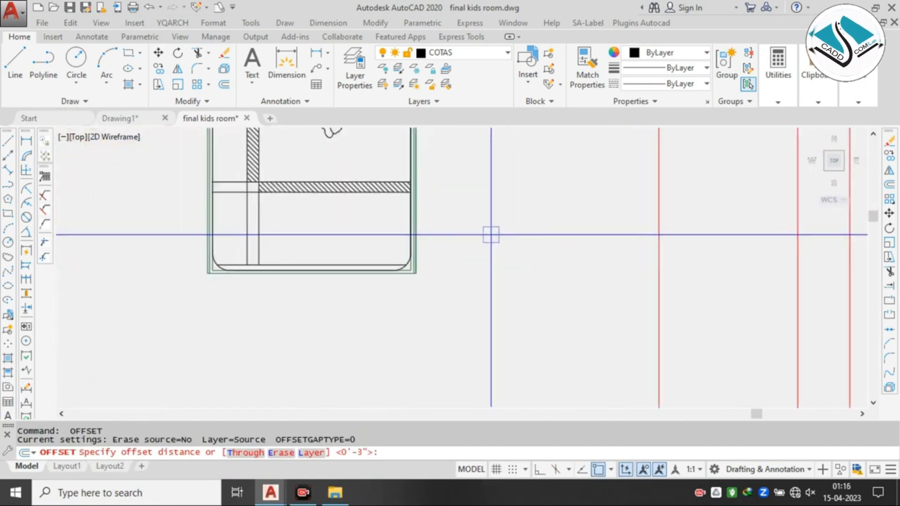
pyautogui.click(418, 270)
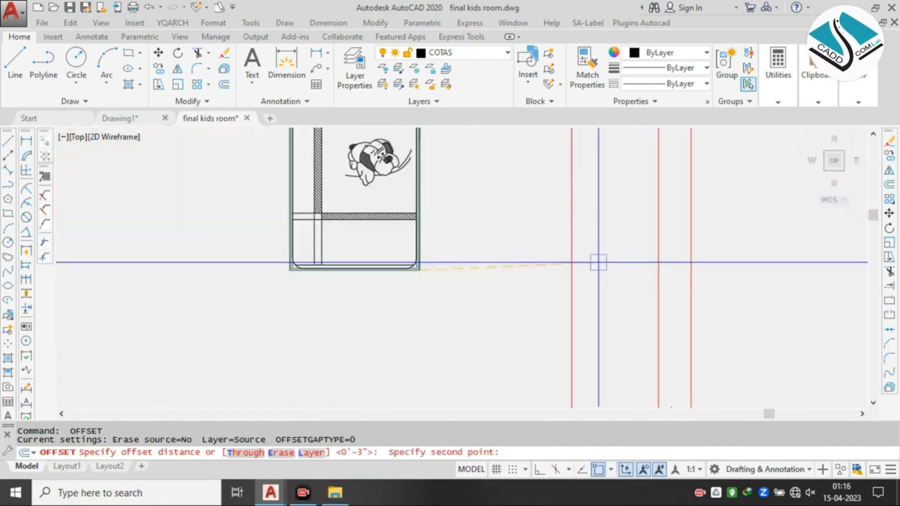
pyautogui.click(659, 394)
pyautogui.press('Escape')
pyautogui.write('tr')
pyautogui.press('Return')
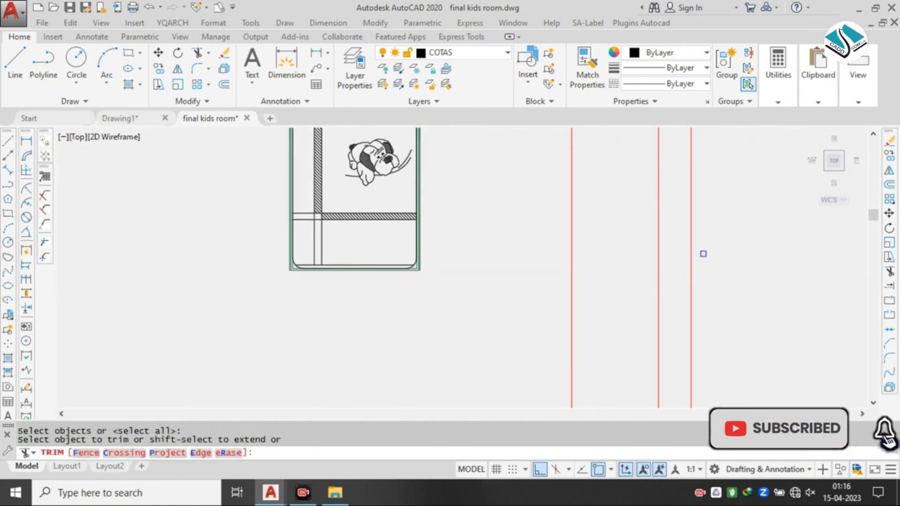
pyautogui.press('Escape')
# - Draw a horizontal line from the bed's lower right corner across the room's right wall
pyautogui.write('l')
pyautogui.press('Return')
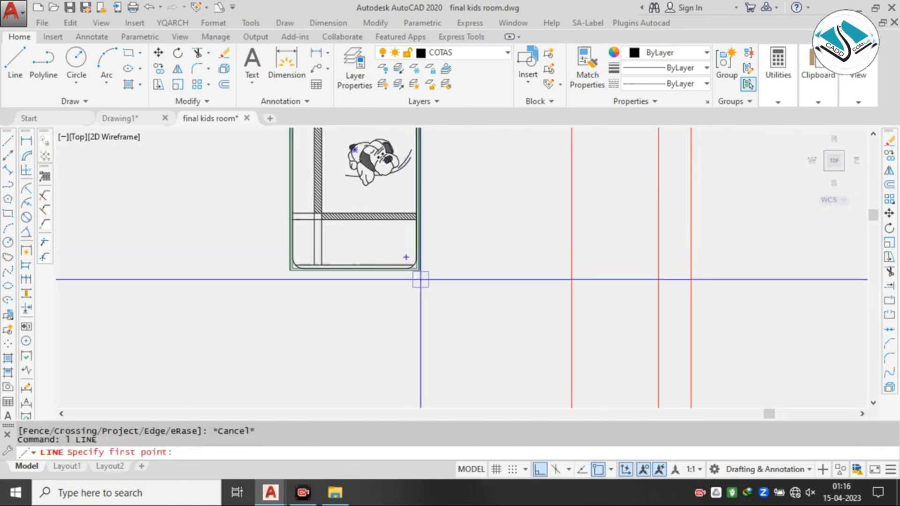
pyautogui.click(418, 269)
pyautogui.click(792, 271)
pyautogui.press('Escape')
# - Trim the new horizontal line to the 24" wardrobe strip and cut the strip's front line below it
pyautogui.write('t')
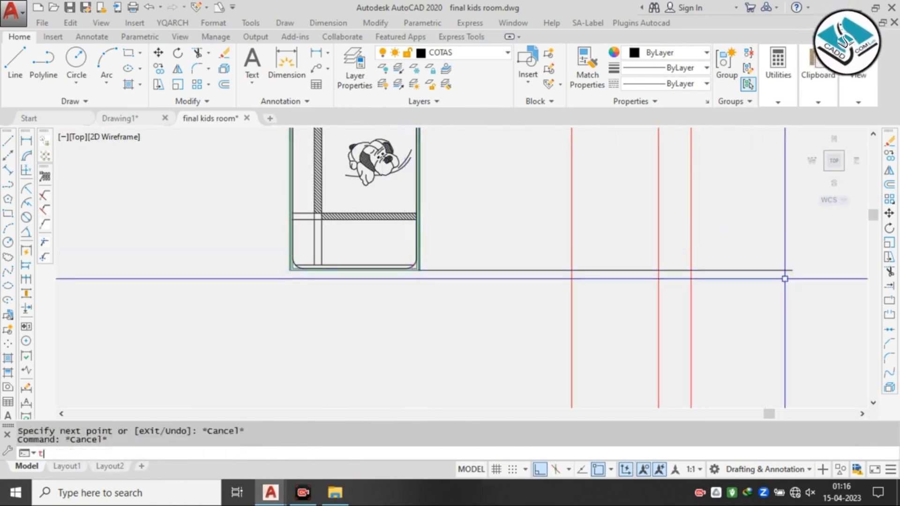
pyautogui.write('r')
pyautogui.press('Return')
pyautogui.press('Return')
pyautogui.click(779, 231)
pyautogui.click(732, 314)
pyautogui.moveTo(687, 249); pyautogui.dragTo(525, 259, button='middle')
pyautogui.press('Escape')
# - Trim the wardrobe's upper corner, removing the front line above the 3" offset and that offset line's run towards and past the bed
pyautogui.scroll(-5, 502, 291)
pyautogui.scroll(4, 530, 220)
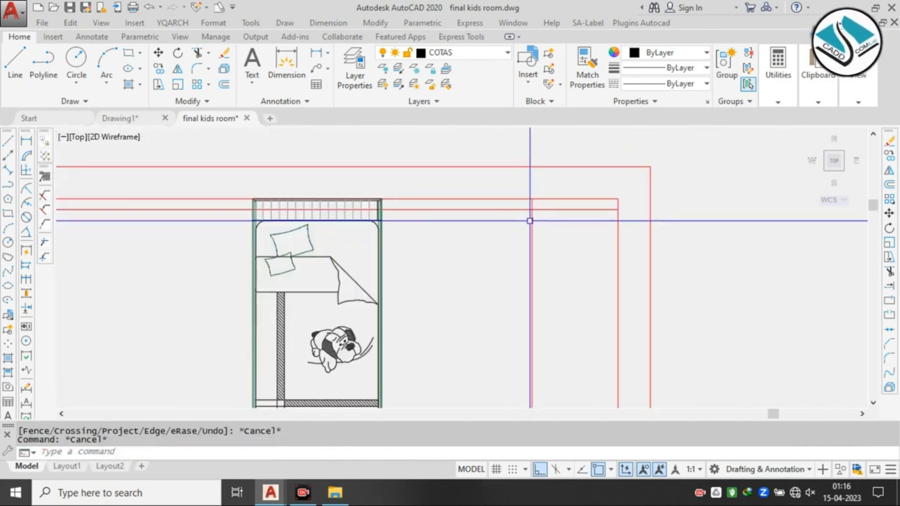
pyautogui.press('space')
pyautogui.scroll(6, 533, 202)
pyautogui.press('space')
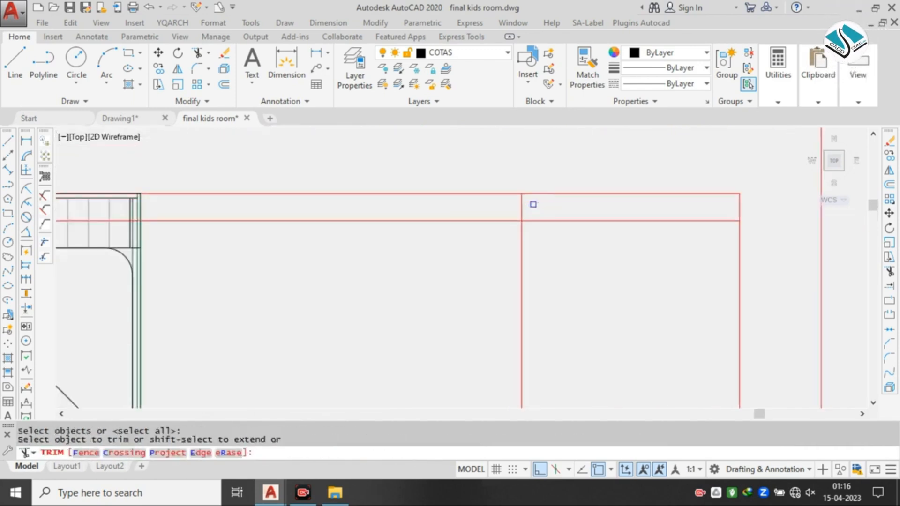
pyautogui.click(533, 204)
pyautogui.click(446, 220)
pyautogui.click(444, 220)
pyautogui.click(484, 238)
pyautogui.scroll(-4, 487, 237)
pyautogui.moveTo(484, 237); pyautogui.dragTo(797, 234, button='middle')
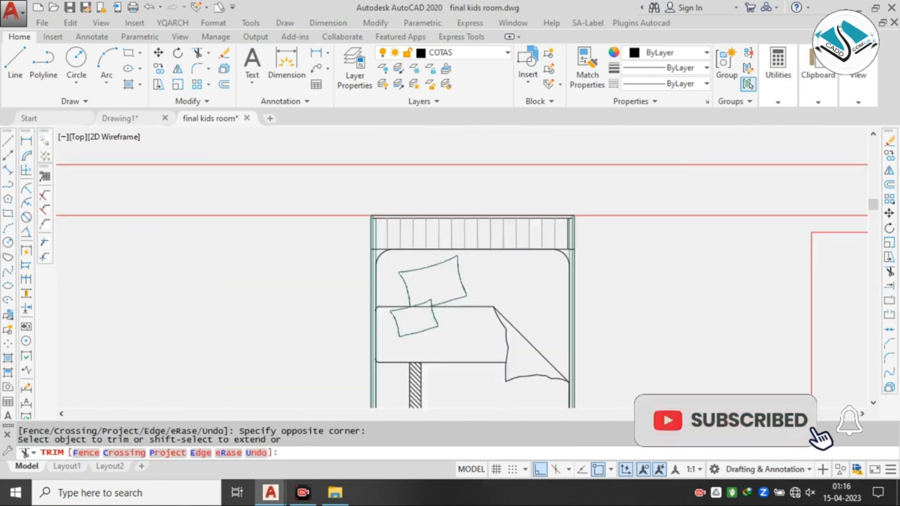
pyautogui.press('Escape')
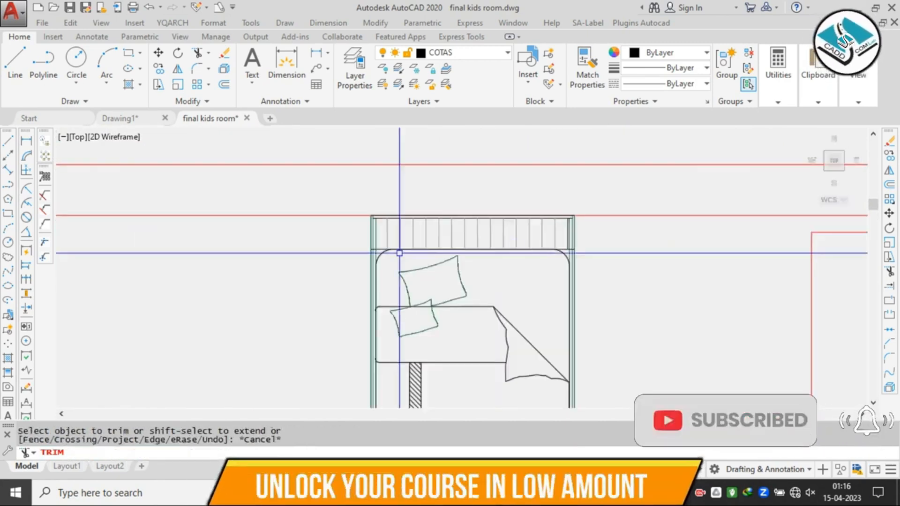
pyautogui.scroll(-4, 399, 253)
pyautogui.press('Escape')
# - Match the wardrobe's black lower line to the properties of its red front line
pyautogui.moveTo(402, 257); pyautogui.dragTo(390, 207, button='middle')
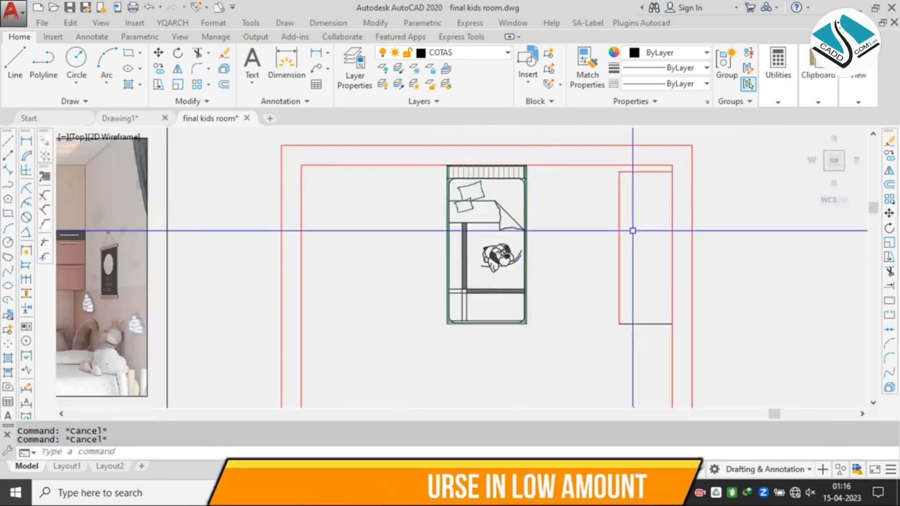
pyautogui.write('ma')
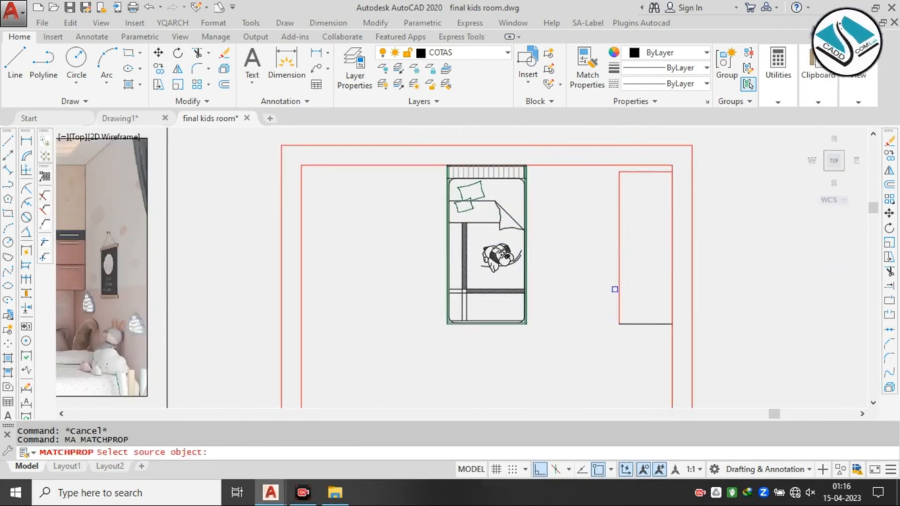
pyautogui.click(619, 293)
pyautogui.click(637, 290)
pyautogui.click(589, 341)
pyautogui.press('Escape')
# - Examine the wardrobe and side shelves in the kids room reference renders
pyautogui.scroll(-4, 571, 204)
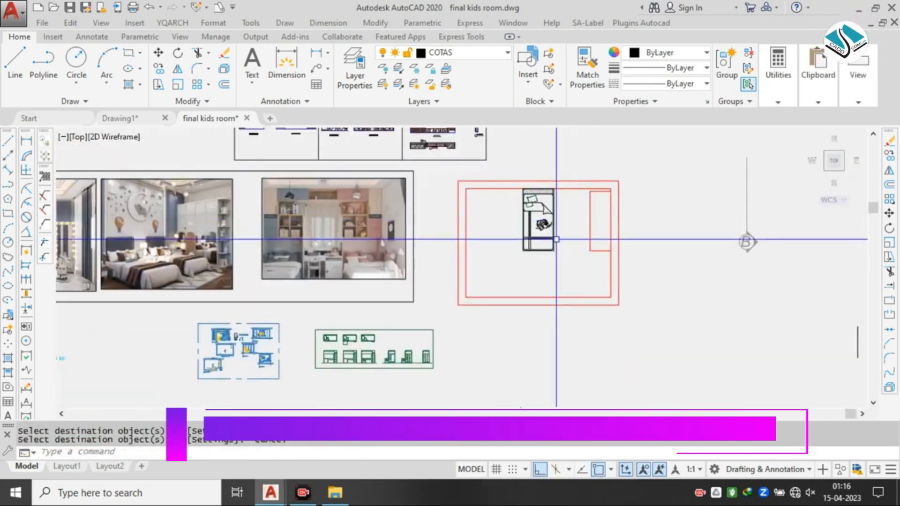
pyautogui.press('Escape')
pyautogui.moveTo(422, 287); pyautogui.dragTo(530, 291, button='middle')
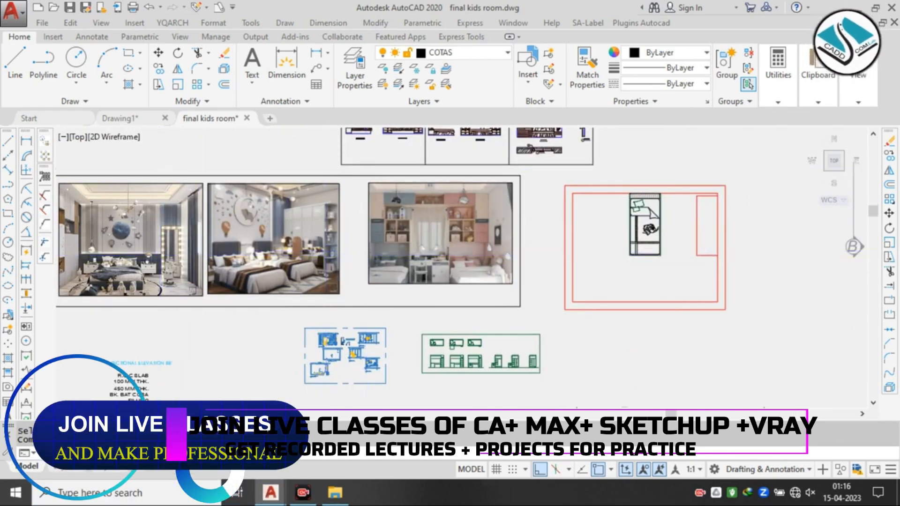
pyautogui.scroll(4, 244, 257)
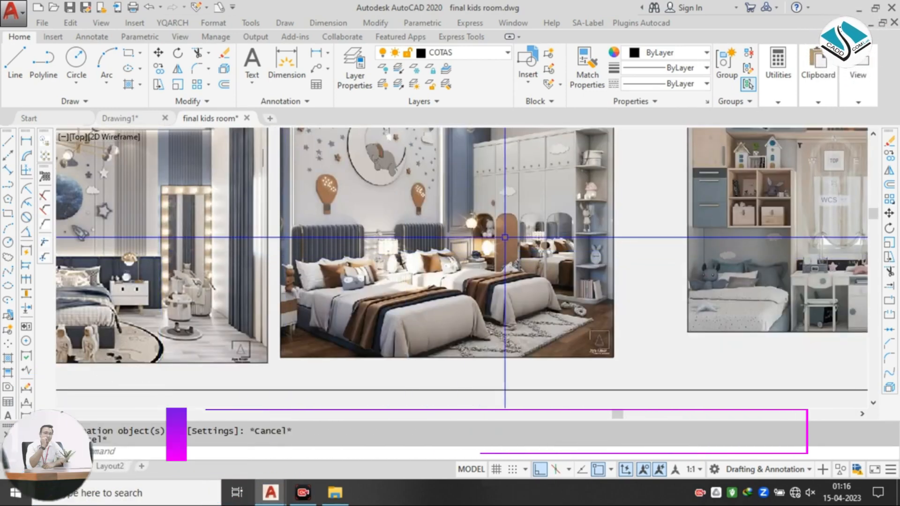
pyautogui.scroll(-2, 496, 236)
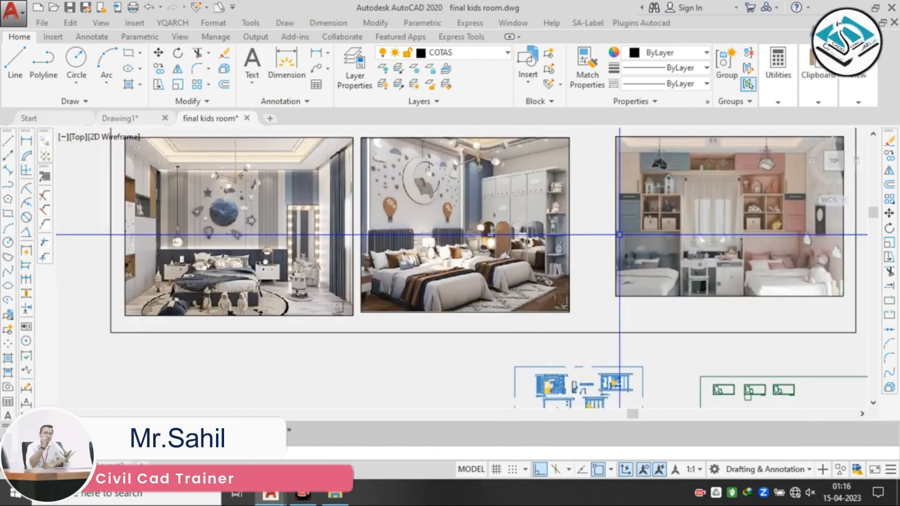
# - Open the Dimension Style Manager and compare the previews of the existing styles, including COT DETALLE, DEPA-100, gobi and simone
pyautogui.scroll(-4, 327, 197)
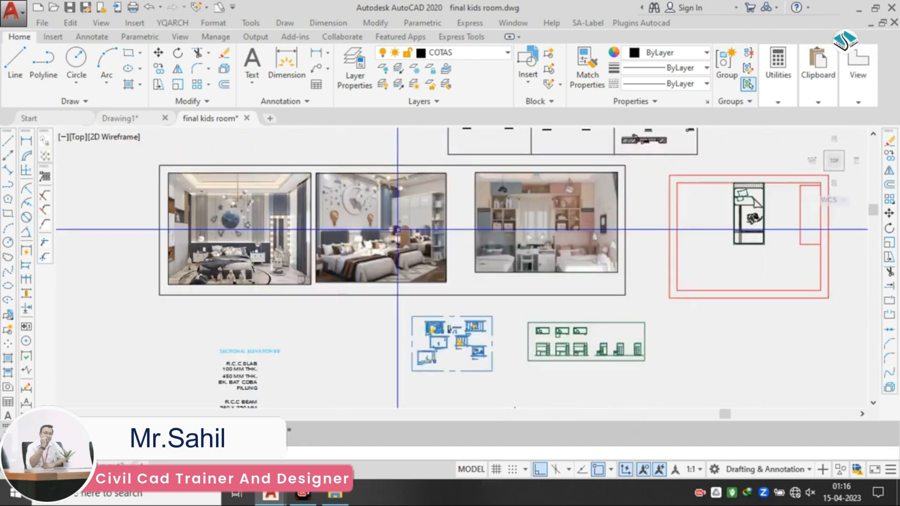
pyautogui.scroll(3, 513, 202)
pyautogui.scroll(3, 581, 197)
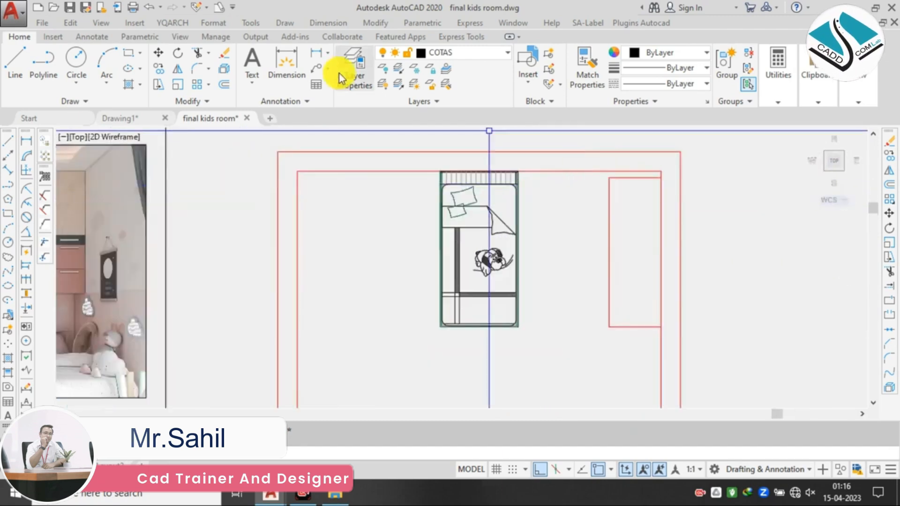
pyautogui.write('d')
pyautogui.press('Return')
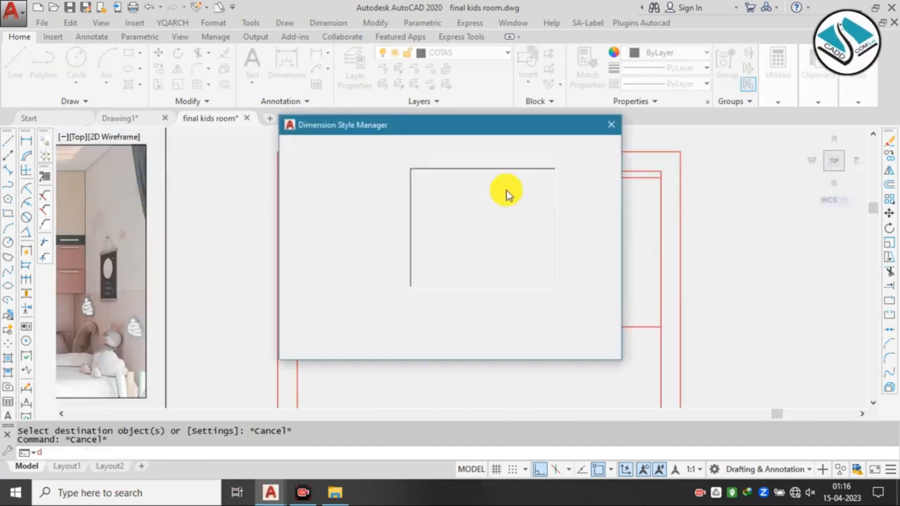
pyautogui.click(321, 194)
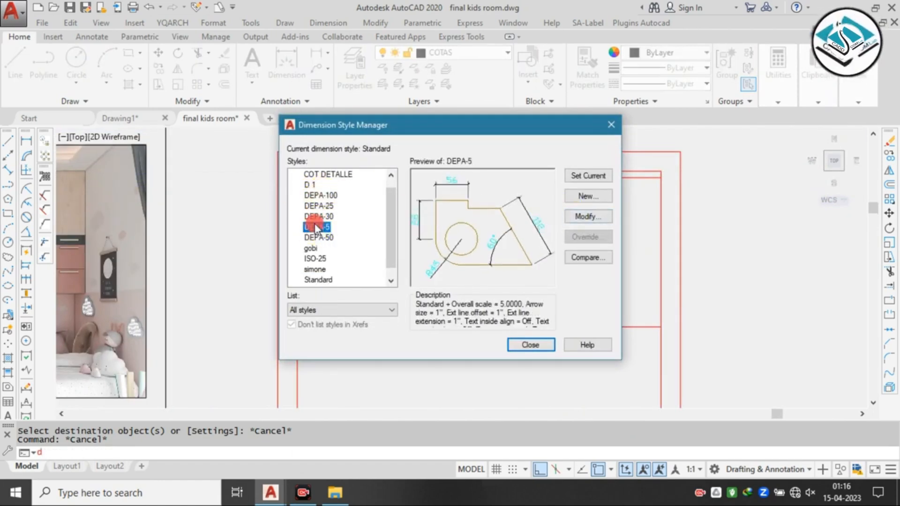
pyautogui.click(330, 175)
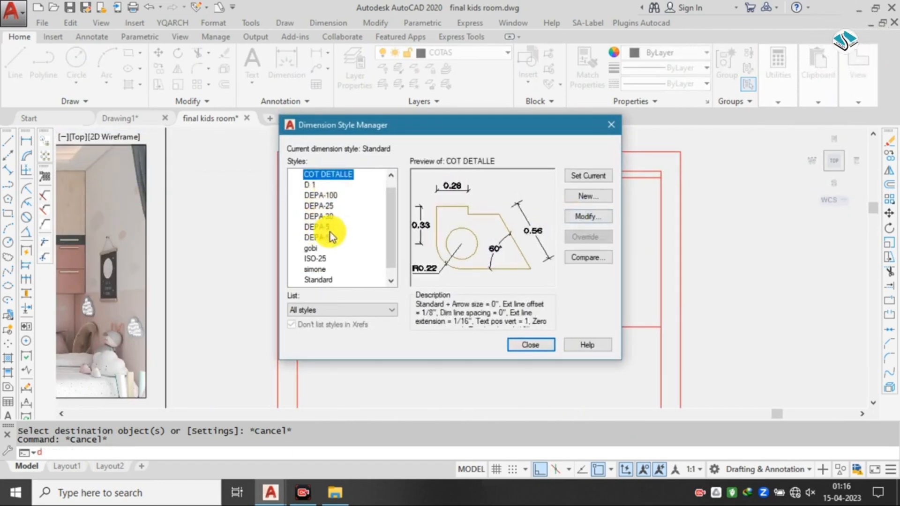
pyautogui.scroll(1, 330, 232)
pyautogui.click(334, 175)
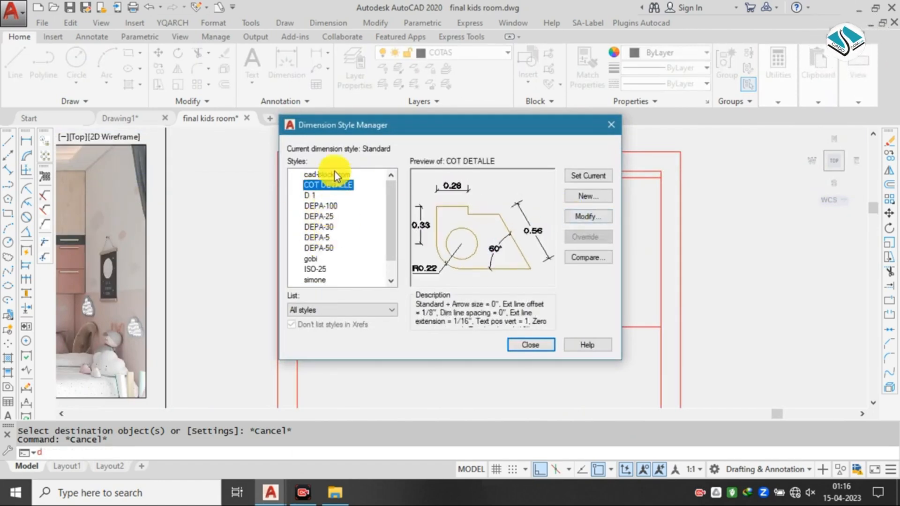
pyautogui.click(313, 251)
pyautogui.click(316, 266)
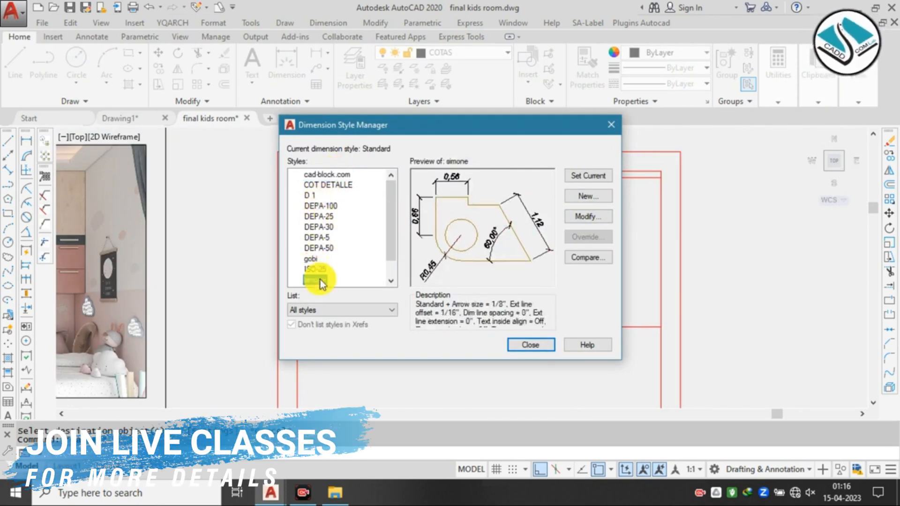
pyautogui.click(312, 259)
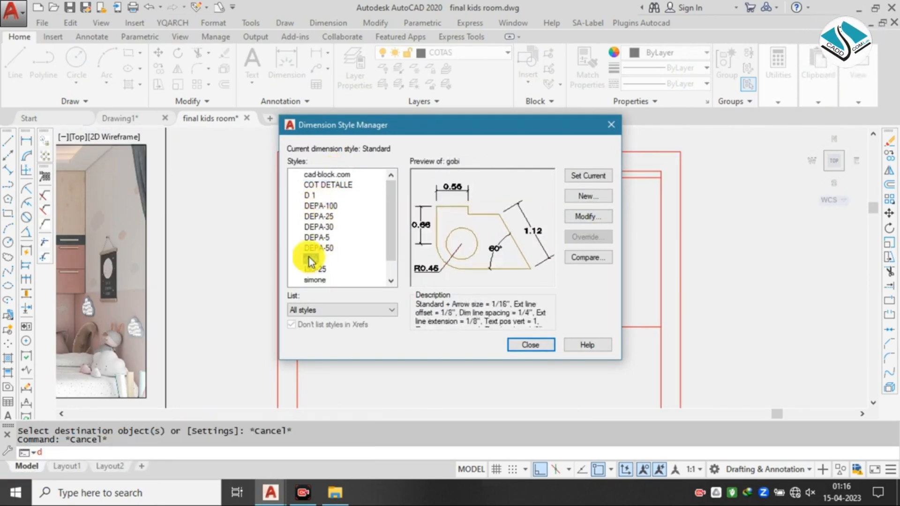
pyautogui.click(327, 238)
pyautogui.click(313, 207)
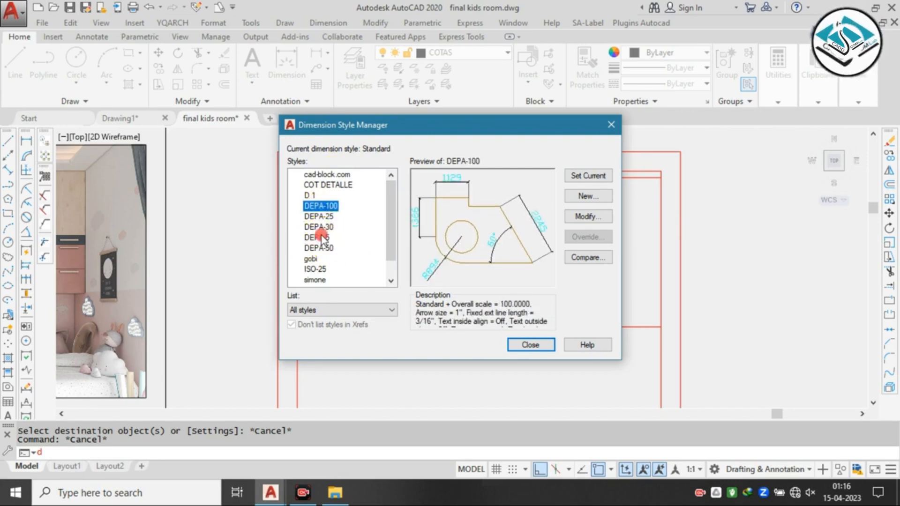
# - Open the simone dimension style for modification and set its primary unit format to Architectural
pyautogui.click(315, 280)
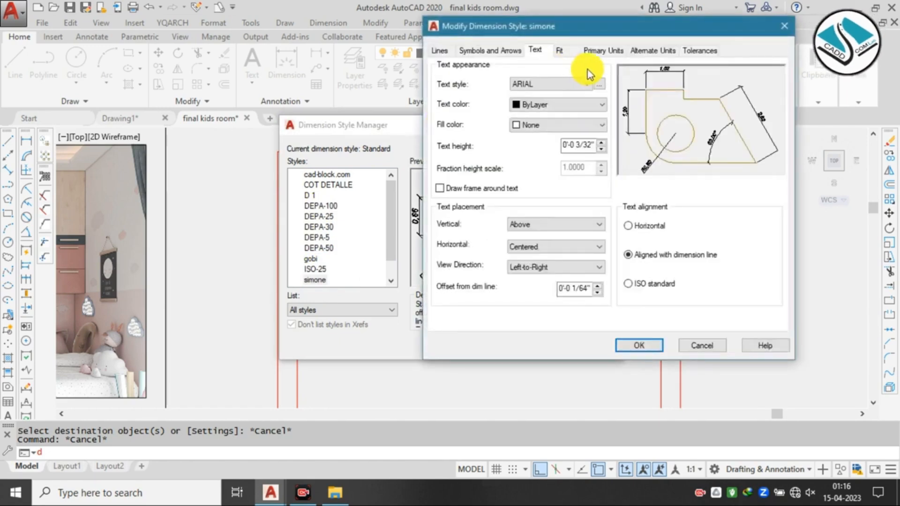
pyautogui.click(603, 49)
pyautogui.click(558, 78)
pyautogui.click(539, 110)
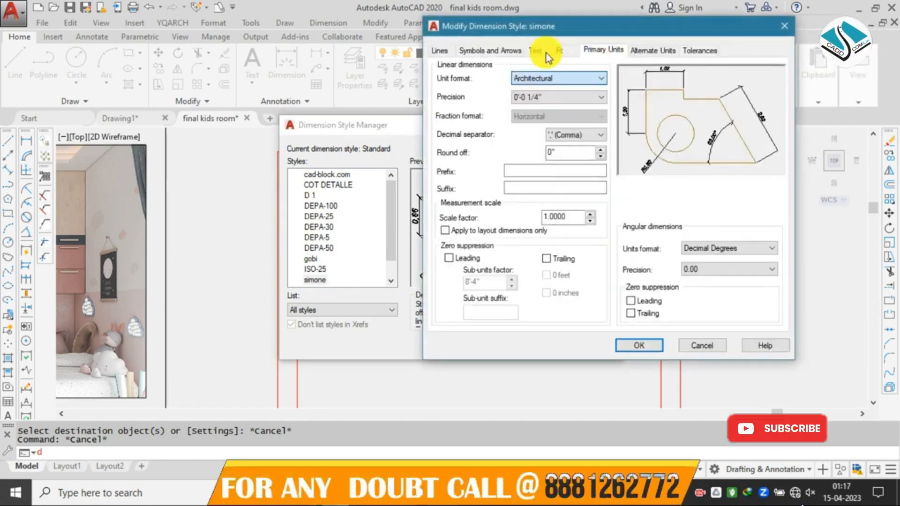
# - Set the simone dimension style's text height to 6"
pyautogui.click(539, 51)
pyautogui.click(586, 144)
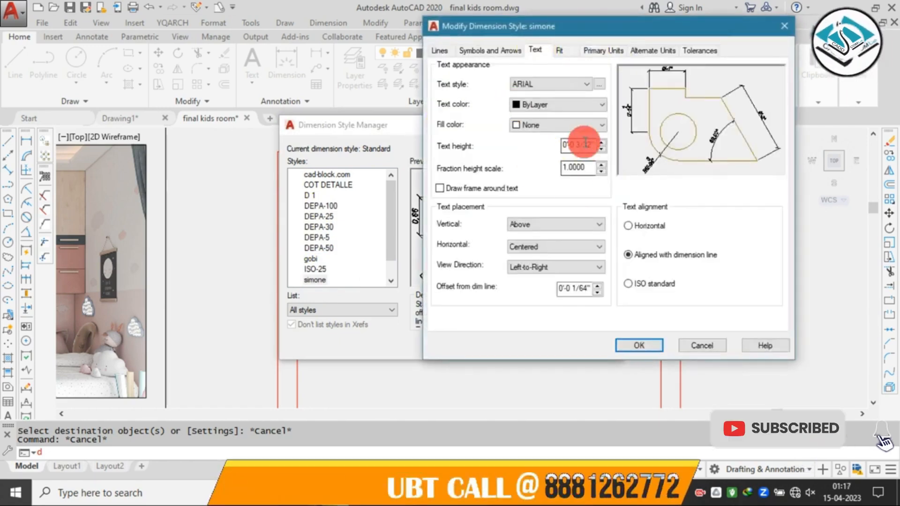
pyautogui.write('6')
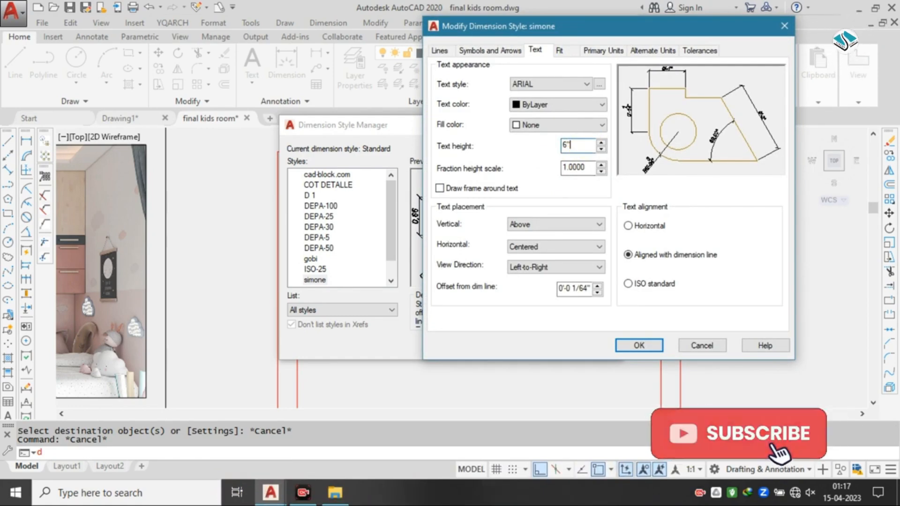
# - Apply the simone dimension style's modified text and arrow settings and make it the current style
pyautogui.click(507, 51)
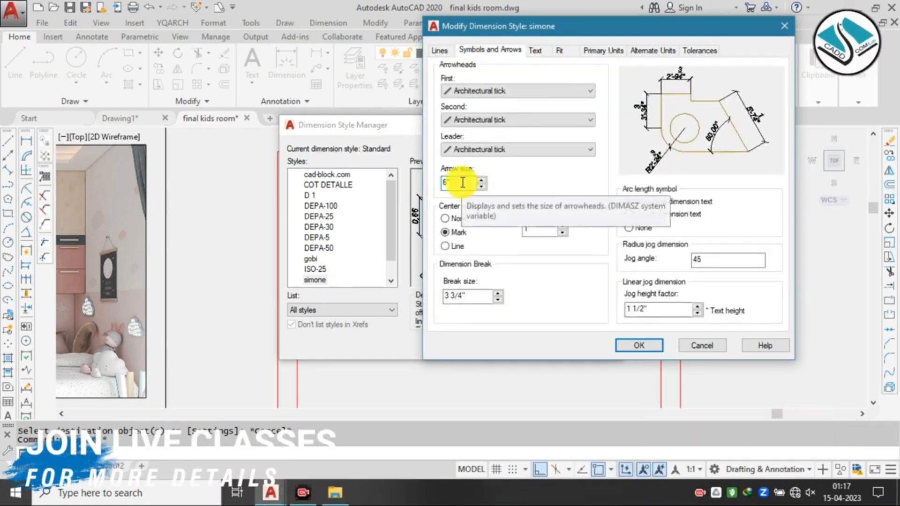
pyautogui.click(650, 347)
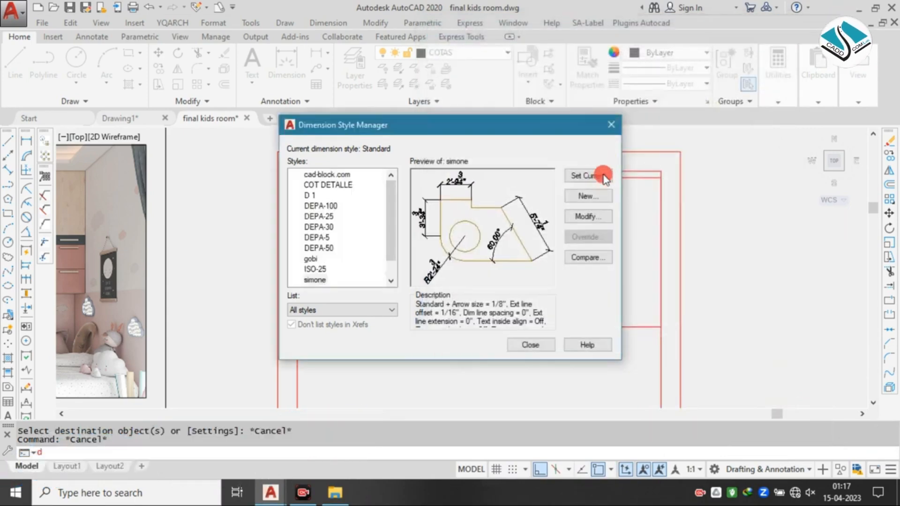
pyautogui.click(531, 345)
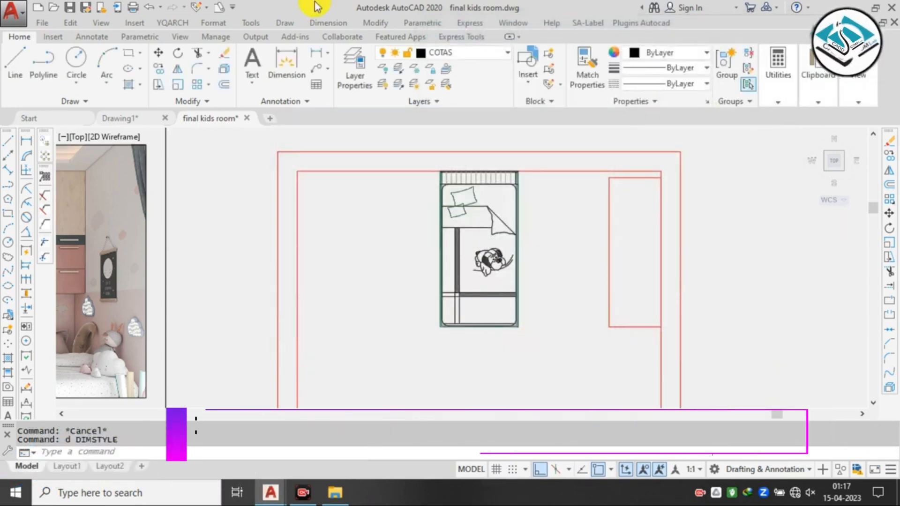
# - Measure the horizontal gap between the bed's right edge and the wardrobe with a linear dimension, without placing it
pyautogui.click(328, 23)
pyautogui.click(331, 58)
pyautogui.scroll(4, 510, 213)
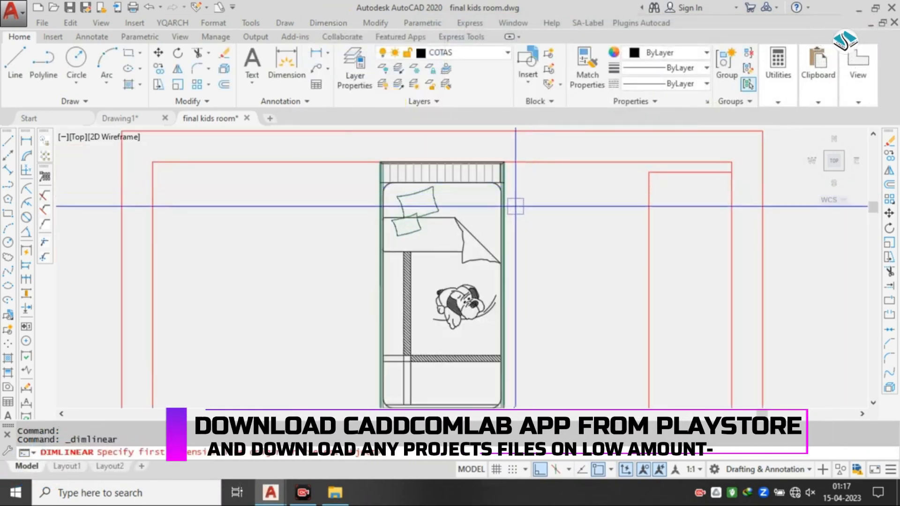
pyautogui.click(509, 214)
pyautogui.click(642, 207)
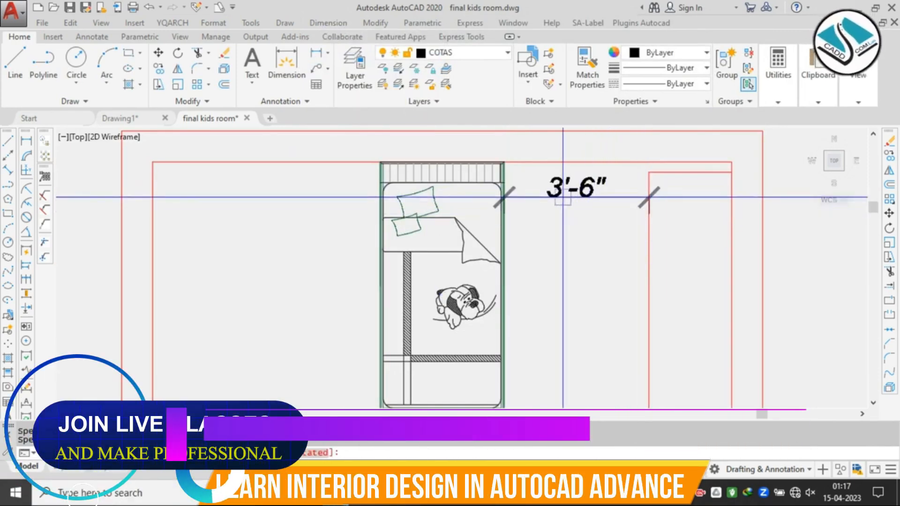
pyautogui.press('Escape')
# - Examine the reference bedroom photos beside the plan and compare them with the bed and wardrobe layout
pyautogui.scroll(-4, 543, 201)
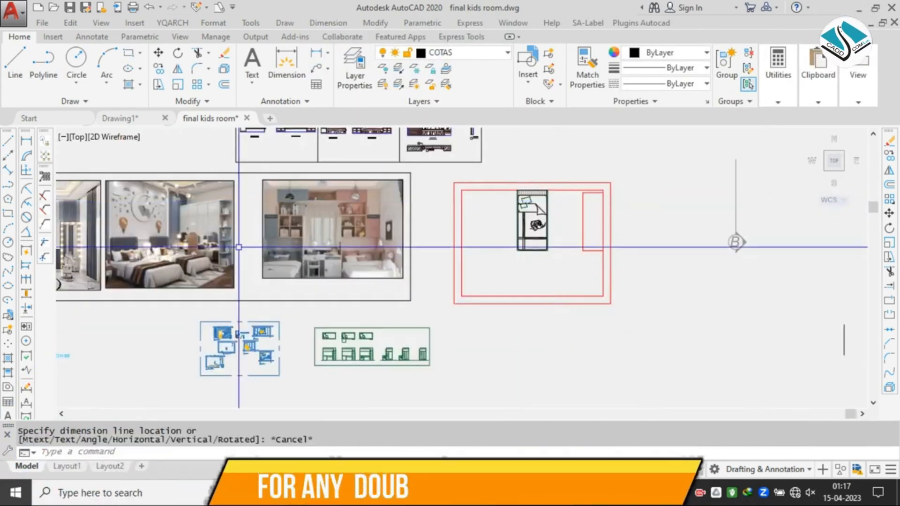
pyautogui.moveTo(238, 240); pyautogui.dragTo(385, 240, button='middle')
pyautogui.scroll(6, 341, 243)
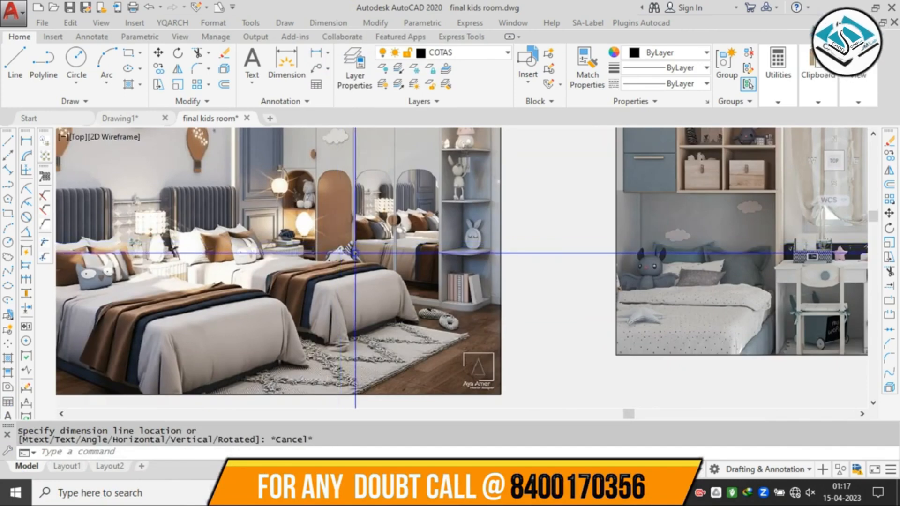
pyautogui.scroll(-4, 355, 248)
pyautogui.moveTo(750, 239)
pyautogui.mouseDown(button='middle')
pyautogui.moveTo(489, 235)
pyautogui.moveTo(401, 247)
pyautogui.mouseUp(button='middle')
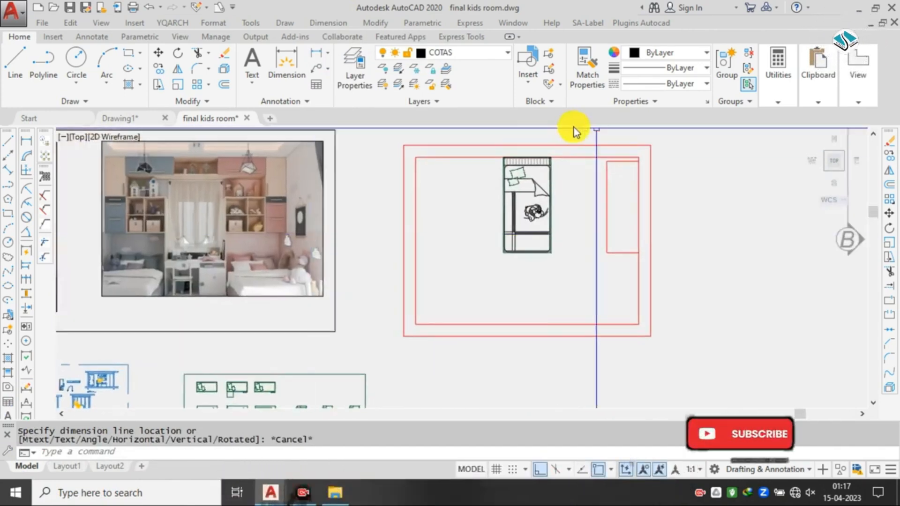
pyautogui.scroll(2, 517, 136)
pyautogui.moveTo(582, 185); pyautogui.dragTo(520, 171, button='middle')
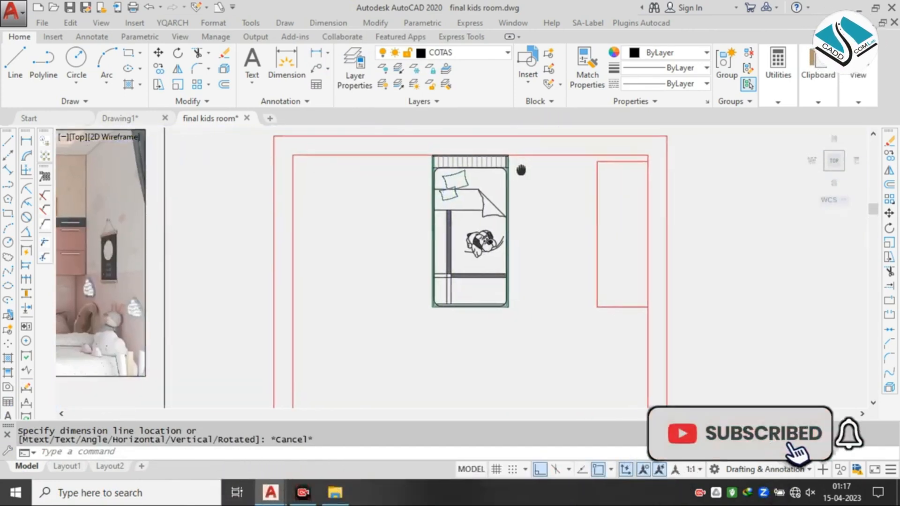
pyautogui.moveTo(615, 153); pyautogui.dragTo(553, 177, button='middle')
pyautogui.click(564, 137)
pyautogui.press('Escape')
pyautogui.click(488, 144)
pyautogui.click(655, 342)
pyautogui.click(633, 285)
pyautogui.click(496, 288)
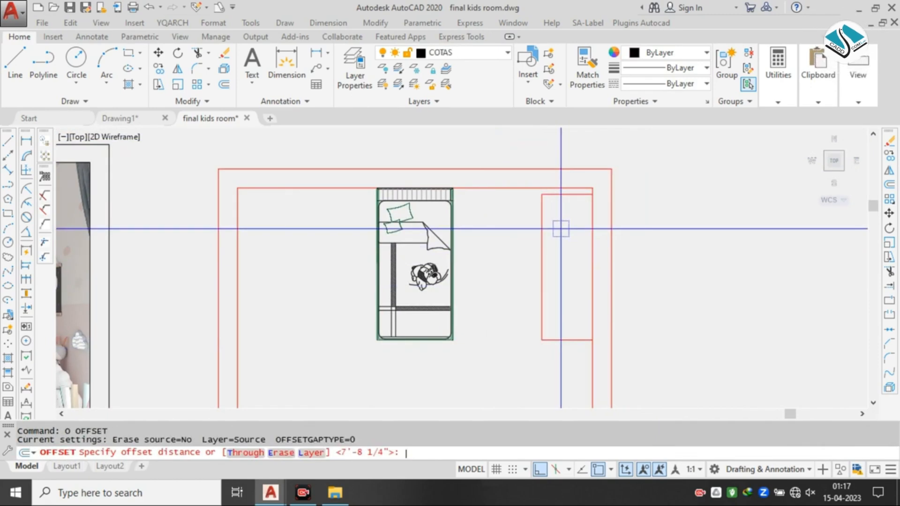
# - Offset the bed's right edge 2' toward the wardrobe as a guide line
pyautogui.write('2')
pyautogui.scroll(6, 464, 190)
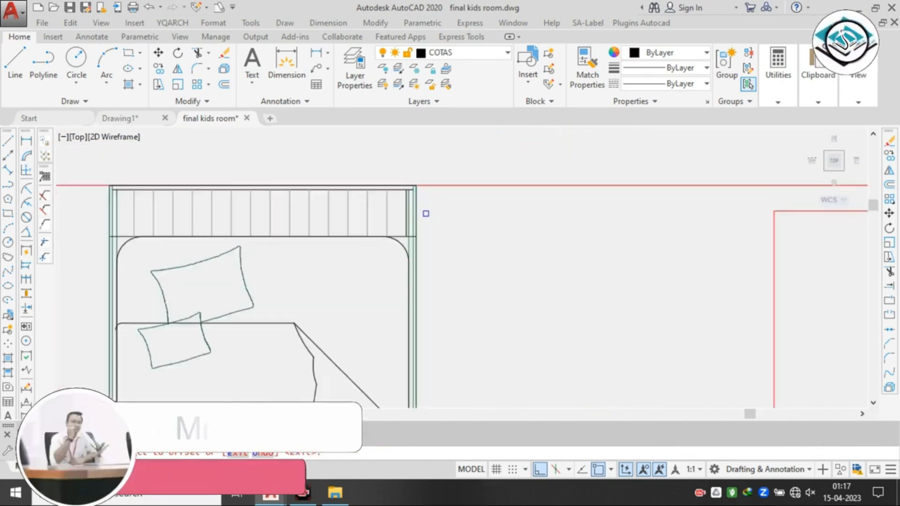
pyautogui.click(456, 212)
pyautogui.scroll(-4, 478, 171)
pyautogui.press('Escape')
pyautogui.scroll(-2, 607, 195)
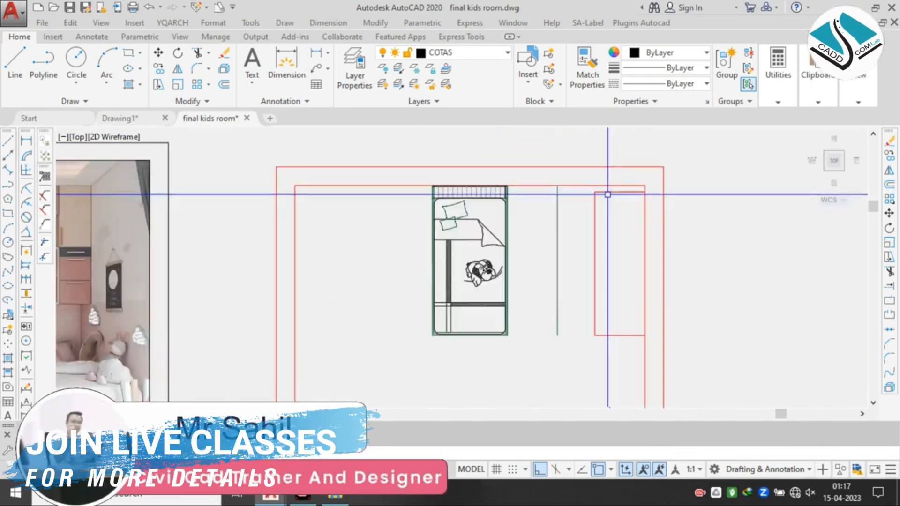
# - Move the wardrobe outline and the room's right wall lines horizontally so the wardrobe's front meets the guide line
pyautogui.moveTo(608, 176); pyautogui.dragTo(576, 173, button='middle')
pyautogui.click(549, 152)
pyautogui.click(640, 340)
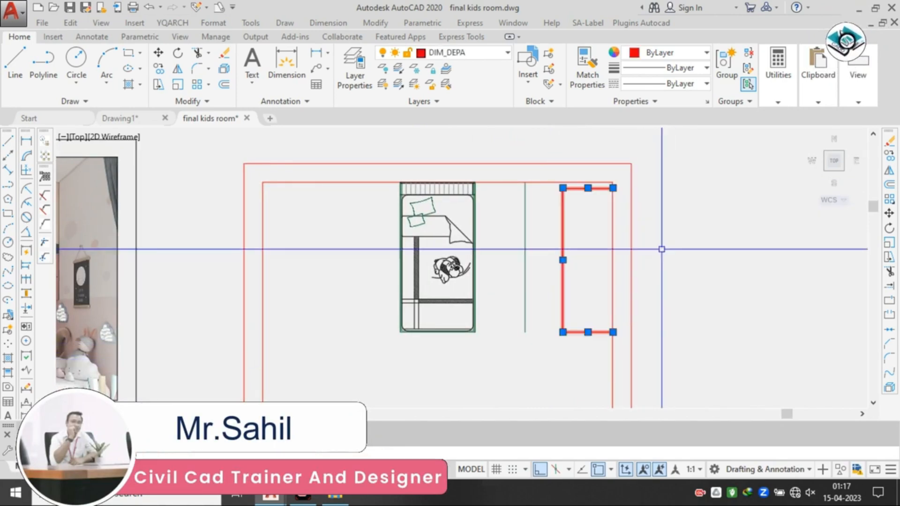
pyautogui.click(660, 241)
pyautogui.click(600, 261)
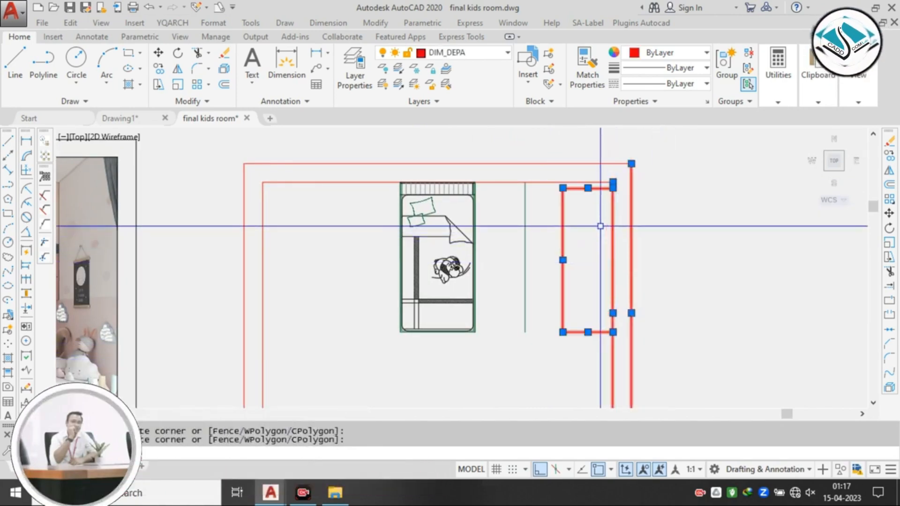
pyautogui.write('m')
pyautogui.press('space')
pyautogui.scroll(4, 572, 173)
pyautogui.click(543, 212)
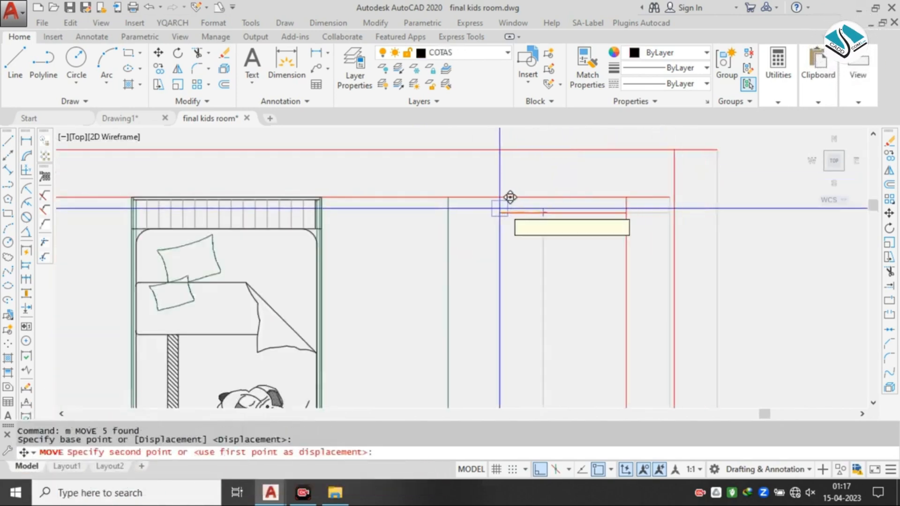
pyautogui.click(448, 213)
# - Remove the leftover guide line along the wardrobe's front edge
pyautogui.press('Escape')
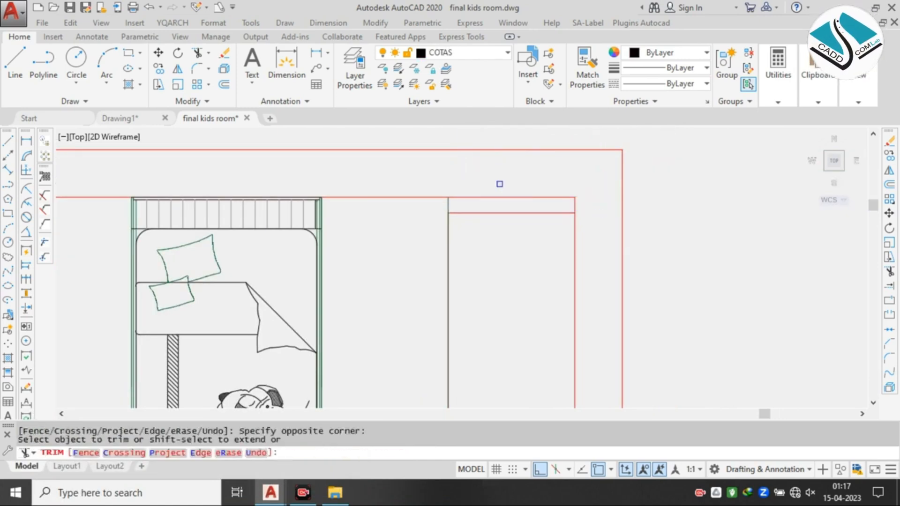
pyautogui.scroll(2, 500, 184)
pyautogui.press('Escape')
pyautogui.scroll(-3, 421, 215)
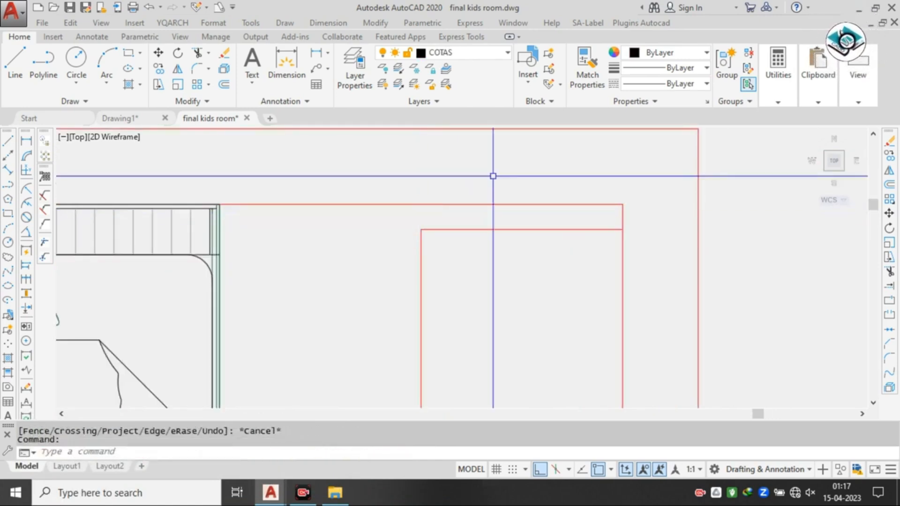
pyautogui.write('e')
pyautogui.press('Return')
# - Extend the inner right wall line down to the room's outer bottom wall line
pyautogui.scroll(-3, 541, 147)
pyautogui.scroll(6, 557, 251)
pyautogui.write('e')
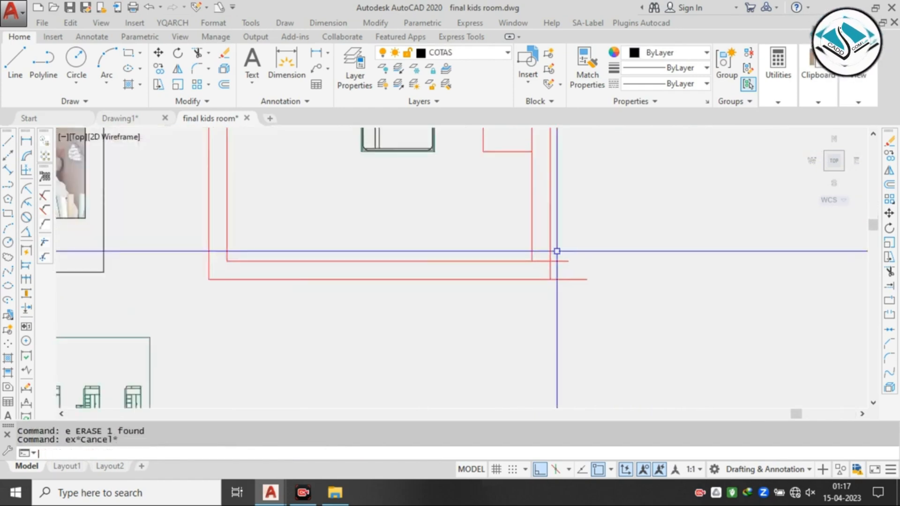
pyautogui.press('Escape')
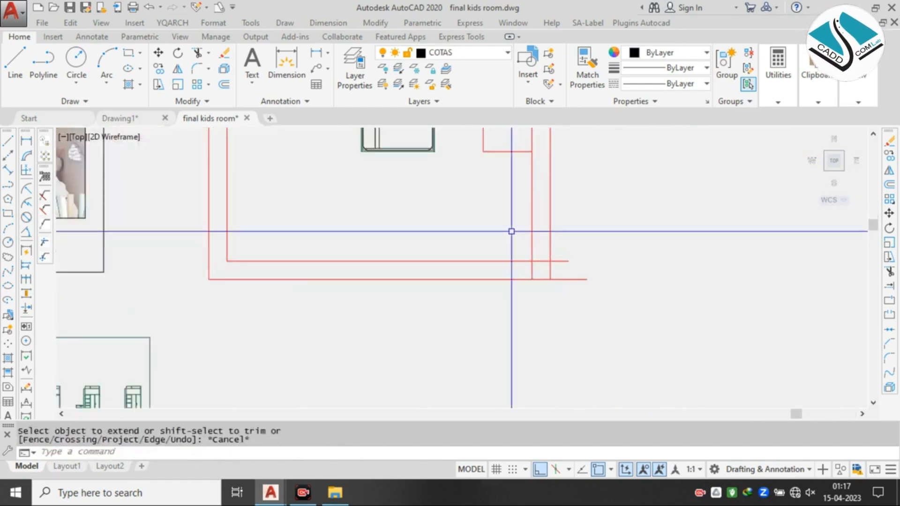
# - Trim the overrunning wall lines at the room's lower-right corner
pyautogui.press('Return')
pyautogui.press('Return')
pyautogui.scroll(4, 547, 238)
pyautogui.click(604, 213)
pyautogui.click(569, 341)
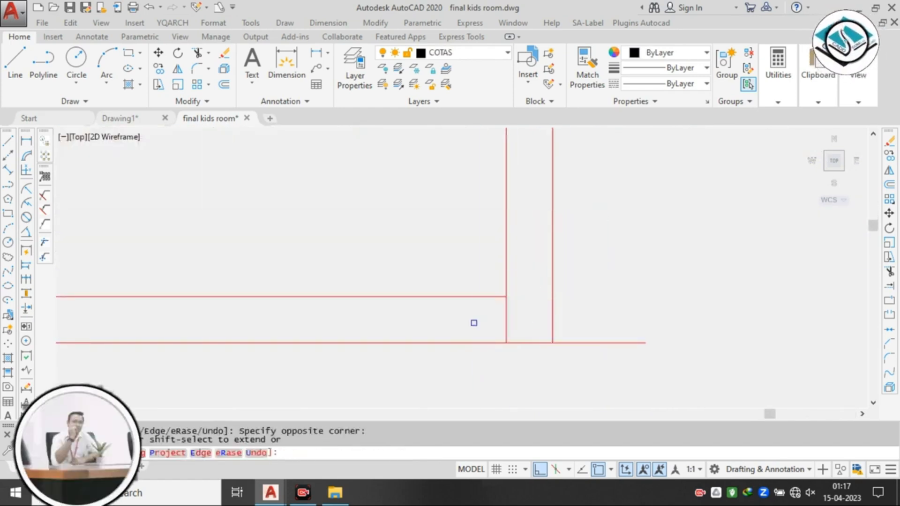
pyautogui.press('Escape')
# - Examine the three reference bedroom photos for the furniture around the beds and compare them with the room plan
pyautogui.scroll(-8, 562, 374)
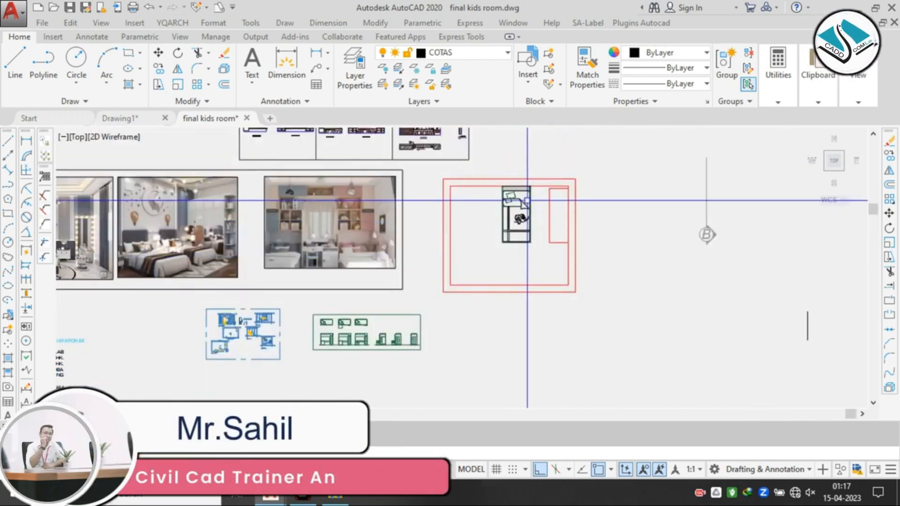
pyautogui.moveTo(425, 267); pyautogui.dragTo(540, 282, button='middle')
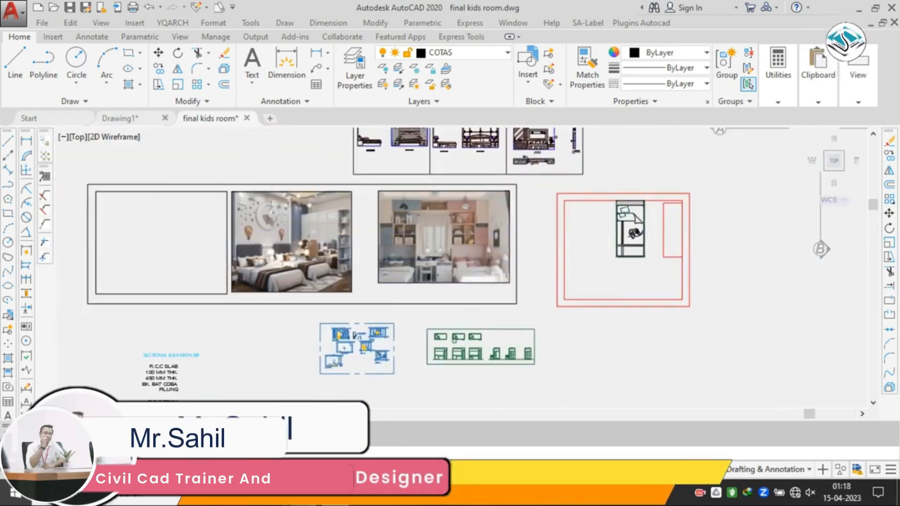
pyautogui.scroll(2, 693, 222)
pyautogui.moveTo(696, 220); pyautogui.dragTo(641, 214, button='middle')
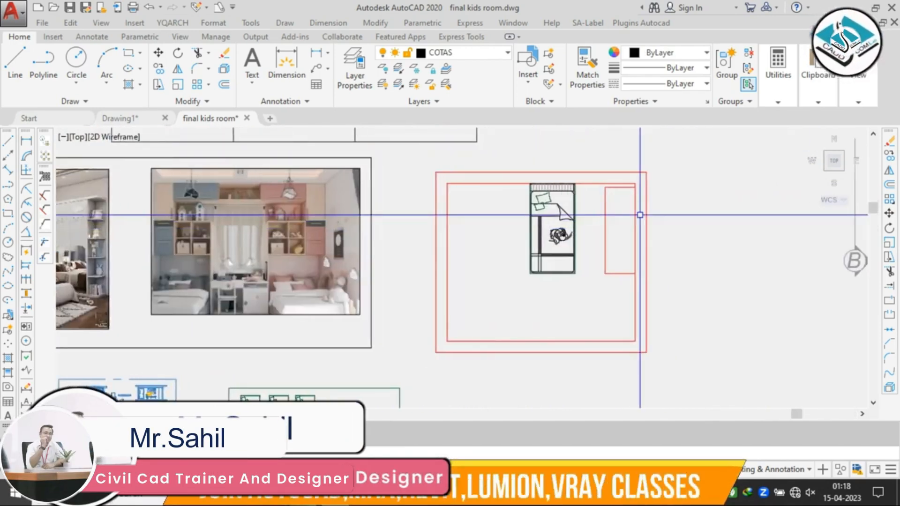
pyautogui.moveTo(296, 224); pyautogui.dragTo(518, 221, button='middle')
pyautogui.moveTo(210, 234); pyautogui.dragTo(294, 217, button='middle')
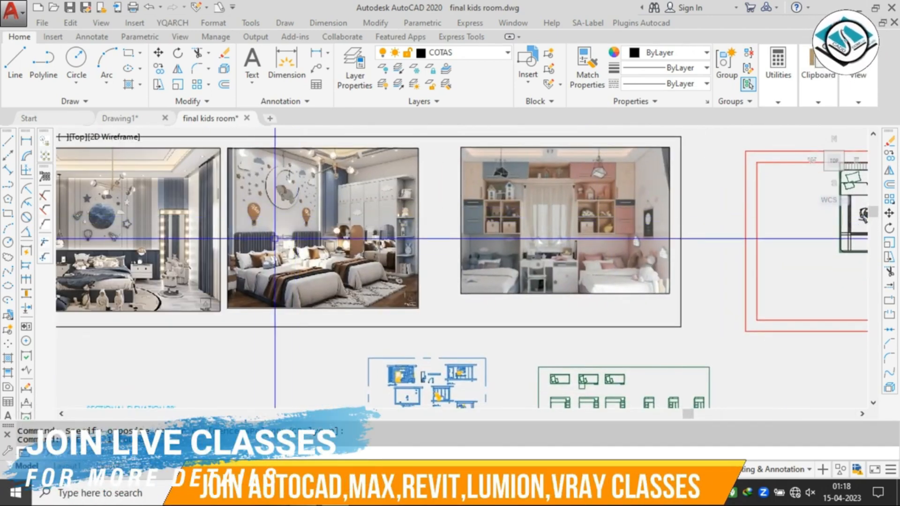
pyautogui.moveTo(174, 237); pyautogui.dragTo(295, 228, button='middle')
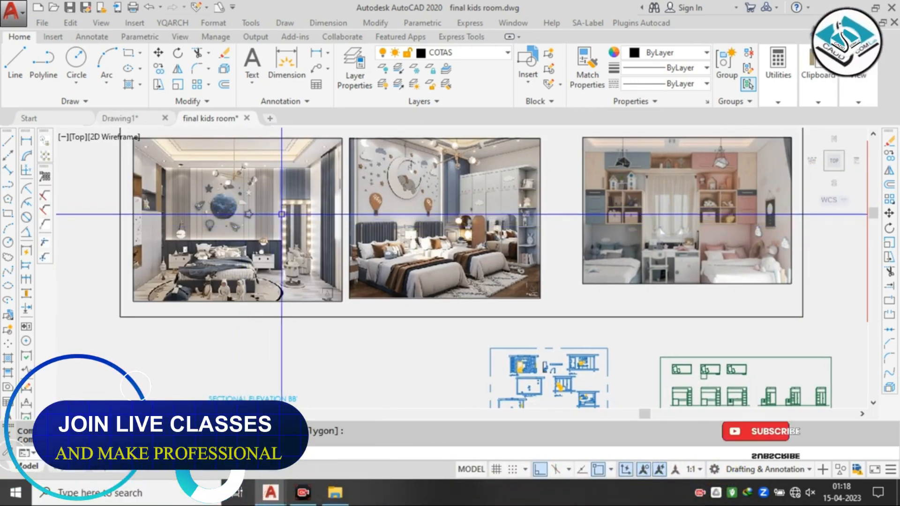
pyautogui.scroll(-2, 267, 212)
pyautogui.scroll(2, 720, 177)
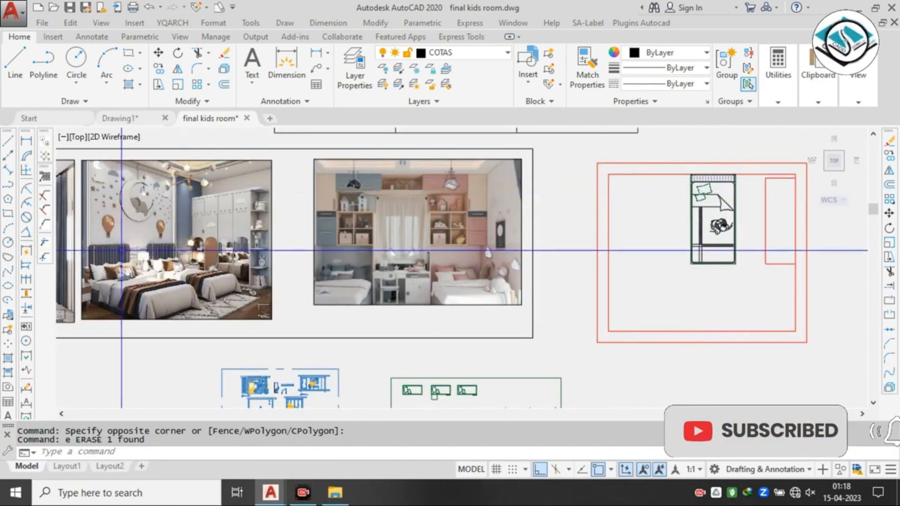
pyautogui.moveTo(99, 279); pyautogui.dragTo(298, 234, button='middle')
pyautogui.scroll(2, 142, 238)
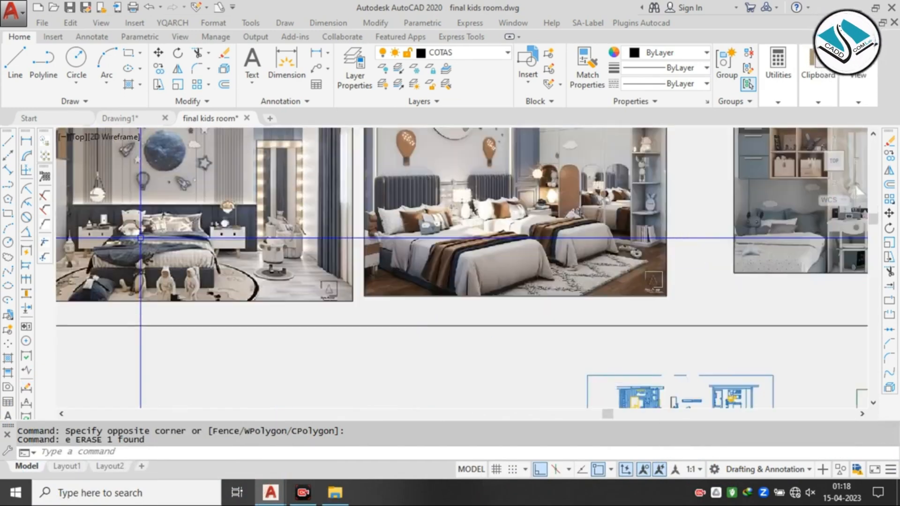
pyautogui.scroll(-3, 244, 238)
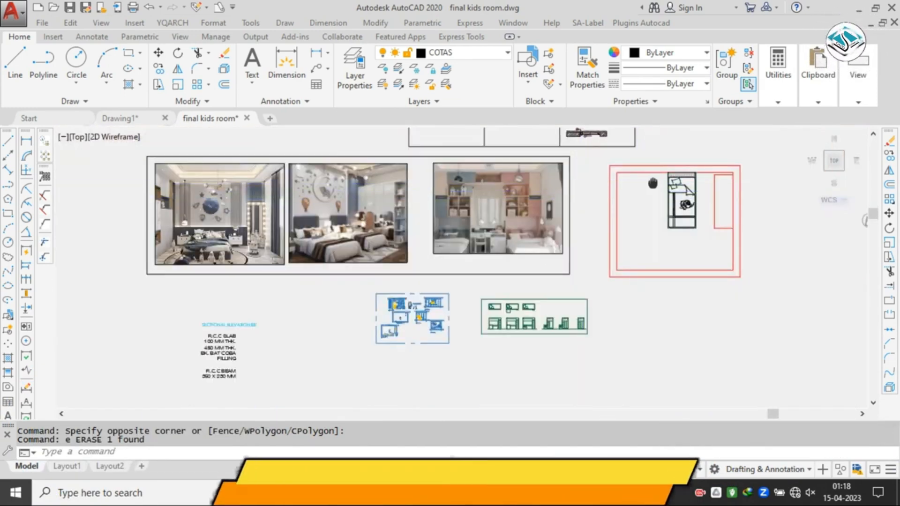
pyautogui.scroll(4, 800, 237)
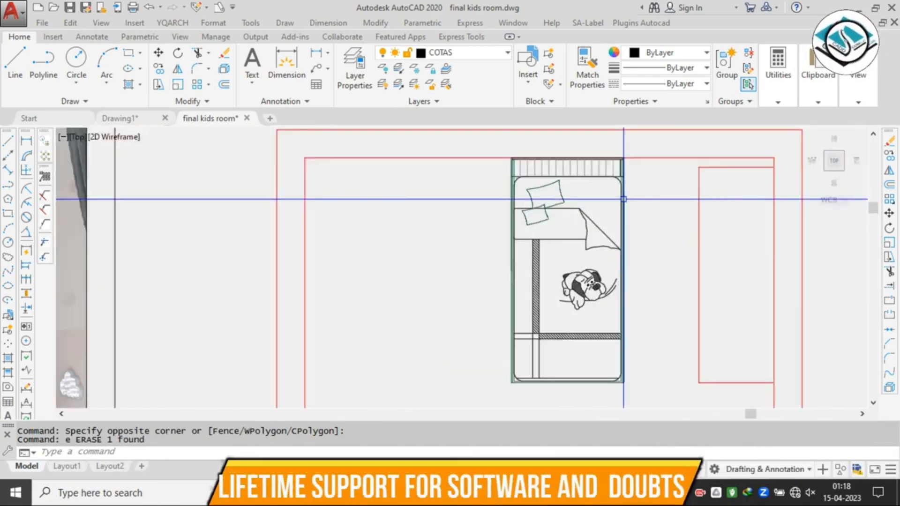
pyautogui.click(508, 147)
pyautogui.press('Escape')
pyautogui.press('Escape')
pyautogui.press('Escape')
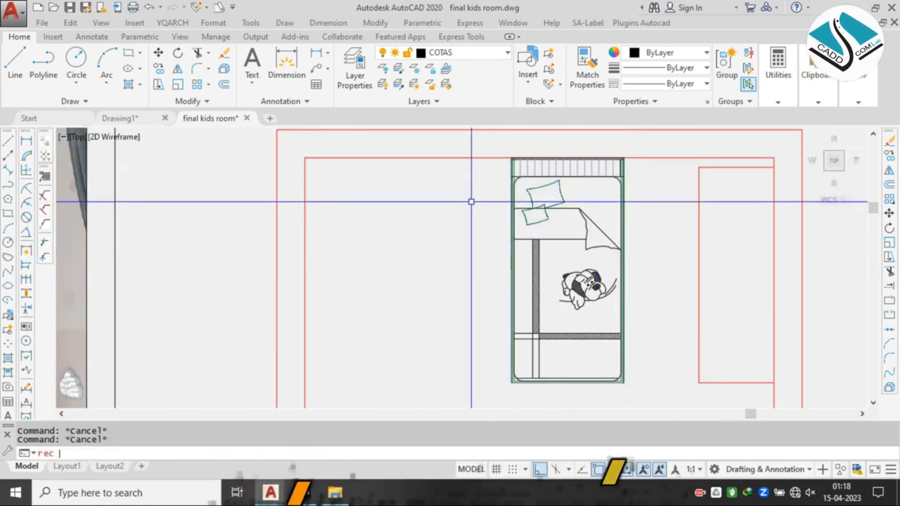
# - Draw a 1'6" by 1'6" rectangle in the free space to the left of the bed
pyautogui.write('rec')
pyautogui.press('Return')
pyautogui.click(473, 192)
pyautogui.write('d')
pyautogui.press('Return')
pyautogui.write('1')
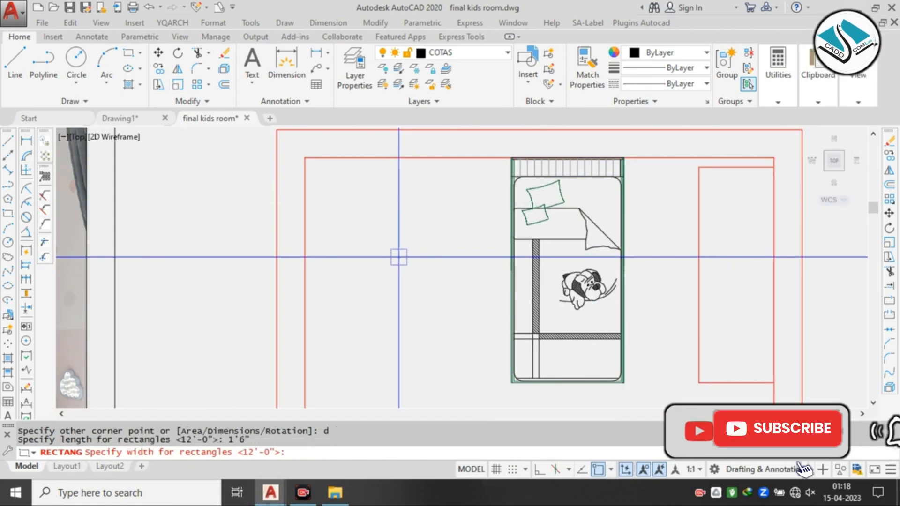
pyautogui.write("1'6")
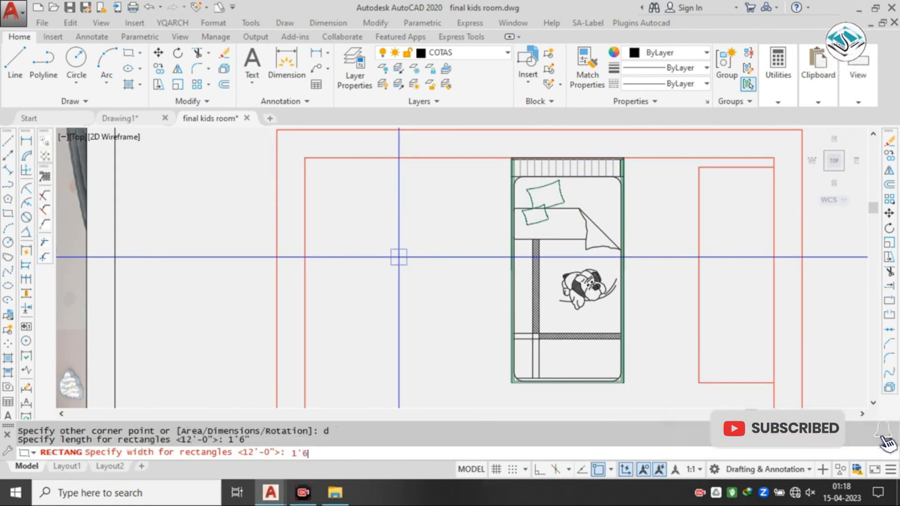
pyautogui.press('Escape')
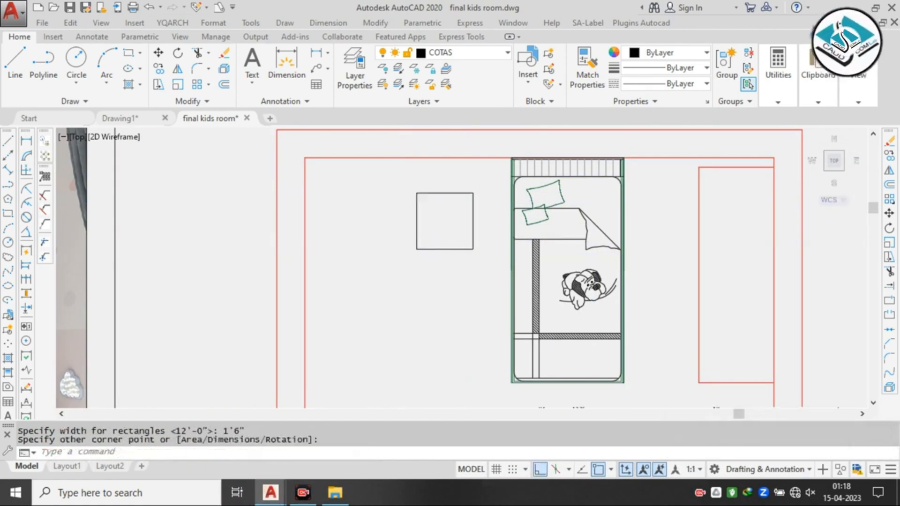
# - Explode the 1'6" square into separate lines
pyautogui.scroll(2, 463, 201)
pyautogui.press('Return')
pyautogui.click(502, 156)
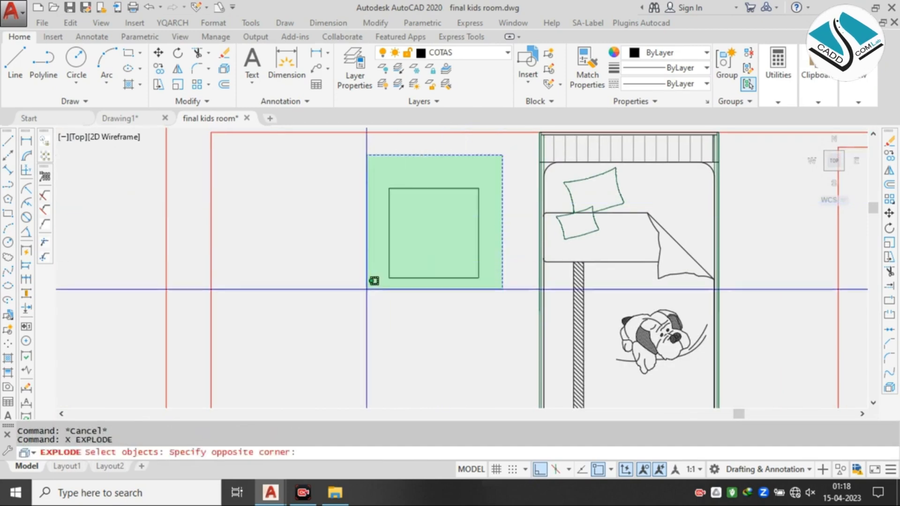
pyautogui.click(374, 281)
pyautogui.press('Return')
pyautogui.press('Escape')
# - Offset the upper edge of the exploded square 1' downward
pyautogui.write('o')
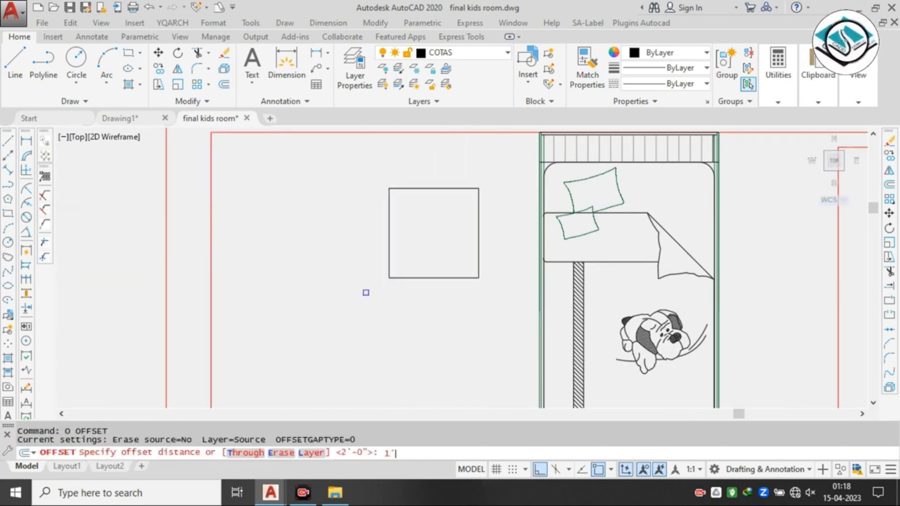
pyautogui.click(430, 189)
pyautogui.click(437, 220)
pyautogui.press('Escape')
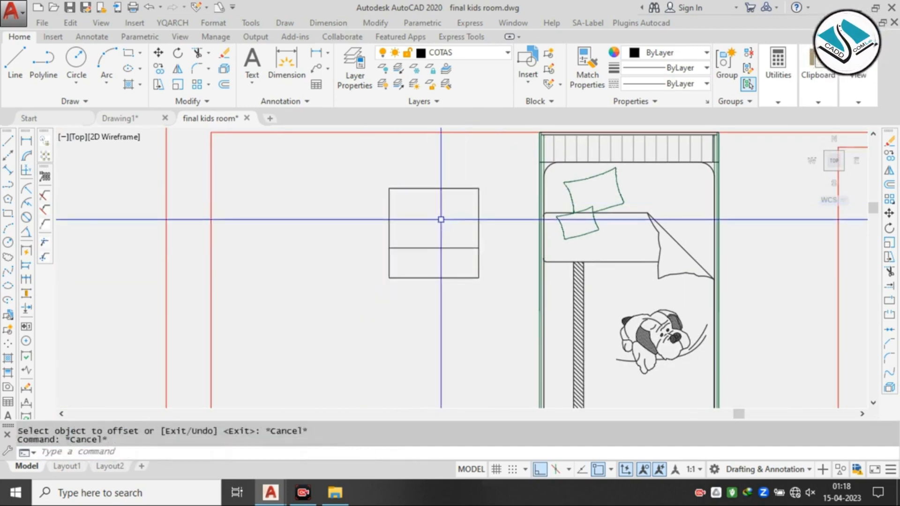
# - Trim the square's side lines below the offset line and erase the leftover lower edge
pyautogui.write('tr')
pyautogui.scroll(4, 442, 250)
pyautogui.press('Return')
pyautogui.press('Return')
pyautogui.click(553, 271)
pyautogui.click(237, 364)
pyautogui.press('Escape')
pyautogui.click(455, 302)
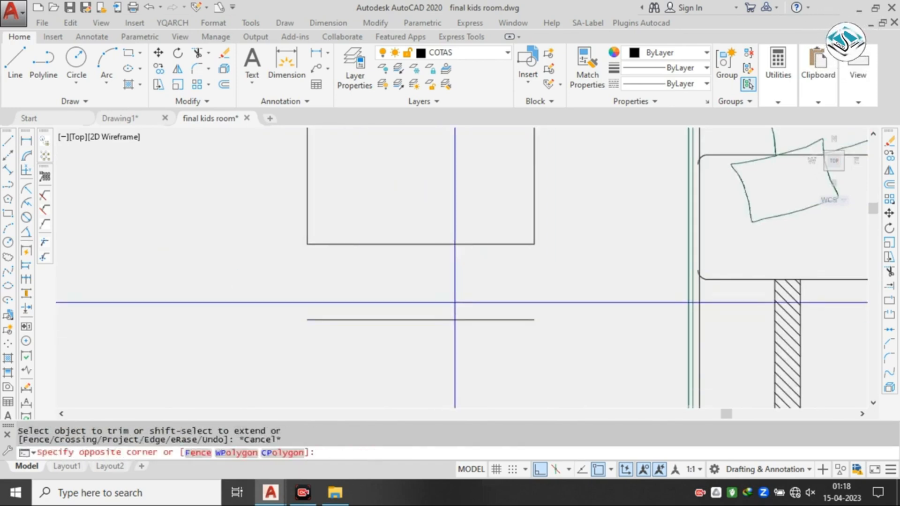
pyautogui.write('e')
pyautogui.press('Return')
pyautogui.scroll(-2, 363, 361)
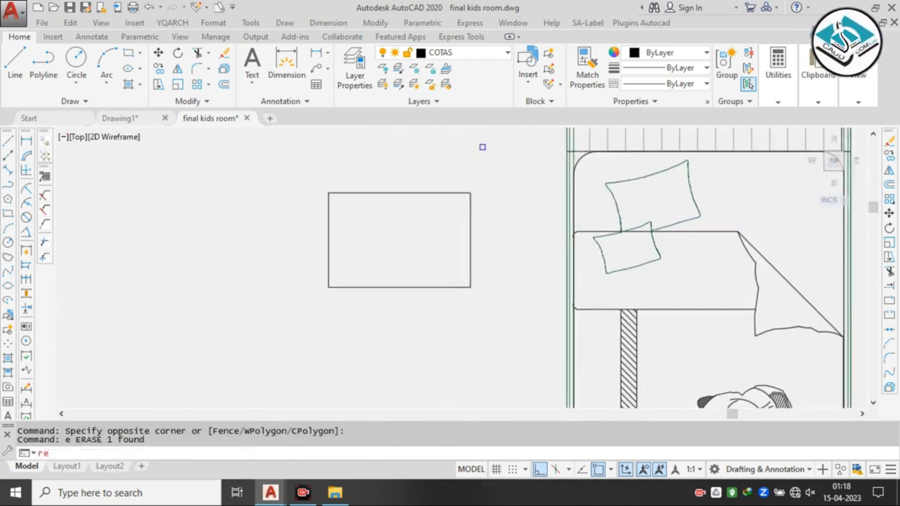
# - Convert the bedside rectangle into a region and move it against the wall at the bed's upper-left corner
pyautogui.click(496, 178)
pyautogui.press('Return')
pyautogui.click(454, 218)
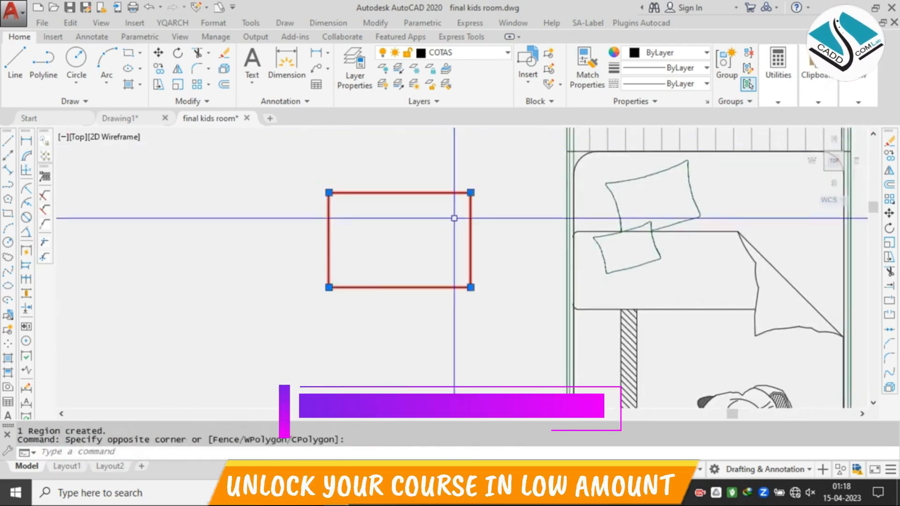
pyautogui.moveTo(478, 225); pyautogui.dragTo(396, 225, button='middle')
pyautogui.write('m')
pyautogui.press('Return')
pyautogui.click(382, 259)
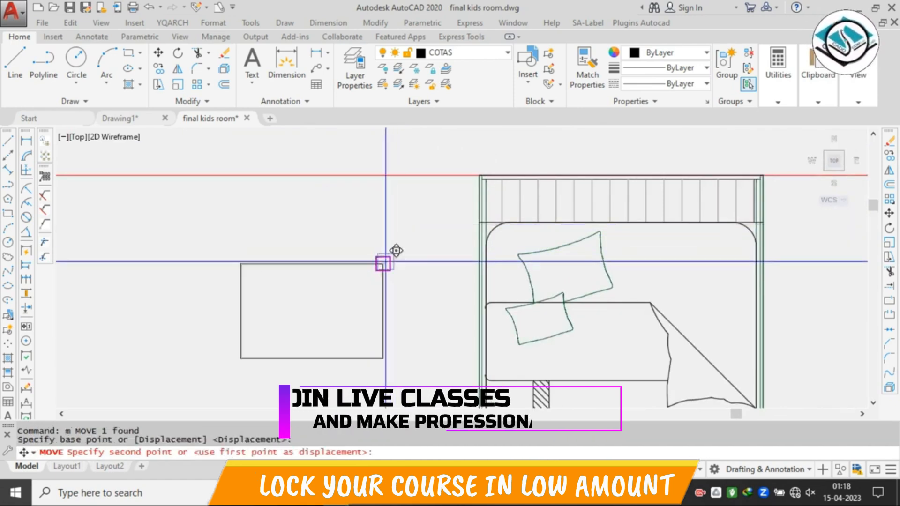
pyautogui.scroll(4, 475, 182)
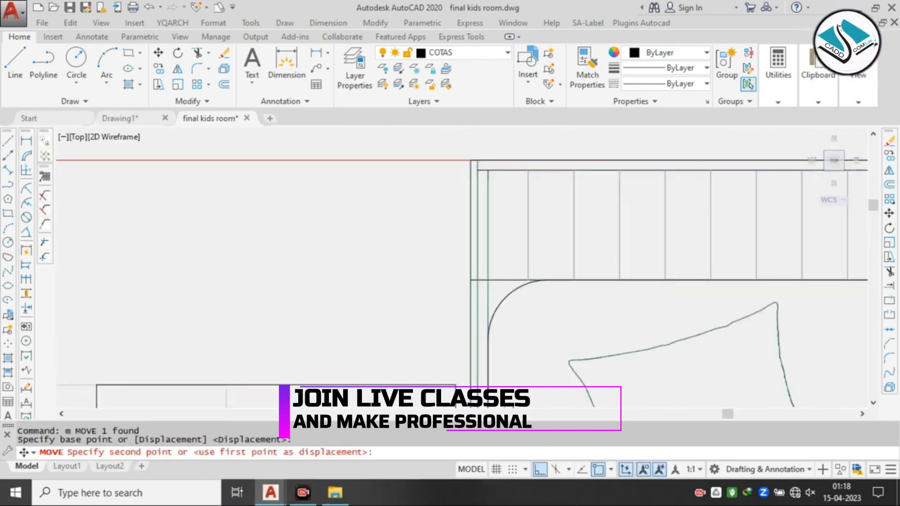
pyautogui.click(502, 161)
pyautogui.scroll(-6, 408, 178)
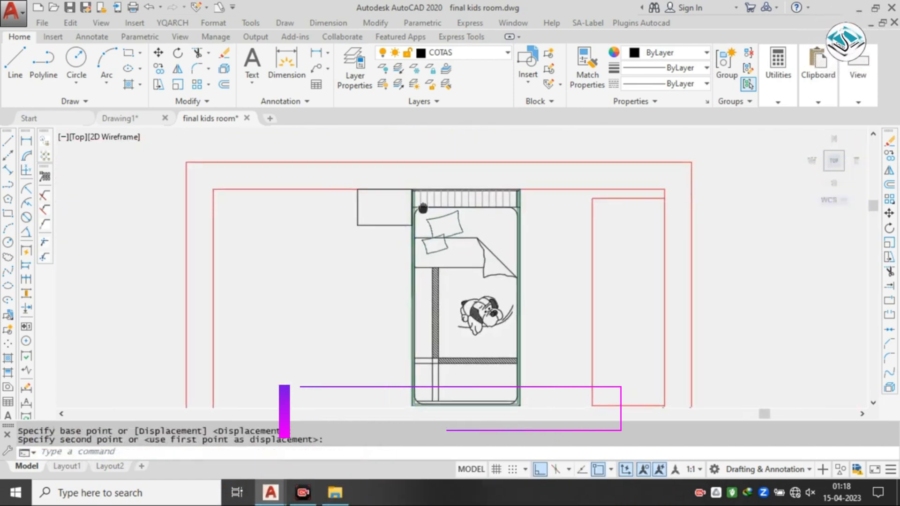
pyautogui.moveTo(423, 208); pyautogui.dragTo(420, 202, button='middle')
# - Mirror the bedside table about a vertical line through the headboard's midpoint, keeping the original
pyautogui.click(355, 206)
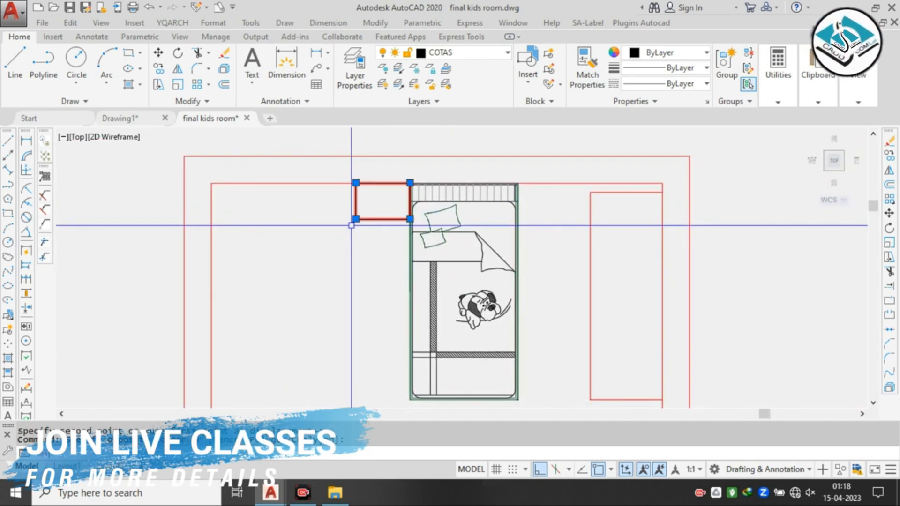
pyautogui.write('mi')
pyautogui.press('Return')
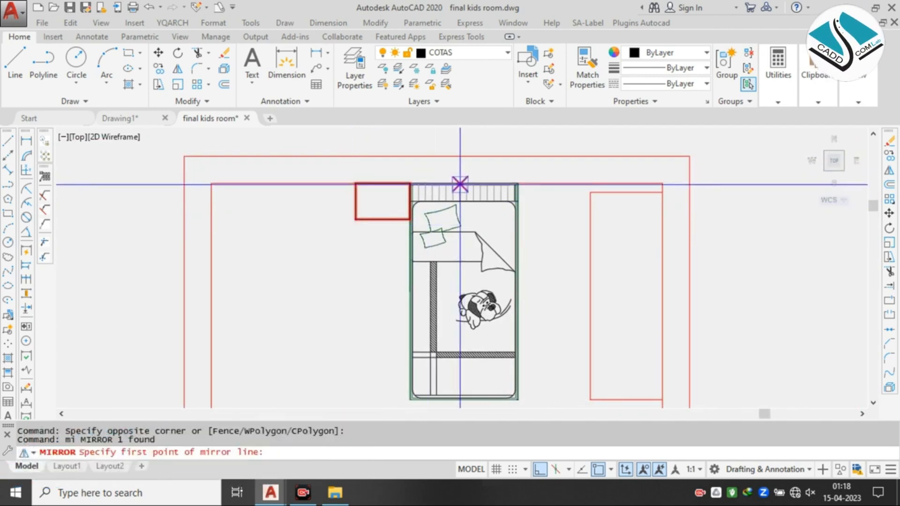
pyautogui.click(468, 154)
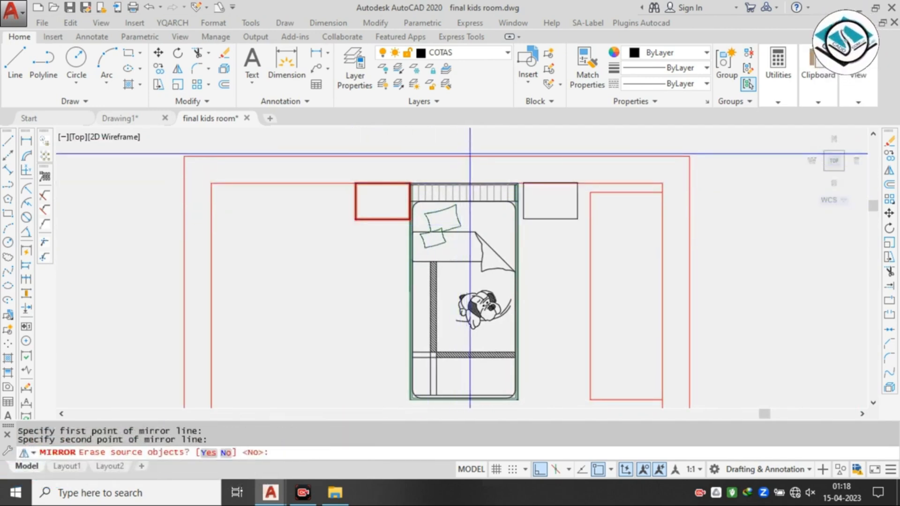
pyautogui.press('Return')
# - Move the mirrored bedside table flush against the bed's upper-right corner
pyautogui.scroll(3, 469, 154)
pyautogui.click(602, 207)
pyautogui.click(575, 287)
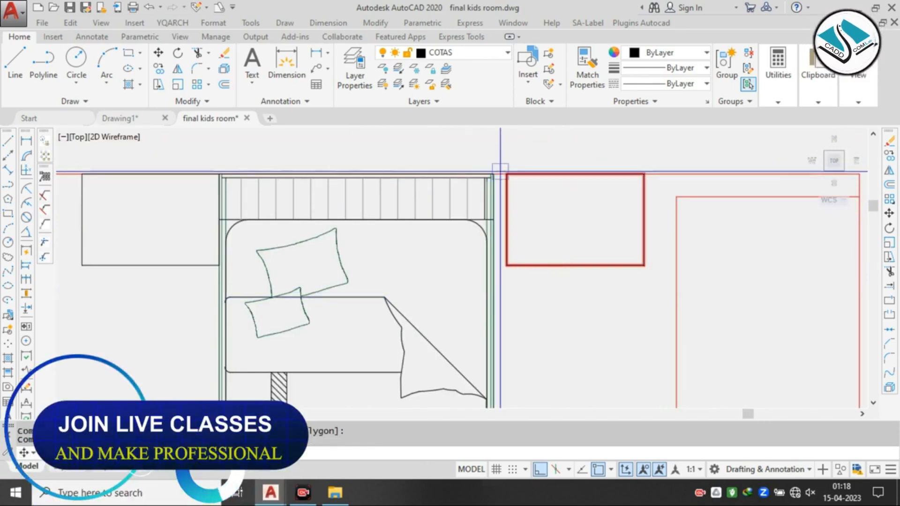
pyautogui.scroll(3, 500, 169)
pyautogui.write('m')
pyautogui.press('Return')
pyautogui.click(548, 190)
pyautogui.scroll(-5, 442, 173)
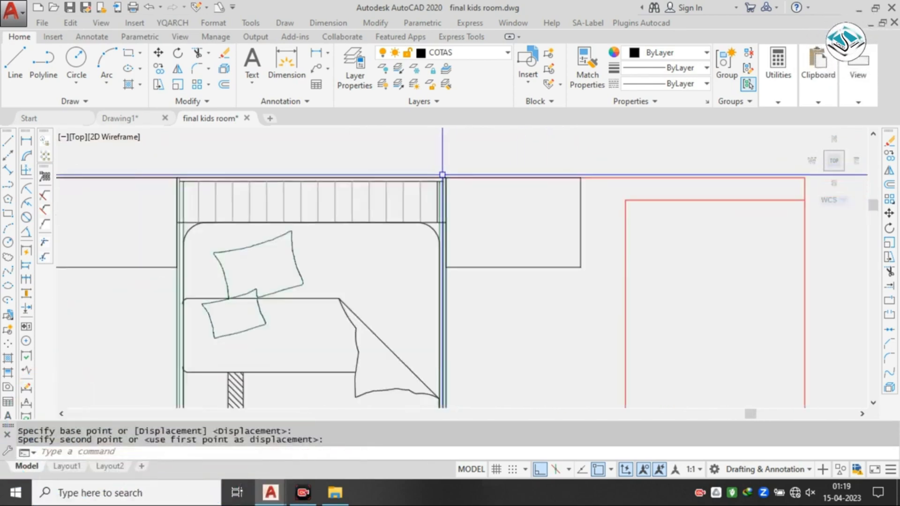
pyautogui.press('Escape')
# - Move the bed with both bedside tables along the wall, farther away from the wardrobe
pyautogui.click(268, 159)
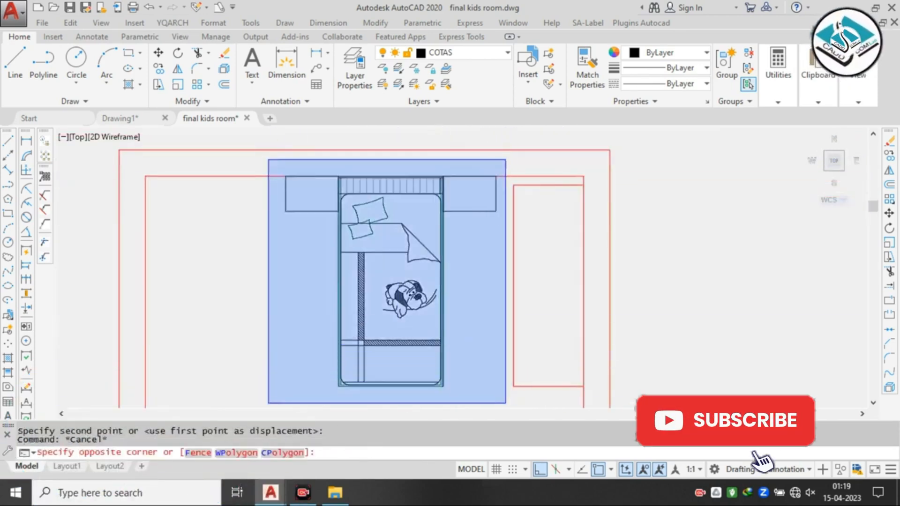
pyautogui.click(506, 403)
pyautogui.moveTo(412, 276); pyautogui.dragTo(432, 266, button='middle')
pyautogui.write('m')
pyautogui.press('Return')
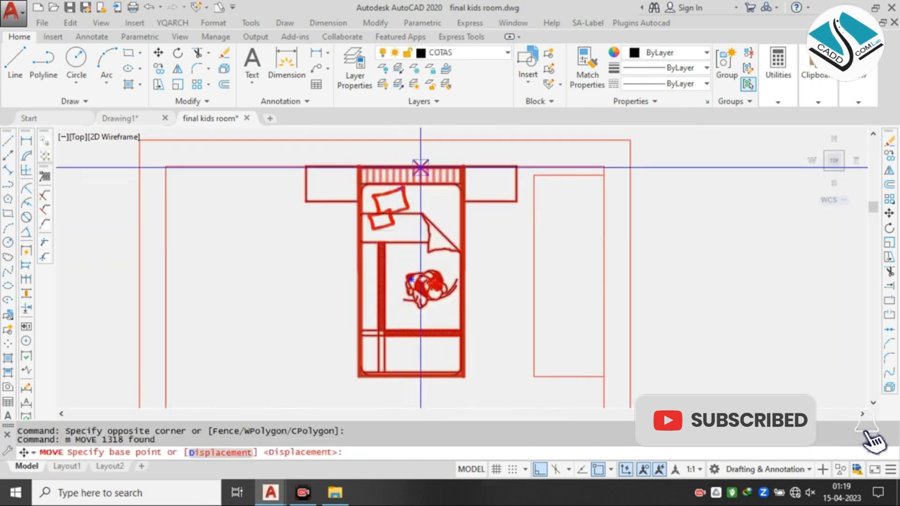
pyautogui.click(420, 167)
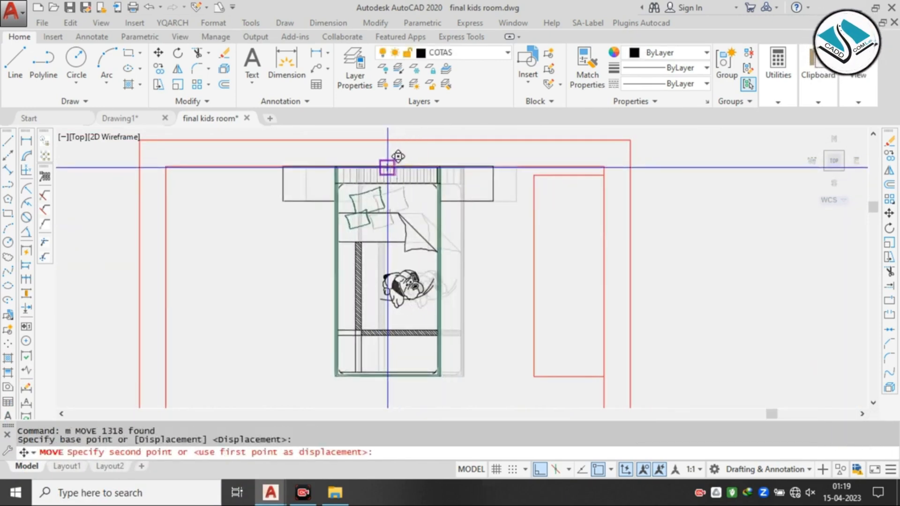
pyautogui.scroll(-3, 450, 211)
pyautogui.press('Escape')
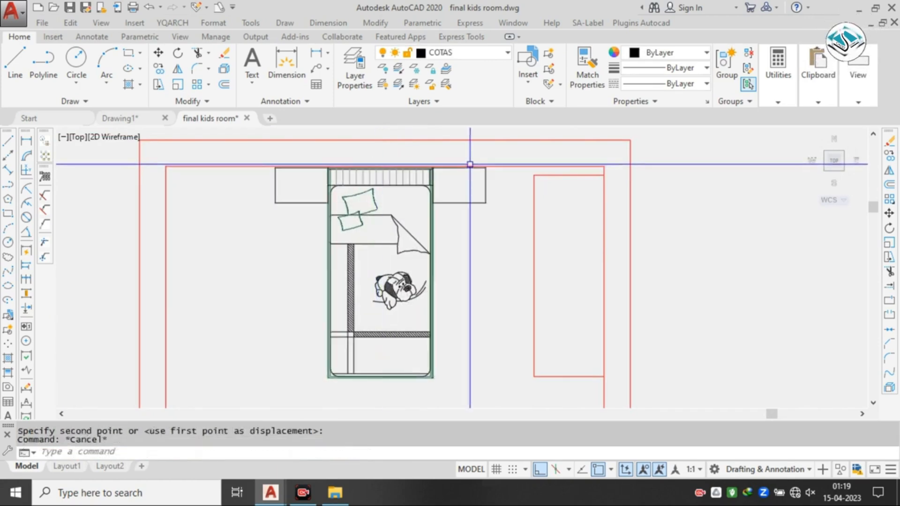
# - Examine the reference elevations and sections of the bed walls for furniture details
pyautogui.moveTo(476, 234)
pyautogui.mouseDown(button='middle')
pyautogui.moveTo(522, 237)
pyautogui.moveTo(398, 239)
pyautogui.mouseUp(button='middle')
pyautogui.scroll(-2, 522, 250)
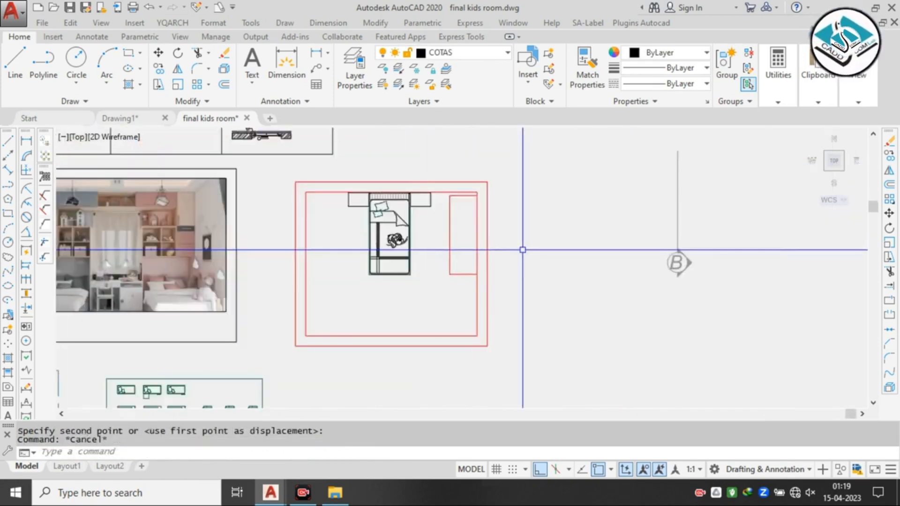
pyautogui.scroll(-4, 514, 221)
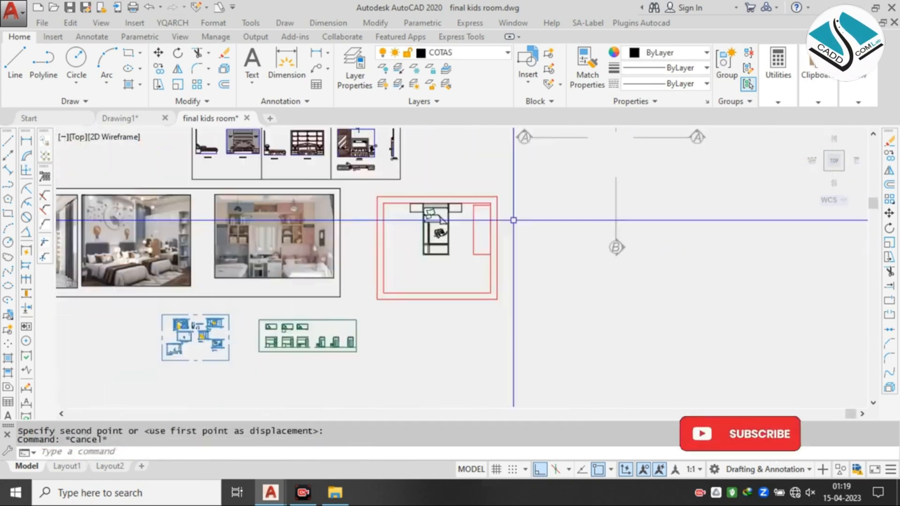
pyautogui.scroll(6, 401, 150)
pyautogui.moveTo(401, 150); pyautogui.dragTo(401, 241, button='middle')
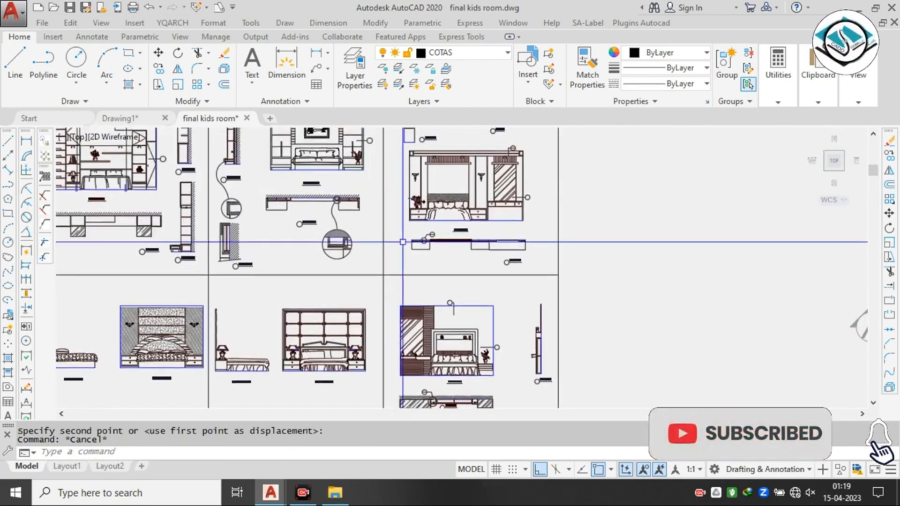
pyautogui.scroll(-2, 449, 239)
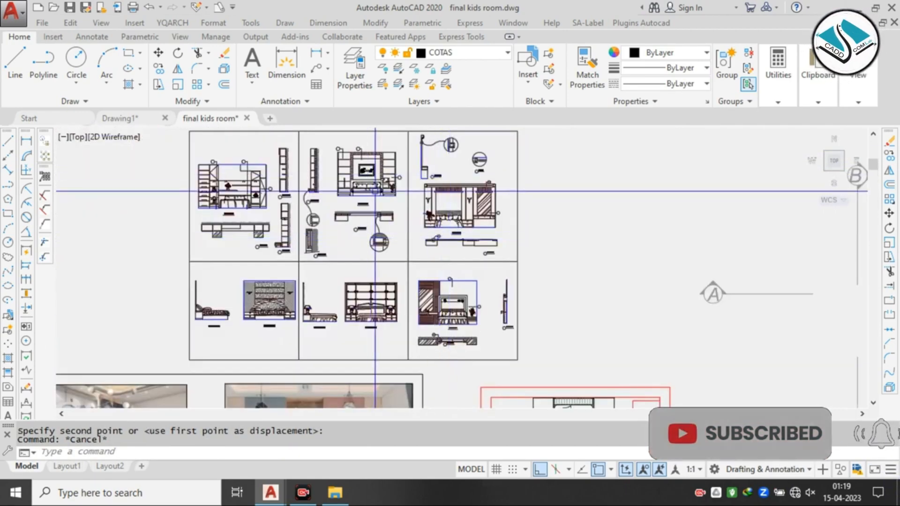
pyautogui.scroll(4, 211, 223)
pyautogui.moveTo(448, 297)
pyautogui.mouseDown(button='middle')
pyautogui.moveTo(437, 153)
pyautogui.moveTo(392, 172)
pyautogui.moveTo(357, 206)
pyautogui.moveTo(274, 405)
pyautogui.mouseUp(button='middle')
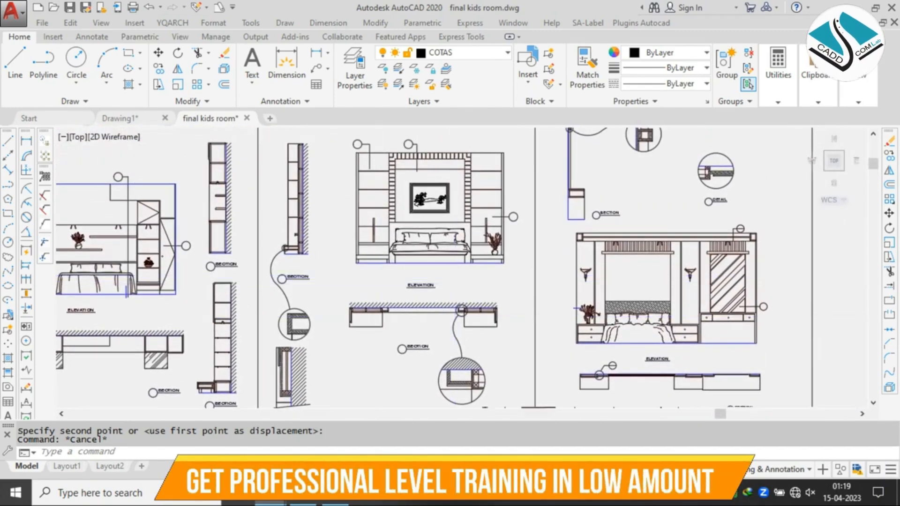
# - Examine the blue reference sheet's room plans and elevation views for usable furniture
pyautogui.scroll(-2, 461, 273)
pyautogui.scroll(-4, 459, 270)
pyautogui.moveTo(305, 314)
pyautogui.mouseDown(button='middle')
pyautogui.moveTo(349, 233)
pyautogui.moveTo(414, 178)
pyautogui.mouseUp(button='middle')
pyautogui.moveTo(325, 348); pyautogui.dragTo(349, 235, button='middle')
pyautogui.scroll(4, 487, 278)
pyautogui.scroll(5, 487, 277)
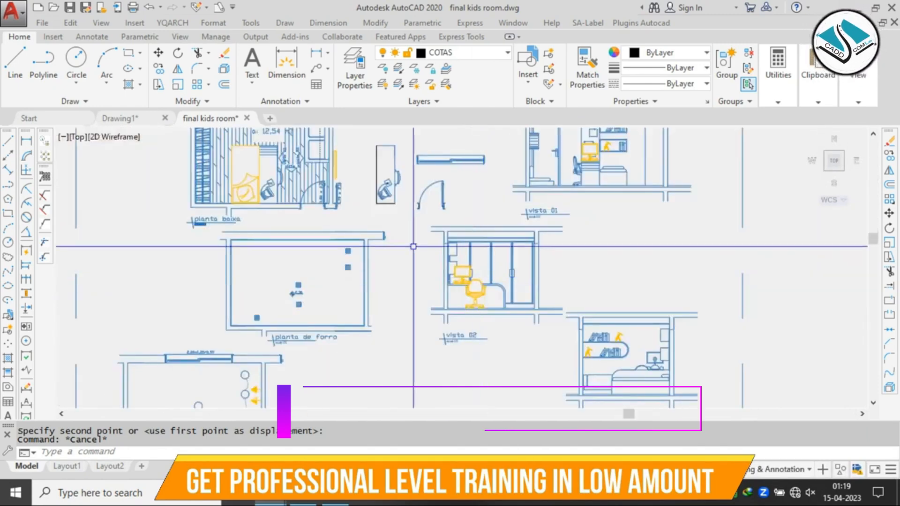
pyautogui.scroll(2, 227, 187)
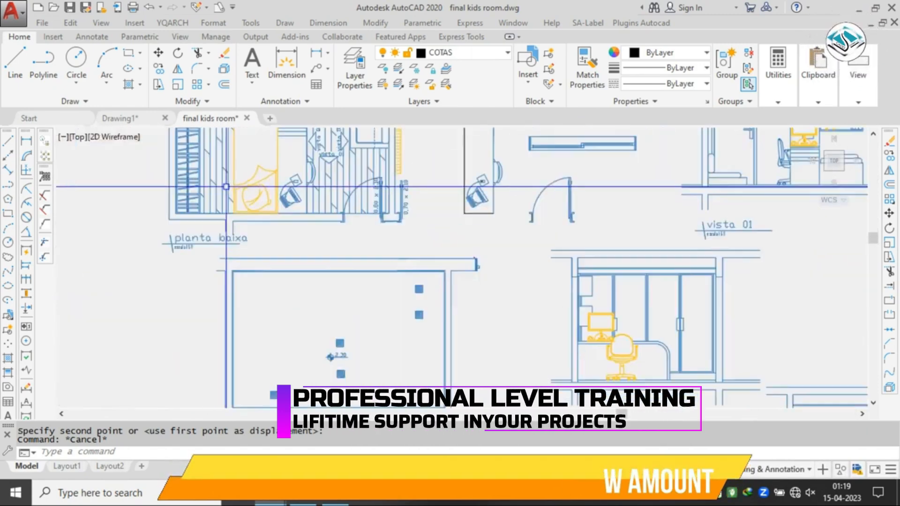
pyautogui.scroll(-2, 302, 207)
pyautogui.scroll(-2, 317, 208)
pyautogui.moveTo(344, 192); pyautogui.dragTo(345, 56, button='middle')
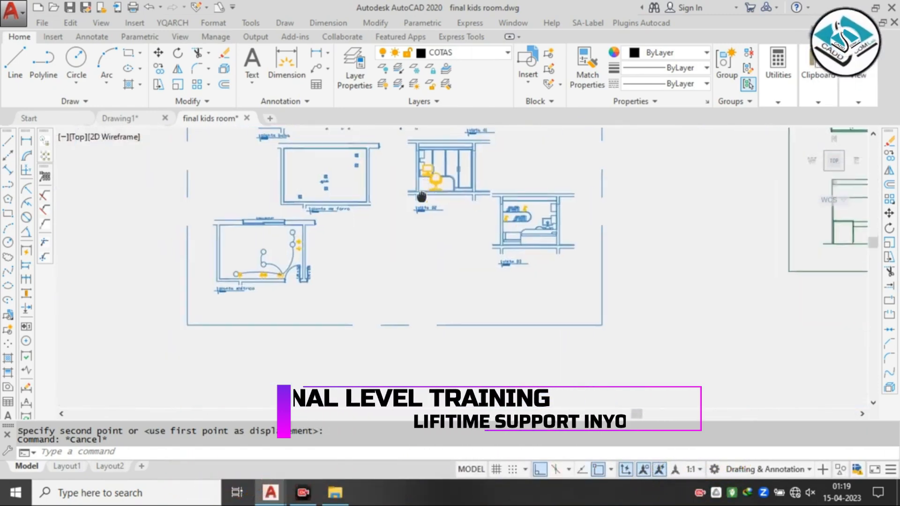
# - Find the round lamp symbol among the bed and sofa blocks
pyautogui.scroll(-4, 445, 187)
pyautogui.moveTo(328, 270); pyautogui.dragTo(478, 176, button='middle')
pyautogui.scroll(-6, 477, 178)
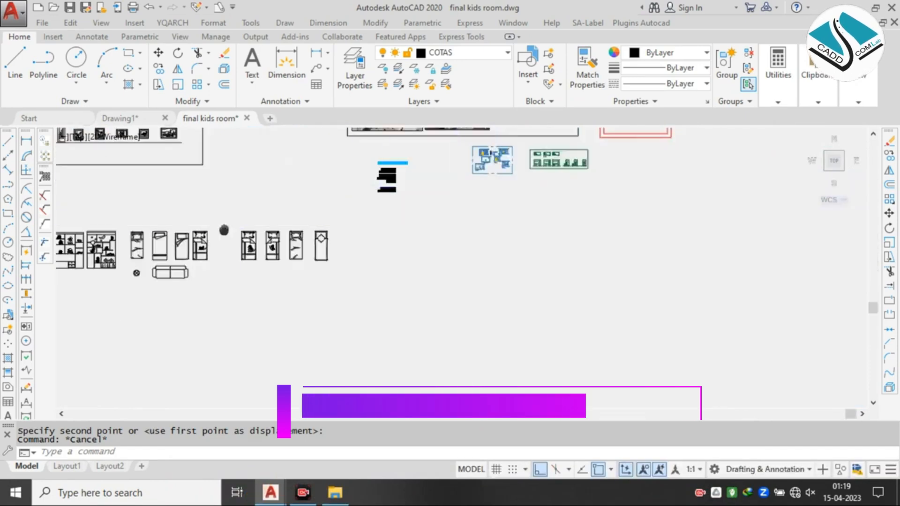
pyautogui.moveTo(223, 230); pyautogui.dragTo(364, 226, button='middle')
pyautogui.scroll(4, 265, 233)
pyautogui.scroll(2, 358, 234)
pyautogui.scroll(-5, 366, 244)
pyautogui.scroll(8, 345, 261)
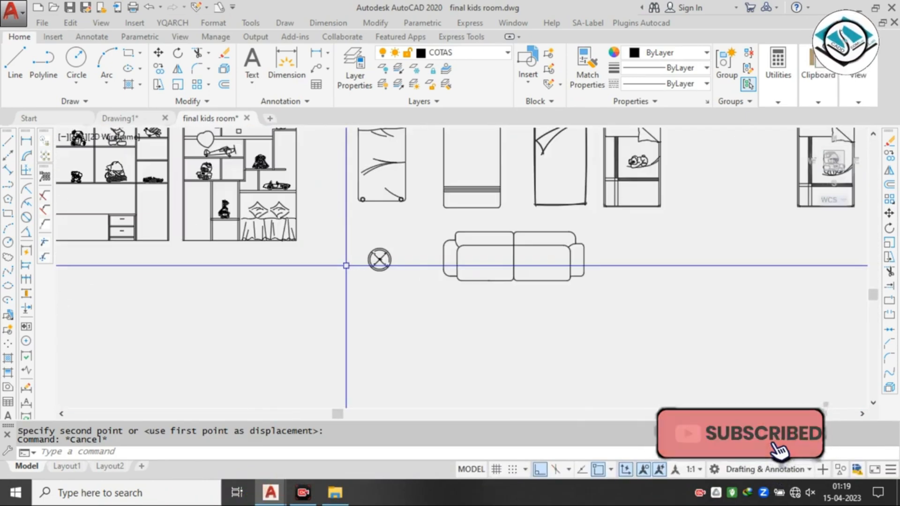
pyautogui.click(548, 171)
pyautogui.click(387, 300)
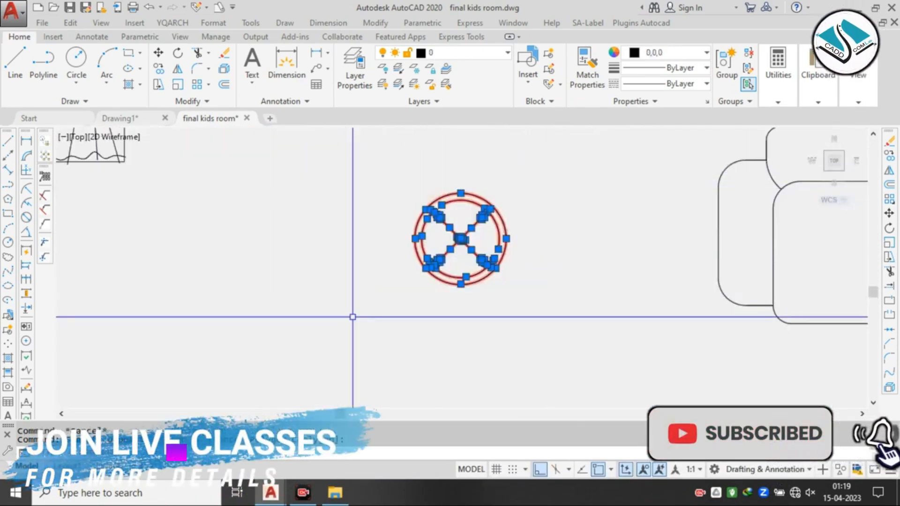
pyautogui.write('c')
pyautogui.press('space')
pyautogui.press('Escape')
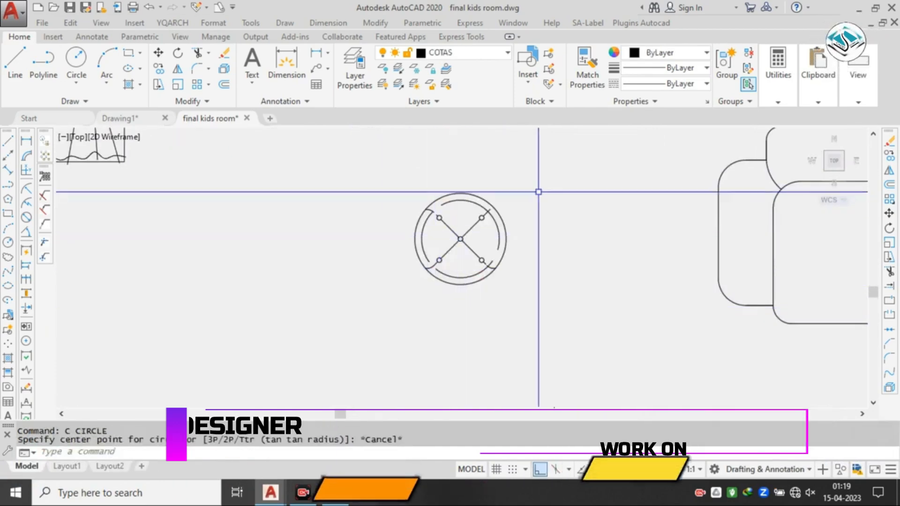
pyautogui.press('Escape')
# - Copy the round lamp symbol by its centre from the furniture blocks towards the bedside table in the room plan
pyautogui.click(538, 192)
pyautogui.click(379, 320)
pyautogui.write('co')
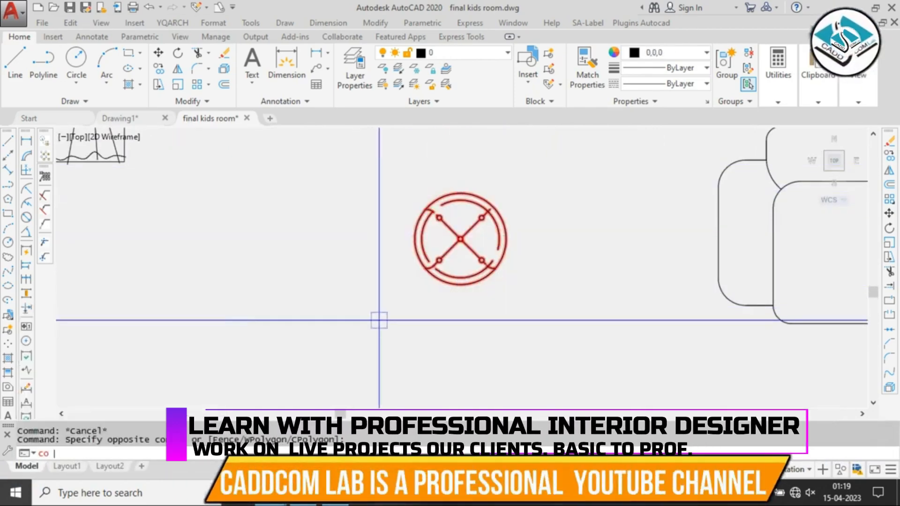
pyautogui.click(460, 238)
pyautogui.scroll(-10, 454, 243)
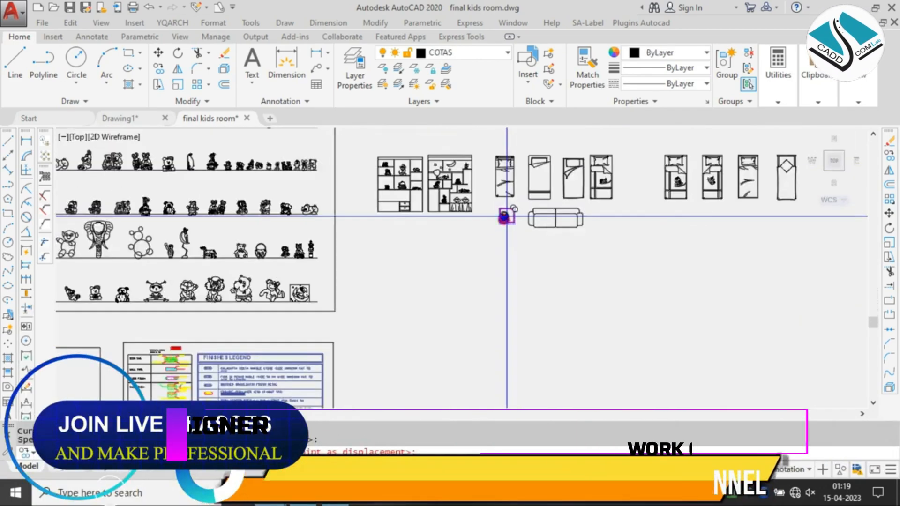
pyautogui.moveTo(671, 201); pyautogui.dragTo(243, 364, button='middle')
pyautogui.moveTo(719, 187); pyautogui.dragTo(383, 298, button='middle')
pyautogui.scroll(-2, 375, 293)
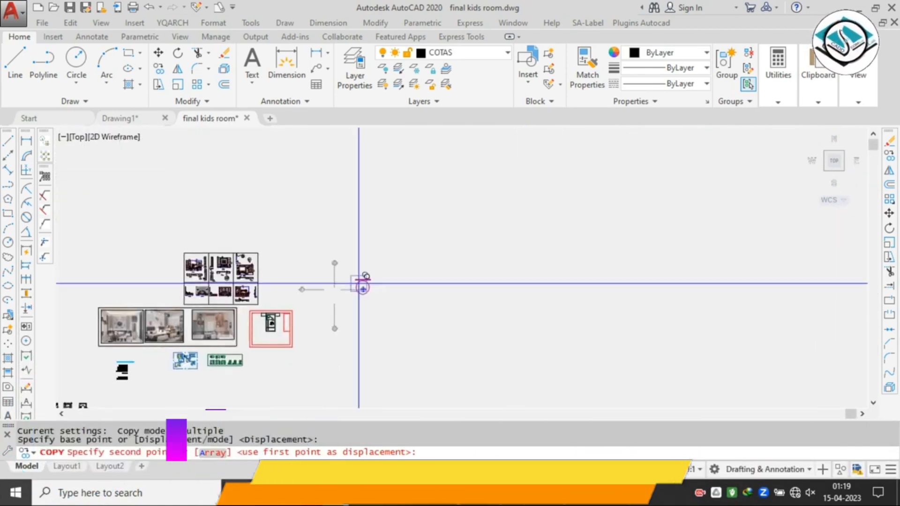
pyautogui.scroll(4, 290, 327)
pyautogui.scroll(5, 290, 323)
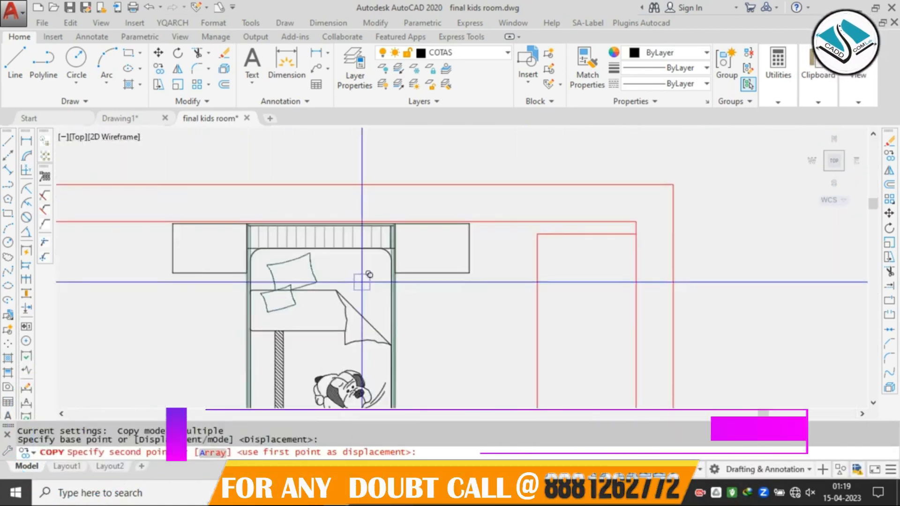
pyautogui.scroll(-1, 515, 266)
pyautogui.click(515, 265)
pyautogui.press('Escape')
# - Scale the copied round lamp symbol down freehand about its centre
pyautogui.scroll(-5, 554, 253)
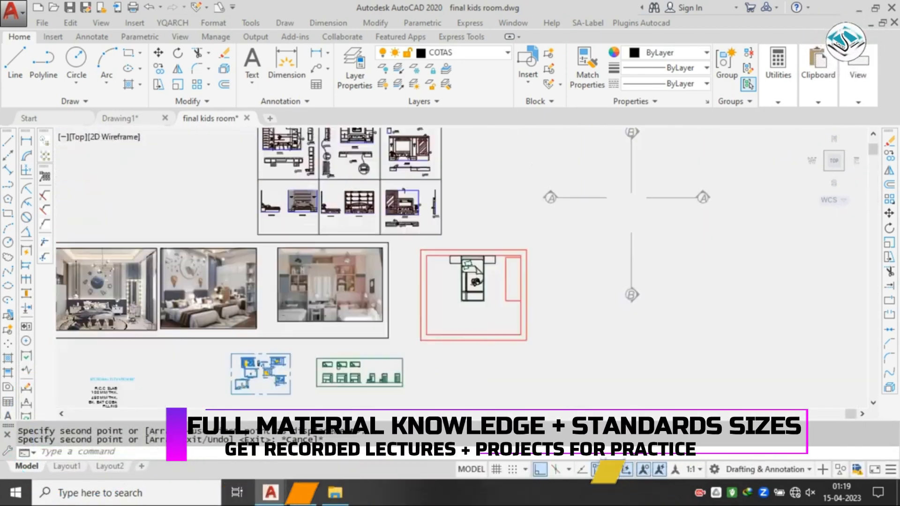
pyautogui.scroll(10, 558, 365)
pyautogui.click(568, 323)
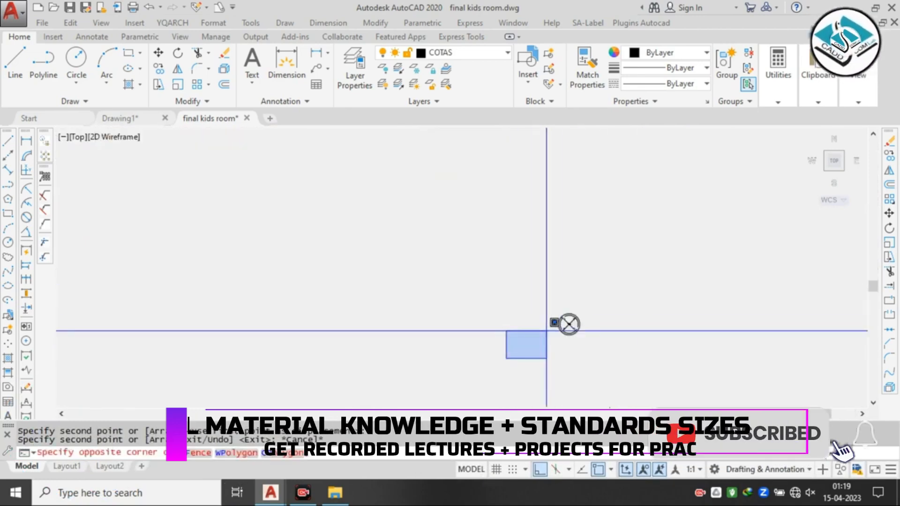
pyautogui.click(527, 356)
pyautogui.write('sc')
pyautogui.press('Return')
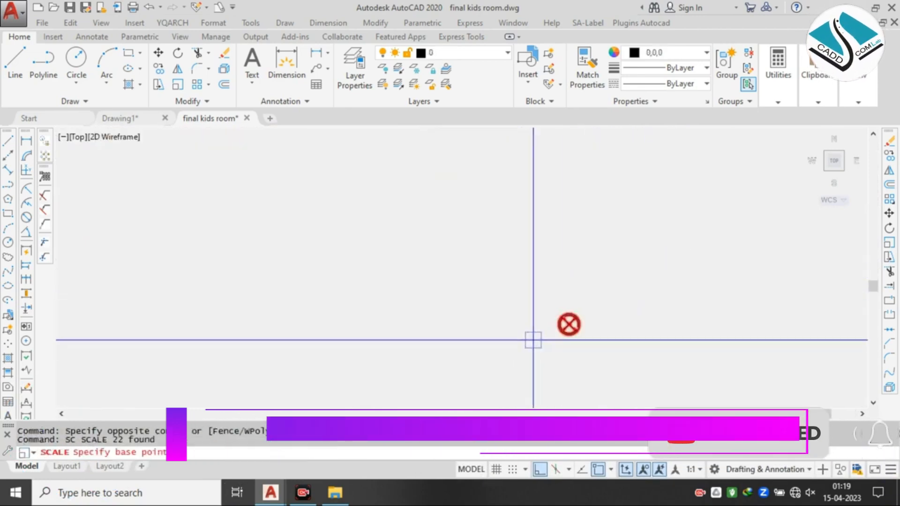
pyautogui.click(572, 328)
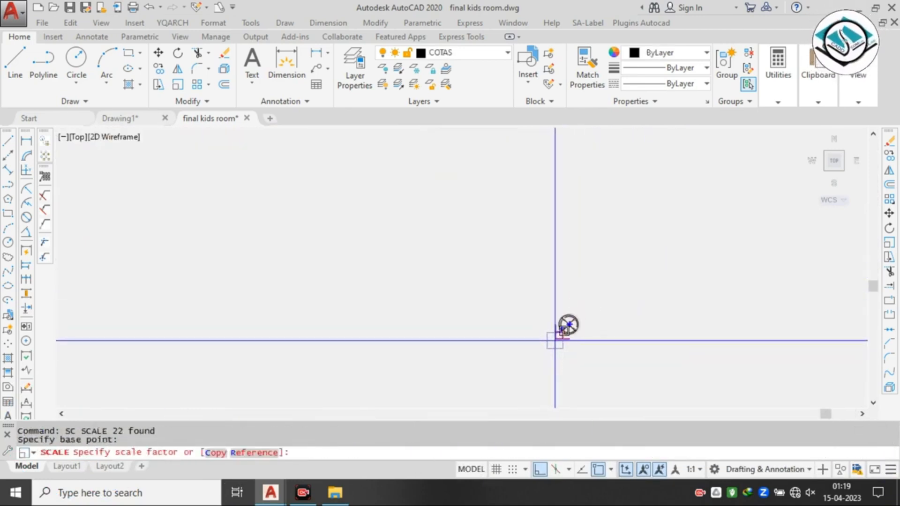
pyautogui.click(606, 307)
# - Move the scaled lamp symbol by its centre onto the bedside table left of the bed
pyautogui.click(516, 355)
pyautogui.write('m')
pyautogui.press('Return')
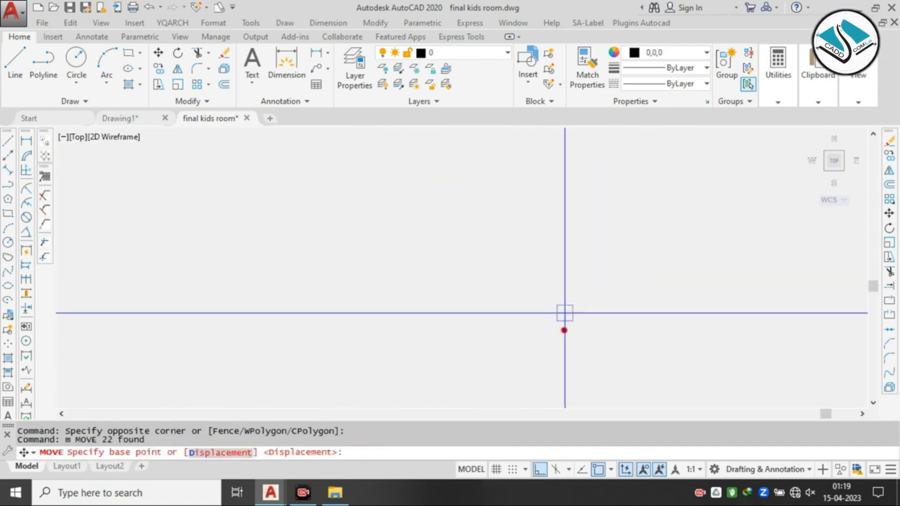
pyautogui.scroll(-10, 566, 311)
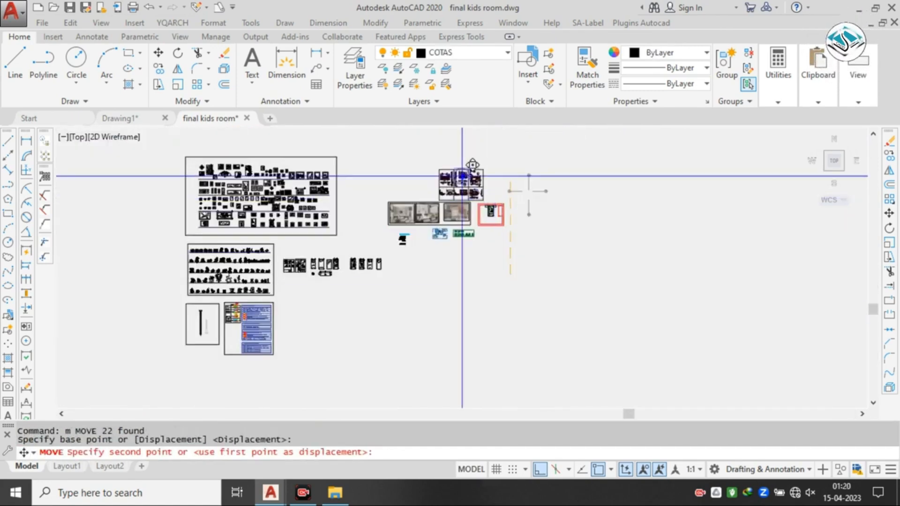
pyautogui.scroll(6, 555, 274)
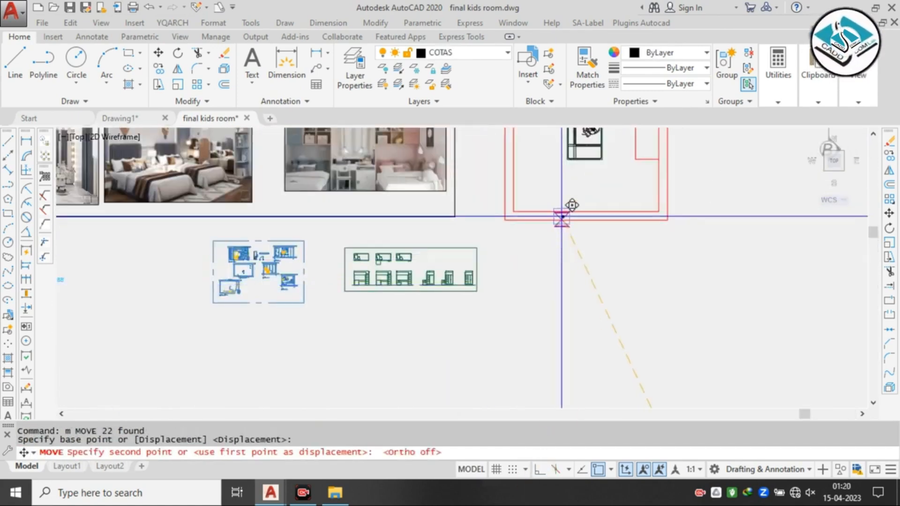
pyautogui.scroll(6, 562, 217)
pyautogui.click(375, 237)
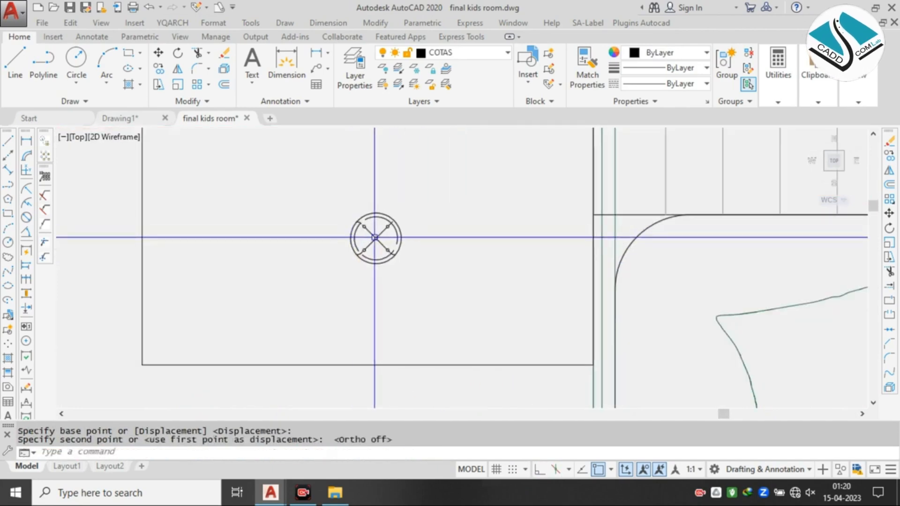
pyautogui.press('Escape')
# - Scale the lamp symbol on the left bedside table up freehand to nearly twice its size
pyautogui.click(430, 195)
pyautogui.click(312, 291)
pyautogui.press('space')
pyautogui.click(362, 254)
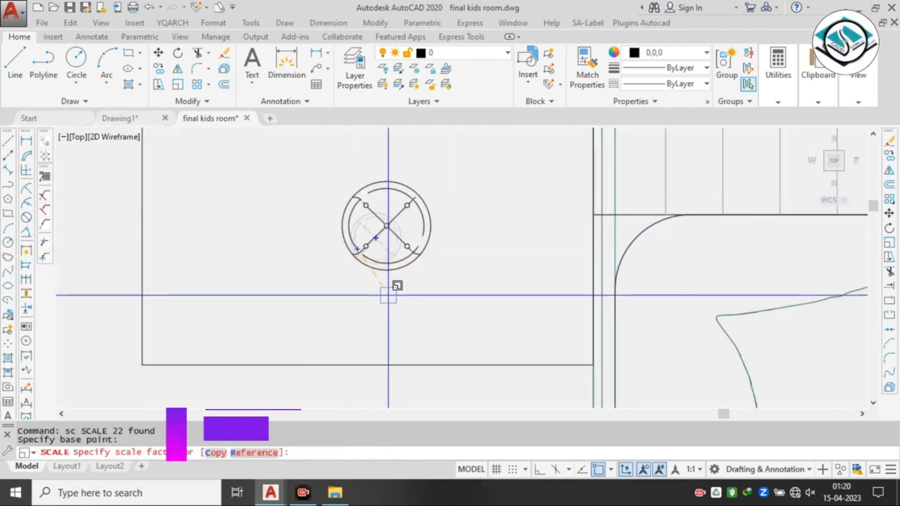
pyautogui.click(406, 314)
pyautogui.moveTo(383, 229); pyautogui.dragTo(377, 296, button='middle')
pyautogui.scroll(2, 377, 297)
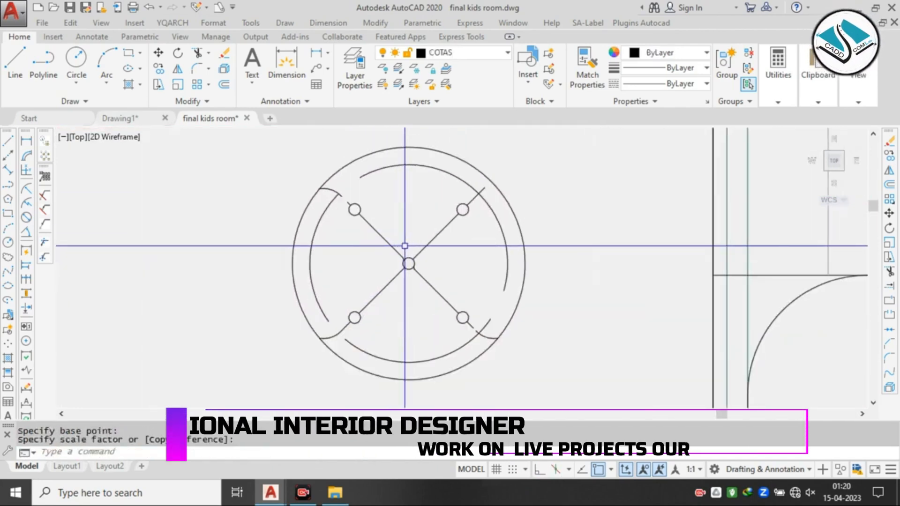
pyautogui.scroll(-4, 356, 217)
pyautogui.click(430, 181)
pyautogui.click(291, 285)
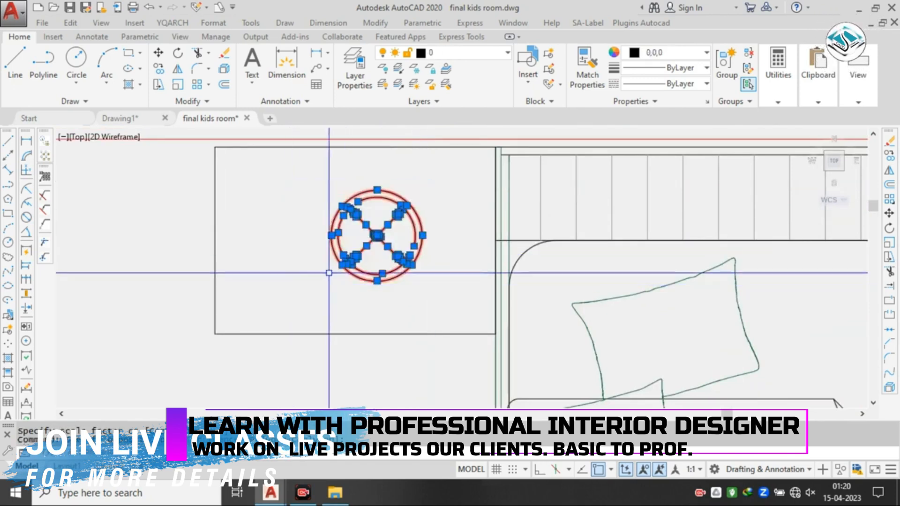
pyautogui.press('Escape')
pyautogui.write('o')
pyautogui.press('space')
pyautogui.write('1')
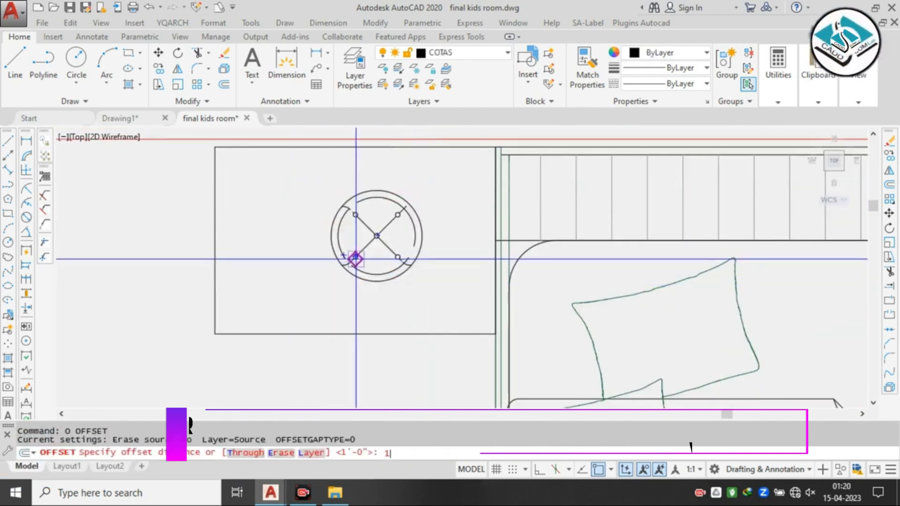
pyautogui.press('space')
pyautogui.press('Escape')
# - Explode the outline of the left bedside table into separate lines
pyautogui.write('x')
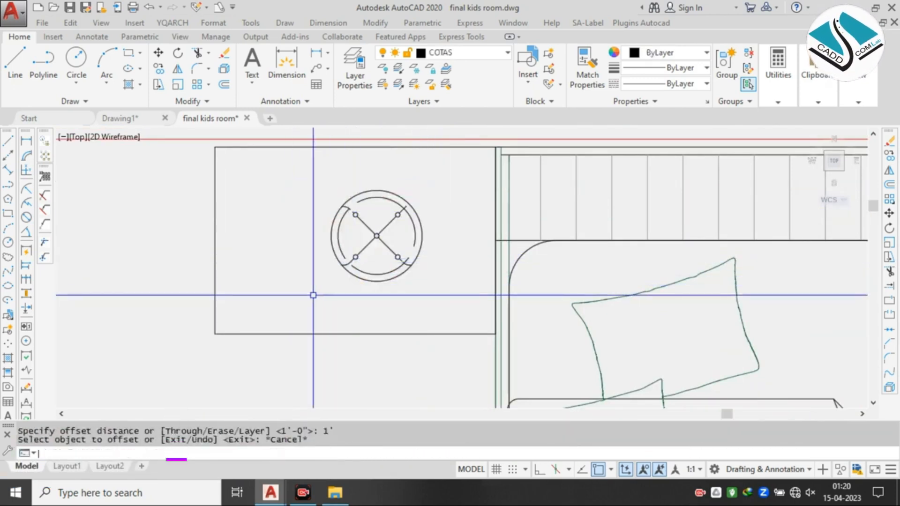
pyautogui.press('space')
pyautogui.click(310, 297)
pyautogui.click(140, 358)
pyautogui.scroll(-2, 250, 263)
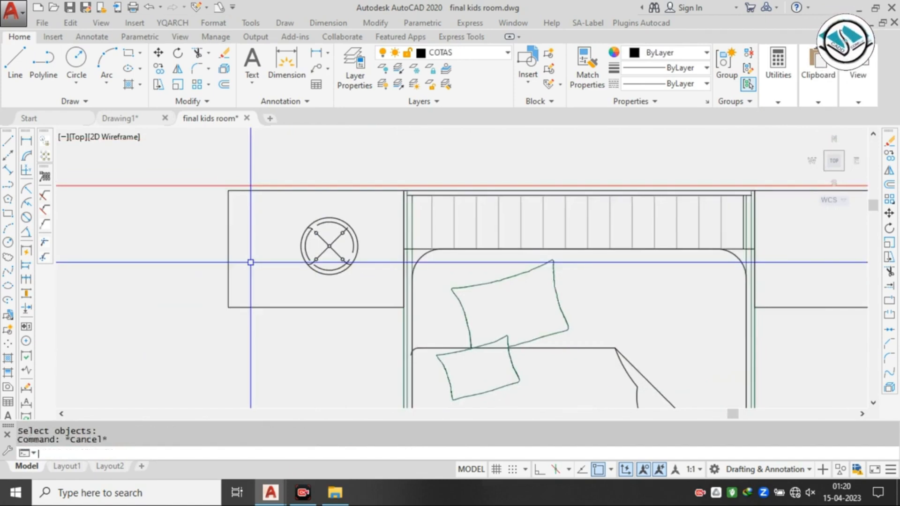
# - Offset the left bedside table's bed-side edge 1' outward into the table
pyautogui.write("1'")
pyautogui.press('space')
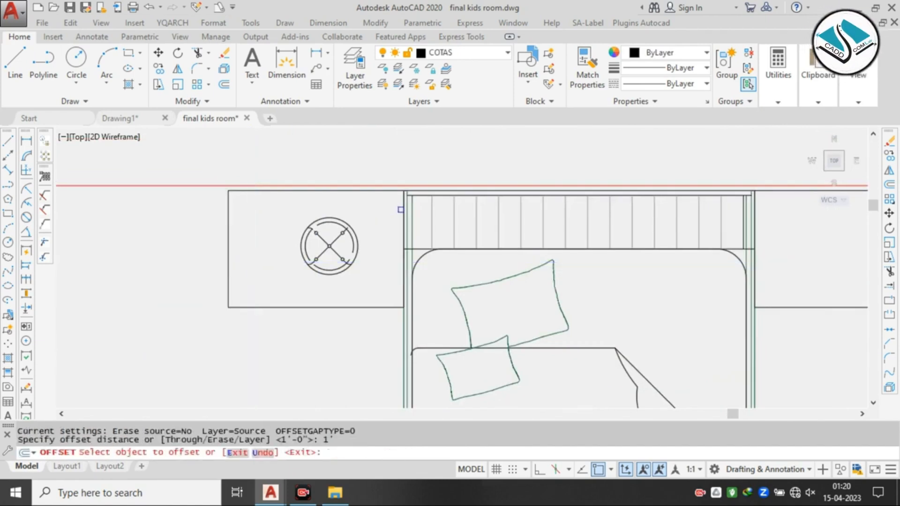
pyautogui.click(403, 209)
pyautogui.click(355, 211)
pyautogui.press('Escape')
pyautogui.press('Escape')
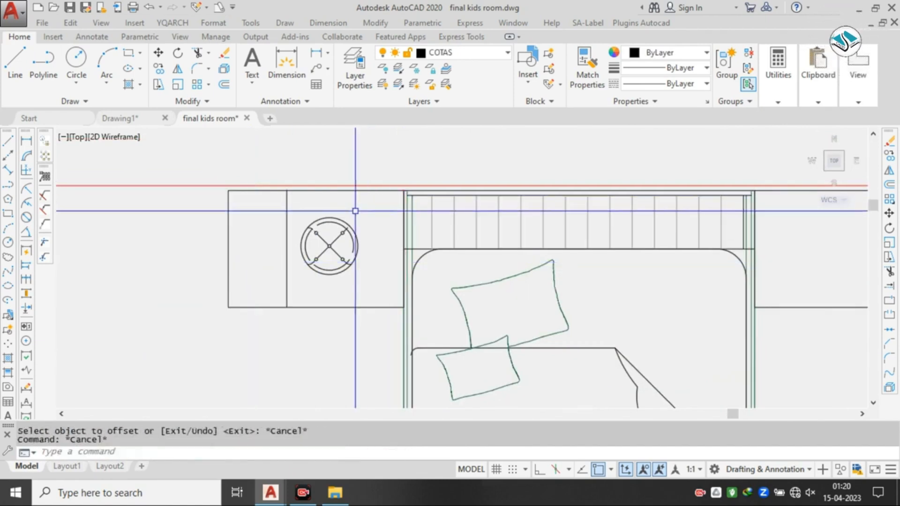
# - Trim the left bedside table's wall-side edge beyond the offset line
pyautogui.write('tr')
pyautogui.press('space')
pyautogui.press('space')
pyautogui.scroll(2, 239, 223)
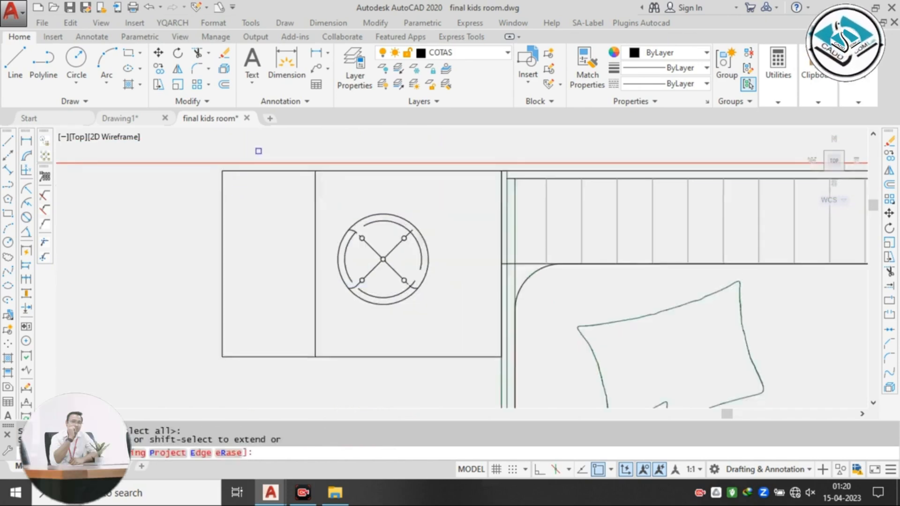
pyautogui.click(259, 150)
pyautogui.click(187, 339)
pyautogui.press('Escape')
pyautogui.click(222, 323)
pyautogui.press('Escape')
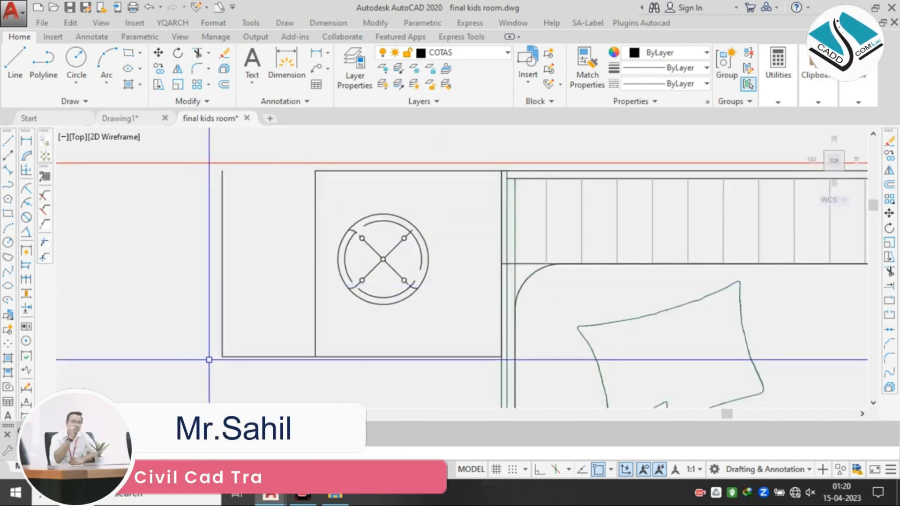
# - Trim the left bedside table's front edge beyond the offset line and delete the leftover outer side
pyautogui.write('tr')
pyautogui.click(280, 335)
pyautogui.click(255, 380)
pyautogui.press('Escape')
pyautogui.click(222, 313)
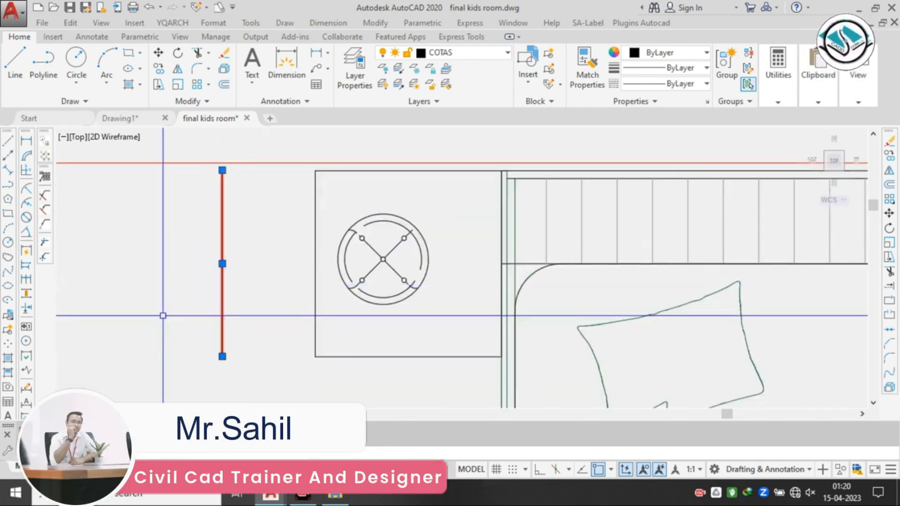
pyautogui.press('Delete')
pyautogui.moveTo(418, 281); pyautogui.dragTo(361, 278, button='middle')
pyautogui.click(395, 203)
pyautogui.click(288, 314)
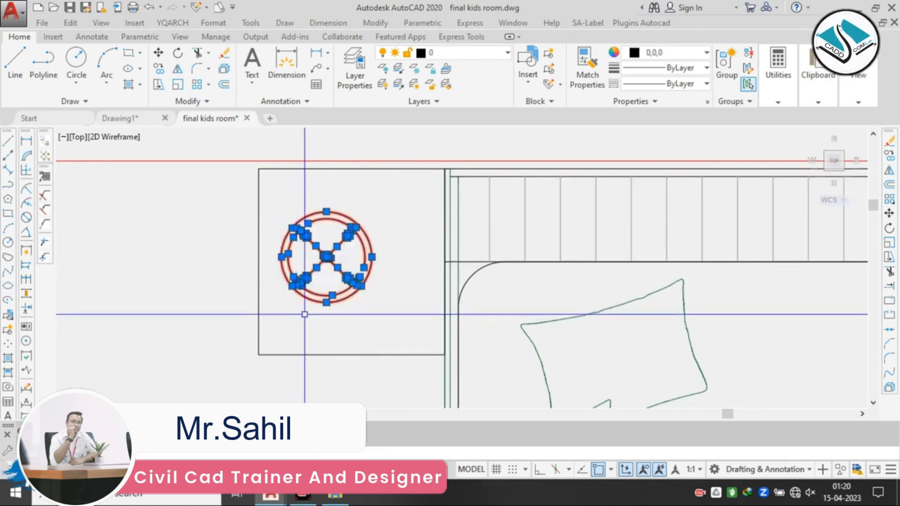
pyautogui.write('n com')
pyautogui.press('Return')
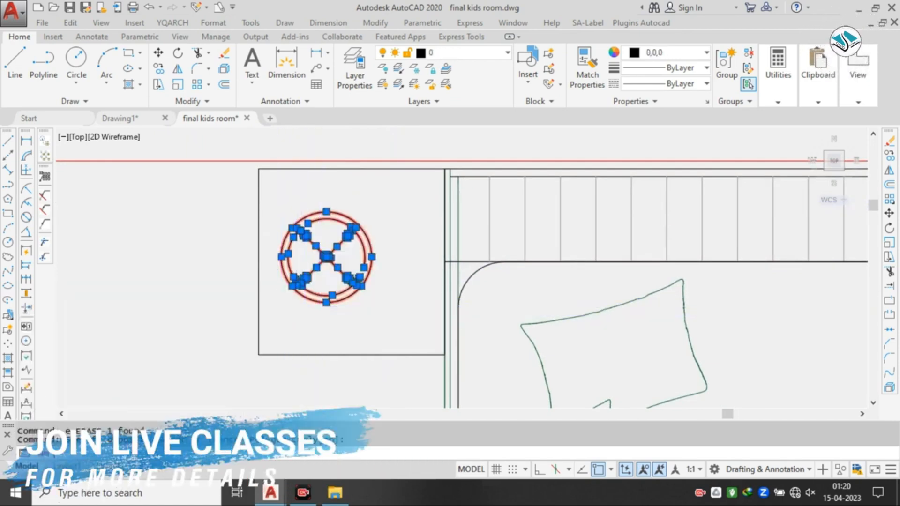
pyautogui.press('Escape')
# - Move the lamp symbol by its centre closer to the middle of the shortened left bedside table
pyautogui.click(398, 197)
pyautogui.click(275, 323)
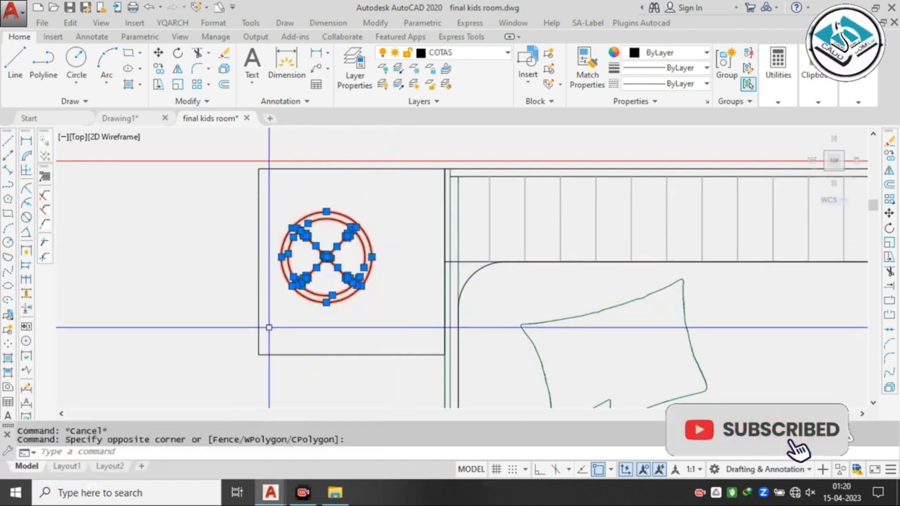
pyautogui.write('m')
pyautogui.press('Return')
pyautogui.click(327, 257)
pyautogui.click(362, 250)
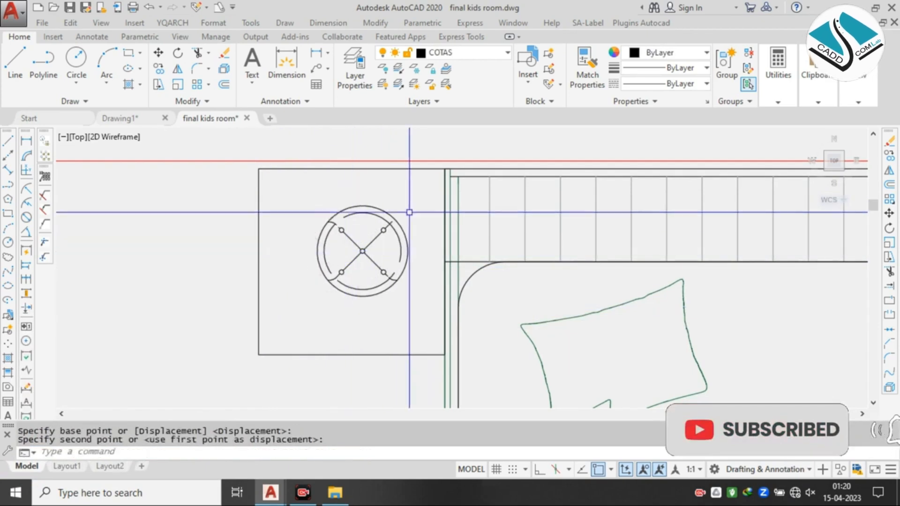
# - Copy the lamp symbol by its centre onto the bedside table right of the bed
pyautogui.click(409, 200)
pyautogui.click(282, 314)
pyautogui.write('co')
pyautogui.press('Return')
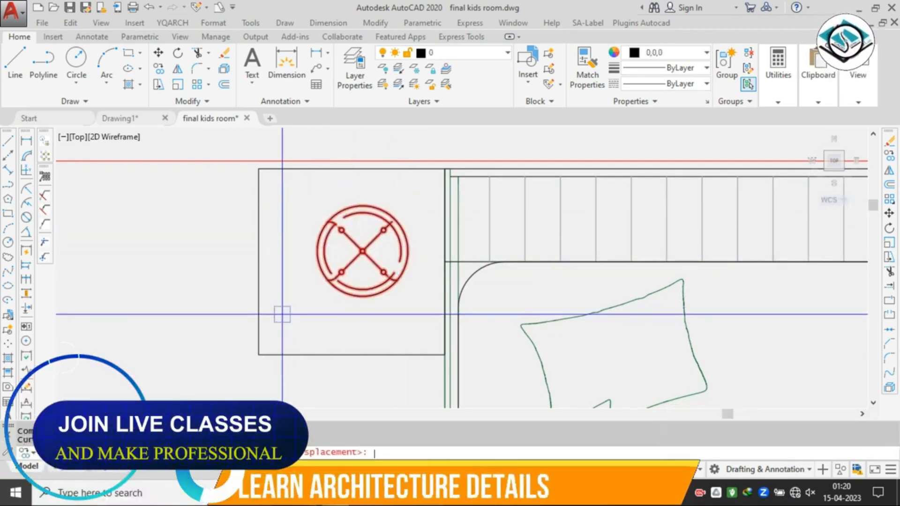
pyautogui.click(363, 251)
pyautogui.scroll(-6, 226, 261)
pyautogui.scroll(6, 454, 262)
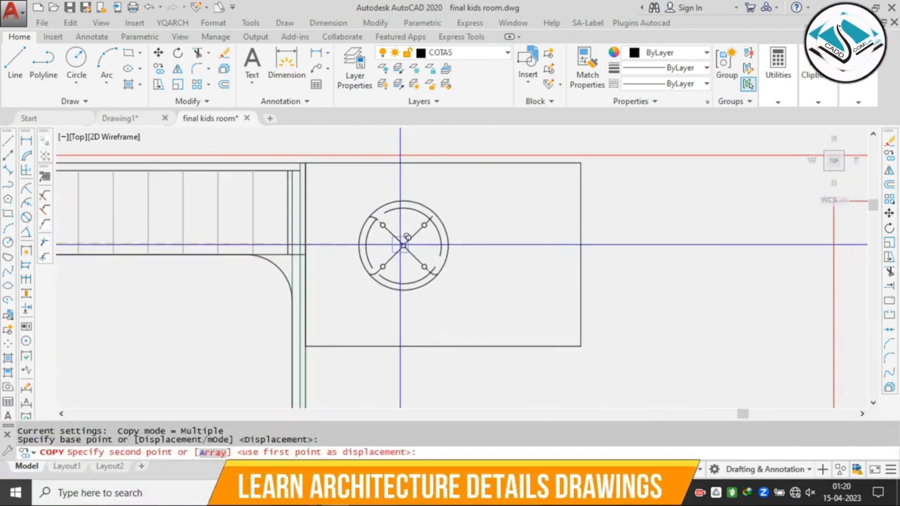
pyautogui.click(401, 243)
pyautogui.press('Escape')
pyautogui.press('Escape')
pyautogui.press('Escape')
# - Explode the outline of the right bedside table into separate lines
pyautogui.write('o')
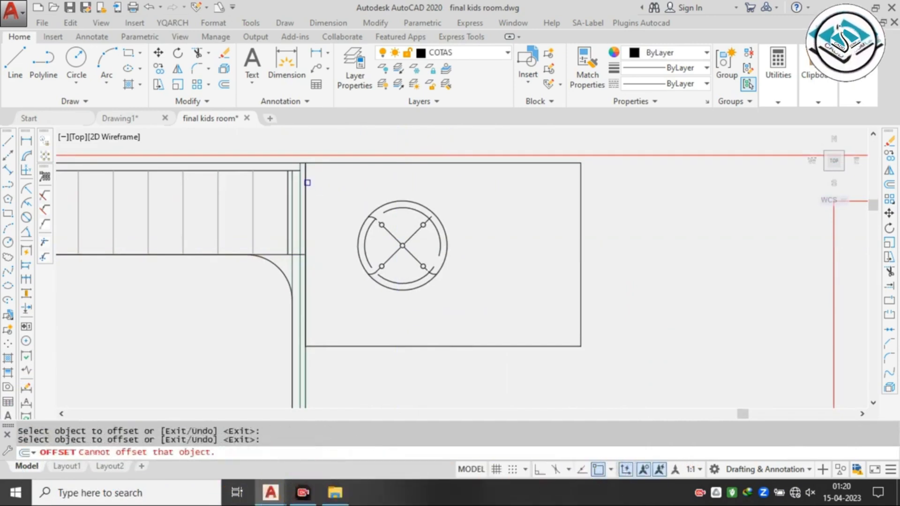
pyautogui.click(633, 200)
pyautogui.click(526, 295)
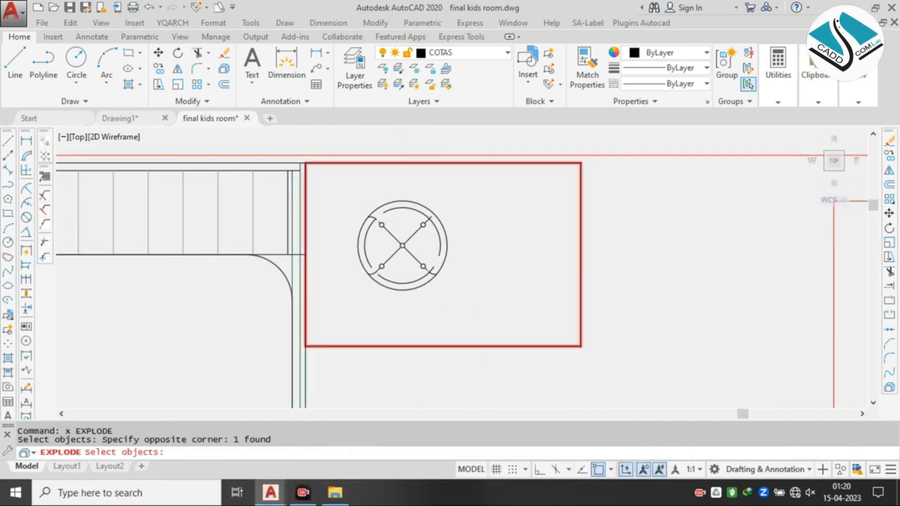
pyautogui.press('Return')
# - Offset the right bedside table's bed-side edge 1' outward into the table
pyautogui.write('o')
pyautogui.press('Return')
pyautogui.write("1'")
pyautogui.press('Return')
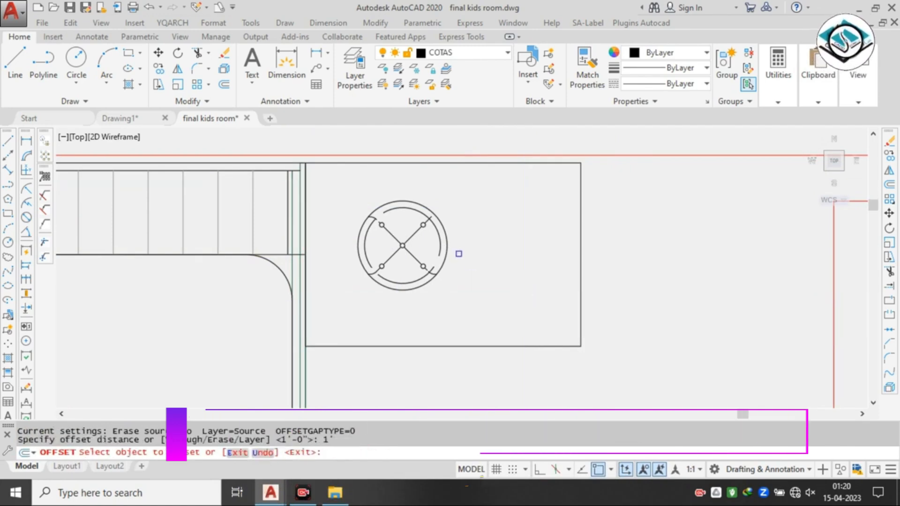
pyautogui.click(305, 201)
pyautogui.click(384, 191)
pyautogui.press('Escape')
pyautogui.press('Escape')
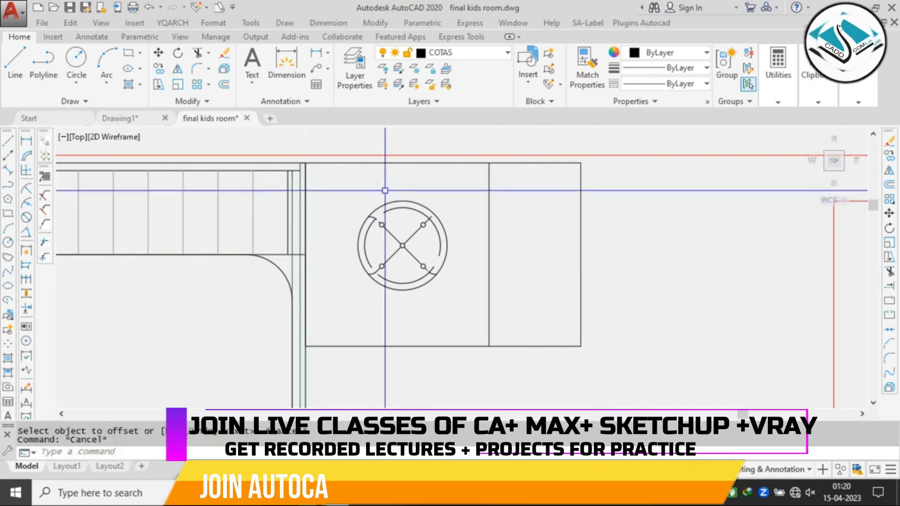
# - Trim the right bedside table's wall-side and front edges beyond the offset line and erase the leftover outer side
pyautogui.write('tr')
pyautogui.press('Return')
pyautogui.press('Return')
pyautogui.click(619, 139)
pyautogui.click(535, 352)
pyautogui.press('Escape')
pyautogui.click(616, 218)
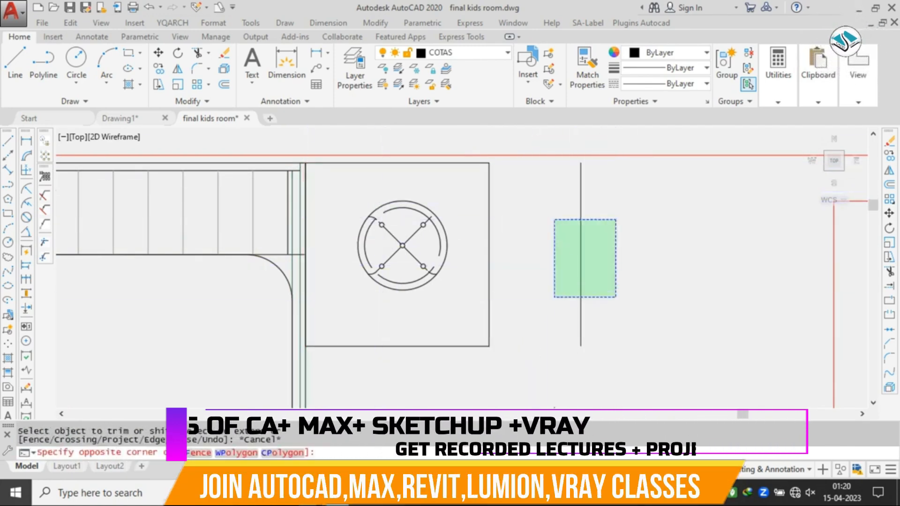
pyautogui.click(554, 297)
pyautogui.write('e')
pyautogui.press('Return')
pyautogui.scroll(-6, 553, 212)
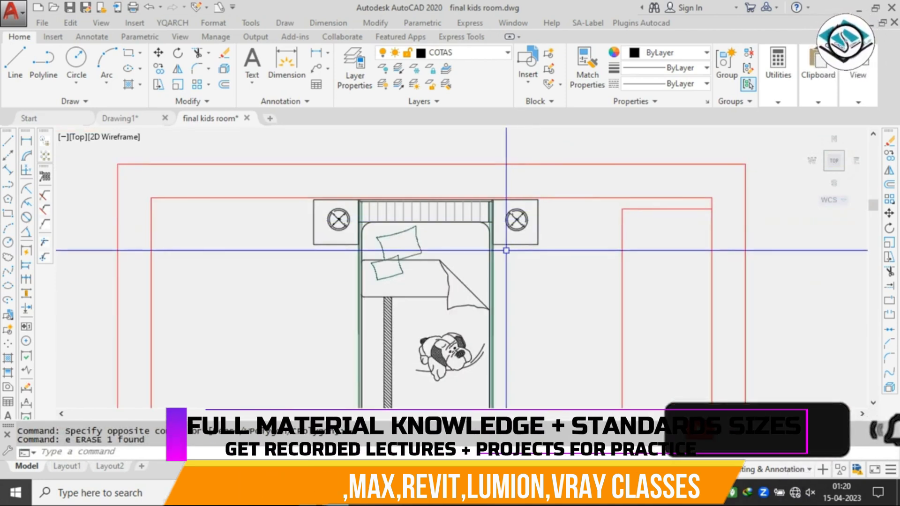
pyautogui.scroll(-4, 506, 250)
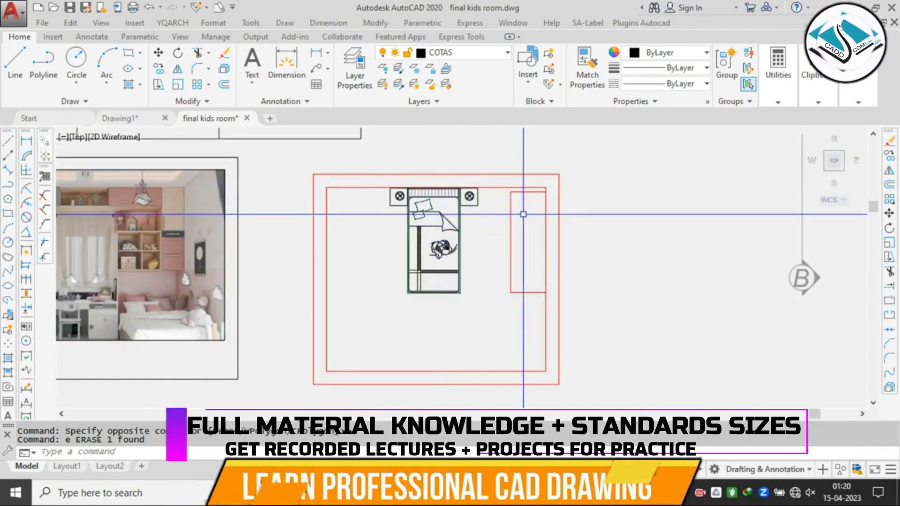
pyautogui.scroll(-4, 527, 209)
pyautogui.moveTo(426, 214); pyautogui.dragTo(474, 214, button='middle')
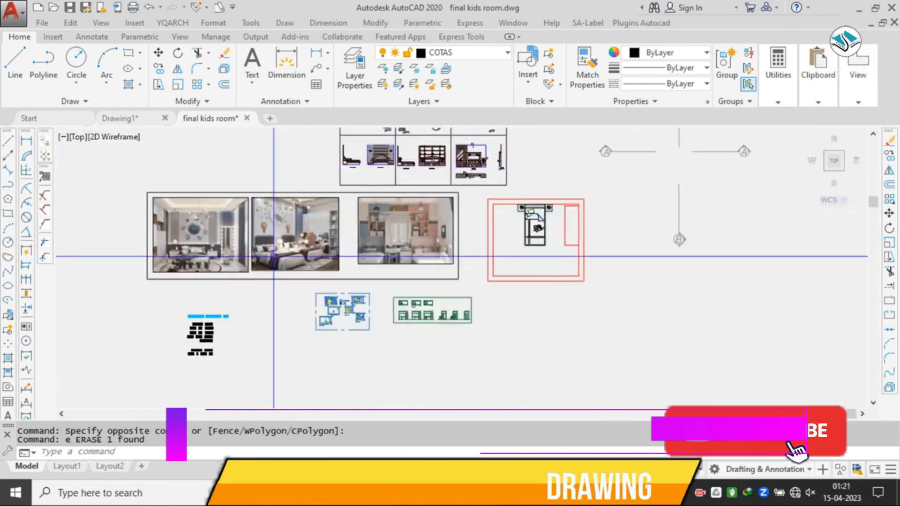
pyautogui.scroll(2, 356, 245)
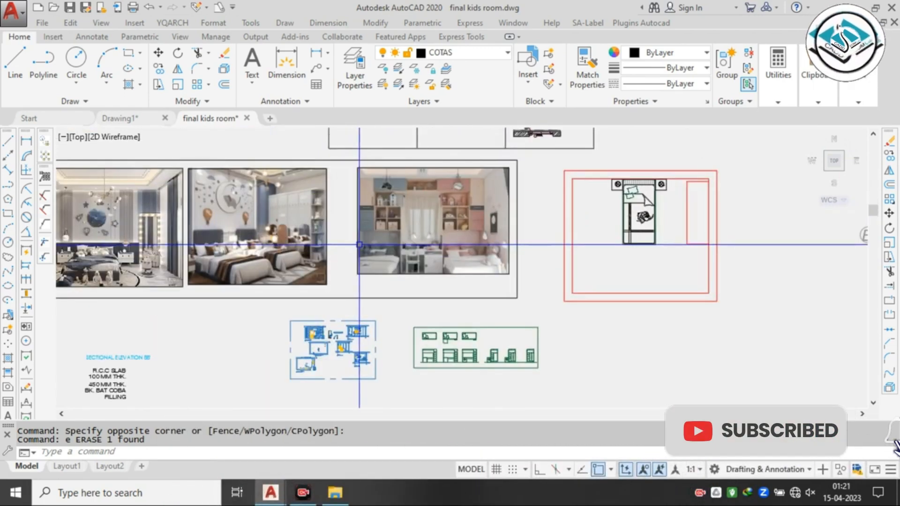
pyautogui.moveTo(567, 284); pyautogui.dragTo(512, 263, button='middle')
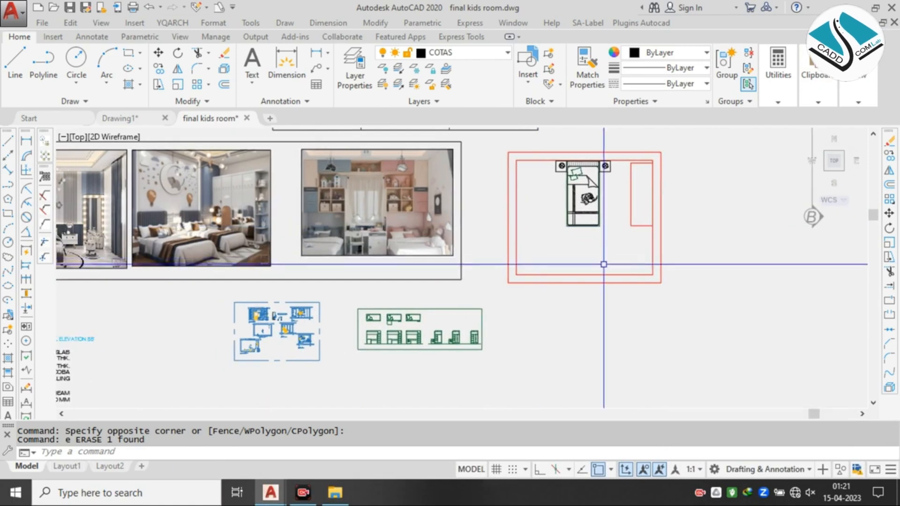
# - Draw the two door jamb lines across the room's lower wall near its left corner
pyautogui.scroll(5, 597, 267)
pyautogui.scroll(2, 412, 310)
pyautogui.write('l')
pyautogui.press('Return')
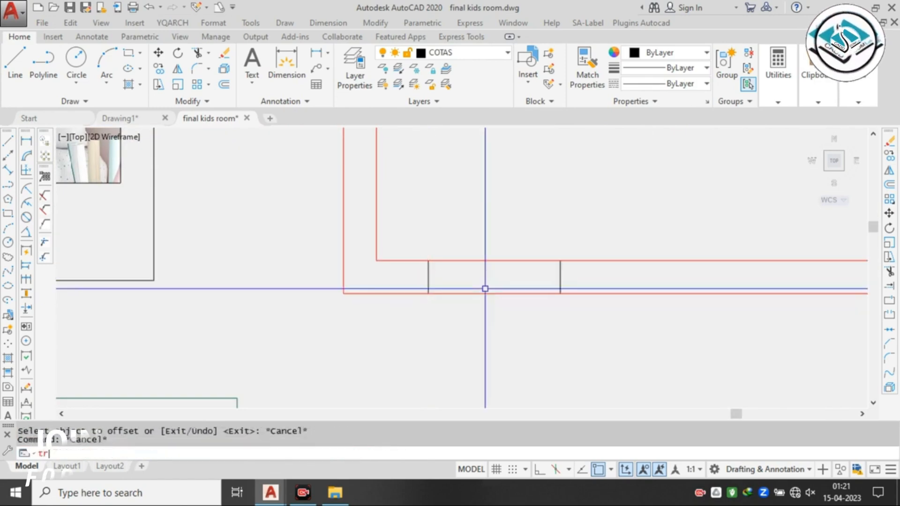
# - Trim the inner and outer wall lines between the two jamb lines to open the doorway
pyautogui.press('Return')
pyautogui.press('Return')
pyautogui.click(506, 203)
pyautogui.click(459, 331)
pyautogui.scroll(2, 498, 287)
pyautogui.scroll(-8, 497, 255)
pyautogui.press('Escape')
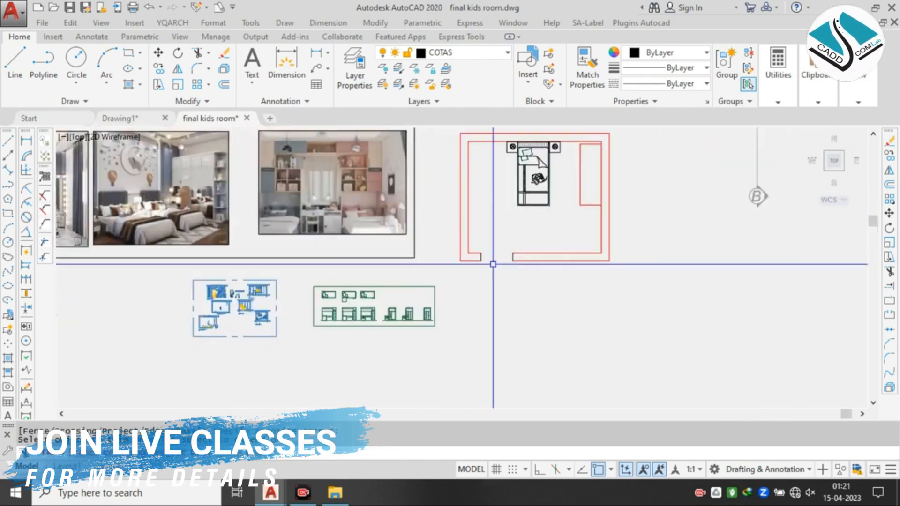
# - Copy the single swing door symbol from the blue reference drawing to the room's doorway area
pyautogui.scroll(-2, 459, 302)
pyautogui.moveTo(288, 331); pyautogui.dragTo(490, 407, button='middle')
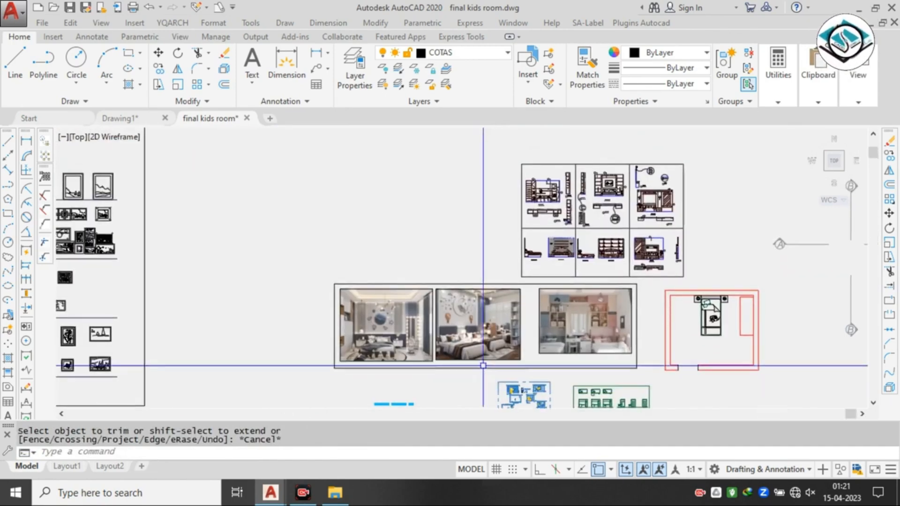
pyautogui.scroll(-2, 483, 365)
pyautogui.moveTo(336, 293)
pyautogui.mouseDown(button='middle')
pyautogui.moveTo(493, 218)
pyautogui.moveTo(397, 170)
pyautogui.mouseUp(button='middle')
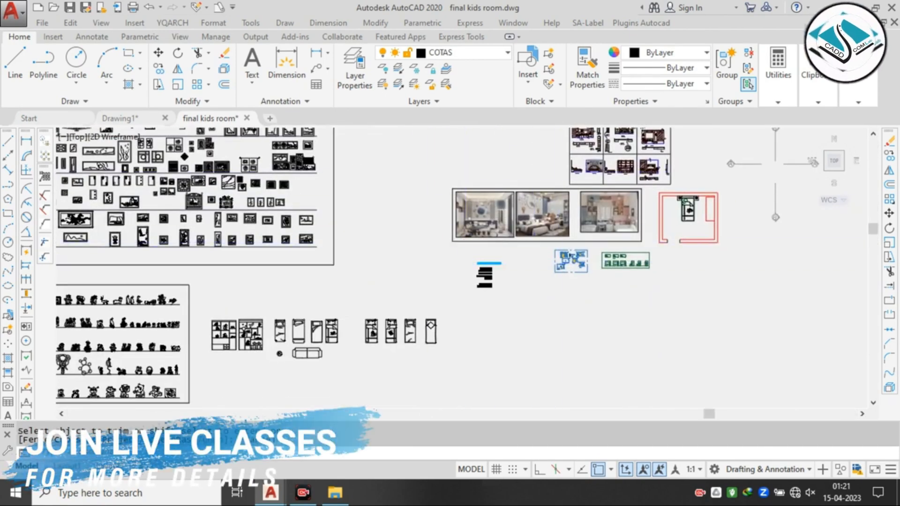
pyautogui.scroll(10, 581, 264)
pyautogui.click(609, 190)
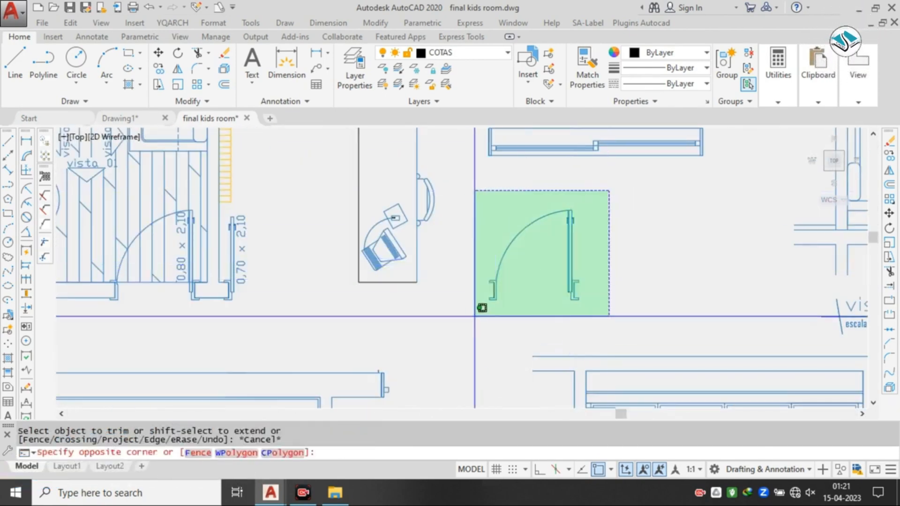
pyautogui.click(473, 317)
pyautogui.press('space')
pyautogui.click(579, 296)
pyautogui.scroll(-8, 373, 195)
pyautogui.moveTo(373, 195); pyautogui.dragTo(211, 200, button='middle')
pyautogui.scroll(-6, 211, 199)
pyautogui.scroll(10, 486, 188)
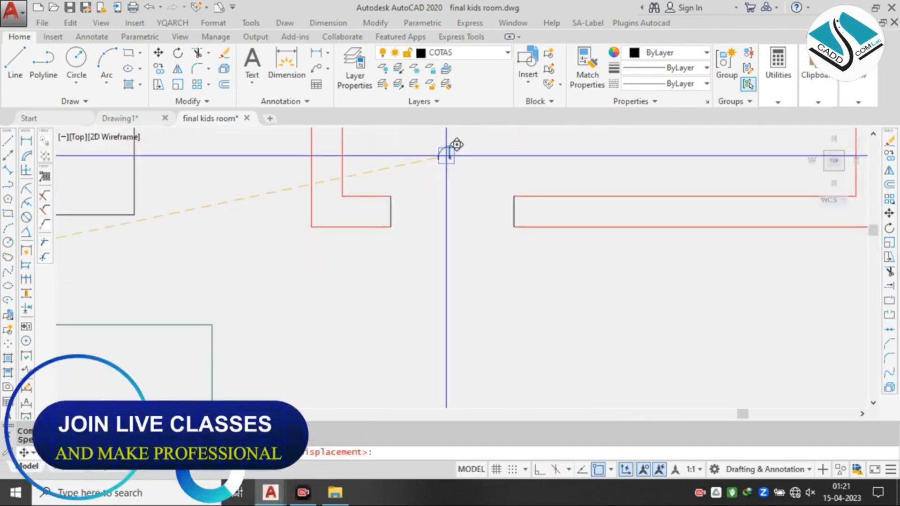
pyautogui.press('Escape')
pyautogui.scroll(4, 403, 253)
pyautogui.click(403, 254)
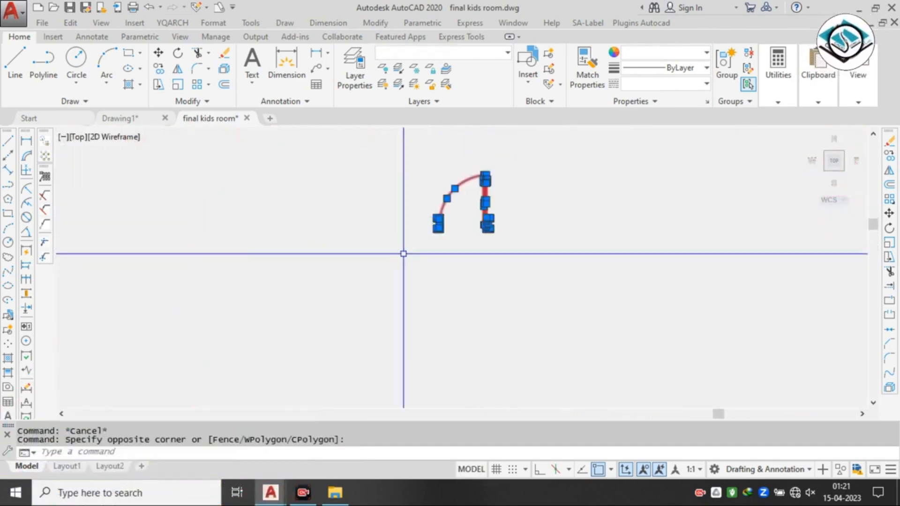
pyautogui.write('sc')
pyautogui.press('Return')
pyautogui.scroll(2, 435, 197)
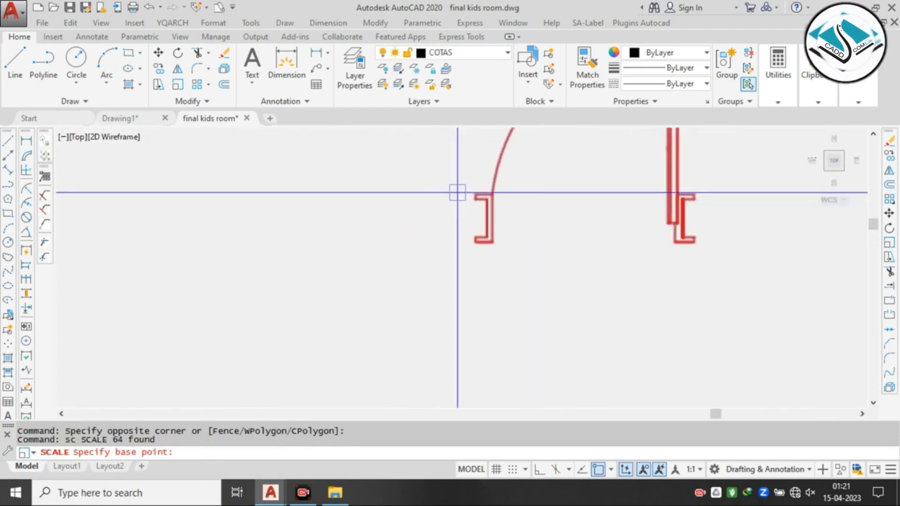
pyautogui.scroll(2, 475, 194)
pyautogui.click(480, 198)
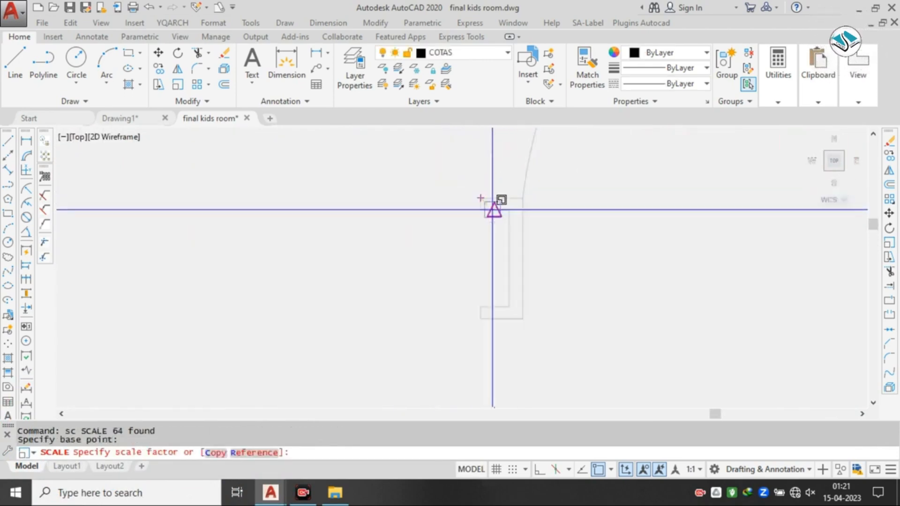
pyautogui.click(255, 452)
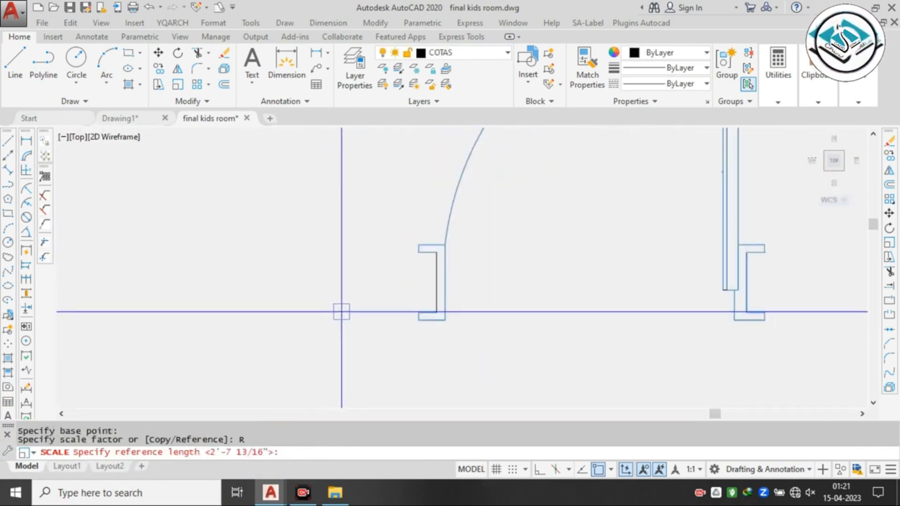
pyautogui.scroll(-1, 341, 312)
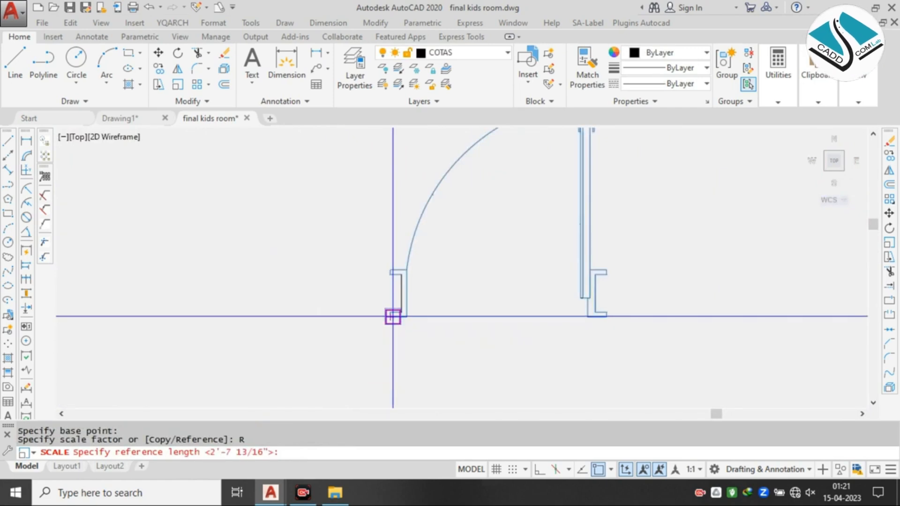
pyautogui.click(606, 317)
pyautogui.click(210, 453)
pyautogui.scroll(2, 422, 338)
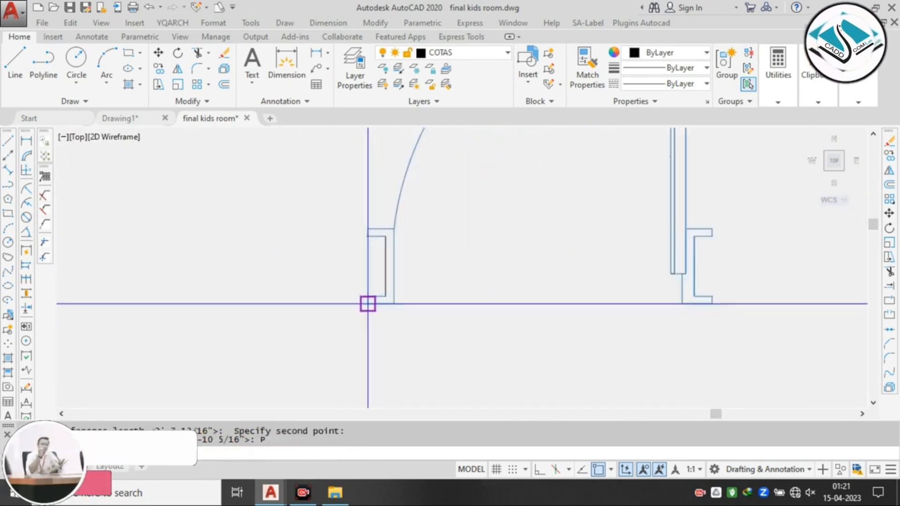
pyautogui.click(367, 304)
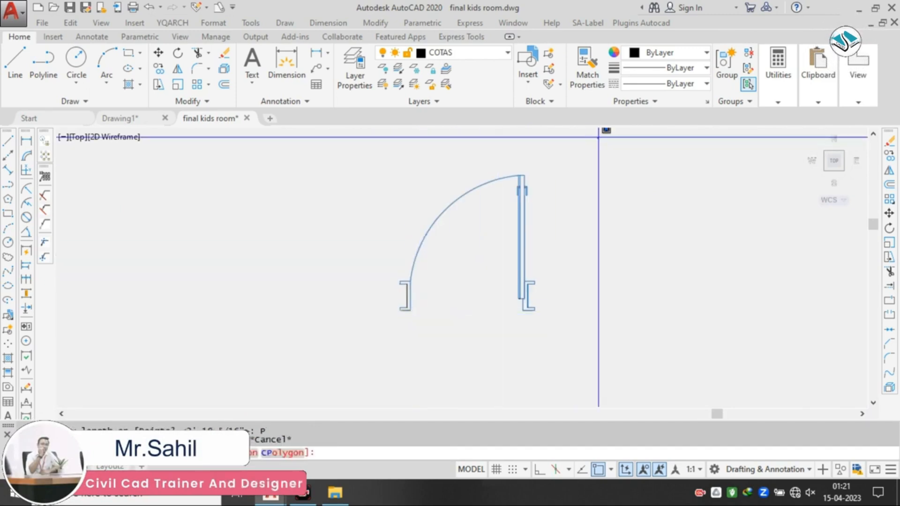
# - Scale the door symbol by reference from its lower left frame corner, matching its overall width to the doorway between the jambs
pyautogui.click(376, 329)
pyautogui.scroll(2, 416, 308)
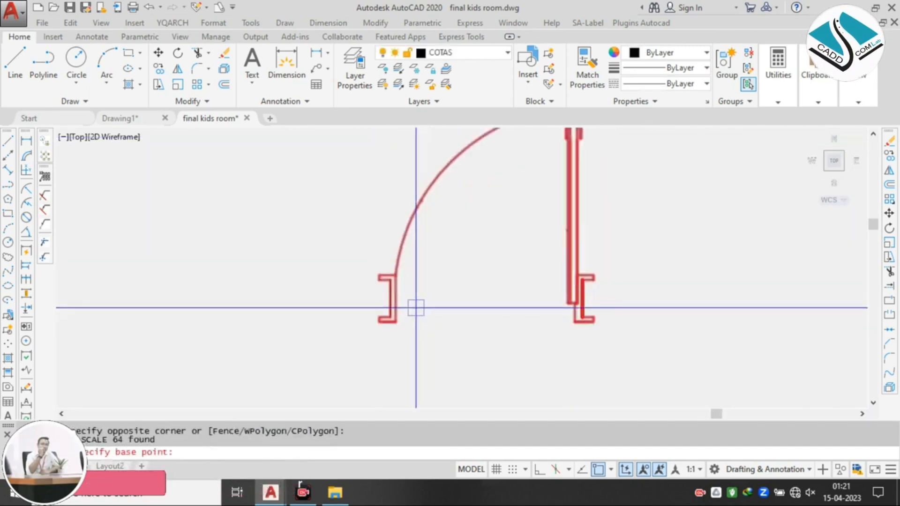
pyautogui.scroll(2, 379, 305)
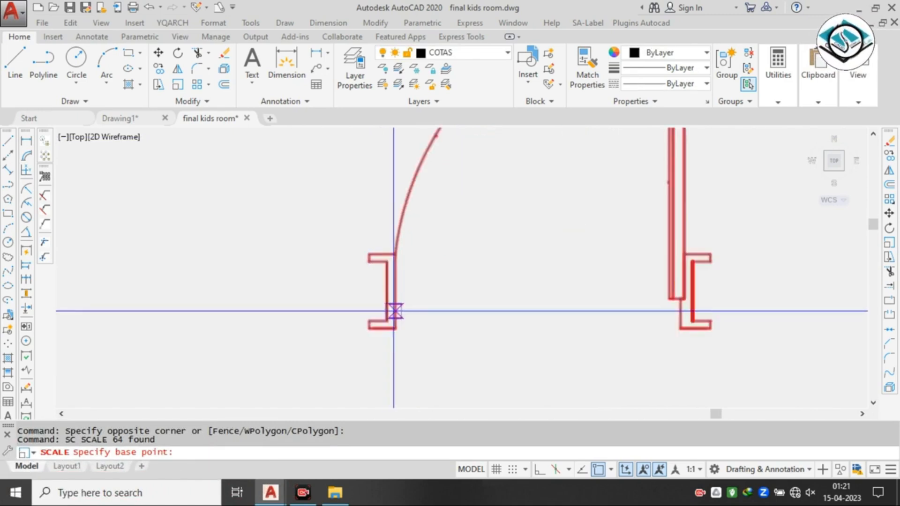
pyautogui.click(370, 325)
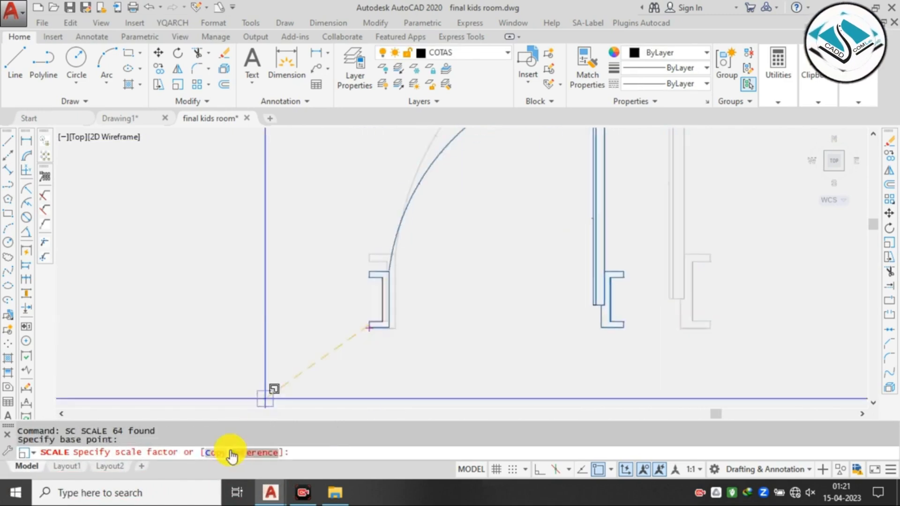
pyautogui.click(245, 451)
pyautogui.scroll(3, 377, 311)
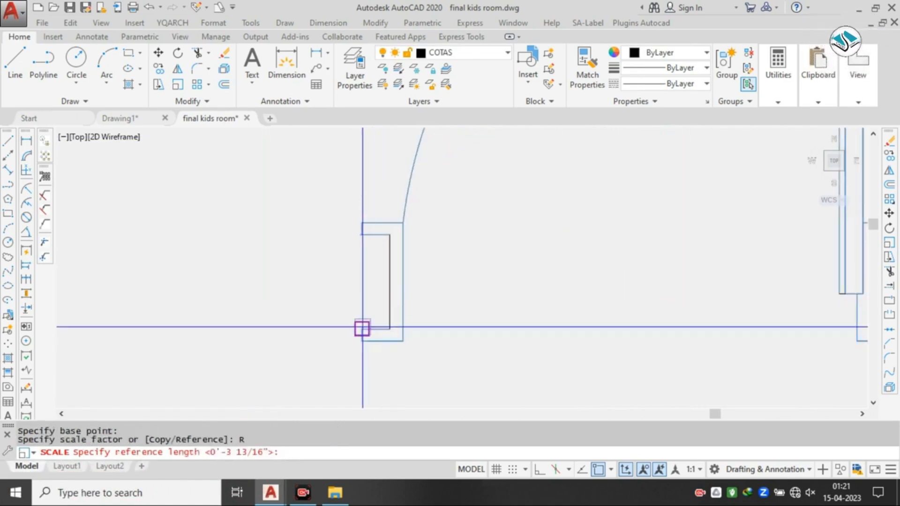
pyautogui.click(362, 326)
pyautogui.scroll(-4, 324, 320)
pyautogui.scroll(4, 552, 317)
pyautogui.click(540, 334)
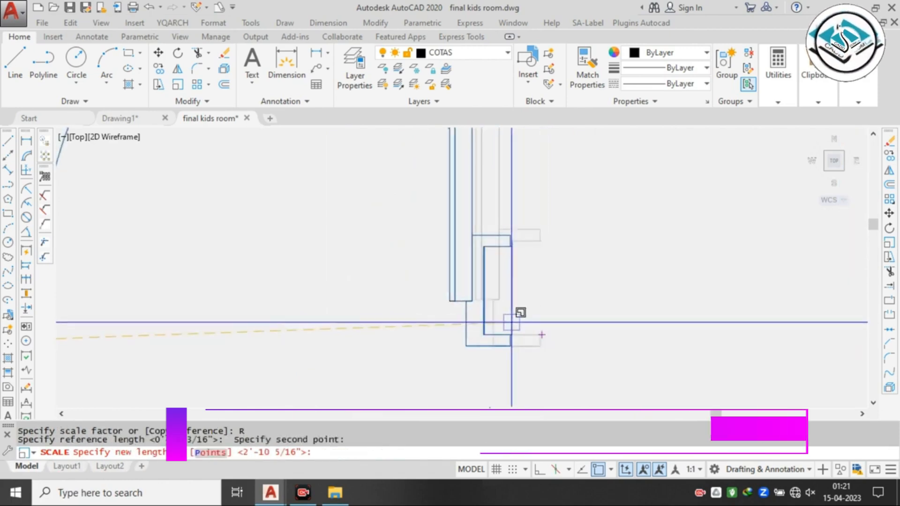
pyautogui.scroll(-4, 461, 248)
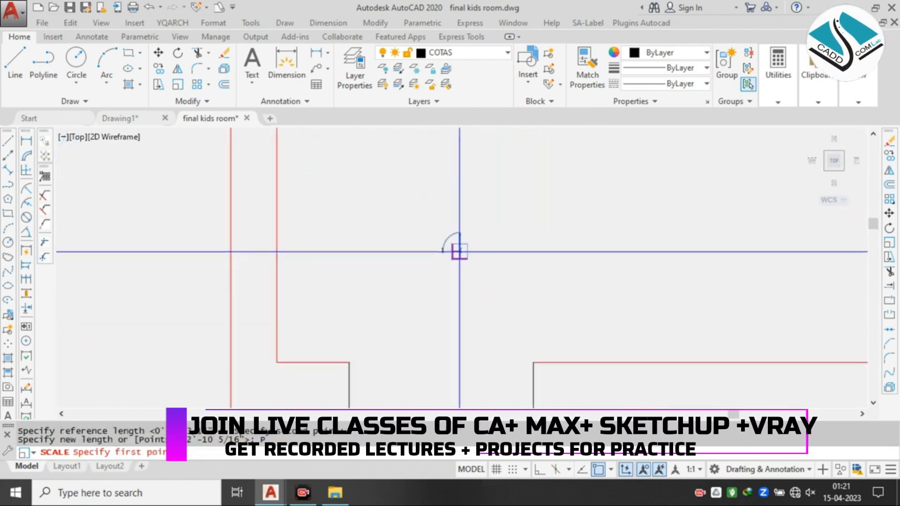
pyautogui.scroll(4, 371, 329)
pyautogui.click(371, 329)
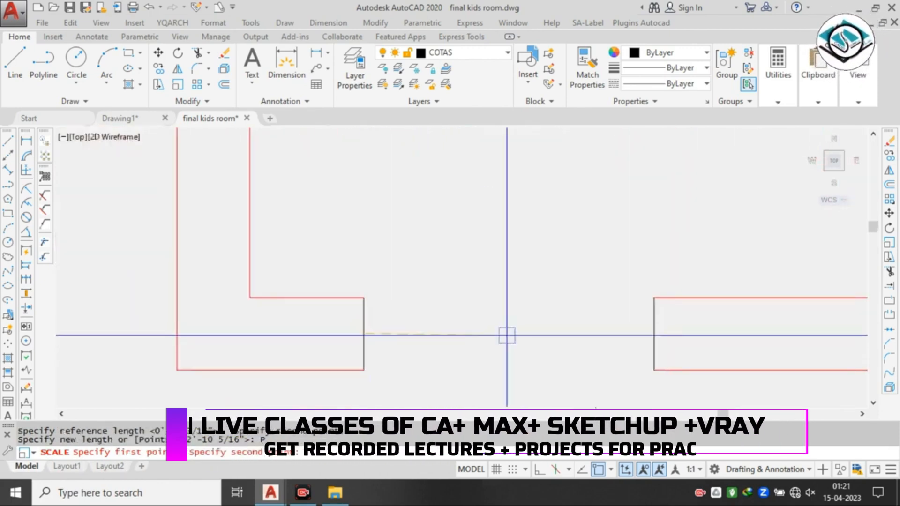
pyautogui.click(657, 336)
pyautogui.scroll(-5, 441, 331)
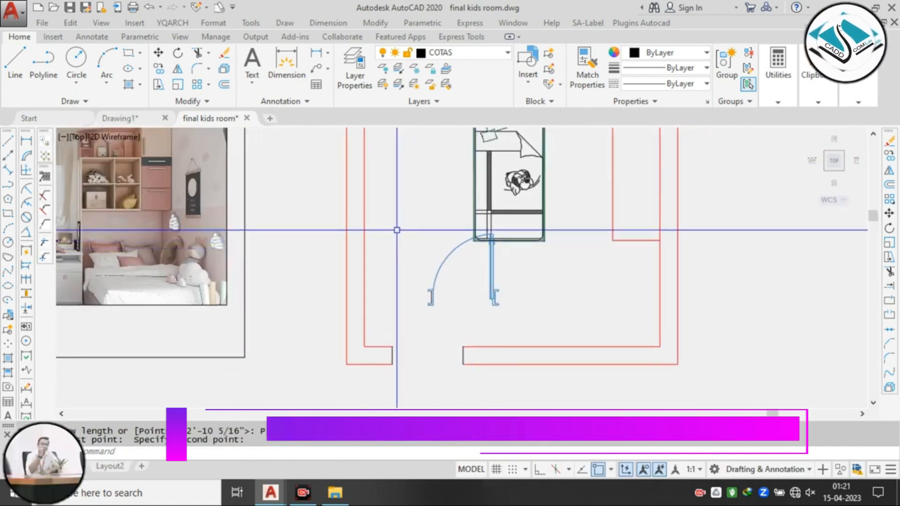
# - Move the scaled door symbol by its lower left frame corner onto the outer end of the doorway's left jamb
pyautogui.click(392, 227)
pyautogui.click(522, 318)
pyautogui.scroll(3, 483, 311)
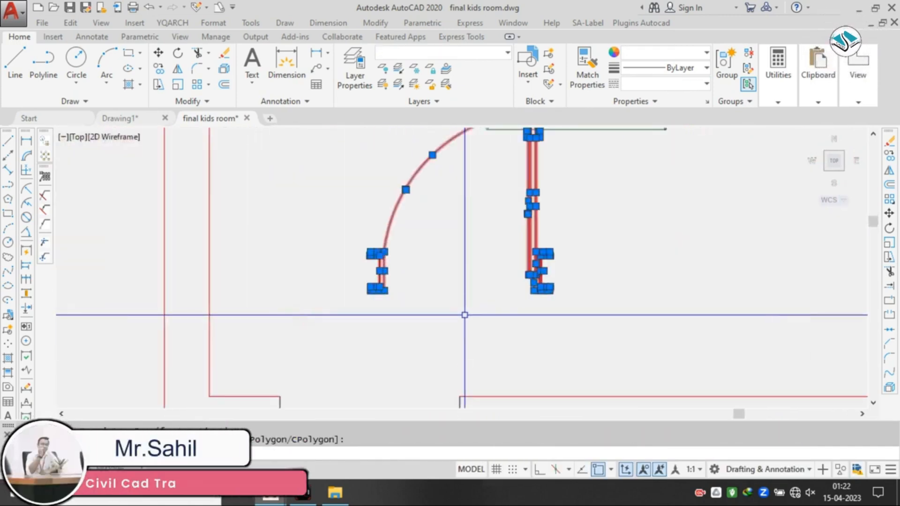
pyautogui.write('m')
pyautogui.press('space')
pyautogui.scroll(2, 349, 293)
pyautogui.click(378, 294)
pyautogui.scroll(-6, 385, 263)
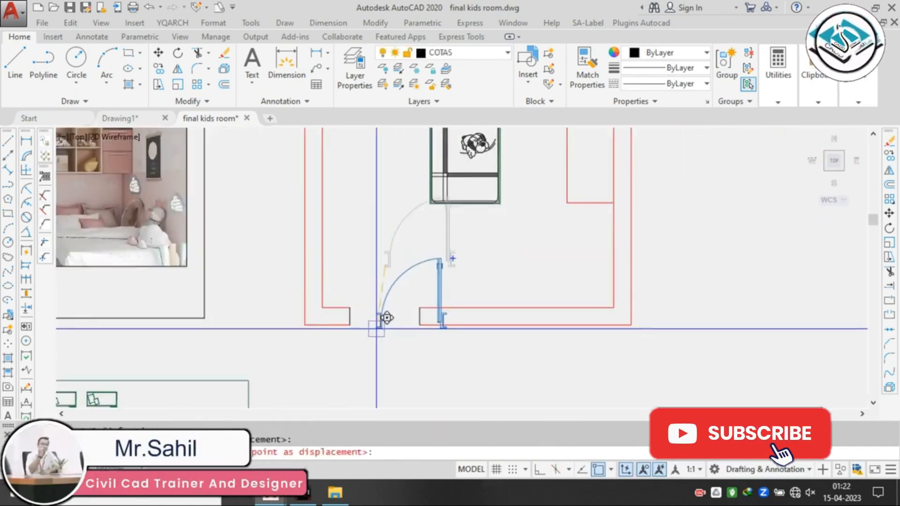
pyautogui.scroll(3, 386, 318)
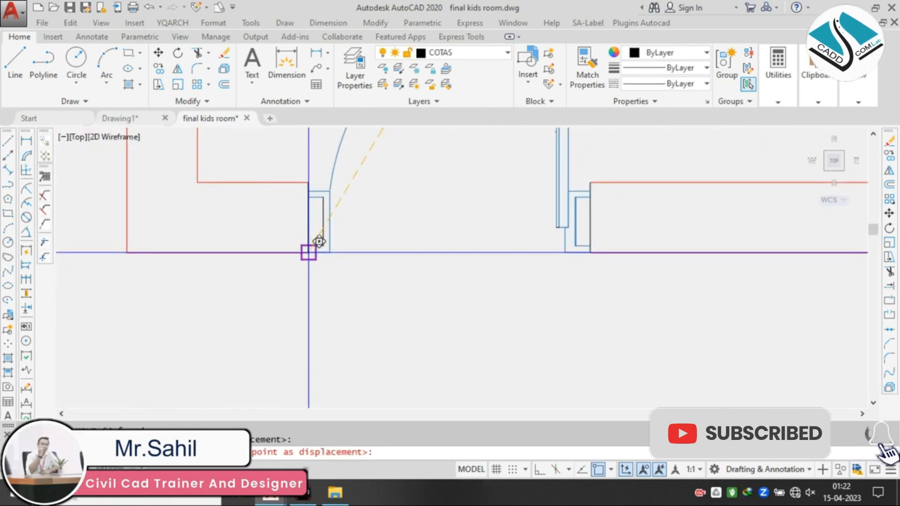
pyautogui.scroll(2, 318, 240)
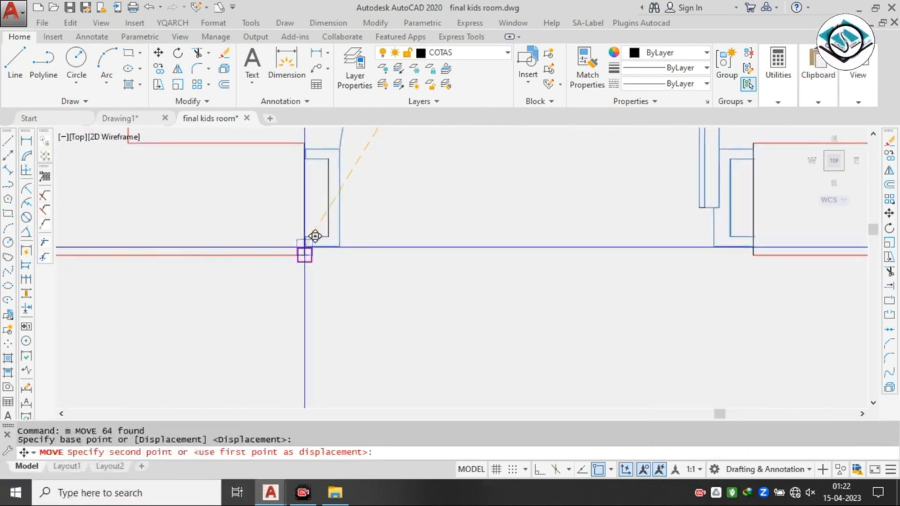
pyautogui.click(305, 247)
pyautogui.scroll(-3, 367, 253)
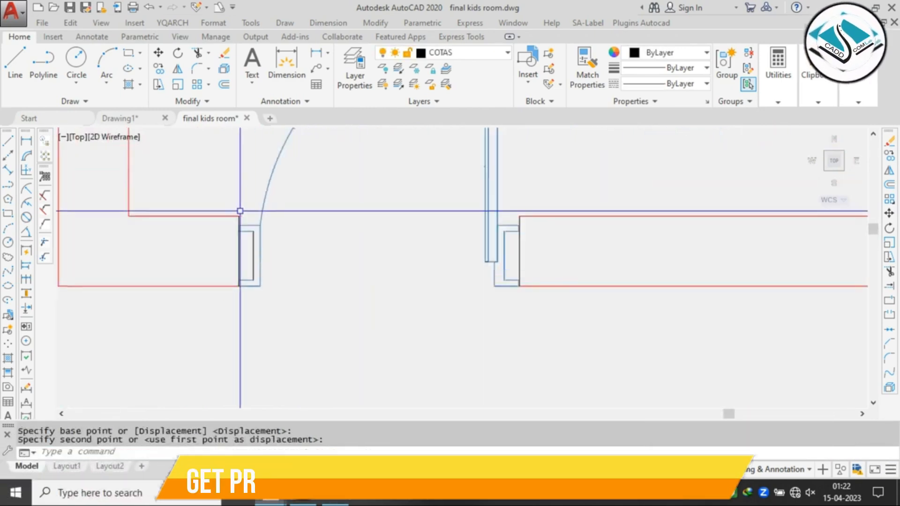
# - Group the door symbol's lines into one object, leaving out the wall's jamb lines
pyautogui.scroll(-3, 240, 211)
pyautogui.click(191, 142)
pyautogui.click(505, 380)
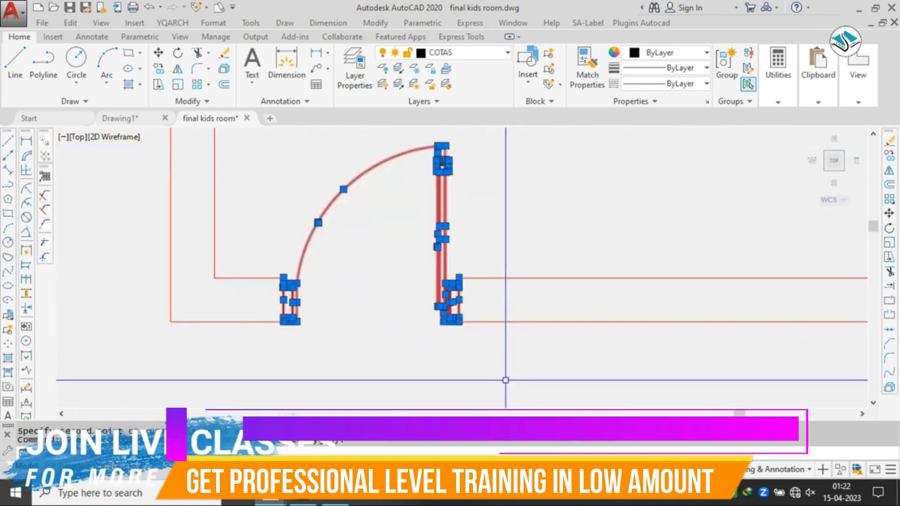
pyautogui.scroll(3, 273, 312)
pyautogui.scroll(-5, 372, 271)
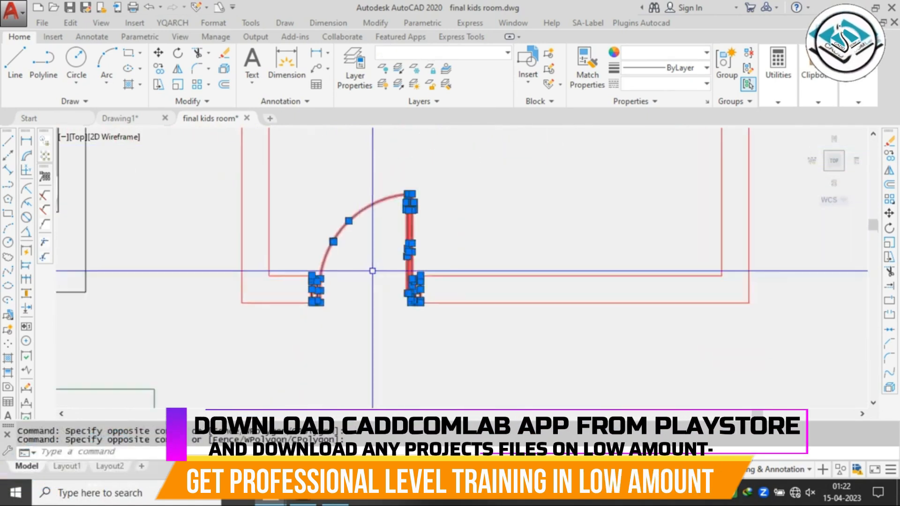
pyautogui.scroll(4, 319, 279)
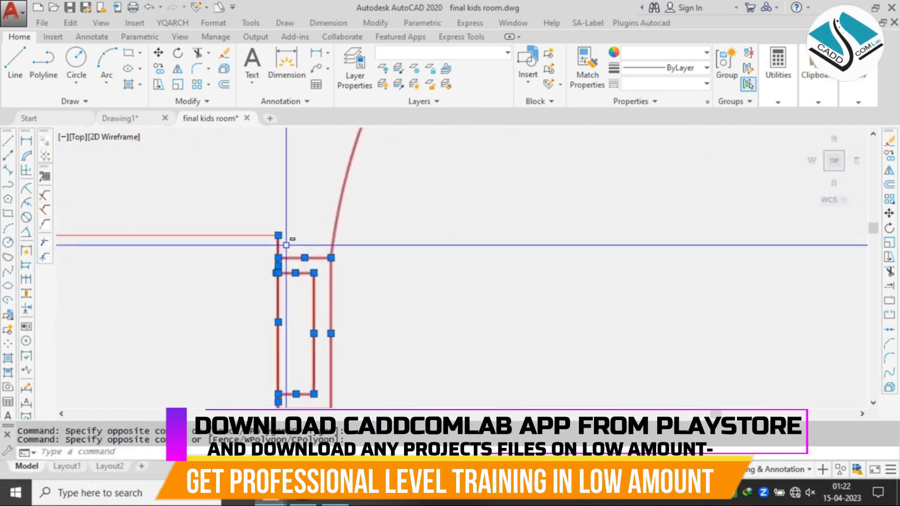
pyautogui.scroll(-3, 445, 261)
pyautogui.scroll(5, 417, 251)
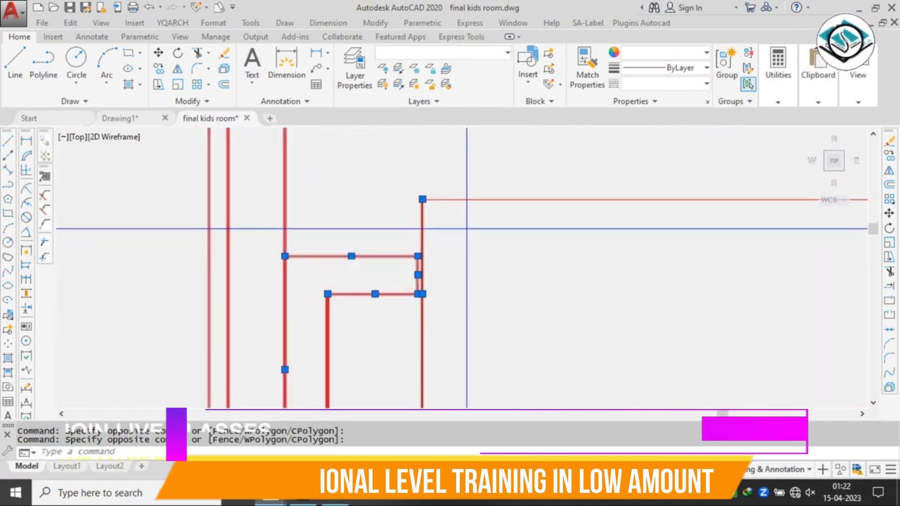
pyautogui.press('Escape')
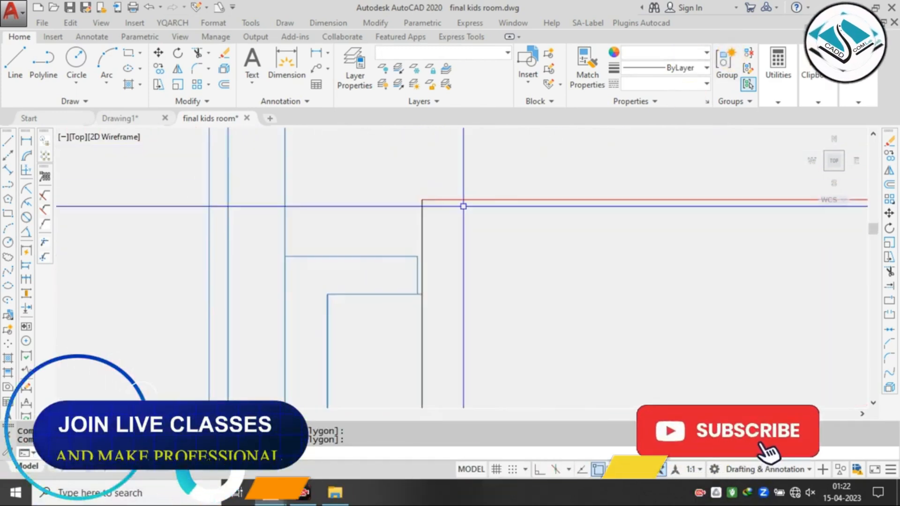
pyautogui.scroll(-4, 463, 206)
# - Move the door group up along the jamb so its frame sits centred in the wall thickness
pyautogui.click(381, 201)
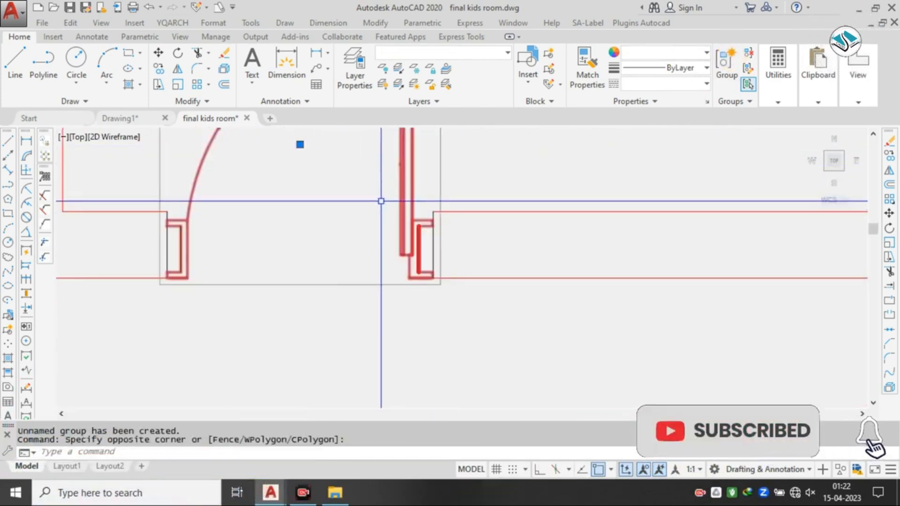
pyautogui.click(404, 229)
pyautogui.write('m')
pyautogui.press('Return')
pyautogui.scroll(6, 403, 216)
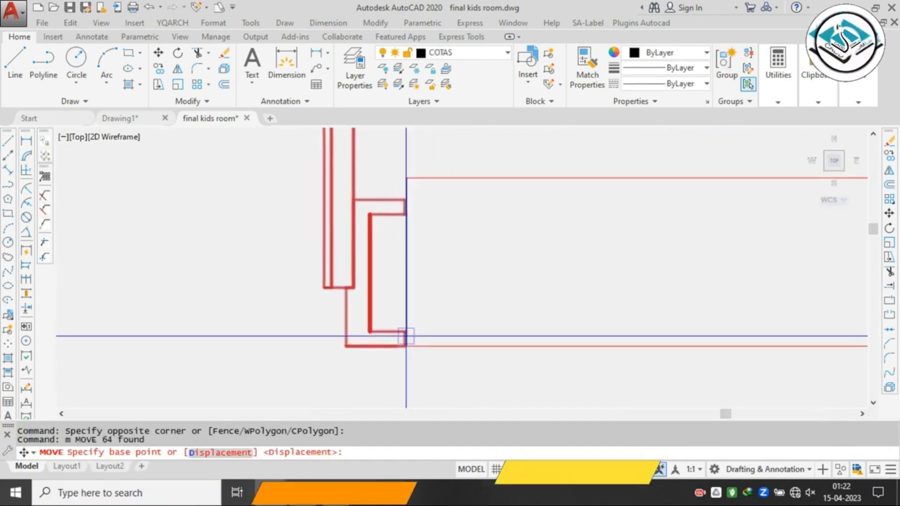
pyautogui.click(395, 264)
pyautogui.scroll(3, 406, 229)
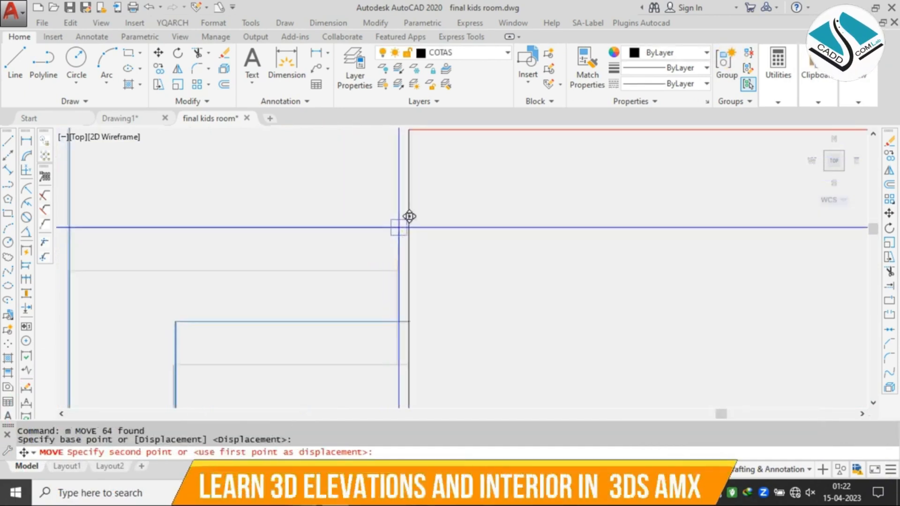
pyautogui.click(407, 203)
pyautogui.scroll(-5, 468, 188)
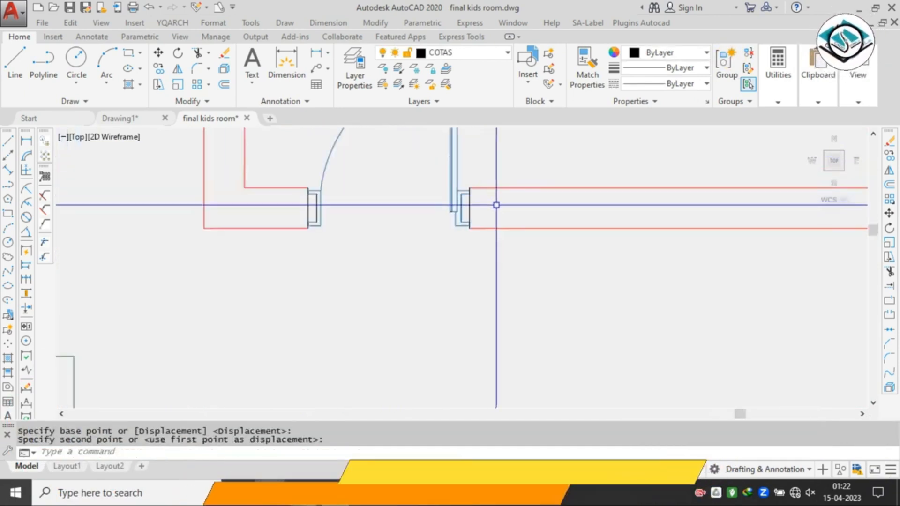
# - Move the desk with its chair and computer out of the reference drawing sheet to the empty space beside the floor plan
pyautogui.scroll(-6, 457, 225)
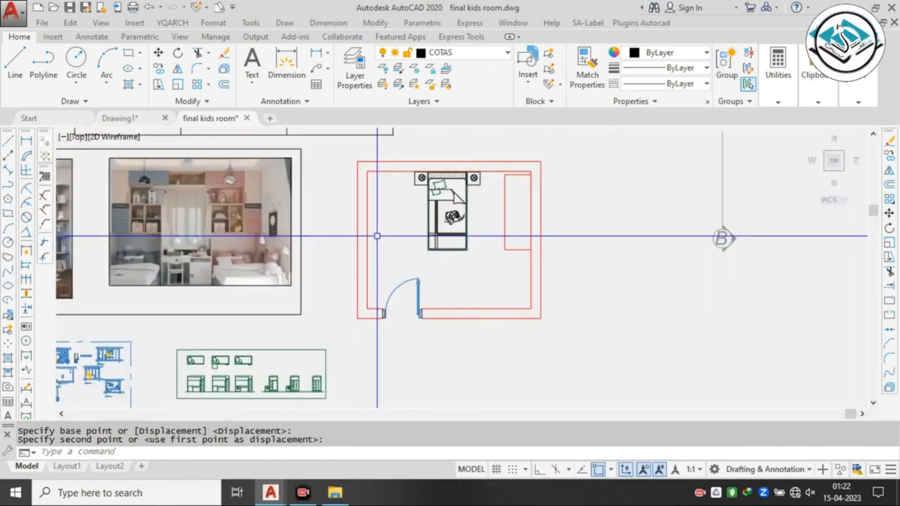
pyautogui.moveTo(354, 240)
pyautogui.mouseDown(button='middle')
pyautogui.moveTo(421, 250)
pyautogui.moveTo(397, 249)
pyautogui.mouseUp(button='middle')
pyautogui.scroll(-2, 433, 249)
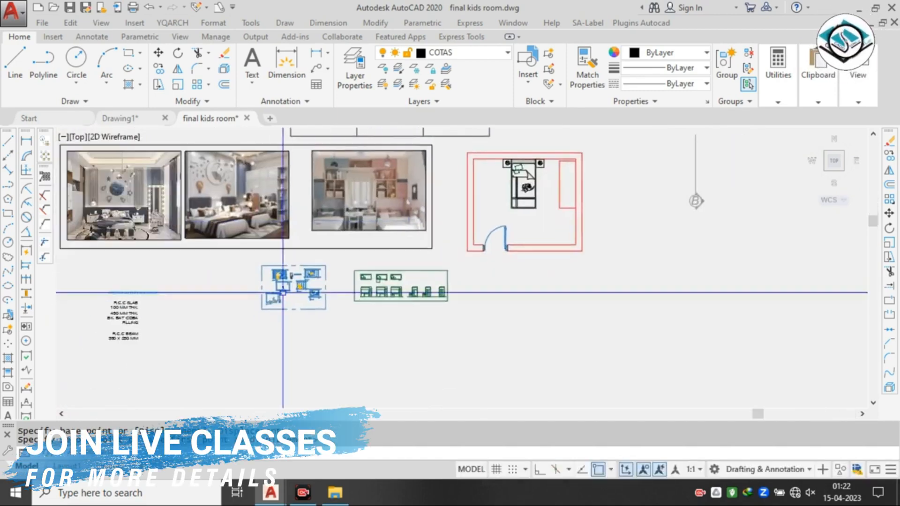
pyautogui.scroll(6, 283, 293)
pyautogui.click(304, 137)
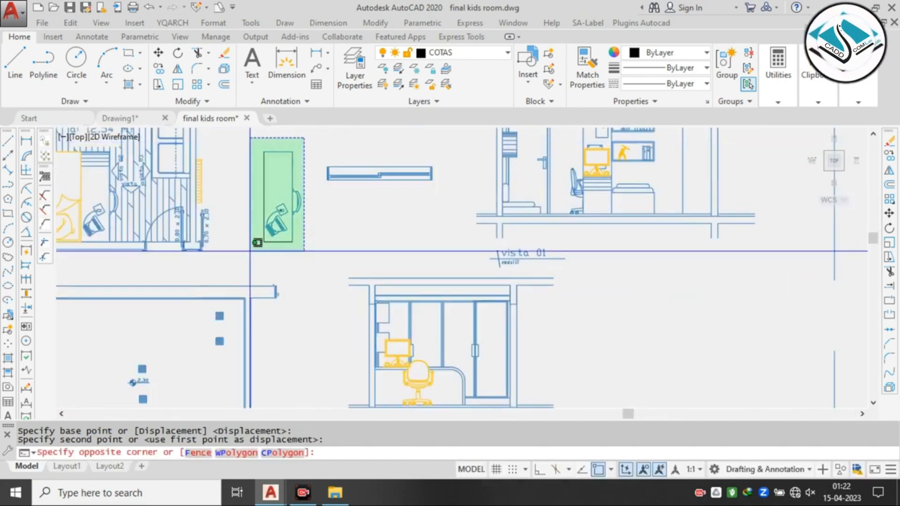
pyautogui.click(257, 242)
pyautogui.write('m')
pyautogui.press('Return')
pyautogui.click(257, 201)
pyautogui.scroll(-5, 258, 201)
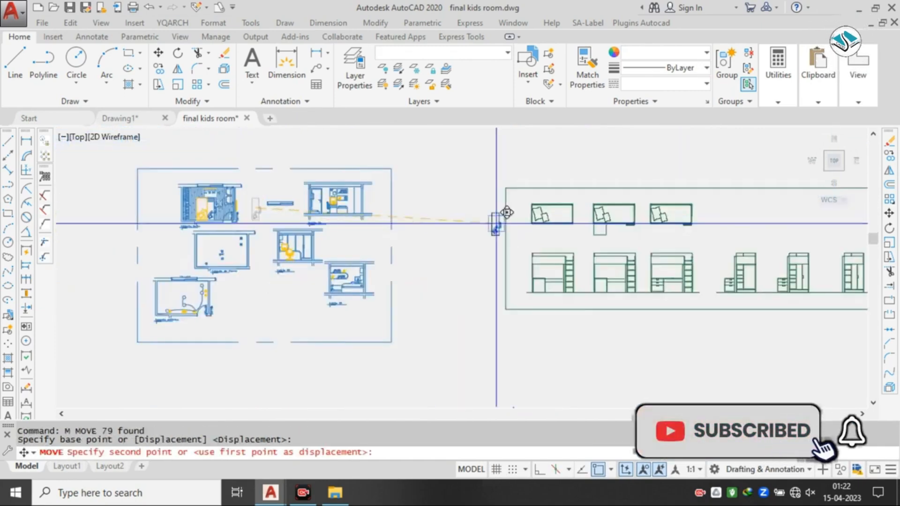
pyautogui.moveTo(508, 226); pyautogui.dragTo(361, 295, button='middle')
pyautogui.scroll(-4, 396, 256)
pyautogui.scroll(-2, 415, 251)
pyautogui.moveTo(563, 201); pyautogui.dragTo(508, 199, button='middle')
pyautogui.scroll(4, 443, 213)
pyautogui.scroll(-2, 440, 236)
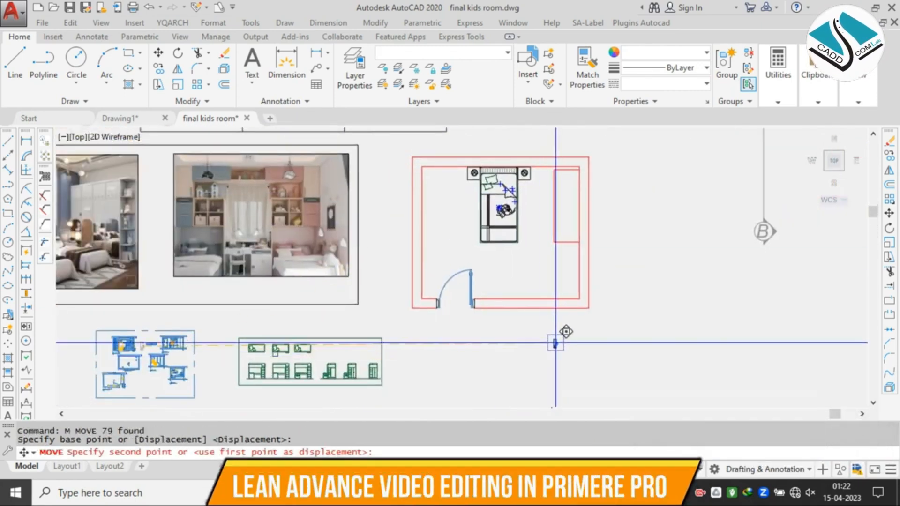
pyautogui.moveTo(674, 266); pyautogui.dragTo(643, 291, button='middle')
pyautogui.press('Escape')
# - Offset the room's inner left wall line 1'6" into the room
pyautogui.scroll(2, 414, 221)
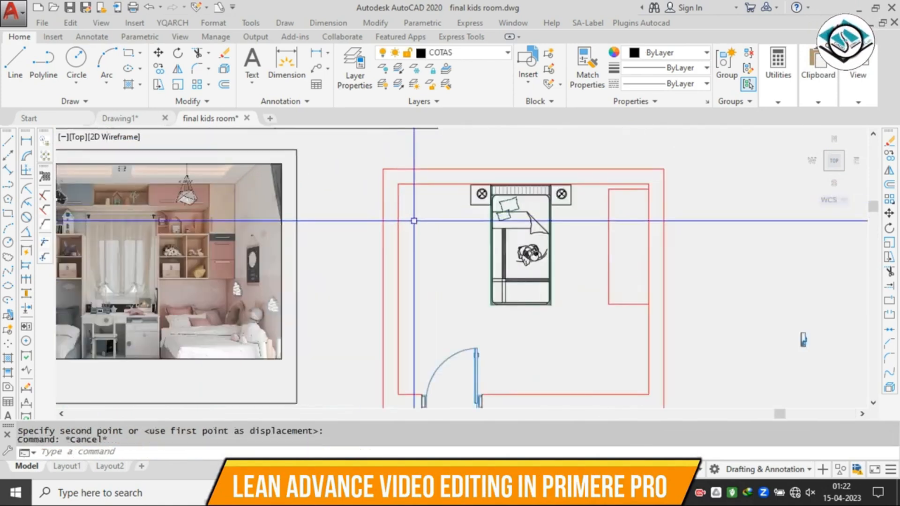
pyautogui.write('o')
pyautogui.press('Return')
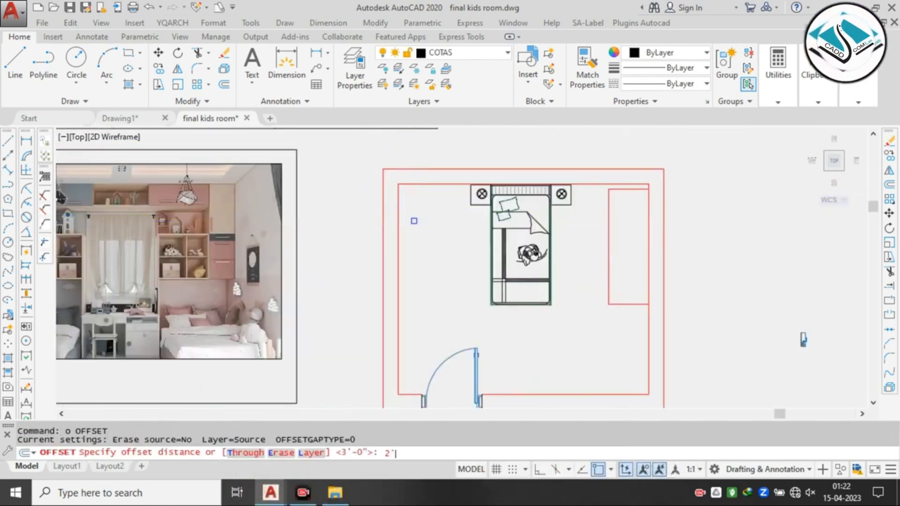
pyautogui.click(398, 244)
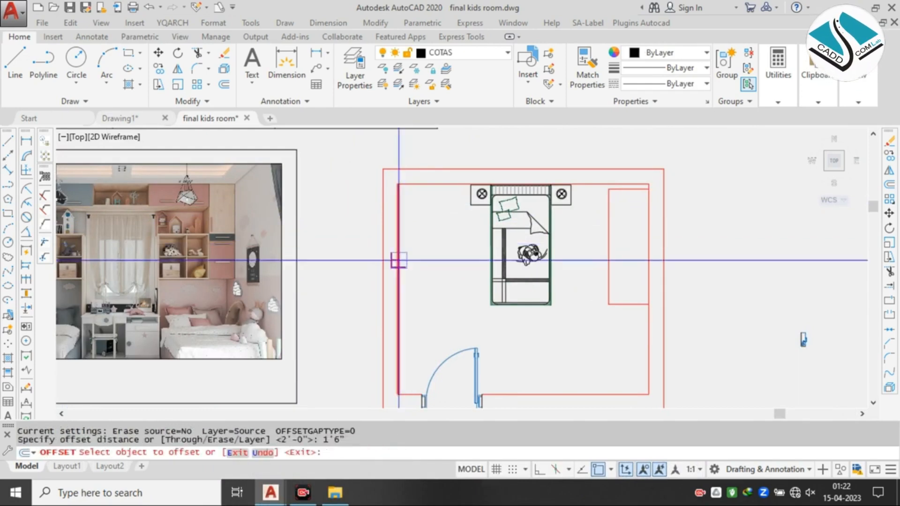
pyautogui.click(399, 260)
pyautogui.click(430, 261)
pyautogui.press('Escape')
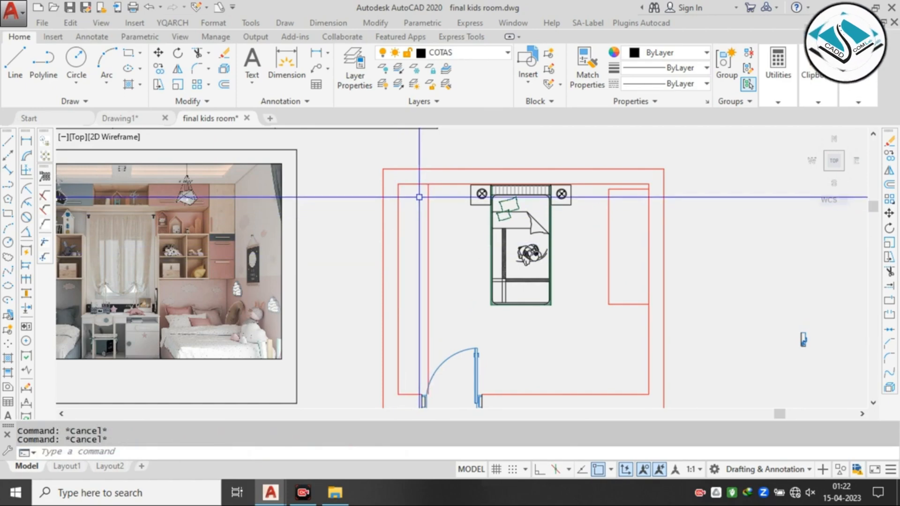
# - Examine the kids' room reference photos for the study desk, beds, wardrobes and dressing mirror arrangement
pyautogui.scroll(-2, 418, 199)
pyautogui.moveTo(247, 242); pyautogui.dragTo(391, 227, button='middle')
pyautogui.scroll(4, 392, 227)
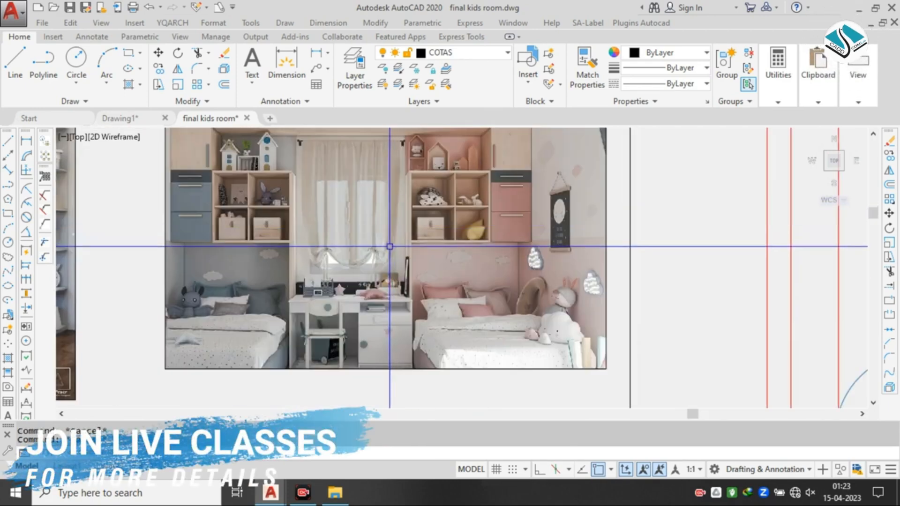
pyautogui.scroll(2, 357, 312)
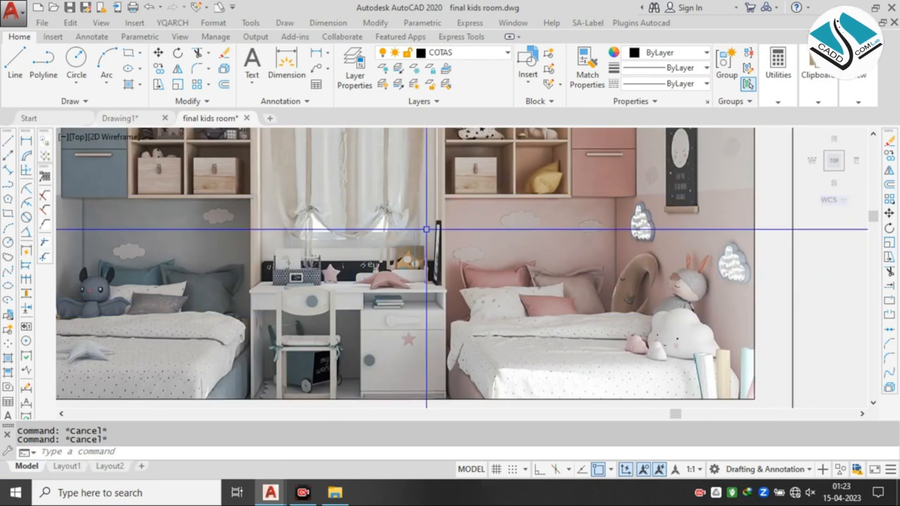
pyautogui.scroll(-6, 426, 230)
pyautogui.scroll(6, 351, 227)
pyautogui.moveTo(221, 214)
pyautogui.mouseDown(button='middle')
pyautogui.moveTo(352, 226)
pyautogui.moveTo(361, 194)
pyautogui.mouseUp(button='middle')
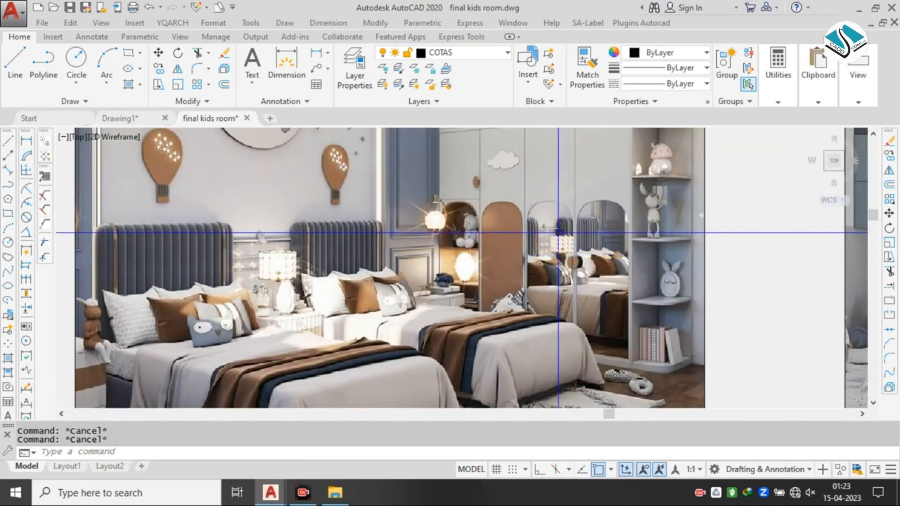
pyautogui.scroll(-4, 385, 251)
pyautogui.scroll(-1, 408, 241)
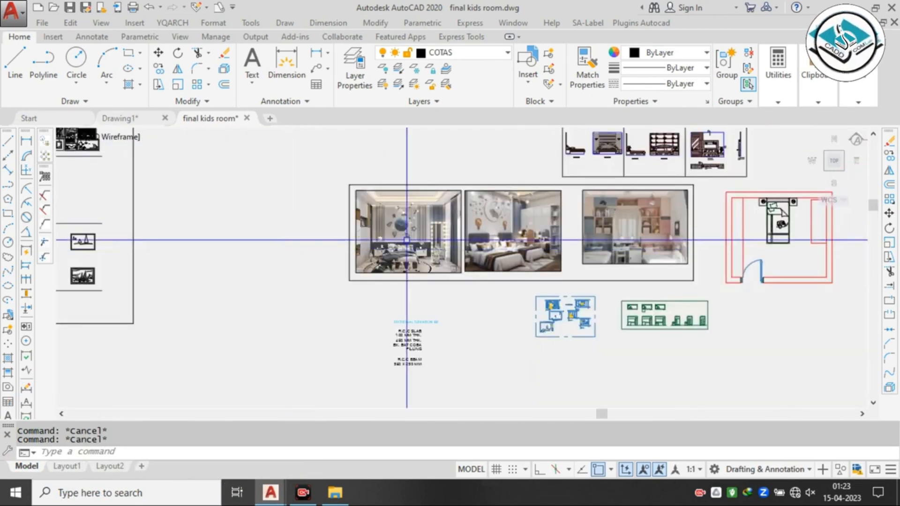
pyautogui.scroll(4, 406, 240)
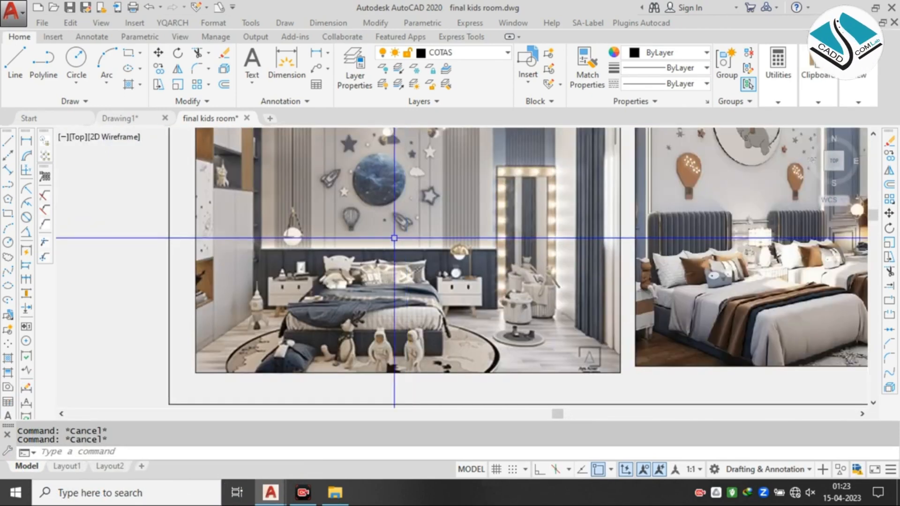
pyautogui.scroll(2, 505, 236)
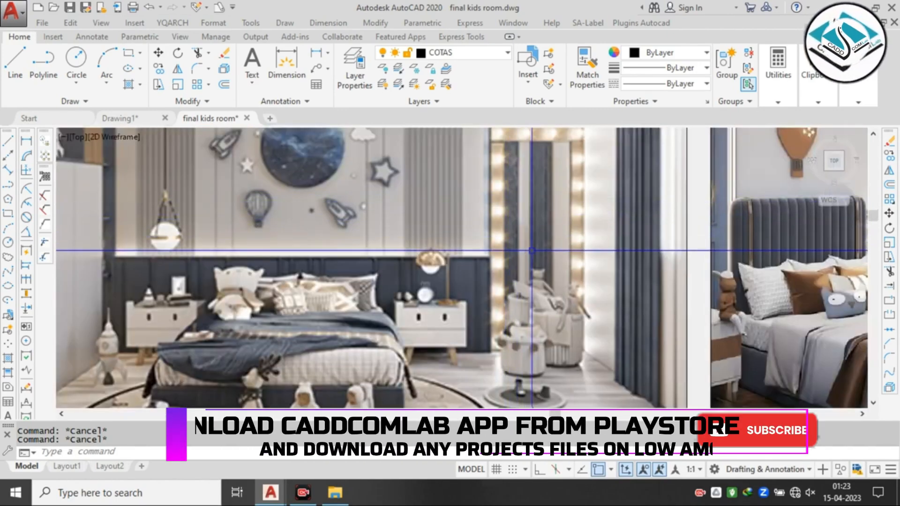
pyautogui.moveTo(562, 236); pyautogui.dragTo(516, 259, button='middle')
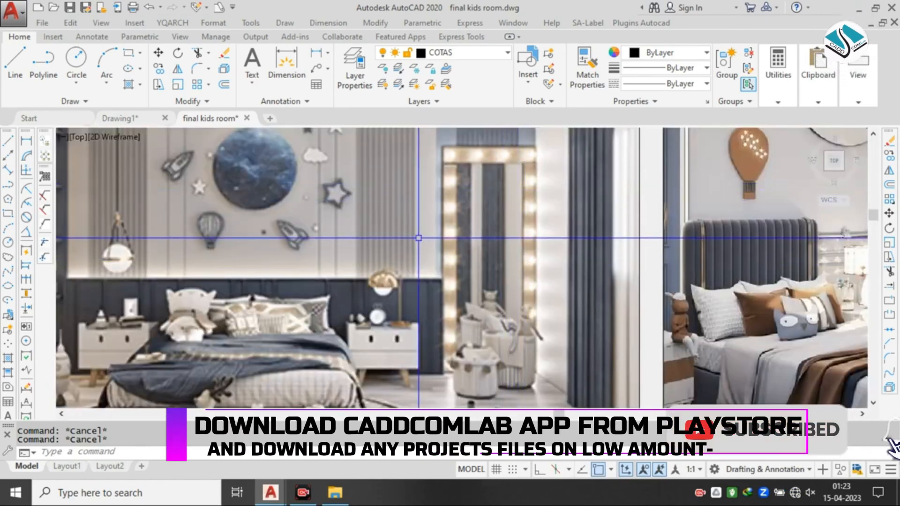
pyautogui.scroll(-5, 418, 238)
pyautogui.scroll(6, 583, 211)
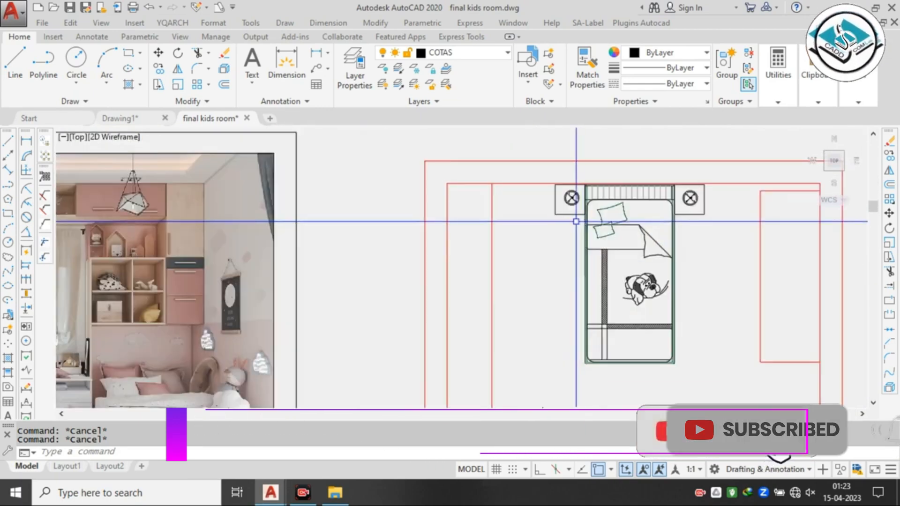
# - Draw a horizontal line across the strip between the inner left wall and its offset line, about level with the bed's middle
pyautogui.moveTo(522, 233); pyautogui.dragTo(491, 201, button='middle')
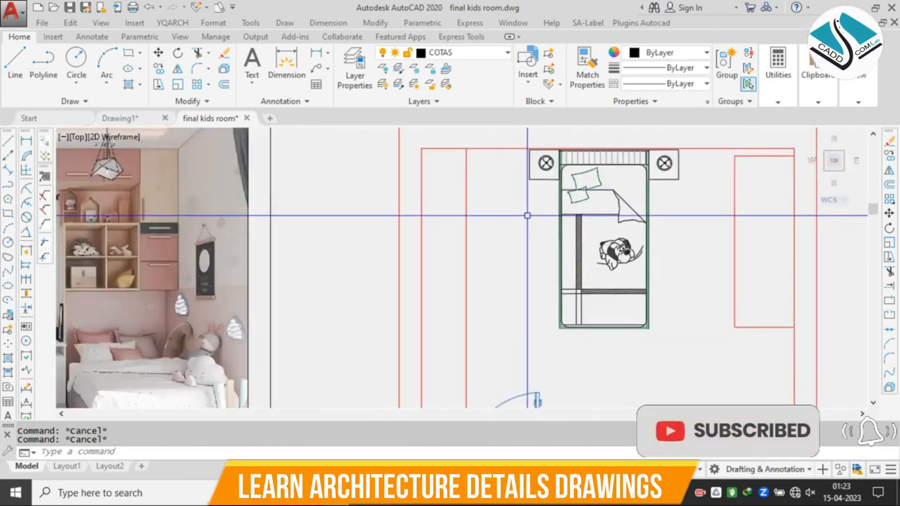
pyautogui.scroll(-2, 488, 211)
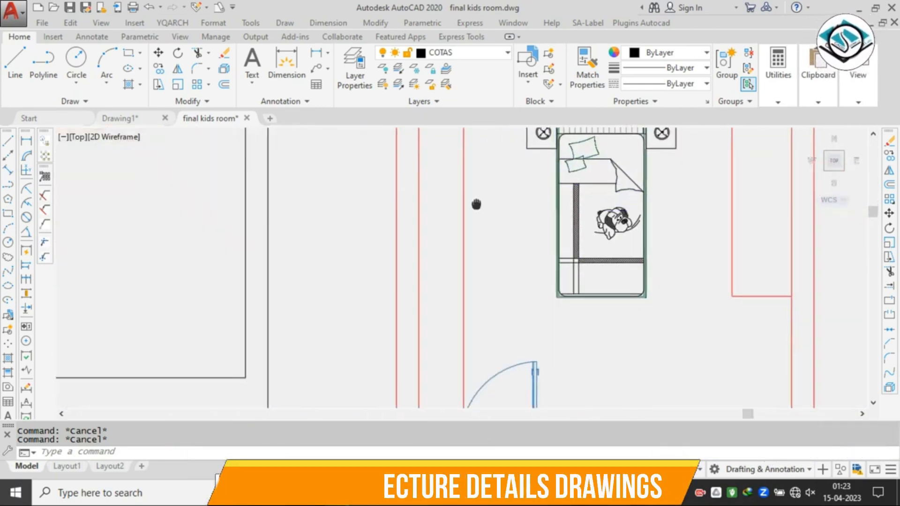
pyautogui.scroll(2, 485, 221)
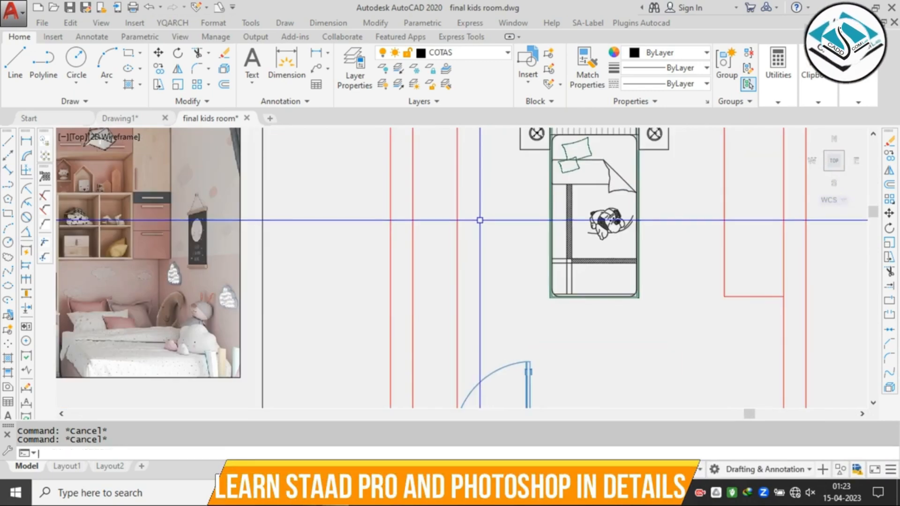
pyautogui.write('l')
pyautogui.press('Return')
pyautogui.click(413, 242)
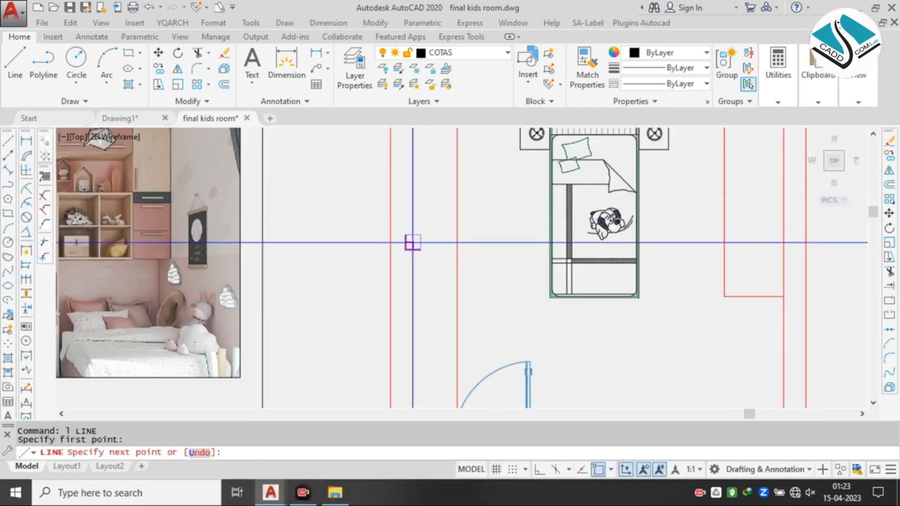
pyautogui.click(457, 242)
pyautogui.press('Escape')
# - Offset the horizontal line 1.5' upward and 1.5' downward to mark the two ends of the desk outline
pyautogui.scroll(-2, 455, 239)
pyautogui.scroll(2, 454, 239)
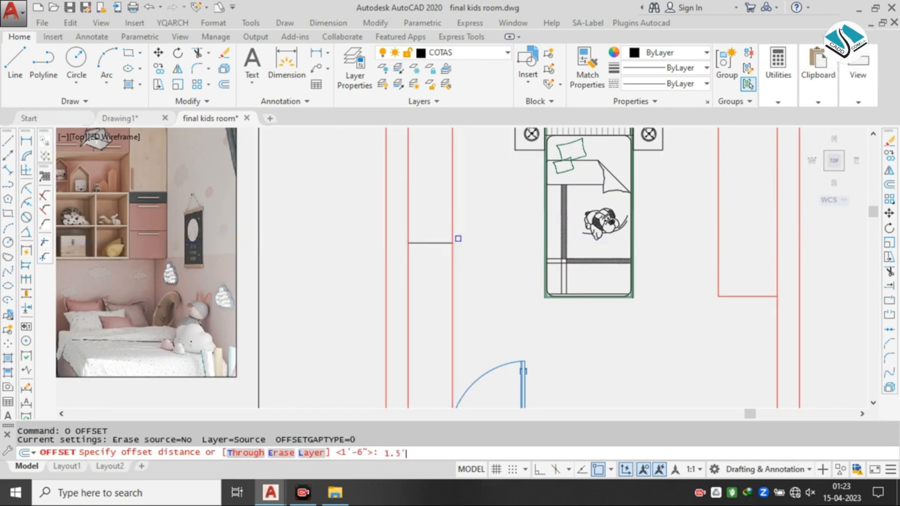
pyautogui.click(427, 241)
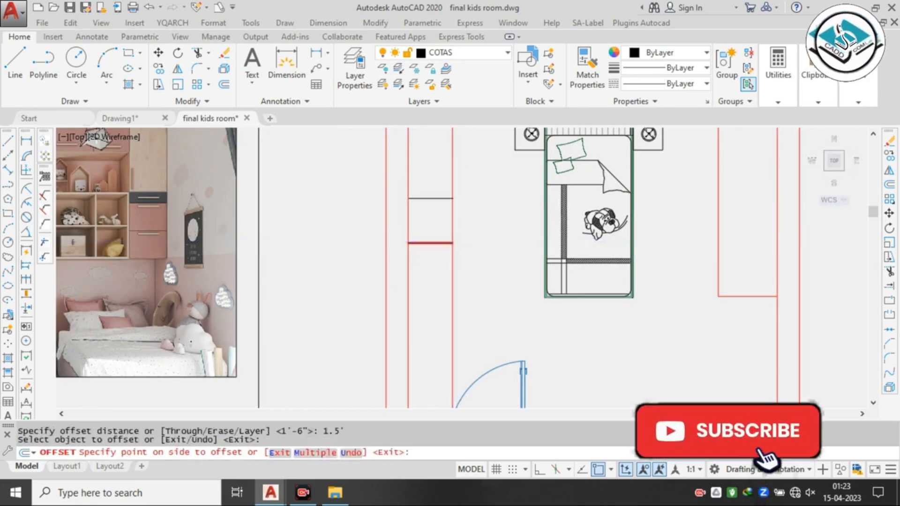
pyautogui.click(429, 220)
pyautogui.click(432, 243)
pyautogui.click(437, 256)
pyautogui.press('Escape')
pyautogui.press('Escape')
pyautogui.moveTo(437, 255); pyautogui.dragTo(424, 285, button='middle')
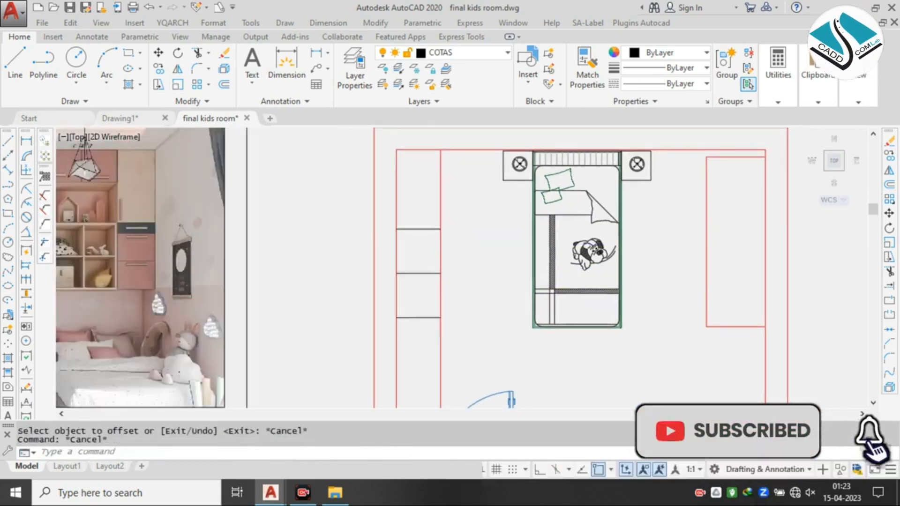
# - Trim the offset wall line above and below the two end lines, leaving a closed desk outline against the wall
pyautogui.press('Return')
pyautogui.press('Return')
pyautogui.click(458, 185)
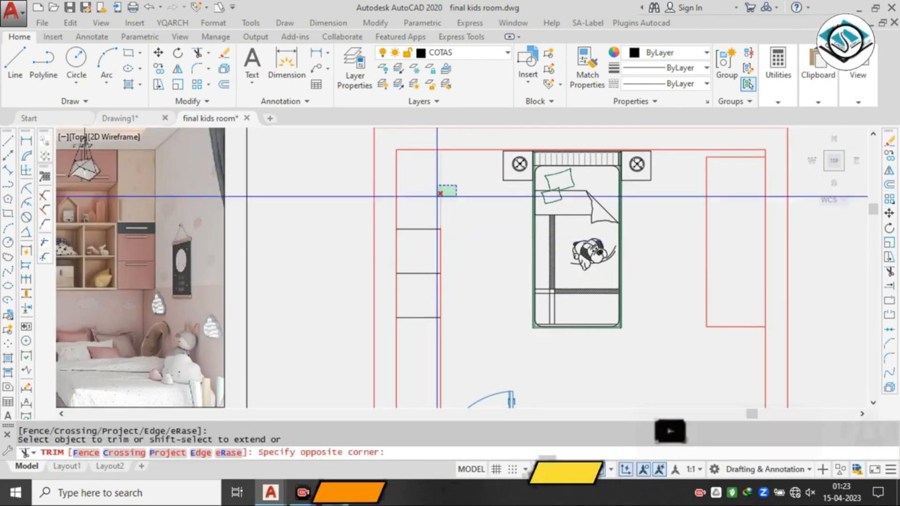
pyautogui.click(432, 199)
pyautogui.click(456, 335)
pyautogui.click(424, 362)
pyautogui.press('Escape')
# - Erase the middle horizontal line inside the desk outline
pyautogui.click(416, 273)
pyautogui.click(415, 293)
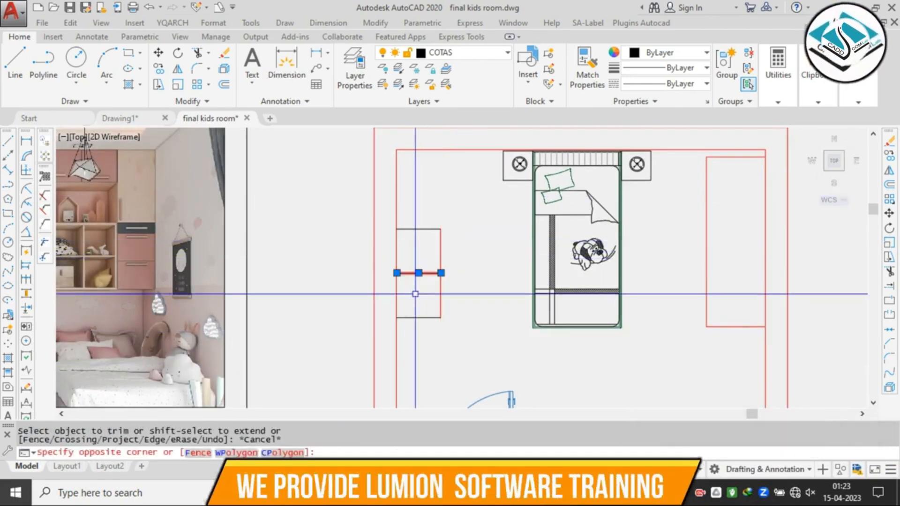
pyautogui.write('e')
pyautogui.press('Return')
# - Scale the desk, chair and computer by reference so the desk's length matches the long side of the outline at the wall
pyautogui.scroll(-3, 397, 240)
pyautogui.scroll(4, 580, 305)
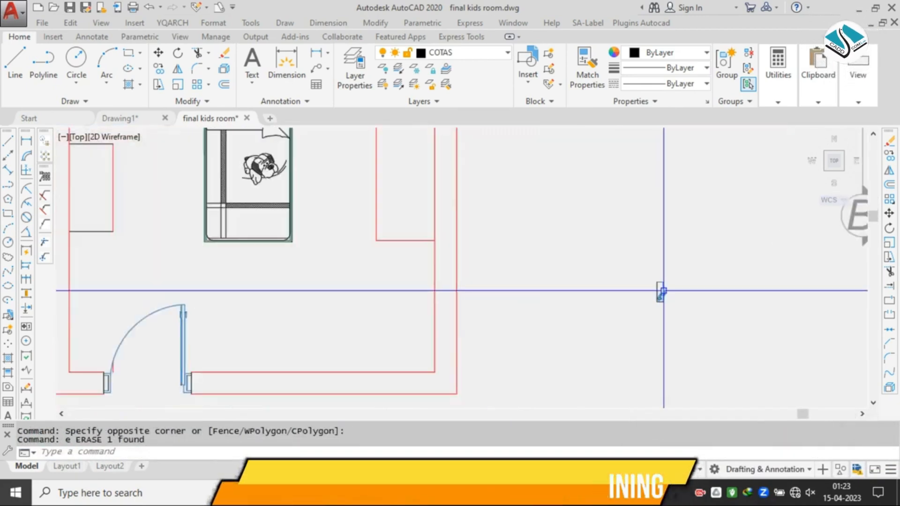
pyautogui.click(688, 260)
pyautogui.click(624, 335)
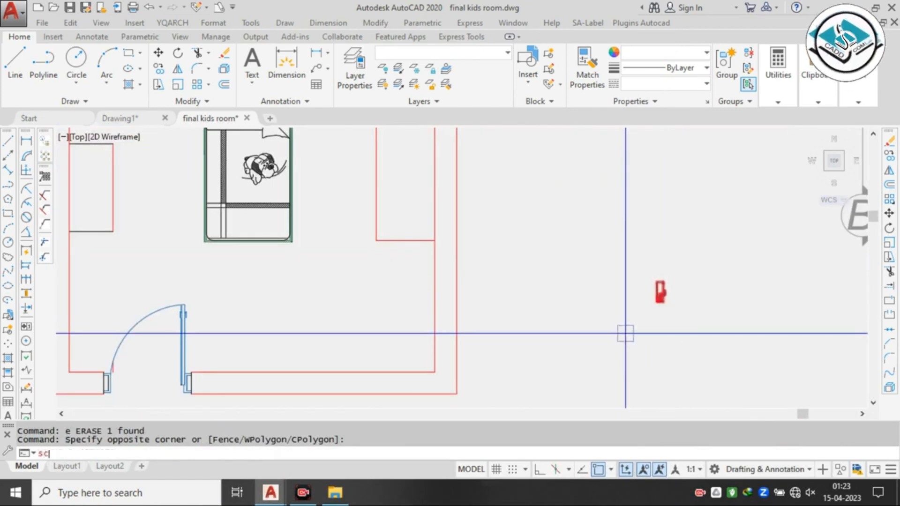
pyautogui.write('sc')
pyautogui.press('Return')
pyautogui.scroll(5, 643, 307)
pyautogui.click(616, 256)
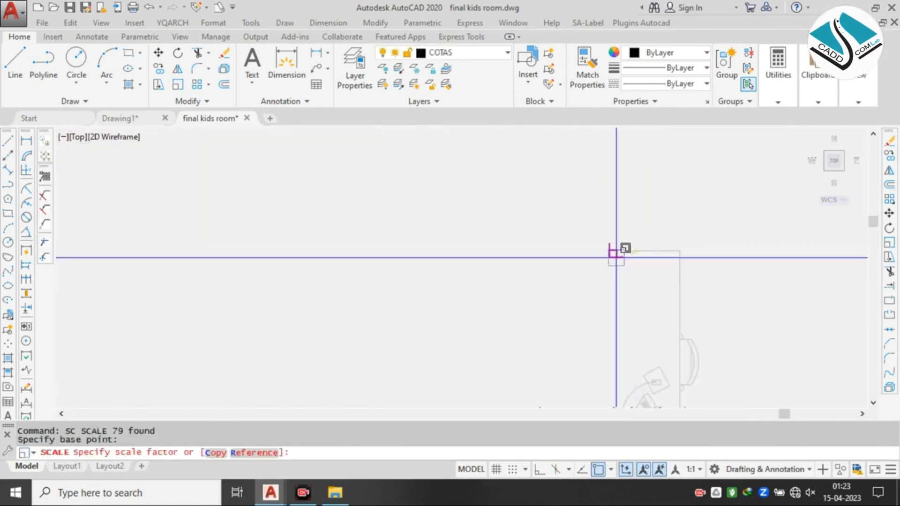
pyautogui.click(255, 453)
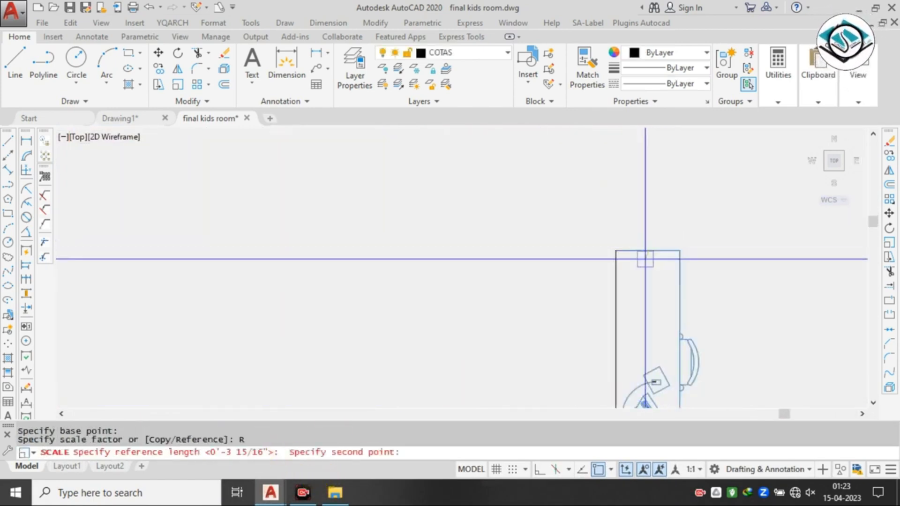
pyautogui.moveTo(652, 297); pyautogui.dragTo(631, 224, button='middle')
pyautogui.click(629, 371)
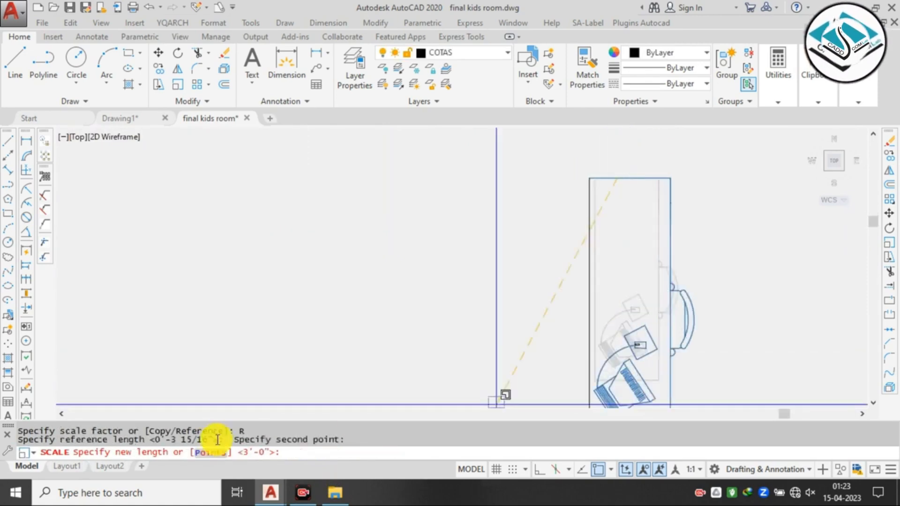
pyautogui.click(219, 454)
pyautogui.scroll(-12, 573, 232)
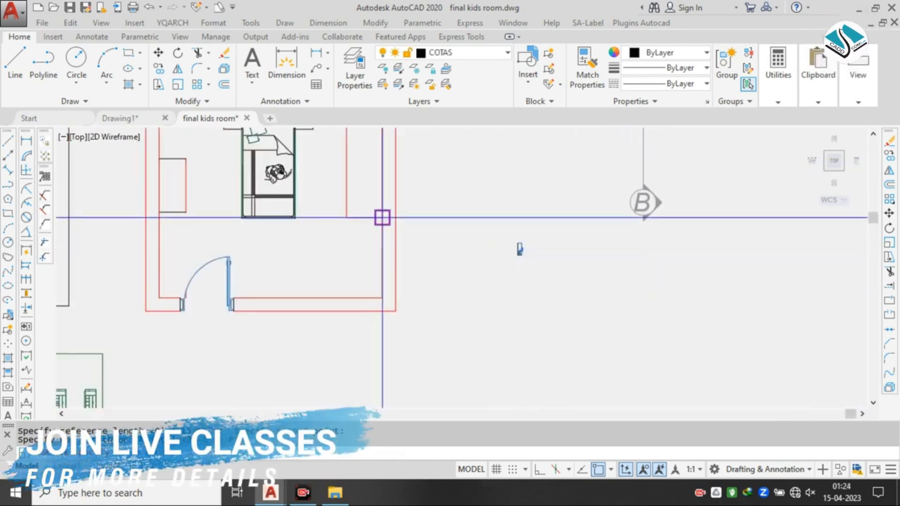
pyautogui.moveTo(382, 216); pyautogui.dragTo(514, 295, button='middle')
pyautogui.scroll(4, 309, 258)
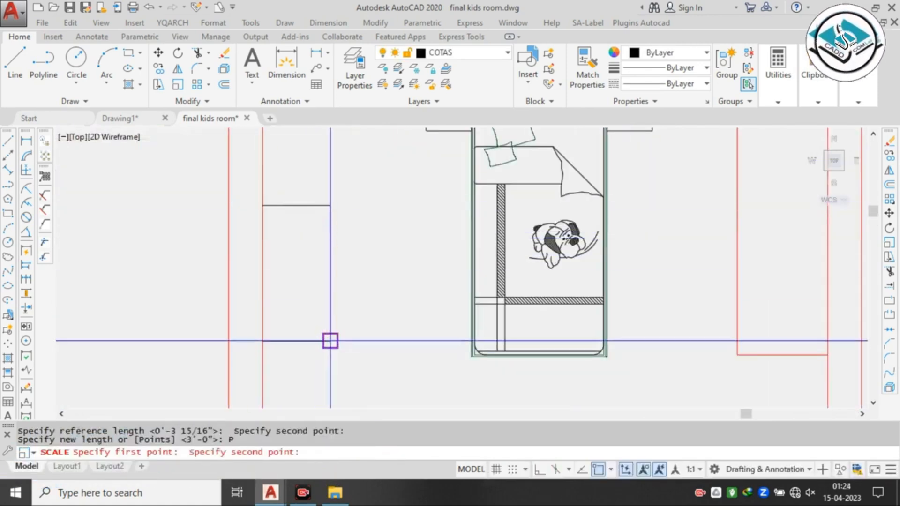
pyautogui.click(331, 340)
pyautogui.scroll(-4, 374, 257)
pyautogui.moveTo(608, 333); pyautogui.dragTo(515, 283, button='middle')
pyautogui.scroll(4, 602, 281)
pyautogui.click(667, 233)
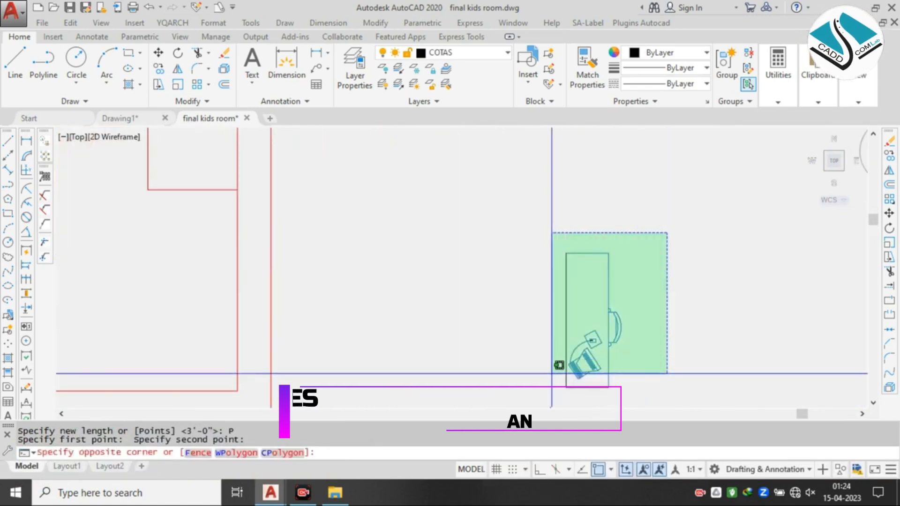
pyautogui.click(551, 373)
pyautogui.write('m')
pyautogui.press('Return')
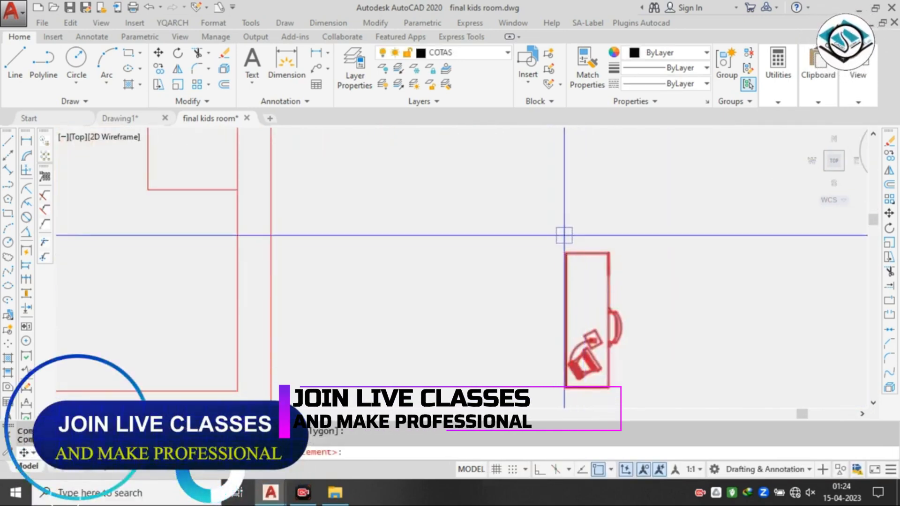
pyautogui.click(723, 64)
pyautogui.click(673, 227)
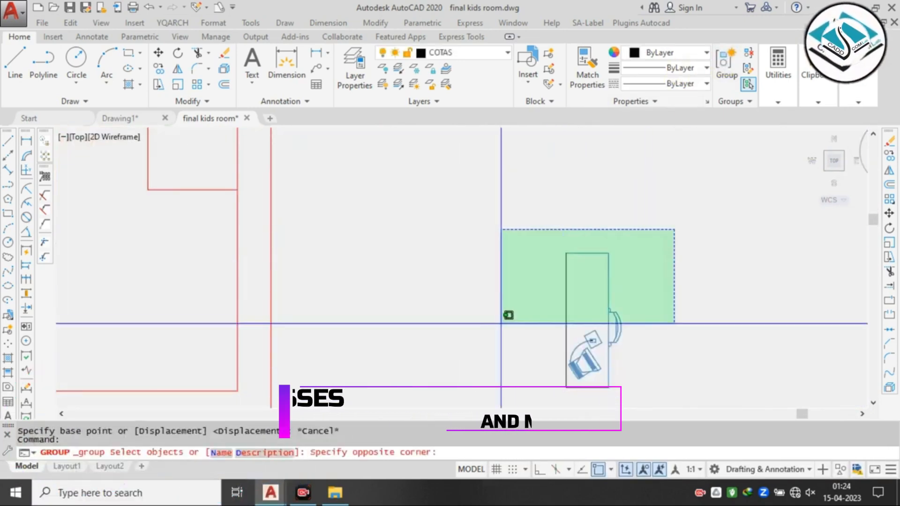
pyautogui.click(510, 322)
pyautogui.press('Escape')
# - Group the scaled desk, chair and computer into a single object
pyautogui.click(642, 195)
pyautogui.click(523, 388)
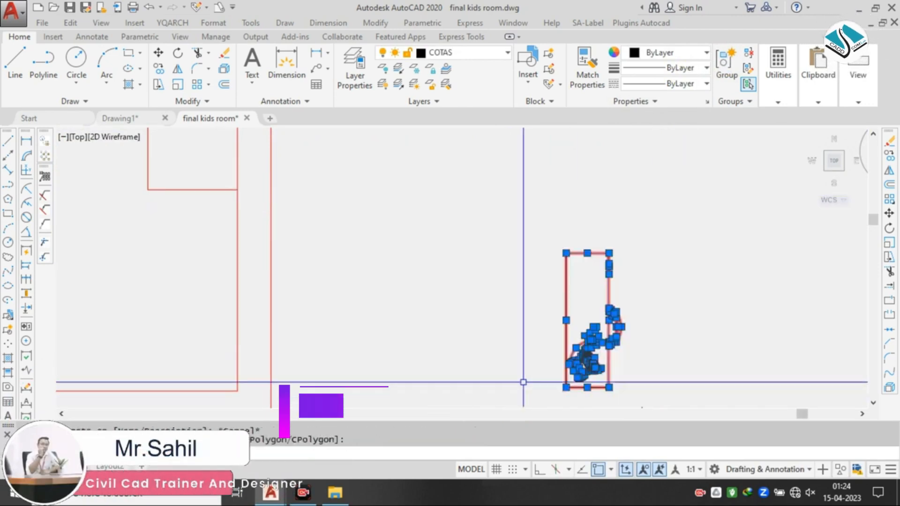
pyautogui.click(725, 78)
# - Move the grouped desk set from its upper-left corner to the upper-left corner of the desk outline at the wall
pyautogui.click(595, 258)
pyautogui.click(487, 305)
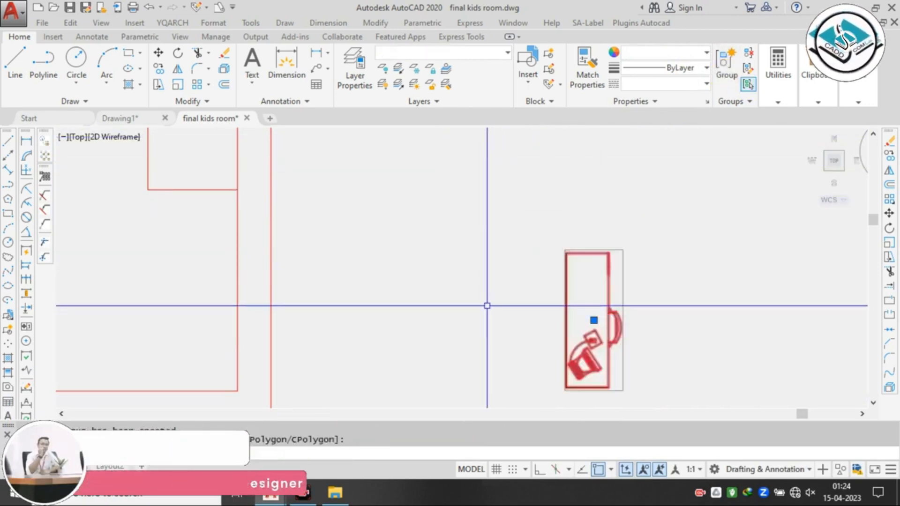
pyautogui.write('m')
pyautogui.press('space')
pyautogui.scroll(4, 530, 213)
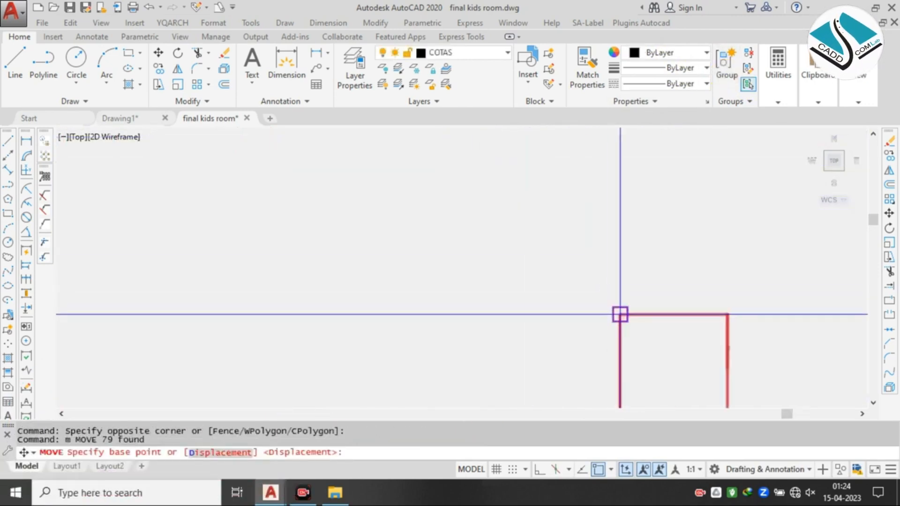
pyautogui.click(620, 314)
pyautogui.scroll(-5, 609, 267)
pyautogui.scroll(6, 375, 234)
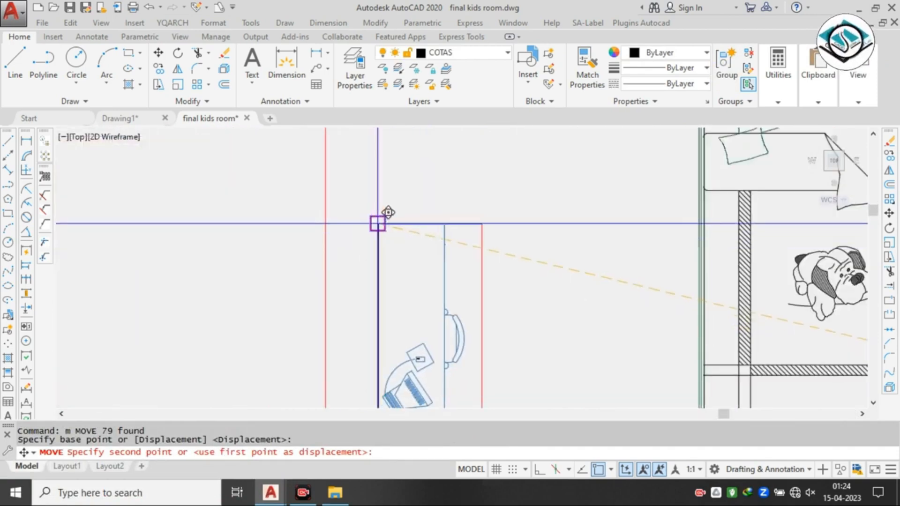
pyautogui.click(377, 223)
pyautogui.press('Escape')
pyautogui.scroll(-2, 432, 195)
pyautogui.moveTo(434, 197); pyautogui.dragTo(428, 193, button='middle')
pyautogui.scroll(2, 451, 227)
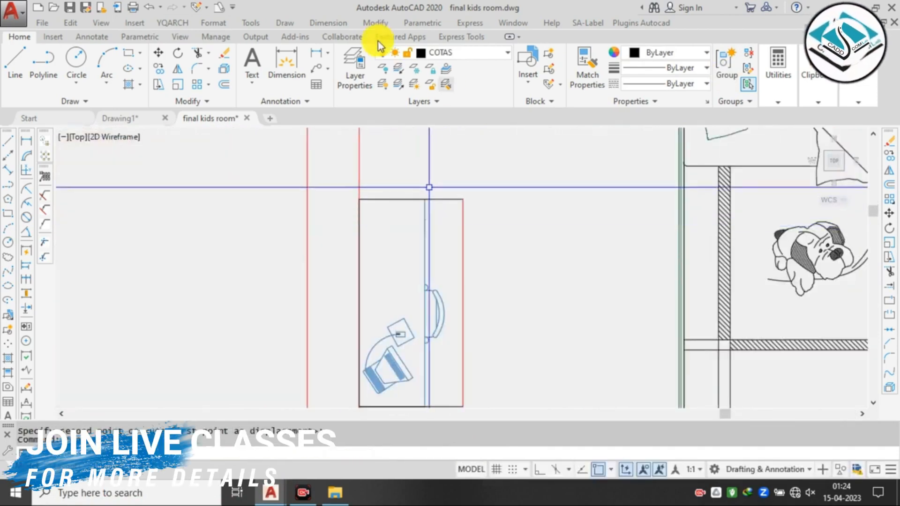
# - Measure the placed desk's depth with a linear dimension from the wall side to its front edge, without placing the dimension
pyautogui.click(328, 22)
pyautogui.click(357, 58)
pyautogui.scroll(3, 357, 172)
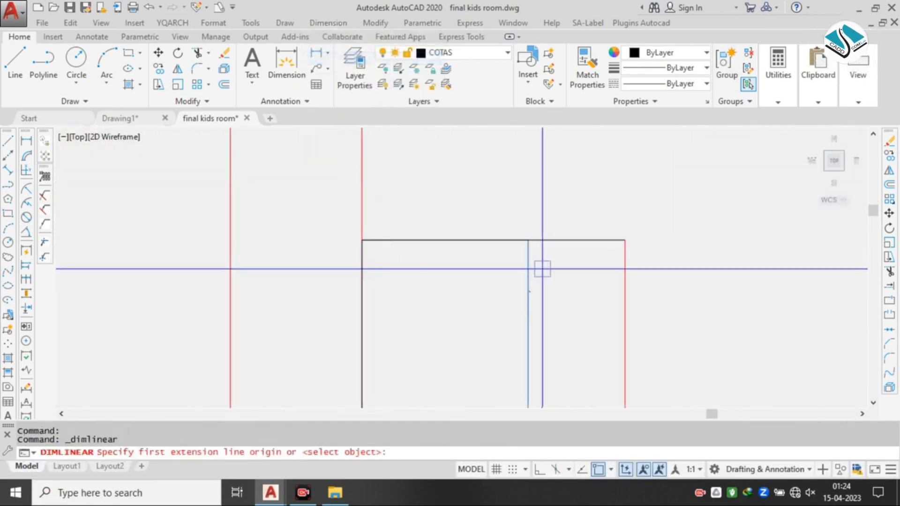
pyautogui.click(362, 241)
pyautogui.scroll(-3, 392, 212)
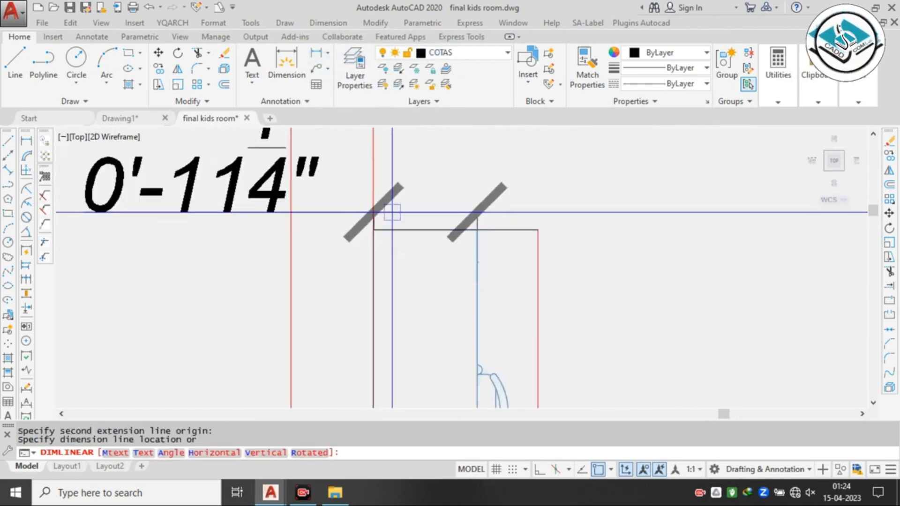
pyautogui.press('Escape')
pyautogui.scroll(4, 392, 212)
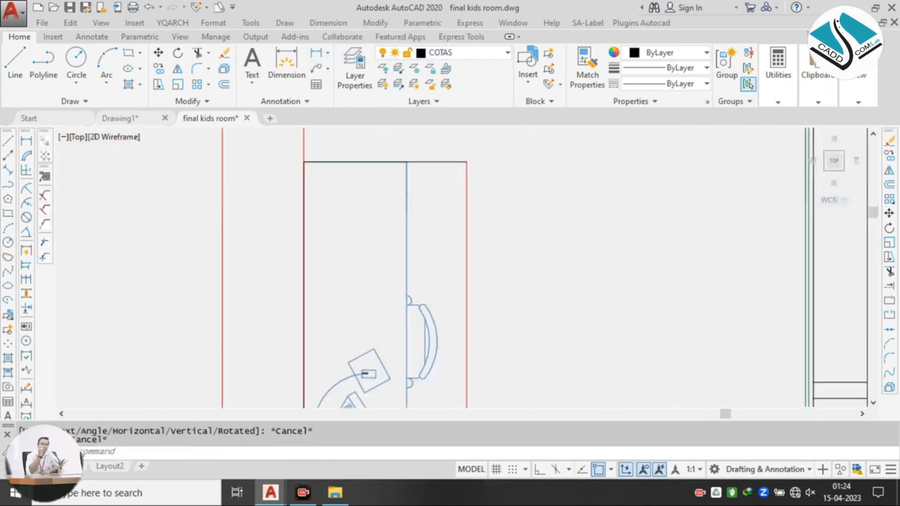
pyautogui.scroll(-2, 432, 178)
pyautogui.scroll(2, 446, 201)
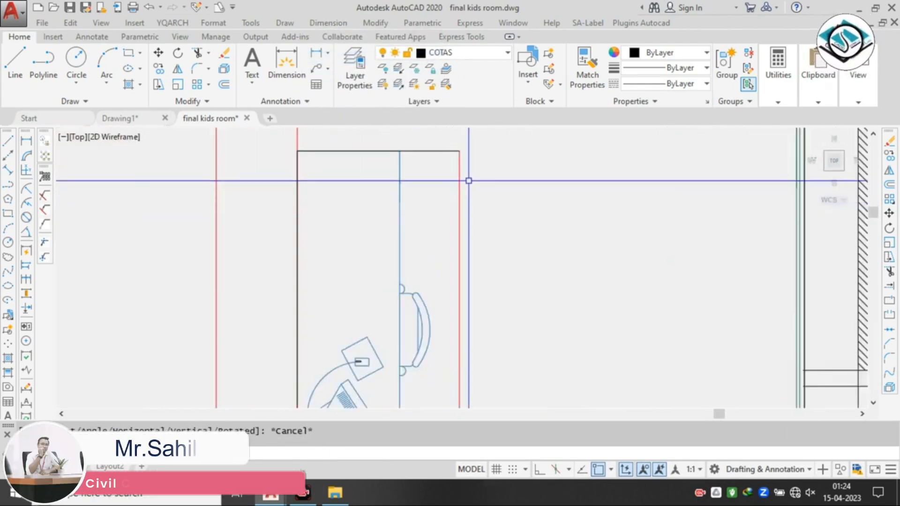
# - Ungroup the desk, chair and computer so their parts can be edited separately
pyautogui.click(459, 184)
pyautogui.click(414, 214)
pyautogui.click(384, 221)
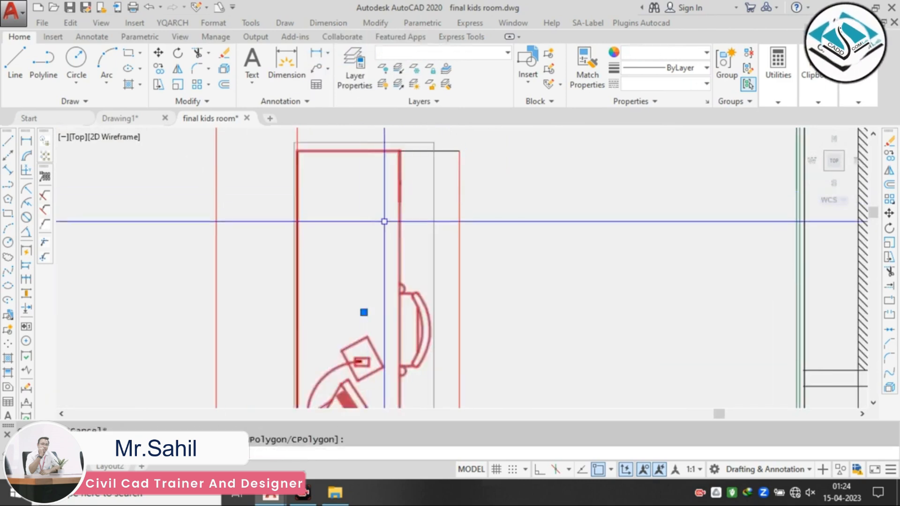
pyautogui.click(401, 209)
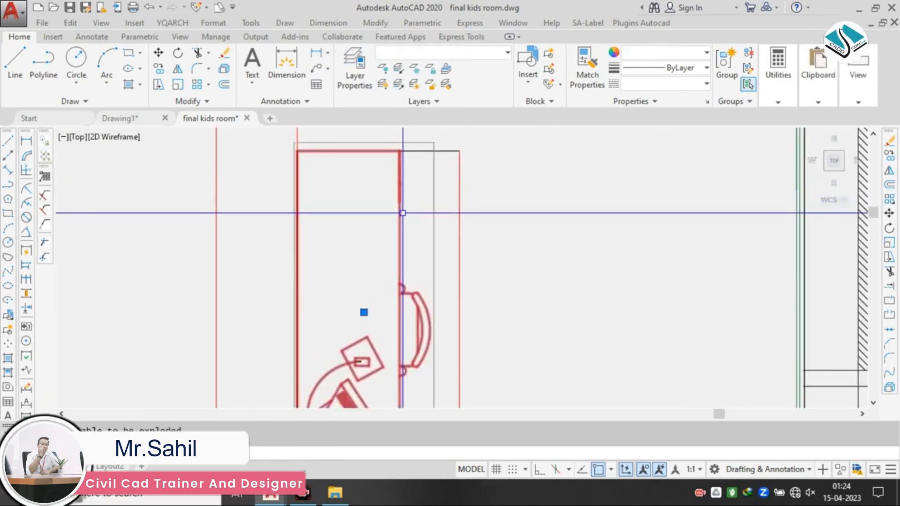
pyautogui.click(750, 53)
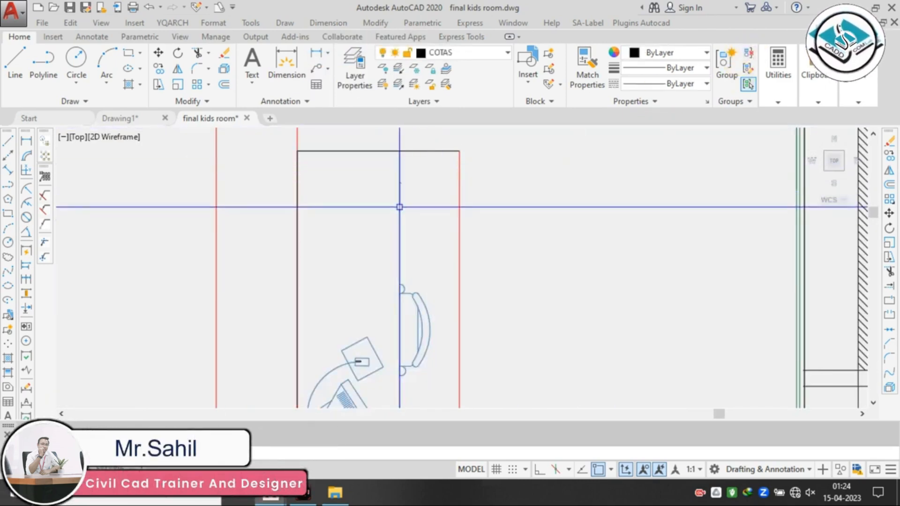
pyautogui.press('Escape')
pyautogui.scroll(-2, 426, 208)
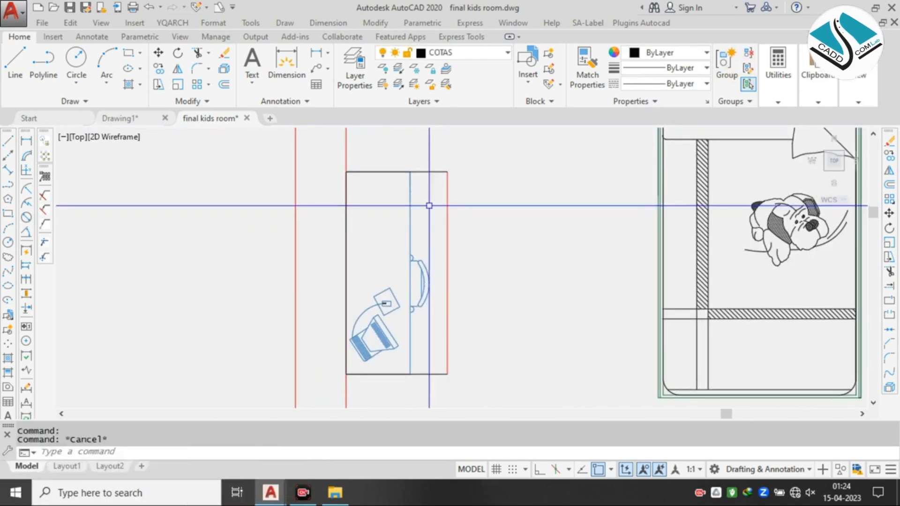
# - Move the desk's front edge together with the chair onto the front line of the desk outline
pyautogui.click(399, 151)
pyautogui.click(431, 390)
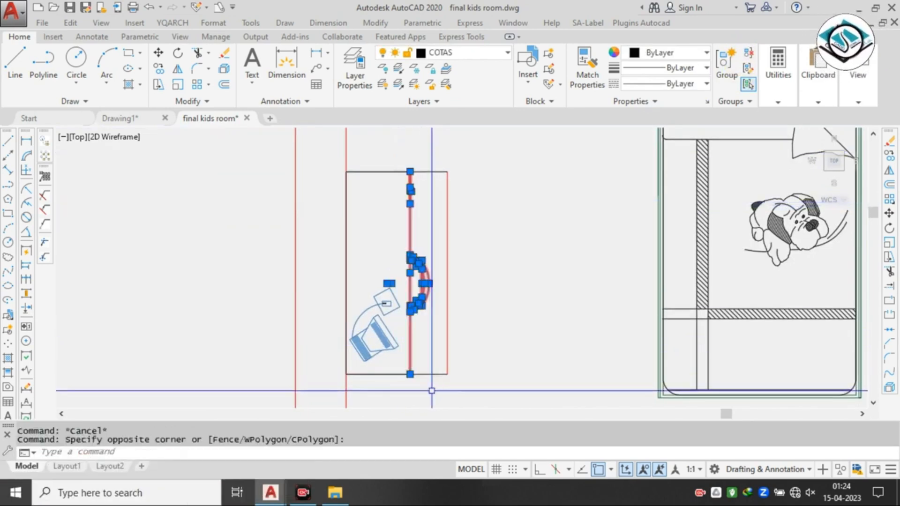
pyautogui.write('m')
pyautogui.press('Return')
pyautogui.scroll(4, 414, 170)
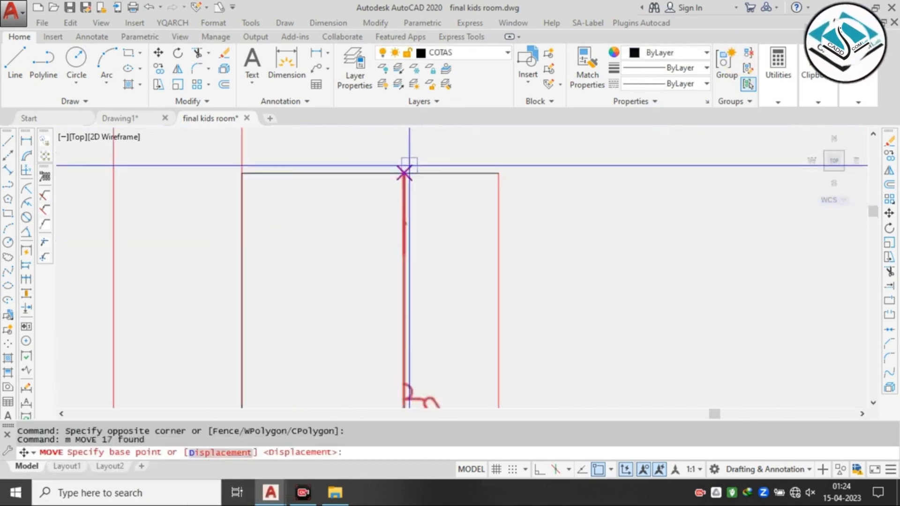
pyautogui.scroll(-3, 450, 167)
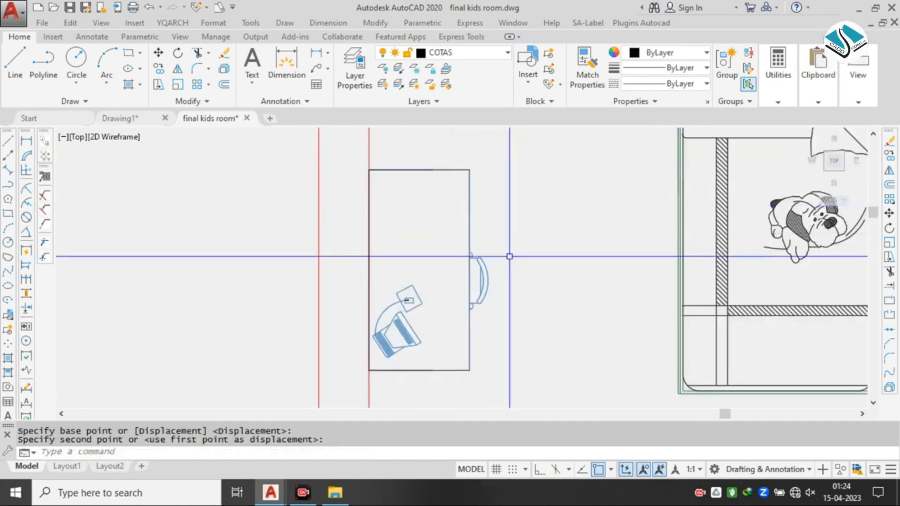
pyautogui.scroll(2, 403, 320)
pyautogui.press('Escape')
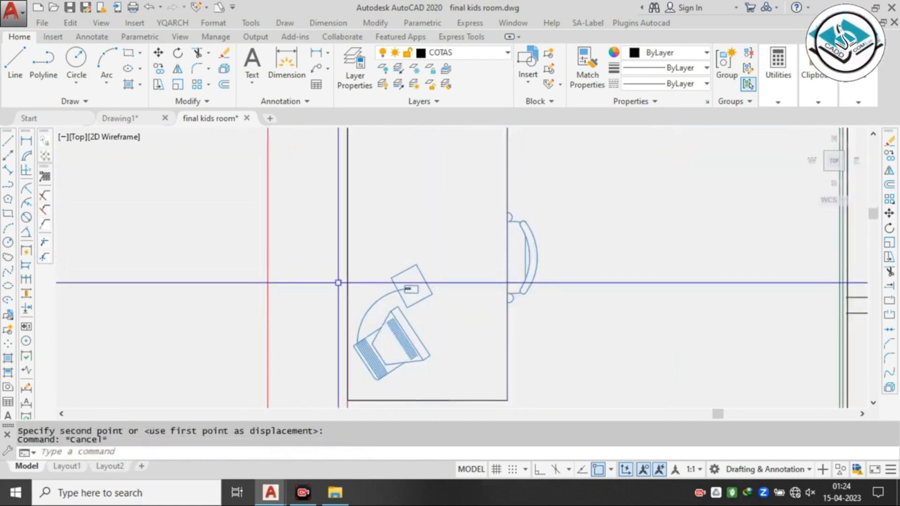
# - Scale the computer up freehand from the corner nearest the middle of the desk
pyautogui.click(321, 251)
pyautogui.click(459, 381)
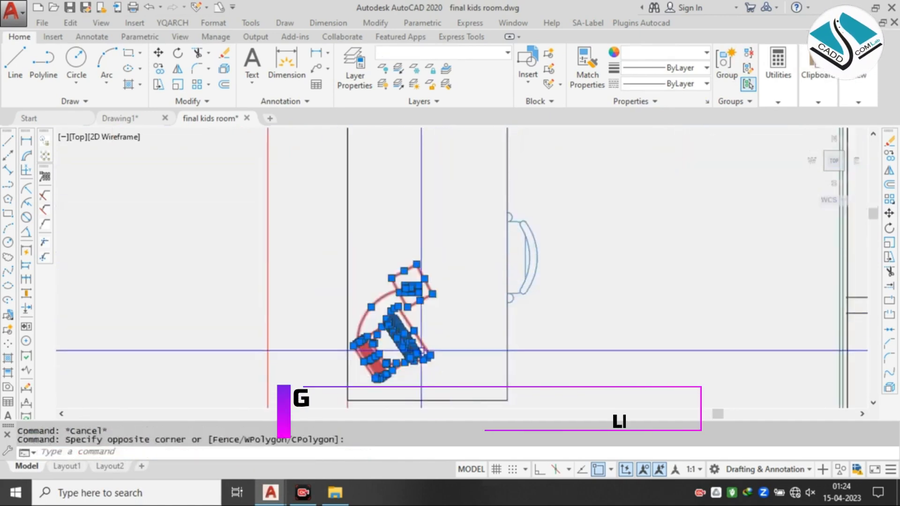
pyautogui.write('sc')
pyautogui.press('Return')
pyautogui.click(416, 264)
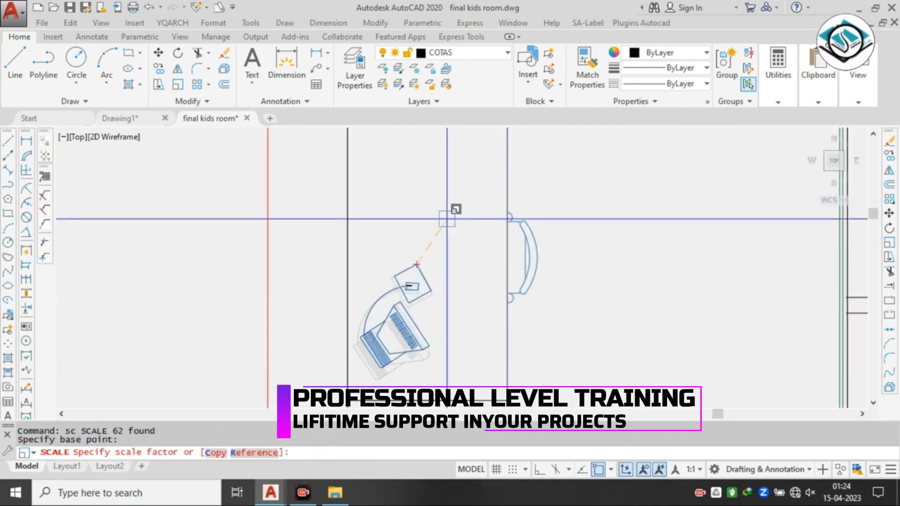
pyautogui.click(456, 198)
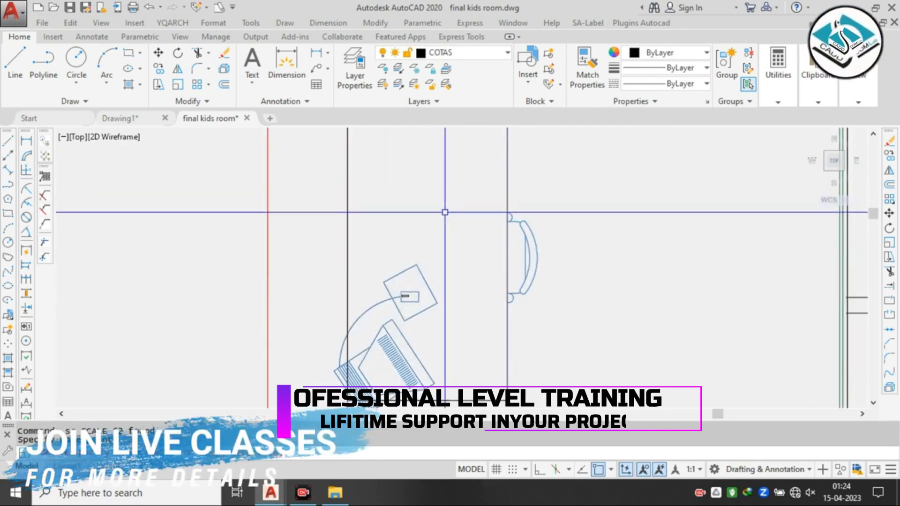
# - Move the enlarged computer up and away from the wall so it sits on the desk
pyautogui.click(323, 241)
pyautogui.moveTo(396, 363); pyautogui.dragTo(400, 295, button='middle')
pyautogui.click(463, 378)
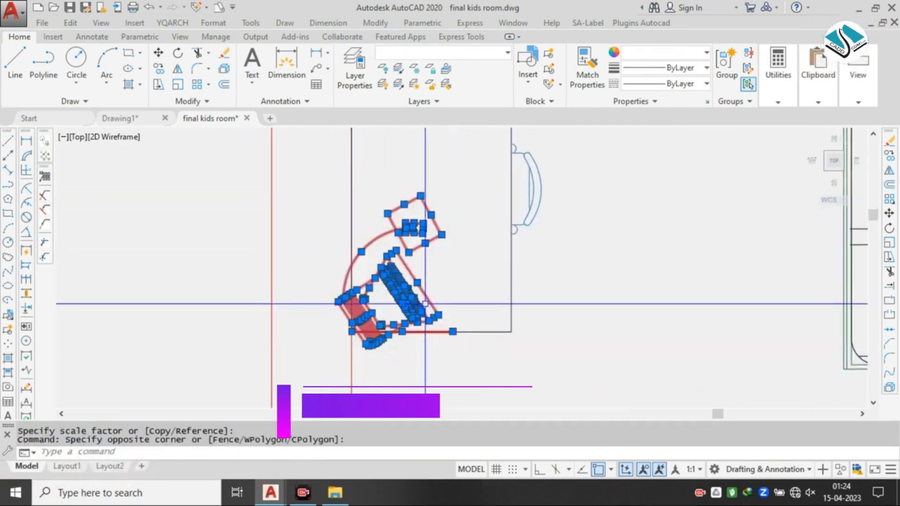
pyautogui.write('m')
pyautogui.press('Return')
pyautogui.click(396, 296)
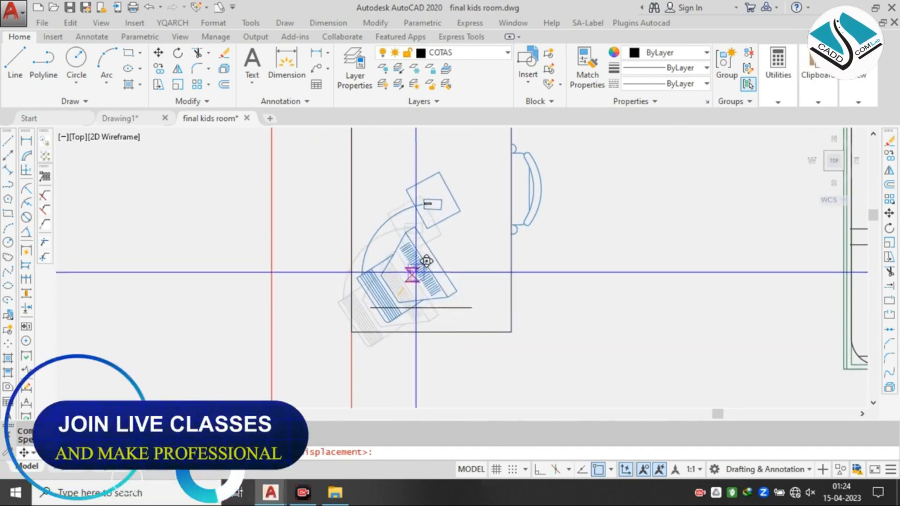
pyautogui.click(427, 272)
pyautogui.press('Escape')
# - Erase the stray horizontal line that lies across the lower part of the computer
pyautogui.click(456, 320)
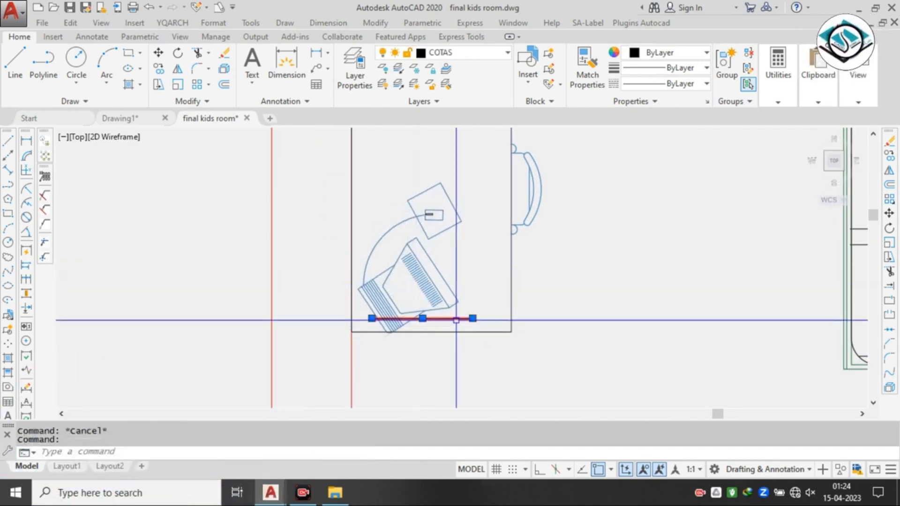
pyautogui.scroll(-2, 429, 330)
pyautogui.moveTo(509, 211); pyautogui.dragTo(504, 251, button='middle')
pyautogui.scroll(-2, 505, 251)
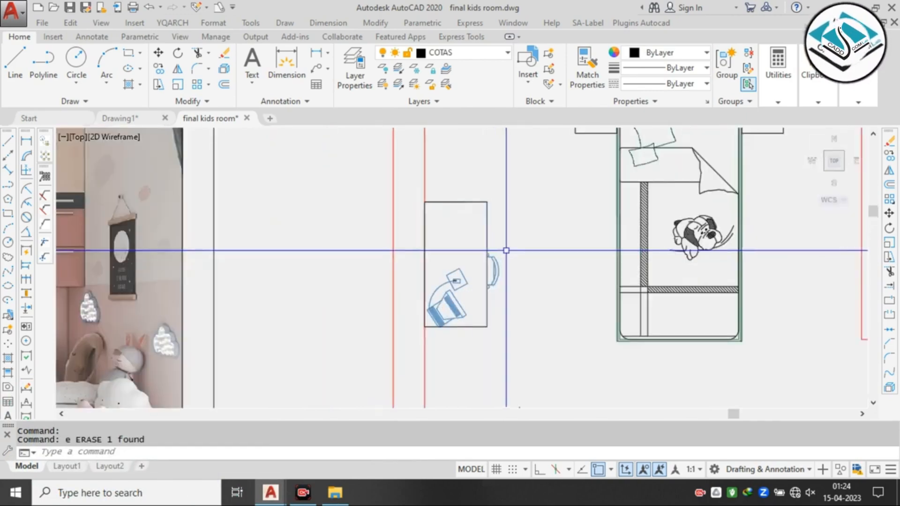
pyautogui.scroll(4, 521, 268)
pyautogui.click(418, 209)
pyautogui.click(478, 346)
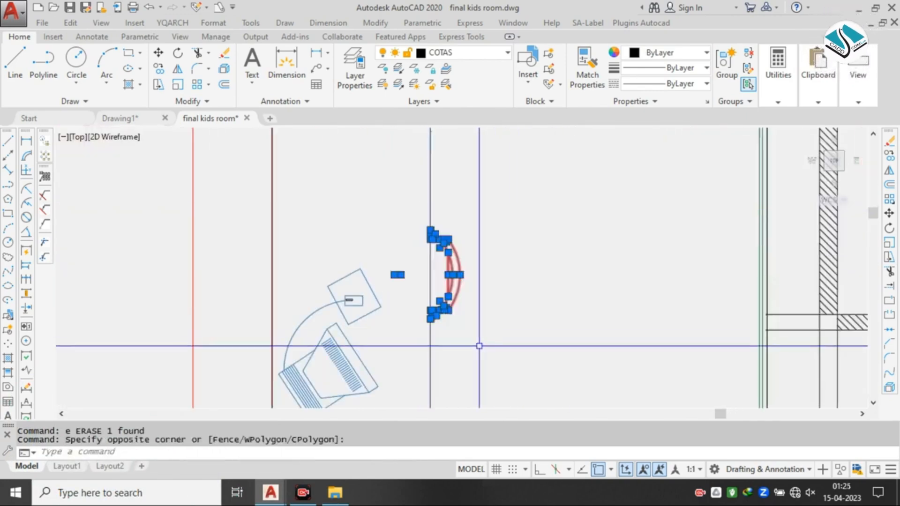
pyautogui.write('c')
pyautogui.press('Return')
pyautogui.scroll(-4, 442, 301)
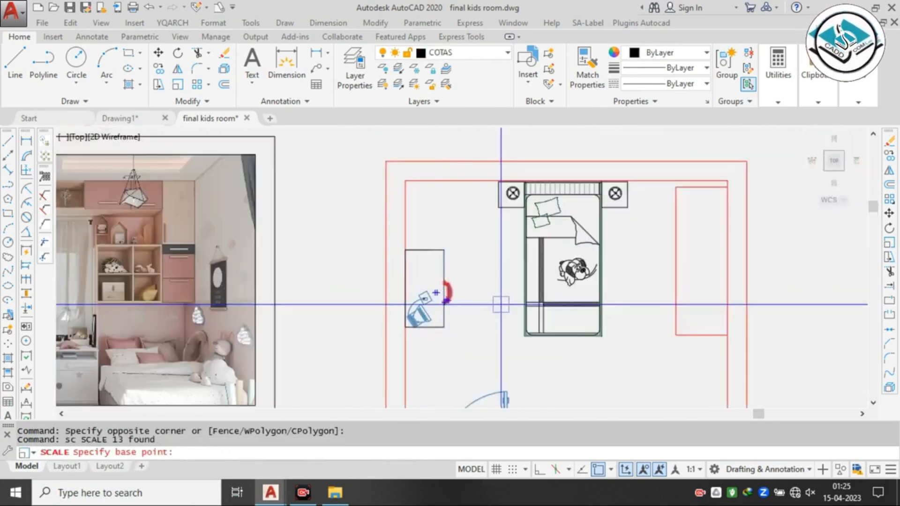
pyautogui.press('Escape')
pyautogui.scroll(4, 442, 294)
pyautogui.click(425, 237)
pyautogui.click(492, 335)
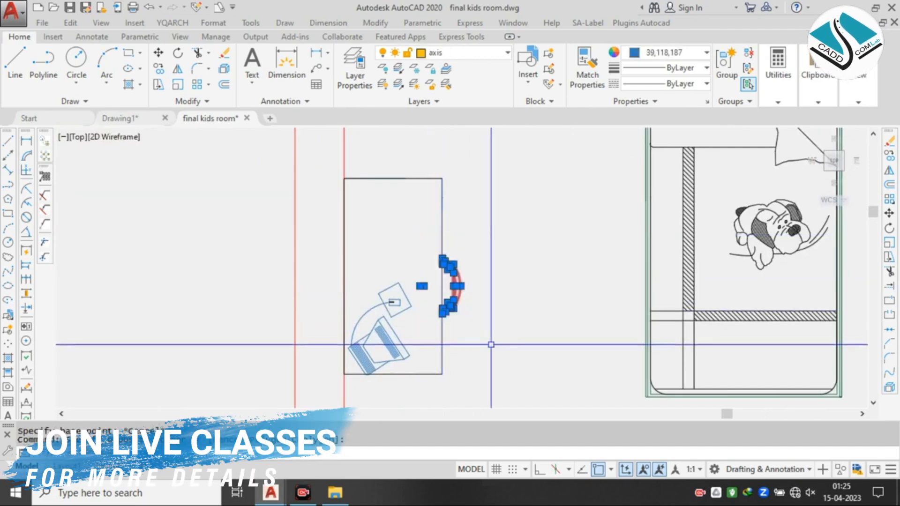
pyautogui.press('Escape')
pyautogui.press('Escape')
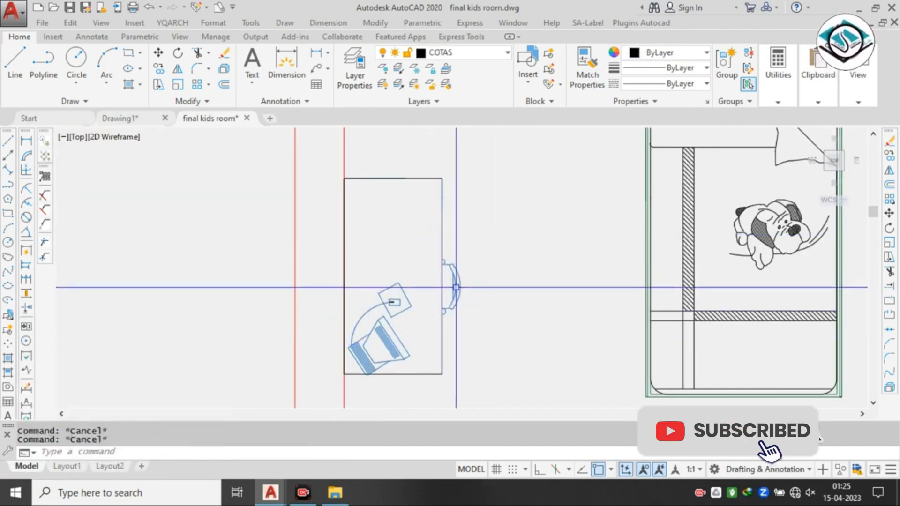
pyautogui.scroll(4, 455, 276)
pyautogui.scroll(-3, 416, 253)
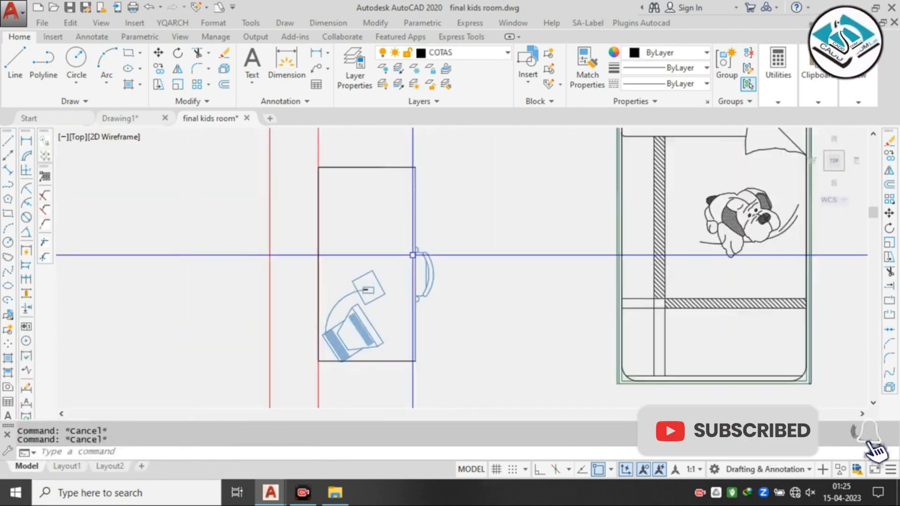
# - Try out a 2' vertical reference line in the open space between the desk and the bed, and erase it
pyautogui.write('l')
pyautogui.press('Return')
pyautogui.click(521, 227)
pyautogui.press('F8')
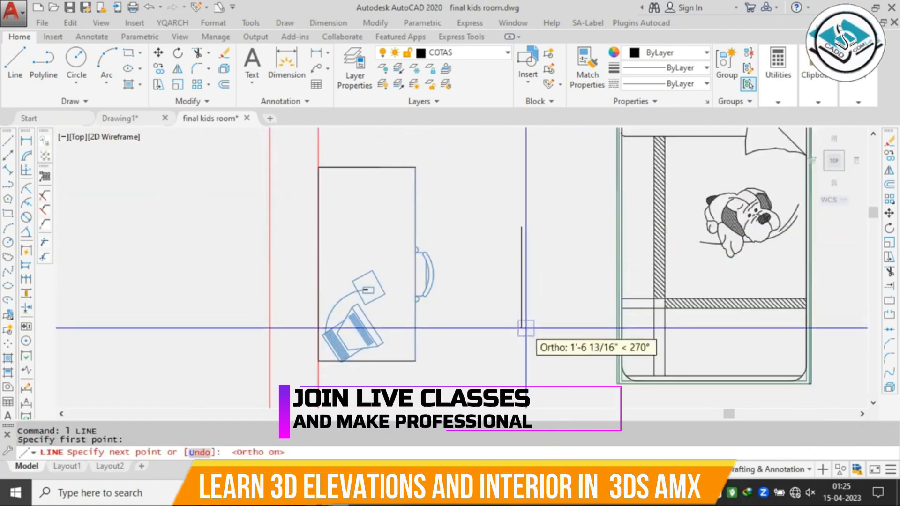
pyautogui.write("'")
pyautogui.press('Return')
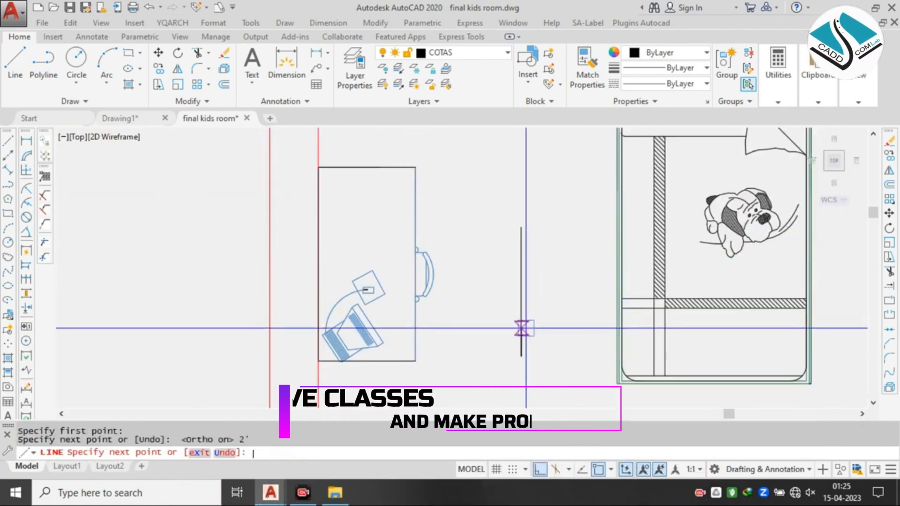
pyautogui.click(526, 328)
pyautogui.click(494, 311)
pyautogui.write('e')
pyautogui.press('Return')
# - Try out another vertical reference line in the open space between the chair and the bed, and erase it
pyautogui.write('l LINE')
pyautogui.press('Return')
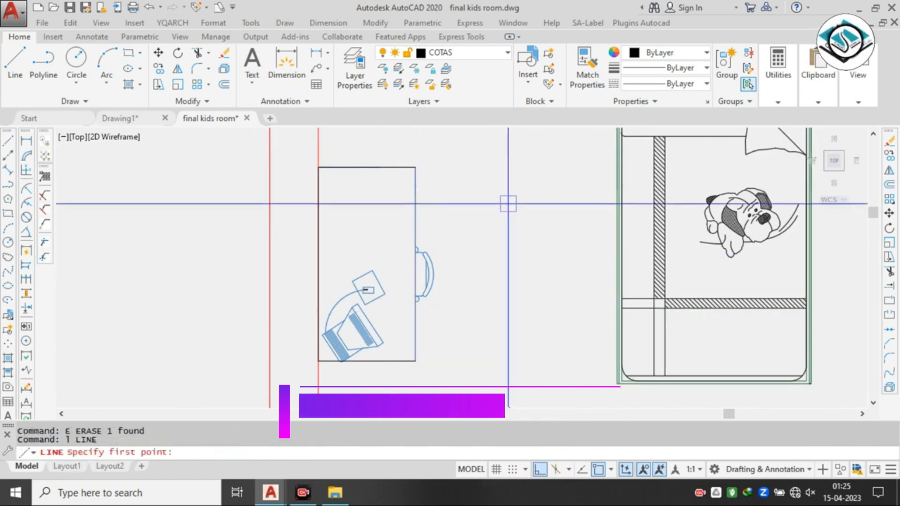
pyautogui.click(508, 203)
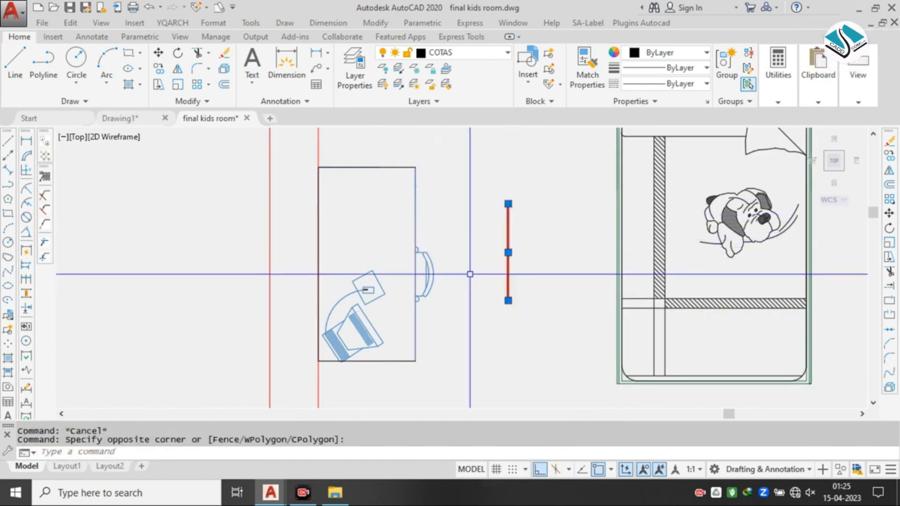
# - Draw a 1' vertical reference line in the open space just beside the chair
pyautogui.write('l')
pyautogui.press('Return')
pyautogui.click(487, 234)
pyautogui.write("1'")
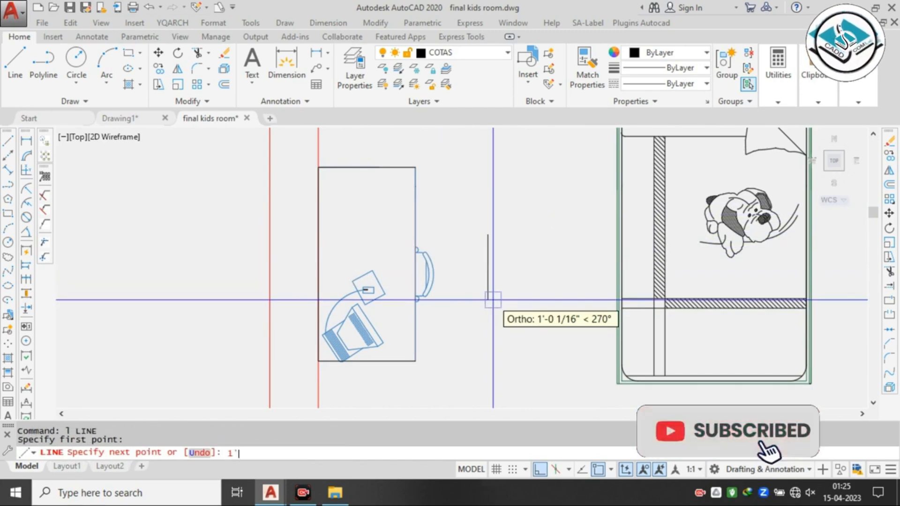
# - Scale the chair by reference from its upper end on the desk edge, matching its overall width to the 1' reference line
pyautogui.click(405, 234)
pyautogui.click(446, 324)
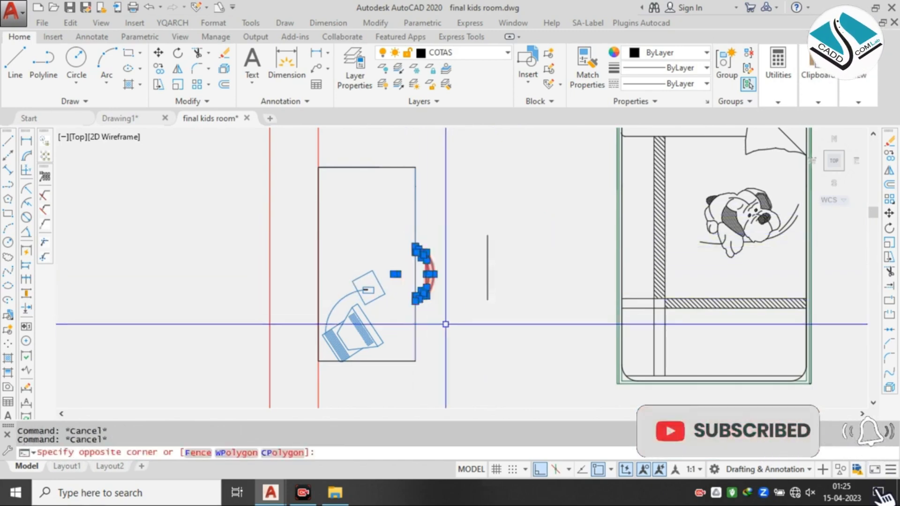
pyautogui.write('sc')
pyautogui.press('Return')
pyautogui.scroll(5, 417, 255)
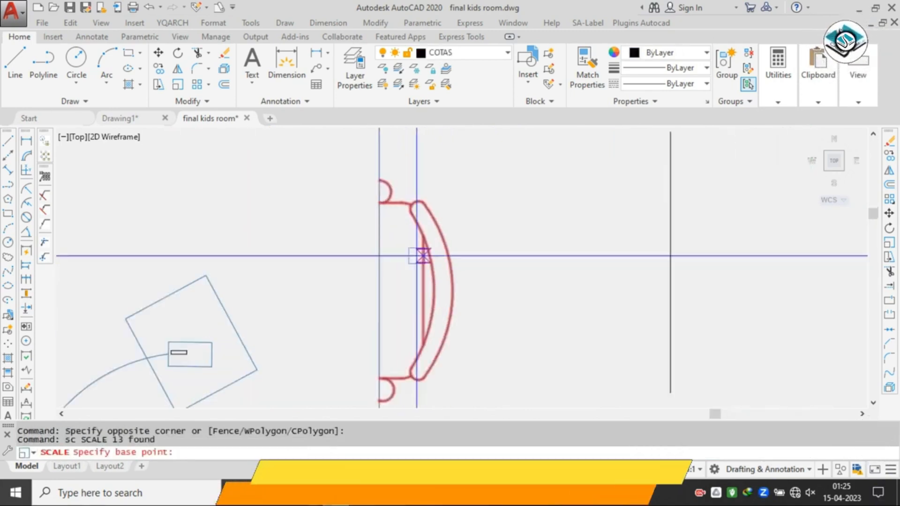
pyautogui.click(378, 176)
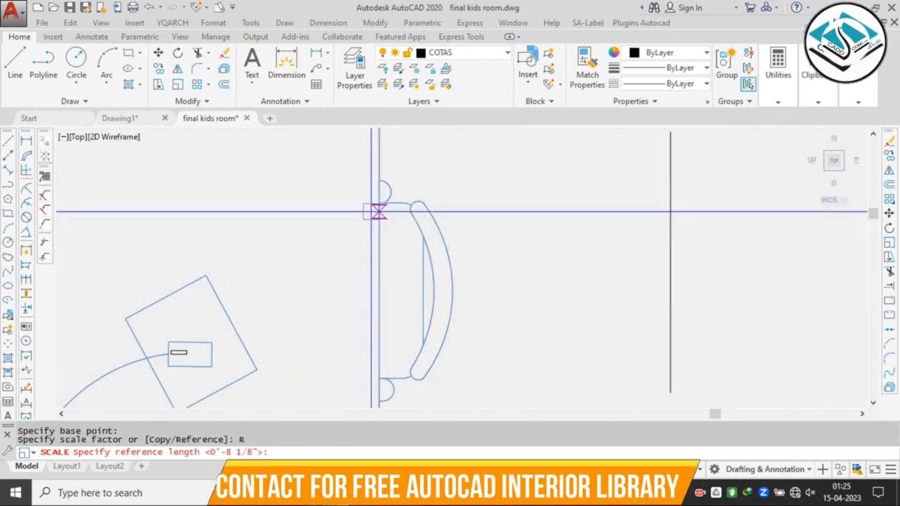
pyautogui.click(379, 180)
pyautogui.click(379, 403)
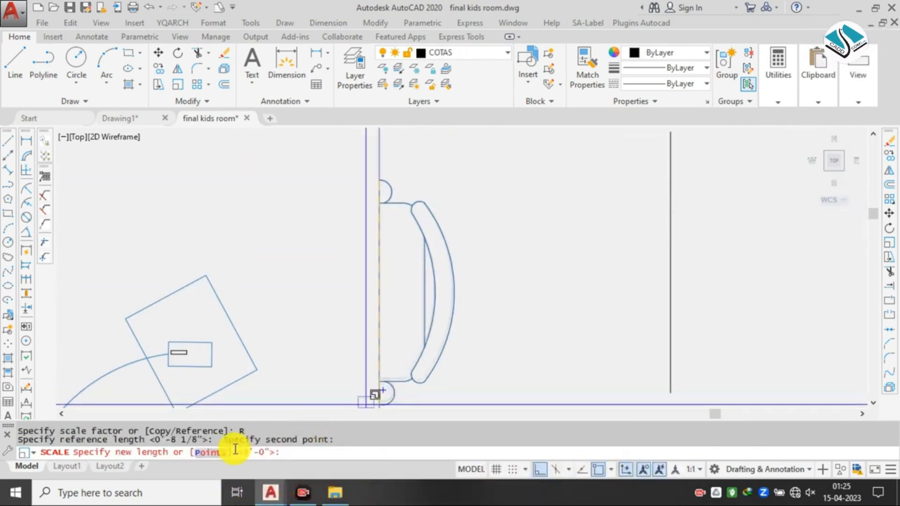
pyautogui.scroll(-2, 423, 242)
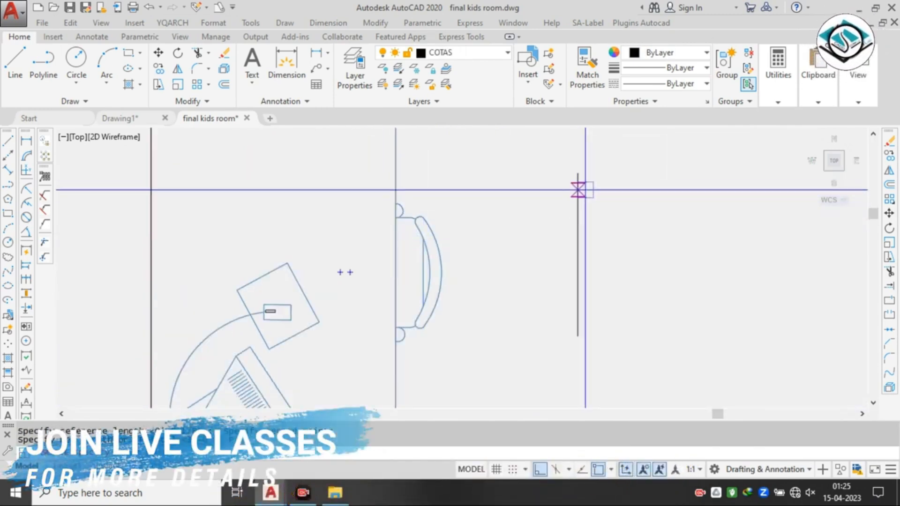
pyautogui.click(577, 335)
# - Erase the 1' vertical reference line beside the chair
pyautogui.scroll(-2, 545, 278)
pyautogui.scroll(-2, 547, 275)
pyautogui.scroll(2, 518, 294)
pyautogui.click(605, 276)
pyautogui.click(534, 307)
pyautogui.write('e')
pyautogui.press('Return')
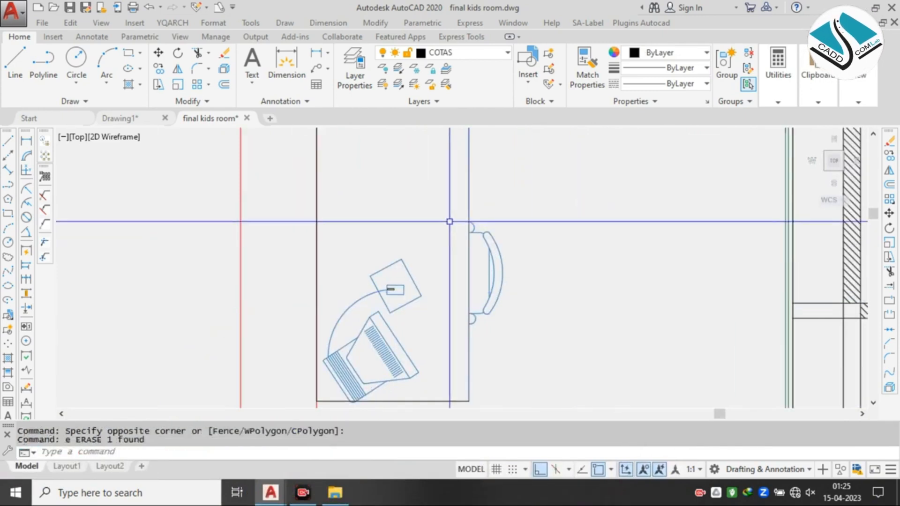
# - Move the scaled chair slightly up along the desk's front edge
pyautogui.click(451, 195)
pyautogui.click(522, 367)
pyautogui.write('m')
pyautogui.press('Return')
pyautogui.scroll(2, 452, 234)
pyautogui.scroll(1, 452, 235)
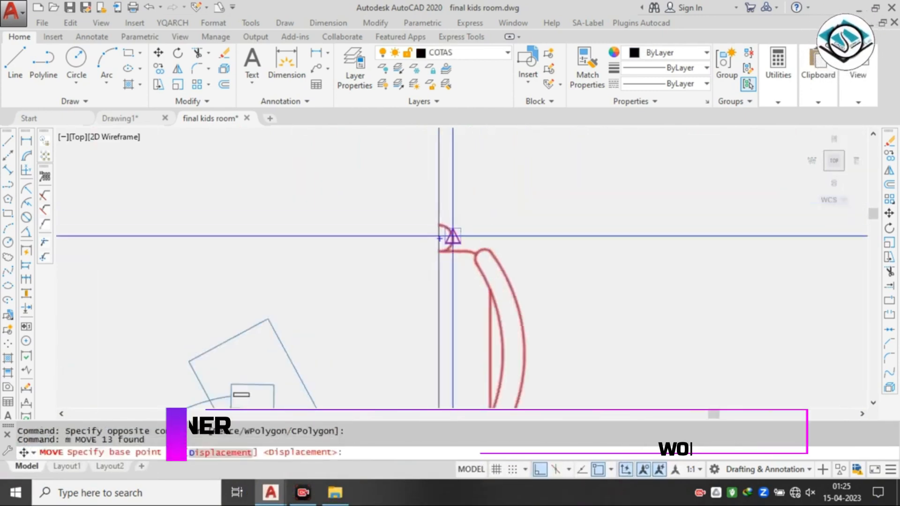
pyautogui.click(439, 224)
pyautogui.scroll(-2, 441, 214)
pyautogui.click(440, 201)
pyautogui.scroll(-4, 475, 202)
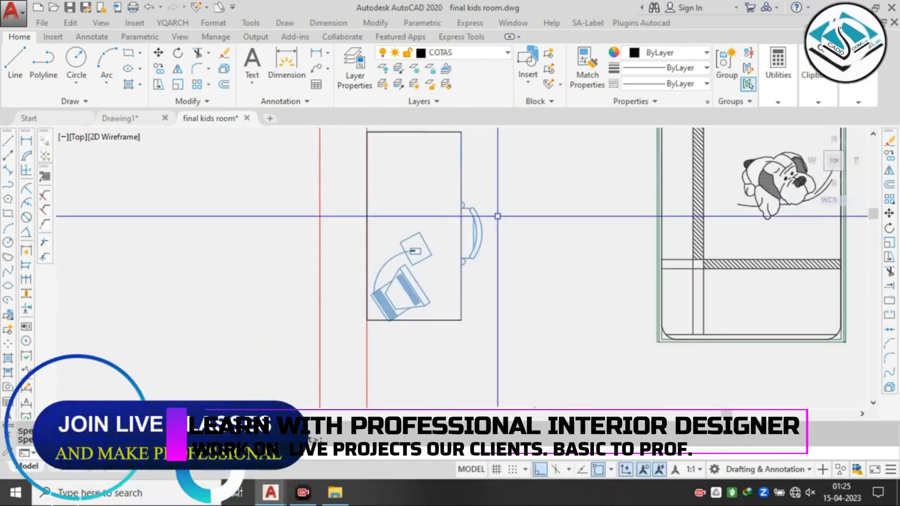
# - Try erasing the desk's wall-side edge line, and undo the erase
pyautogui.click(367, 183)
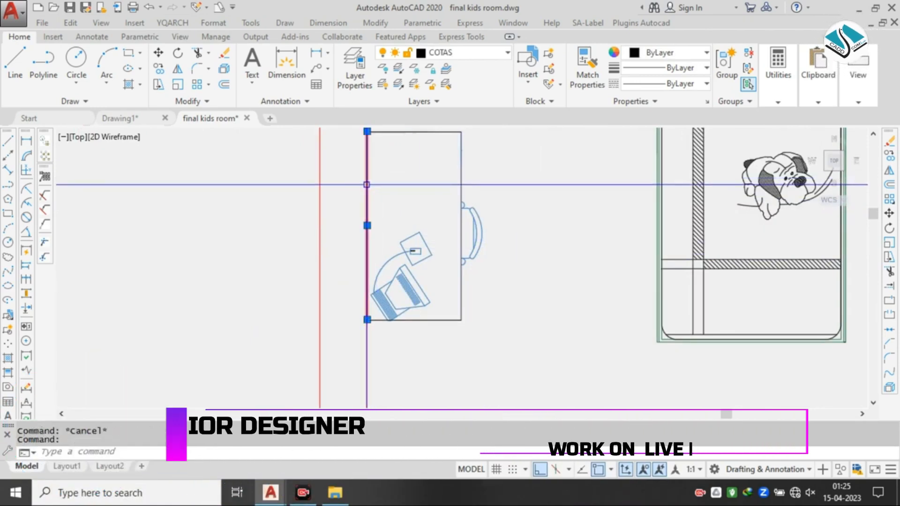
pyautogui.write('e')
pyautogui.press('Return')
pyautogui.hotkey('ctrl', 'z')
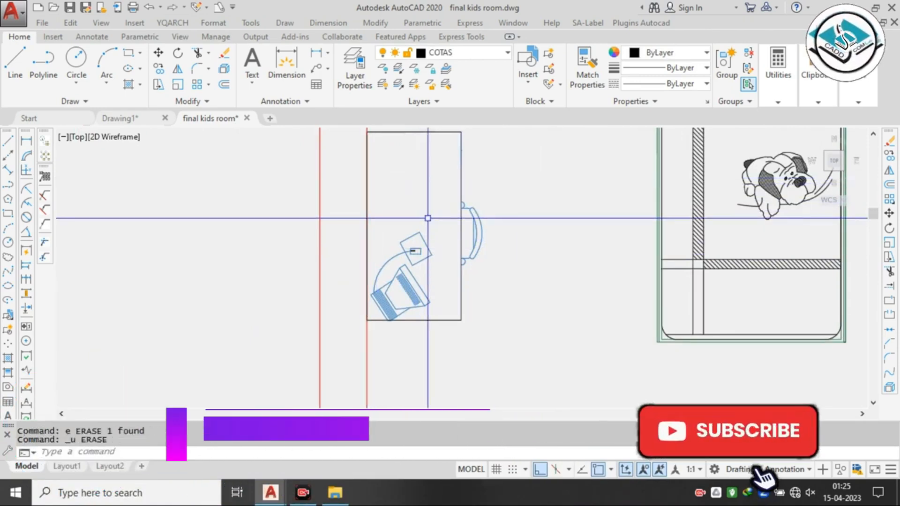
pyautogui.press('Escape')
# - Examine the sample bedroom plan and elevations below the reference photos for items to add to the room
pyautogui.scroll(-4, 480, 250)
pyautogui.scroll(2, 434, 204)
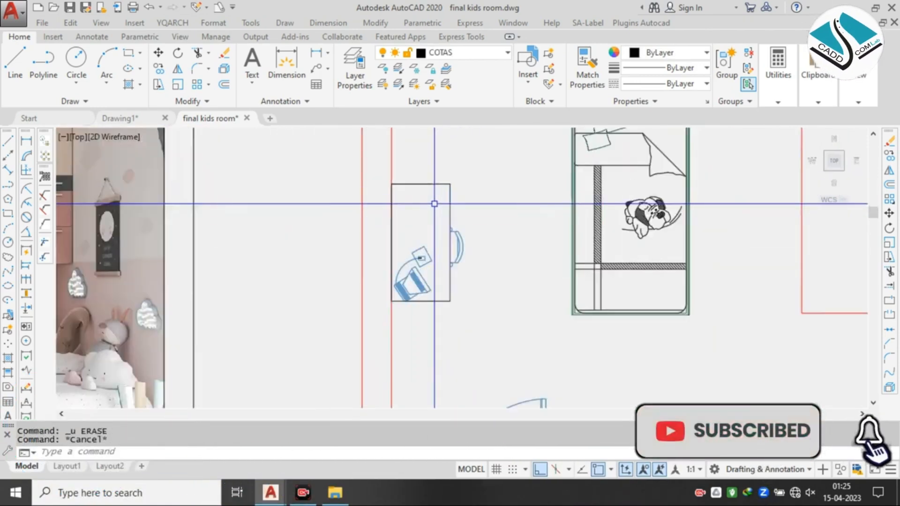
pyautogui.scroll(-6, 434, 201)
pyautogui.press('Escape')
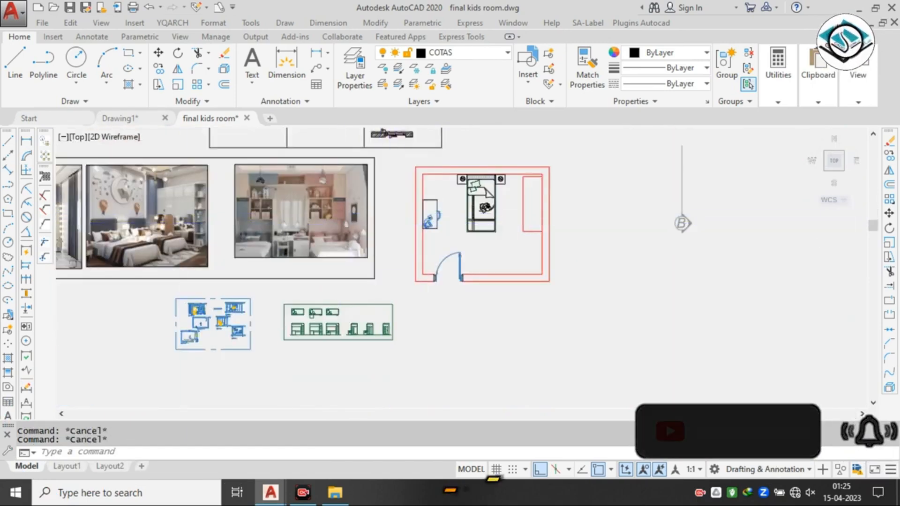
pyautogui.scroll(8, 192, 322)
pyautogui.scroll(2, 250, 197)
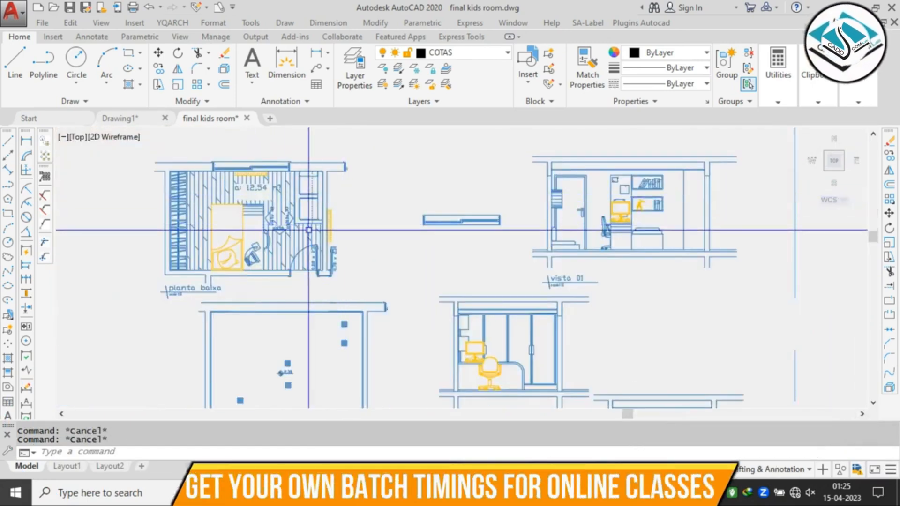
pyautogui.scroll(2, 308, 230)
pyautogui.scroll(-3, 319, 227)
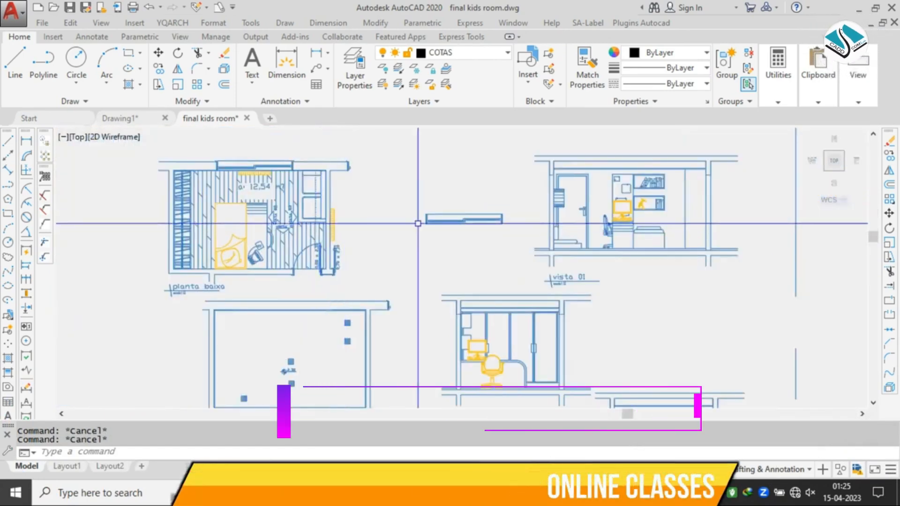
pyautogui.moveTo(553, 263)
pyautogui.mouseDown(button='middle')
pyautogui.moveTo(489, 178)
pyautogui.moveTo(462, 361)
pyautogui.mouseUp(button='middle')
pyautogui.scroll(-4, 486, 180)
pyautogui.scroll(-6, 459, 348)
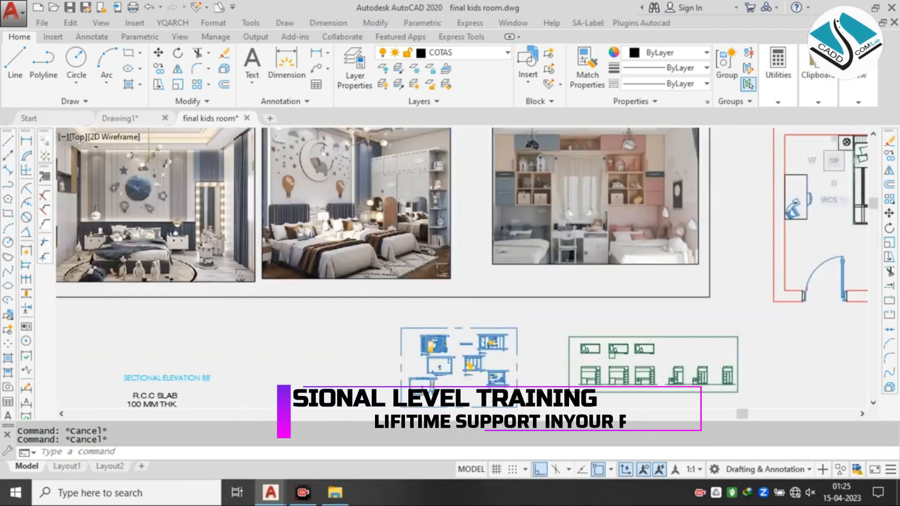
# - Look through the toy, shelf, bed and sofa blocks in the furniture library for suitable items
pyautogui.moveTo(325, 341)
pyautogui.mouseDown(button='middle')
pyautogui.moveTo(512, 291)
pyautogui.moveTo(590, 291)
pyautogui.mouseUp(button='middle')
pyautogui.scroll(2, 278, 251)
pyautogui.moveTo(278, 251); pyautogui.dragTo(428, 161, button='middle')
pyautogui.moveTo(332, 270); pyautogui.dragTo(506, 127, button='middle')
pyautogui.scroll(4, 585, 262)
pyautogui.scroll(-2, 584, 262)
pyautogui.moveTo(638, 256); pyautogui.dragTo(391, 239, button='middle')
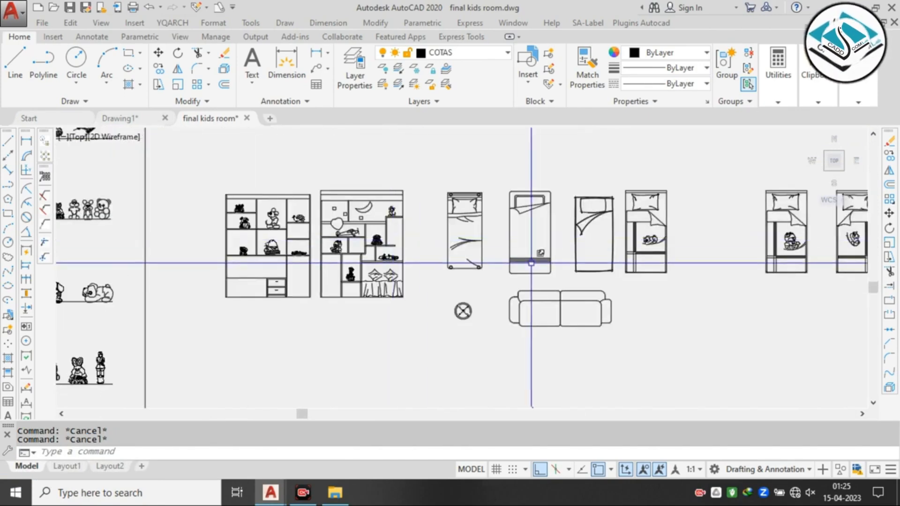
pyautogui.scroll(-2, 531, 263)
pyautogui.scroll(2, 537, 208)
pyautogui.scroll(-2, 398, 218)
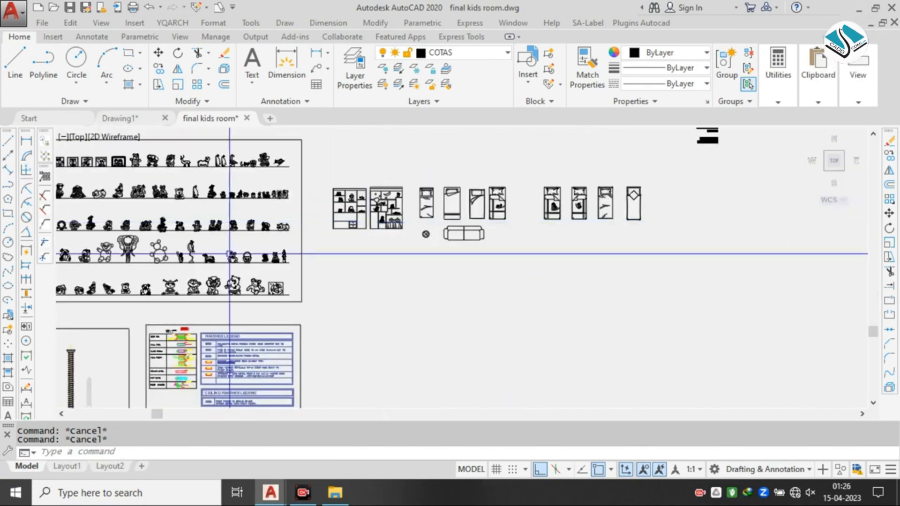
pyautogui.moveTo(229, 276)
pyautogui.mouseDown(button='middle')
pyautogui.moveTo(414, 196)
pyautogui.moveTo(182, 281)
pyautogui.mouseUp(button='middle')
pyautogui.scroll(-1, 414, 196)
pyautogui.moveTo(662, 276); pyautogui.dragTo(545, 272, button='middle')
pyautogui.scroll(3, 544, 272)
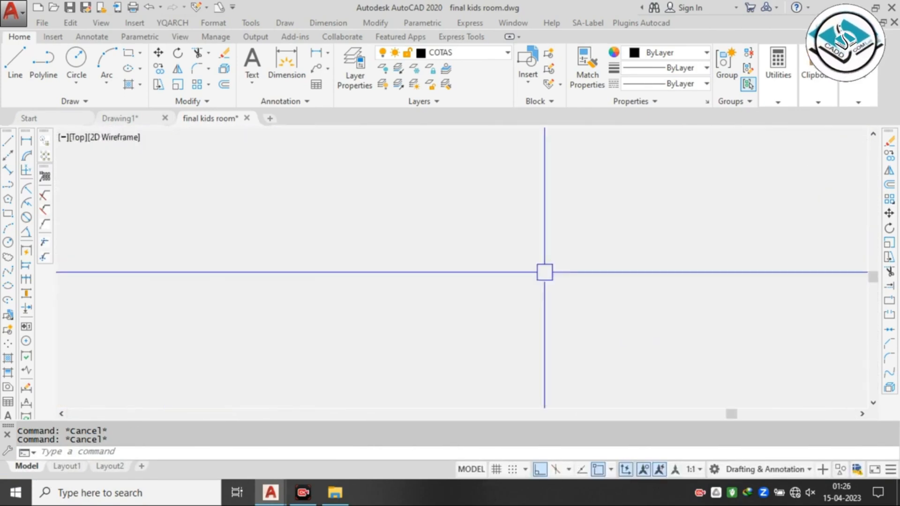
# - Draw a small freehand rectangle on the free upper part of the desk
pyautogui.scroll(-3, 295, 235)
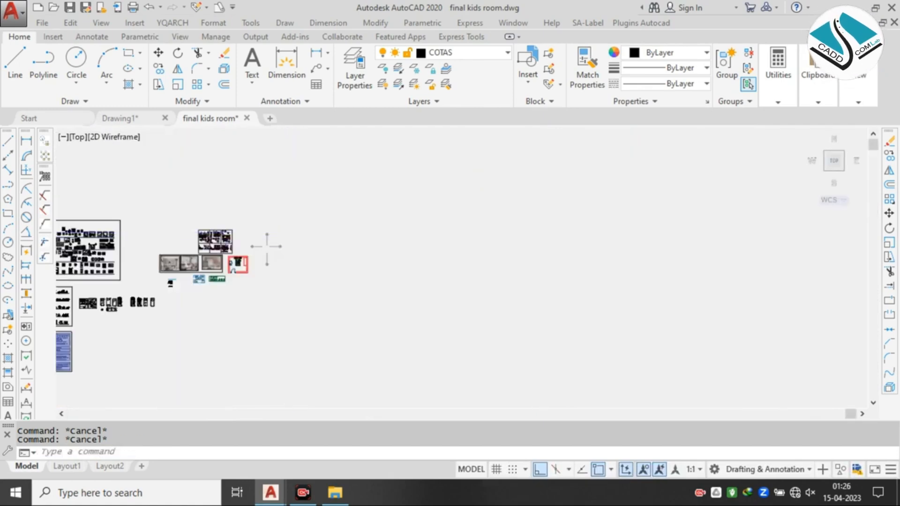
pyautogui.scroll(3, 169, 280)
pyautogui.scroll(2, 265, 277)
pyautogui.scroll(-2, 420, 273)
pyautogui.scroll(3, 536, 191)
pyautogui.moveTo(536, 191); pyautogui.dragTo(469, 249, button='middle')
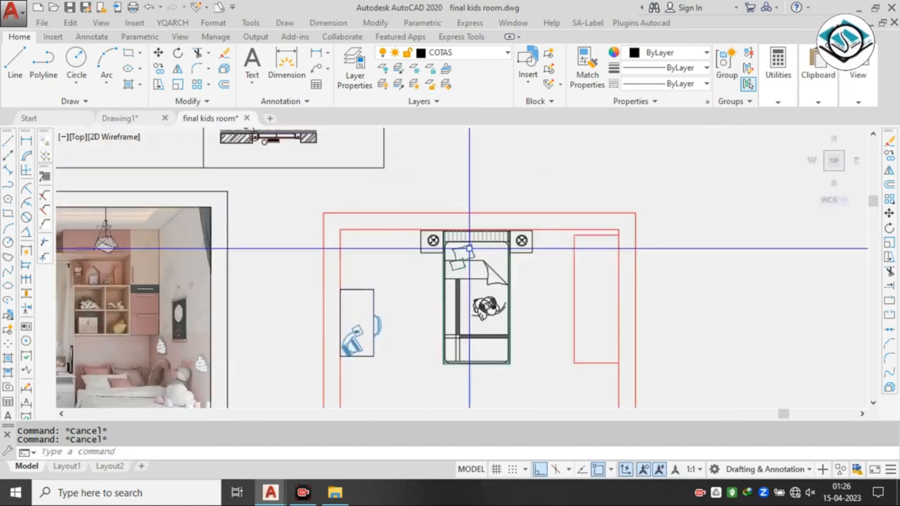
pyautogui.scroll(6, 334, 314)
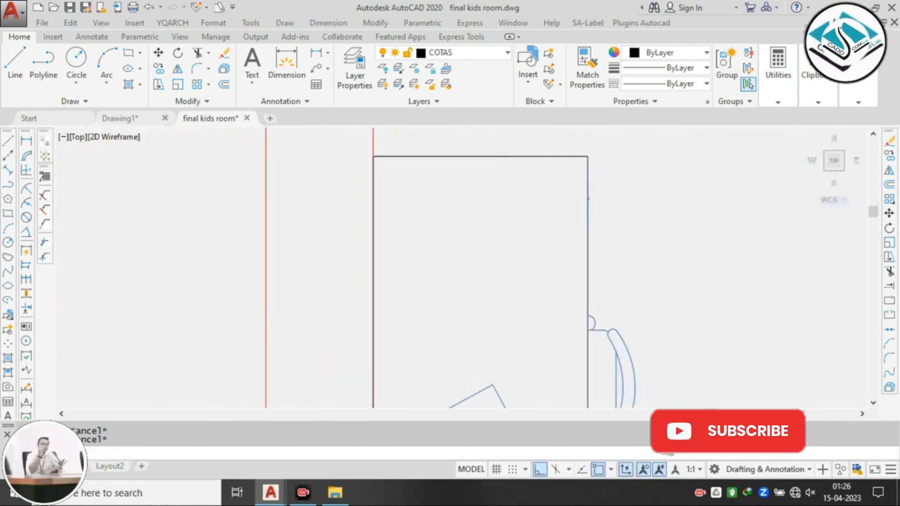
pyautogui.scroll(2, 412, 250)
pyautogui.write('rec')
pyautogui.press('Return')
pyautogui.click(406, 167)
pyautogui.click(537, 237)
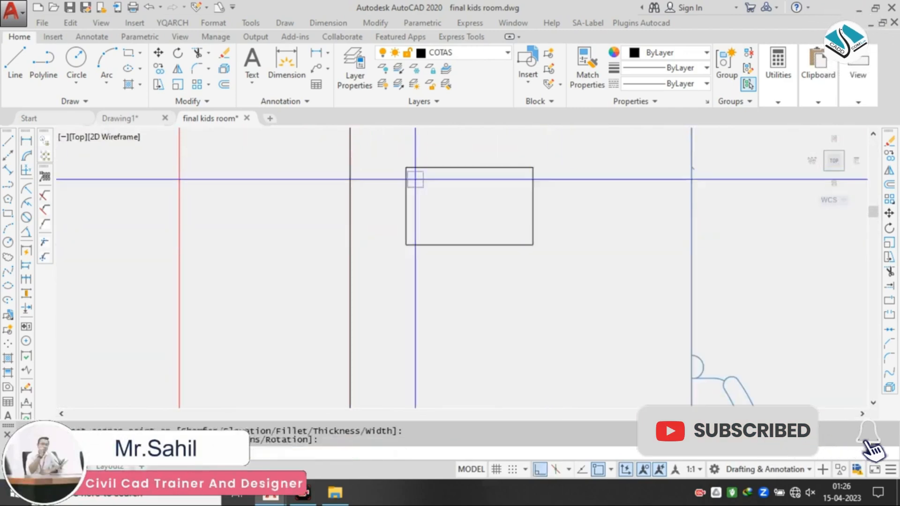
# - Draw a second rectangle just inside the small one on the desk, leaving a thin even border
pyautogui.press('Return')
pyautogui.scroll(2, 412, 174)
pyautogui.scroll(4, 407, 170)
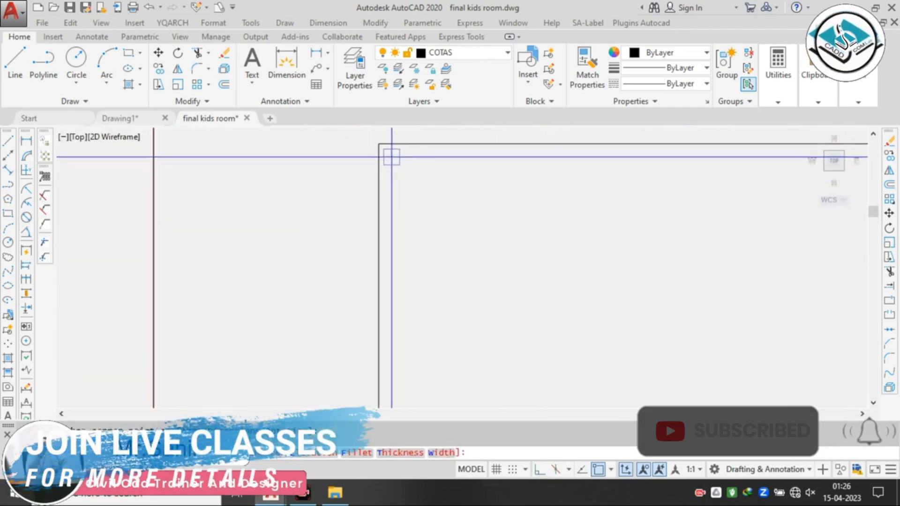
pyautogui.click(391, 156)
pyautogui.scroll(-6, 368, 160)
pyautogui.scroll(6, 439, 191)
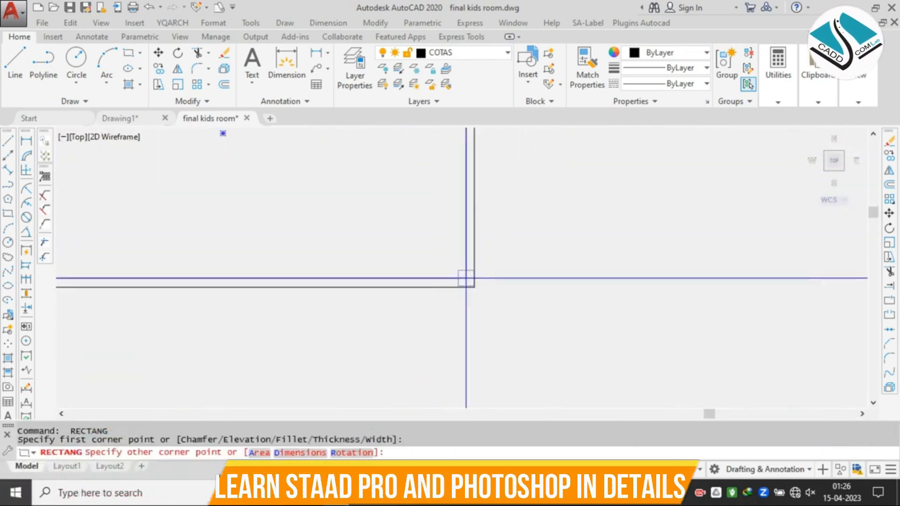
pyautogui.click(461, 280)
pyautogui.scroll(-6, 468, 279)
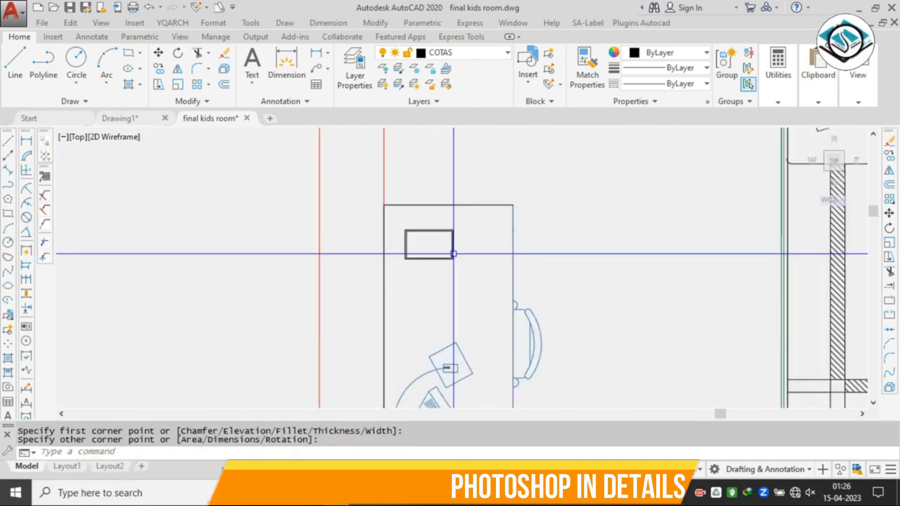
# - Turn ortho off and copy both nested rectangles diagonally, slightly down and to the right, so that the copy overlaps the original
pyautogui.scroll(4, 450, 248)
pyautogui.click(462, 183)
pyautogui.click(309, 294)
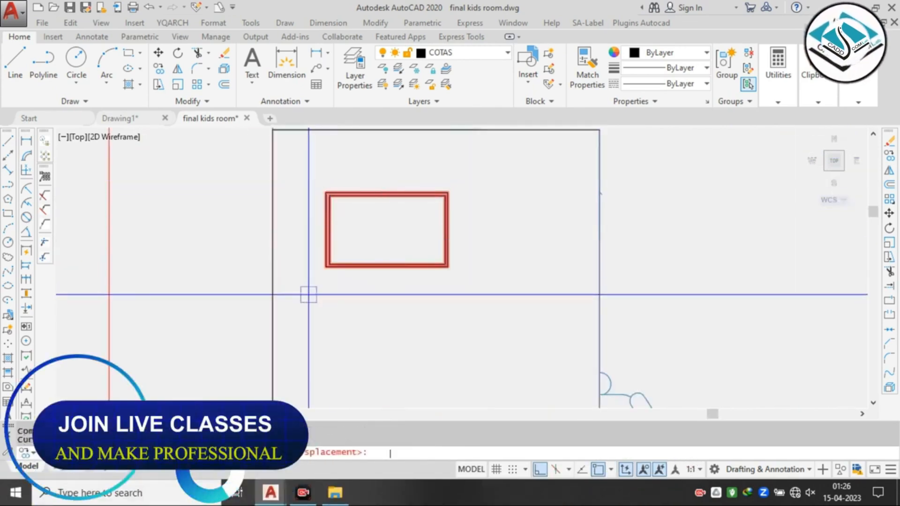
pyautogui.click(329, 201)
pyautogui.click(540, 469)
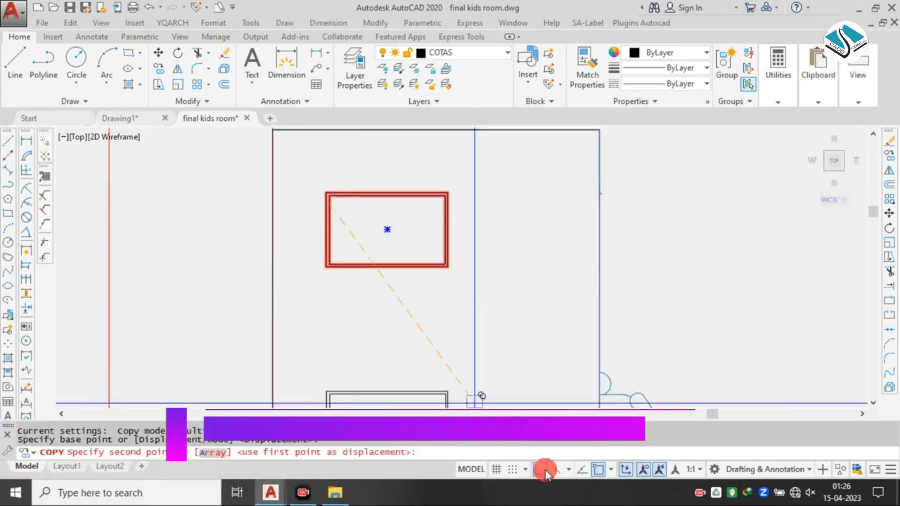
pyautogui.scroll(4, 338, 219)
pyautogui.click(342, 204)
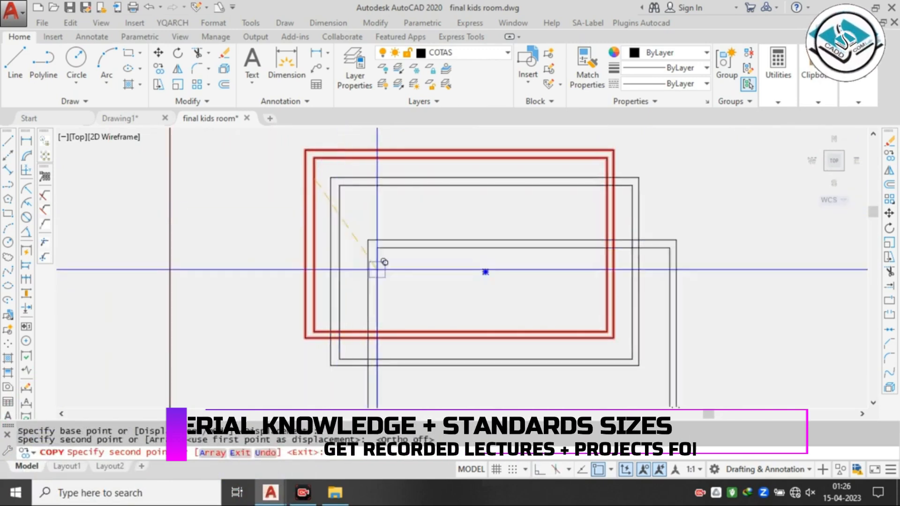
pyautogui.scroll(-4, 316, 203)
pyautogui.press('Escape')
pyautogui.scroll(-2, 473, 203)
pyautogui.press('Escape')
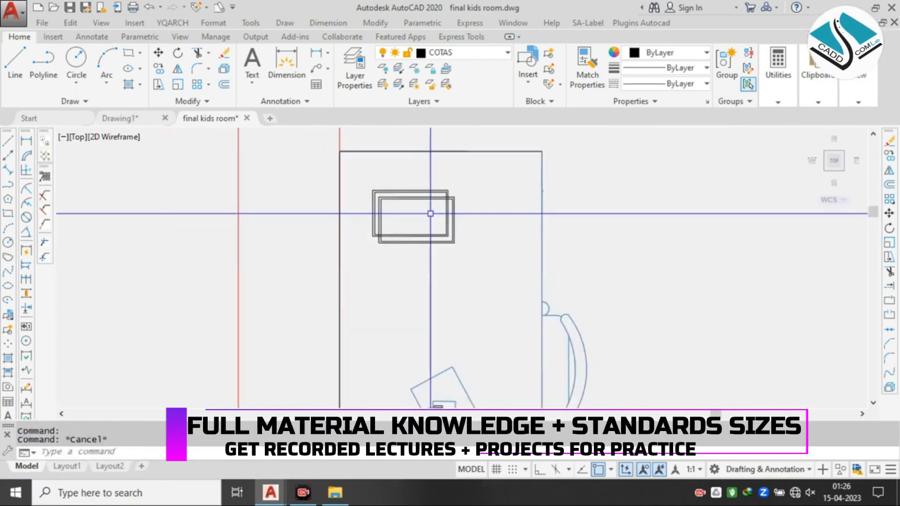
# - Draw two concentric circles in a free spot on the desk with radii of about 3/4" and 11/16"
pyautogui.write('c')
pyautogui.press('Return')
pyautogui.scroll(5, 370, 247)
pyautogui.click(349, 270)
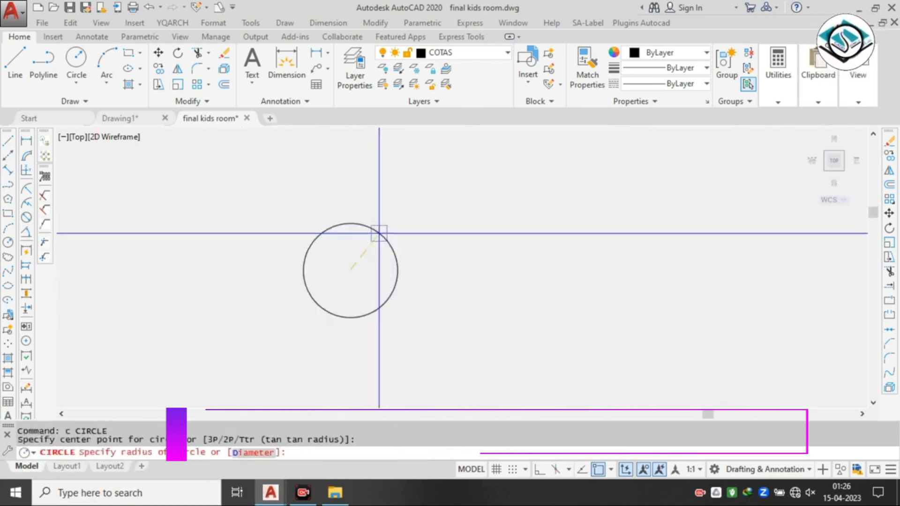
pyautogui.click(381, 228)
pyautogui.press('Escape')
pyautogui.press('Return')
pyautogui.click(350, 270)
pyautogui.scroll(4, 351, 225)
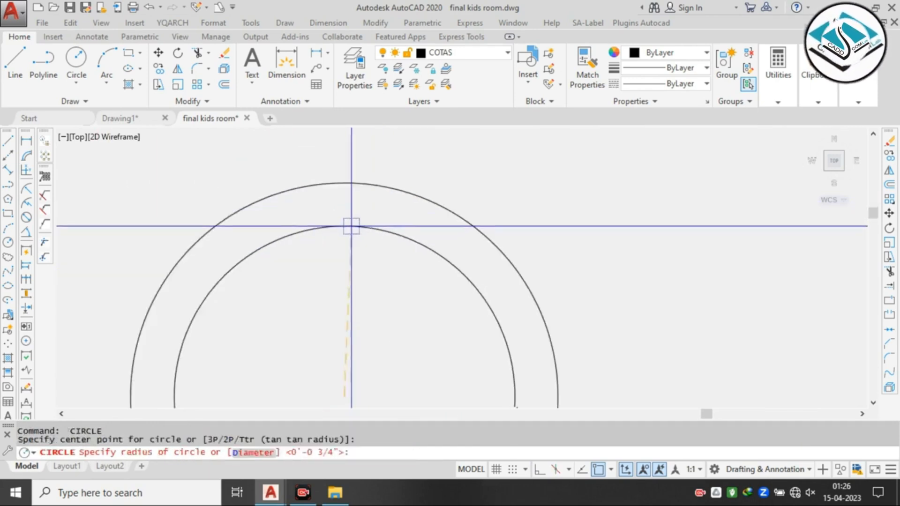
pyautogui.click(355, 201)
pyautogui.scroll(-2, 375, 199)
pyautogui.scroll(2, 349, 277)
# - Draw a small circle just inside the upper edge of the concentric circles and polar-array it into six items around their centre
pyautogui.press('Return')
pyautogui.click(367, 191)
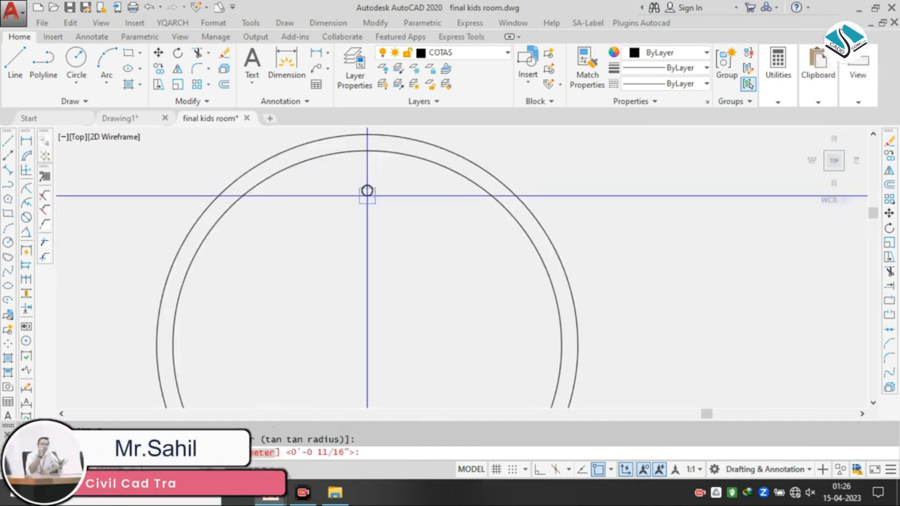
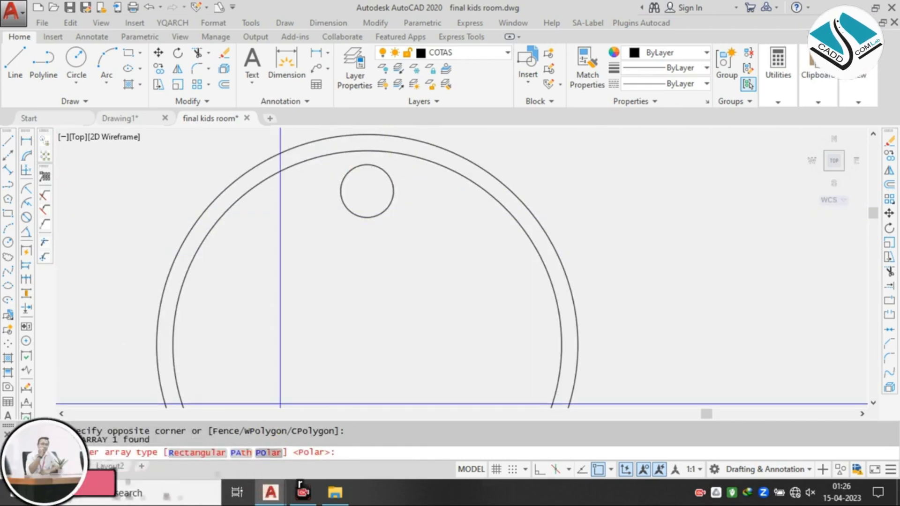
pyautogui.write('po')
pyautogui.press('Return')
pyautogui.scroll(-2, 342, 248)
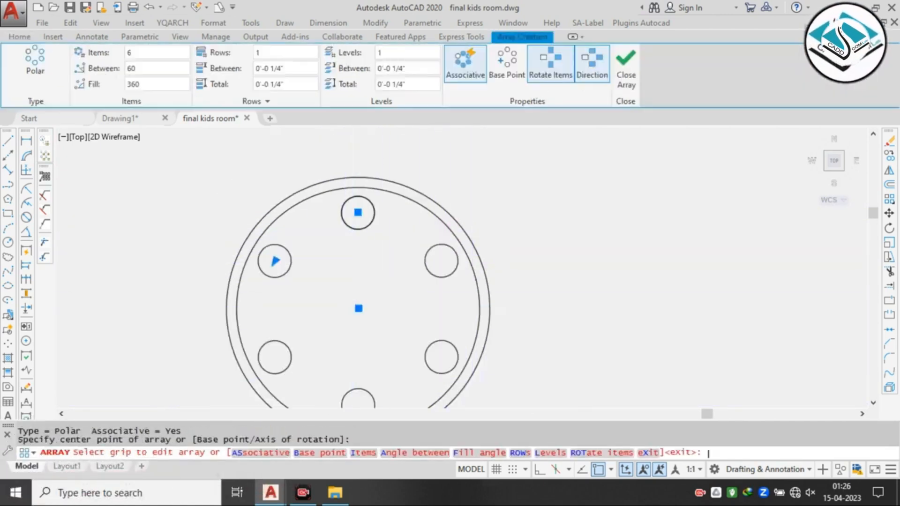
pyautogui.press('Return')
pyautogui.scroll(-8, 403, 233)
pyautogui.press('Escape')
pyautogui.scroll(6, 442, 250)
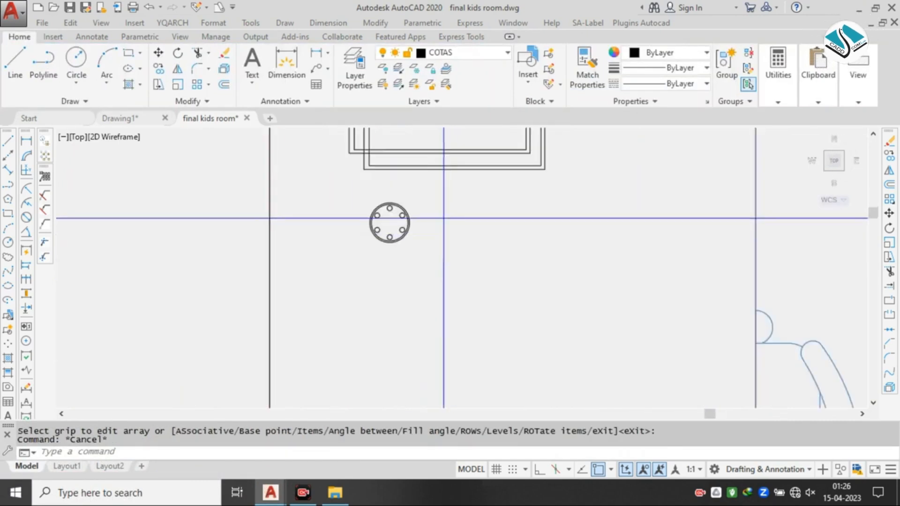
# - Scale the round desk ornament, circles and array together, up slightly from its lowest point
pyautogui.click(442, 216)
pyautogui.click(313, 257)
pyautogui.click(414, 190)
pyautogui.click(327, 295)
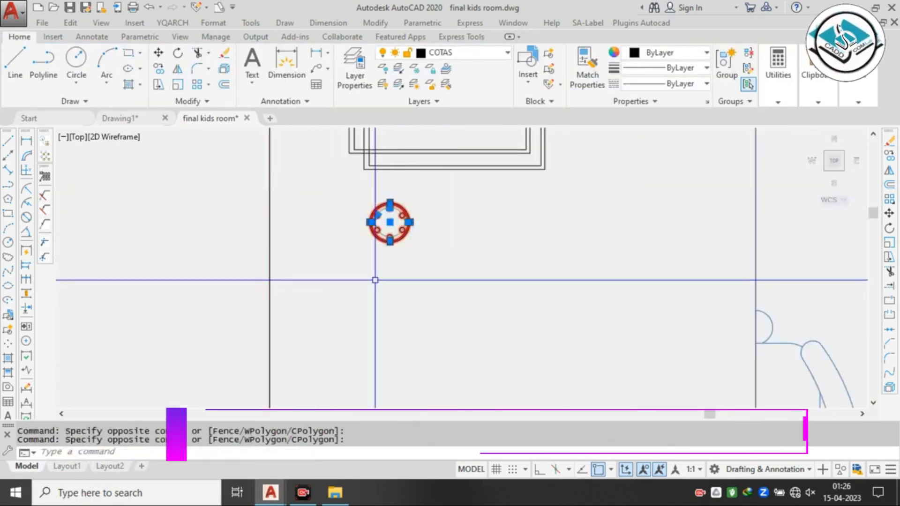
pyautogui.write('sc')
pyautogui.press('Return')
pyautogui.click(389, 243)
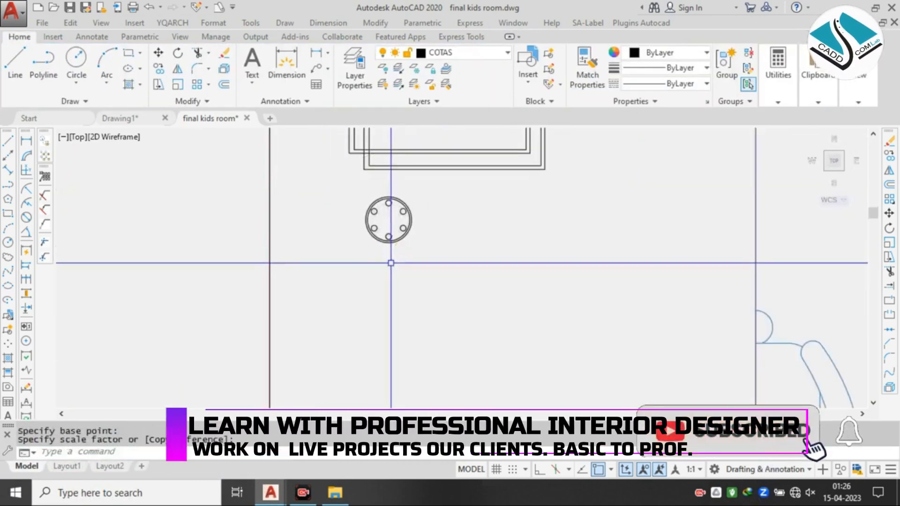
pyautogui.press('Escape')
# - Copy the round ornament by its centre to a free spot on the desk just above the mouse pad
pyautogui.click(413, 208)
pyautogui.click(365, 258)
pyautogui.click(416, 190)
pyautogui.click(328, 270)
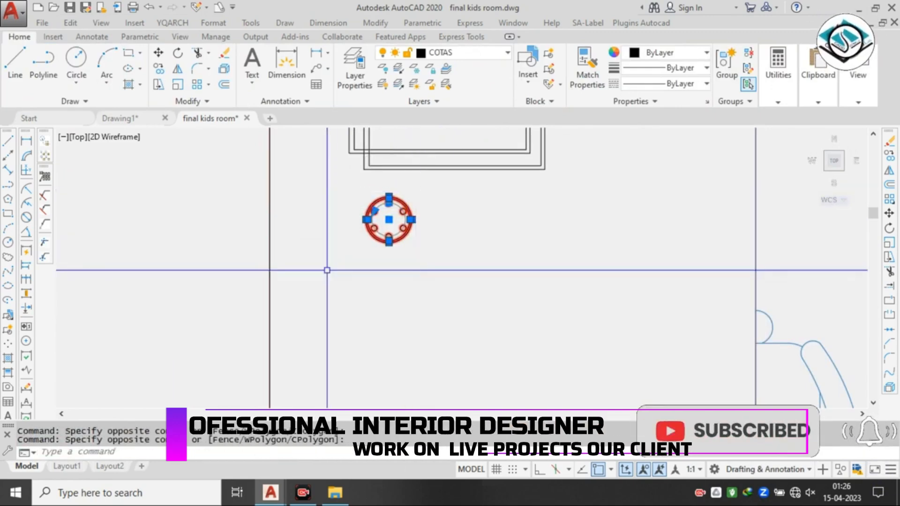
pyautogui.write('co')
pyautogui.press('Return')
pyautogui.click(389, 219)
pyautogui.scroll(-5, 334, 188)
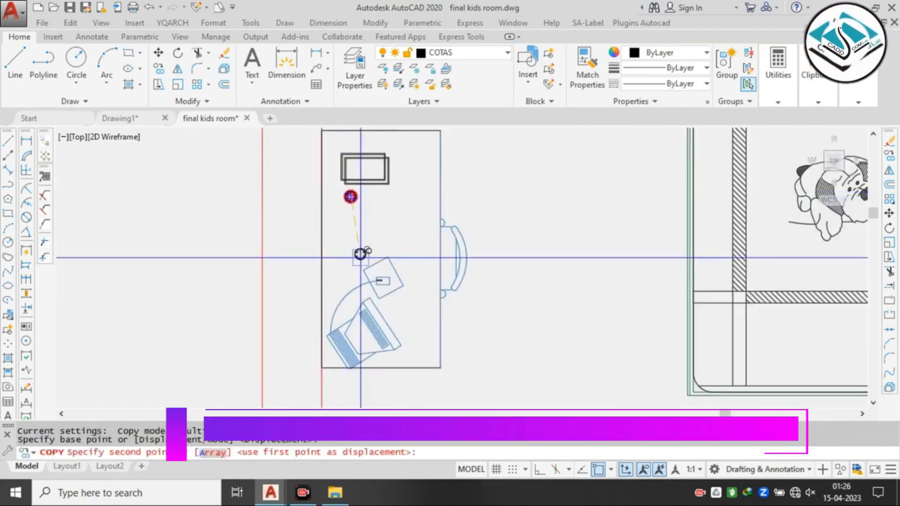
pyautogui.scroll(4, 360, 253)
pyautogui.scroll(2, 406, 258)
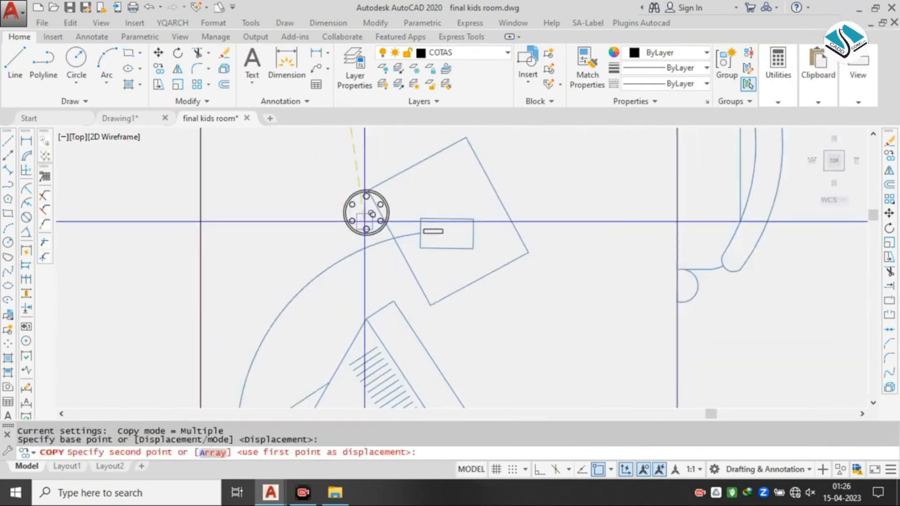
pyautogui.click(374, 148)
pyautogui.press('Escape')
# - Look over the furnished plan around the desk, bed, wardrobe and door, together with the reference photo
pyautogui.scroll(-6, 313, 212)
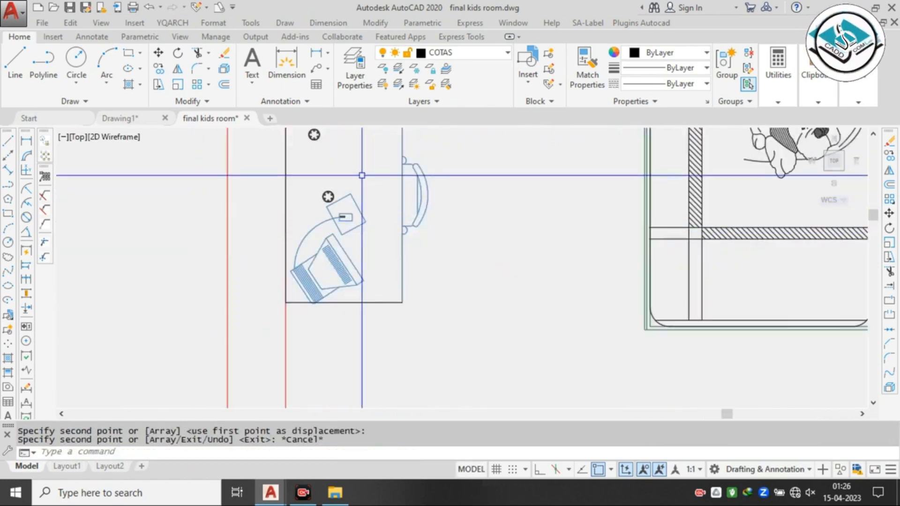
pyautogui.moveTo(362, 175); pyautogui.dragTo(383, 217, button='middle')
pyautogui.press('Escape')
pyautogui.scroll(-4, 384, 216)
pyautogui.moveTo(457, 221); pyautogui.dragTo(384, 243, button='middle')
pyautogui.scroll(2, 348, 231)
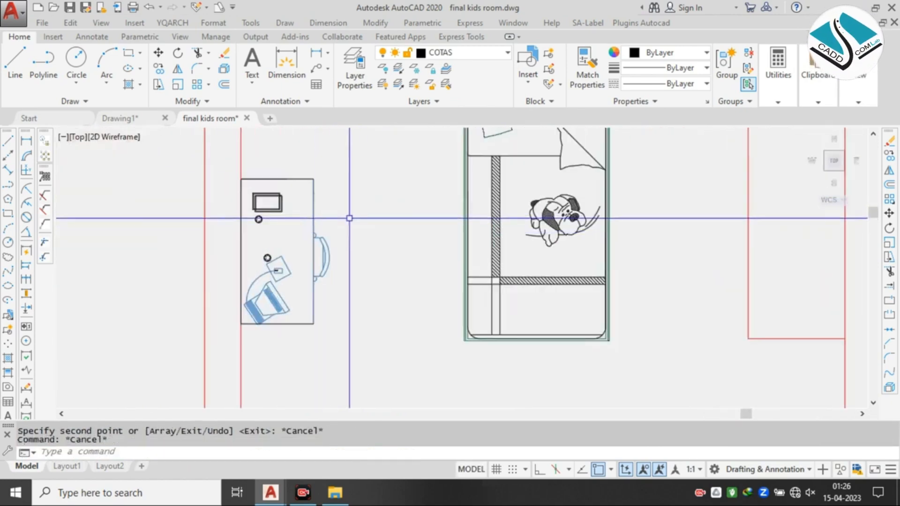
pyautogui.scroll(-2, 345, 282)
pyautogui.moveTo(450, 156); pyautogui.dragTo(450, 203, button='middle')
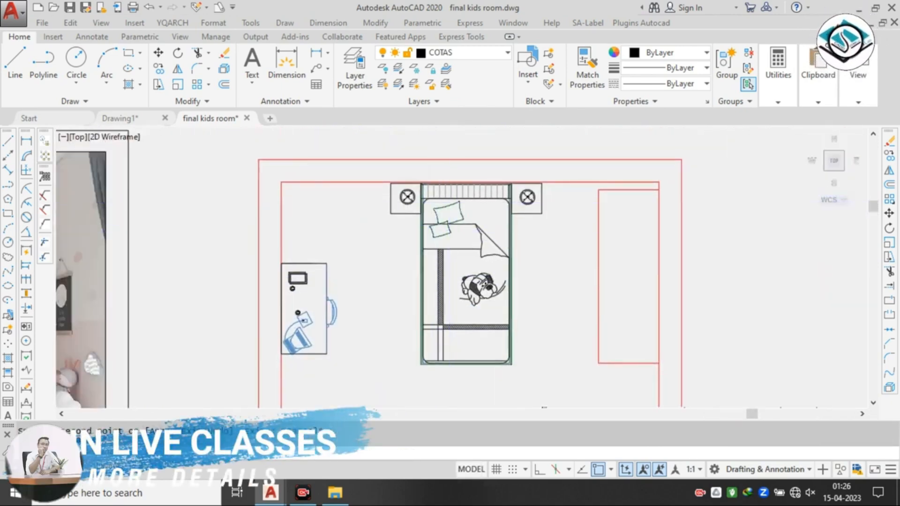
pyautogui.scroll(2, 449, 203)
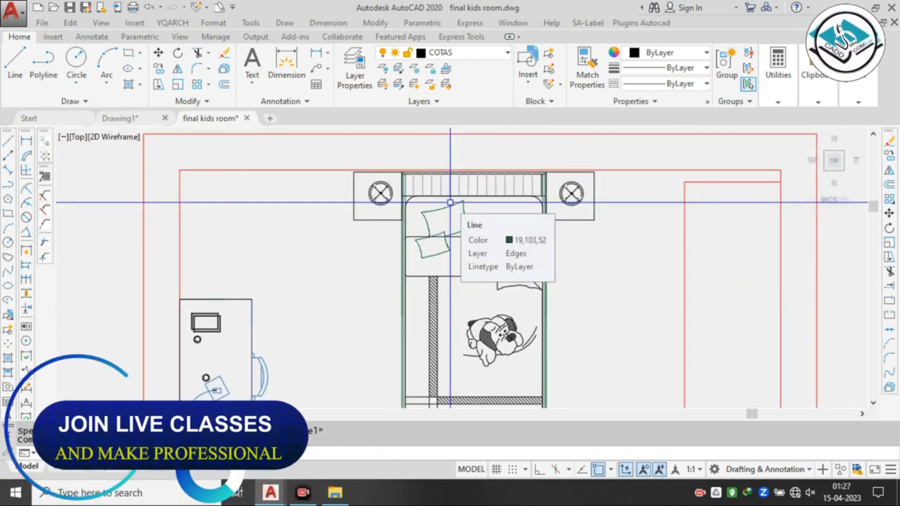
pyautogui.scroll(-3, 450, 202)
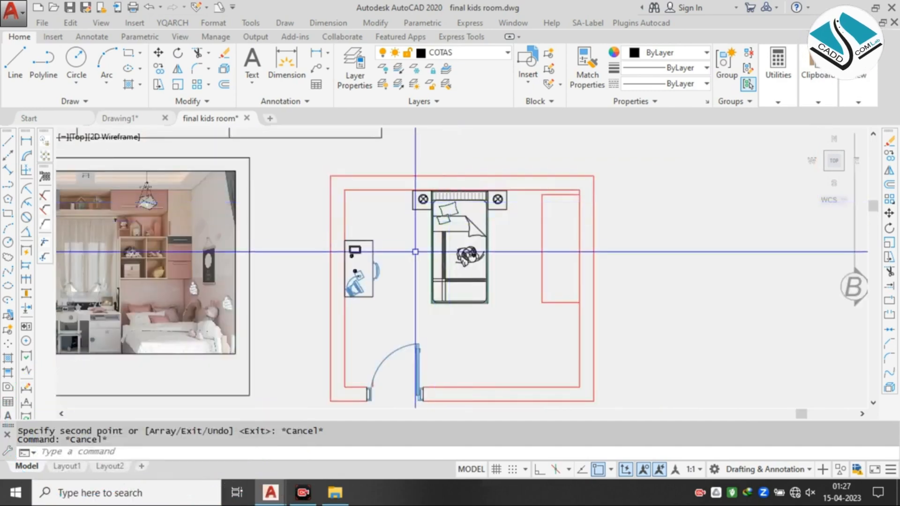
pyautogui.press('Escape')
pyautogui.moveTo(365, 338); pyautogui.dragTo(442, 333, button='middle')
pyautogui.scroll(2, 420, 290)
pyautogui.scroll(2, 420, 290)
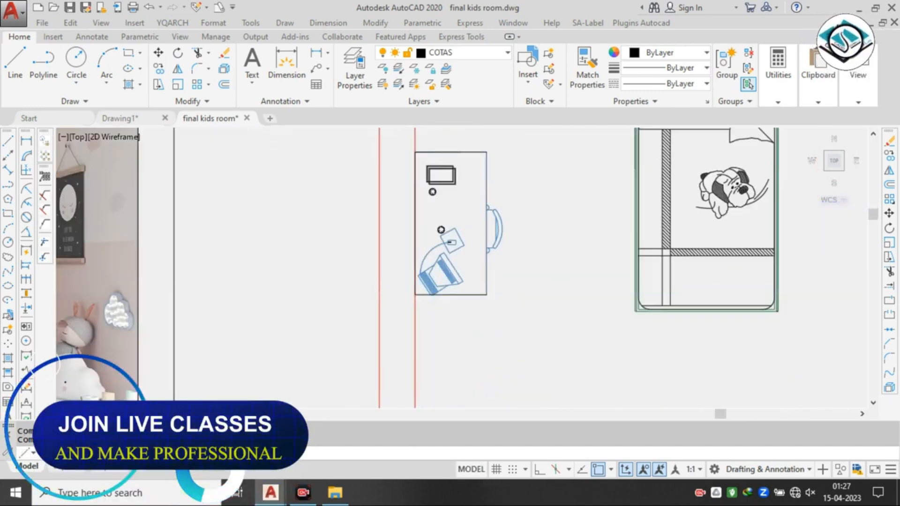
# - Draw a short line across the thickness of the wall behind the desk, level with about the desk's middle
pyautogui.scroll(2, 410, 238)
pyautogui.write('l')
pyautogui.press('Return')
pyautogui.click(359, 217)
pyautogui.click(418, 214)
pyautogui.press('Escape')
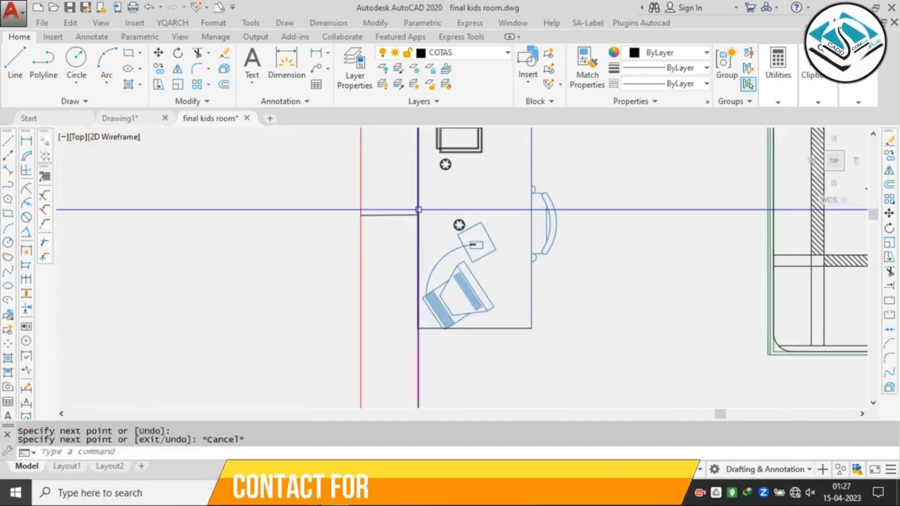
pyautogui.press('Escape')
pyautogui.press('Escape')
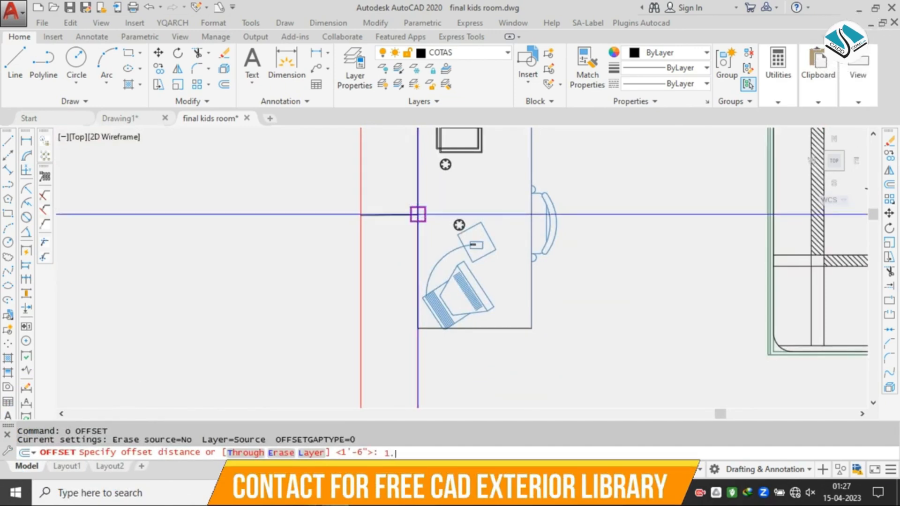
# - Offset the short line across the wall by 1.2' to both sides to mark the window opening
pyautogui.moveTo(419, 210); pyautogui.dragTo(398, 294, button='middle')
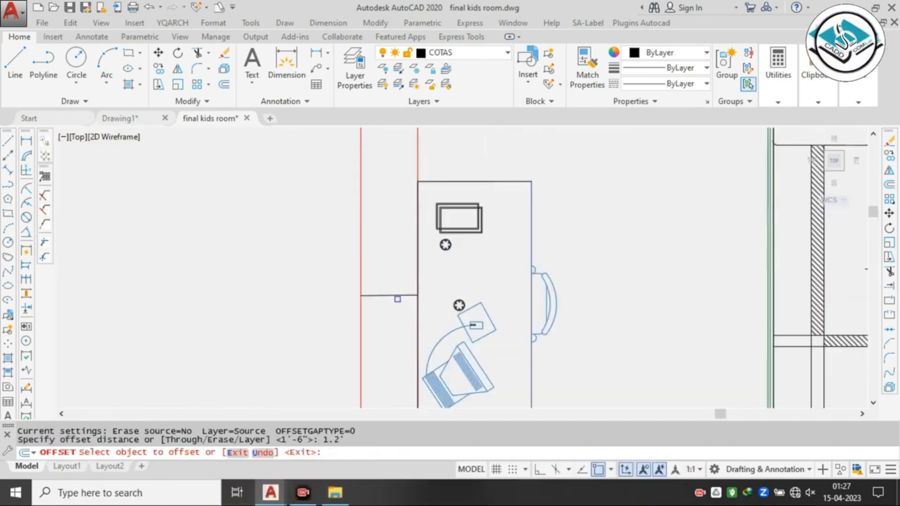
pyautogui.click(398, 295)
pyautogui.scroll(-4, 399, 297)
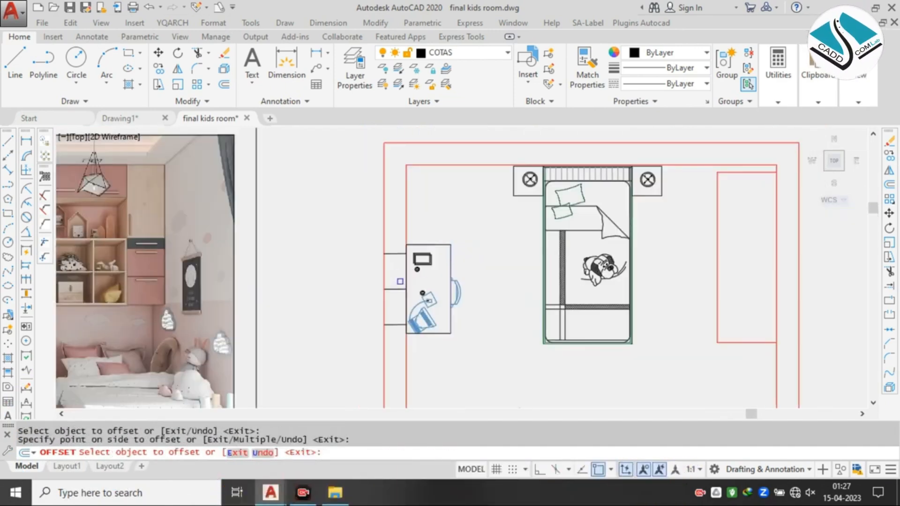
# - Draw a line along the wall's centre from the upper opening line to the lower one
pyautogui.write('l')
pyautogui.press('Return')
pyautogui.scroll(2, 395, 291)
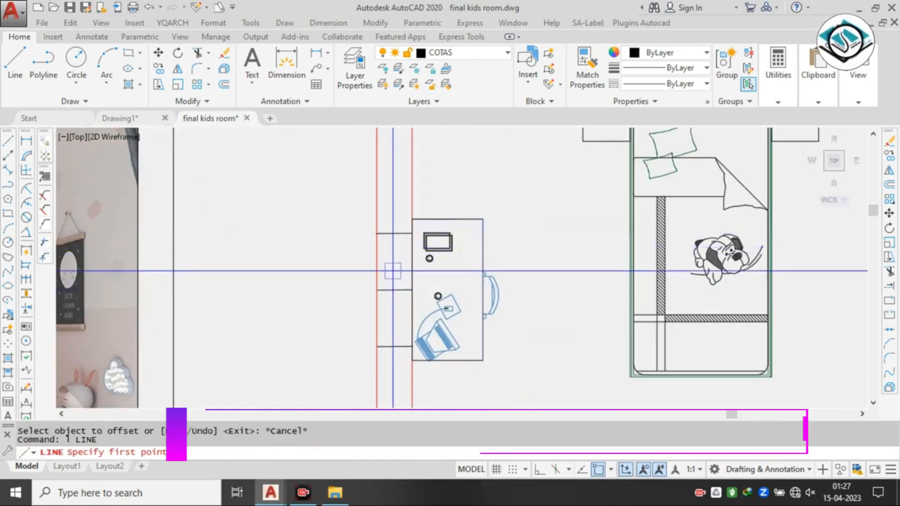
pyautogui.click(394, 233)
pyautogui.click(395, 347)
pyautogui.press('Escape')
pyautogui.scroll(4, 398, 291)
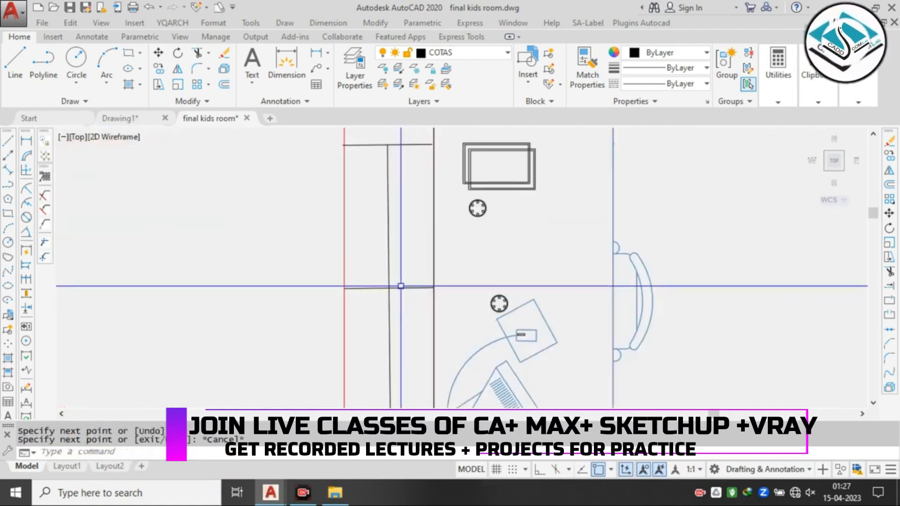
# - Erase the lengthwise line and the middle cross line inside the window opening
pyautogui.click(388, 262)
pyautogui.write('e')
pyautogui.press('Return')
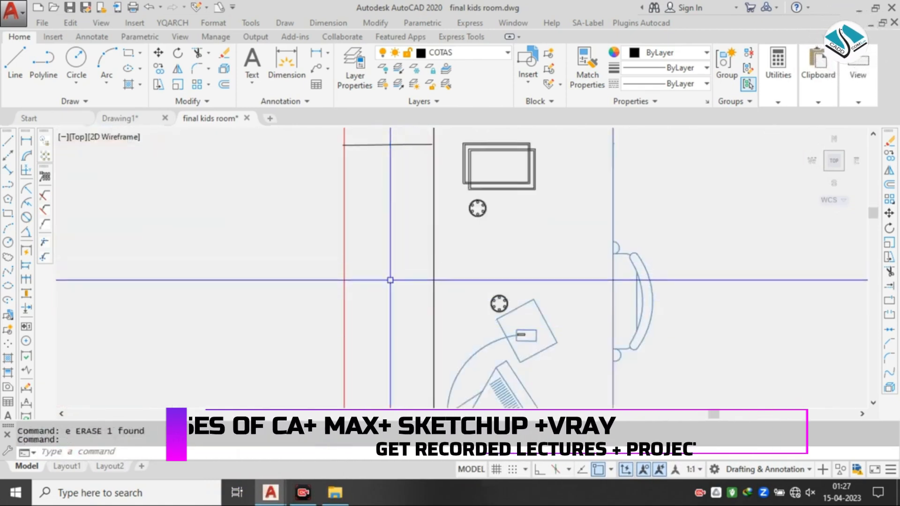
# - Redraw the lengthwise line through the window opening, joining the midpoints of its upper and lower end lines
pyautogui.write('l')
pyautogui.press('Return')
pyautogui.scroll(-3, 385, 190)
pyautogui.click(385, 190)
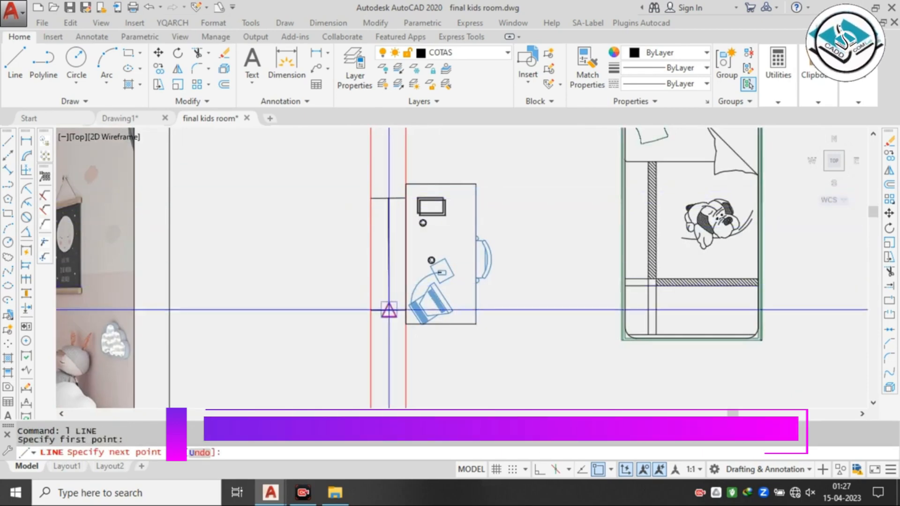
pyautogui.click(385, 310)
pyautogui.press('Escape')
# - Move the sliding window symbol from the blue block library to the free space outside the room, beside the desk wall
pyautogui.scroll(-5, 424, 234)
pyautogui.scroll(1, 336, 183)
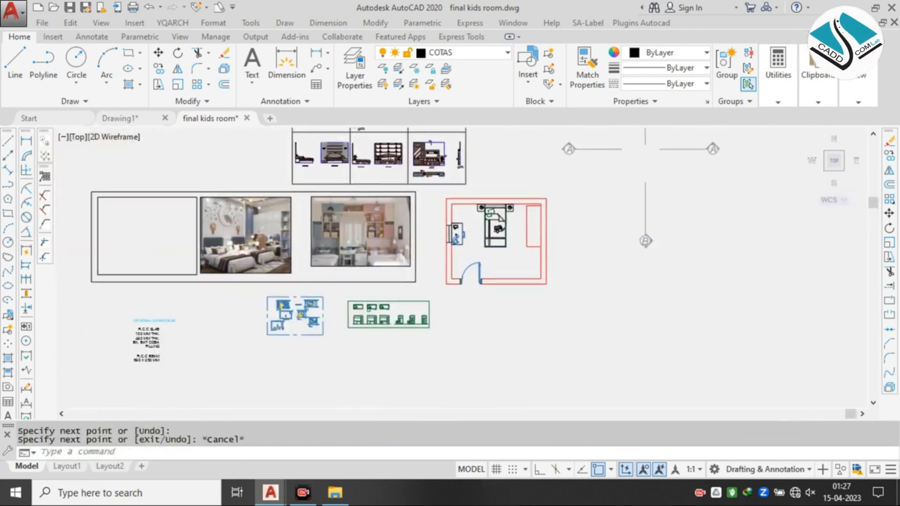
pyautogui.scroll(8, 293, 275)
pyautogui.click(297, 226)
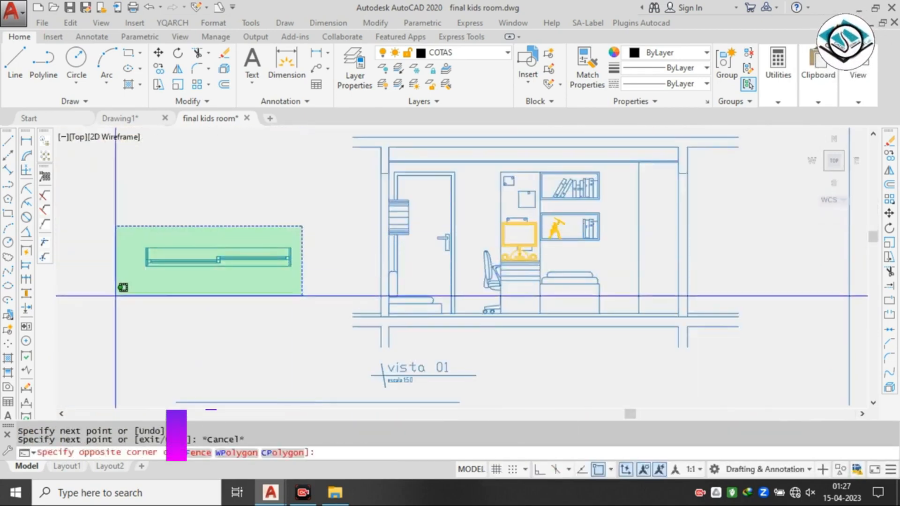
pyautogui.click(117, 292)
pyautogui.write('m')
pyautogui.press('Return')
pyautogui.click(235, 256)
pyautogui.scroll(-10, 342, 312)
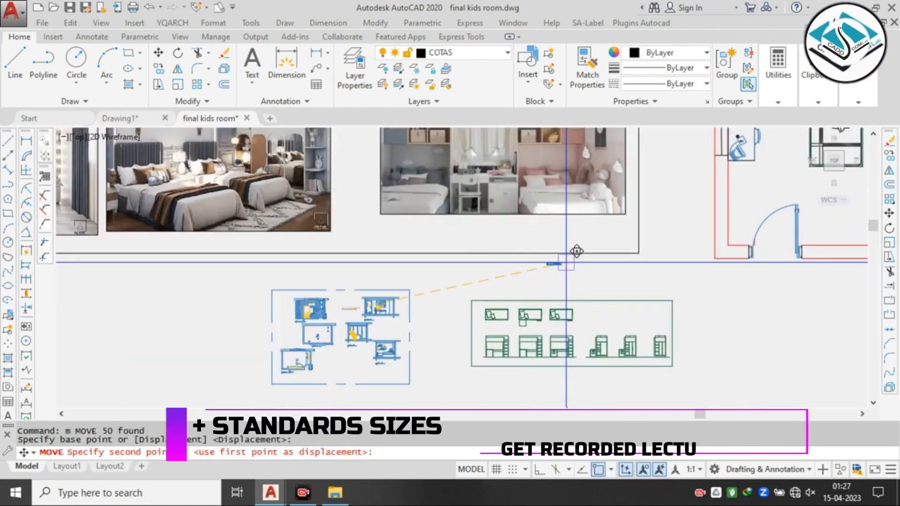
pyautogui.moveTo(640, 221); pyautogui.dragTo(254, 317, button='middle')
pyautogui.scroll(3, 352, 219)
pyautogui.scroll(2, 398, 224)
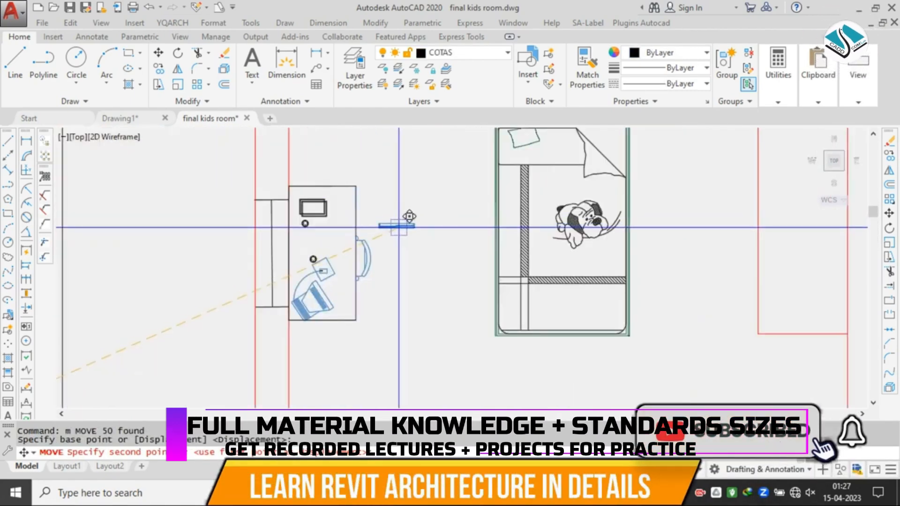
pyautogui.moveTo(397, 227); pyautogui.dragTo(526, 270, button='middle')
pyautogui.moveTo(351, 203); pyautogui.dragTo(389, 243, button='middle')
pyautogui.click(344, 199)
# - Rotate the sliding window symbol to a vertical position with ortho turned on
pyautogui.click(378, 170)
pyautogui.click(297, 239)
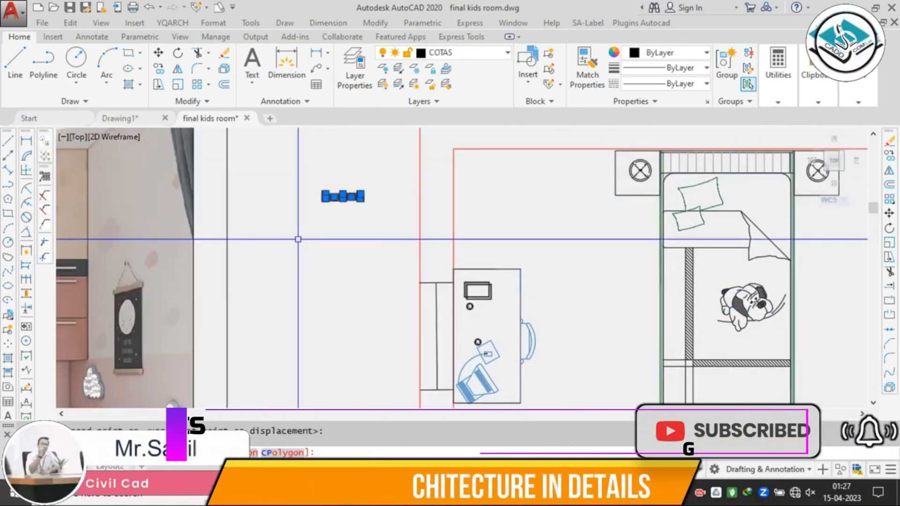
pyautogui.press('Escape')
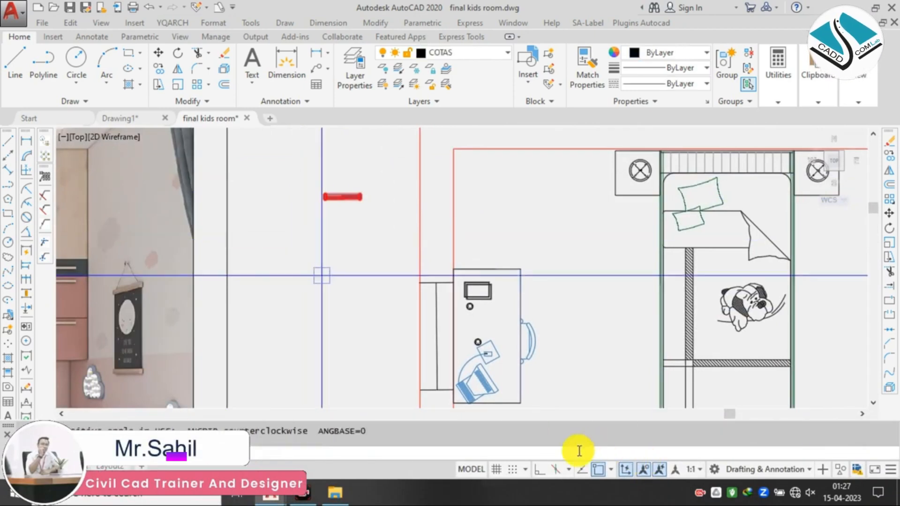
pyautogui.click(533, 474)
pyautogui.click(343, 197)
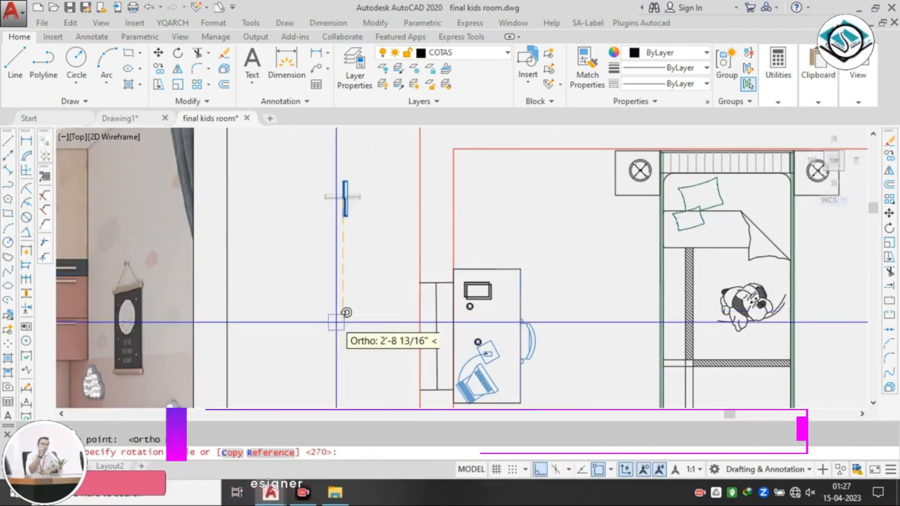
pyautogui.press('Escape')
# - Start scaling the sliding window symbol by reference from its upper end, taking its full length as the reference length
pyautogui.scroll(5, 328, 192)
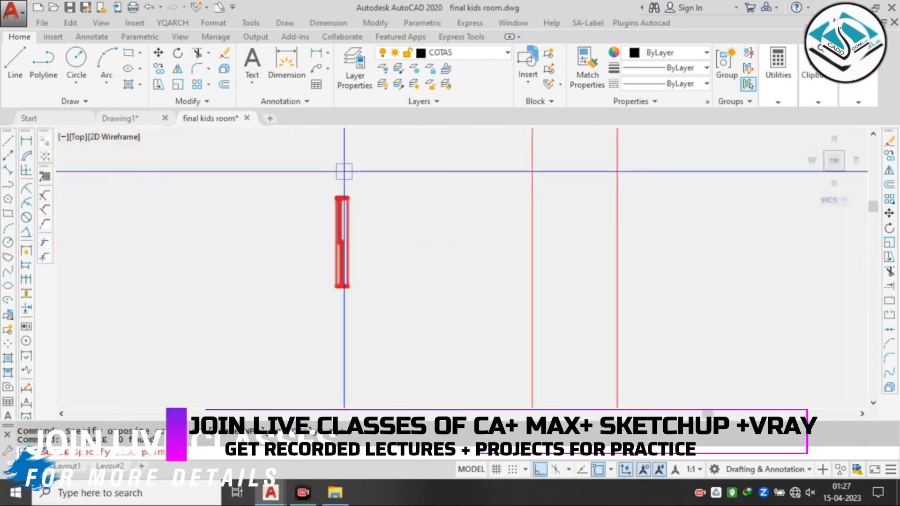
pyautogui.scroll(3, 351, 187)
pyautogui.click(340, 204)
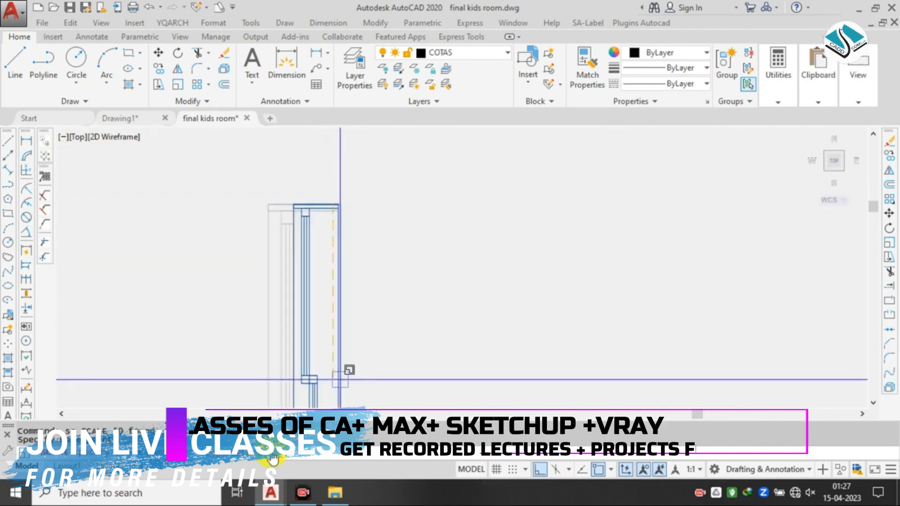
pyautogui.click(264, 453)
pyautogui.click(334, 205)
pyautogui.scroll(-3, 332, 208)
pyautogui.moveTo(321, 251); pyautogui.dragTo(322, 140, button='middle')
pyautogui.moveTo(323, 323); pyautogui.dragTo(324, 155, button='middle')
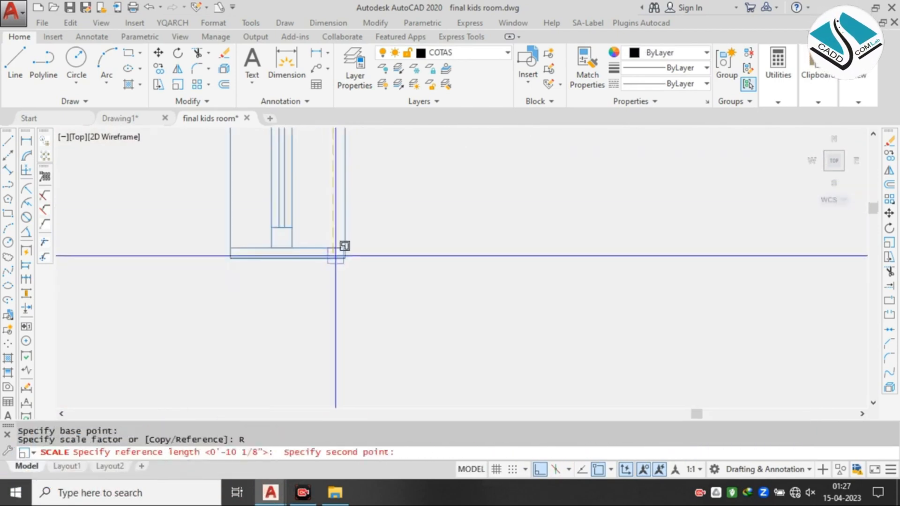
pyautogui.click(335, 256)
# - Define the symbol's new length by points, using the upper and lower ends of the window opening in the desk wall
pyautogui.click(210, 453)
pyautogui.scroll(-8, 291, 277)
pyautogui.scroll(-2, 428, 307)
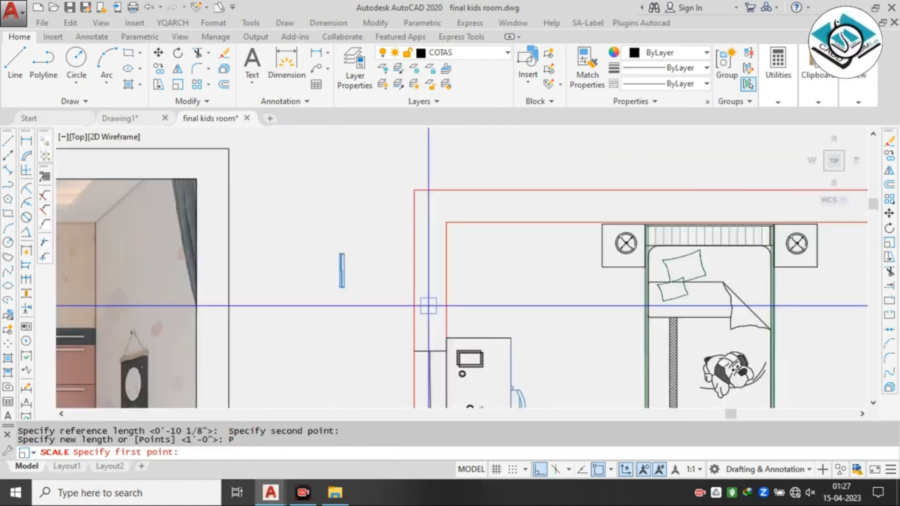
pyautogui.moveTo(434, 331); pyautogui.dragTo(401, 186, button='middle')
pyautogui.scroll(5, 403, 216)
pyautogui.scroll(-4, 315, 166)
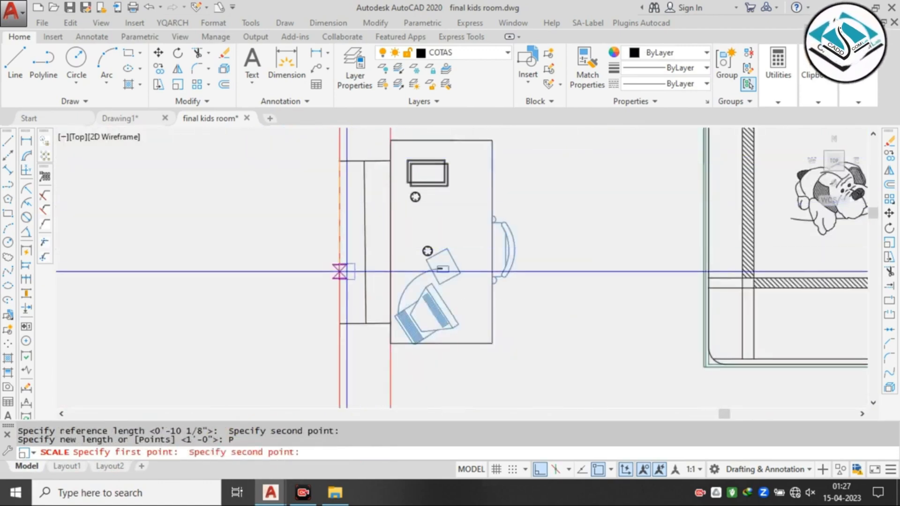
pyautogui.click(341, 323)
pyautogui.scroll(-7, 370, 287)
pyautogui.scroll(5, 338, 216)
# - Move the scaled window symbol by the midpoint of its upper edge onto the midpoint of the opening's upper end line, with ortho off
pyautogui.click(382, 213)
pyautogui.click(295, 373)
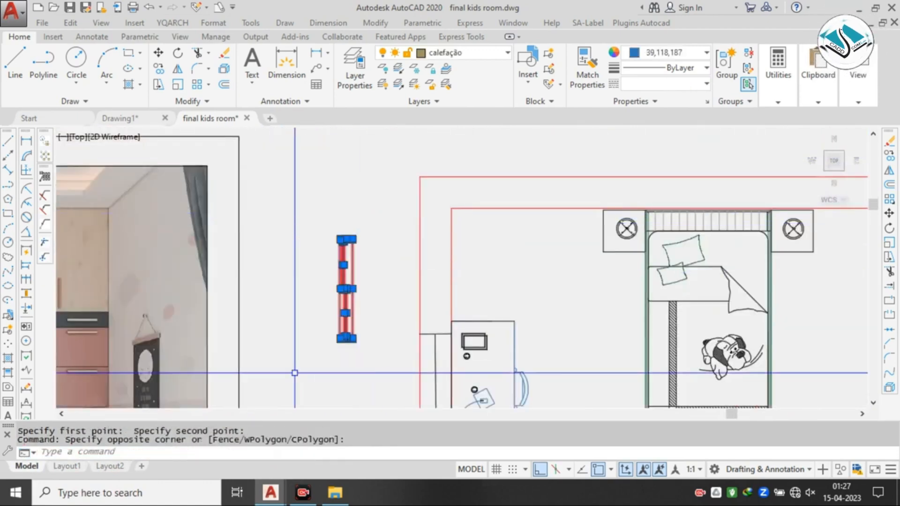
pyautogui.scroll(3, 375, 213)
pyautogui.scroll(7, 329, 251)
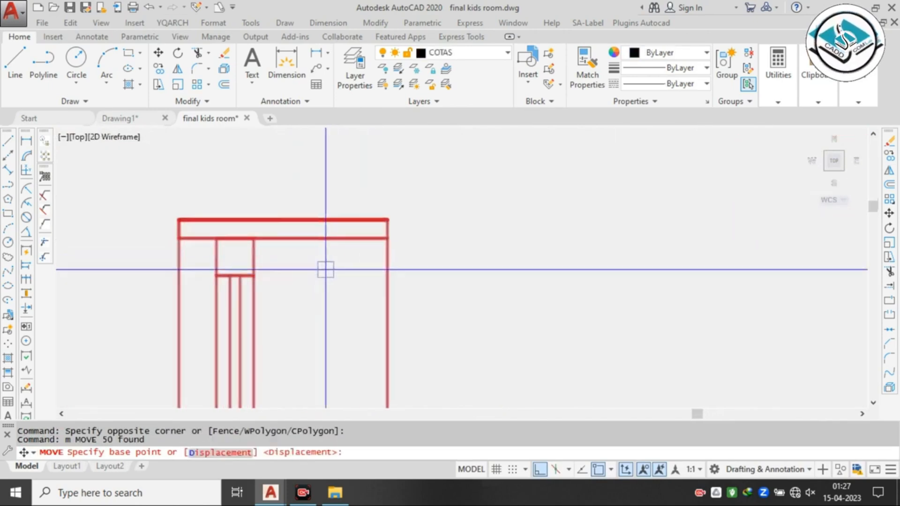
pyautogui.click(283, 219)
pyautogui.scroll(-3, 436, 281)
pyautogui.scroll(5, 426, 267)
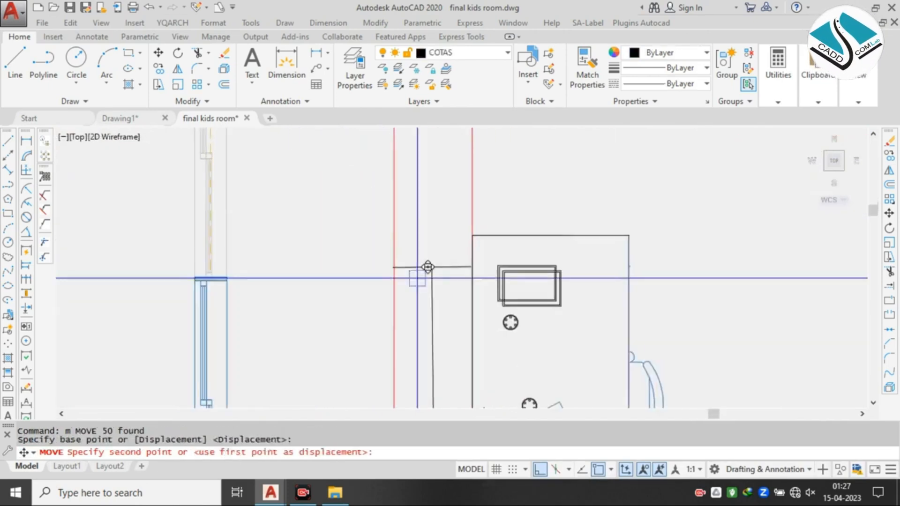
pyautogui.scroll(4, 465, 289)
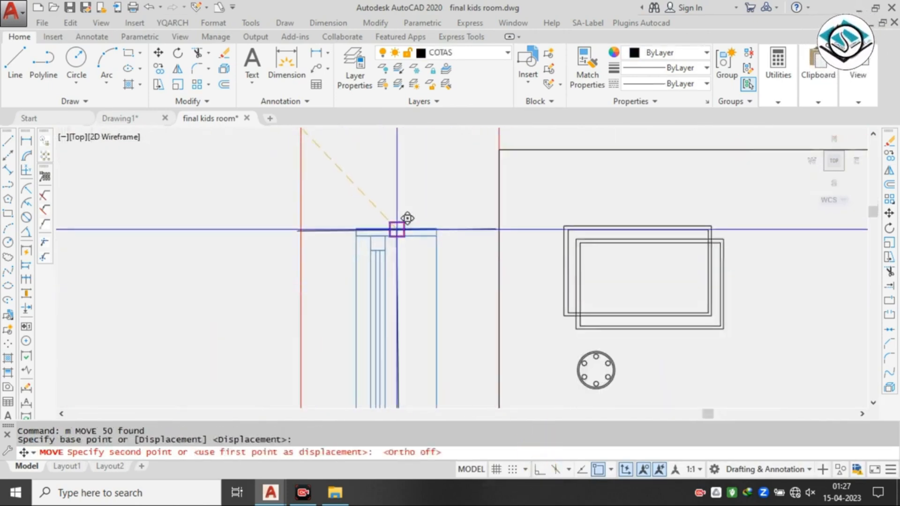
# - Erase the opening's lengthwise line and upper end line, together with the short frame pieces at the window symbol's upper end
pyautogui.press('Escape')
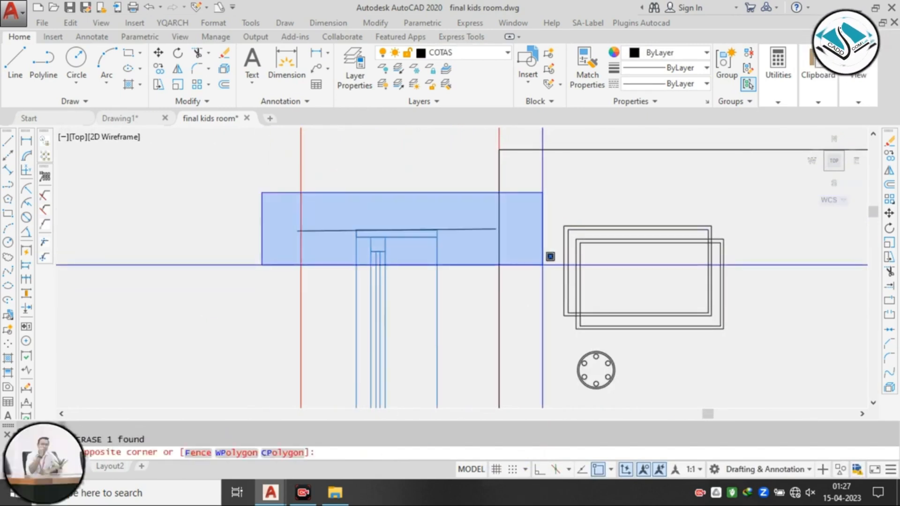
pyautogui.click(542, 264)
pyautogui.write('e')
pyautogui.press('Return')
pyautogui.scroll(-4, 428, 206)
pyautogui.scroll(4, 429, 208)
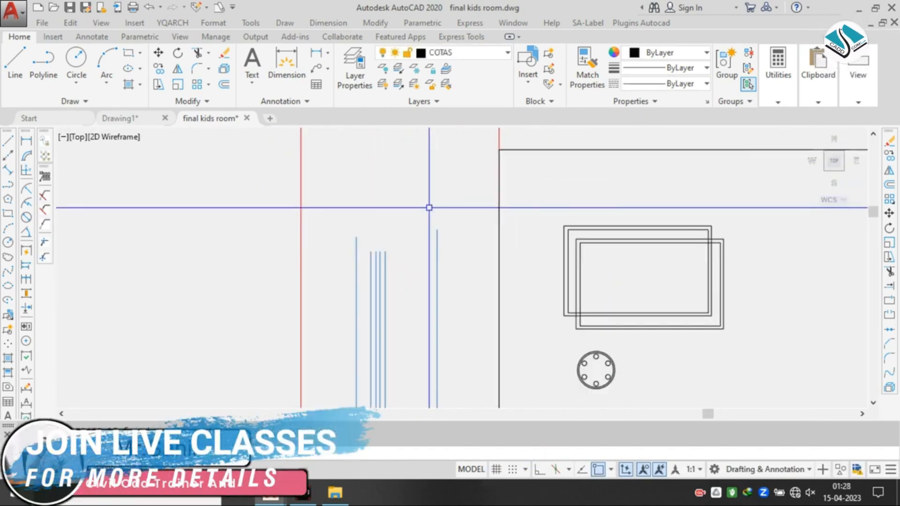